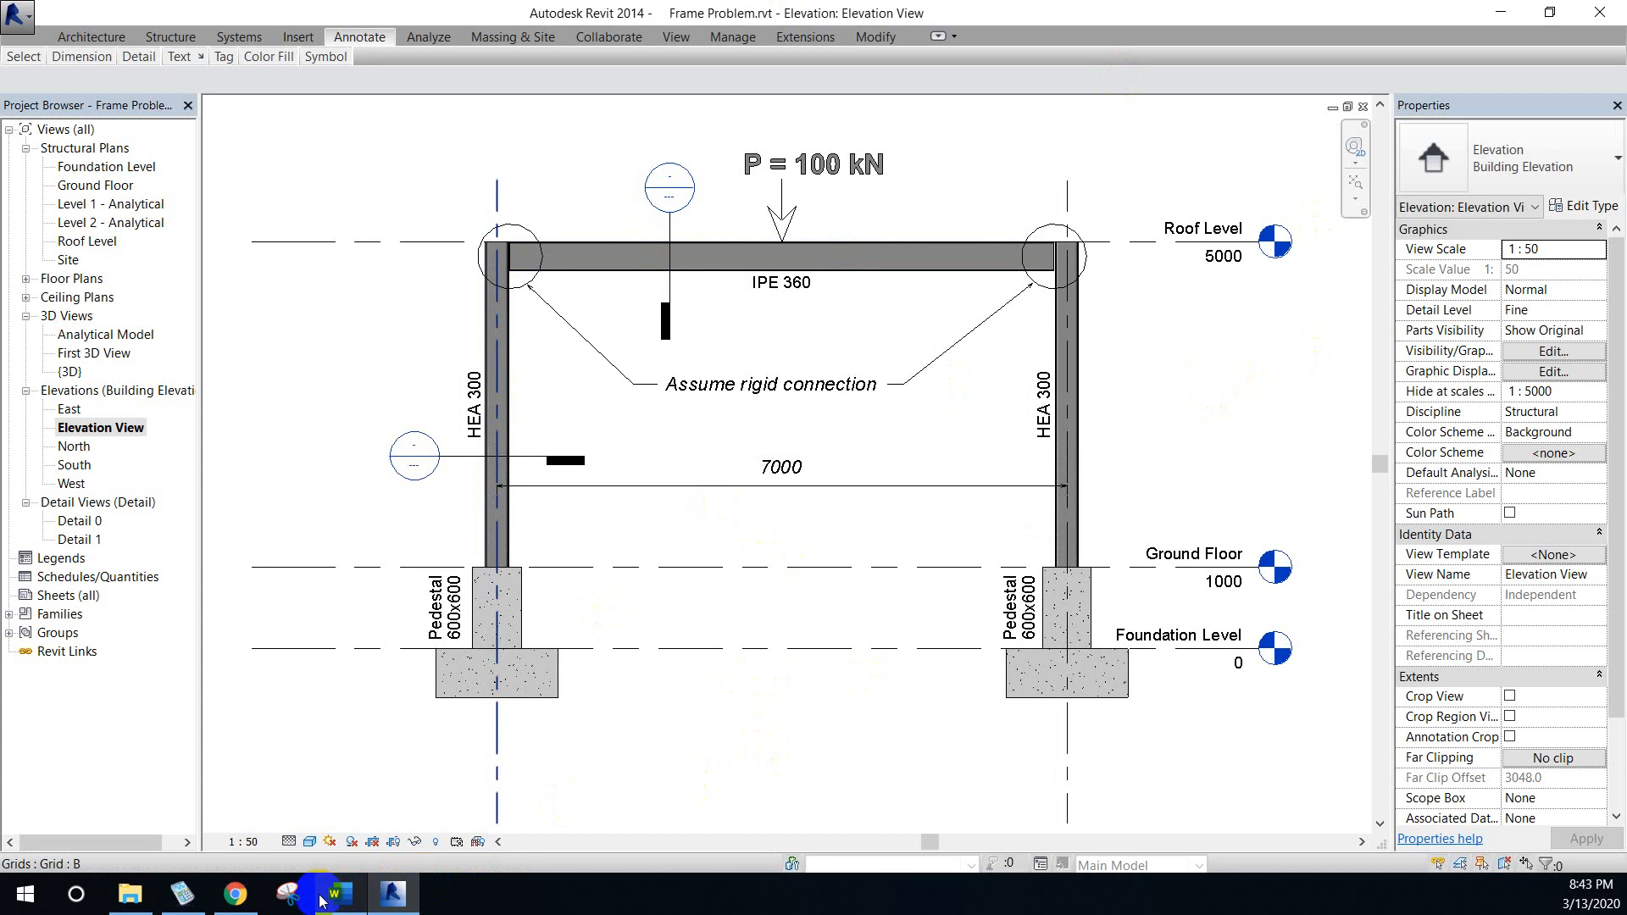
- Switch to the Word document and examine the portal frame homework statement, its figure and the section drawings below it
{"action": "left_click", "coordinate": [340, 894]}
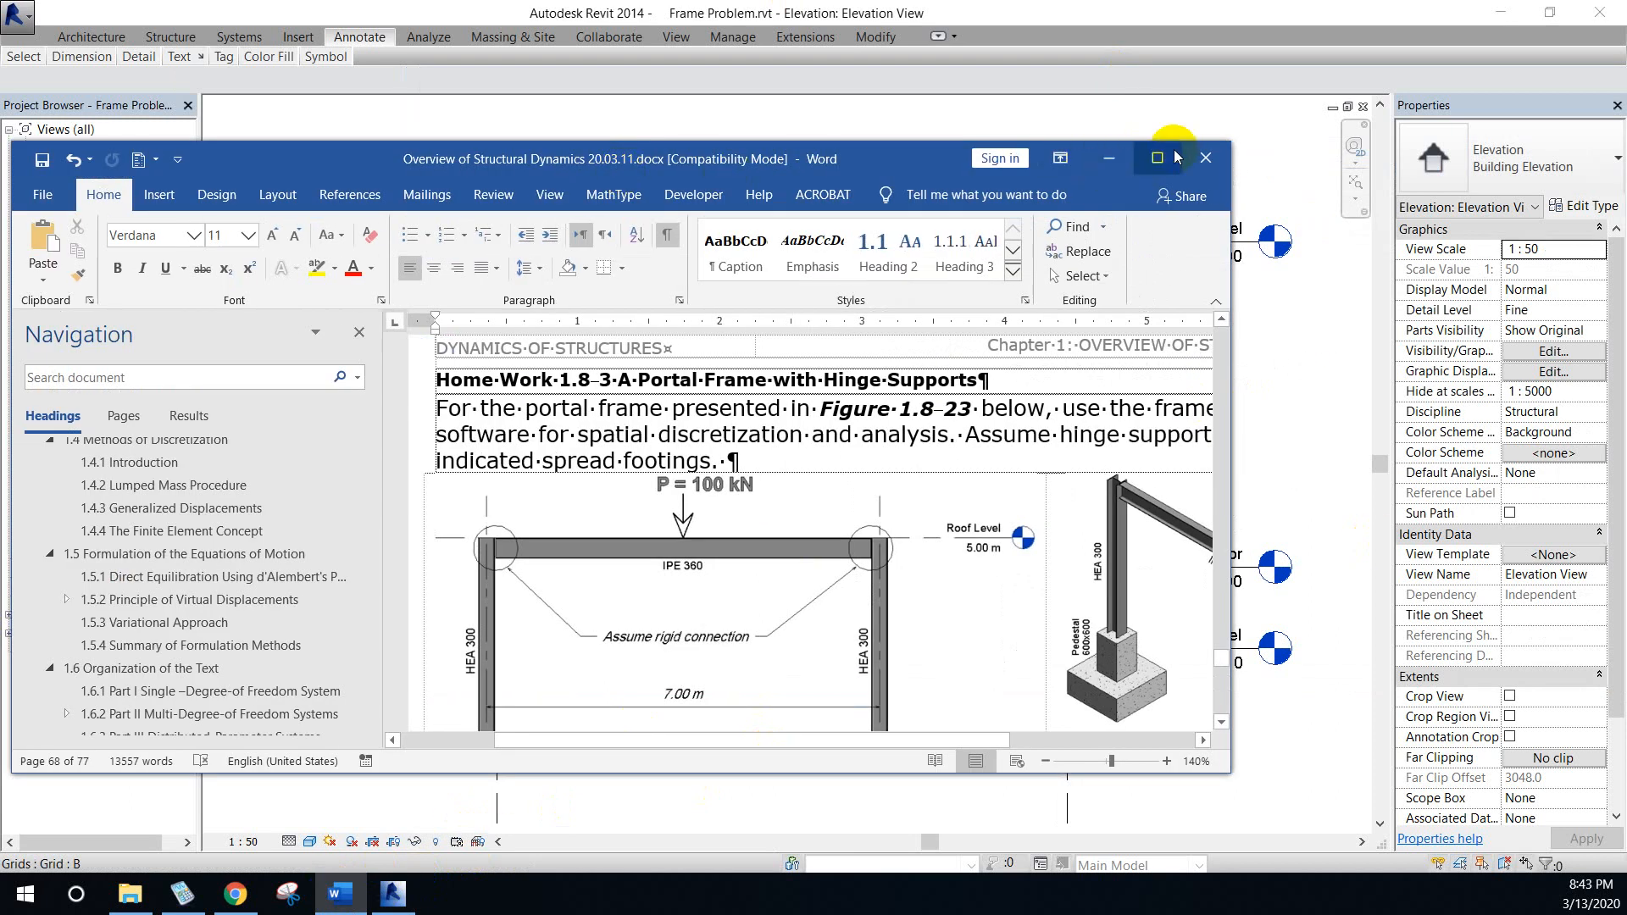
{"action": "left_click", "coordinate": [1158, 158]}
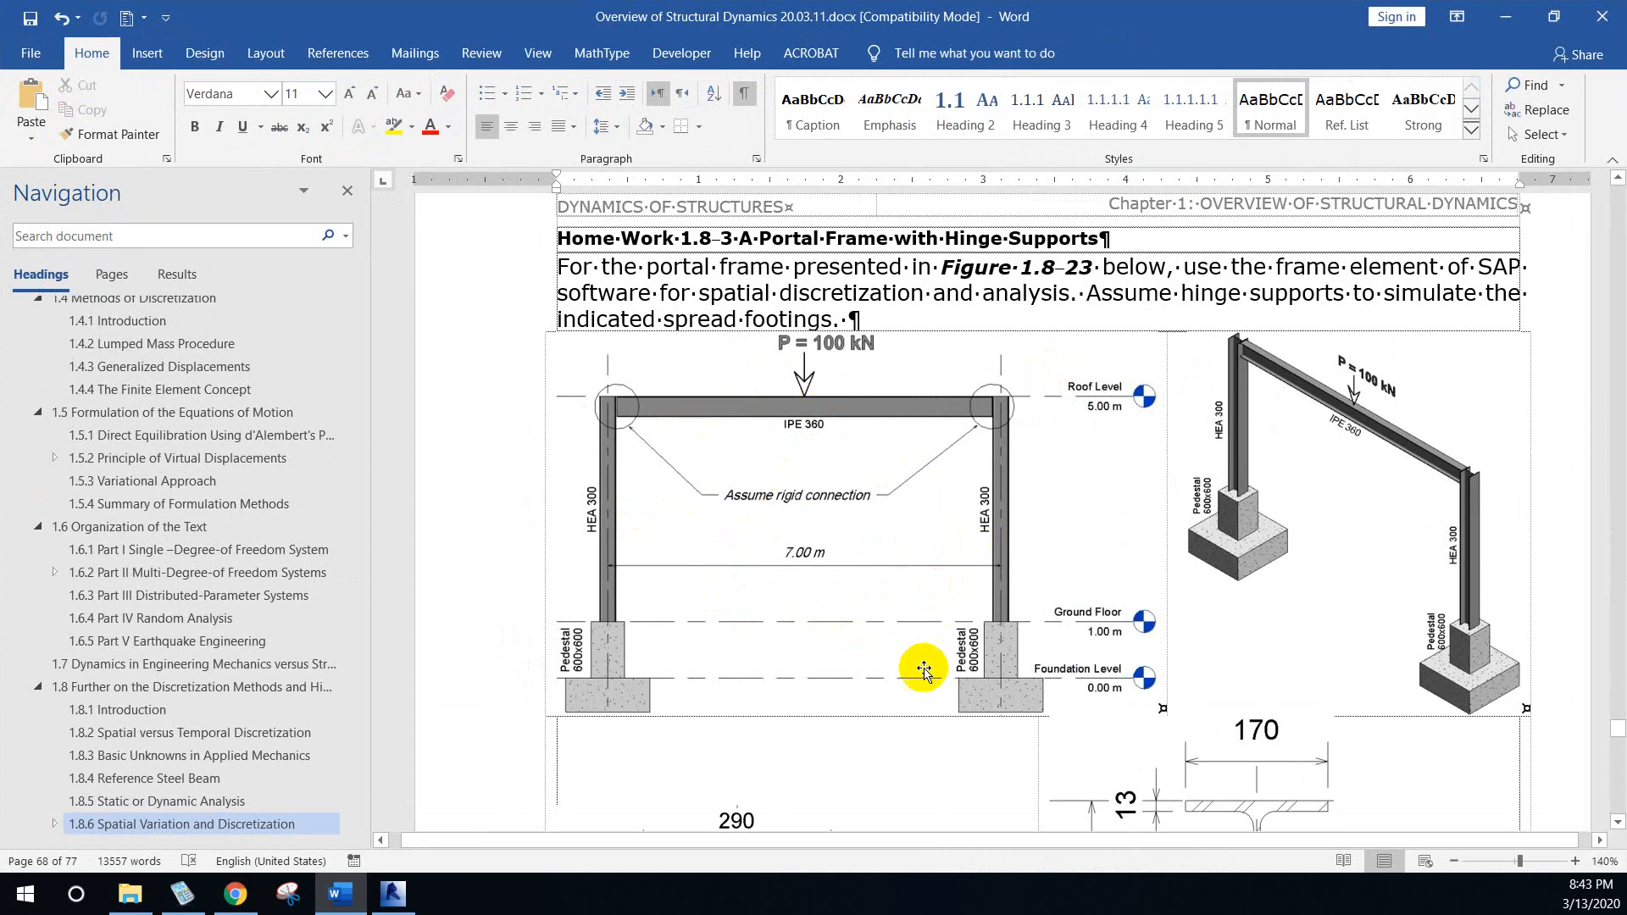
{"action": "scroll", "coordinate": [924, 642], "scroll_direction": "down", "scroll_amount": 5}
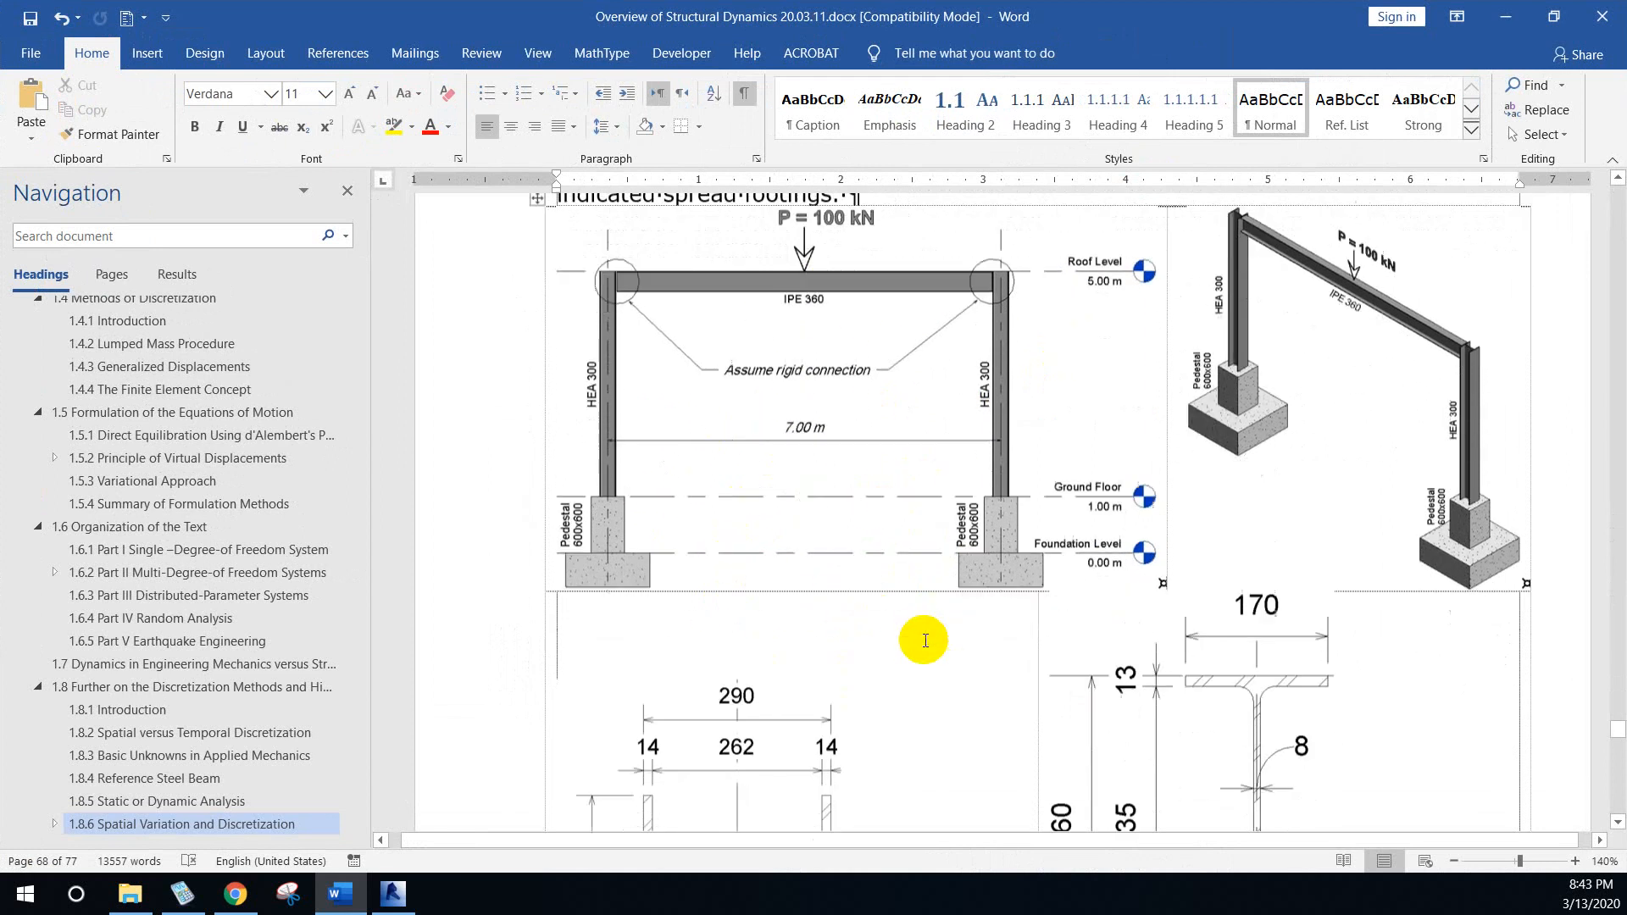
{"action": "scroll", "coordinate": [981, 625], "scroll_direction": "up", "scroll_amount": 5}
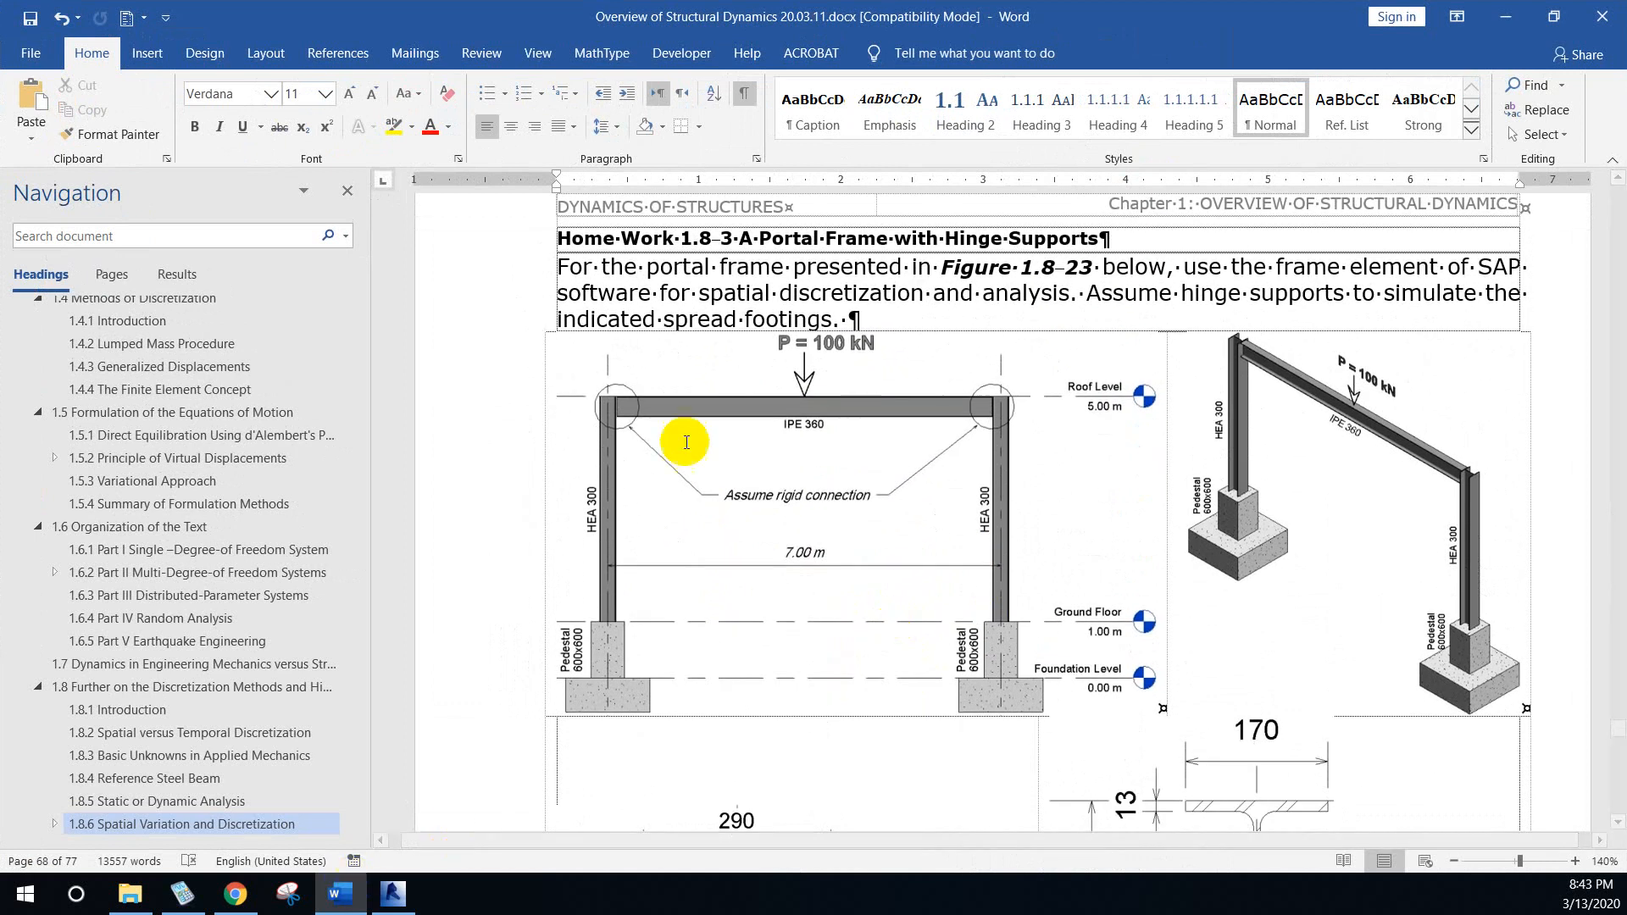
{"action": "left_click", "coordinate": [1505, 16]}
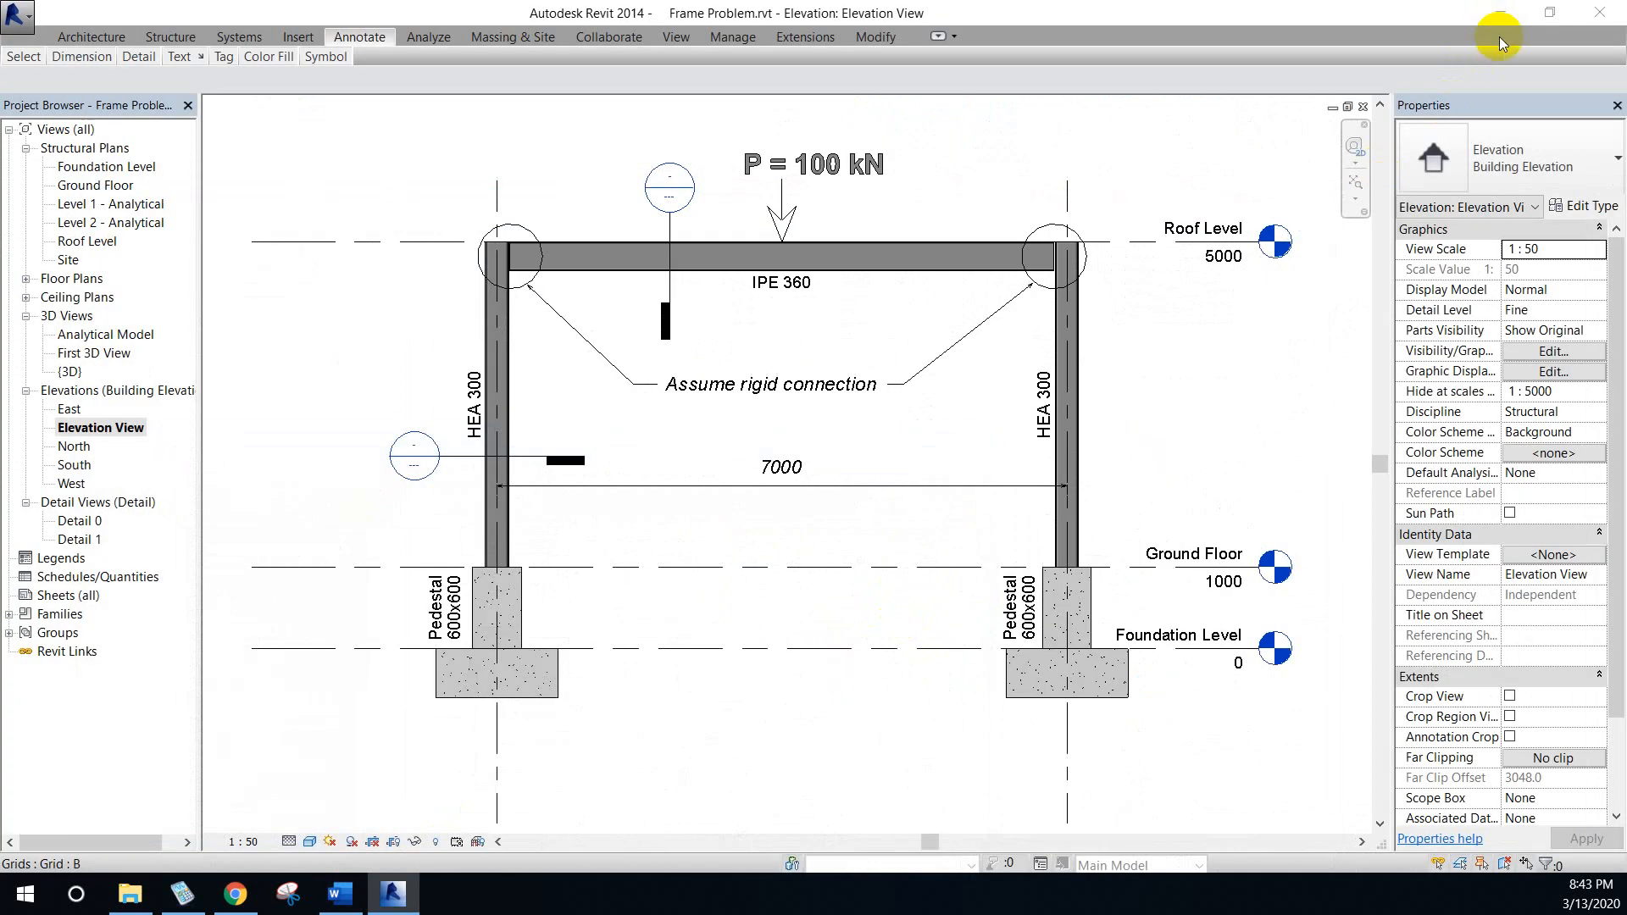
- Minimize Revit, launch Abaqus CAE from the desktop and maximize its window
{"action": "left_click", "coordinate": [1505, 14]}
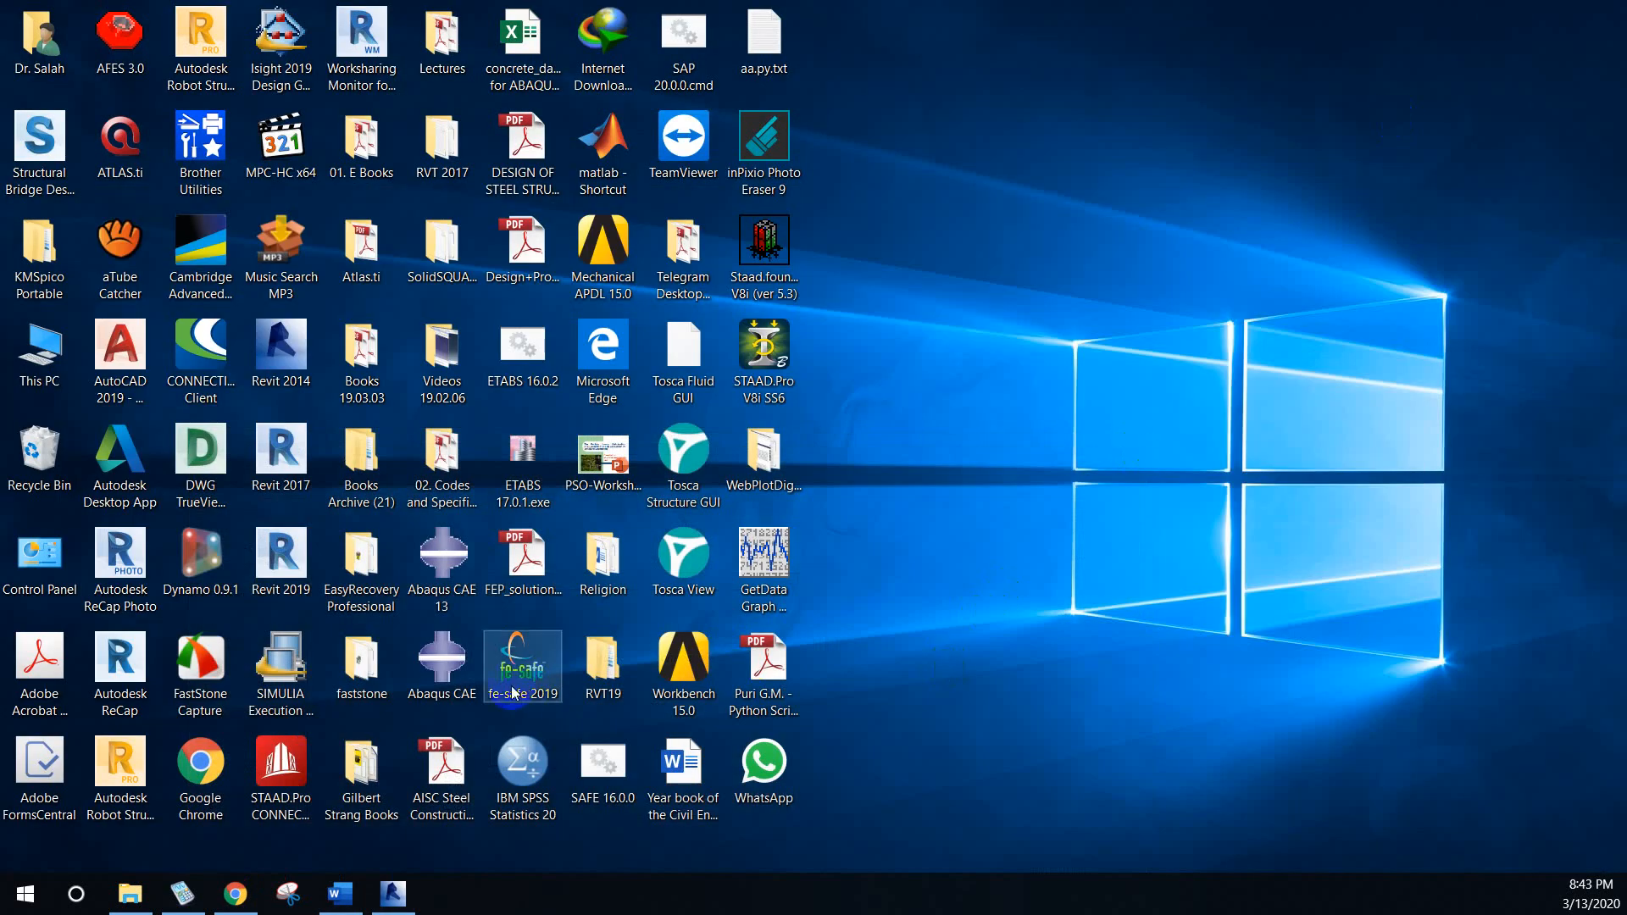
{"action": "left_click", "coordinate": [460, 678]}
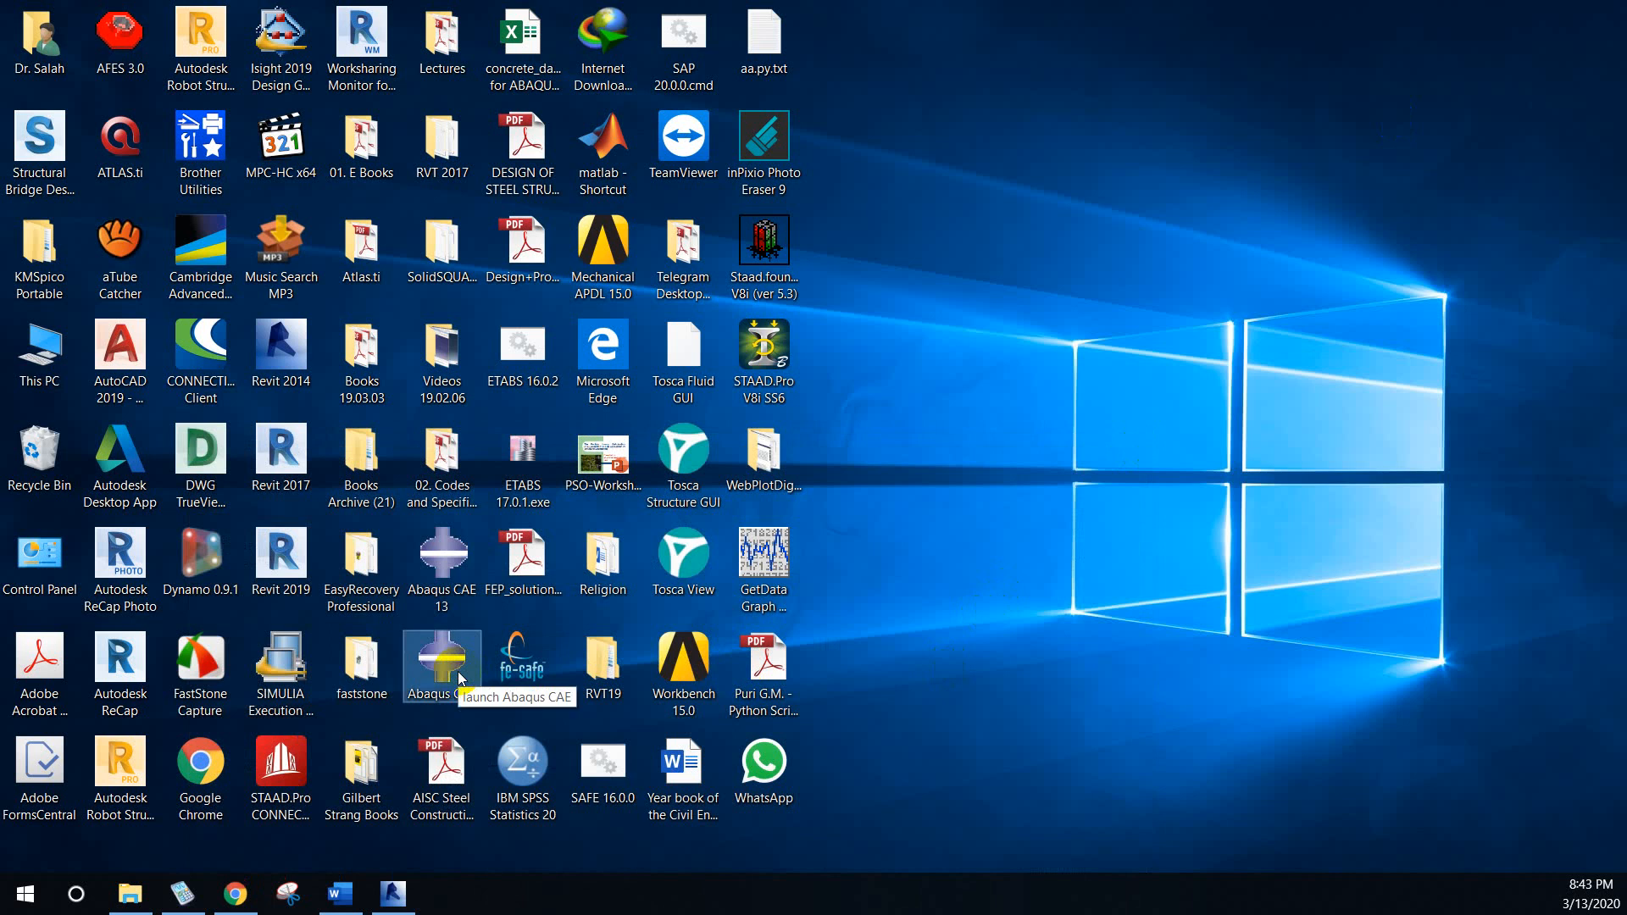
{"action": "double_click", "coordinate": [460, 678]}
{"action": "left_click", "coordinate": [1065, 509]}
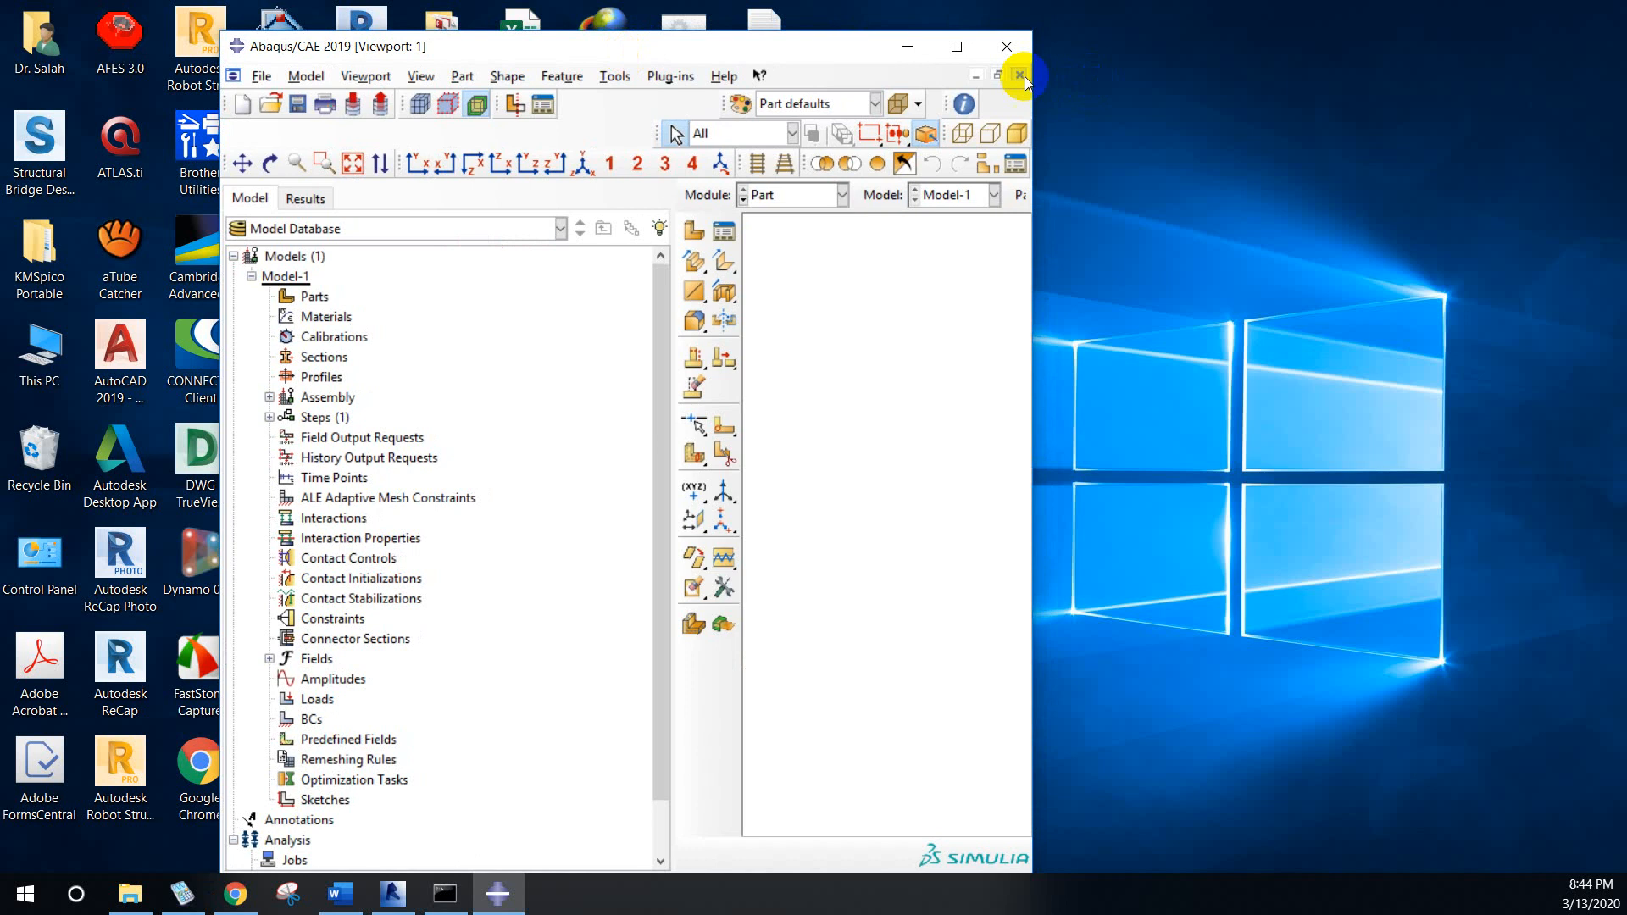
{"action": "left_click", "coordinate": [998, 23]}
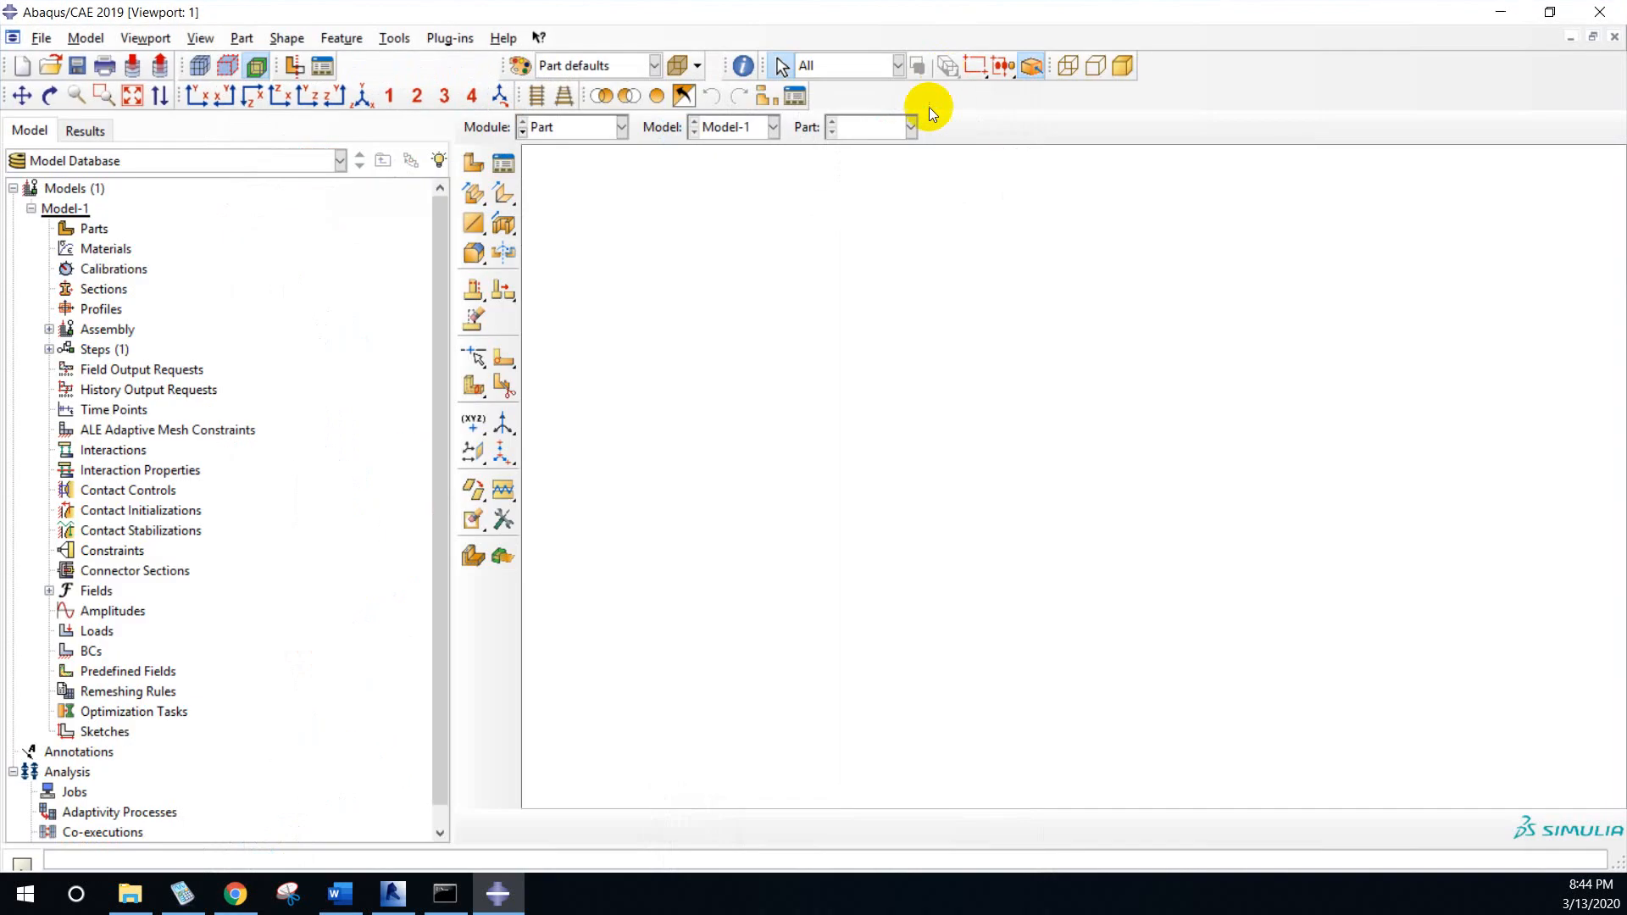
- Start a new part named Portal Frame with 2D Planar modeling space, Deformable type and a Wire base feature
{"action": "left_click", "coordinate": [477, 165]}
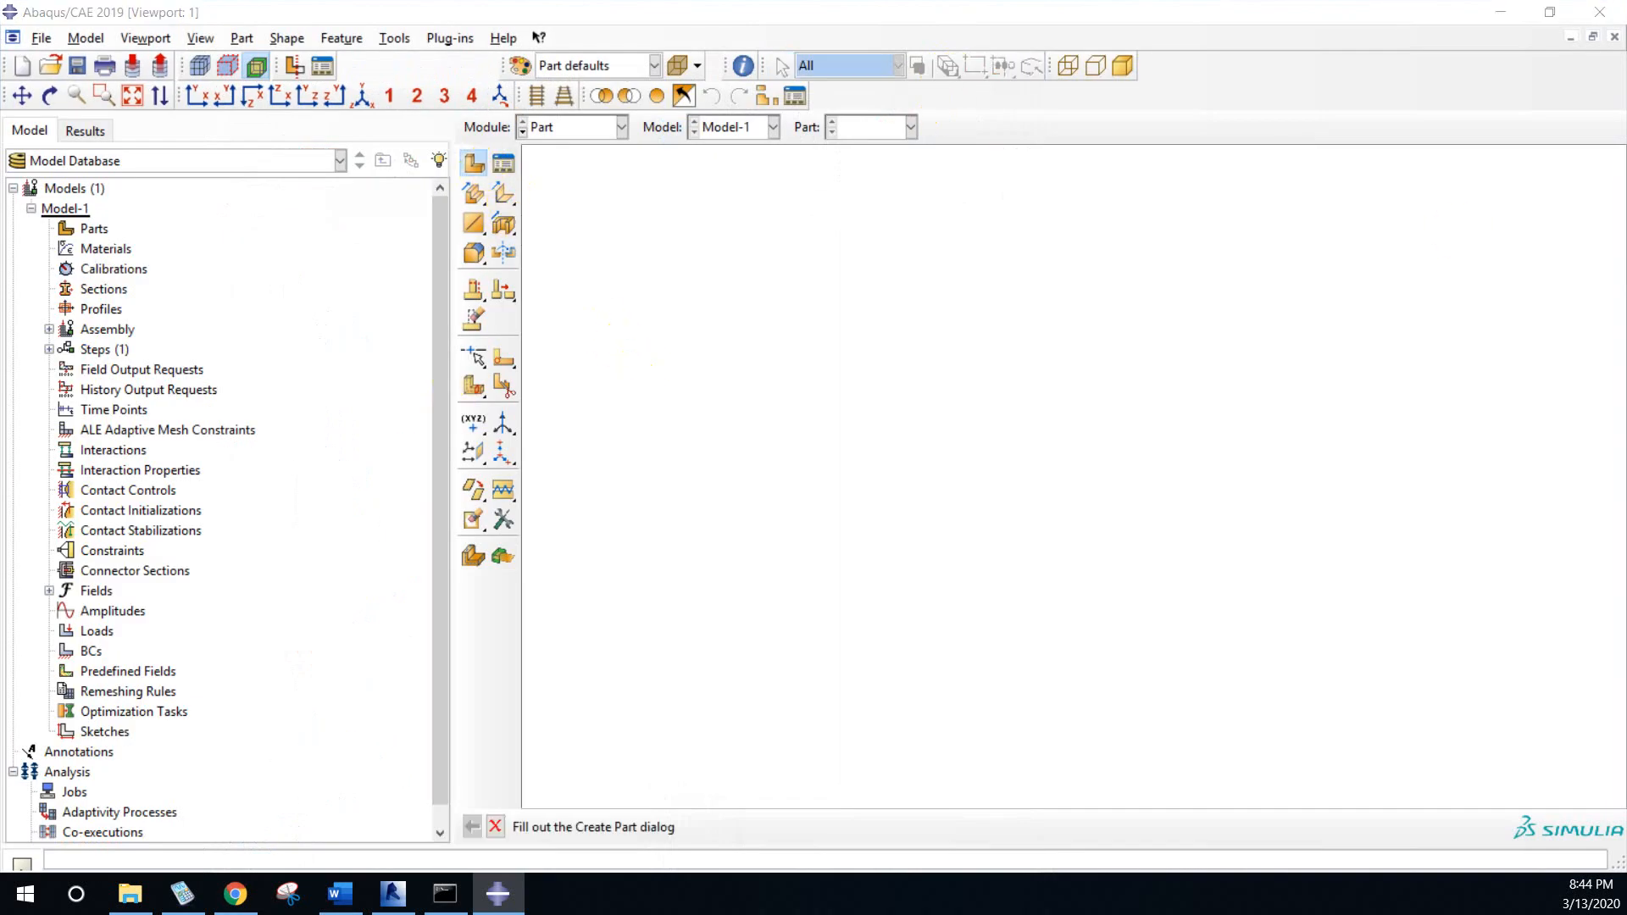
{"action": "left_click_drag", "start_coordinate": [489, 145], "coordinate": [653, 180]}
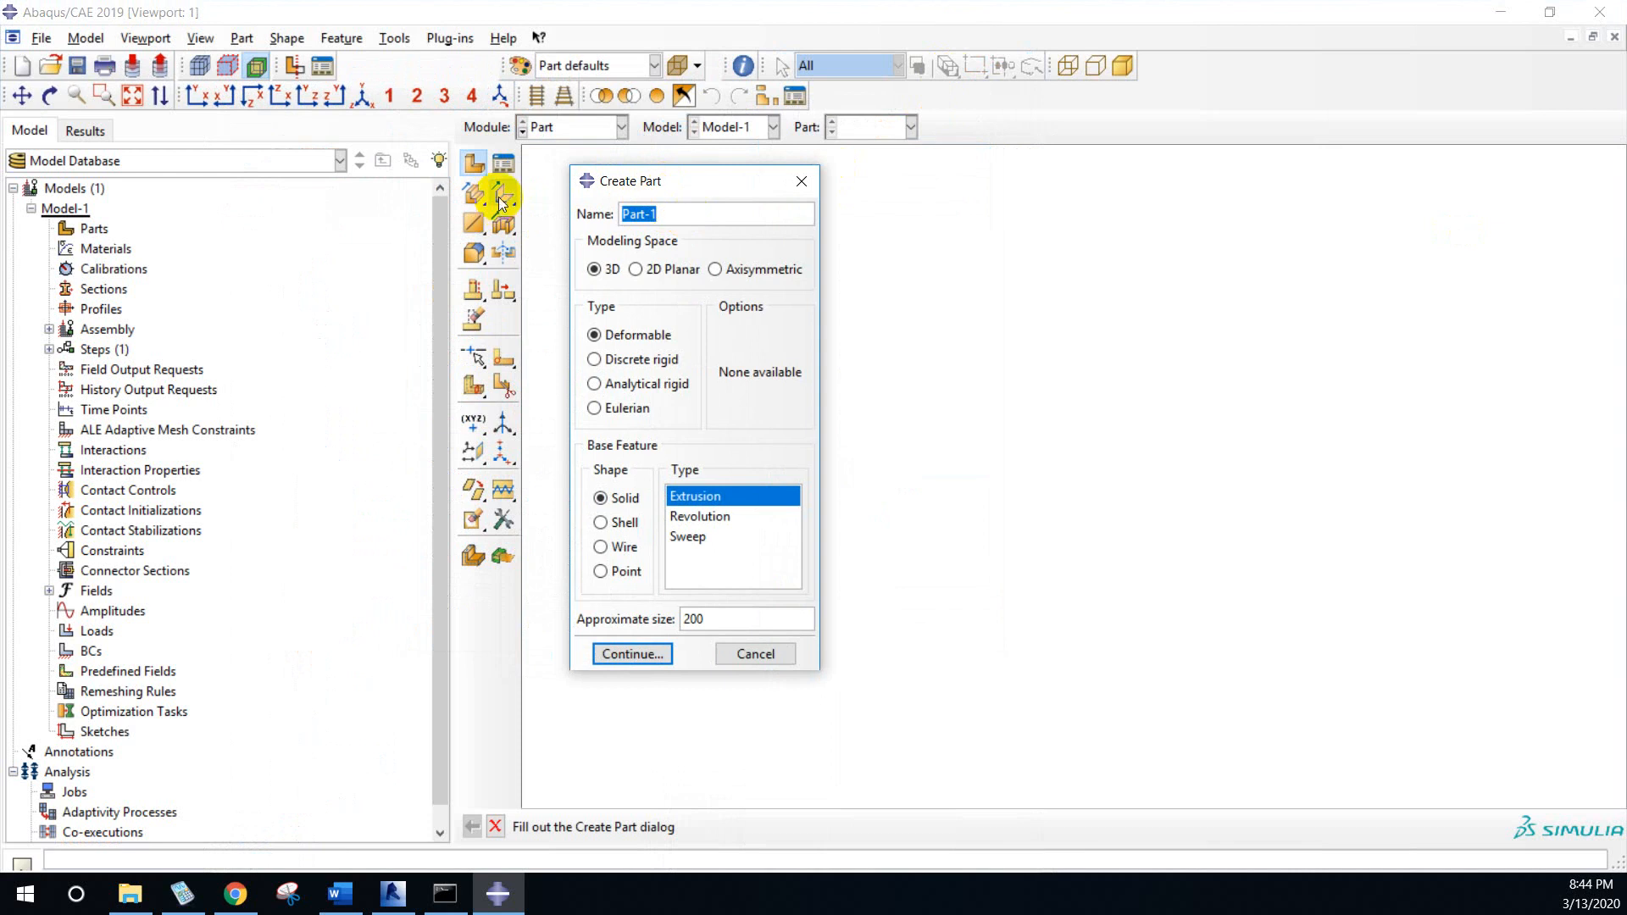
{"action": "type", "text": "Fi"}
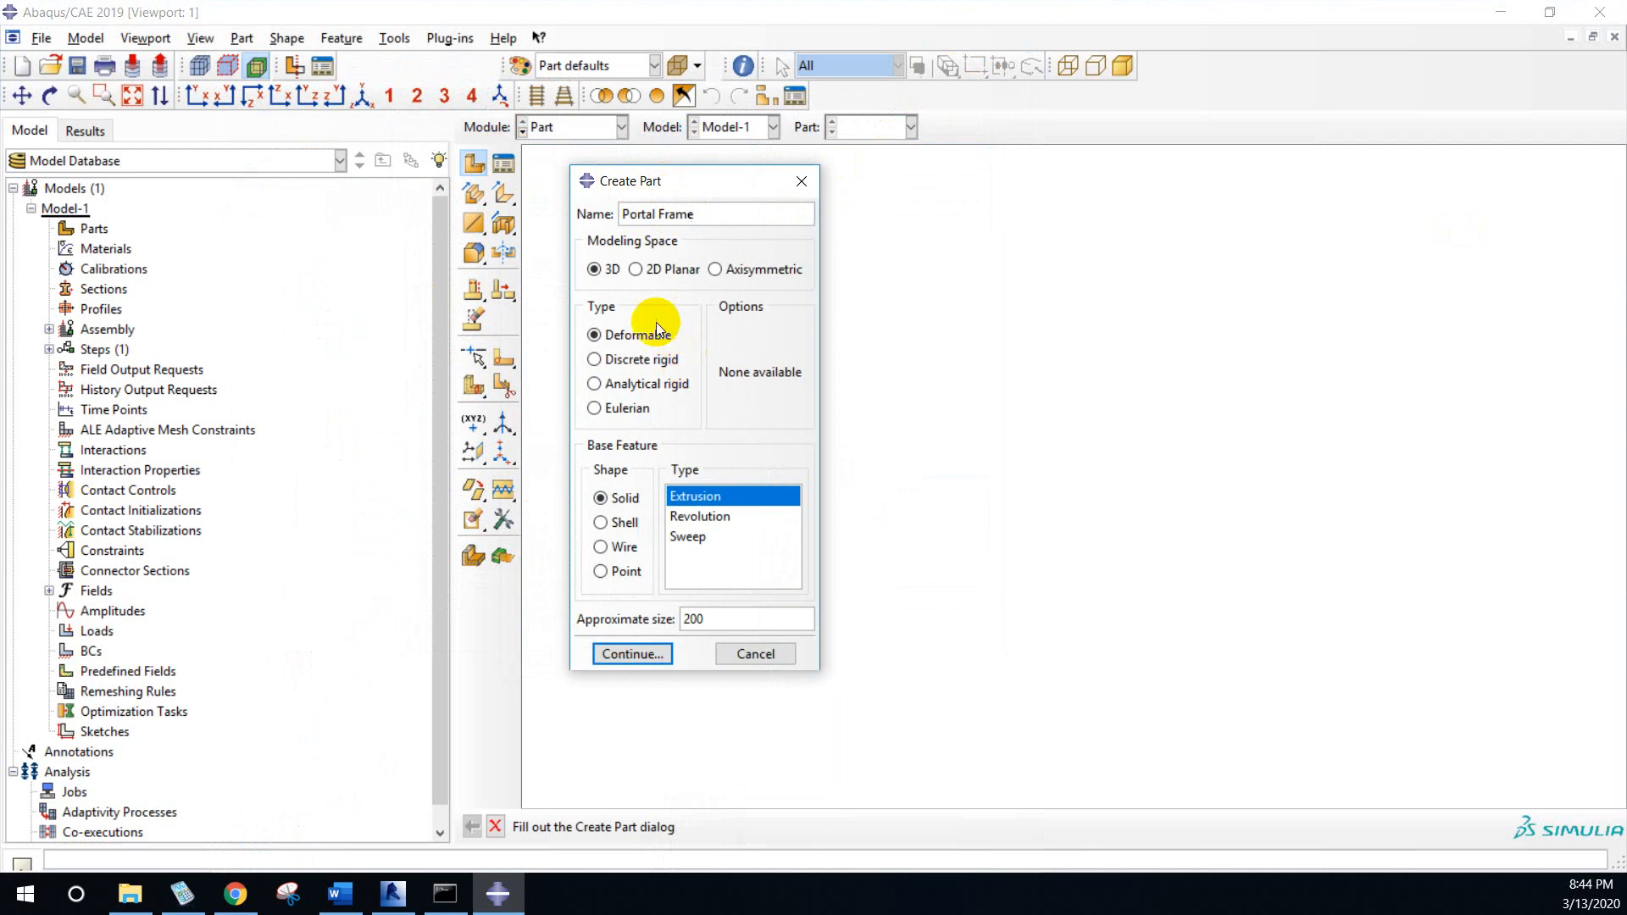
{"action": "left_click", "coordinate": [646, 272]}
{"action": "left_click", "coordinate": [612, 500]}
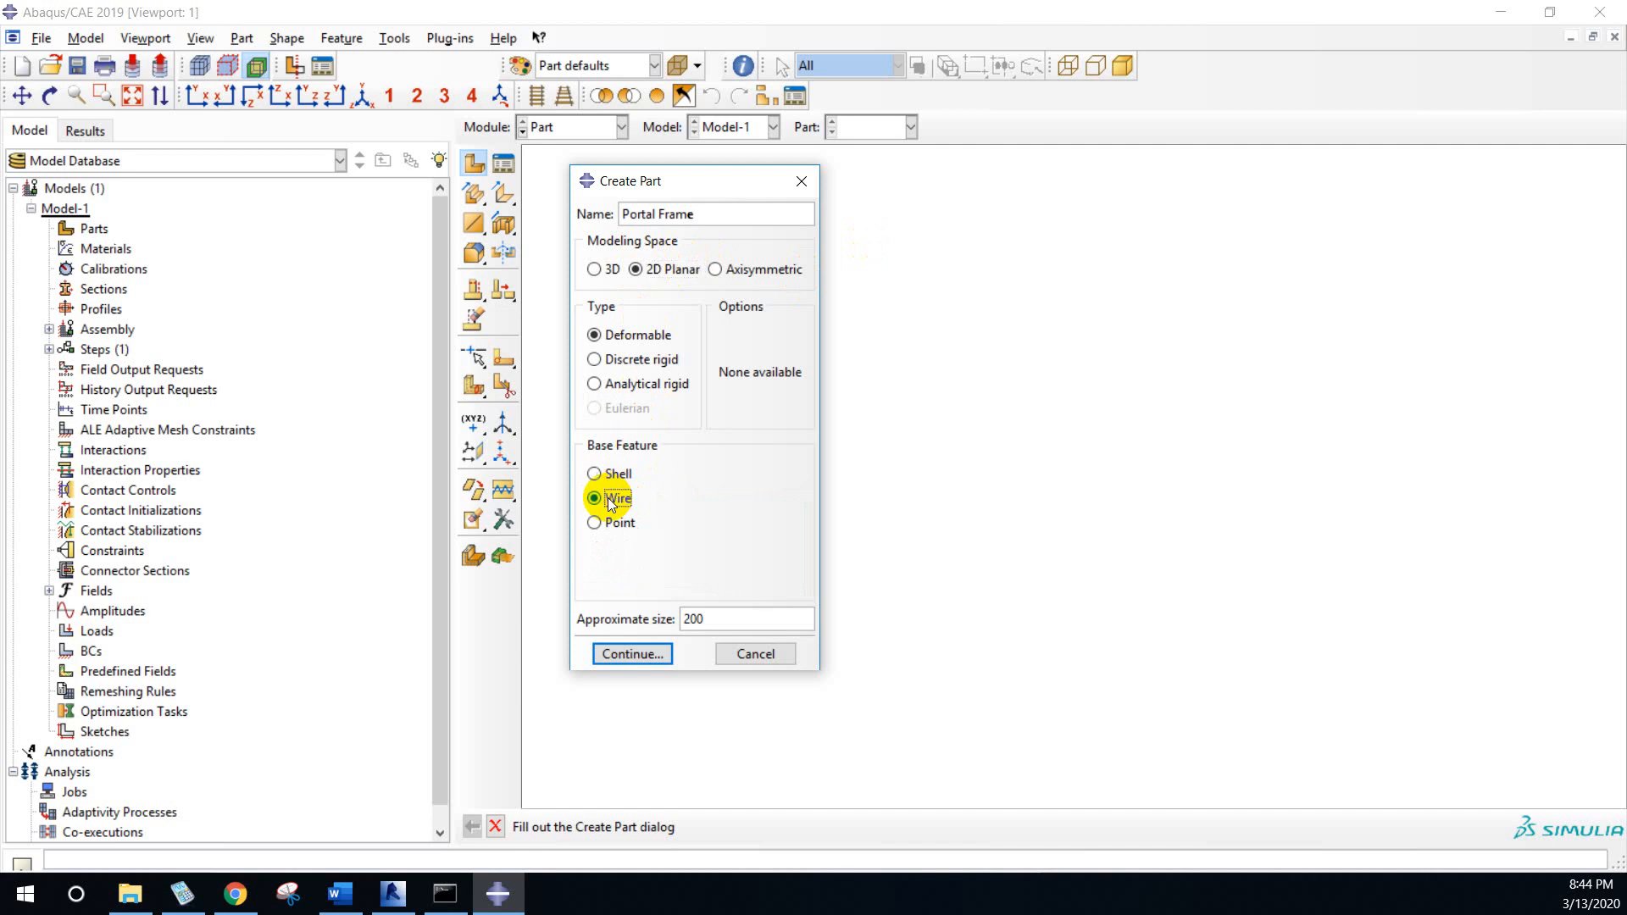
{"action": "left_click_drag", "start_coordinate": [700, 619], "coordinate": [665, 619]}
{"action": "left_click_drag", "start_coordinate": [678, 182], "coordinate": [728, 182]}
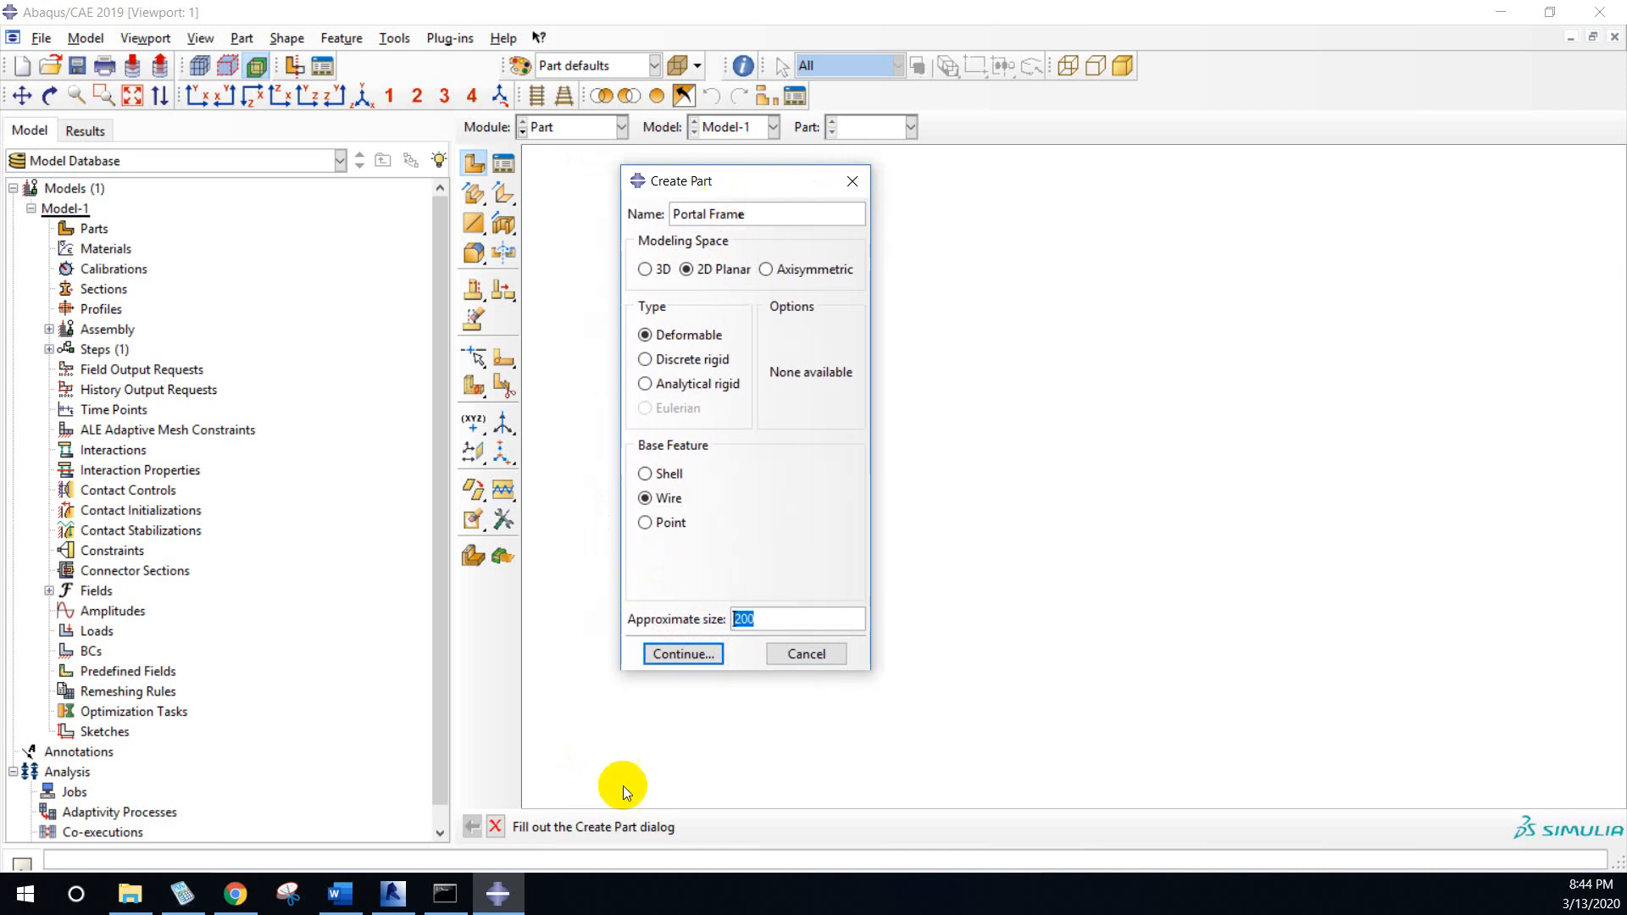
- Switch to Revit and examine the frame's span and level heights in the elevation view
{"action": "left_click", "coordinate": [394, 893]}
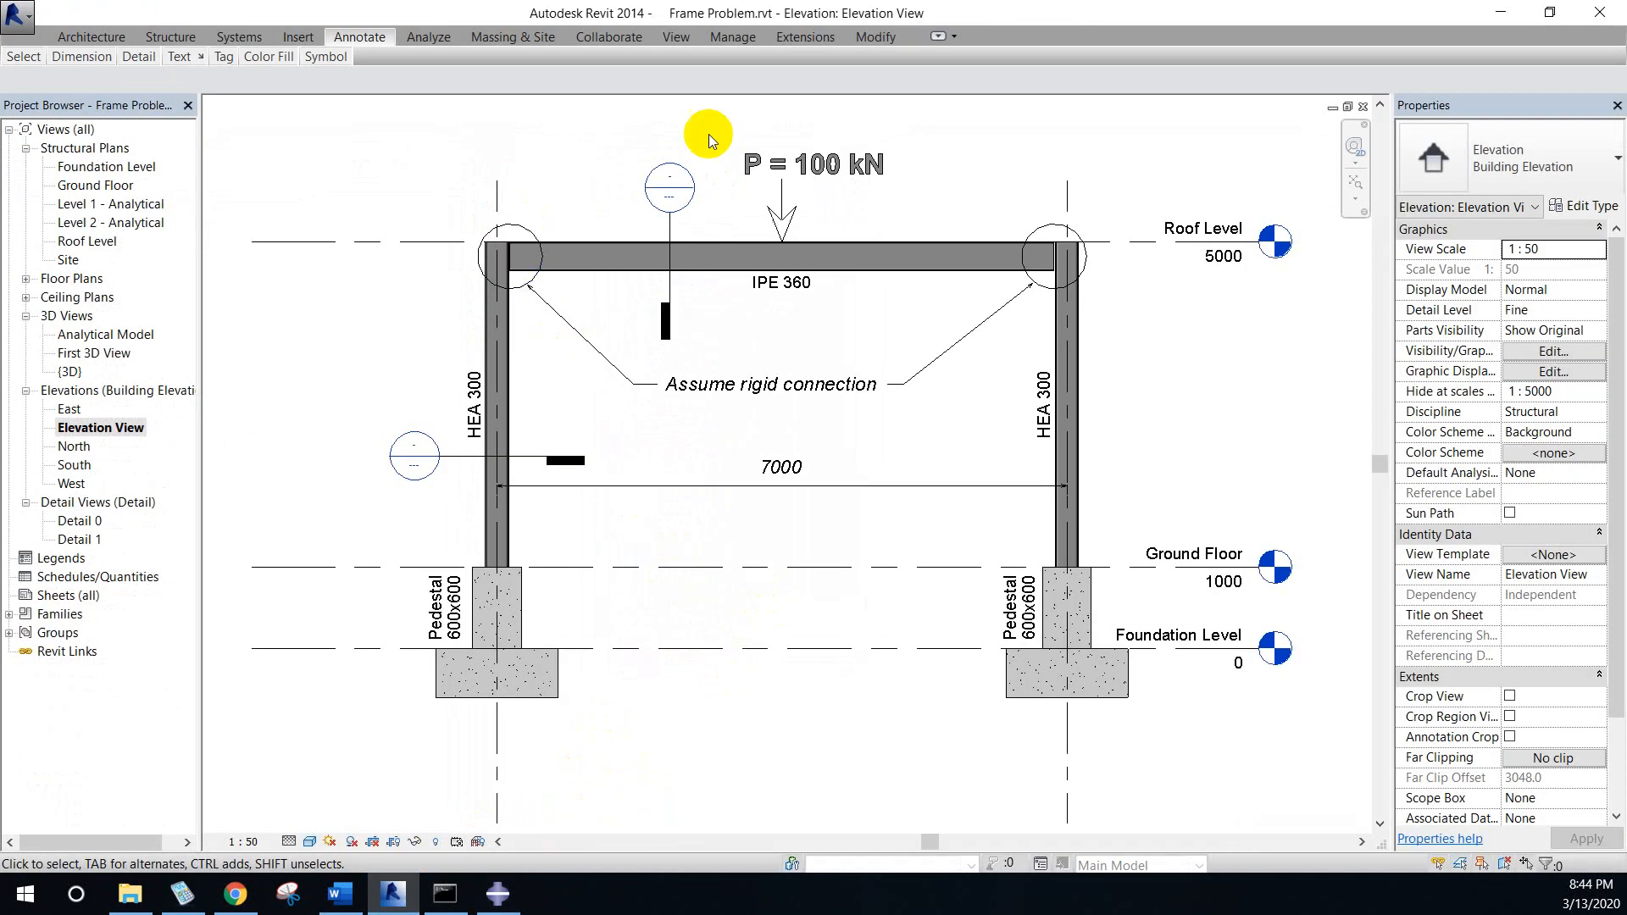
{"action": "left_click", "coordinate": [943, 36]}
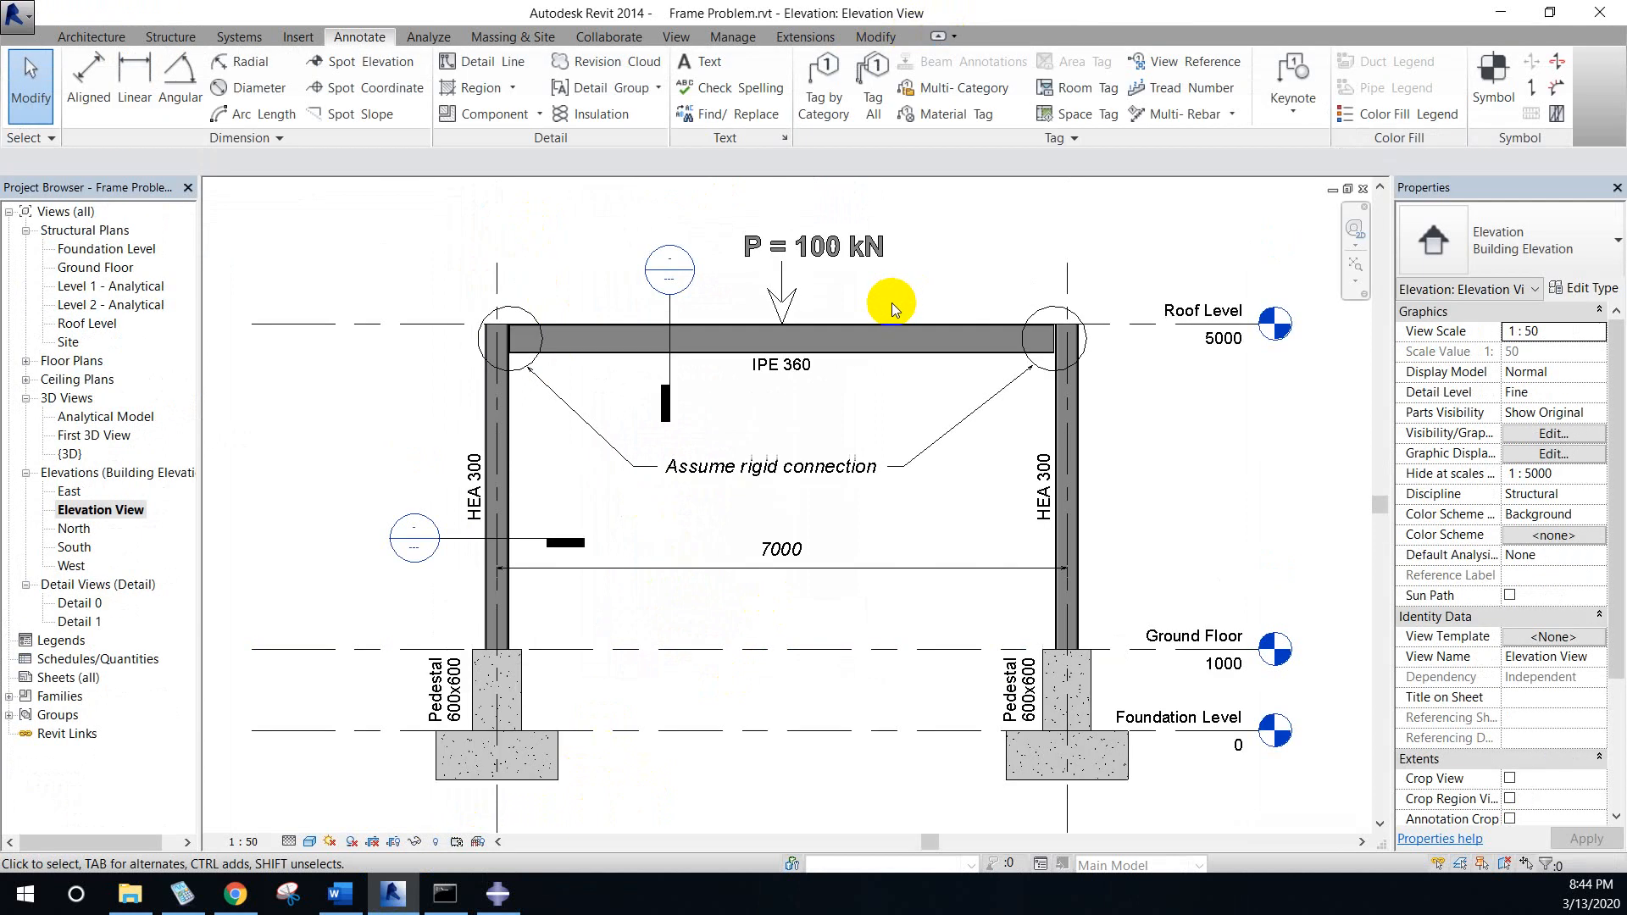
{"action": "left_click", "coordinate": [100, 80]}
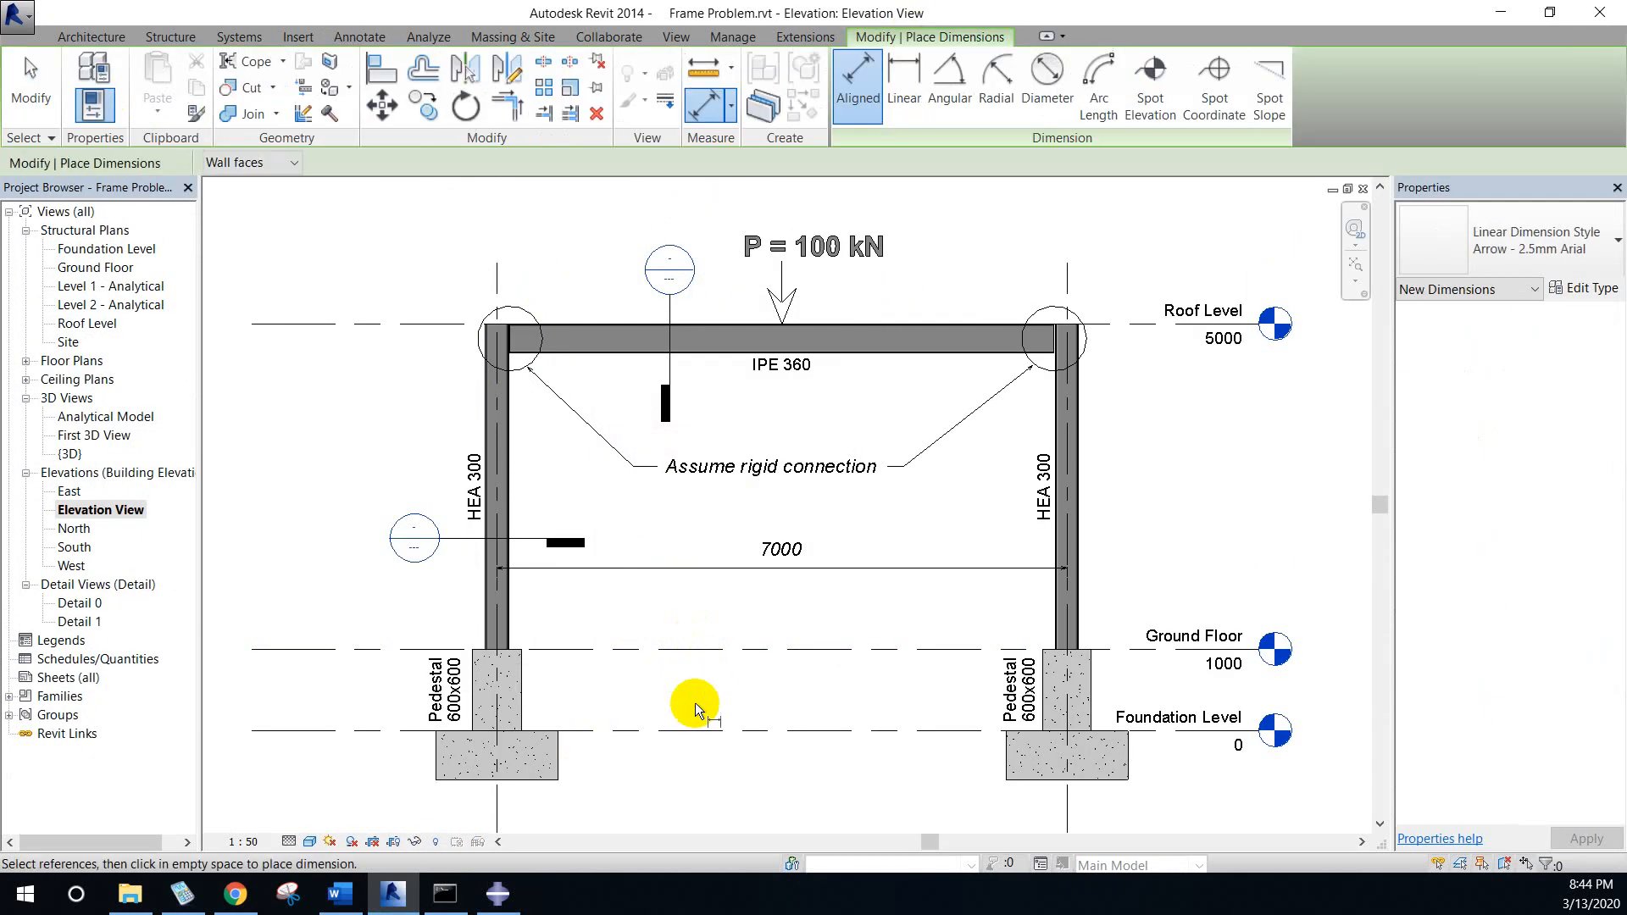
{"action": "scroll", "coordinate": [607, 627], "scroll_direction": "down", "scroll_amount": 3}
{"action": "middle_click_drag", "start_coordinate": [674, 668], "coordinate": [646, 754]}
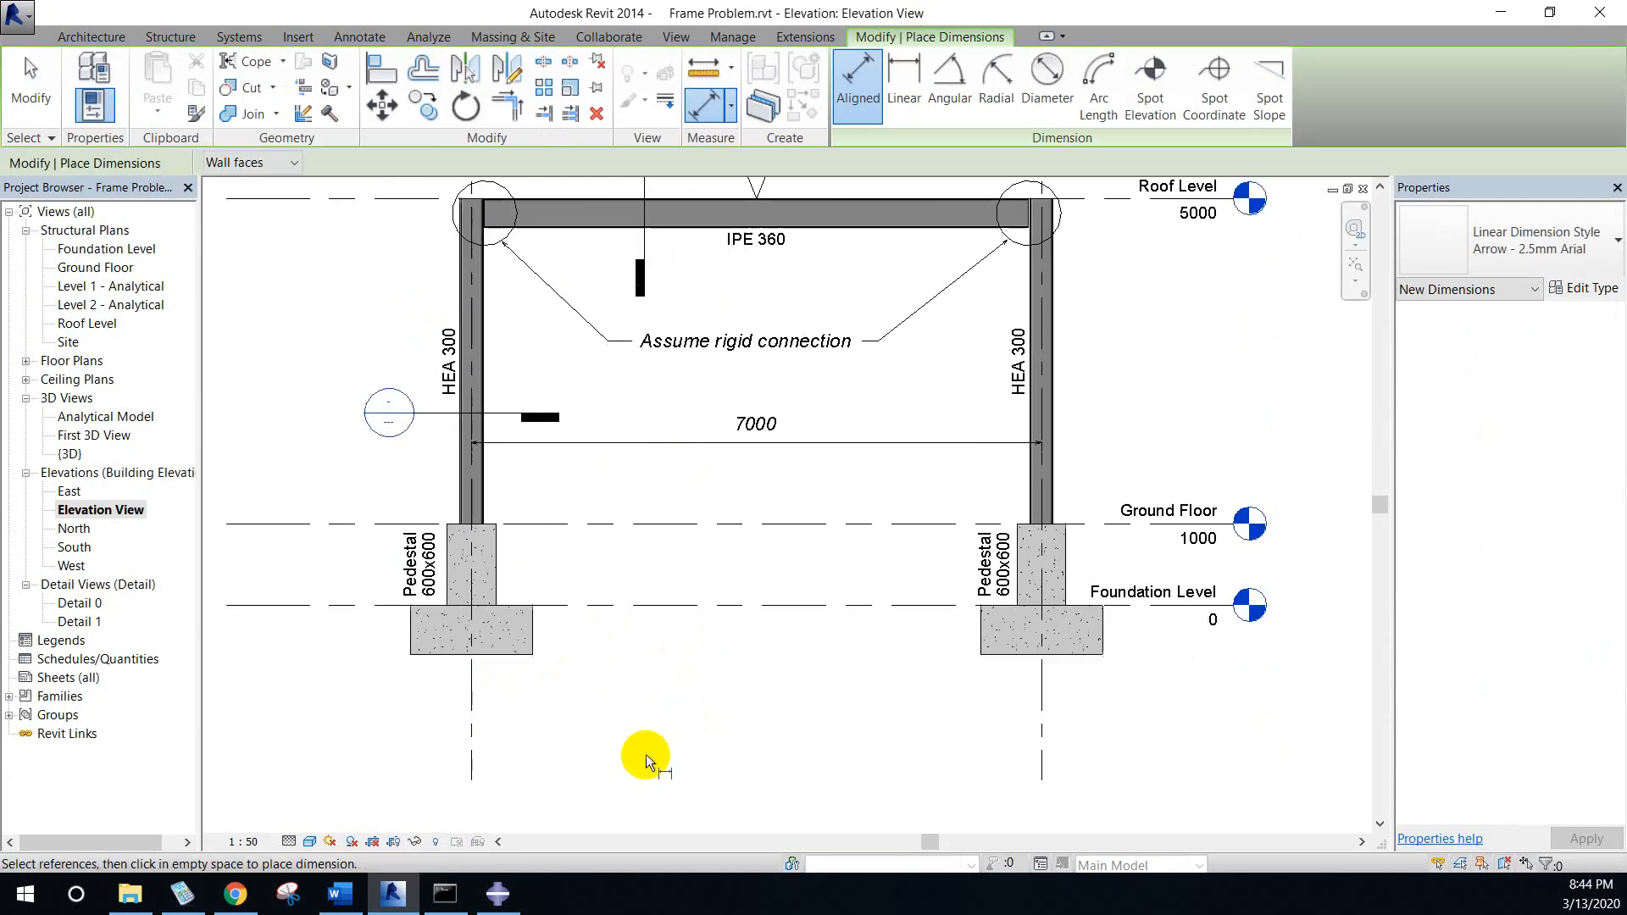
{"action": "key", "text": "Escape"}
{"action": "key", "text": "Escape"}
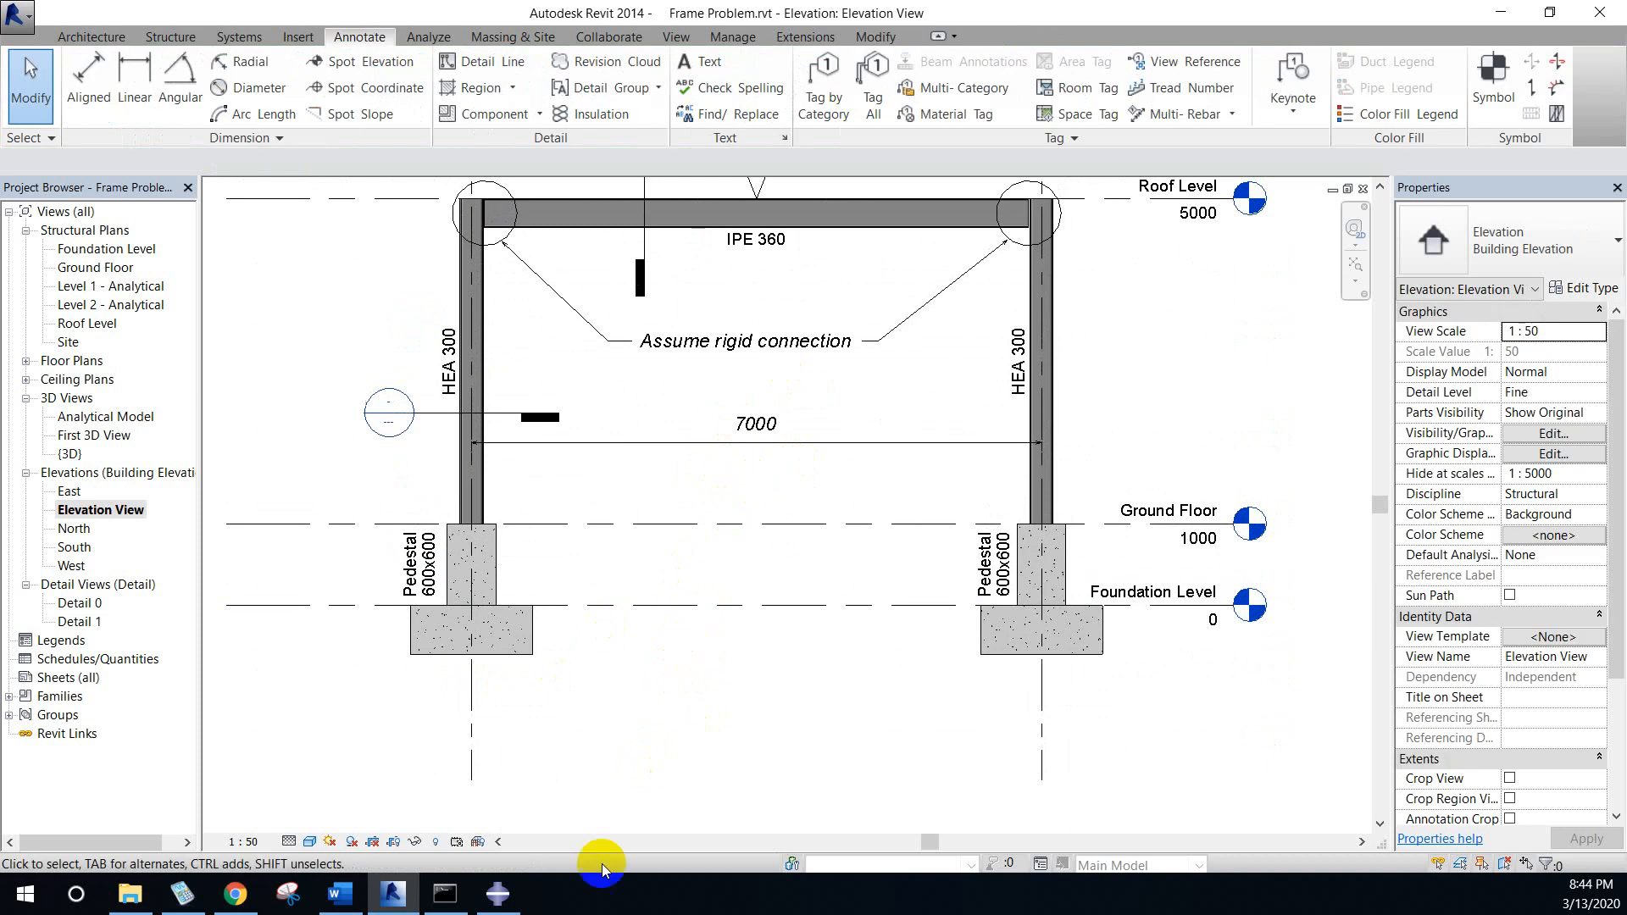
- Return to Abaqus, set the Portal Frame part's approximate size to 10000 and continue into the sketcher
{"action": "left_click", "coordinate": [498, 894]}
{"action": "left_click_drag", "start_coordinate": [753, 620], "coordinate": [710, 621]}
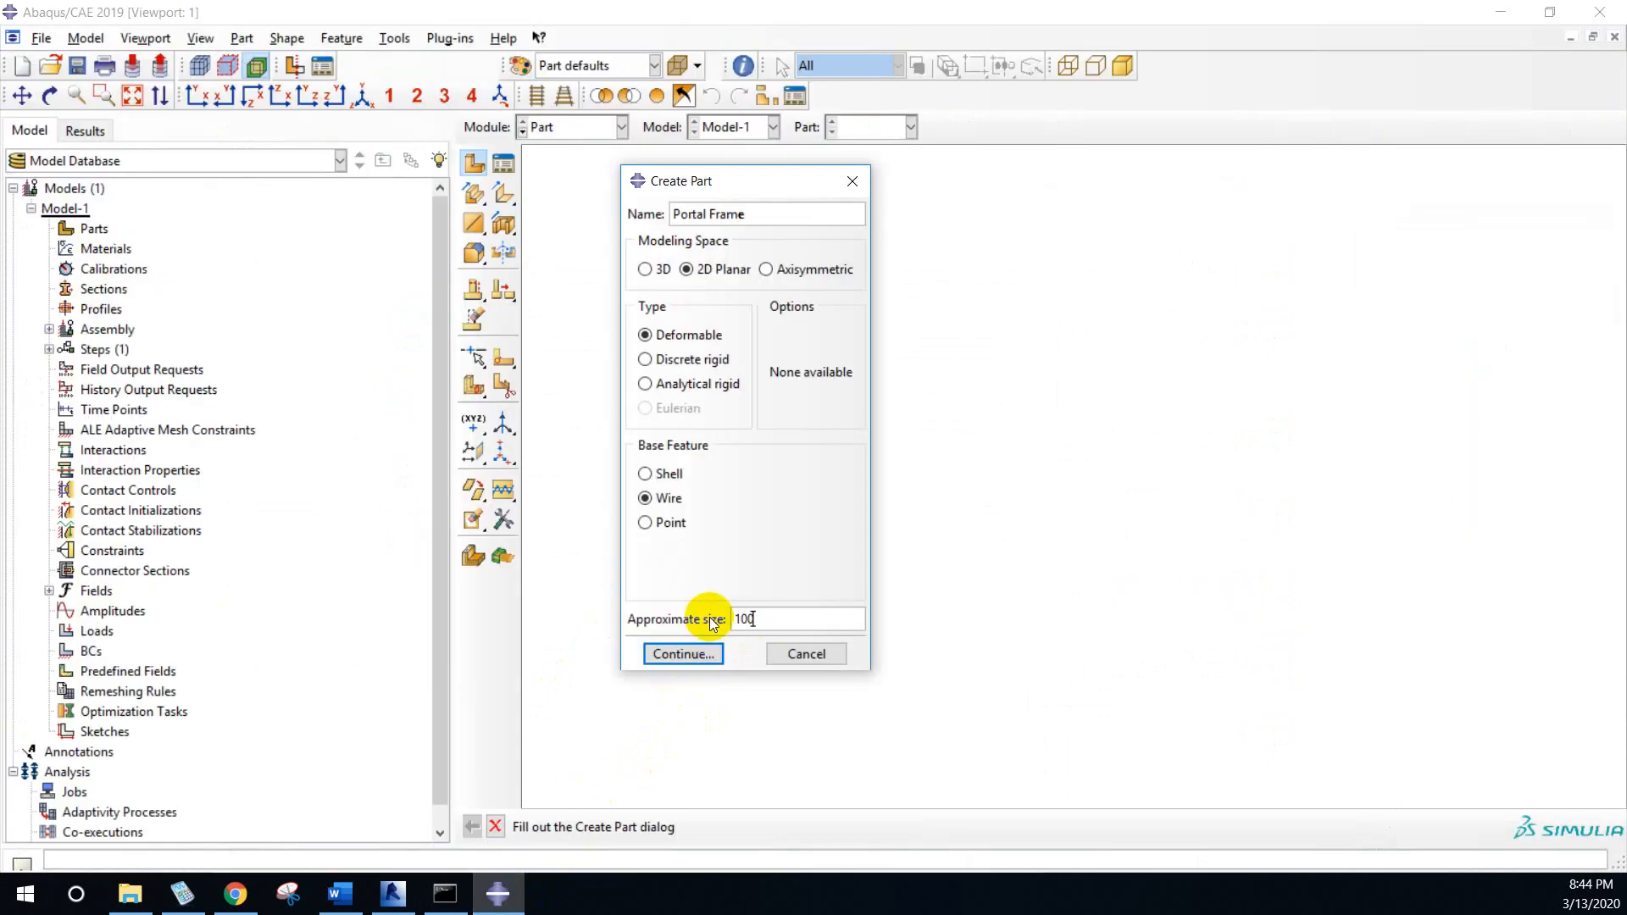
{"action": "type", "text": "10000"}
{"action": "left_click", "coordinate": [683, 654]}
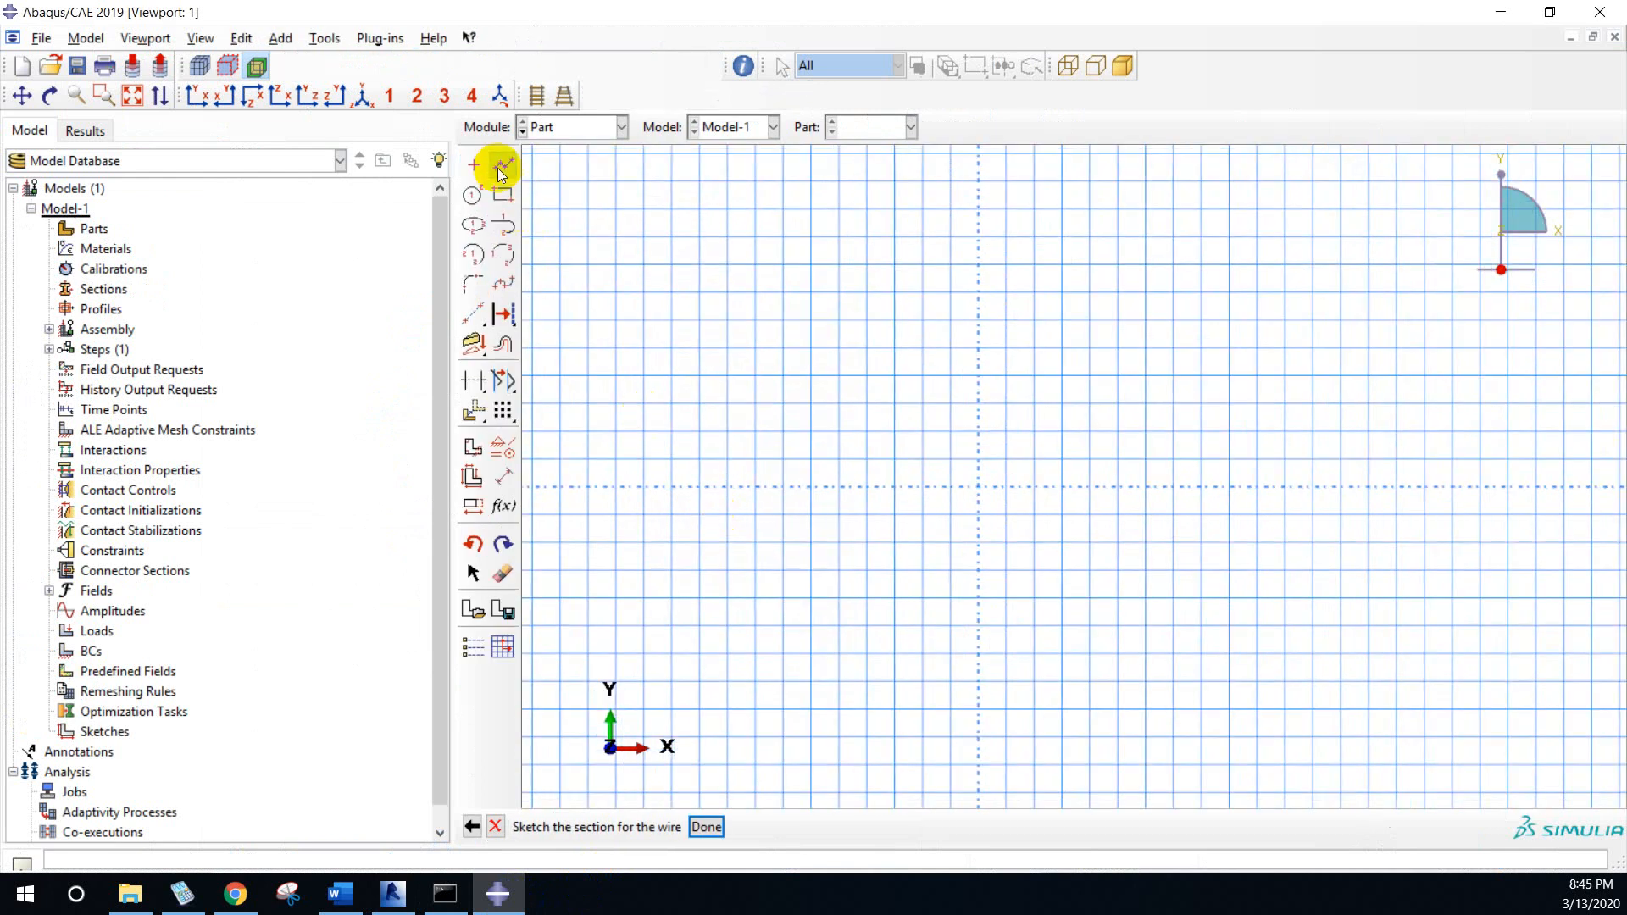
- Sketch a vertical line about 400 long, rising from the horizontal axis at about x = -1800
{"action": "left_click", "coordinate": [501, 165]}
{"action": "left_click", "coordinate": [726, 487]}
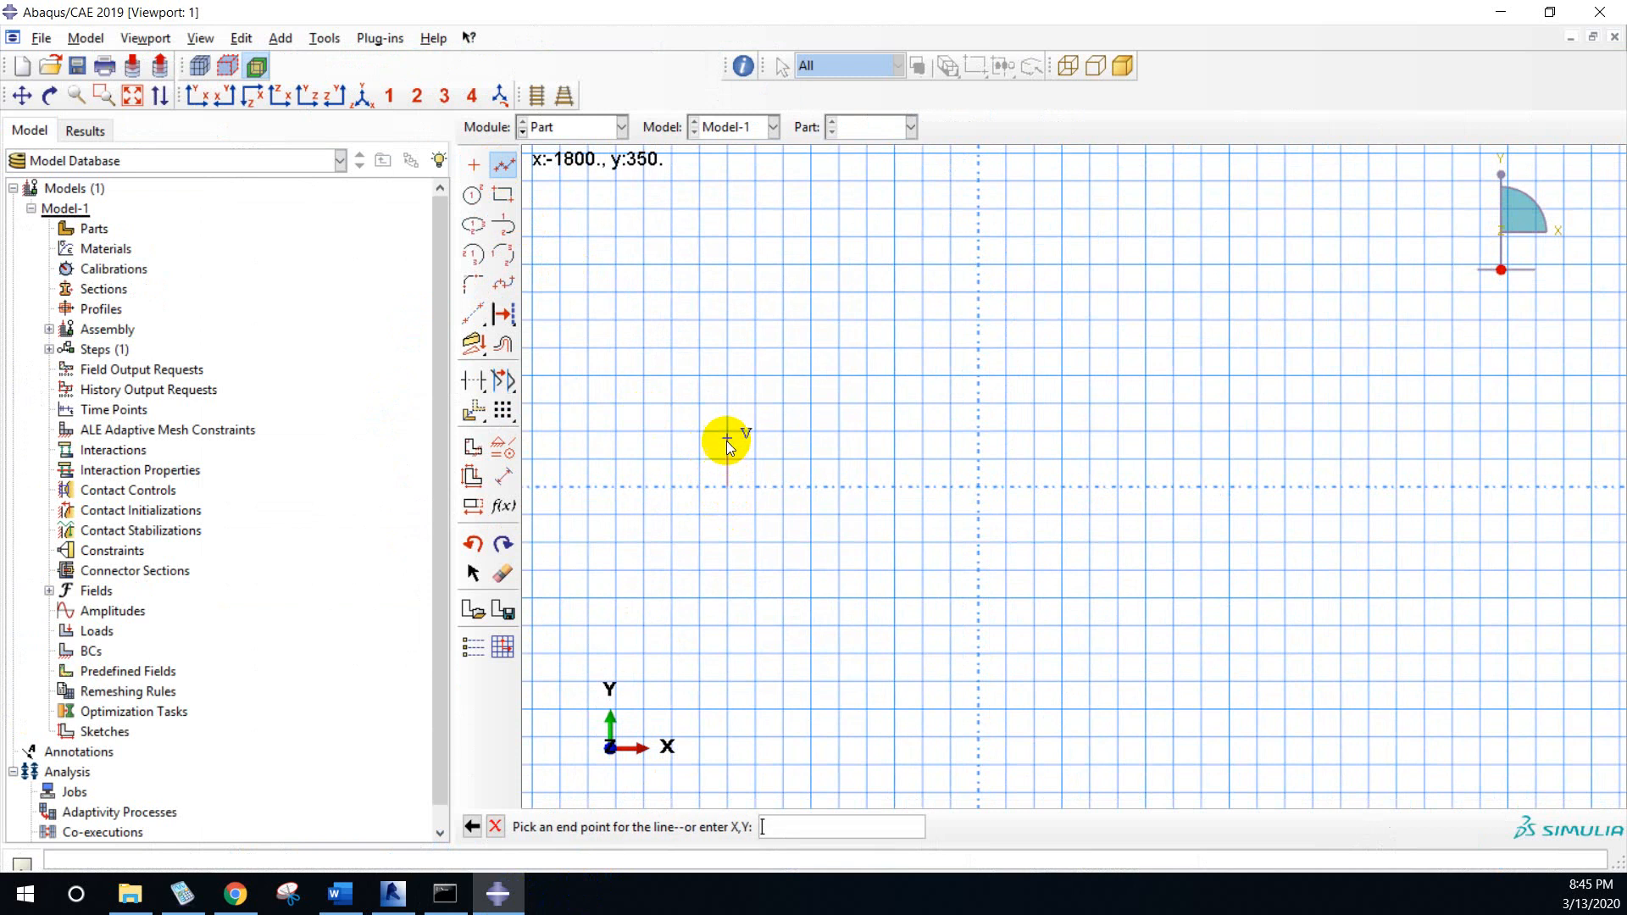
{"action": "left_click", "coordinate": [726, 432]}
{"action": "middle_click", "coordinate": [686, 462]}
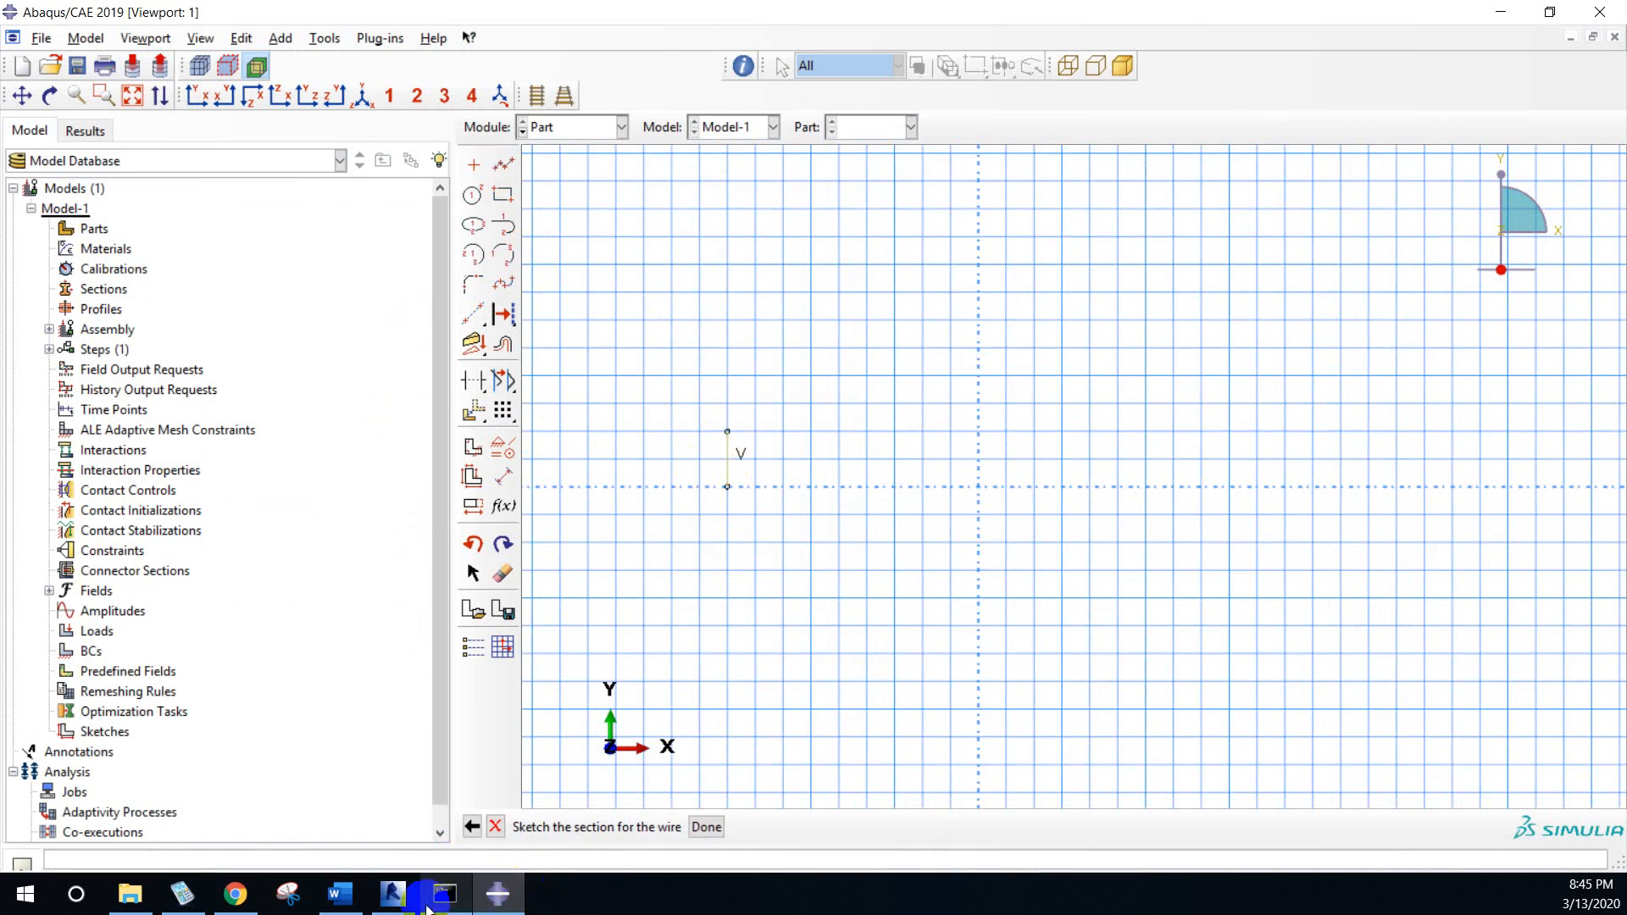
- Switch to Revit and measure the height between Foundation Level and Ground Floor with a temporary aligned dimension
{"action": "left_click", "coordinate": [398, 896]}
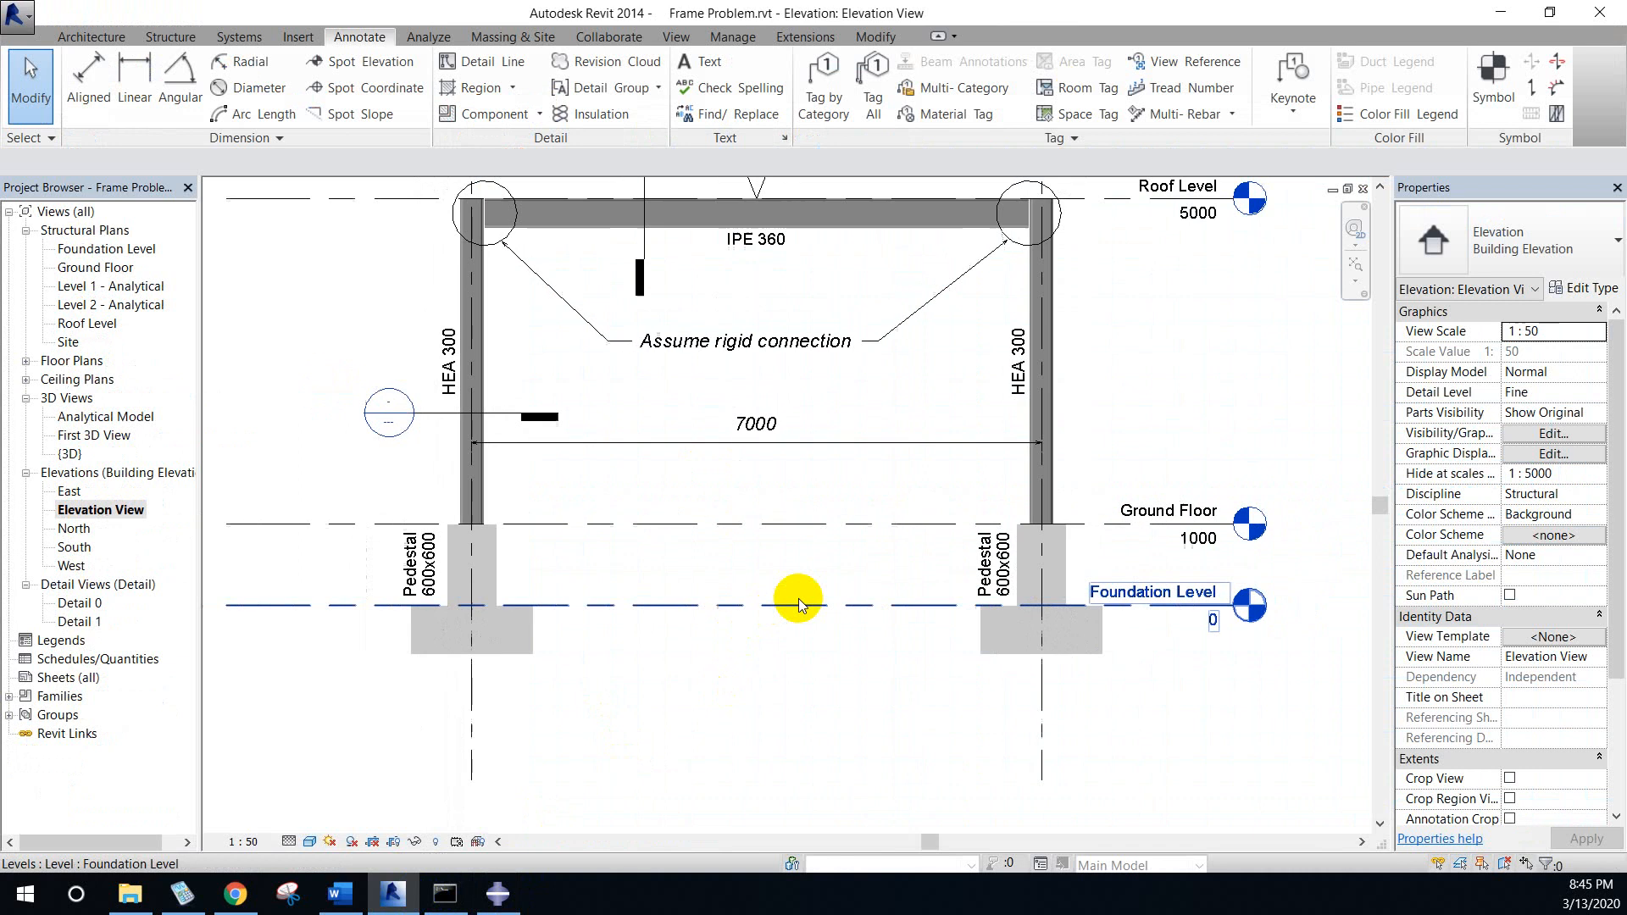
{"action": "scroll", "coordinate": [798, 695], "scroll_direction": "down", "scroll_amount": 1}
{"action": "left_click", "coordinate": [69, 91]}
{"action": "scroll", "coordinate": [398, 584], "scroll_direction": "up", "scroll_amount": 1}
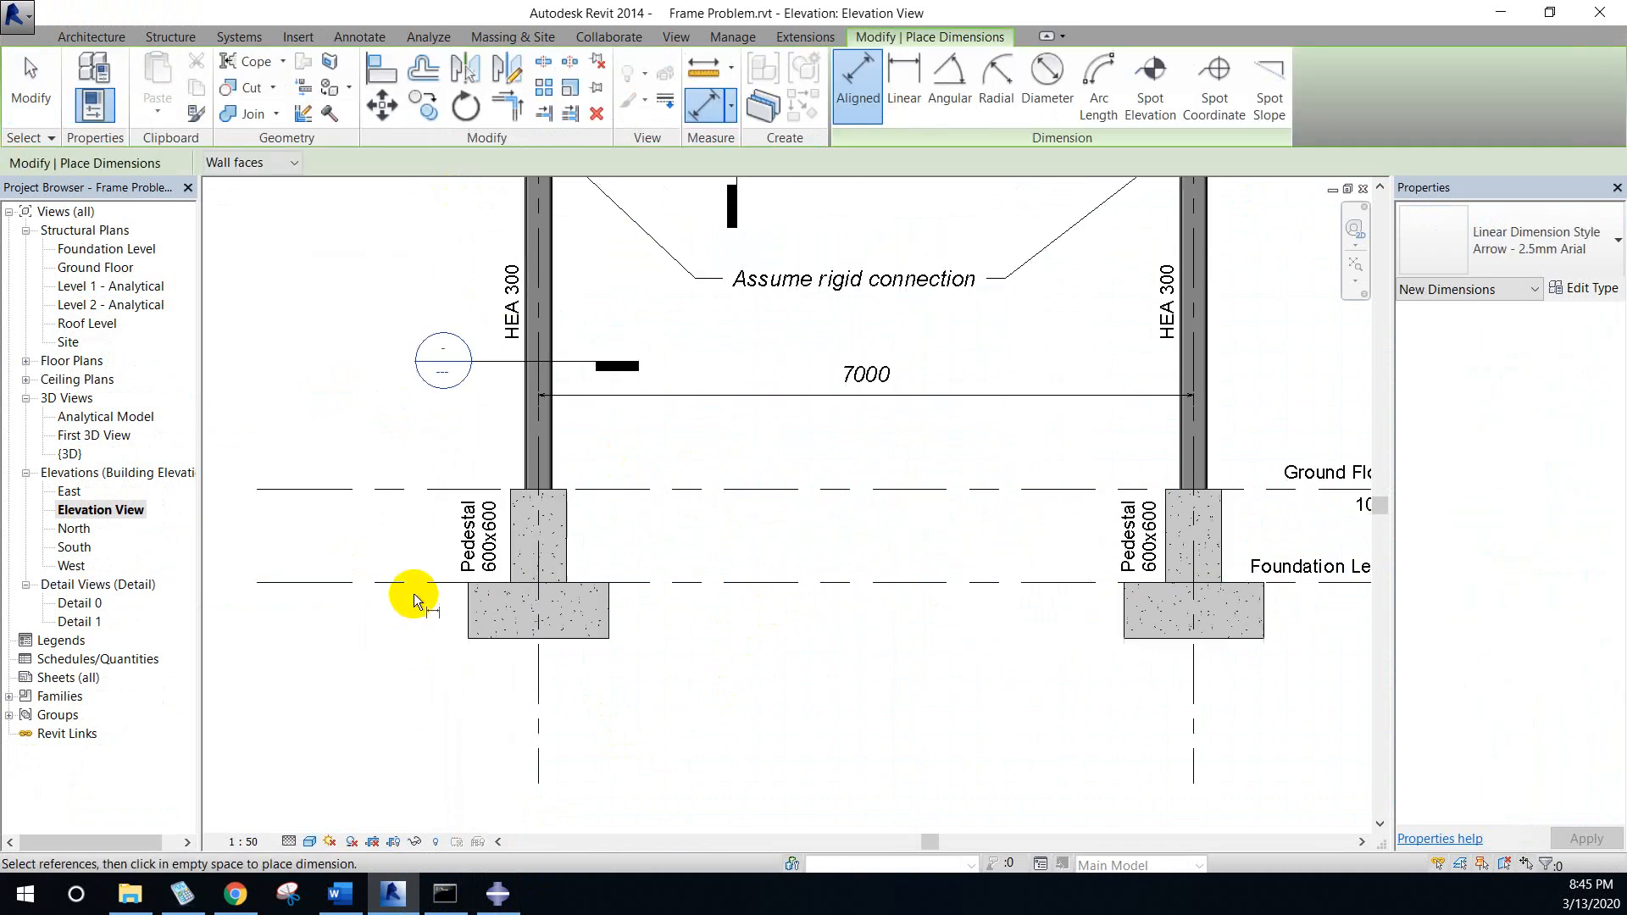
{"action": "left_click", "coordinate": [413, 584]}
{"action": "left_click", "coordinate": [421, 498]}
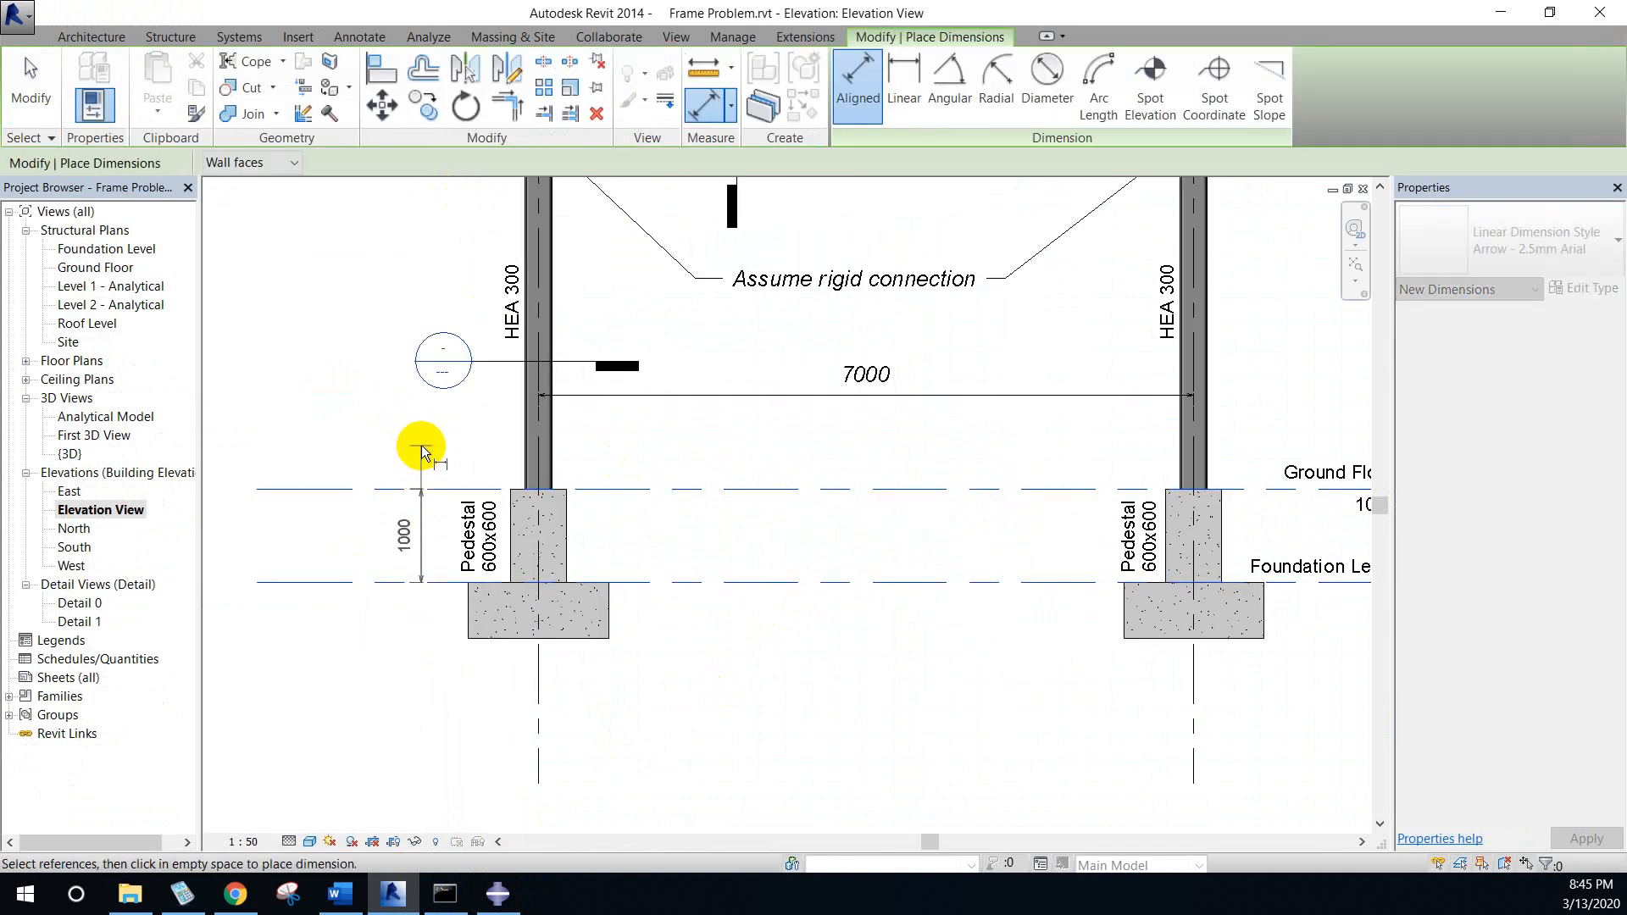
{"action": "key", "text": "Escape"}
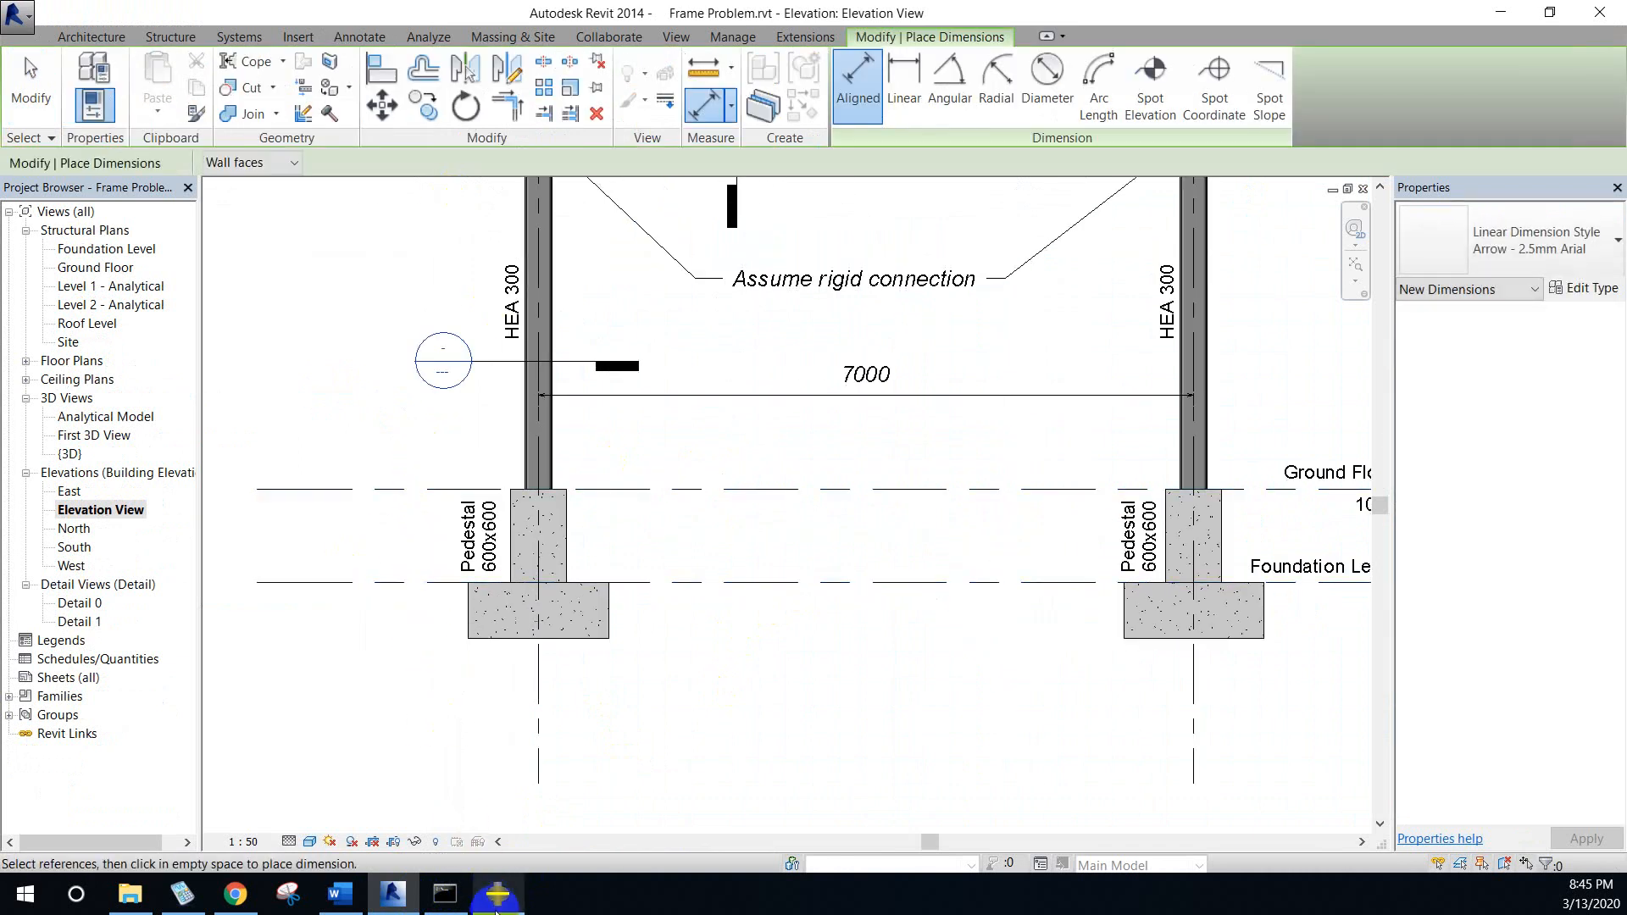
- Measure the height between Ground Floor and Roof Level with the aligned dimension, without placing it
{"action": "scroll", "coordinate": [527, 669], "scroll_direction": "down", "scroll_amount": 1}
{"action": "left_click", "coordinate": [414, 535]}
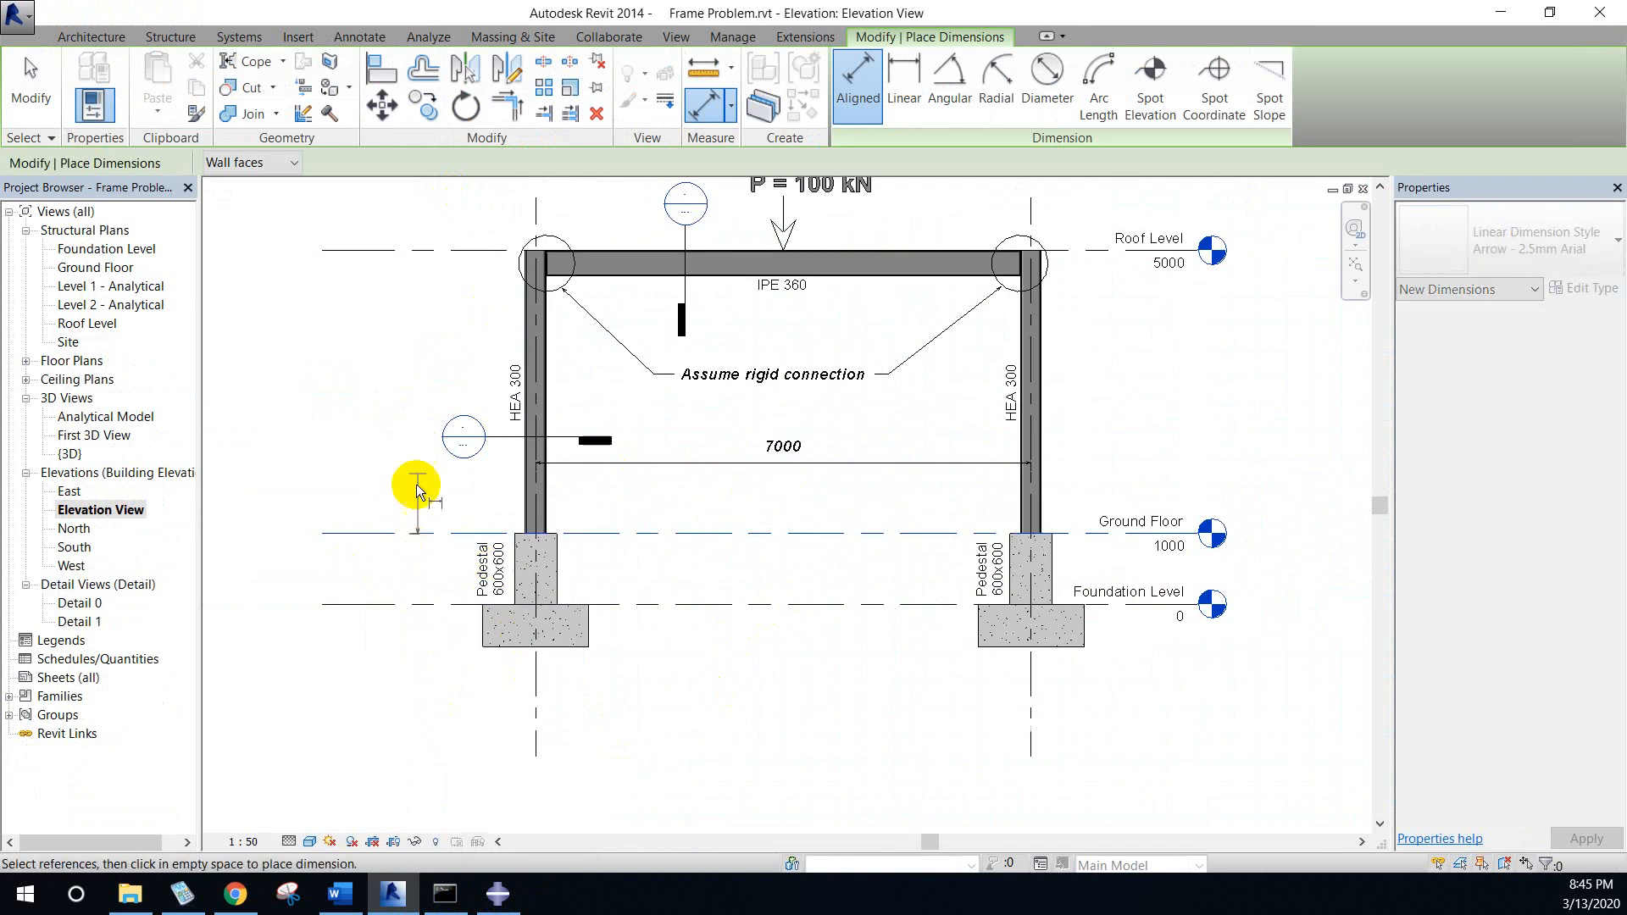
{"action": "left_click", "coordinate": [422, 252]}
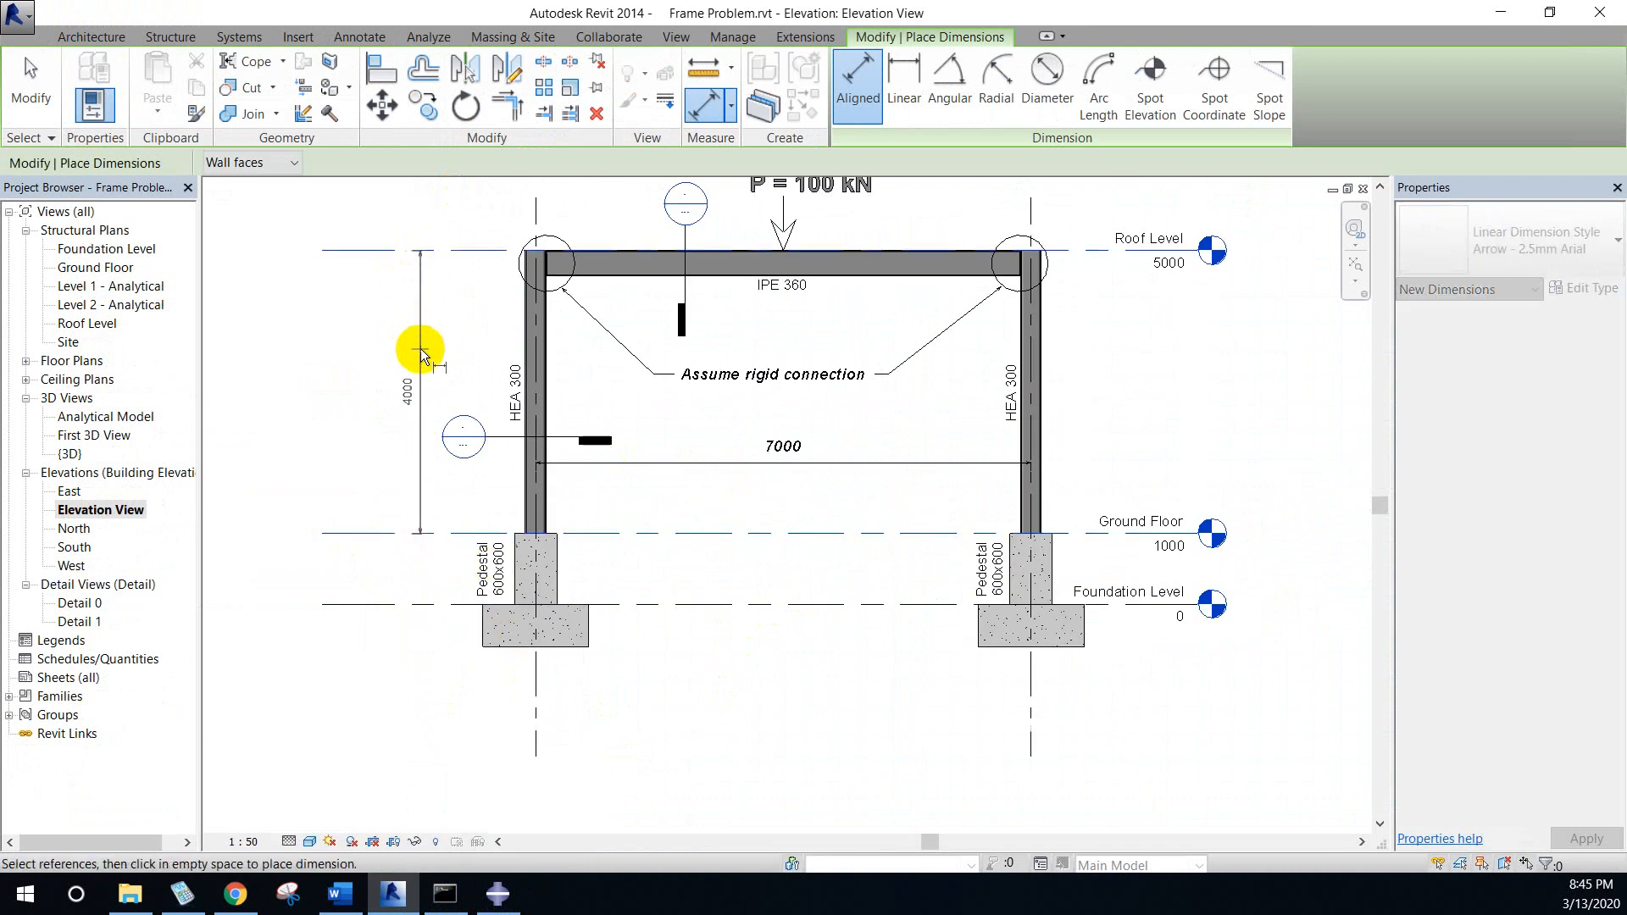
{"action": "key", "text": "Escape"}
- Return to the Abaqus sketch, dimension the vertical line and set its length to 1000
{"action": "left_click", "coordinate": [497, 894]}
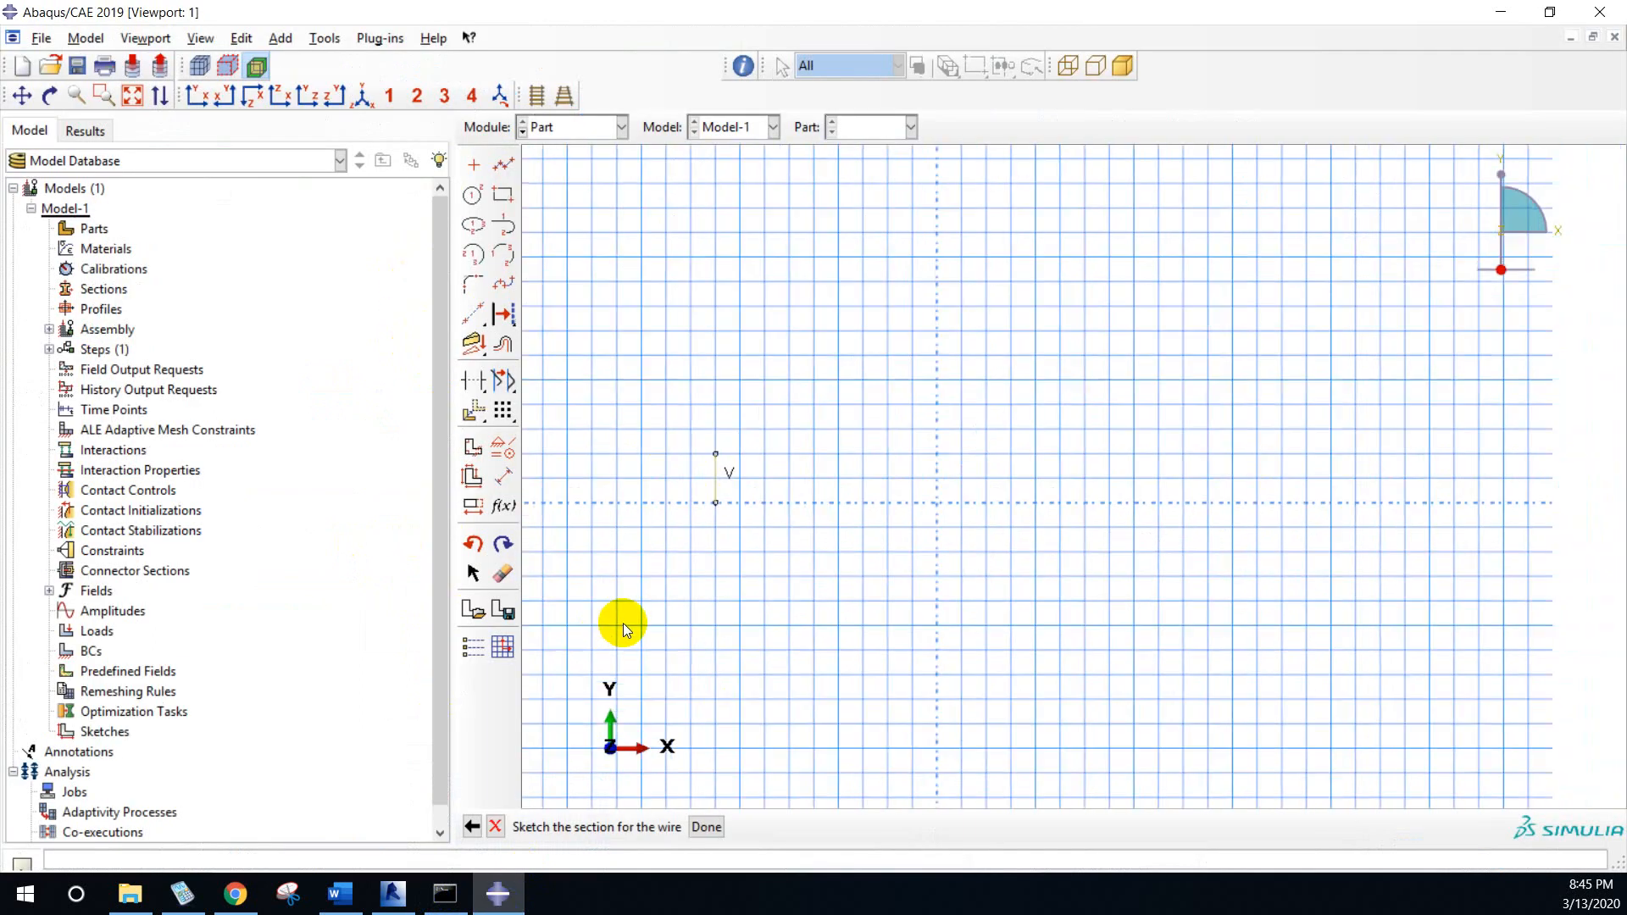
{"action": "scroll", "coordinate": [746, 485], "scroll_direction": "up", "scroll_amount": 1}
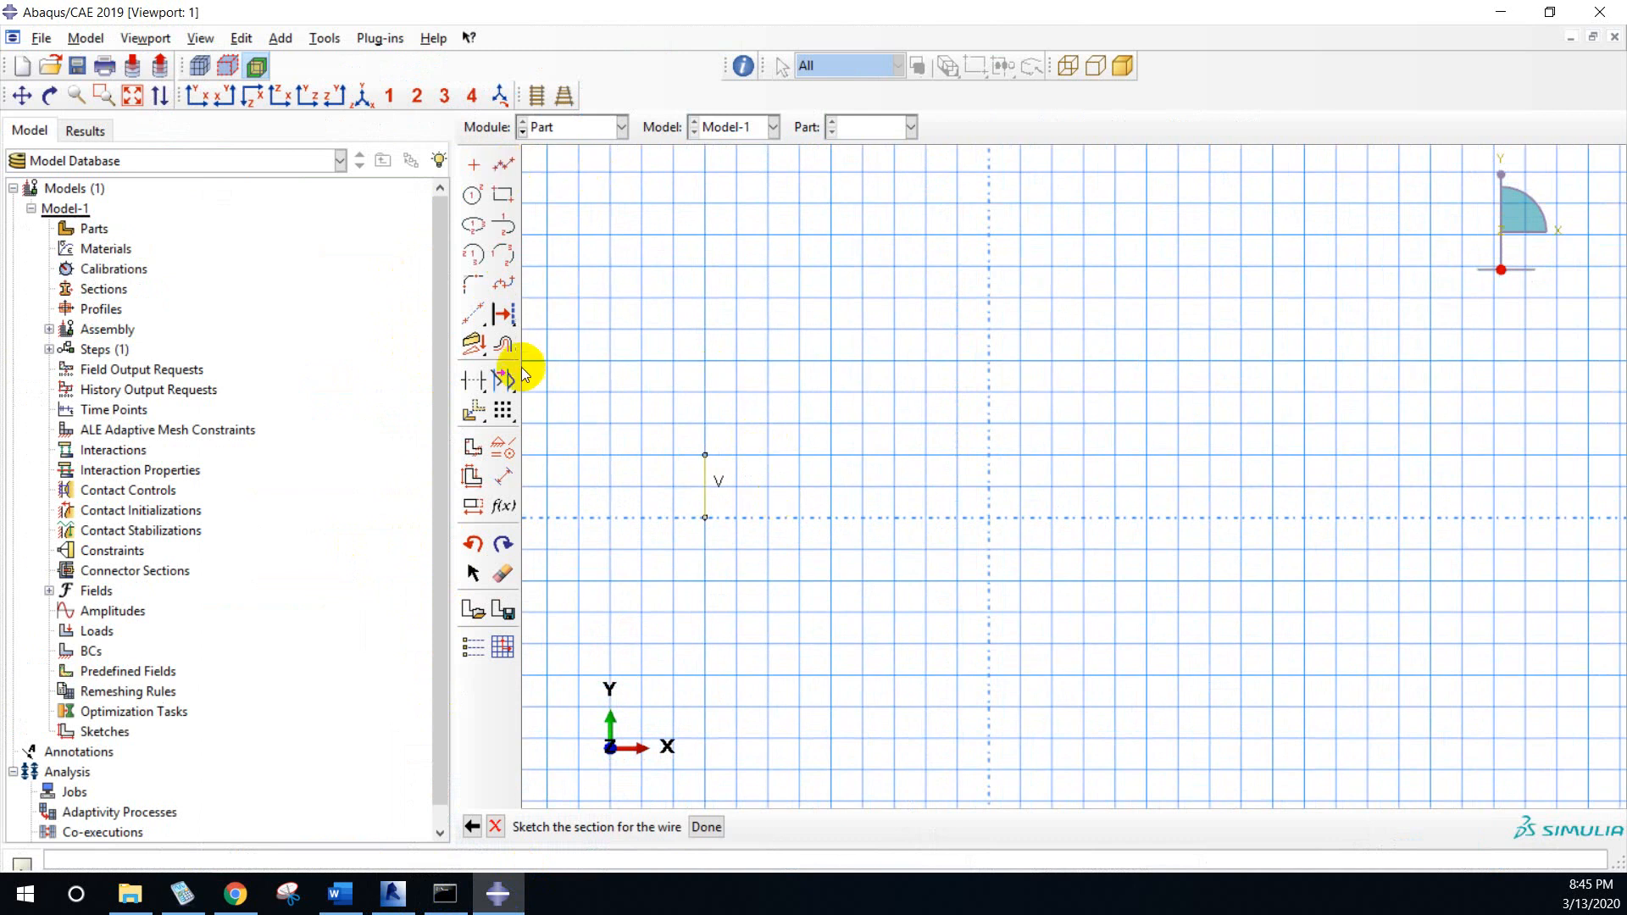
{"action": "left_click", "coordinate": [503, 477]}
{"action": "scroll", "coordinate": [788, 519], "scroll_direction": "down", "scroll_amount": 2}
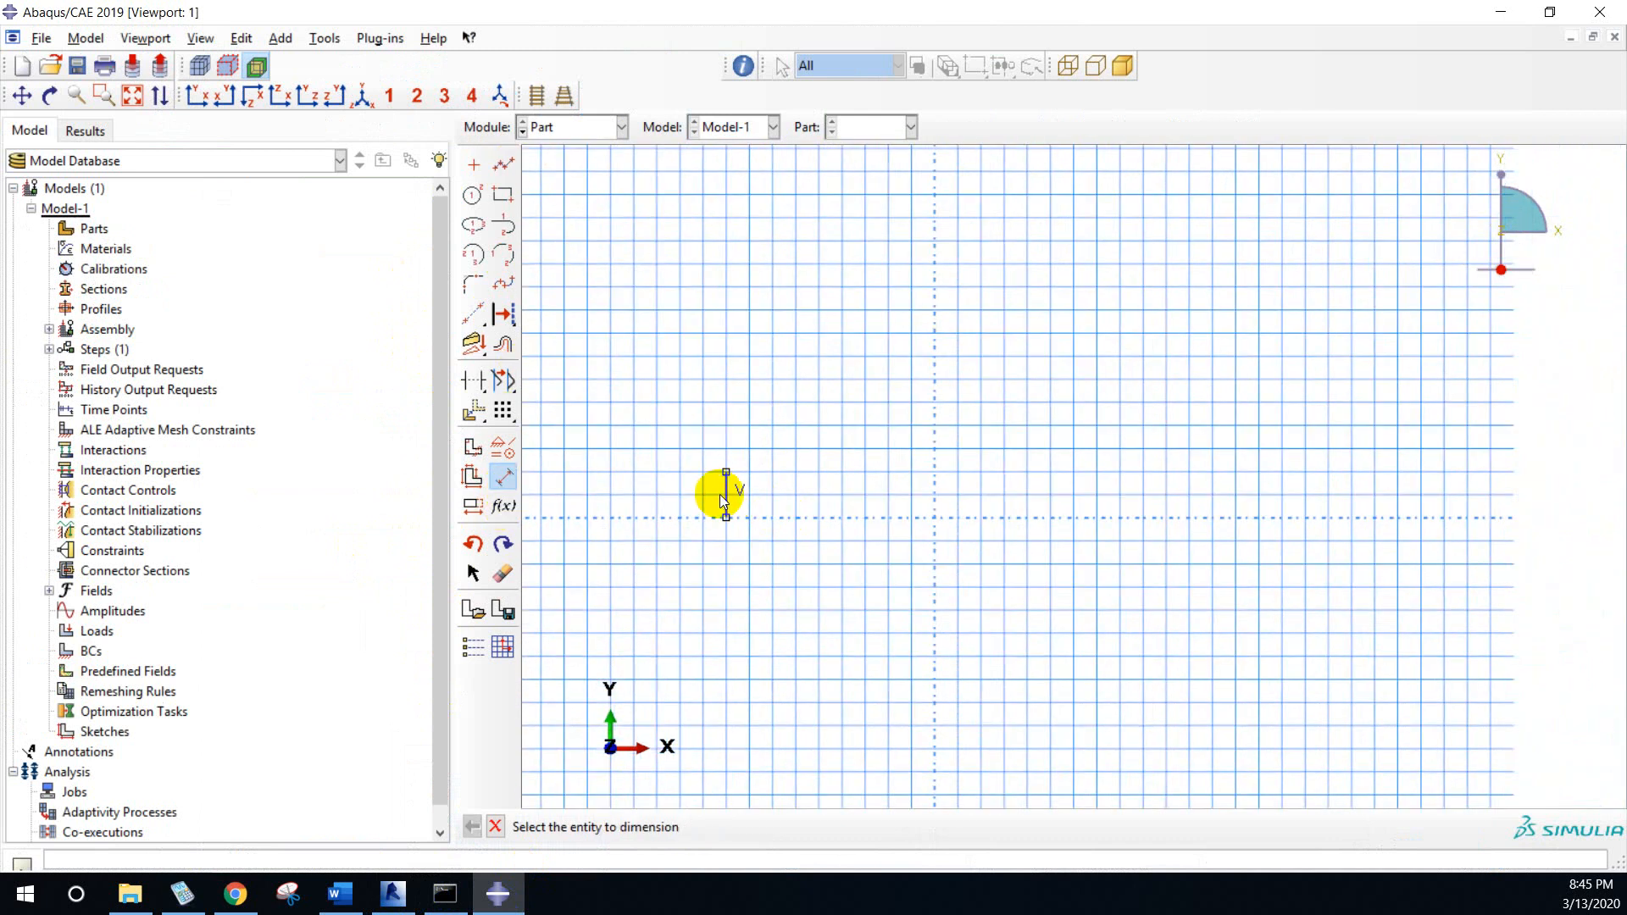
{"action": "left_click", "coordinate": [726, 494]}
{"action": "left_click", "coordinate": [666, 499]}
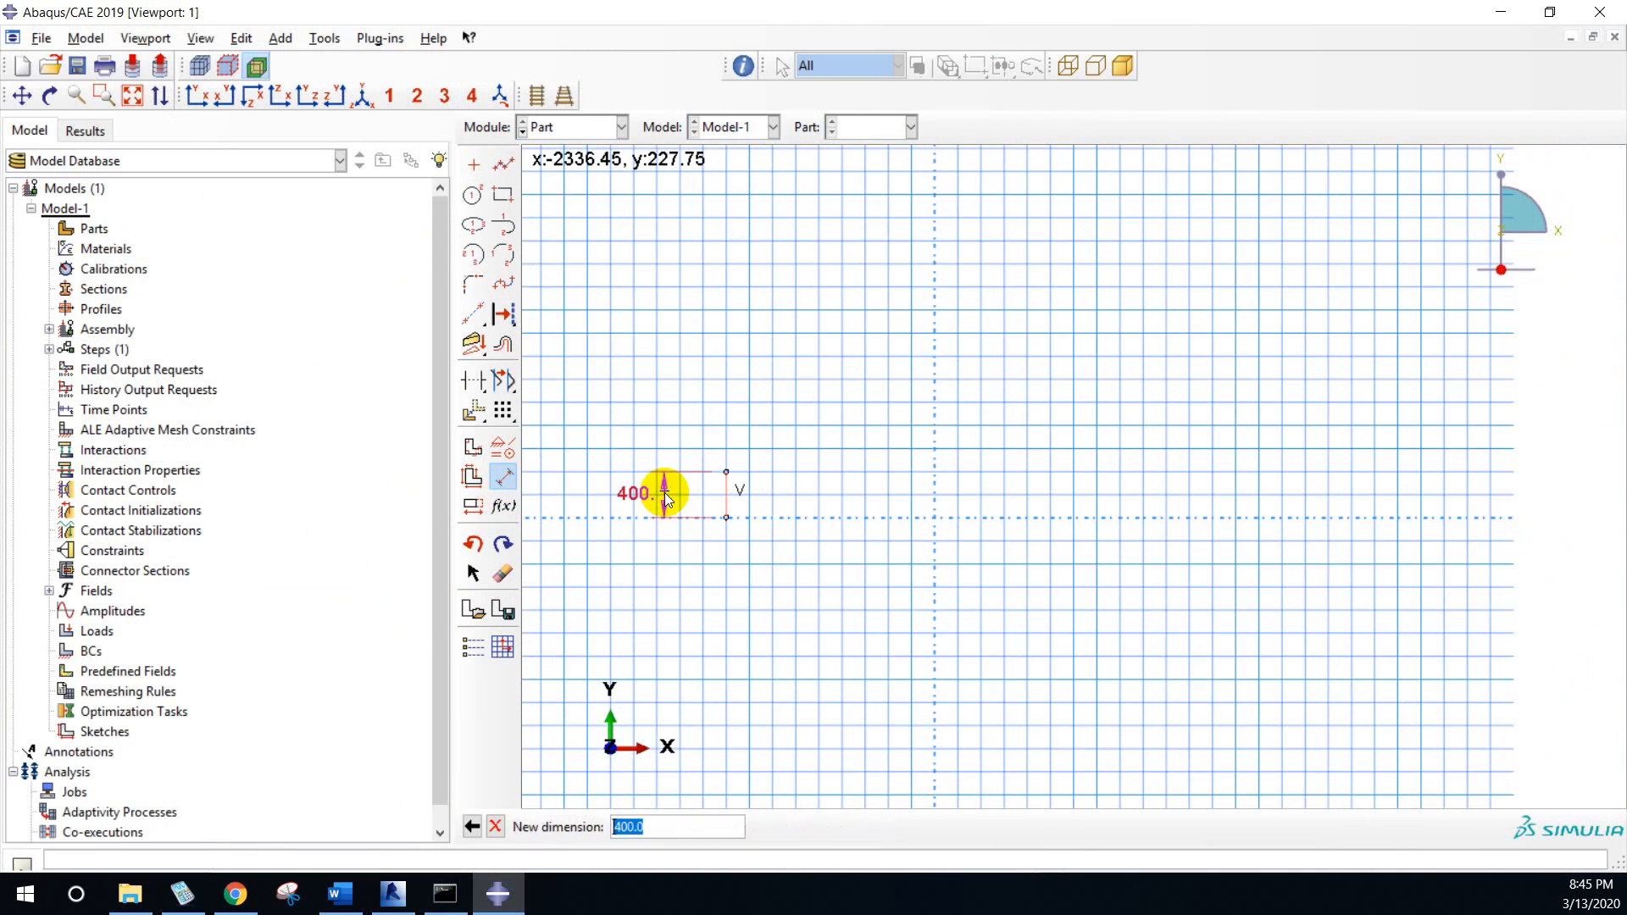
{"action": "type", "text": "1"}
{"action": "key", "text": "Return"}
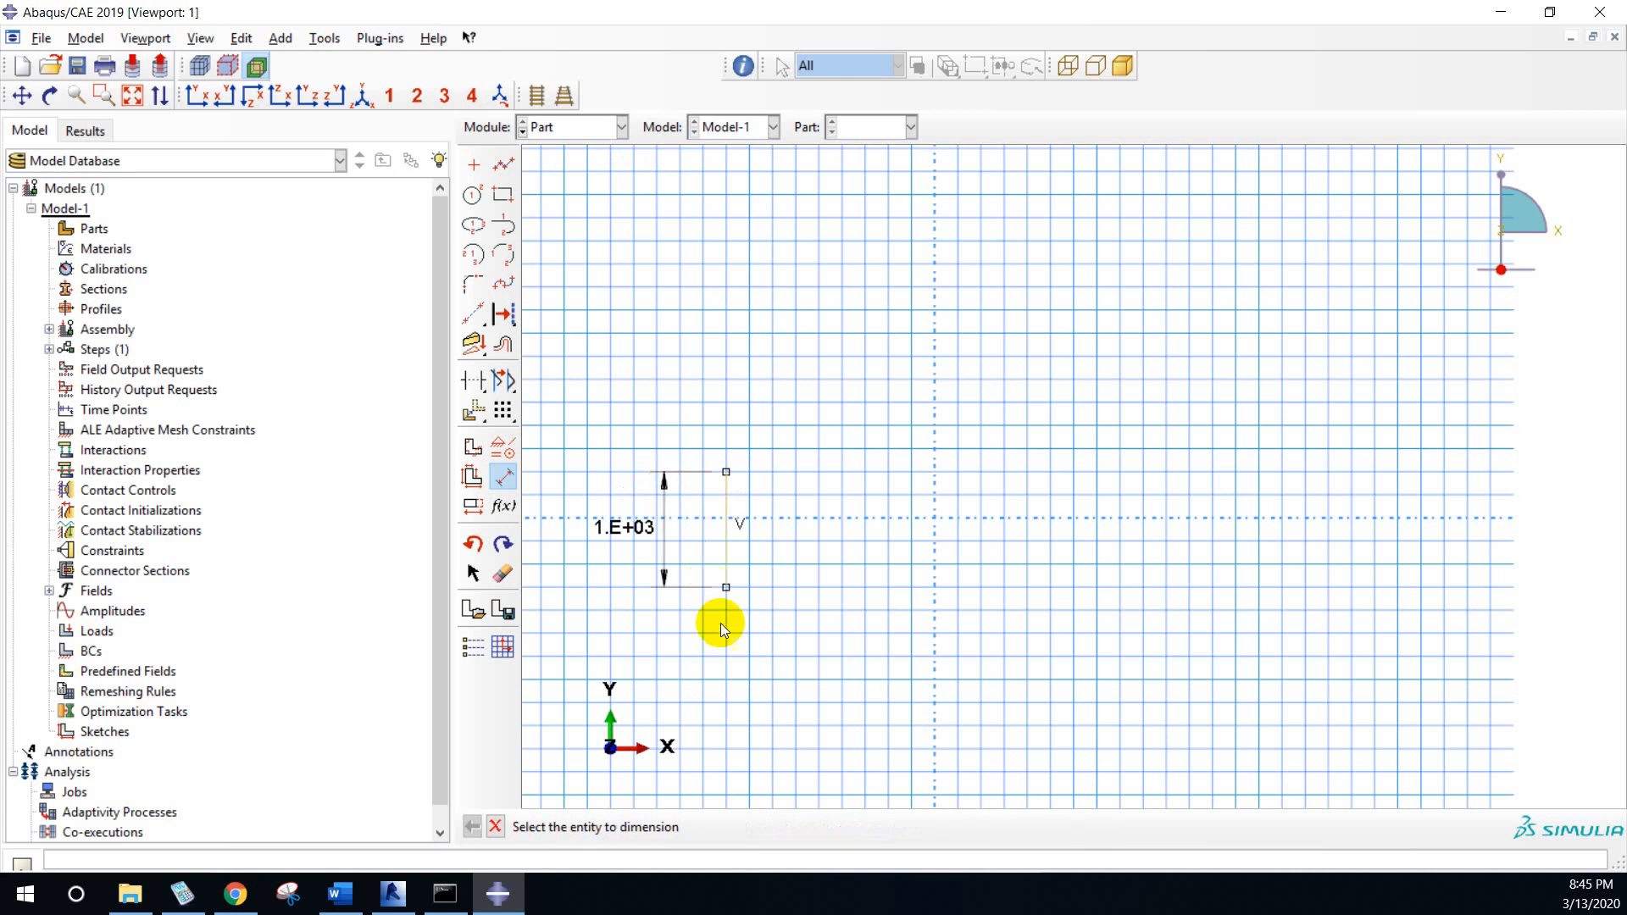
- Sketch a second vertical line about 2950 long, rising from the upper end of the 1000 line at x = -1800
{"action": "scroll", "coordinate": [722, 627], "scroll_direction": "down", "scroll_amount": 1}
{"action": "left_click", "coordinate": [505, 164]}
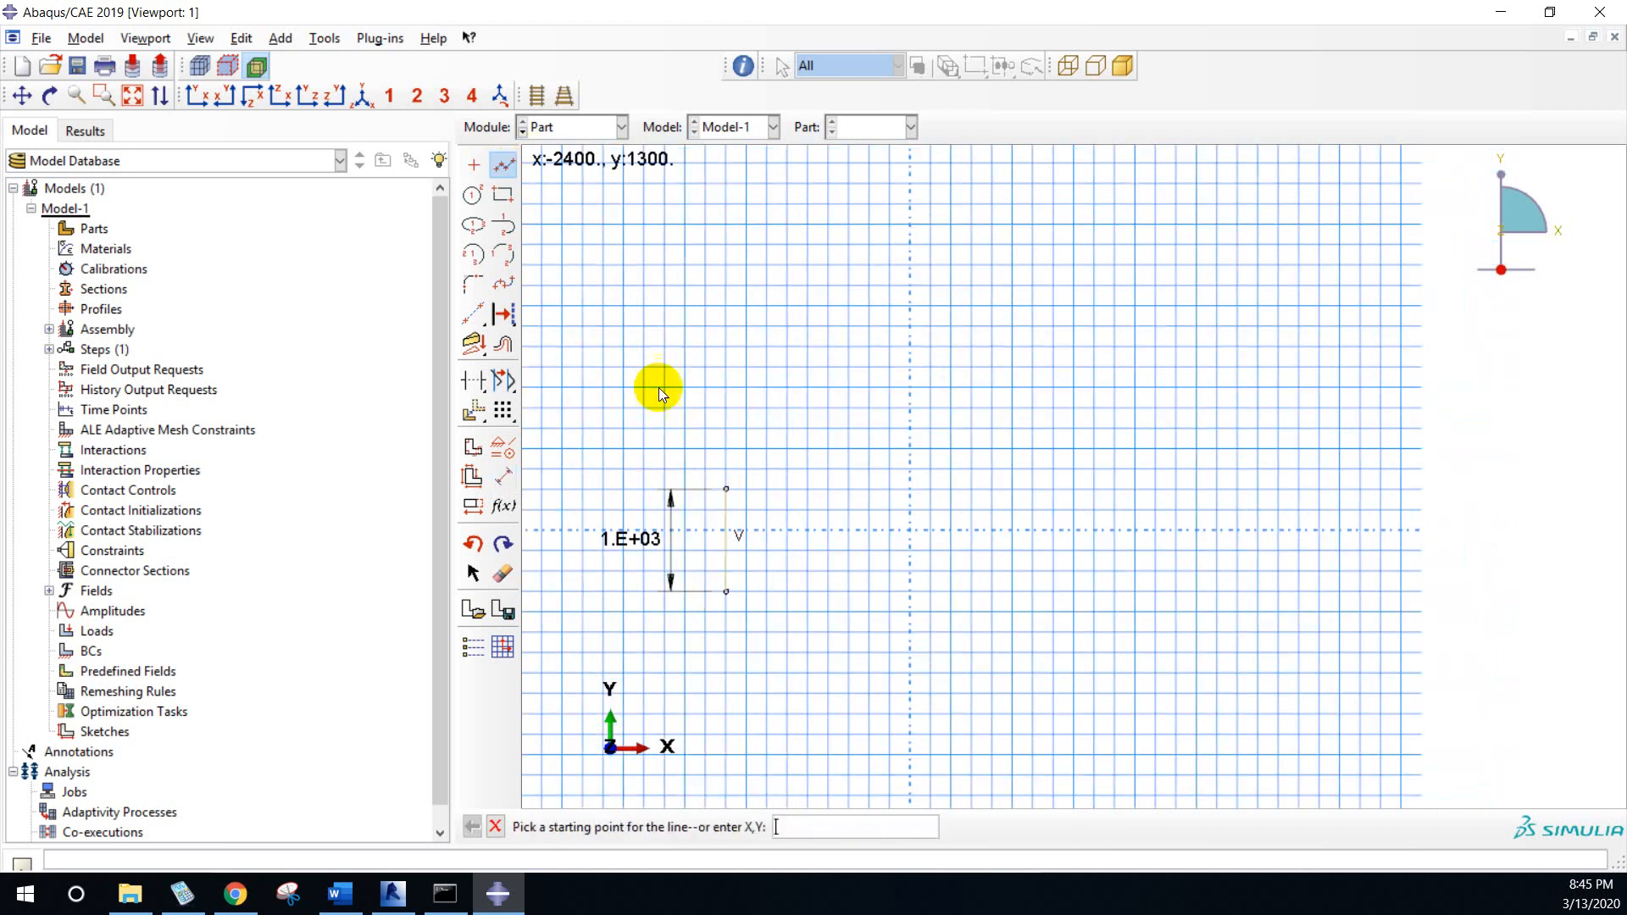
{"action": "left_click", "coordinate": [724, 489]}
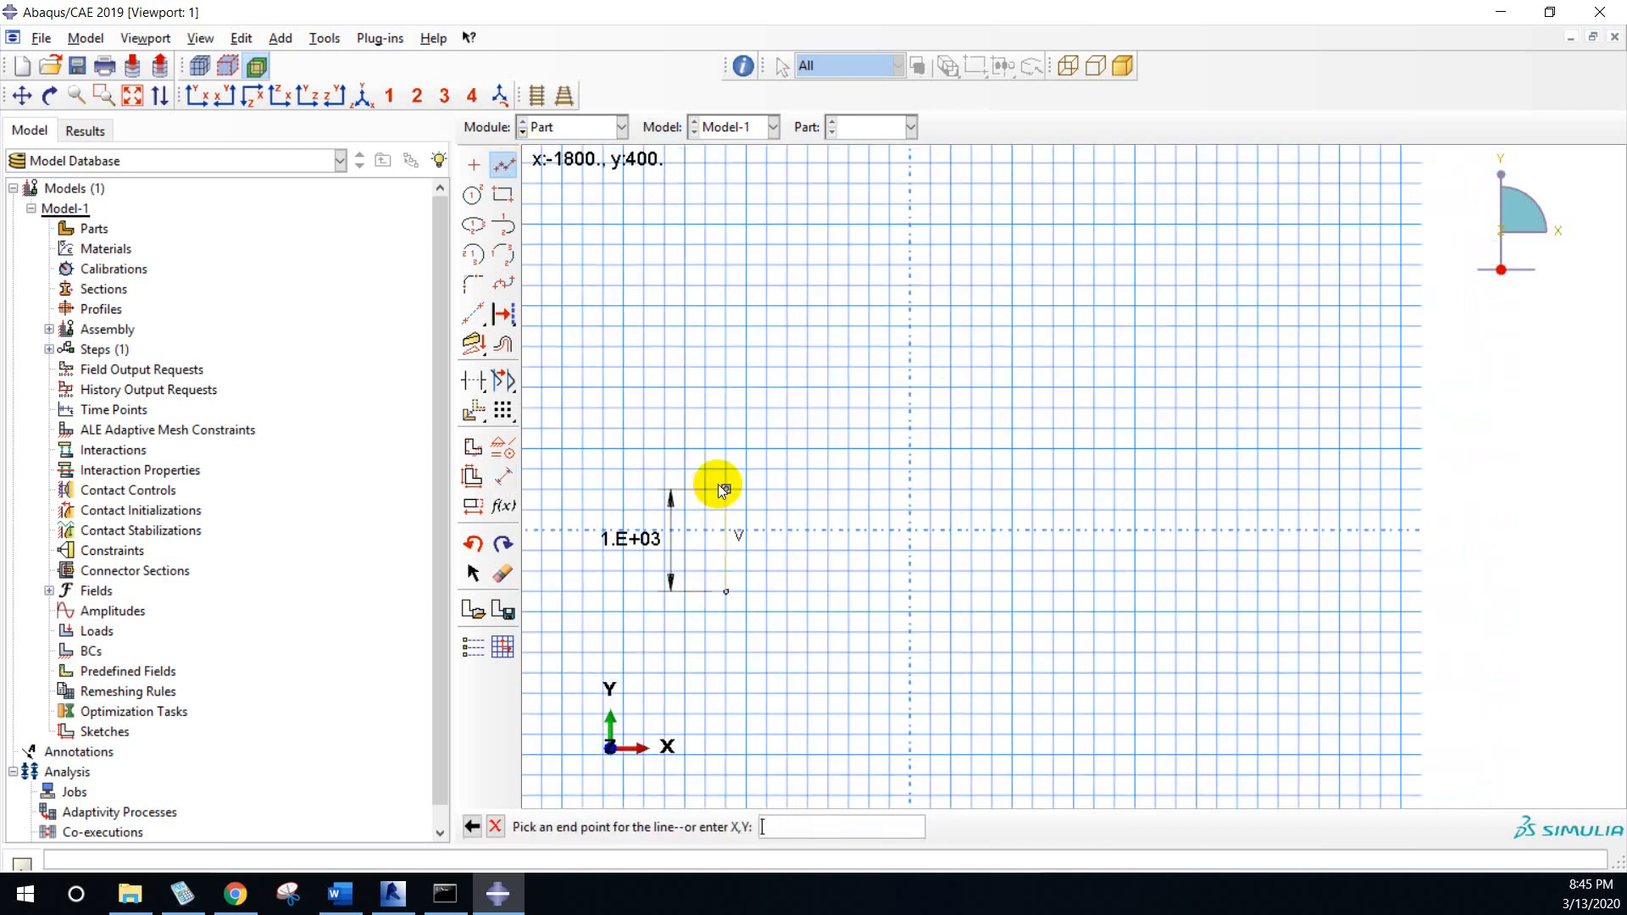
{"action": "left_click", "coordinate": [725, 188]}
{"action": "key", "text": "Escape"}
- Dimension the upper vertical line and set its length to 4000
{"action": "left_click", "coordinate": [503, 477]}
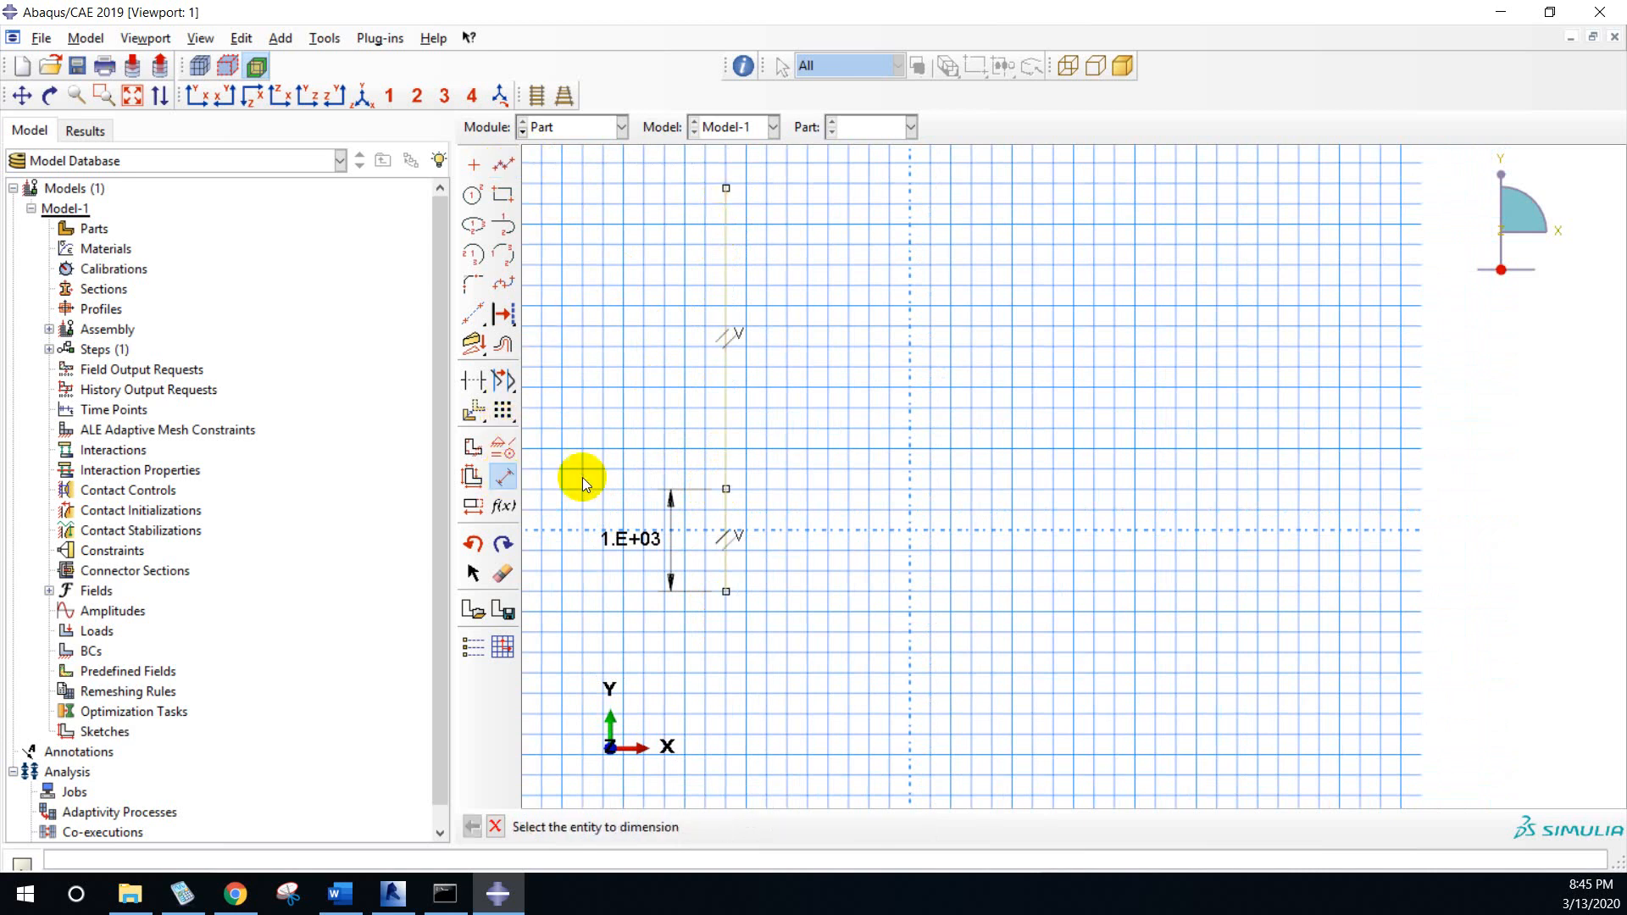
{"action": "left_click", "coordinate": [724, 423]}
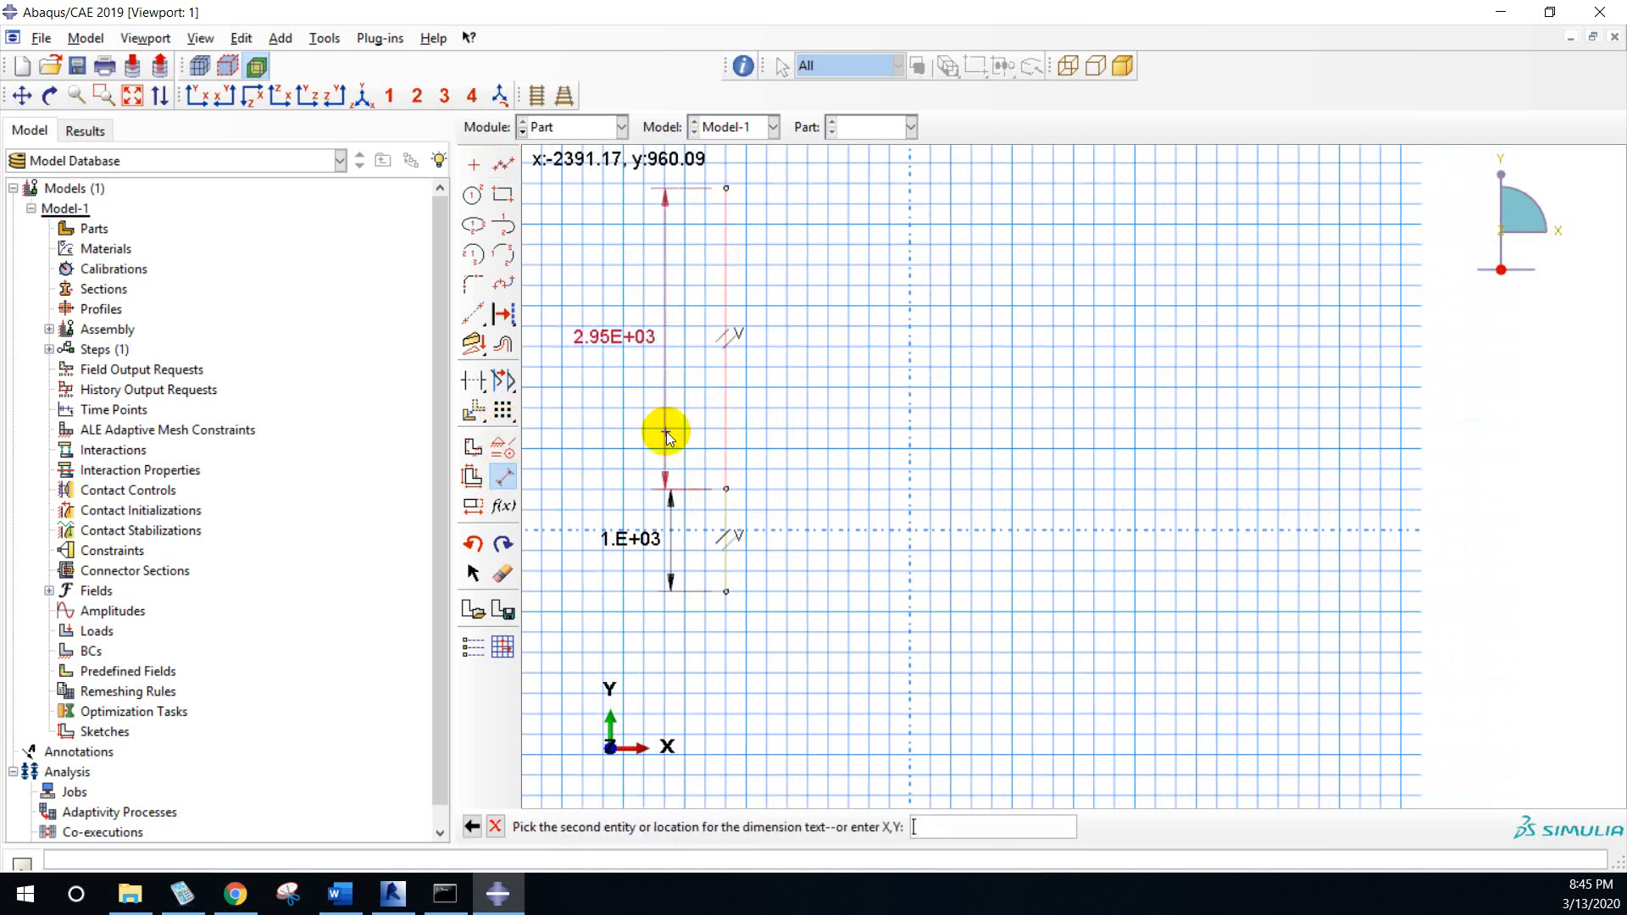
{"action": "left_click", "coordinate": [669, 434]}
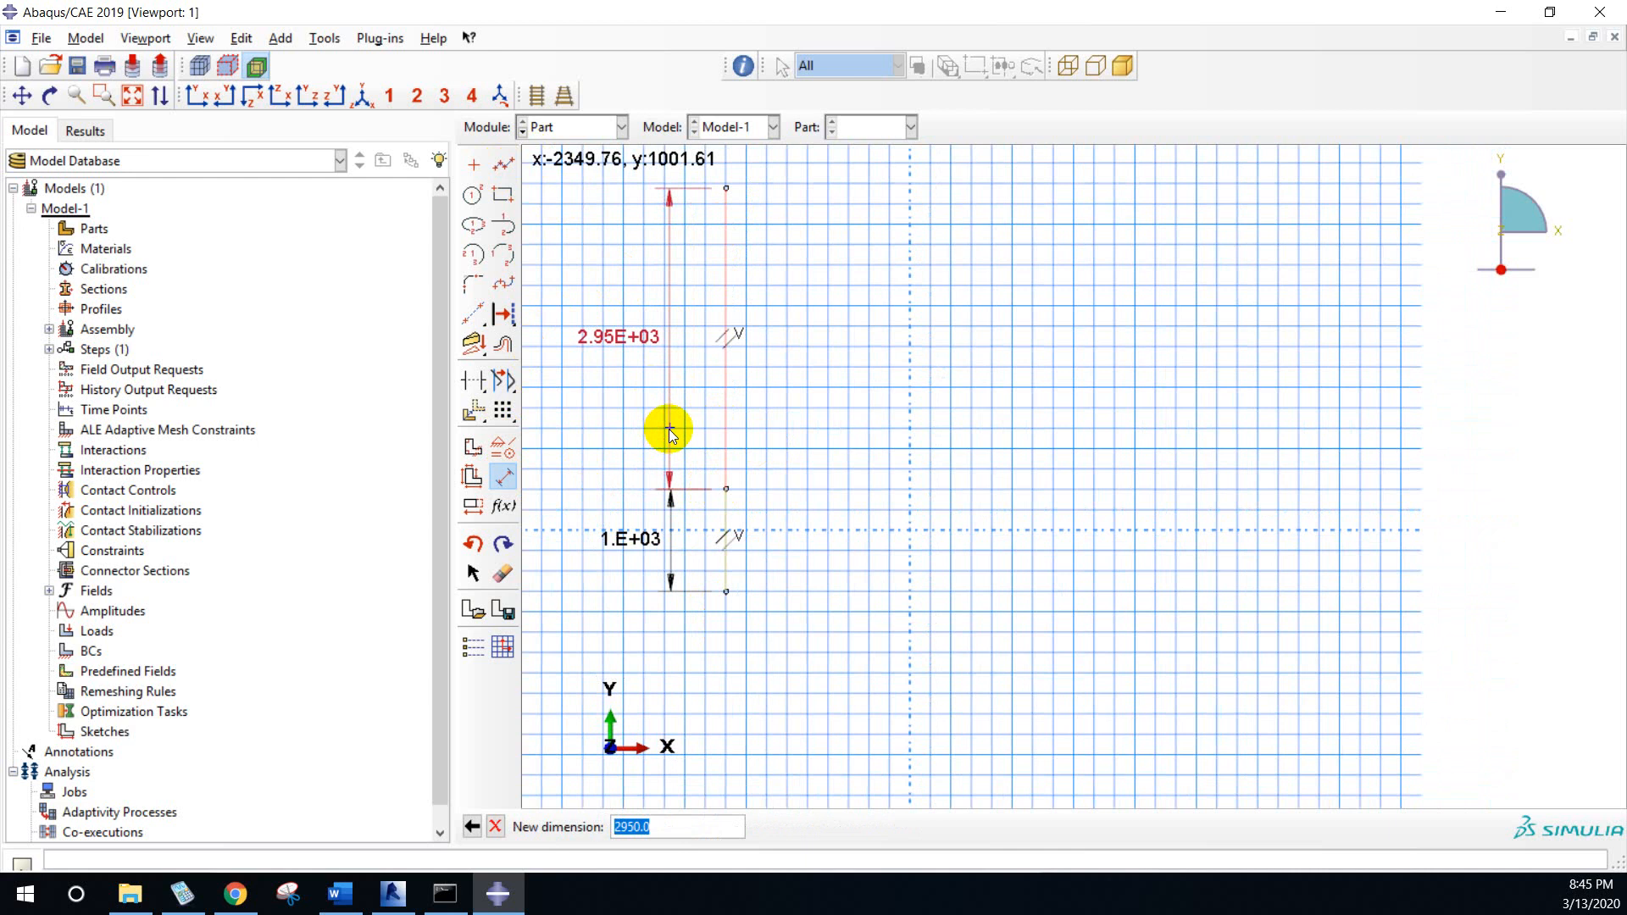
{"action": "type", "text": "4000"}
{"action": "key", "text": "Return"}
{"action": "scroll", "coordinate": [781, 506], "scroll_direction": "down", "scroll_amount": 3}
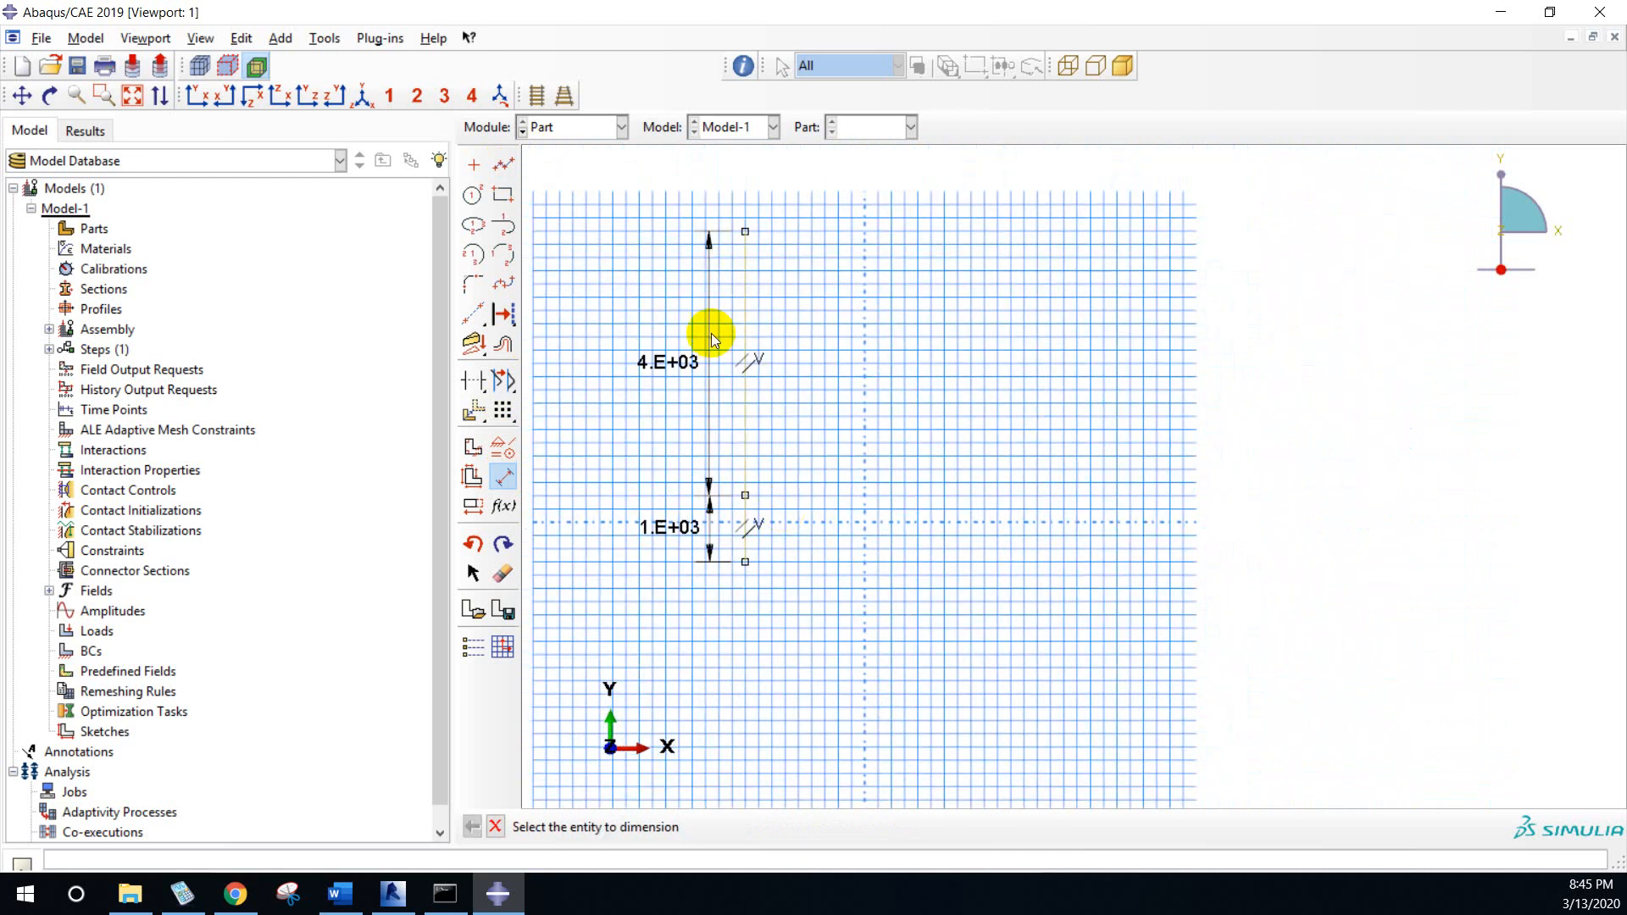
- Delete the 4000 and 1000 dimensions from the column sketch
{"action": "left_click", "coordinate": [502, 573]}
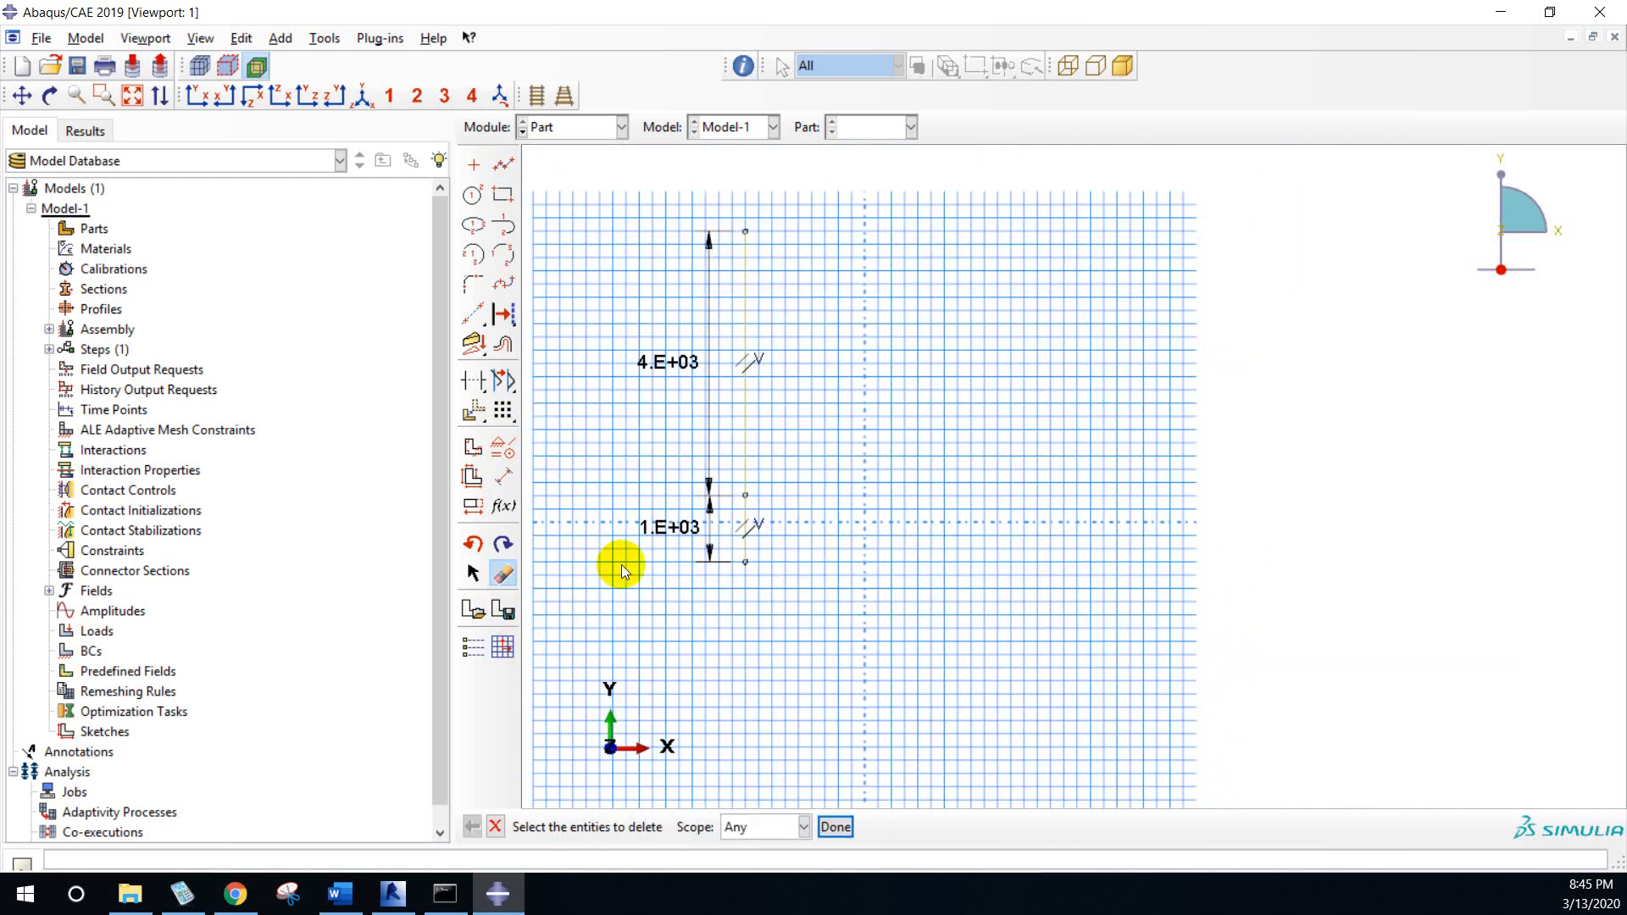
{"action": "left_click", "coordinate": [719, 553]}
{"action": "left_click", "coordinate": [708, 443], "text": "shift"}
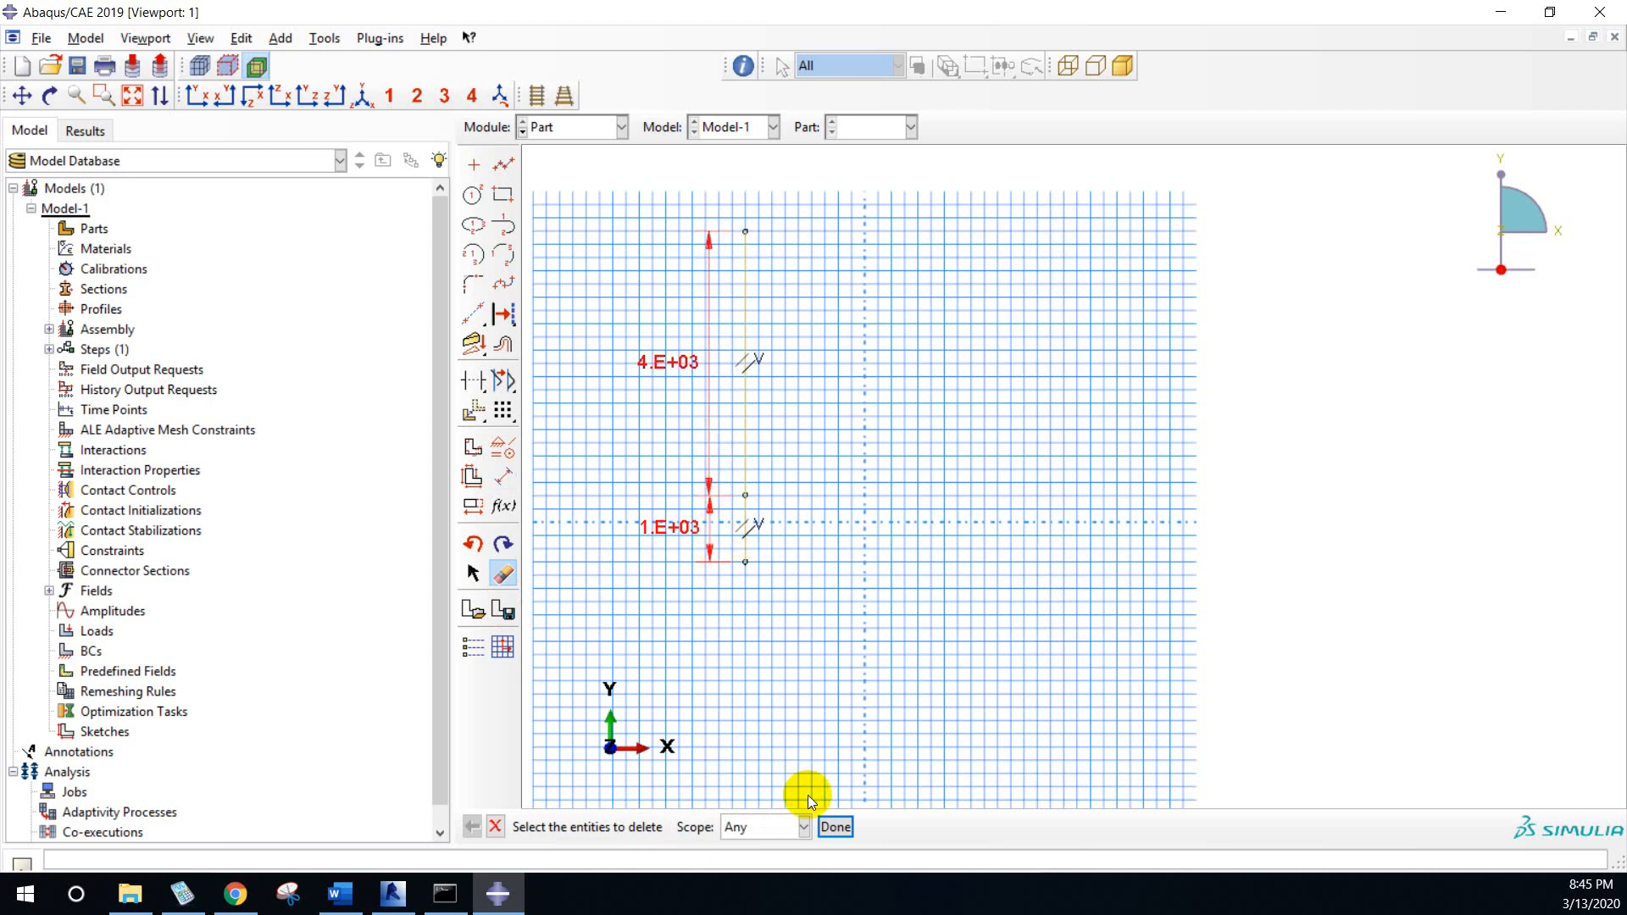
{"action": "left_click", "coordinate": [834, 818]}
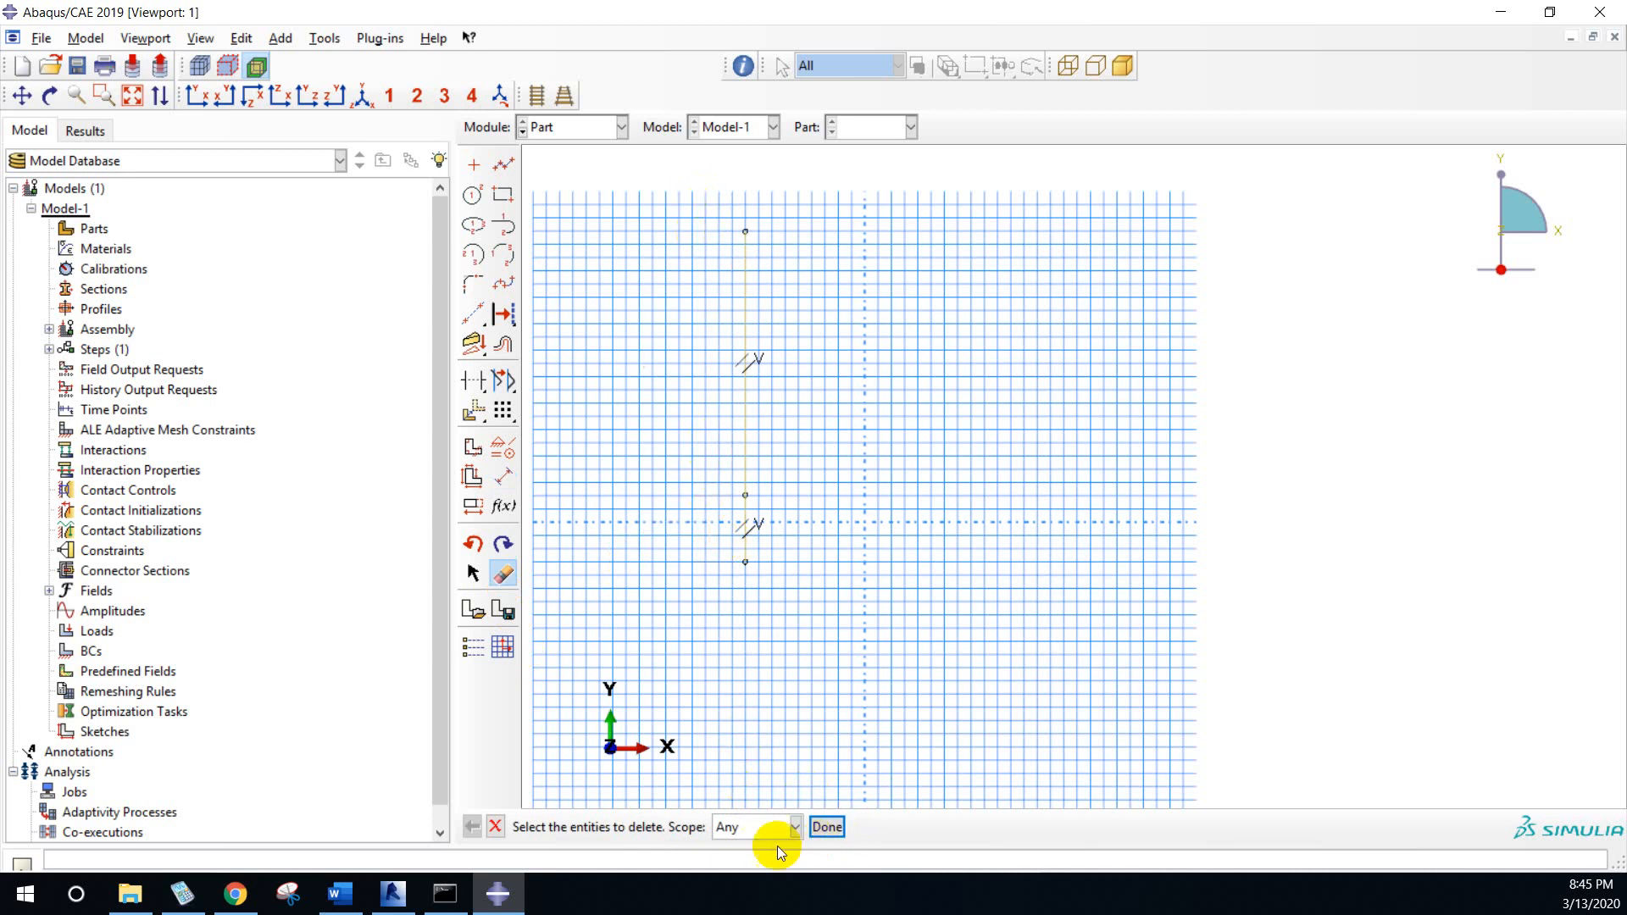
{"action": "left_click", "coordinate": [829, 827]}
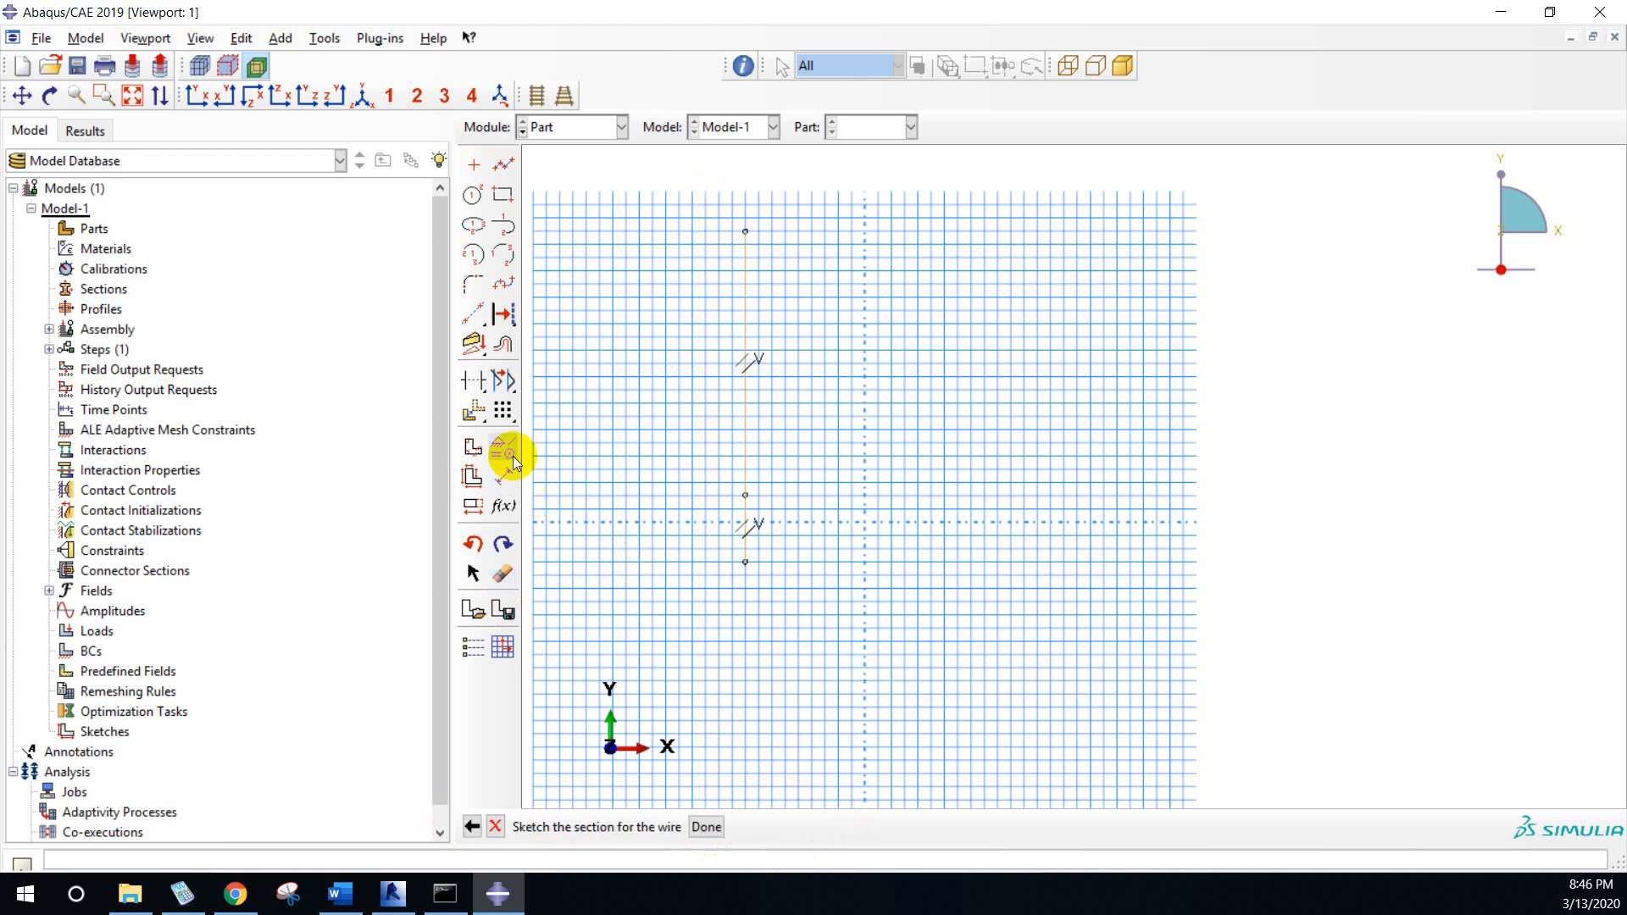
- Create a linear pattern of both vertical lines with number 2 and spacing 7000 in direction 1, and number 1 in direction 2
{"action": "left_click", "coordinate": [503, 412]}
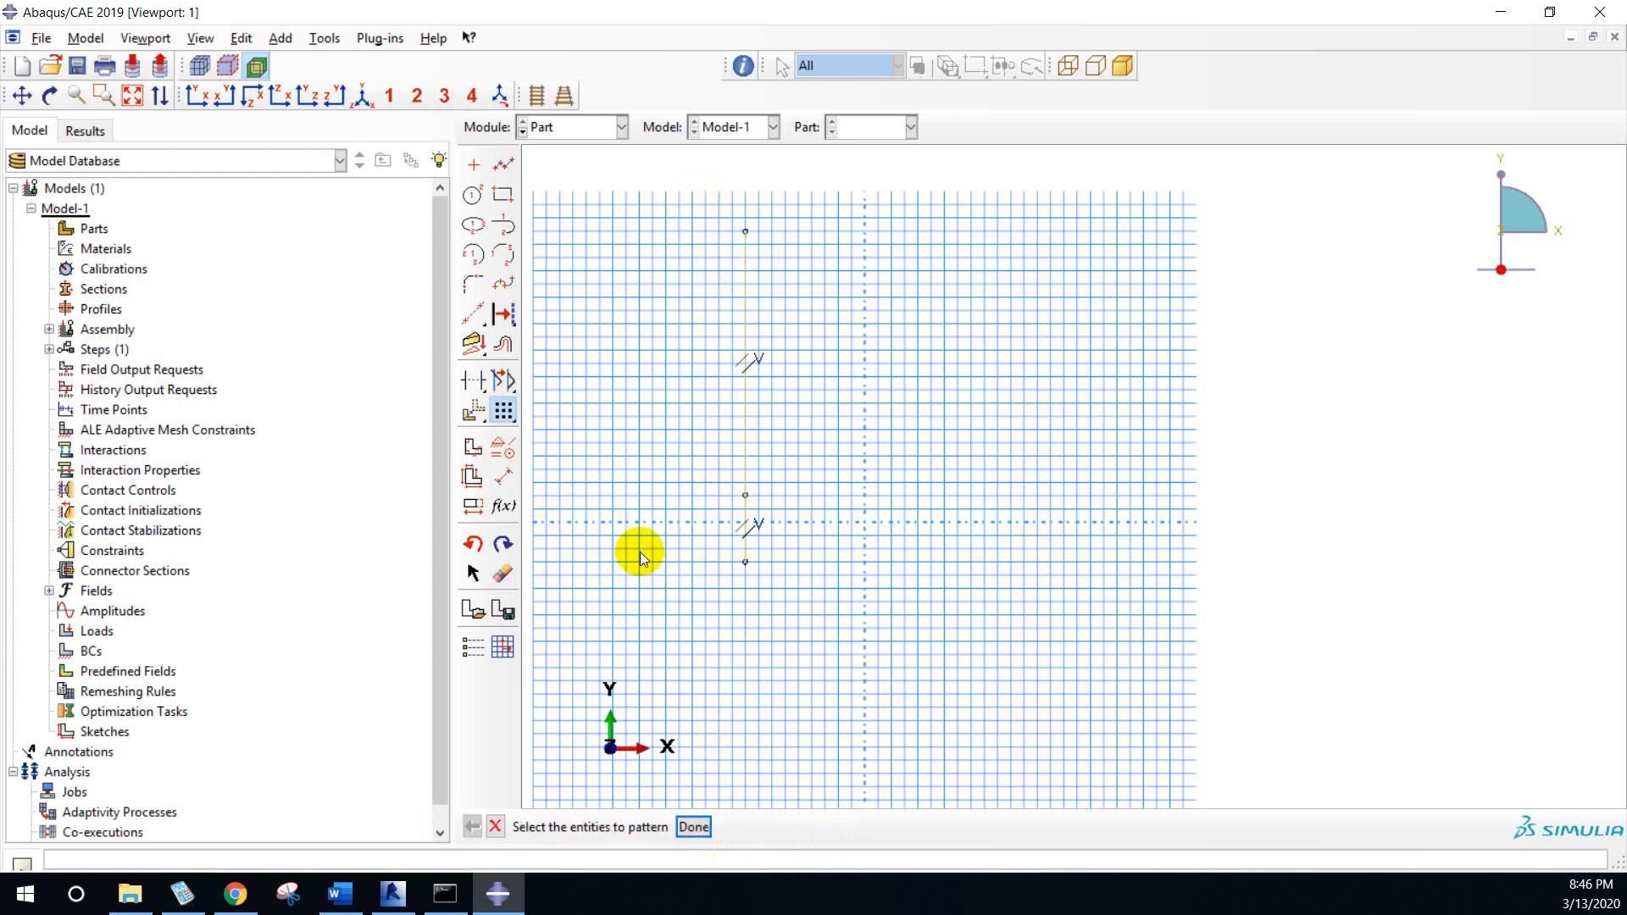
{"action": "left_click", "coordinate": [745, 421]}
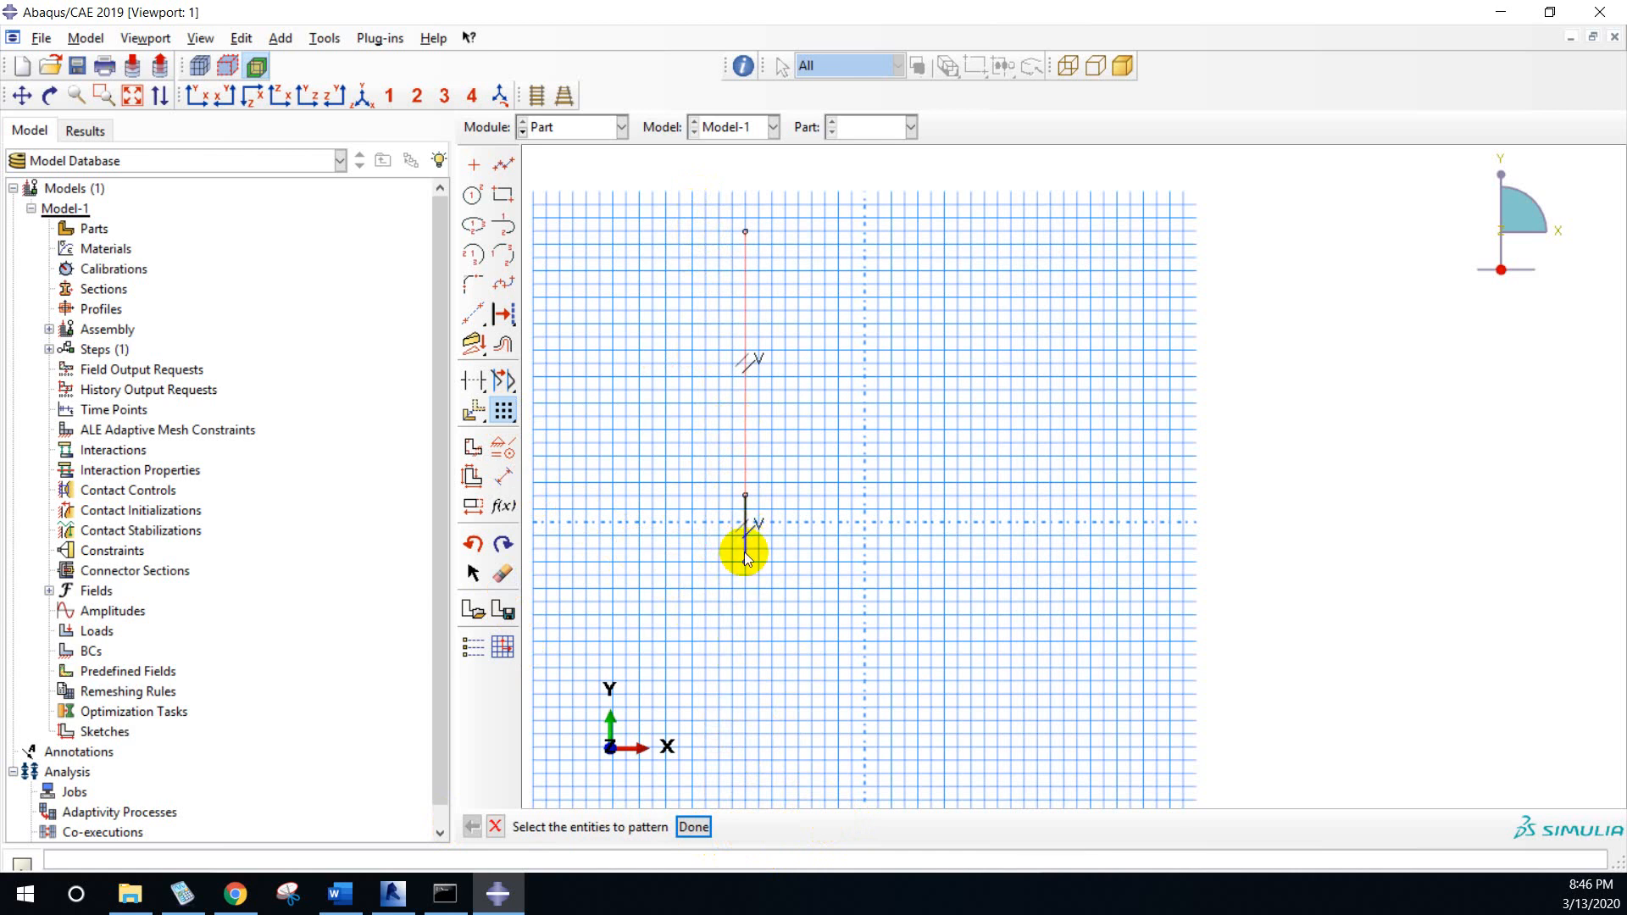
{"action": "left_click", "coordinate": [745, 557], "text": "shift"}
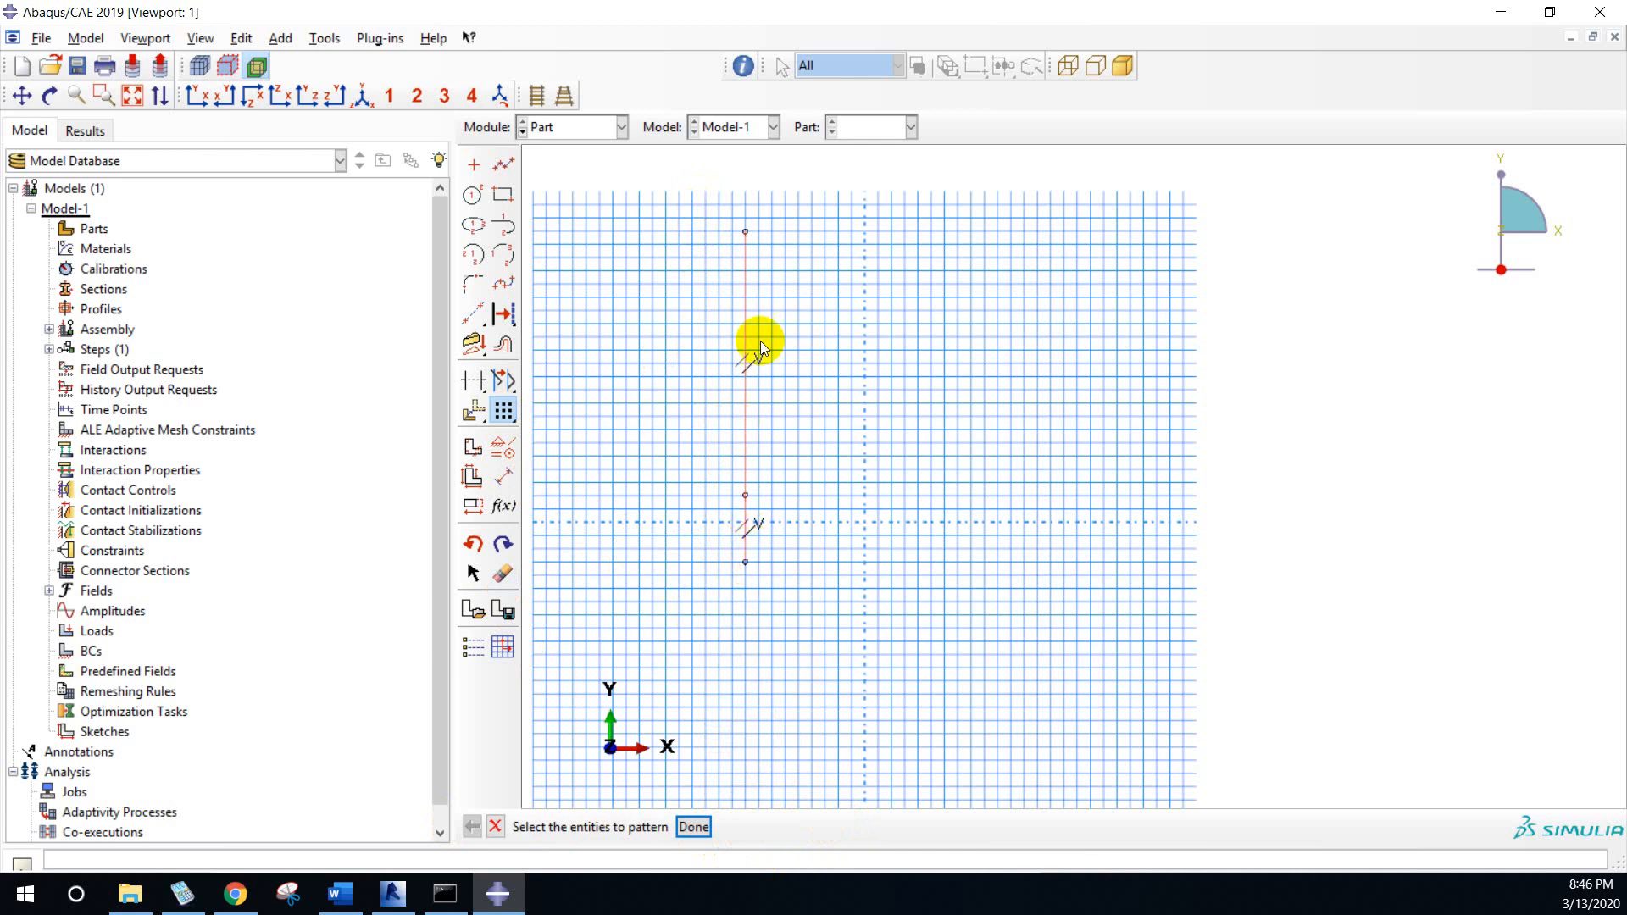
{"action": "left_click", "coordinate": [694, 827]}
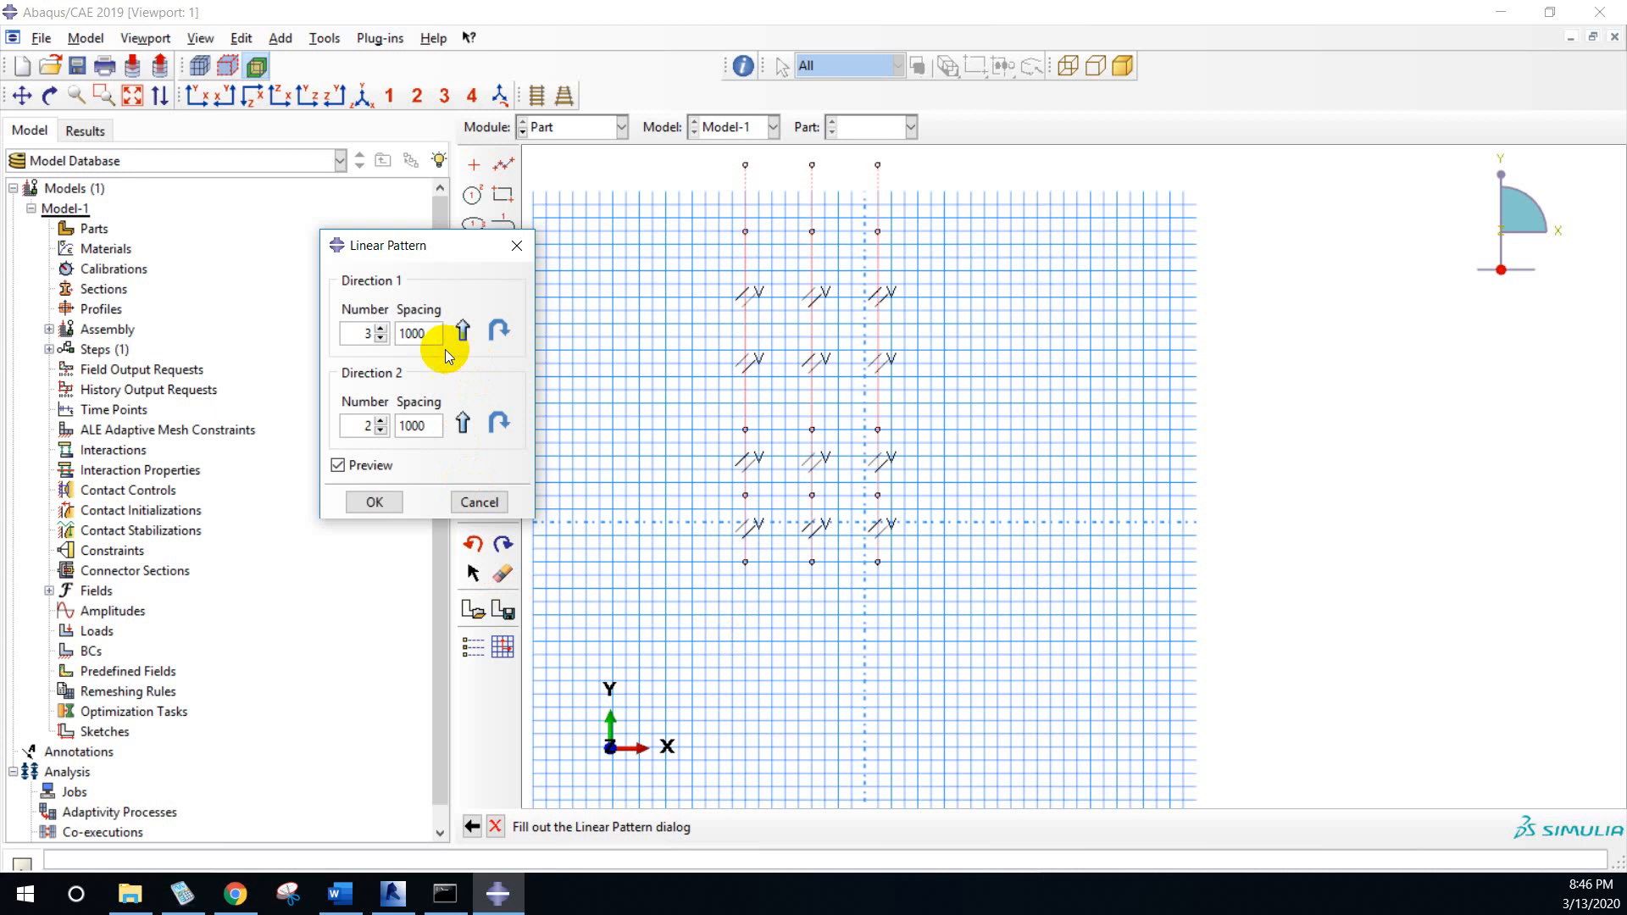
{"action": "left_click", "coordinate": [381, 328]}
{"action": "left_click", "coordinate": [380, 328]}
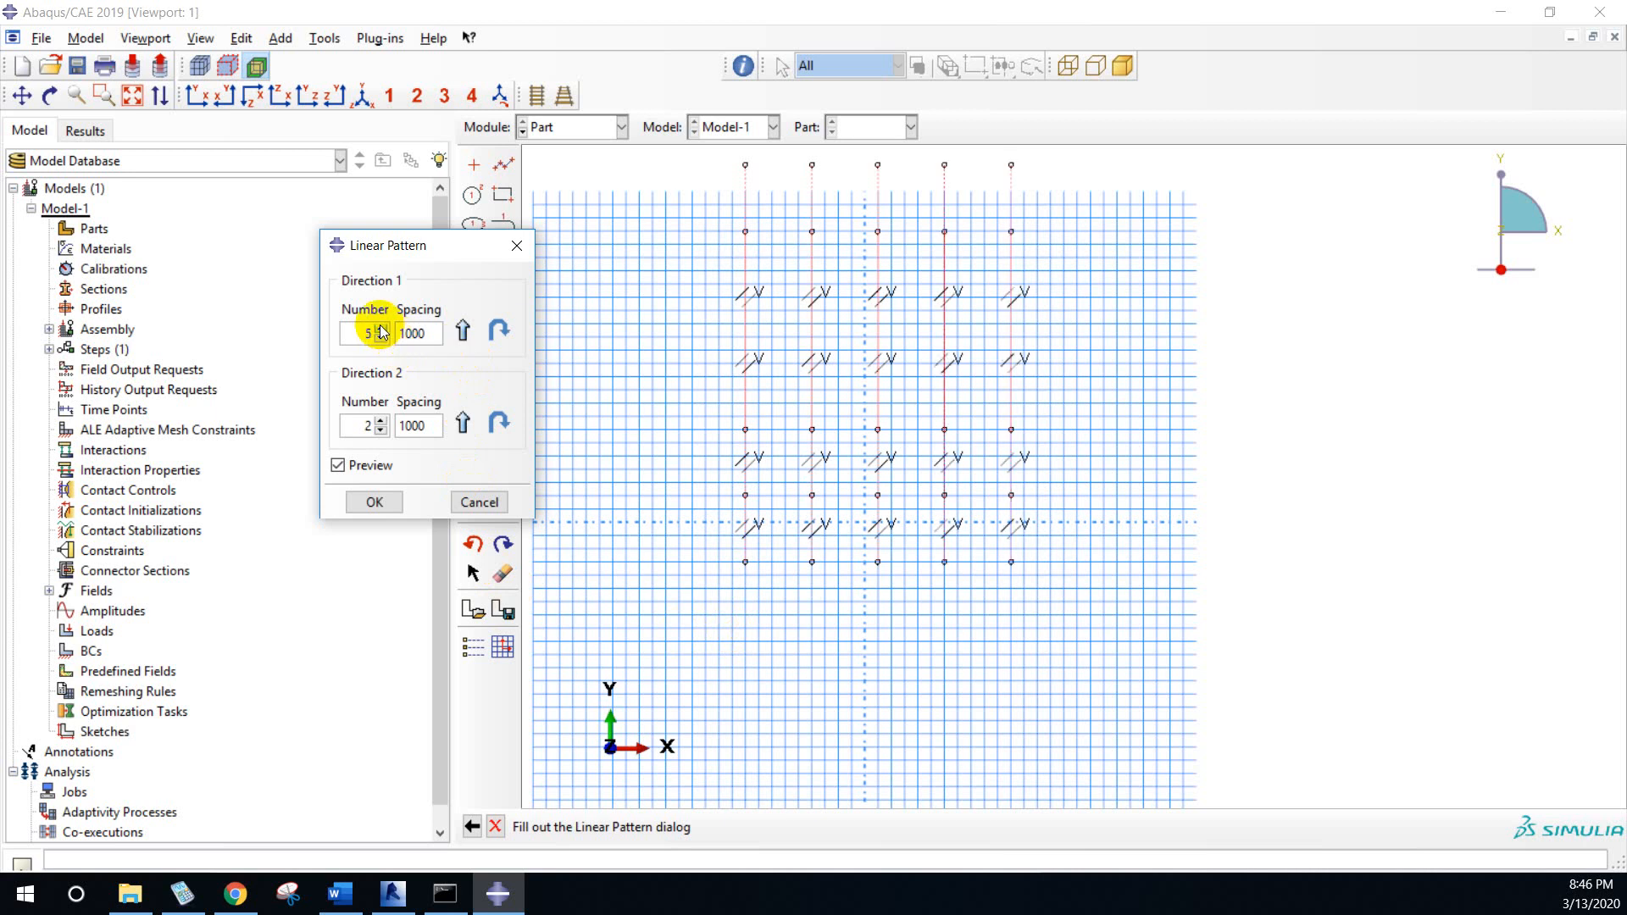
{"action": "left_click", "coordinate": [380, 430]}
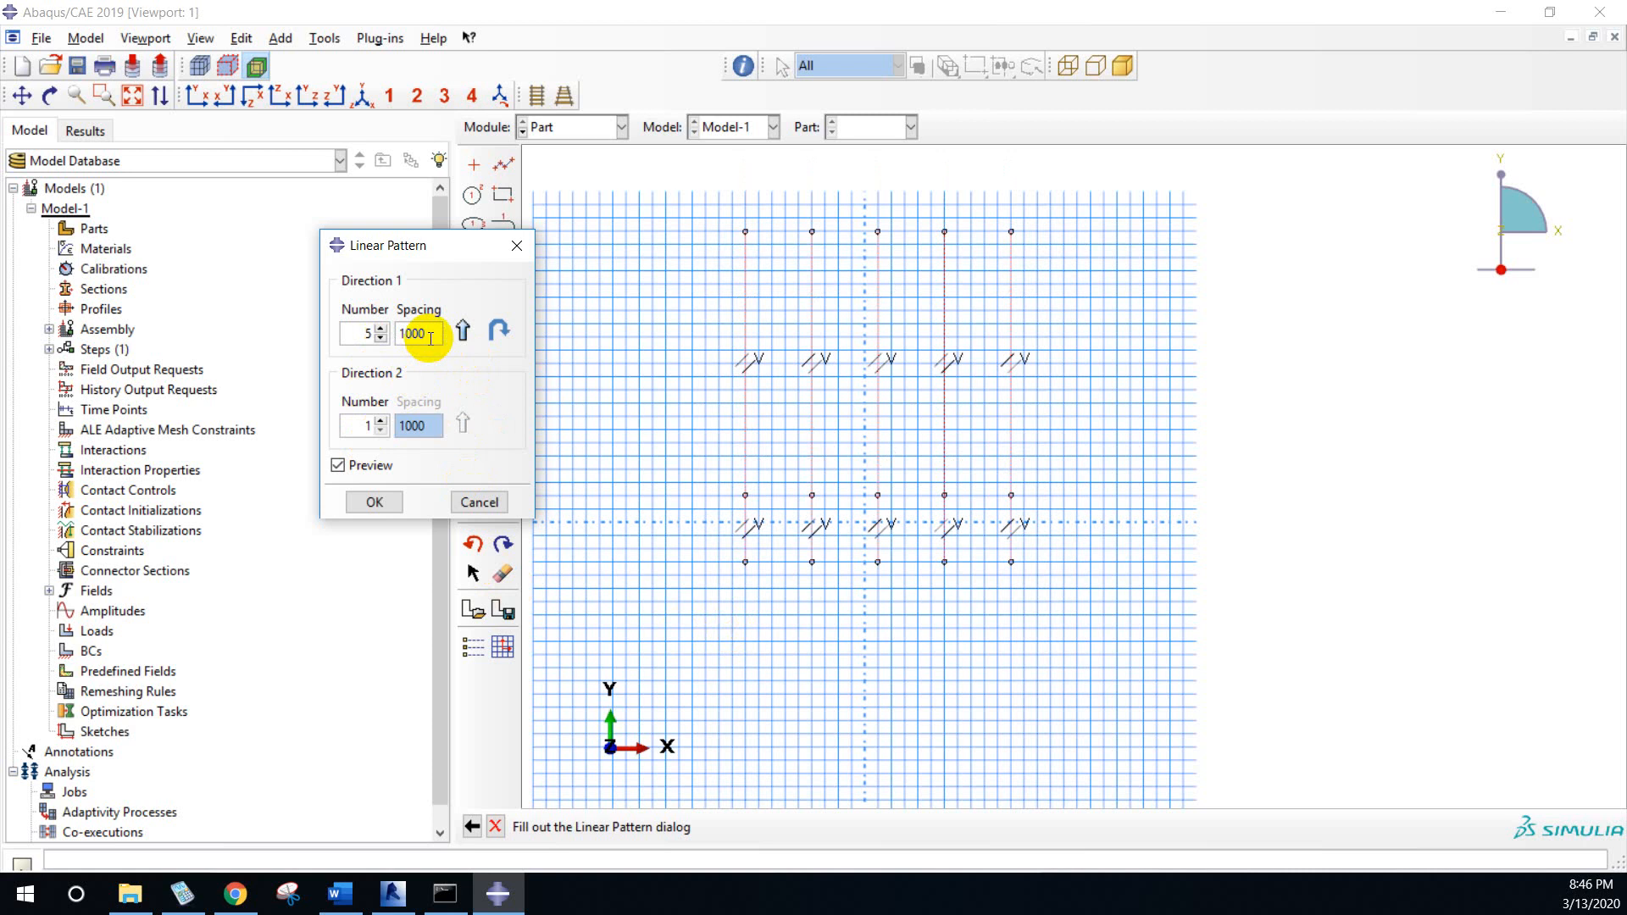
{"action": "left_click", "coordinate": [381, 339]}
{"action": "left_click", "coordinate": [381, 338]}
{"action": "left_click", "coordinate": [380, 338]}
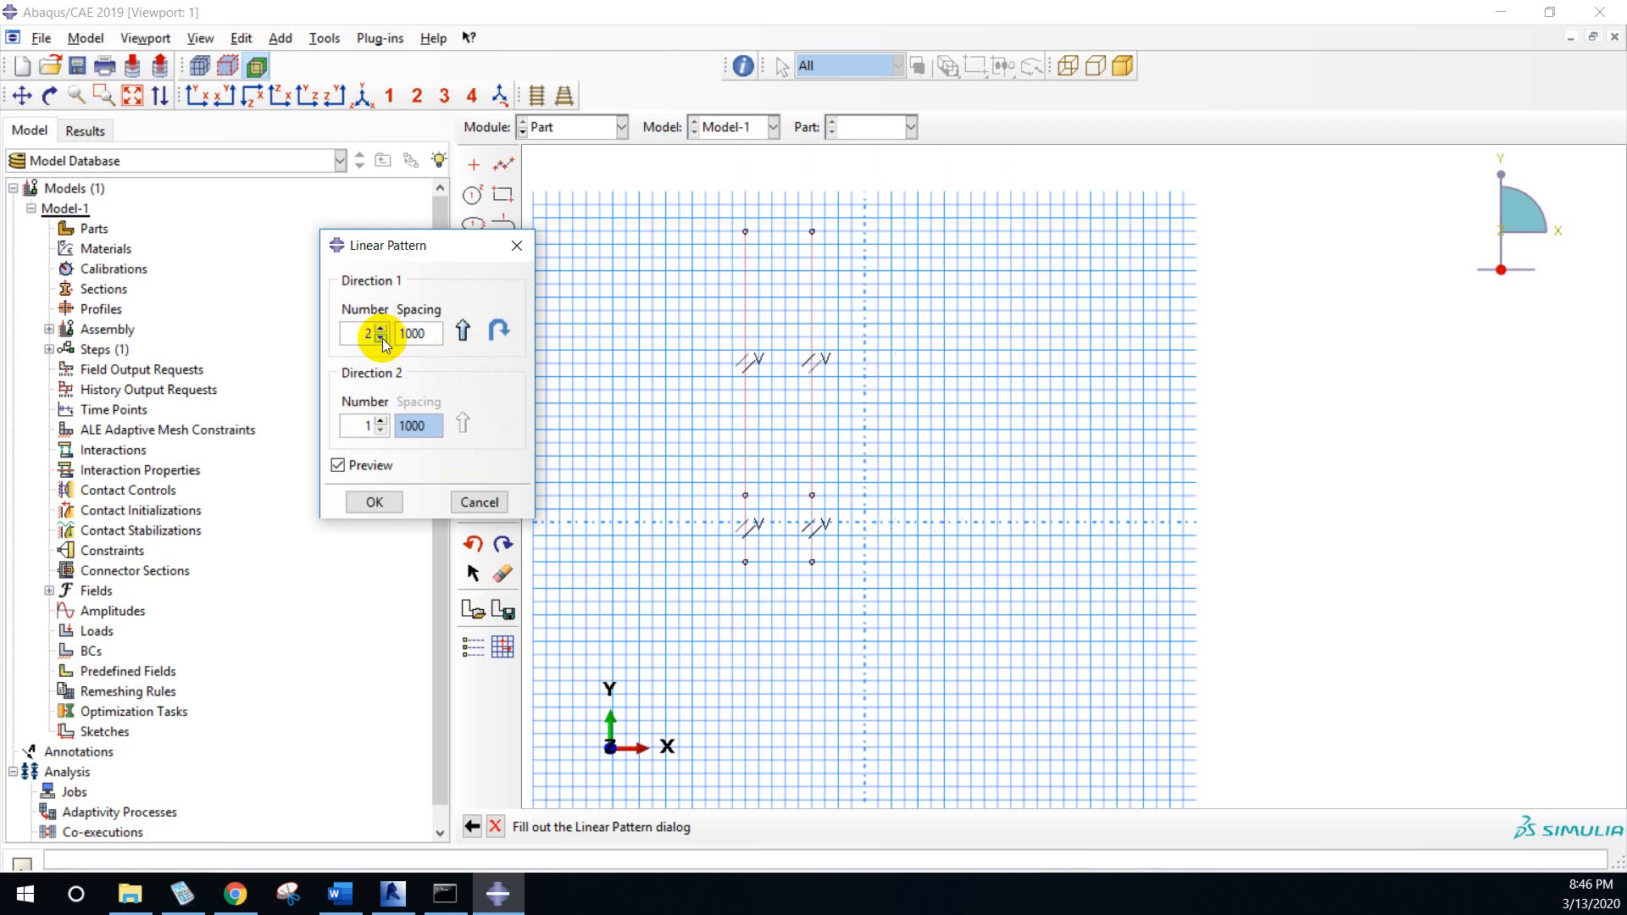
{"action": "key", "text": "Tab"}
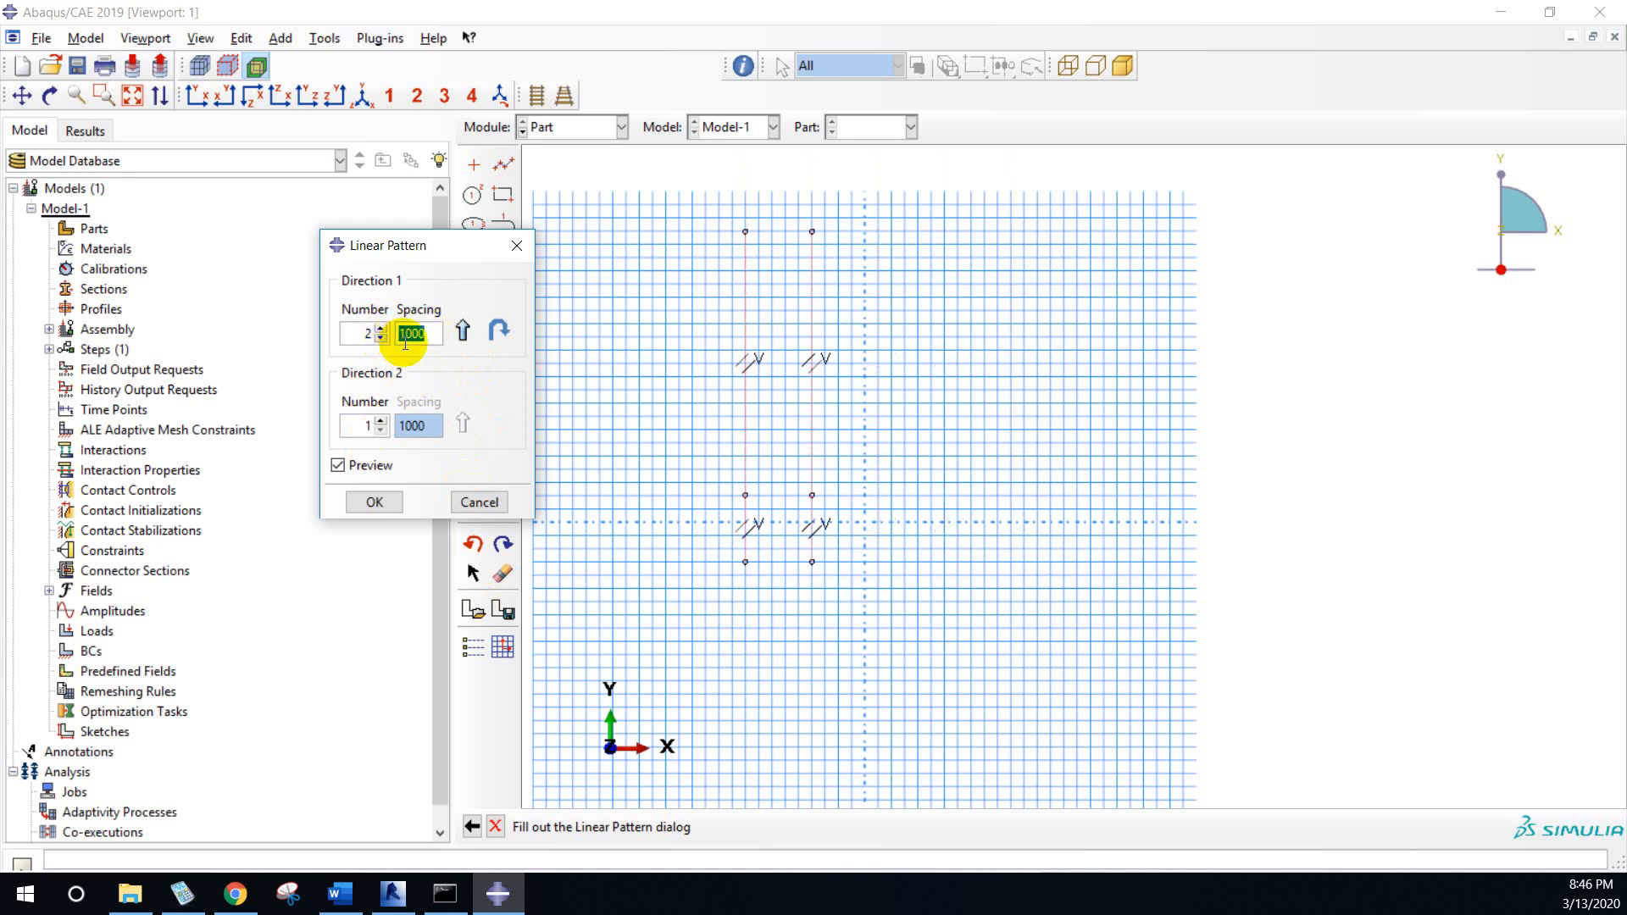
{"action": "left_click", "coordinate": [406, 339]}
{"action": "type", "text": "7"}
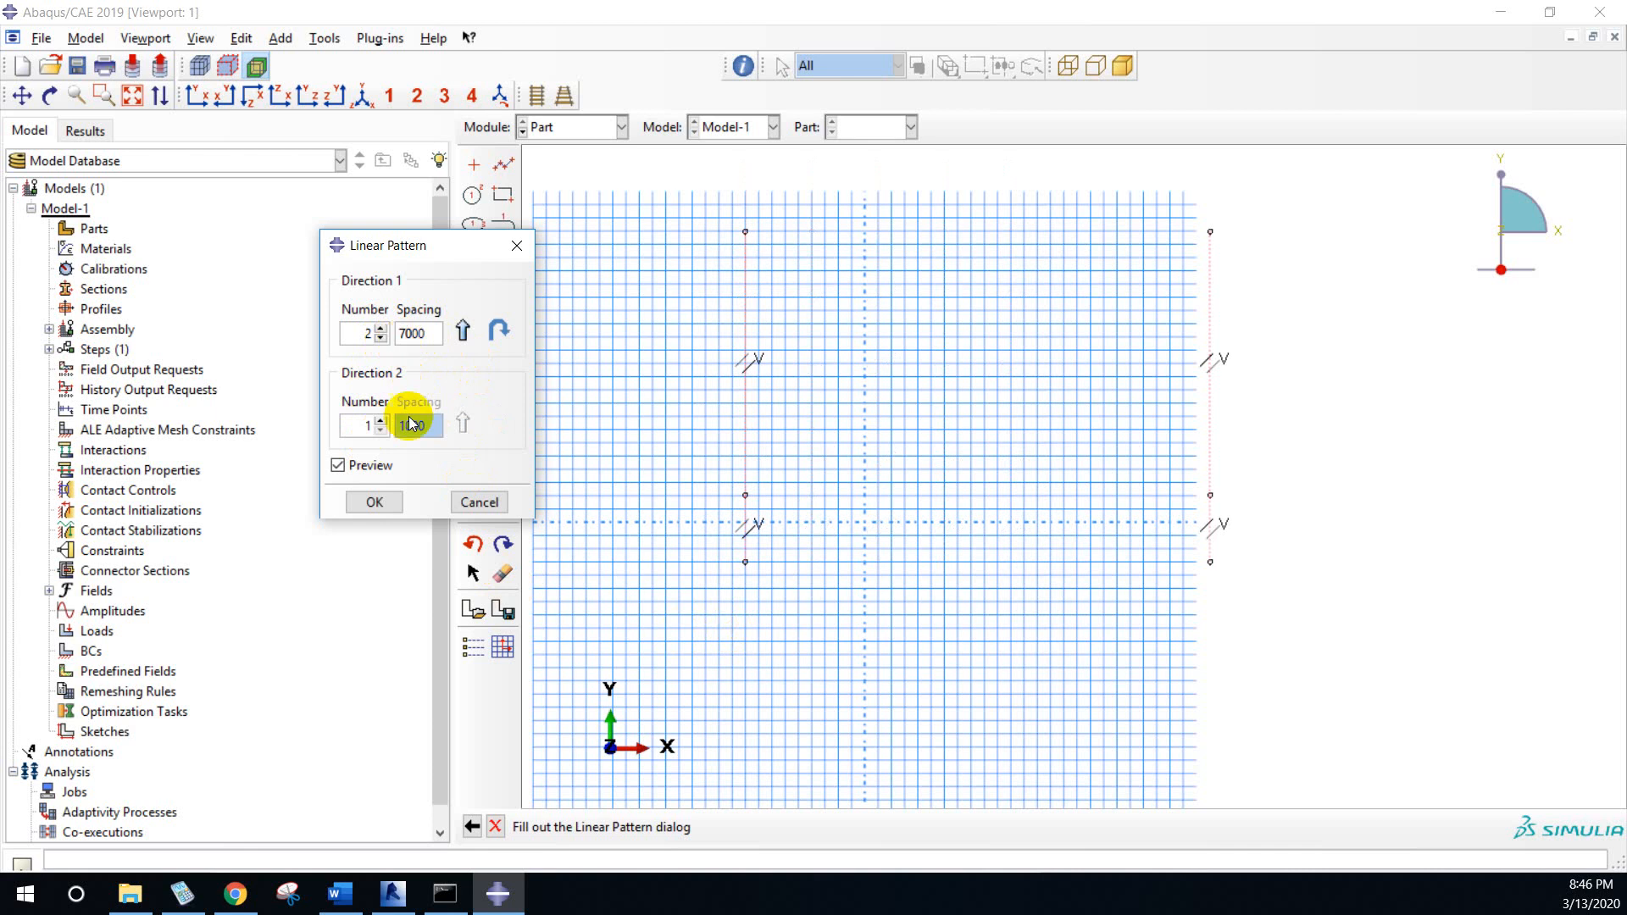
{"action": "left_click", "coordinate": [375, 503]}
- Sketch a horizontal beam line connecting the upper ends of the two columns
{"action": "scroll", "coordinate": [811, 608], "scroll_direction": "up", "scroll_amount": 1}
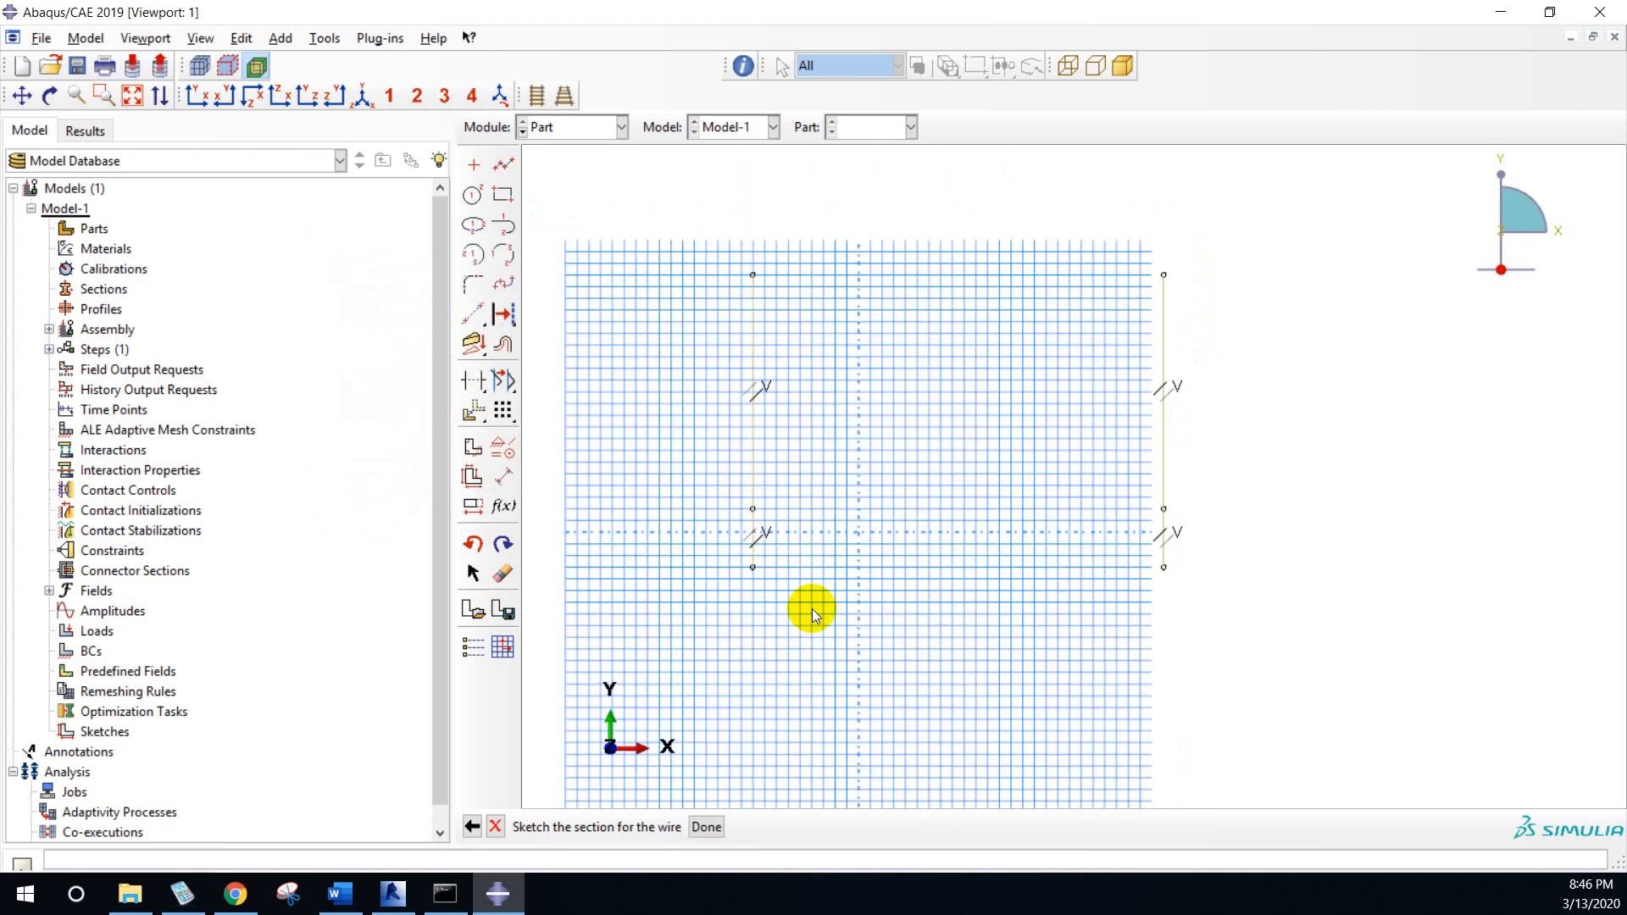
{"action": "left_click", "coordinate": [506, 171]}
{"action": "left_click", "coordinate": [752, 275]}
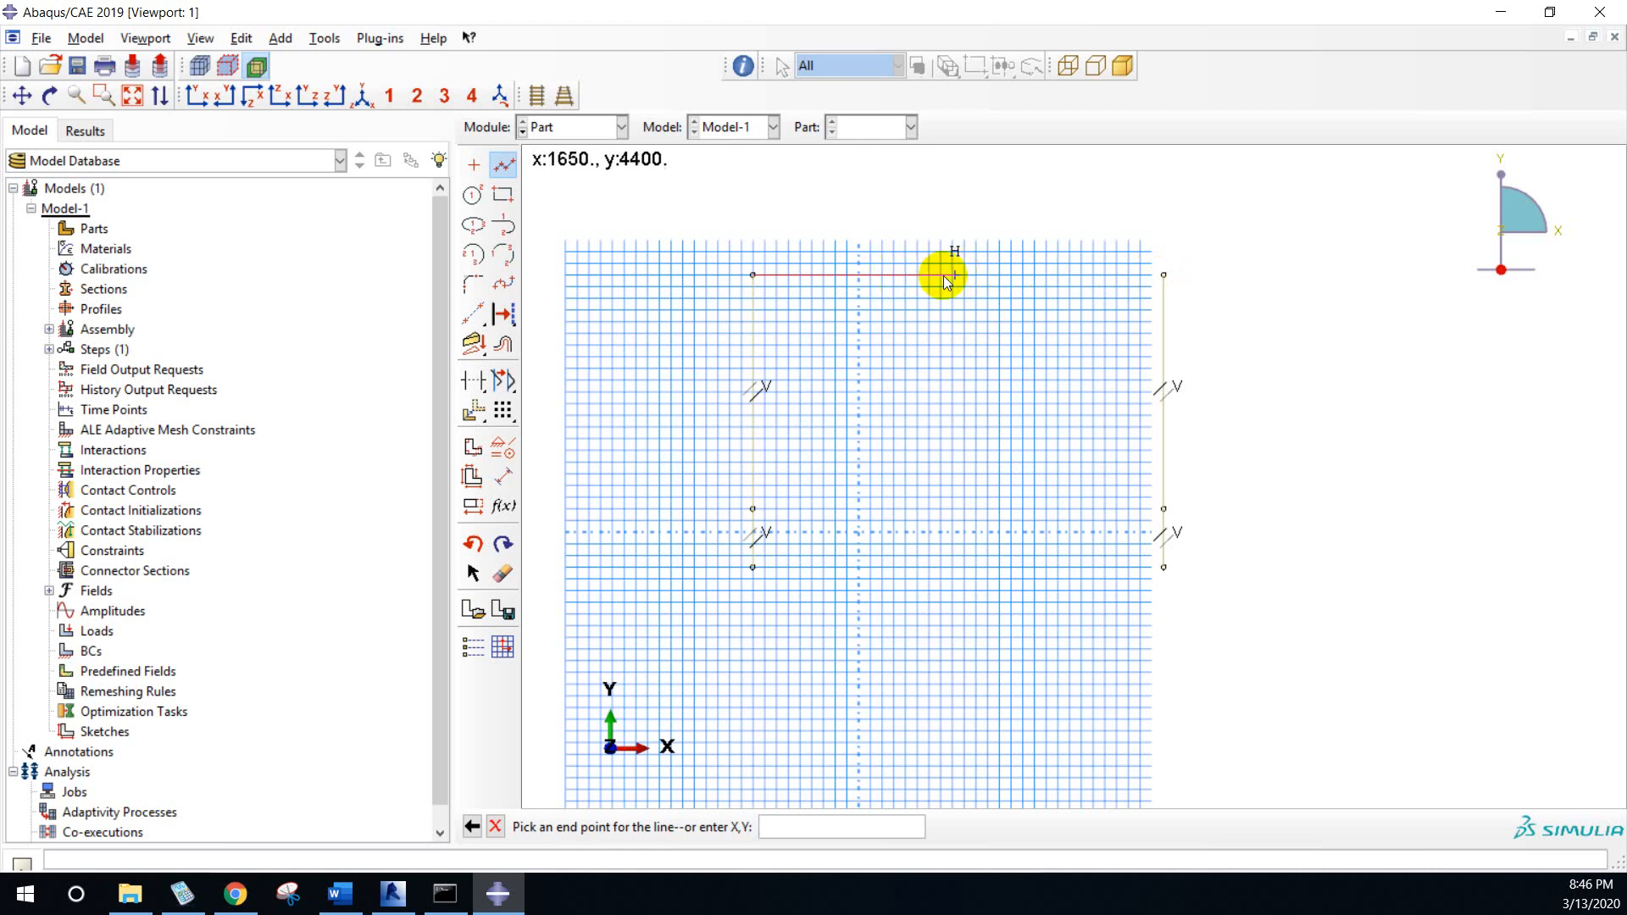
{"action": "left_click", "coordinate": [1163, 275]}
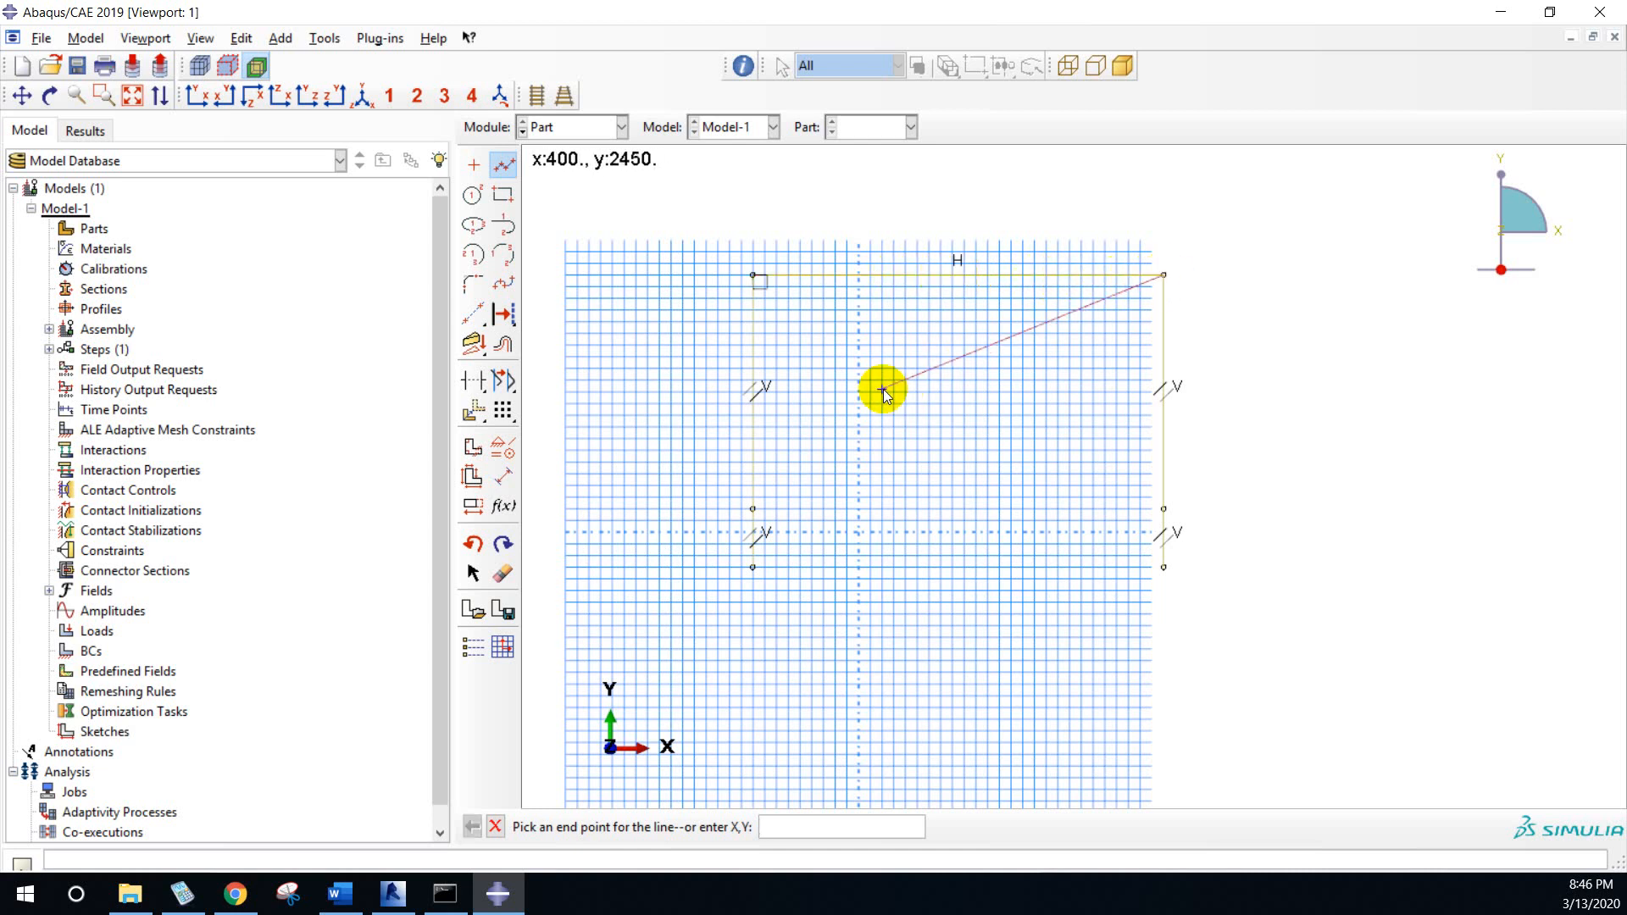
{"action": "key", "text": "Escape"}
{"action": "scroll", "coordinate": [681, 375], "scroll_direction": "up", "scroll_amount": 4}
{"action": "scroll", "coordinate": [1071, 246], "scroll_direction": "down", "scroll_amount": 2}
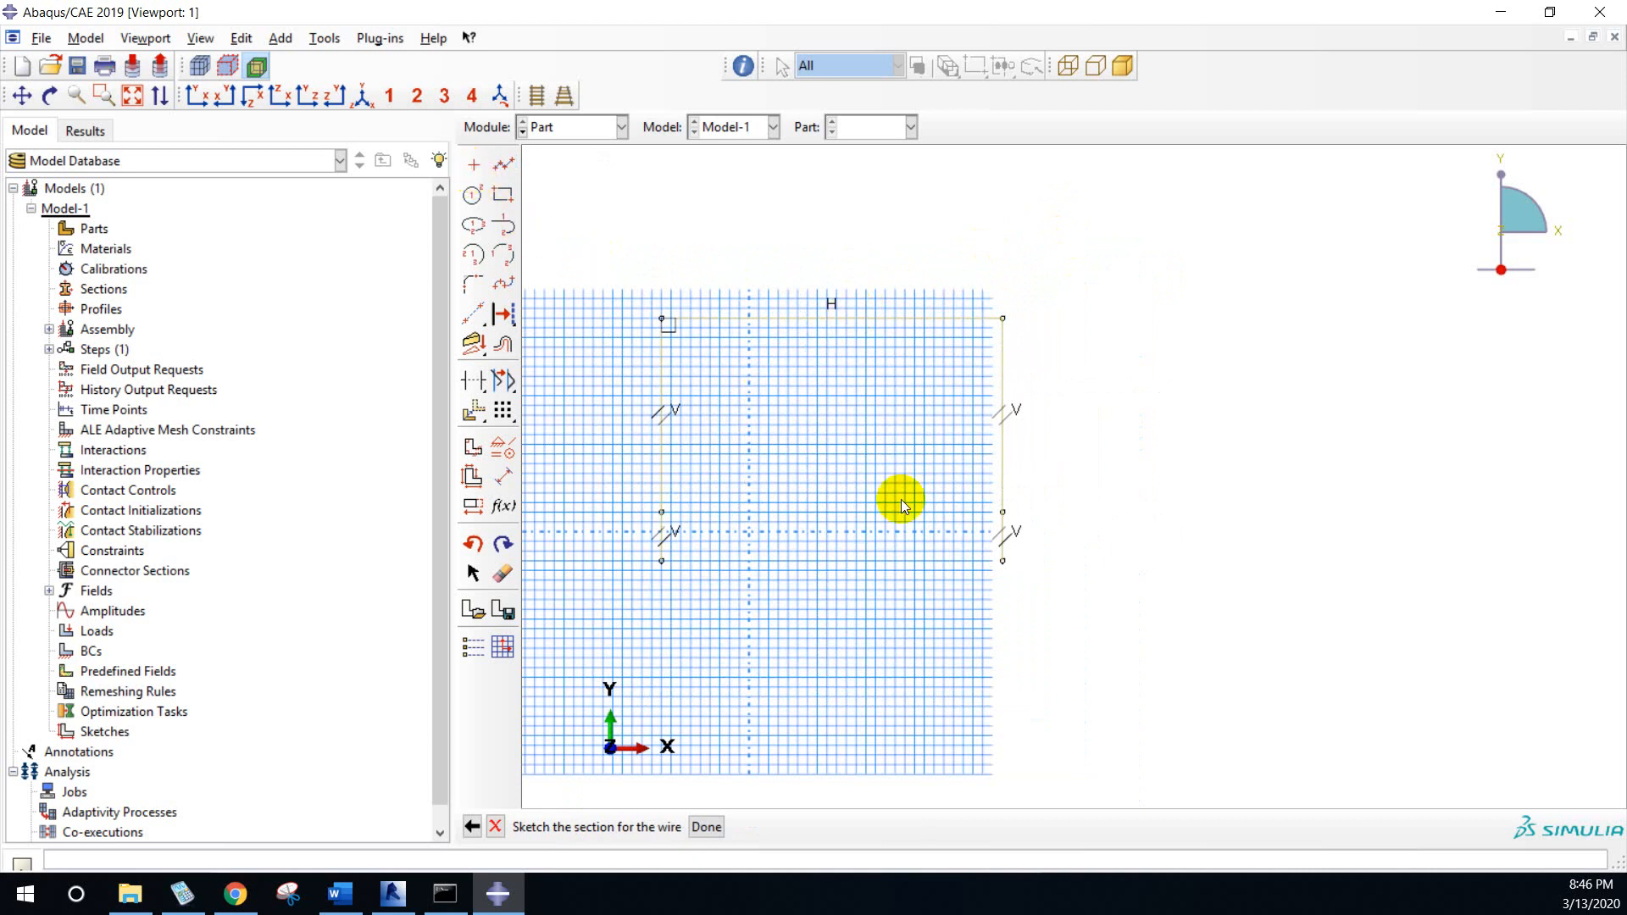
- Dimension the beam line's length and finish the wire sketch to create the part
{"action": "left_click", "coordinate": [705, 827]}
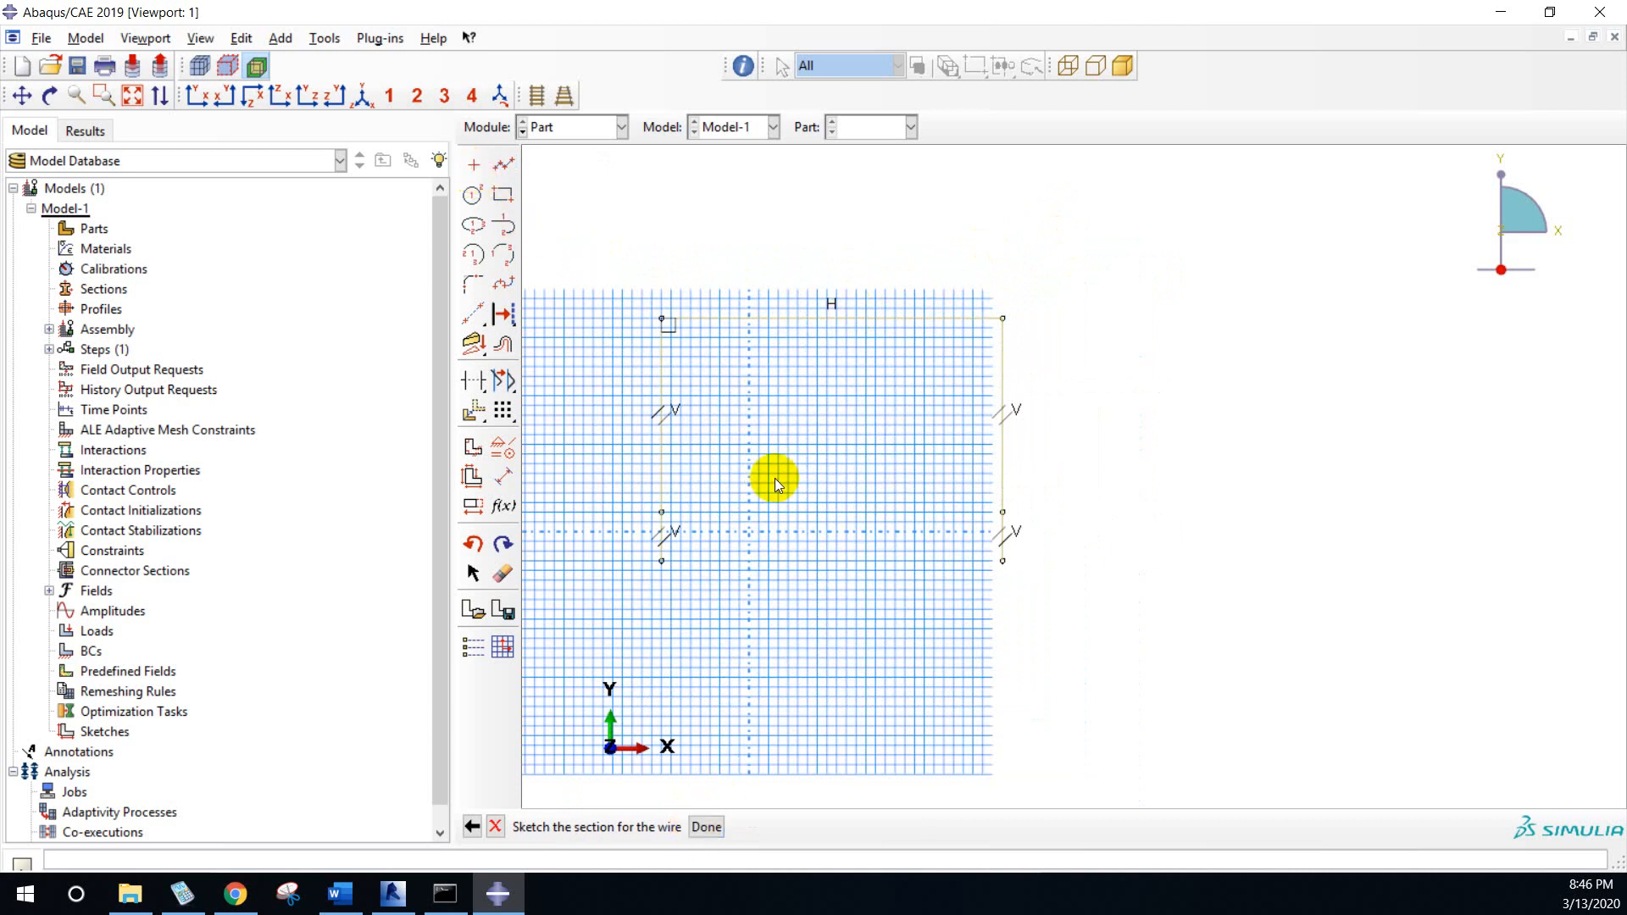
{"action": "left_click", "coordinate": [501, 480]}
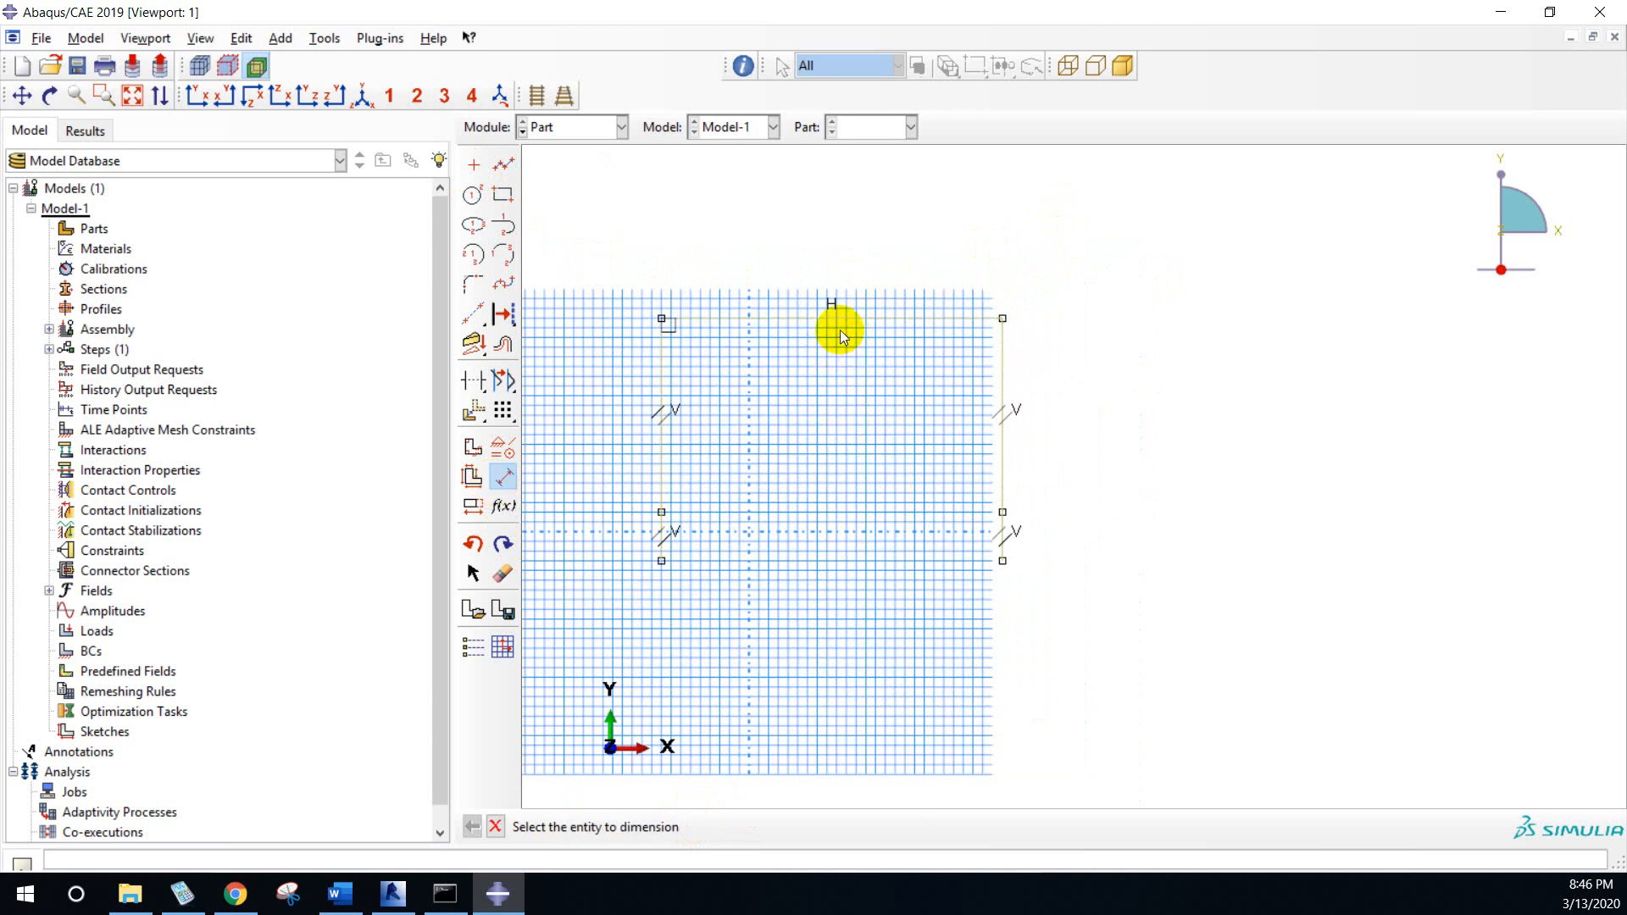
{"action": "left_click", "coordinate": [841, 334]}
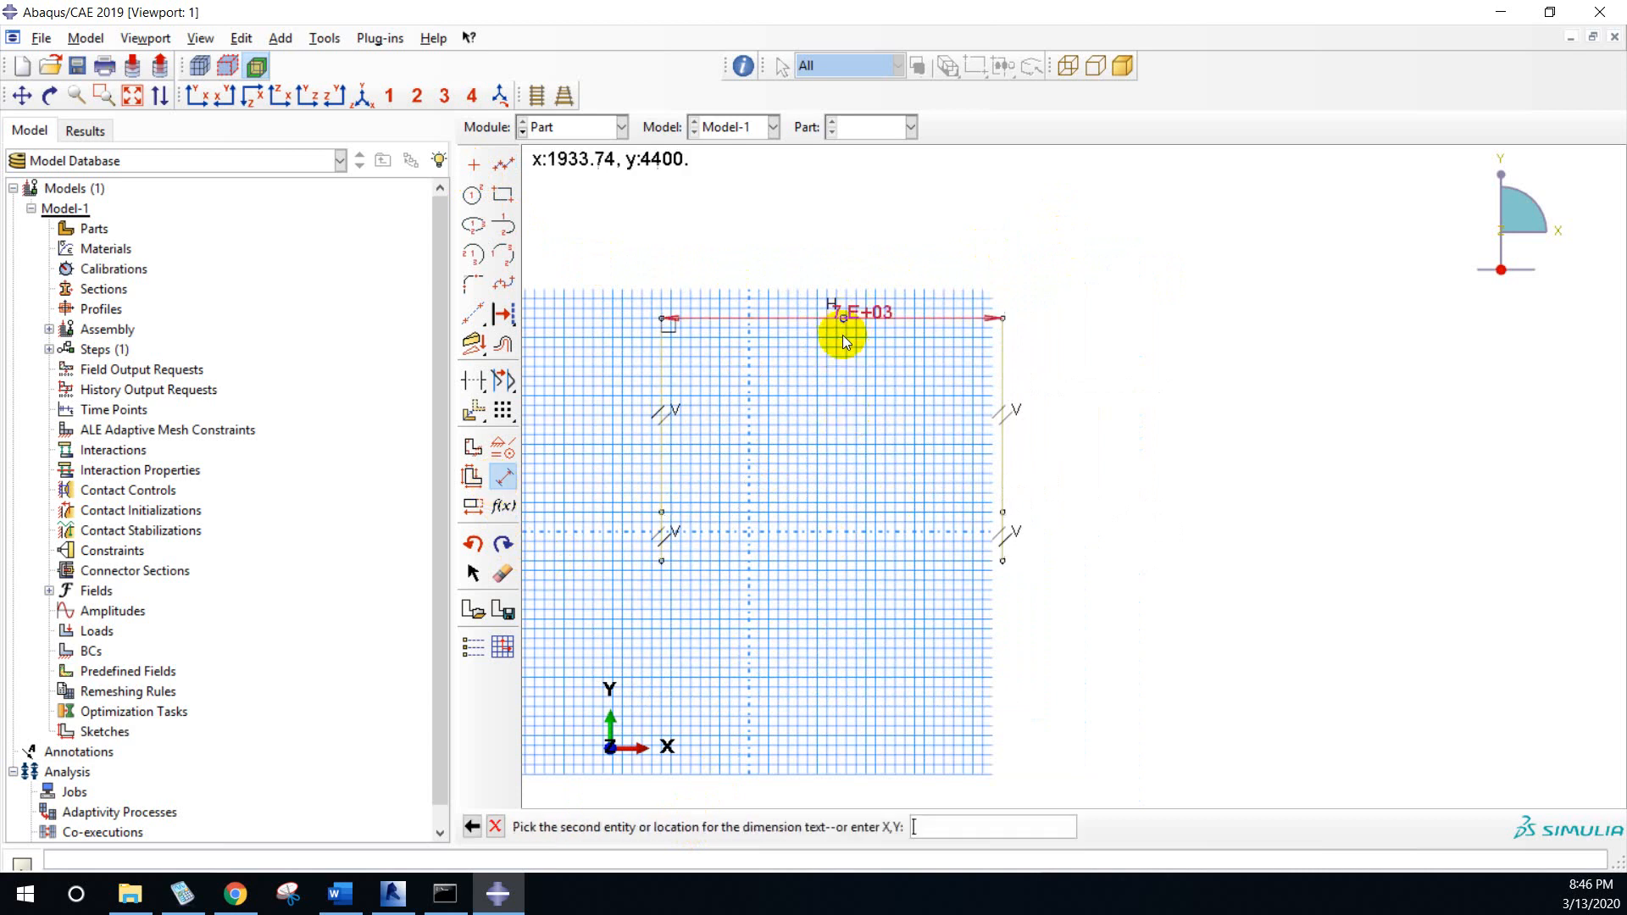
{"action": "left_click", "coordinate": [841, 377]}
{"action": "left_click", "coordinate": [706, 826]}
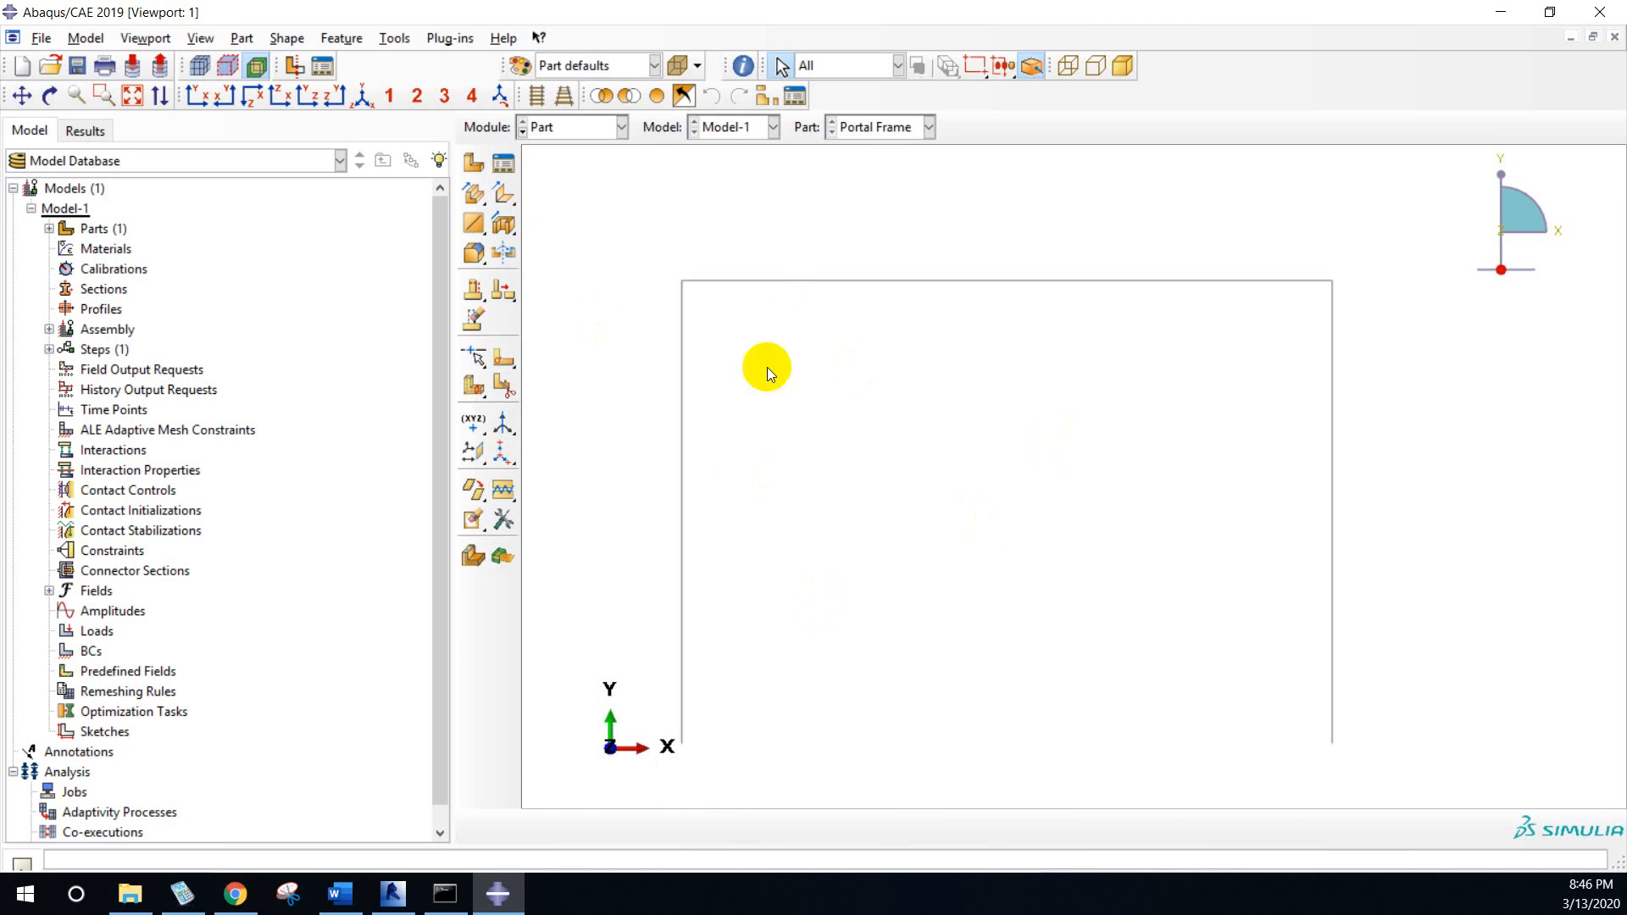
- Switch to the Property module and start a new material named Concrete
{"action": "left_click", "coordinate": [622, 129]}
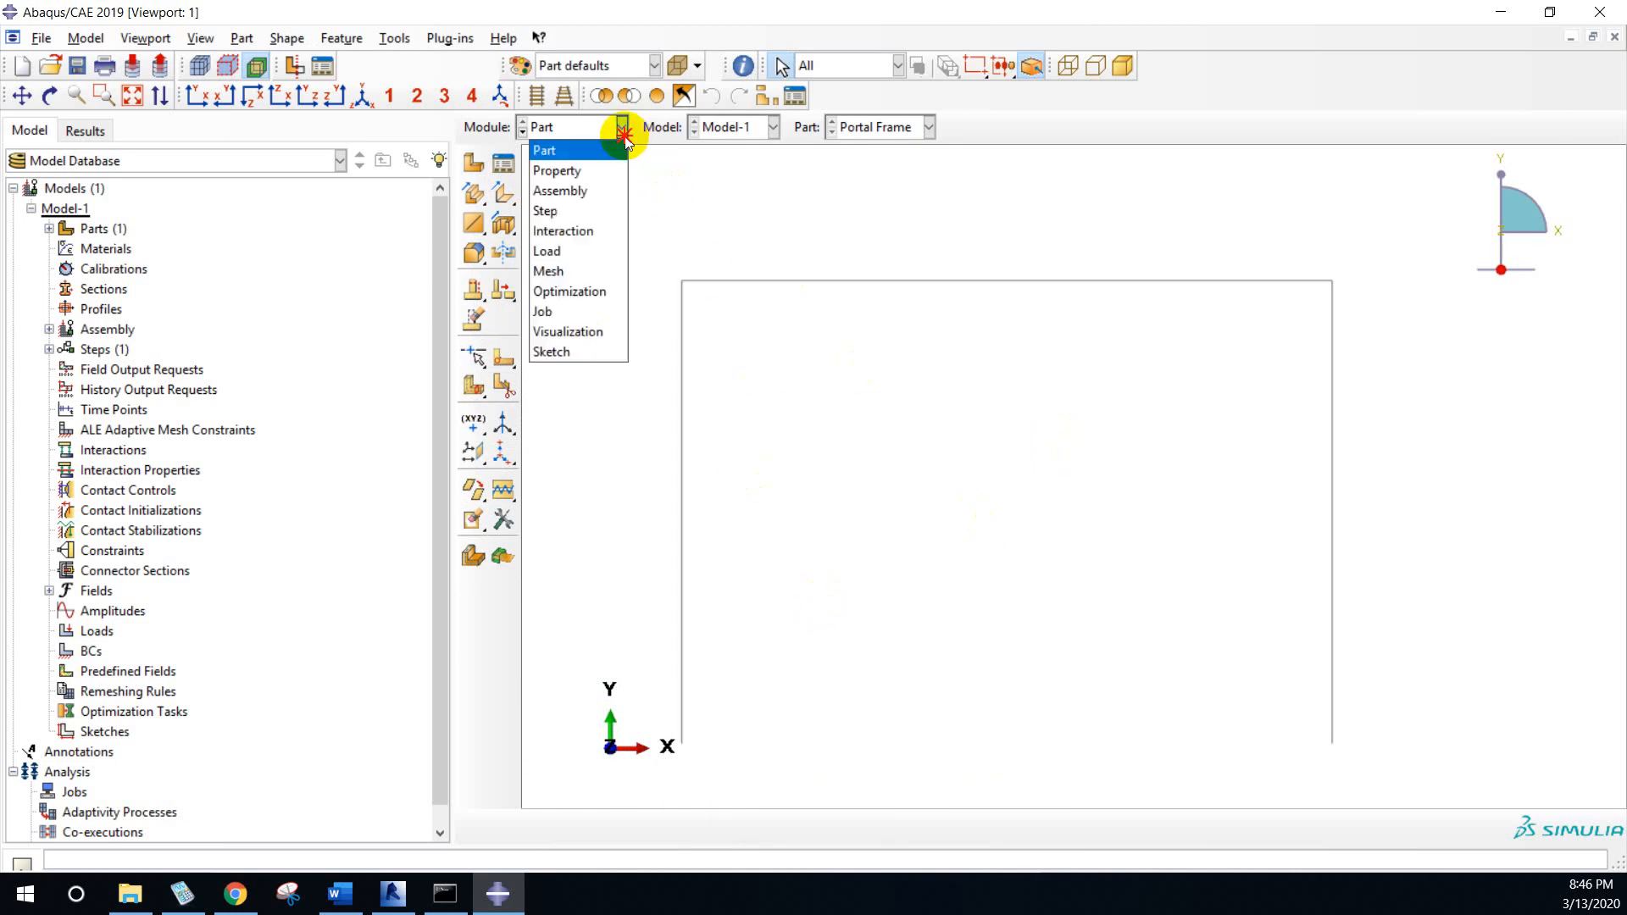
{"action": "left_click", "coordinate": [563, 167]}
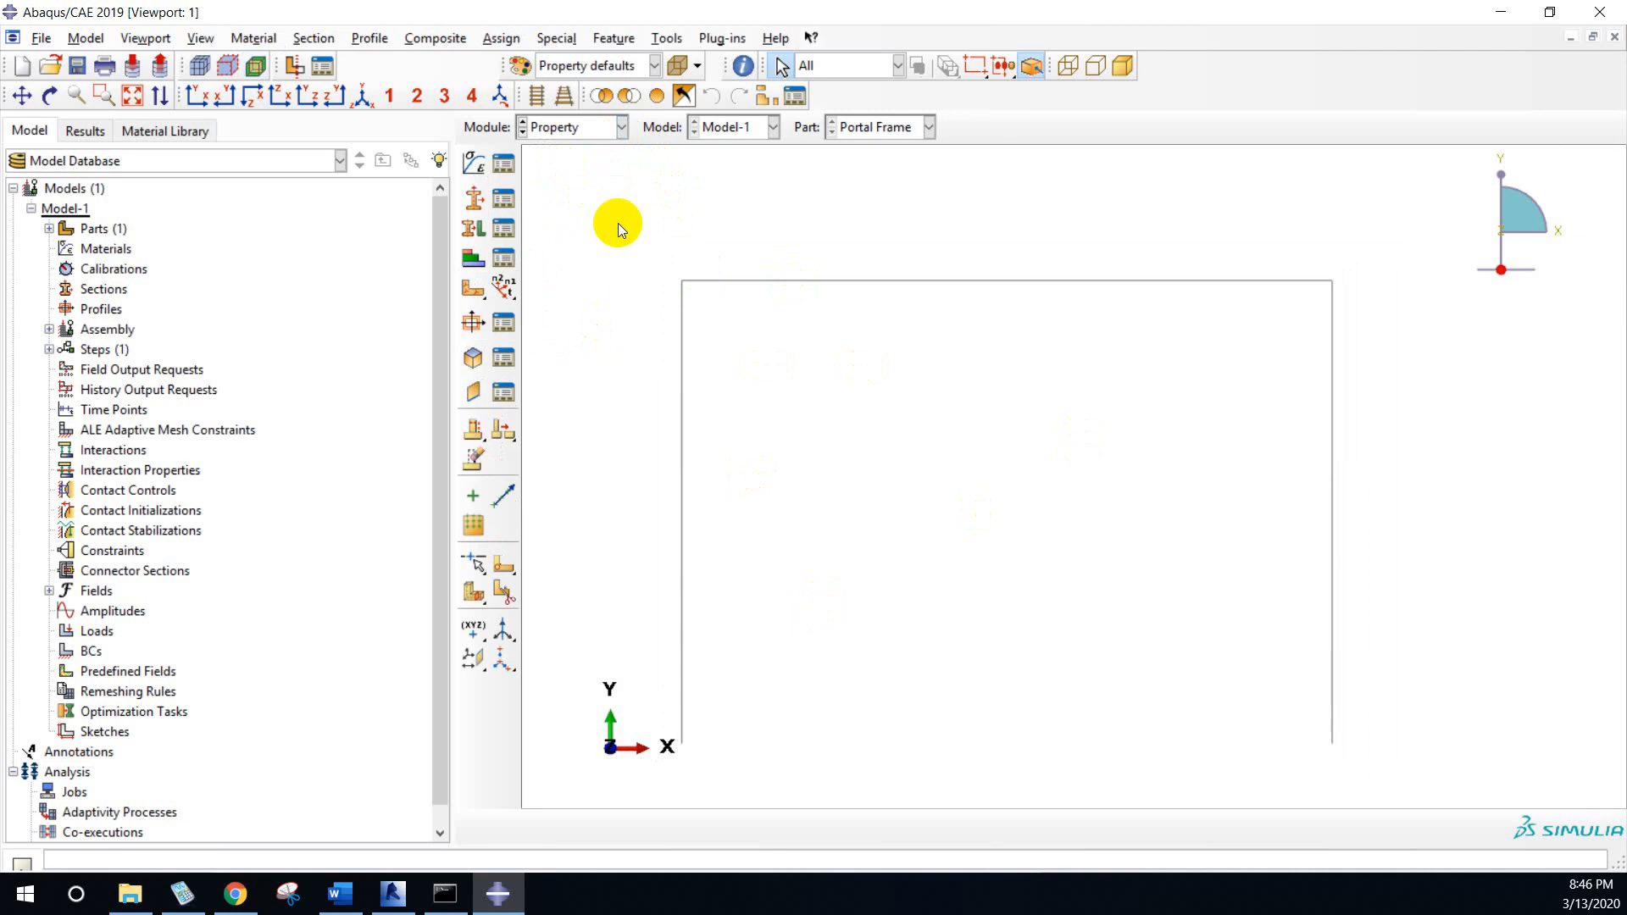
{"action": "left_click", "coordinate": [472, 167]}
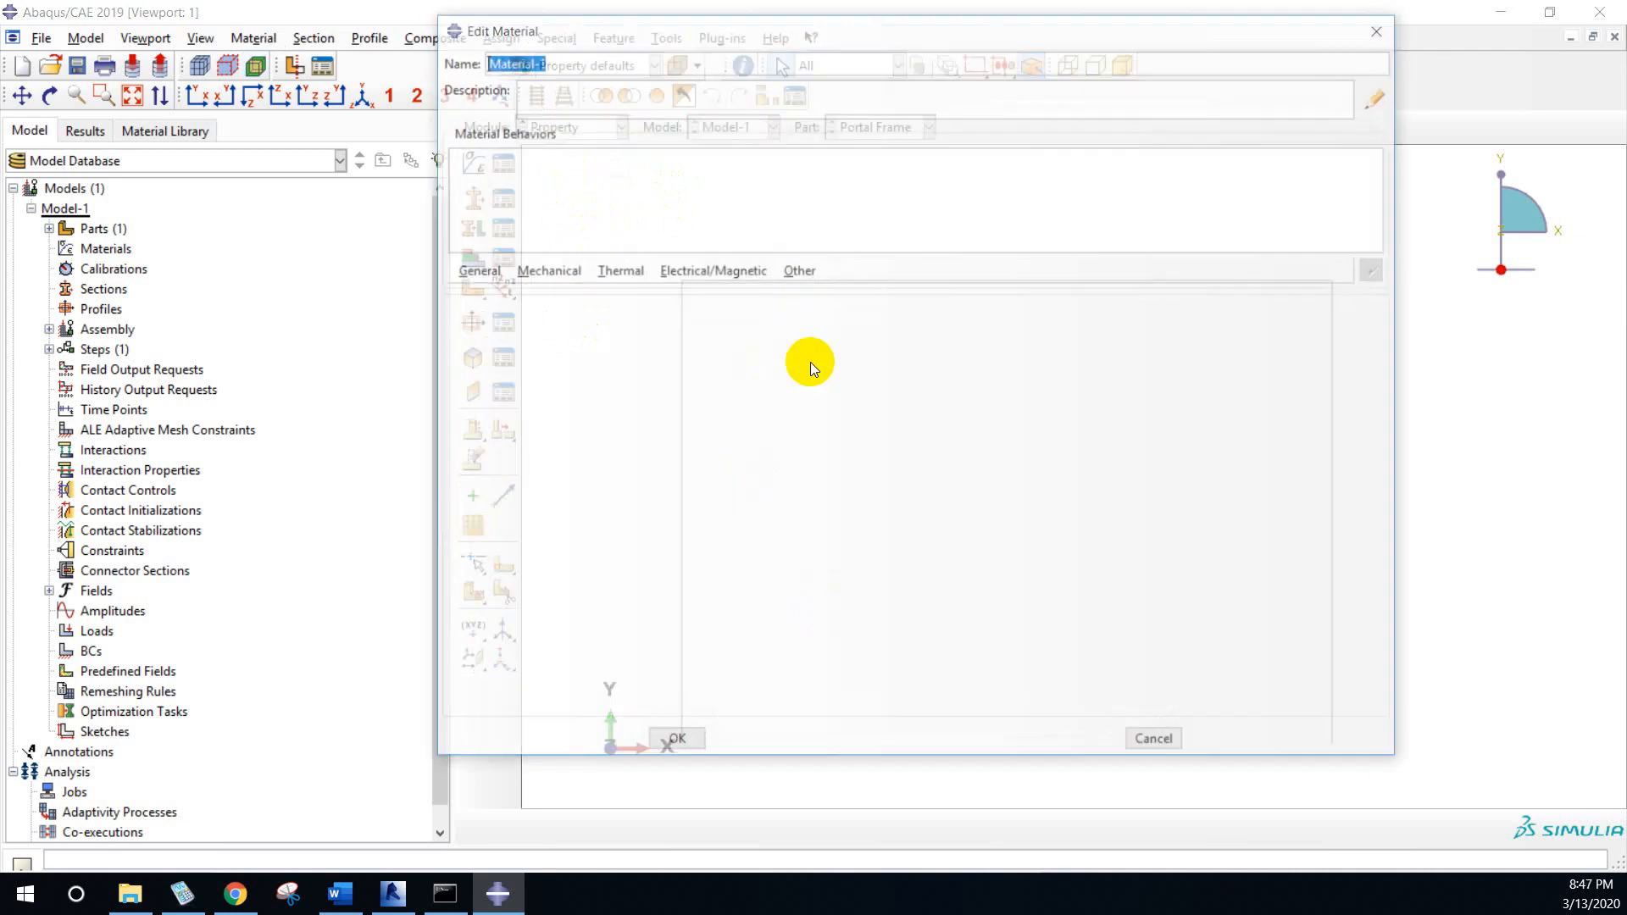
{"action": "left_click_drag", "start_coordinate": [744, 27], "coordinate": [839, 160]}
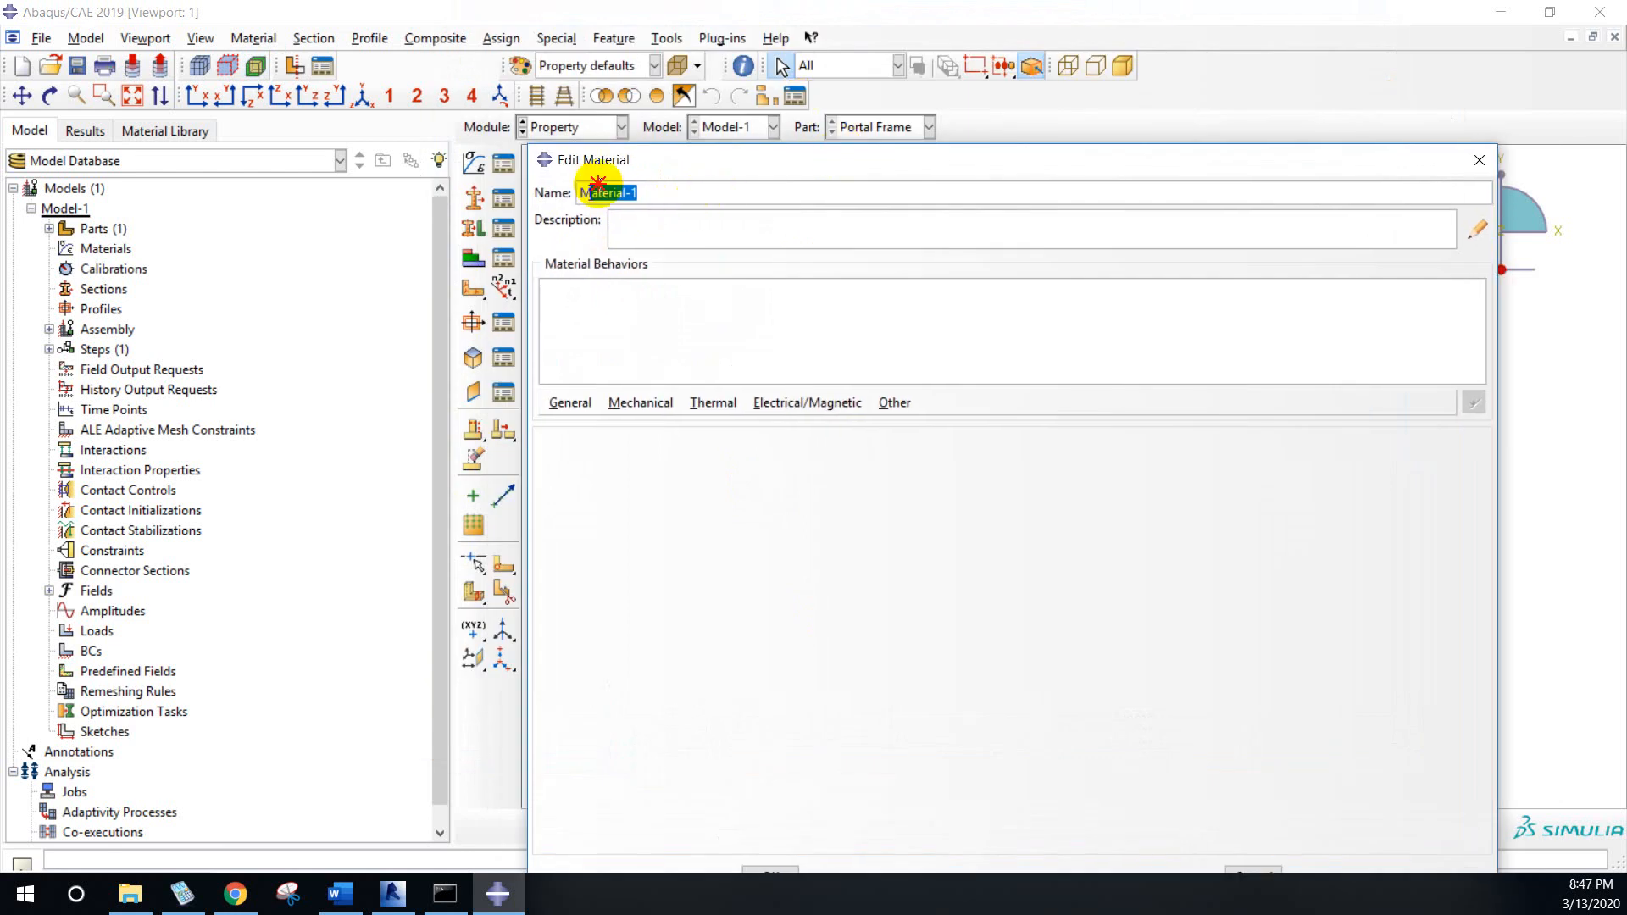
{"action": "type", "text": "Concrete"}
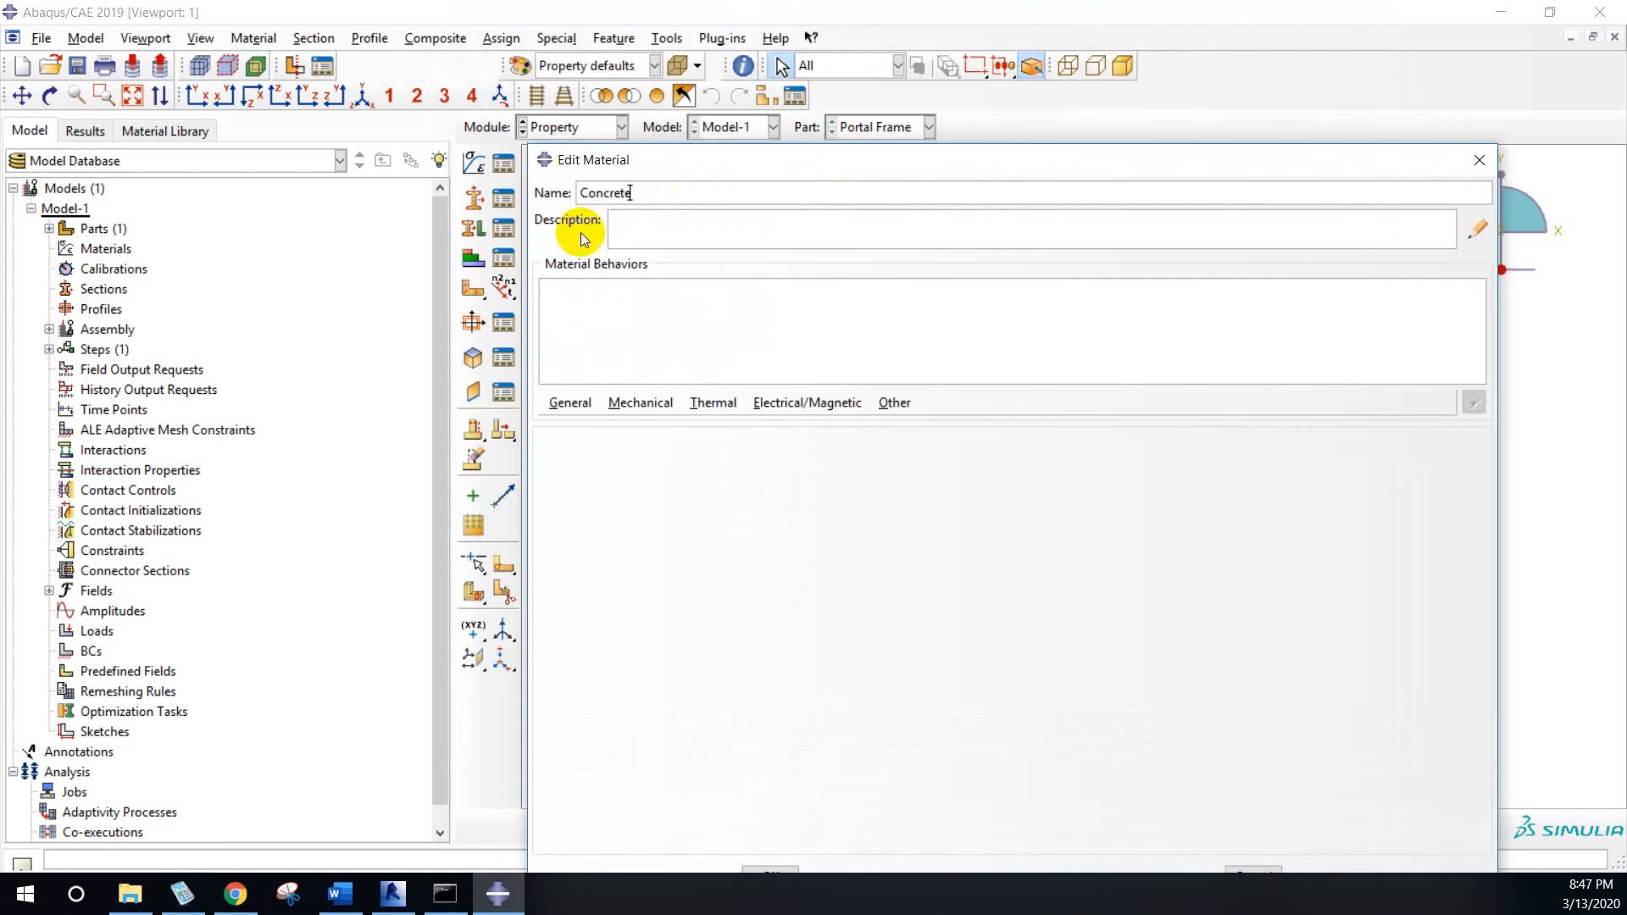
- Give the Concrete material the description "Units: N, mm"
{"action": "left_click", "coordinate": [625, 225]}
{"action": "left_click", "coordinate": [1478, 227]}
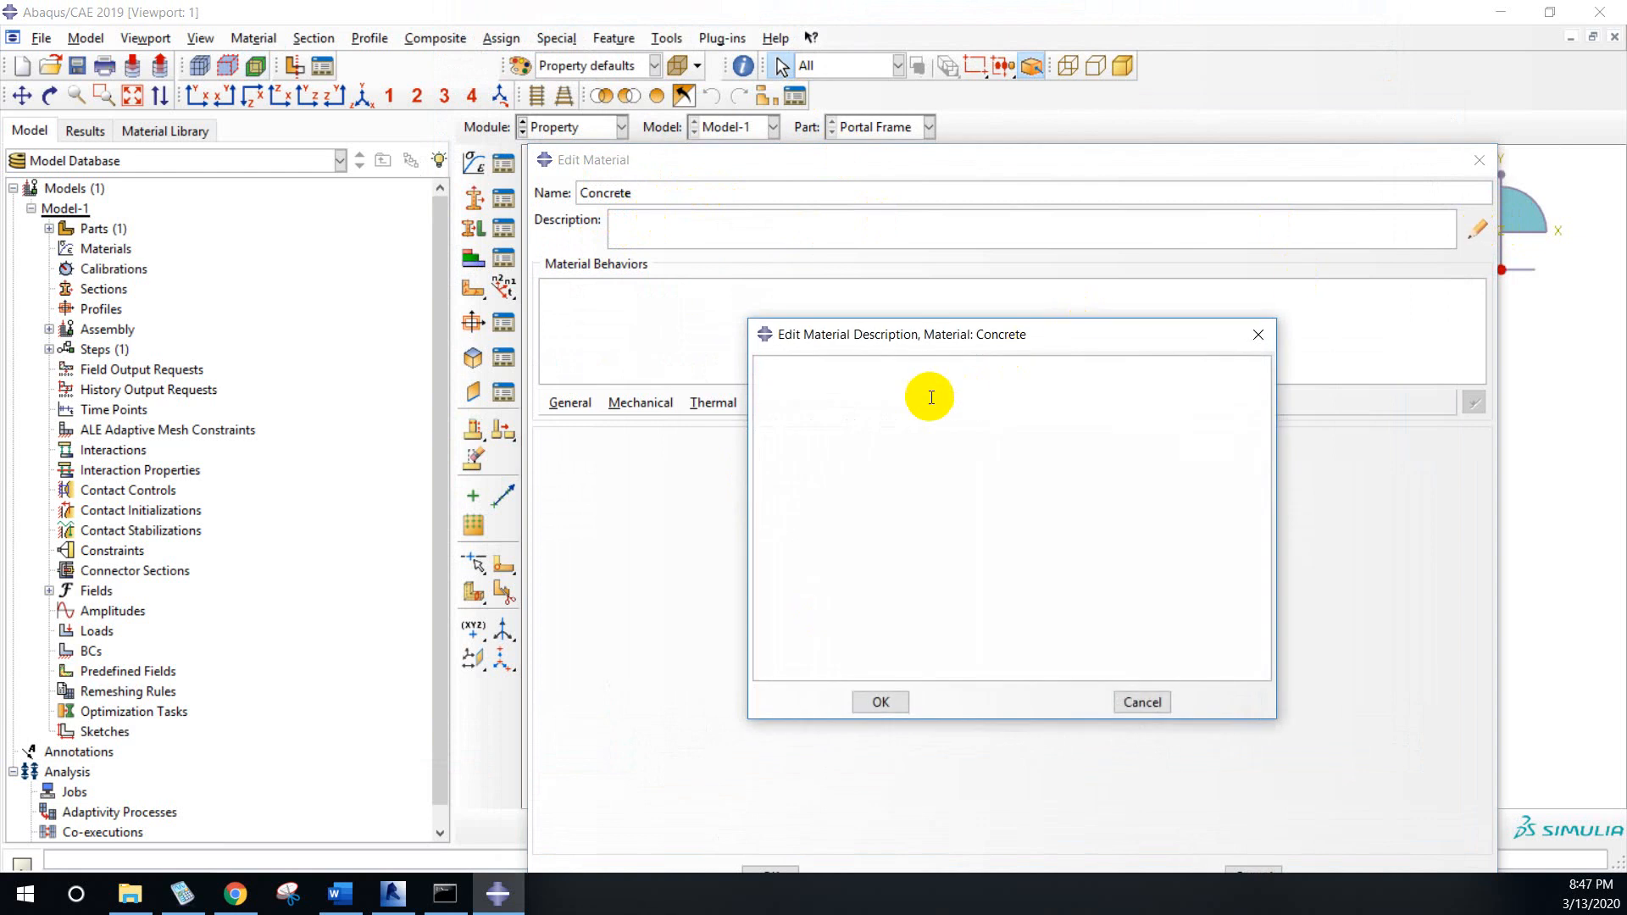
{"action": "type", "text": "Un"}
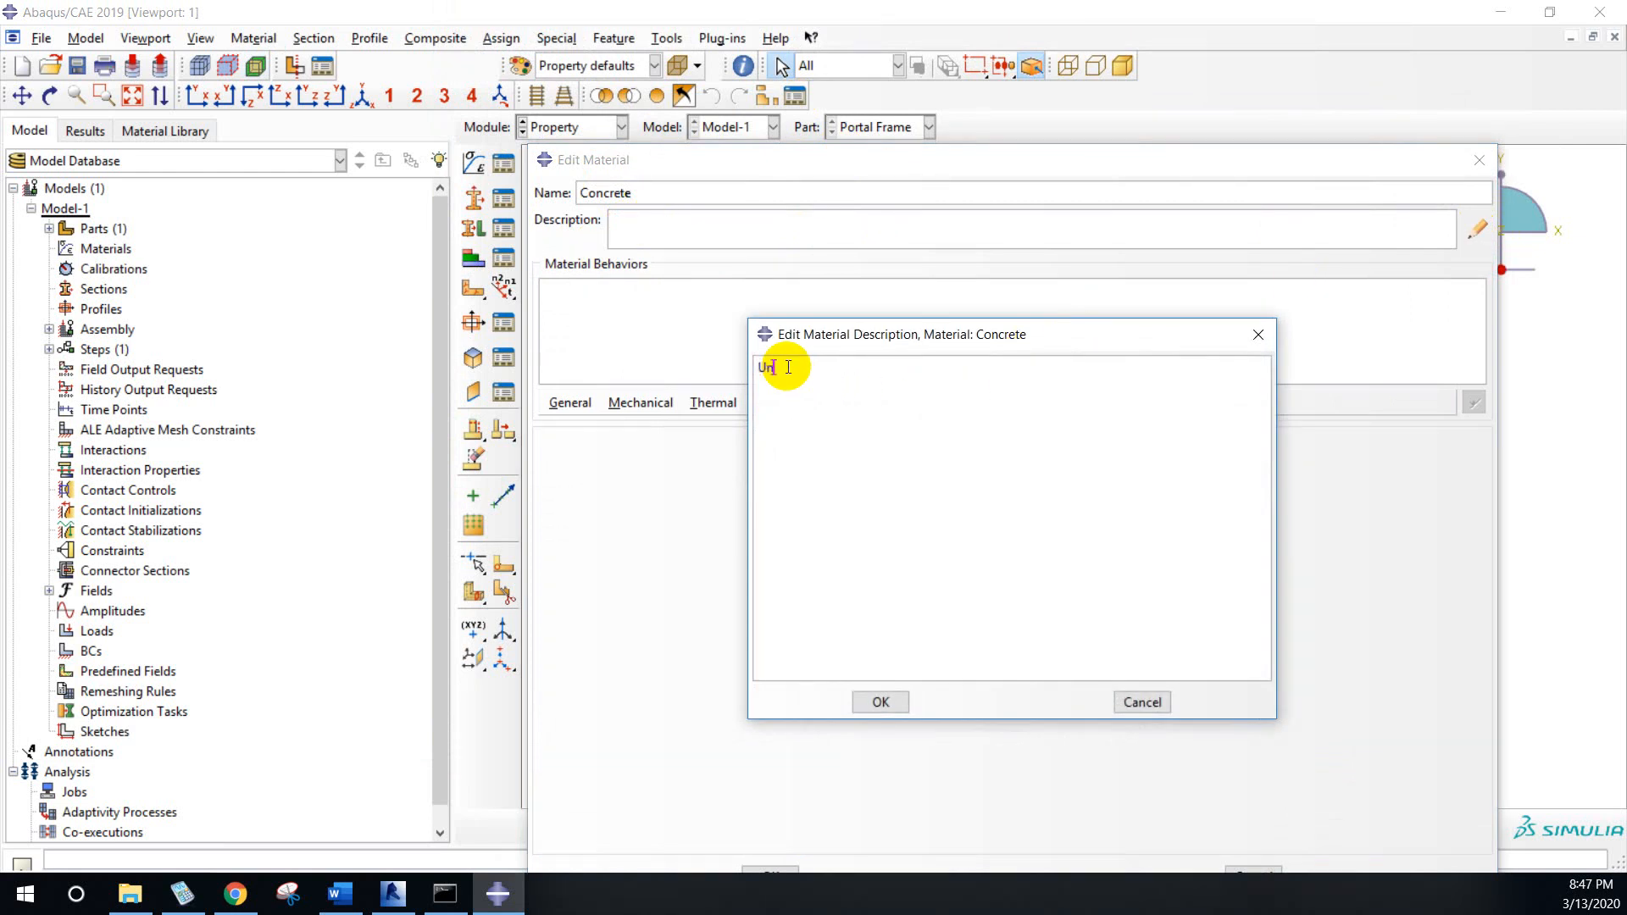
{"action": "type", "text": "its: N, mm"}
{"action": "left_click", "coordinate": [881, 702]}
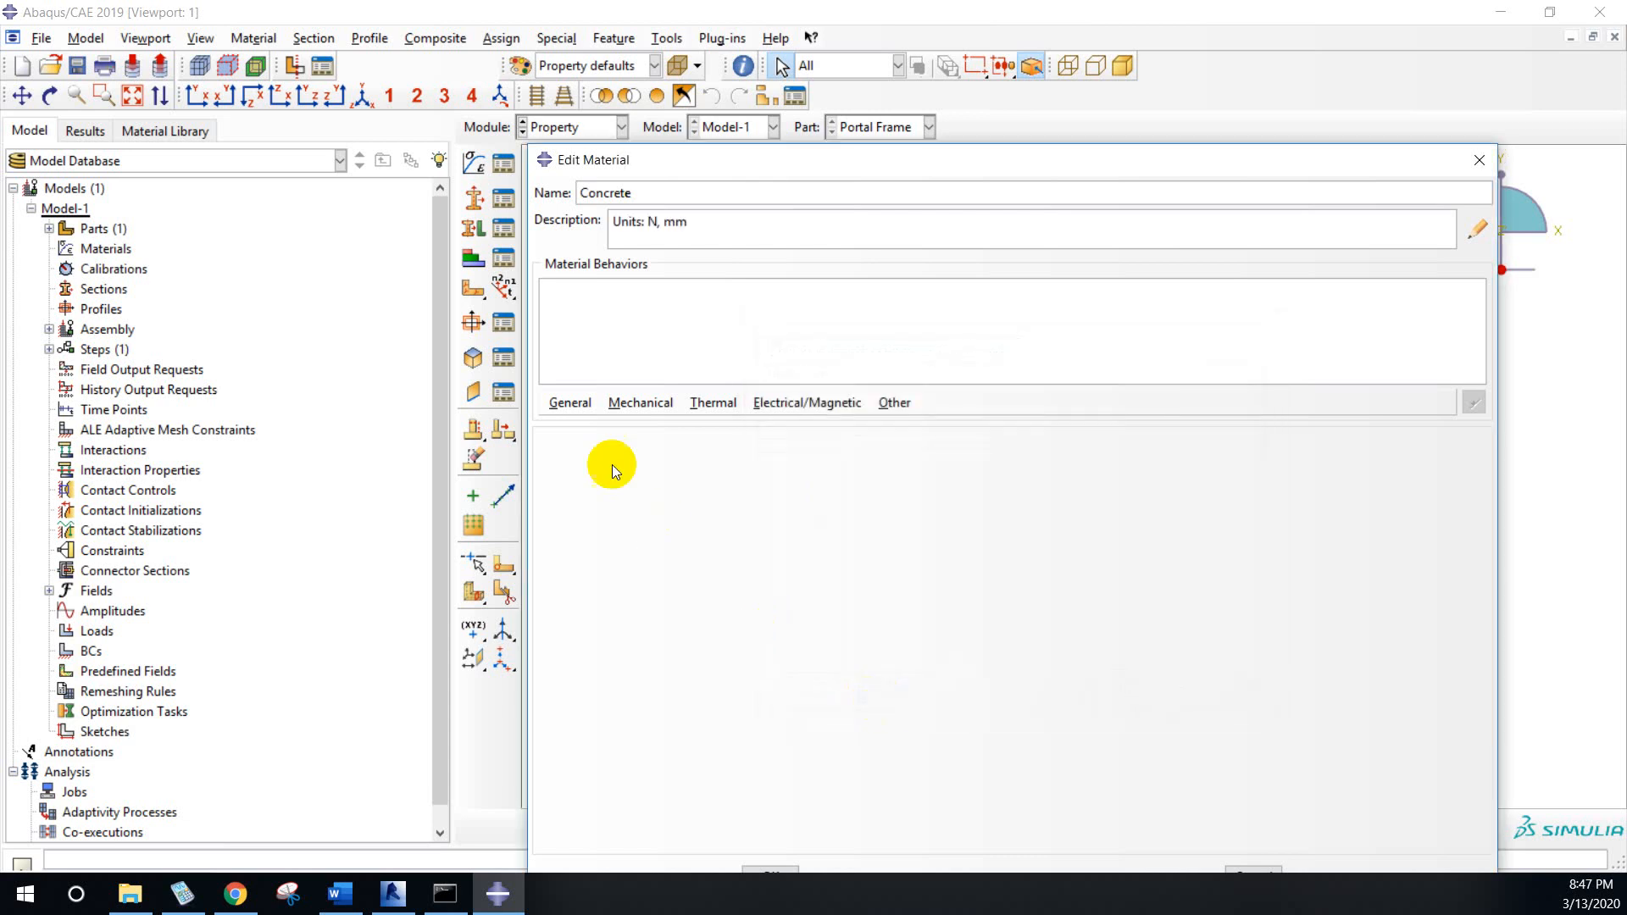
{"action": "left_click", "coordinate": [583, 407]}
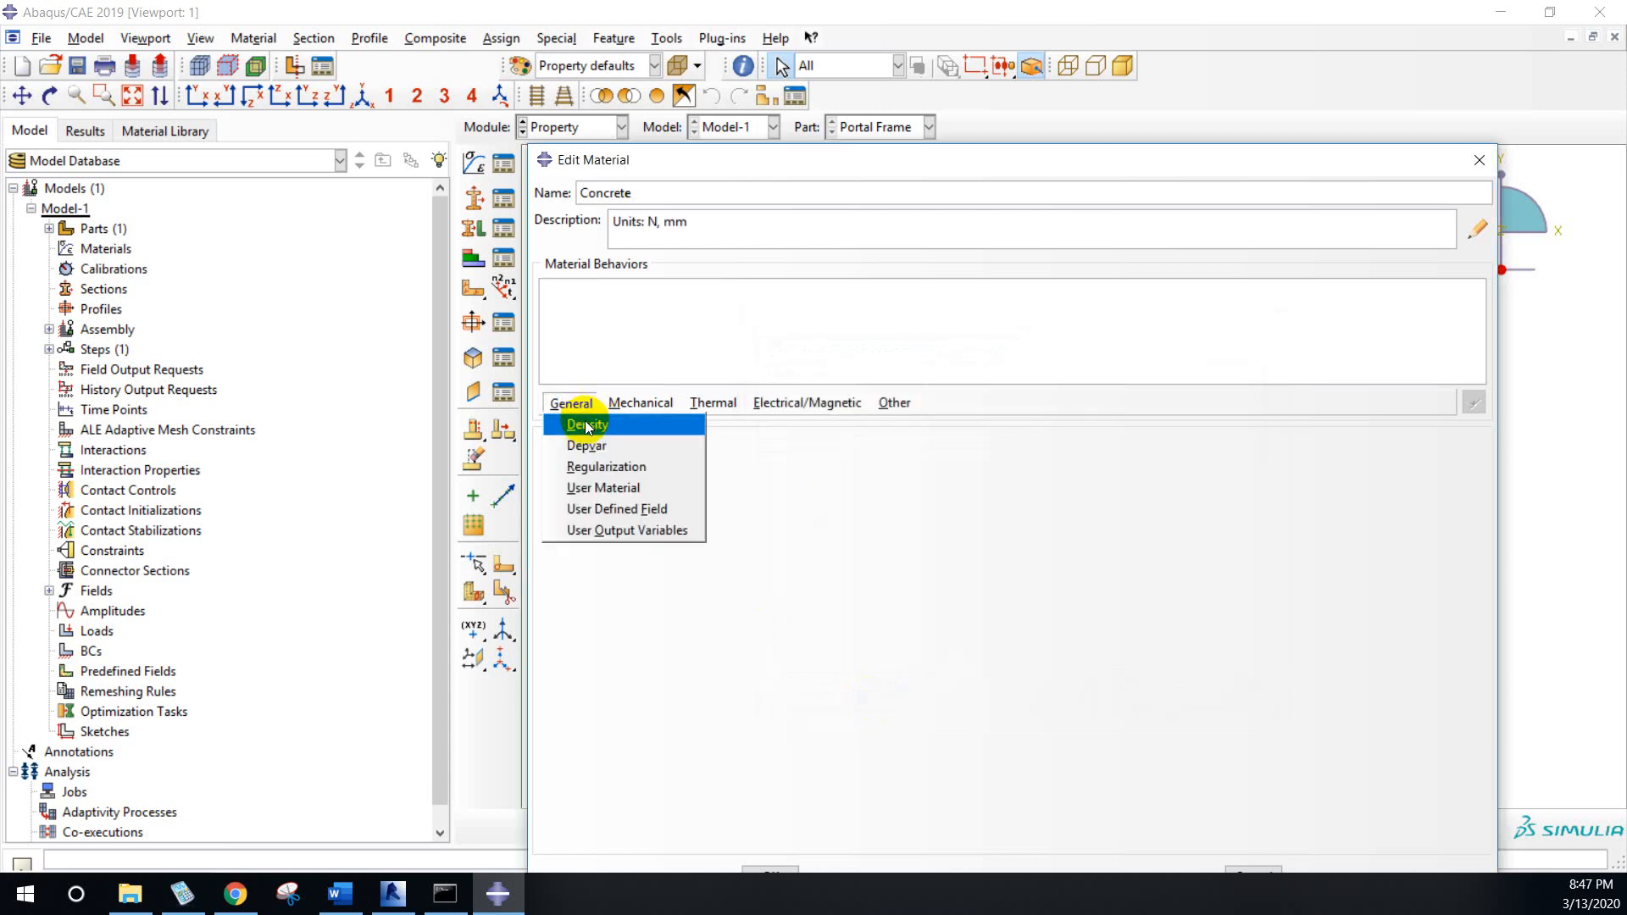
{"action": "left_click", "coordinate": [586, 425]}
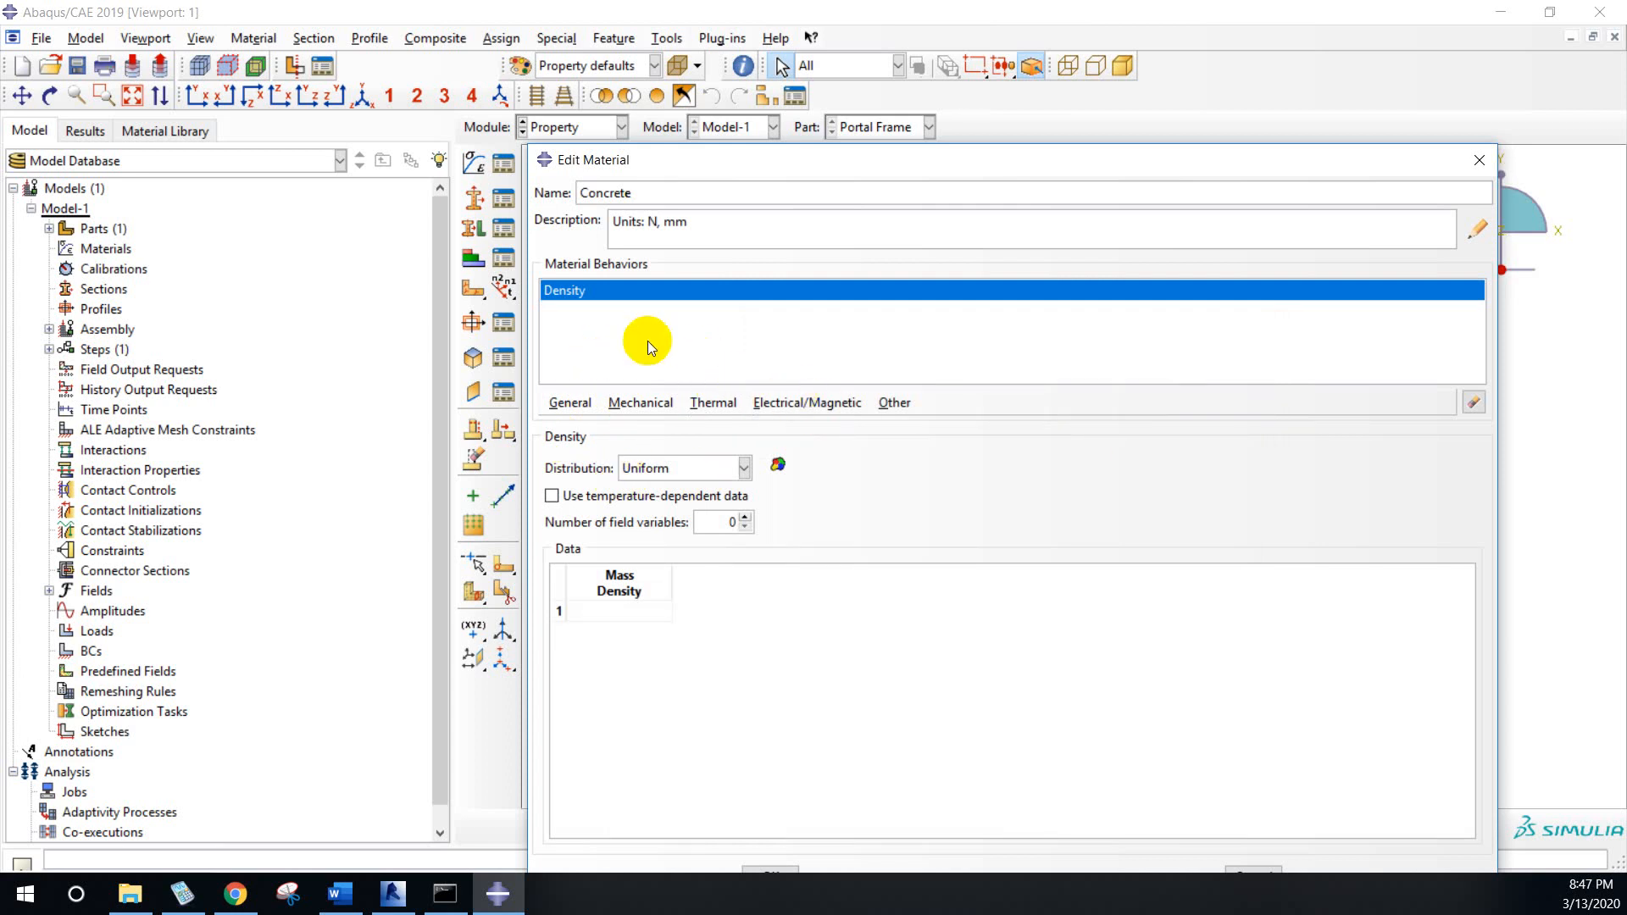
{"action": "left_click", "coordinate": [342, 895]}
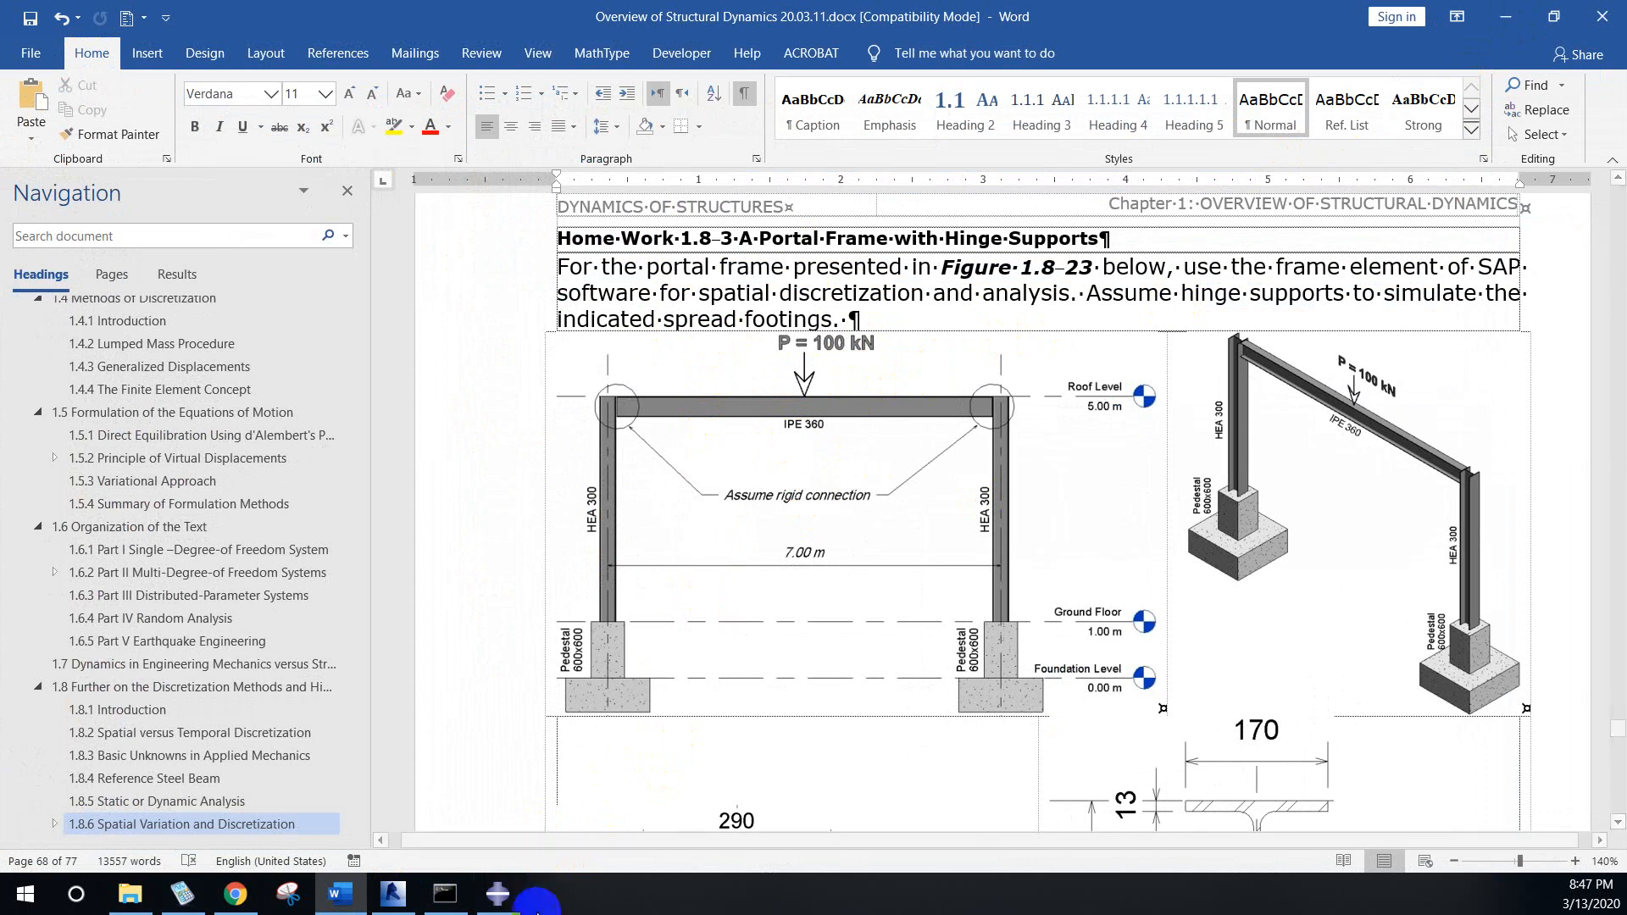
{"action": "left_click", "coordinate": [508, 896]}
{"action": "left_click", "coordinate": [1474, 401]}
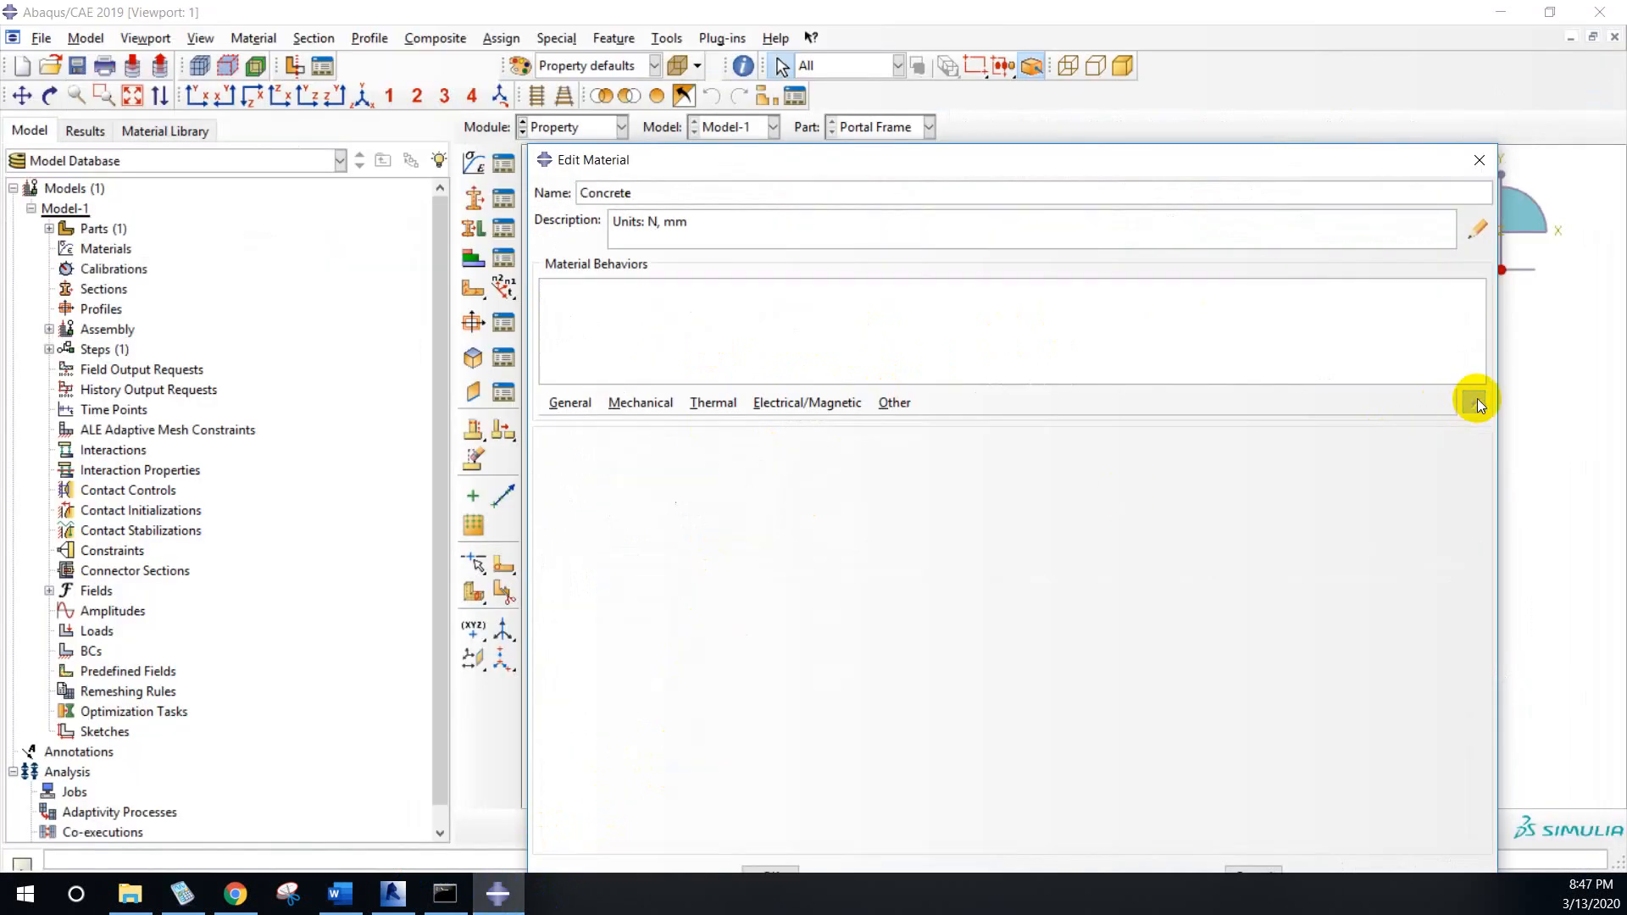
- Add an isotropic Elastic behavior to the Concrete material
{"action": "left_click", "coordinate": [649, 403]}
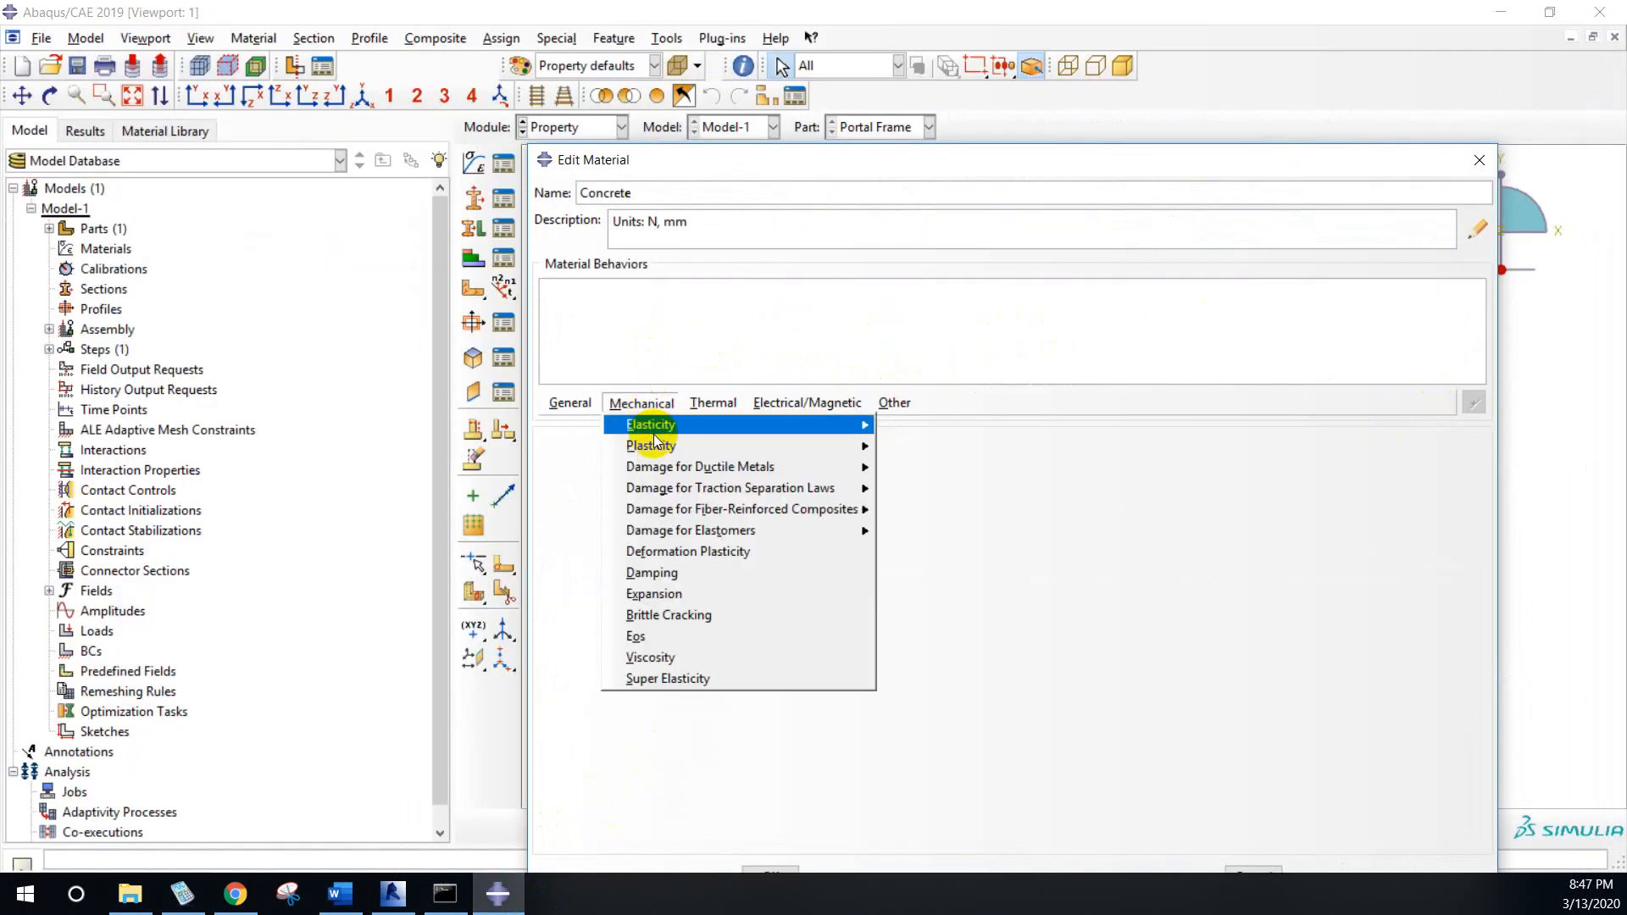
{"action": "mouse_move", "coordinate": [761, 424]}
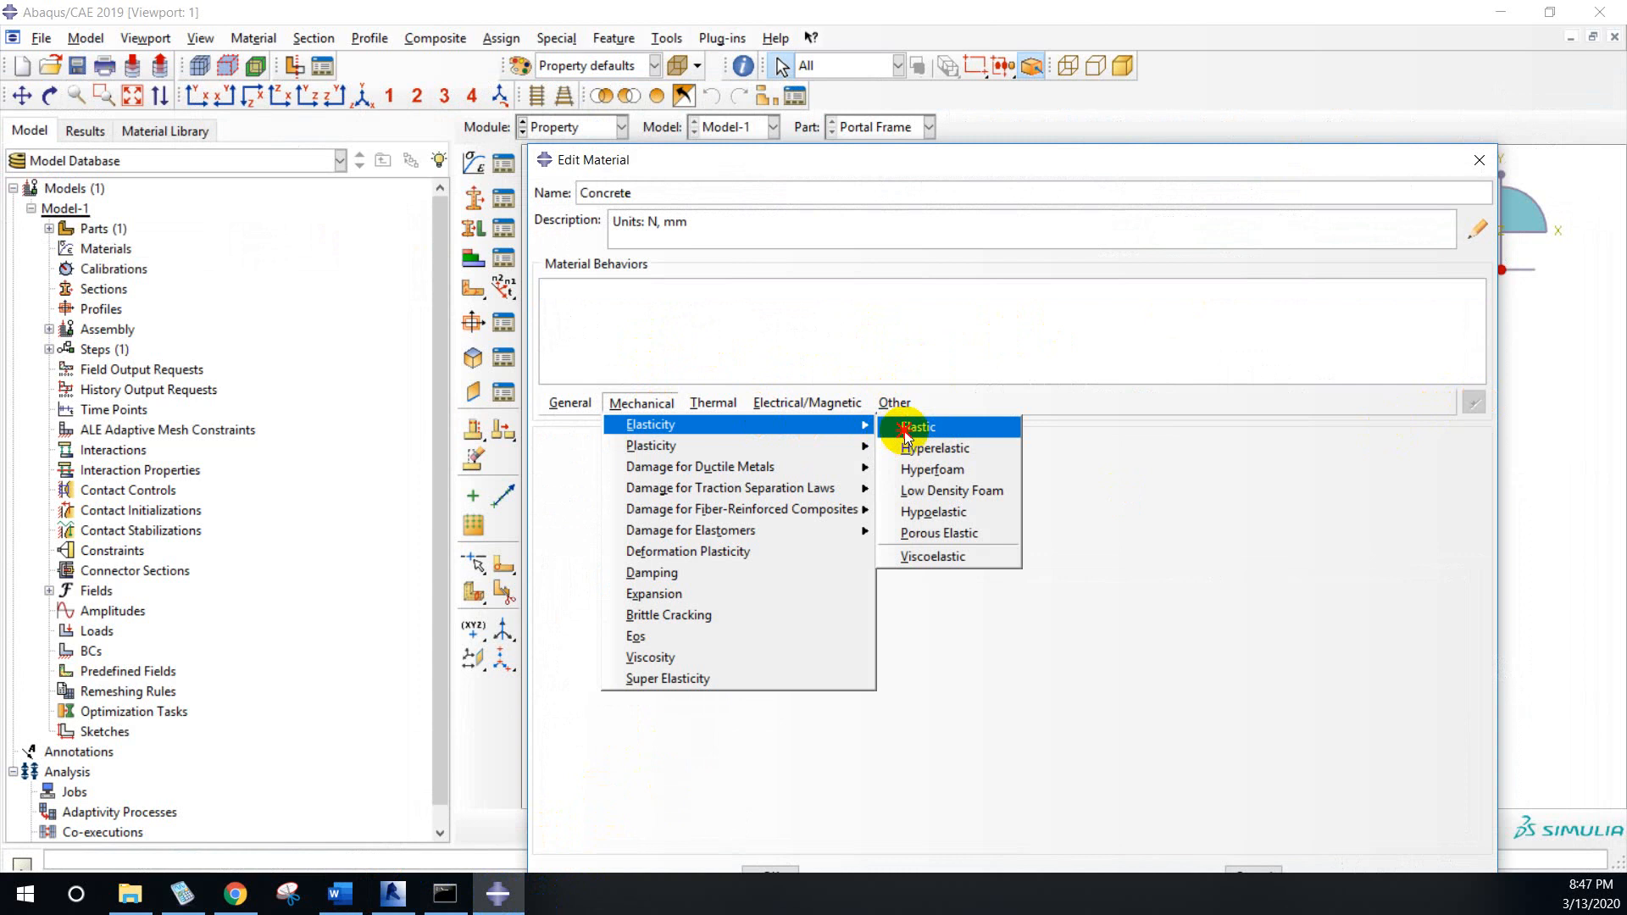
{"action": "left_click", "coordinate": [905, 432]}
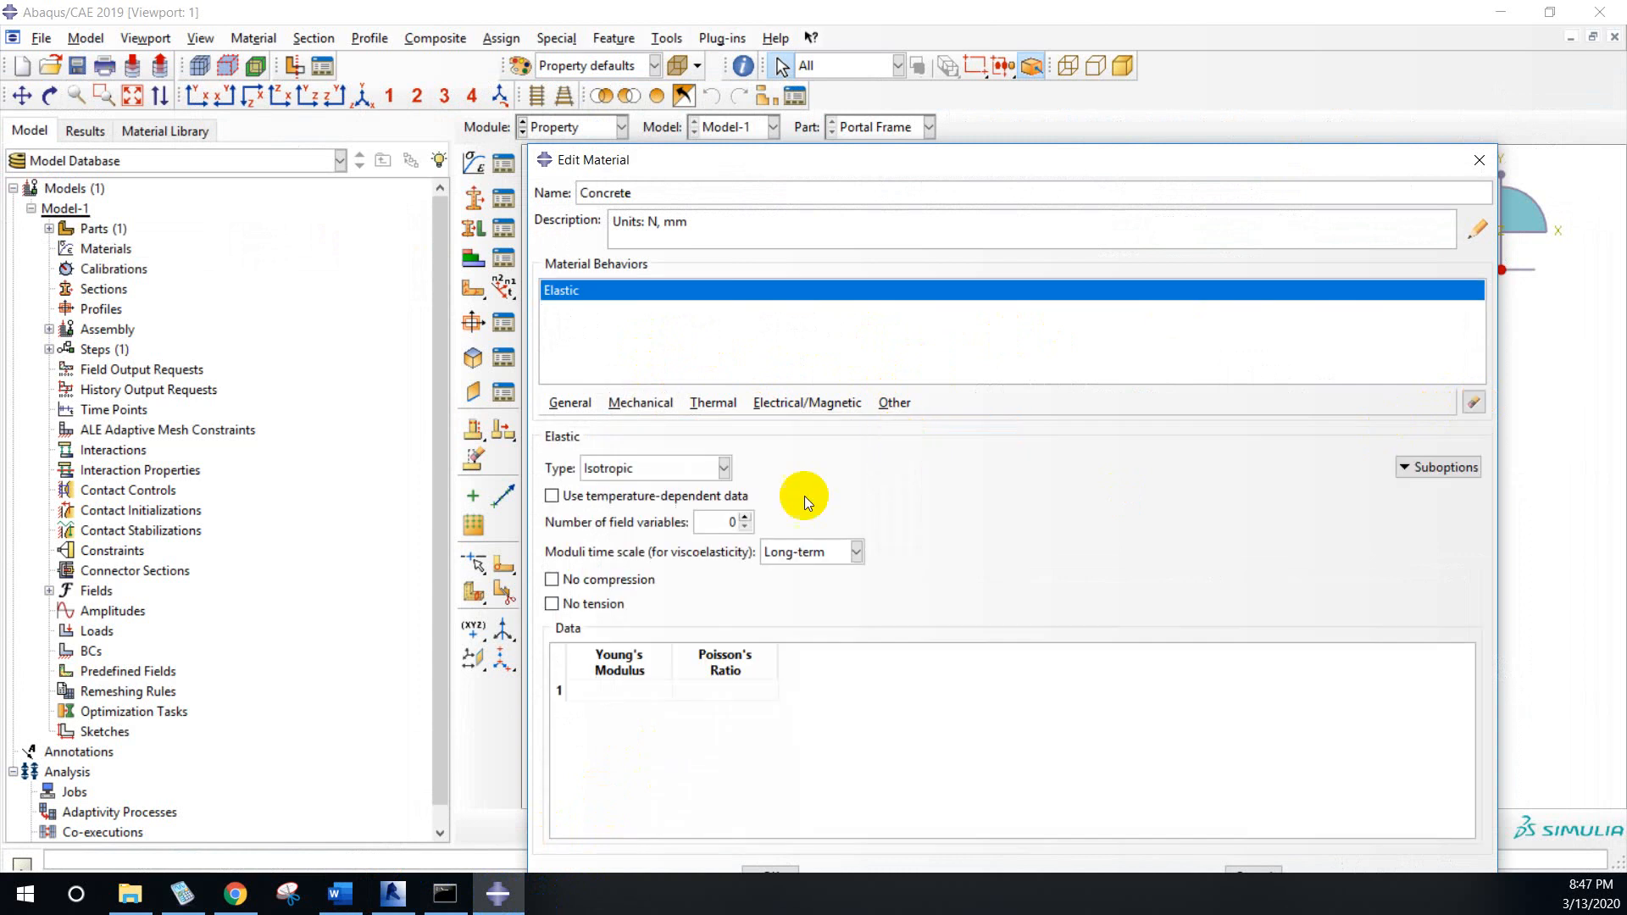
{"action": "left_click", "coordinate": [643, 687]}
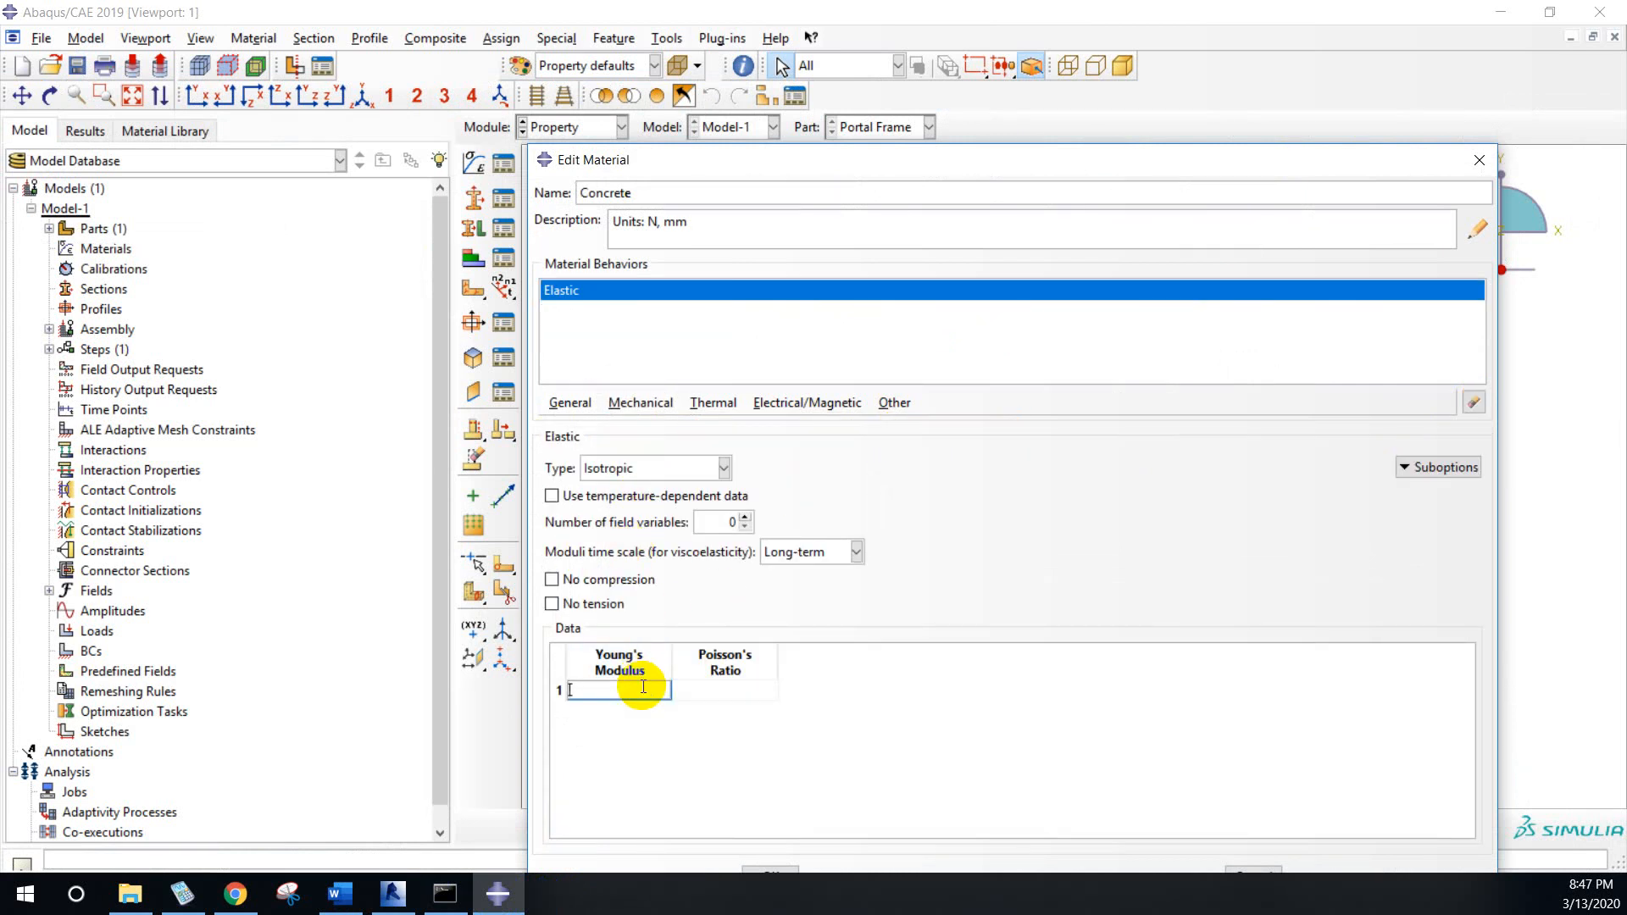
- Switch to Microsoft Mathematics and evaluate 47000 × (28)^0.5 for the concrete's elastic modulus
{"action": "left_click", "coordinate": [173, 905]}
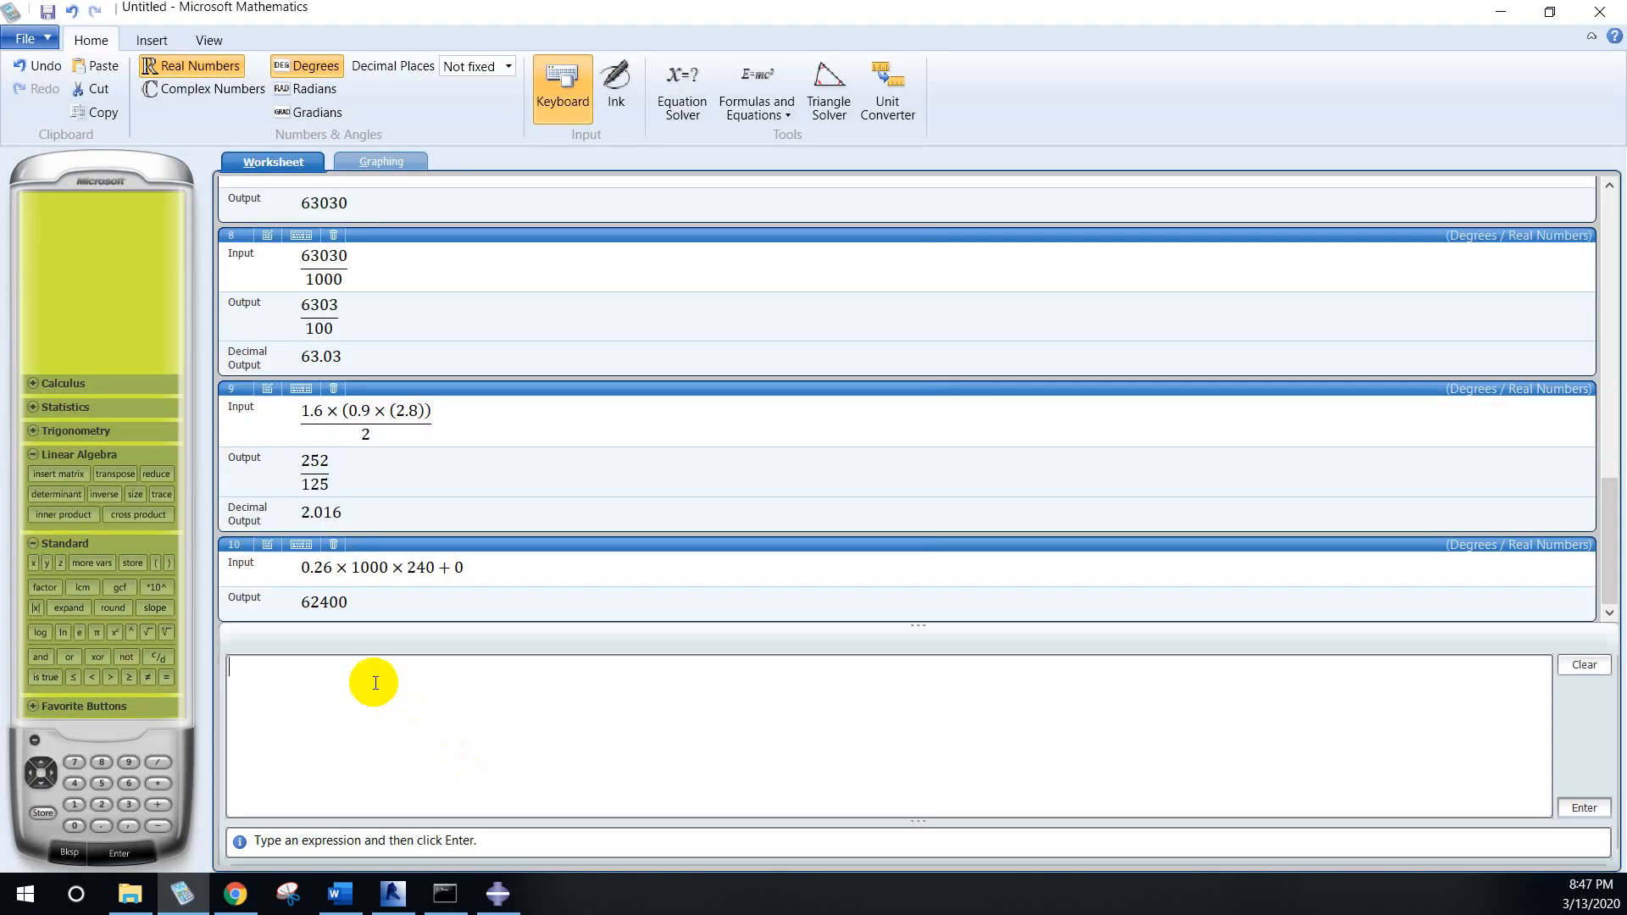
{"action": "type", "text": "477"}
{"action": "key", "text": "BackSpace"}
{"action": "type", "text": "000\times"}
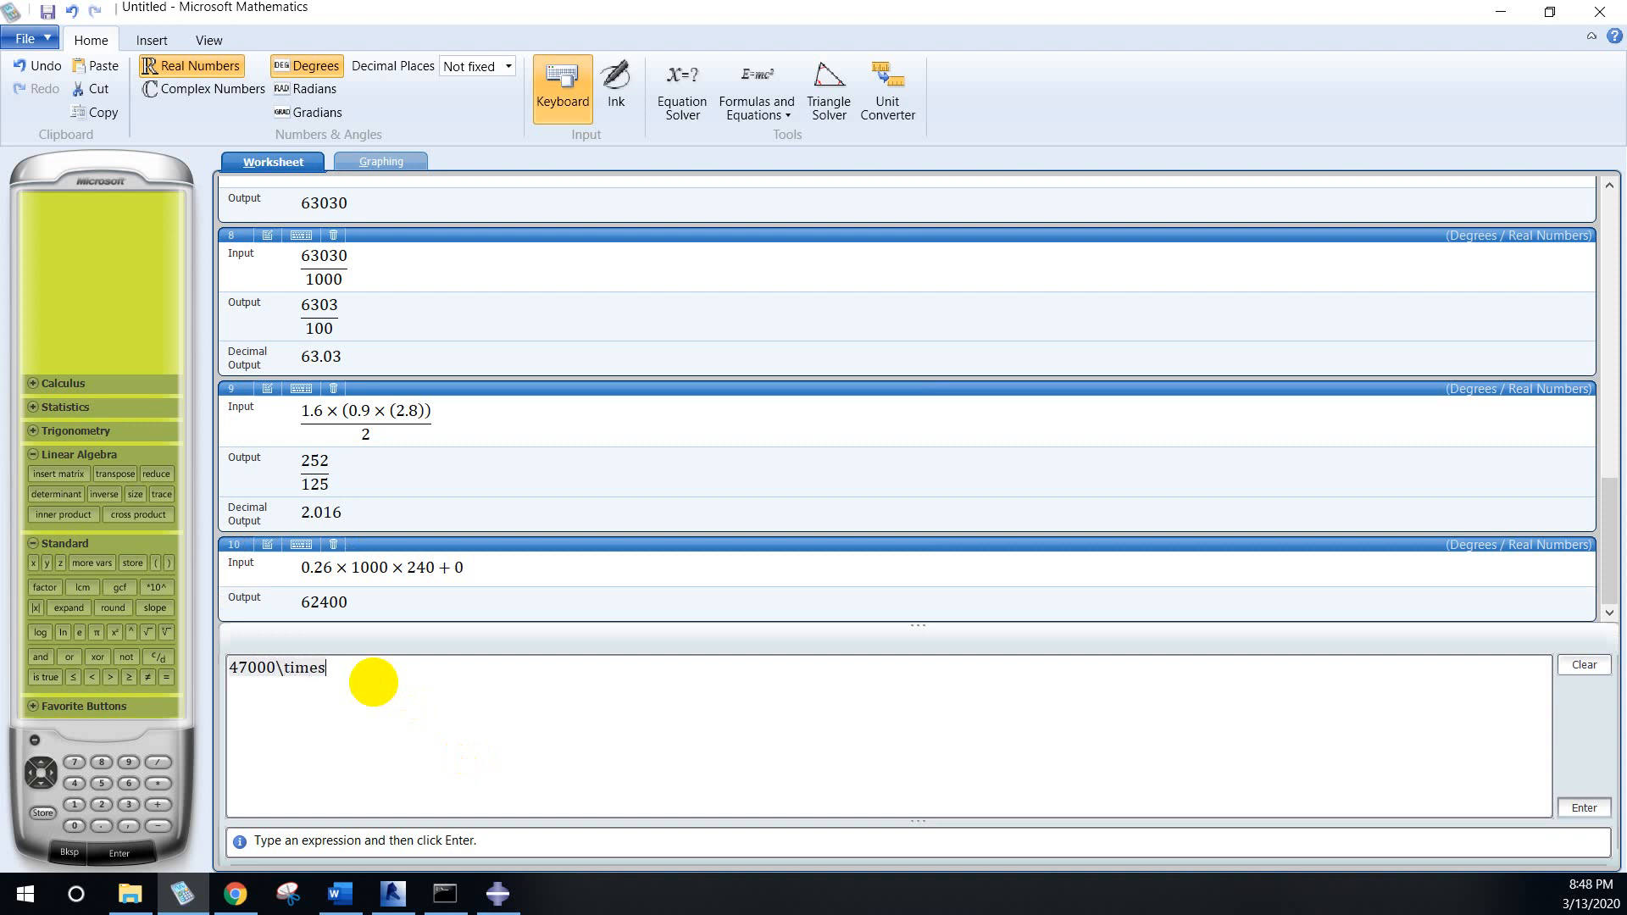
{"action": "type", "text": " (28)^0.5"}
{"action": "key", "text": "Return"}
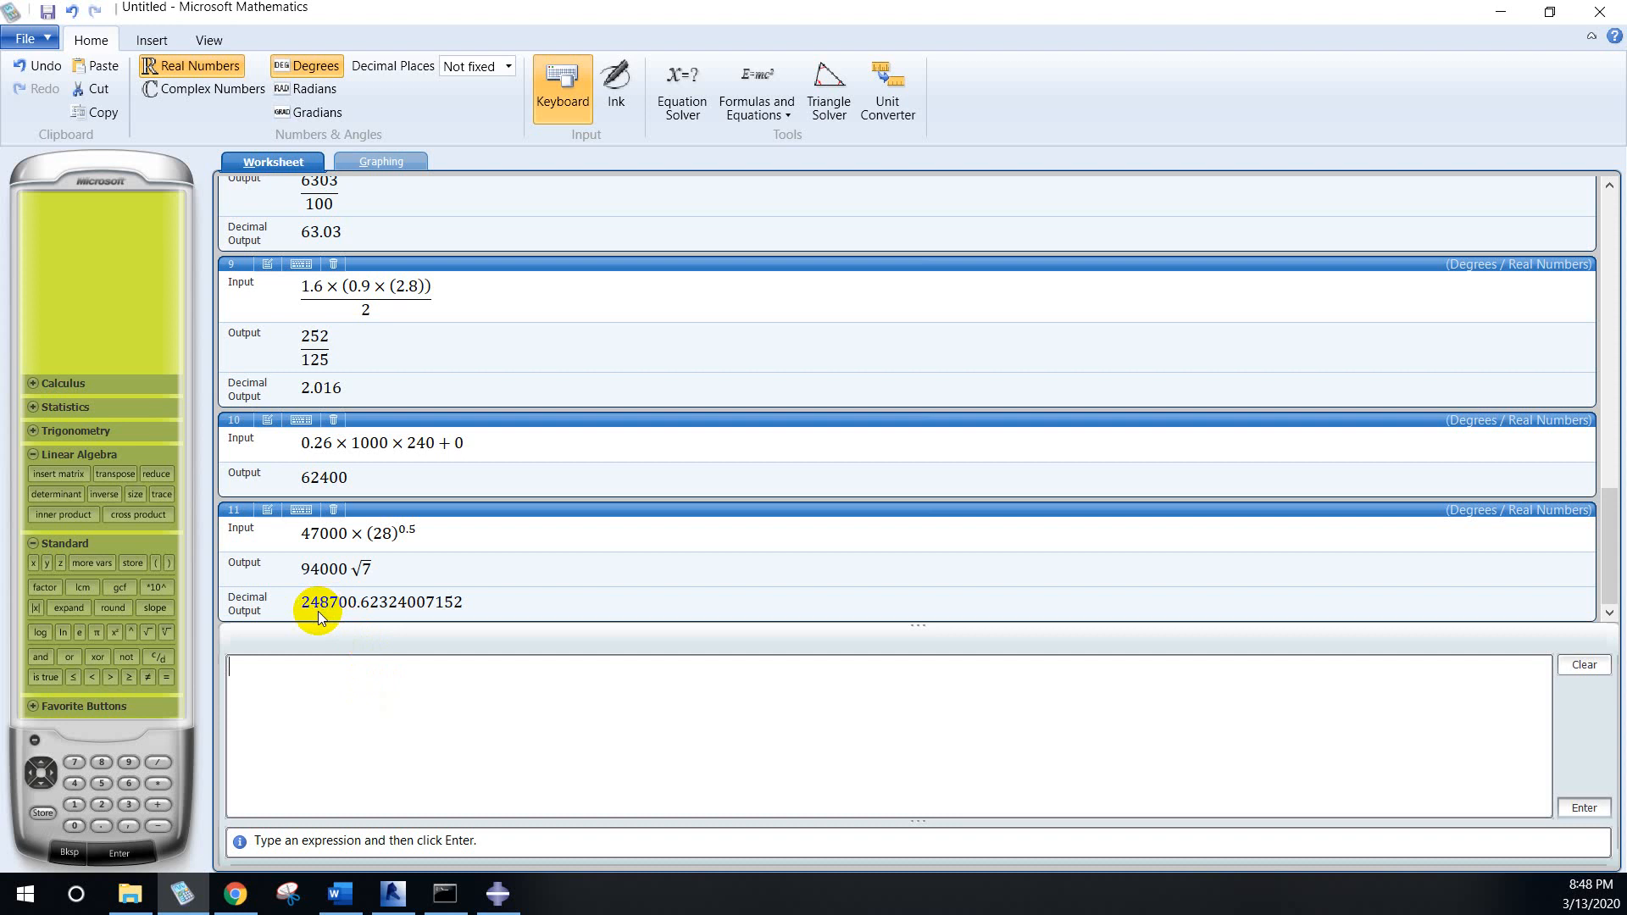
- Return to Abaqus/CAE, give Concrete a Young's modulus of 25000 and a Poisson's ratio of 0.2, and save the material
{"action": "left_click", "coordinate": [491, 894]}
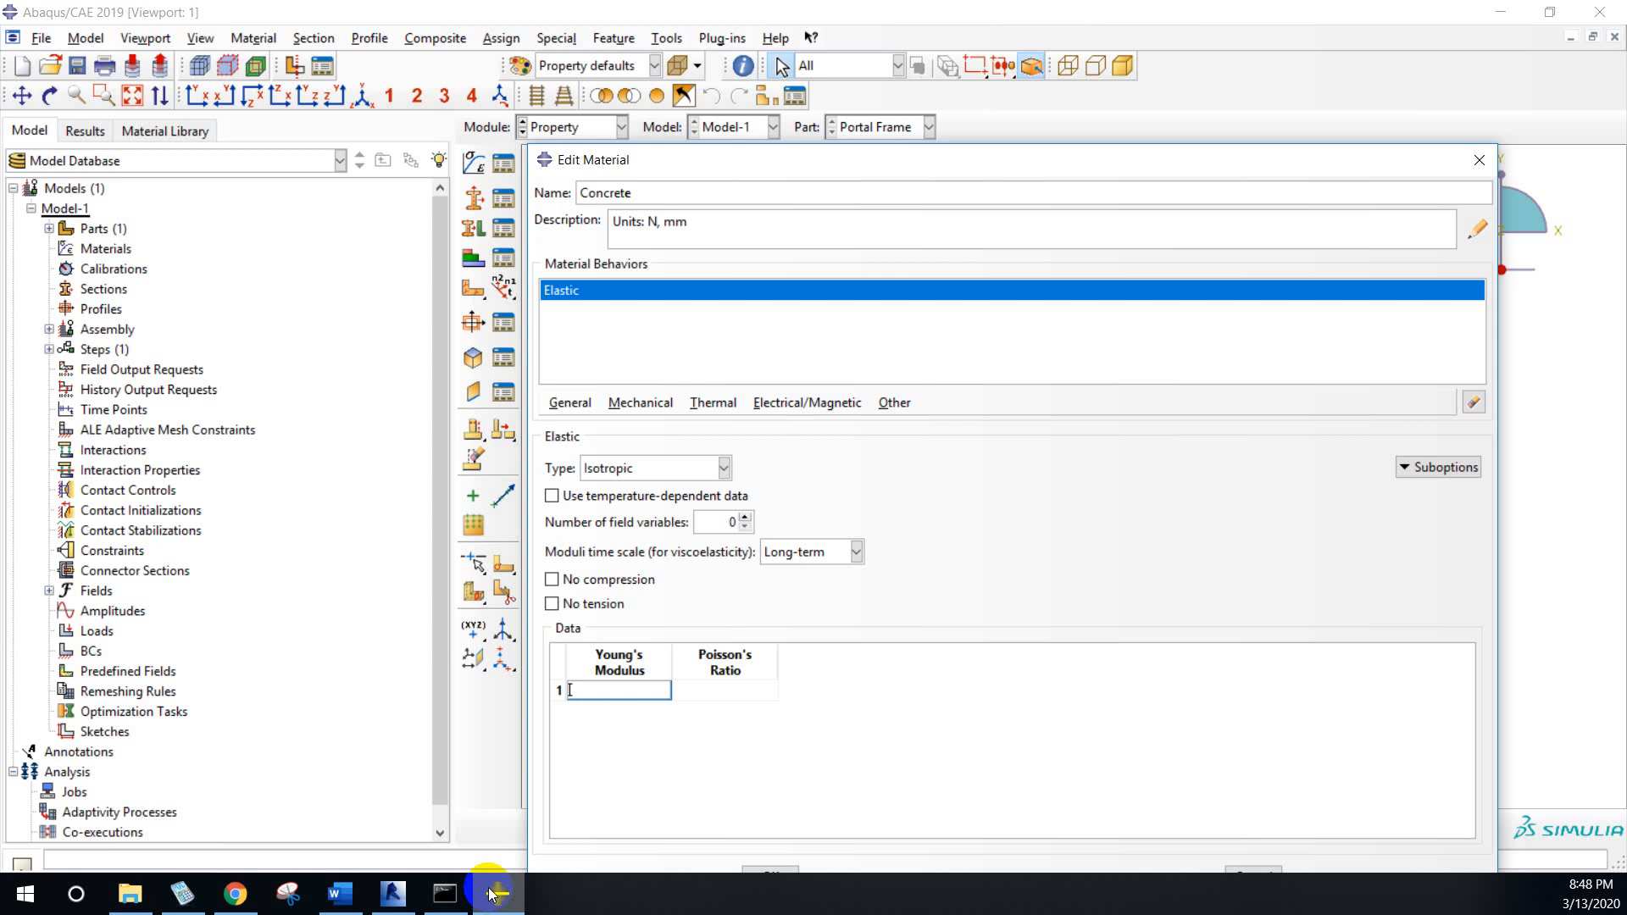
{"action": "left_click", "coordinate": [571, 685]}
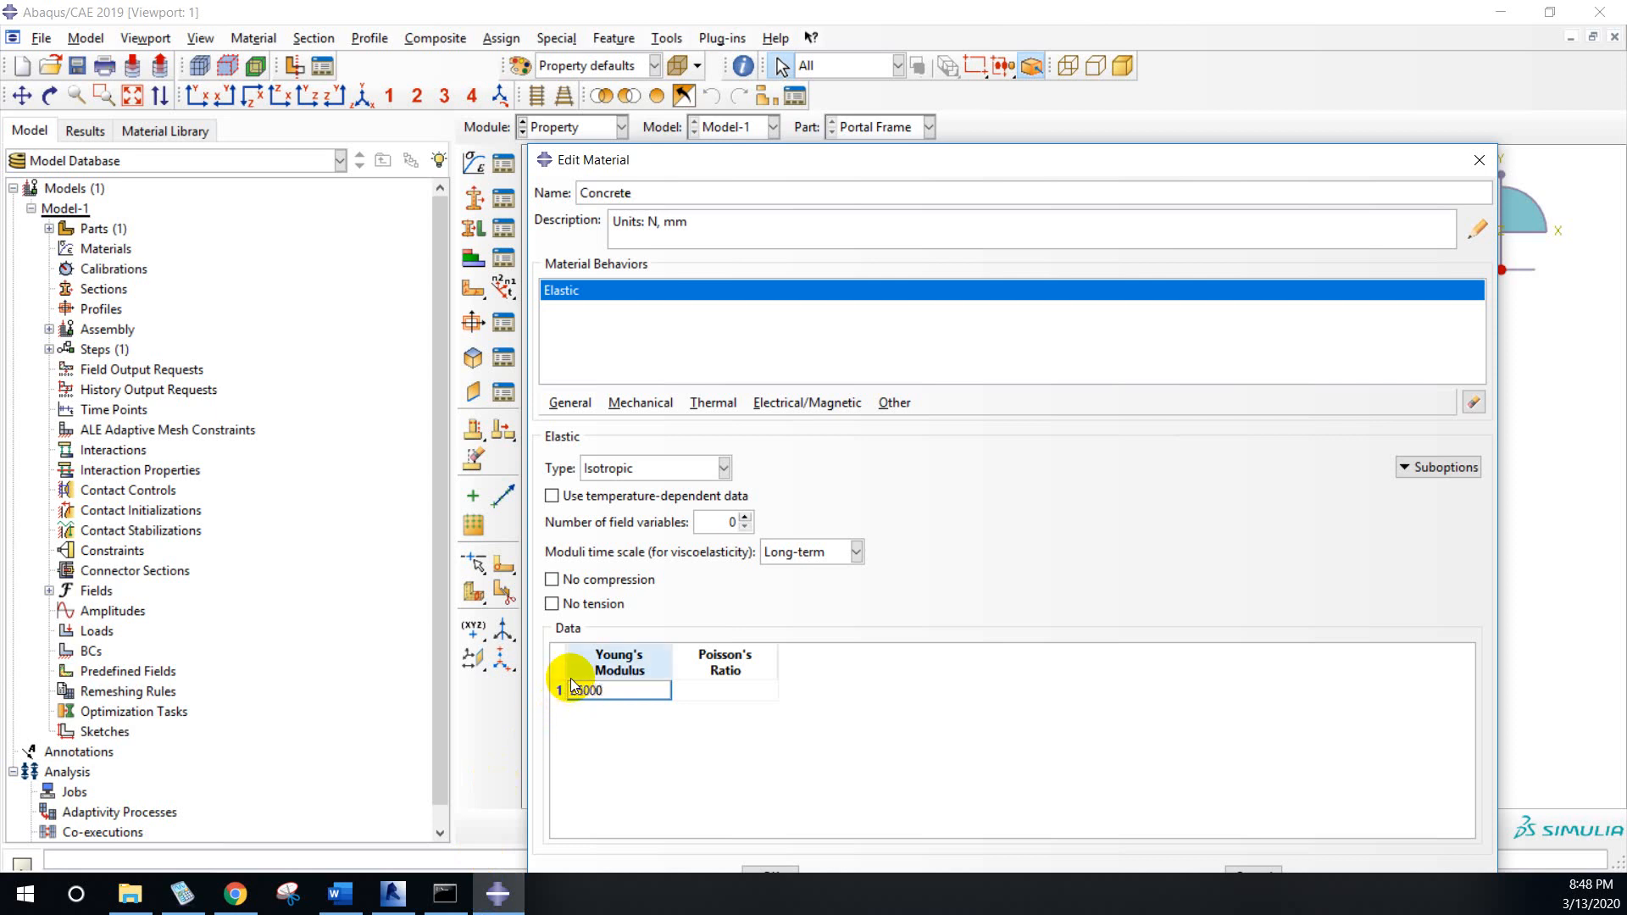
{"action": "key", "text": "Tab"}
{"action": "type", "text": "0"}
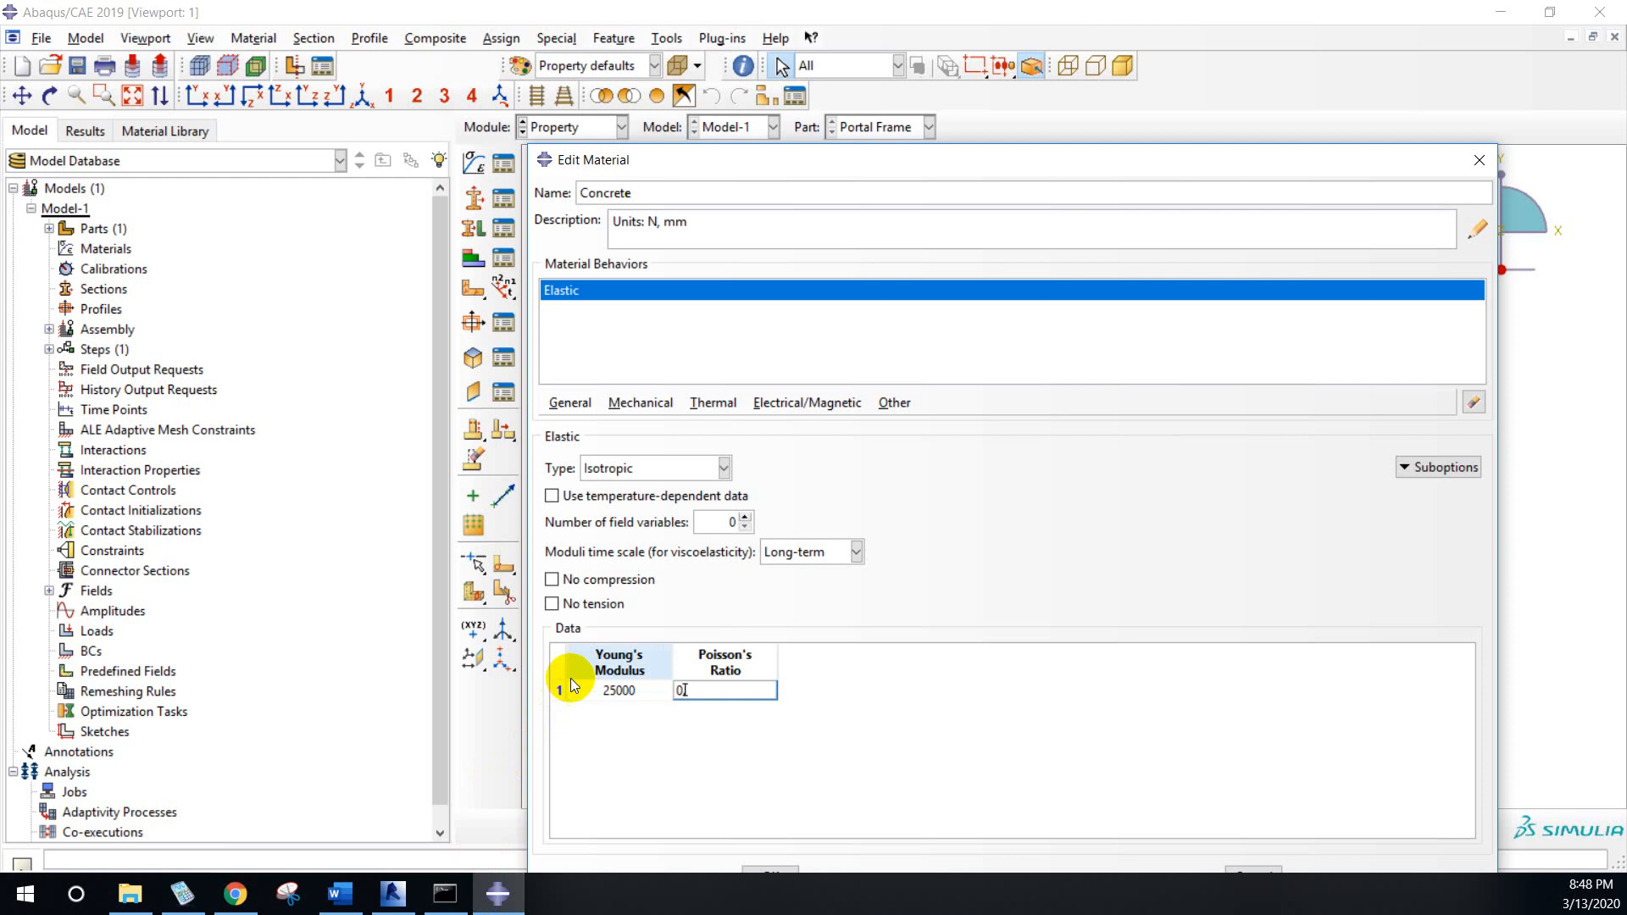
{"action": "type", "text": ".2"}
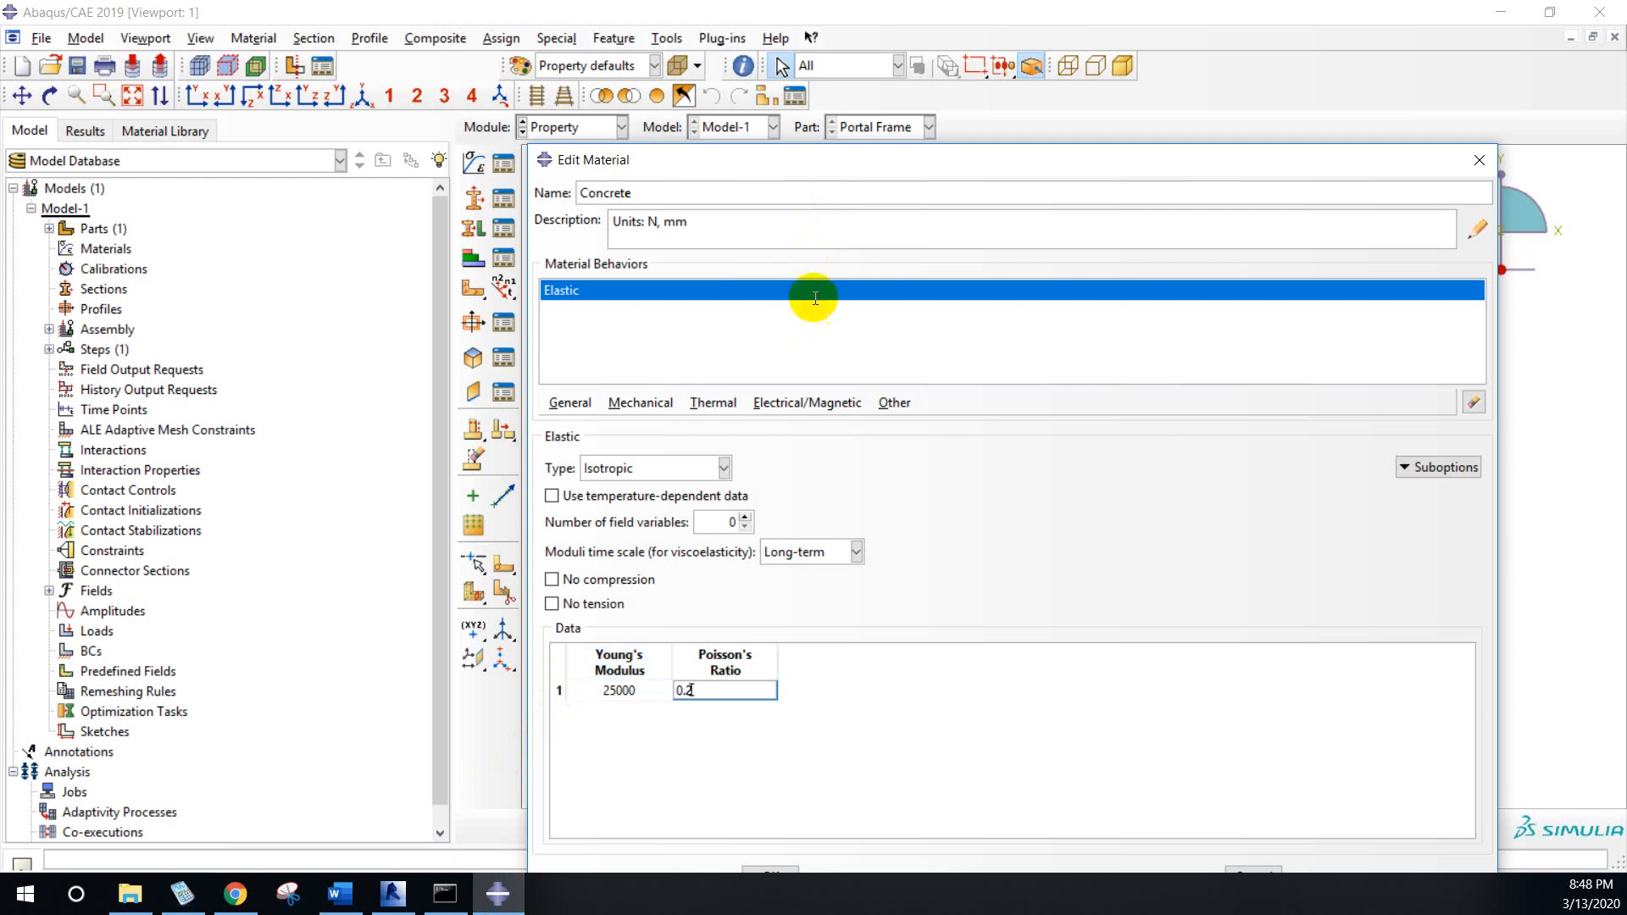
{"action": "left_click_drag", "start_coordinate": [827, 163], "coordinate": [768, 92]}
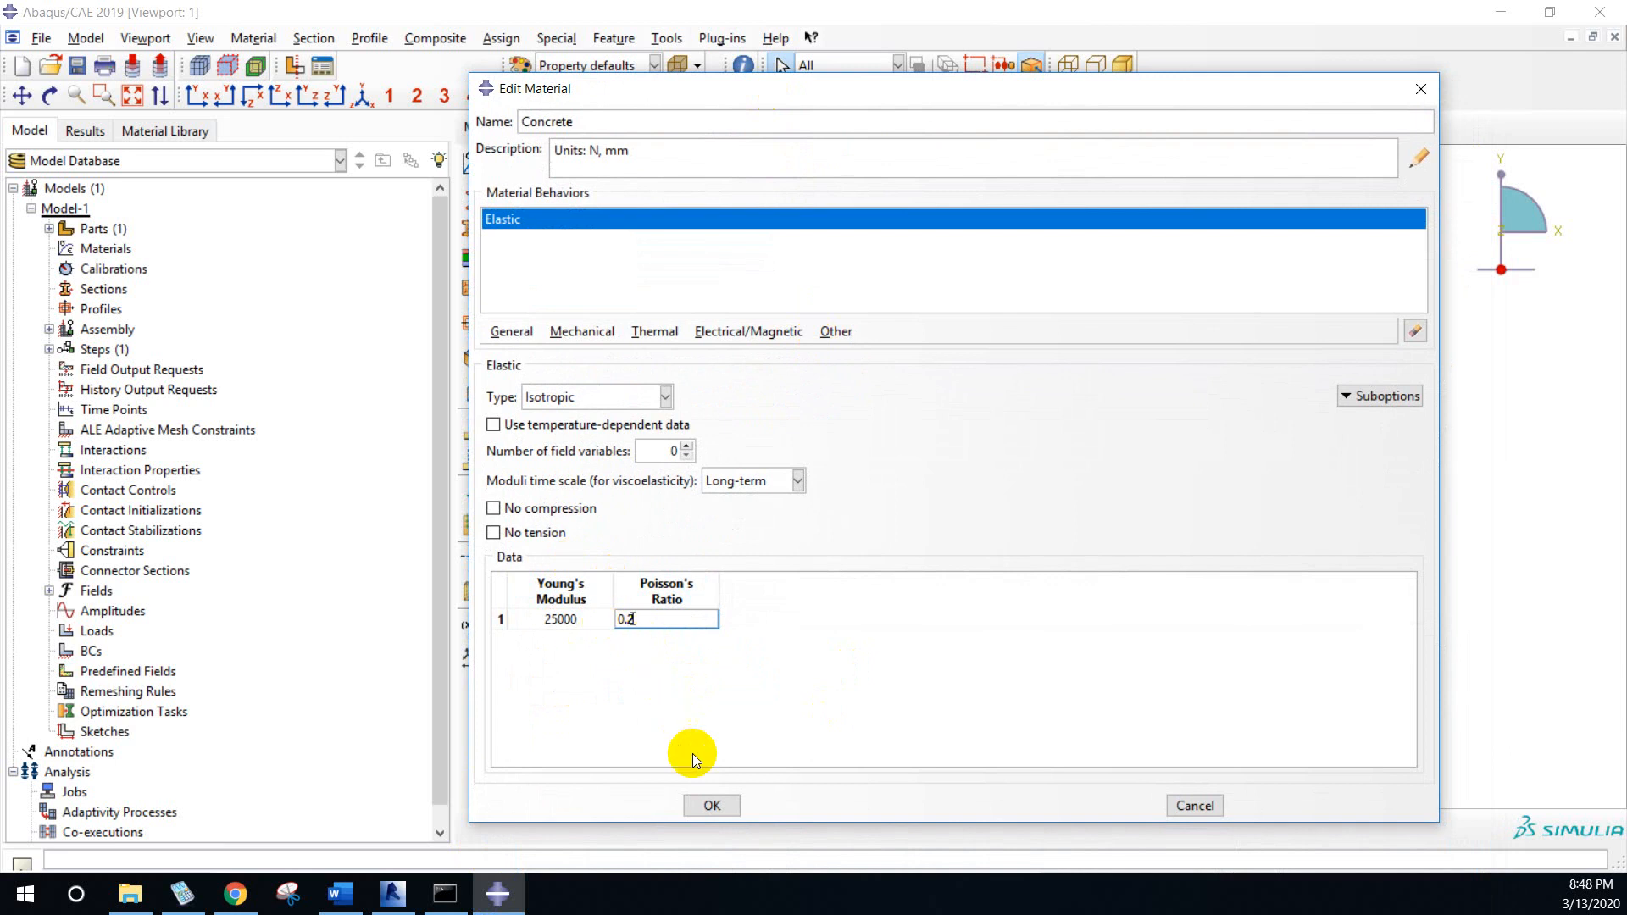
{"action": "left_click", "coordinate": [699, 806]}
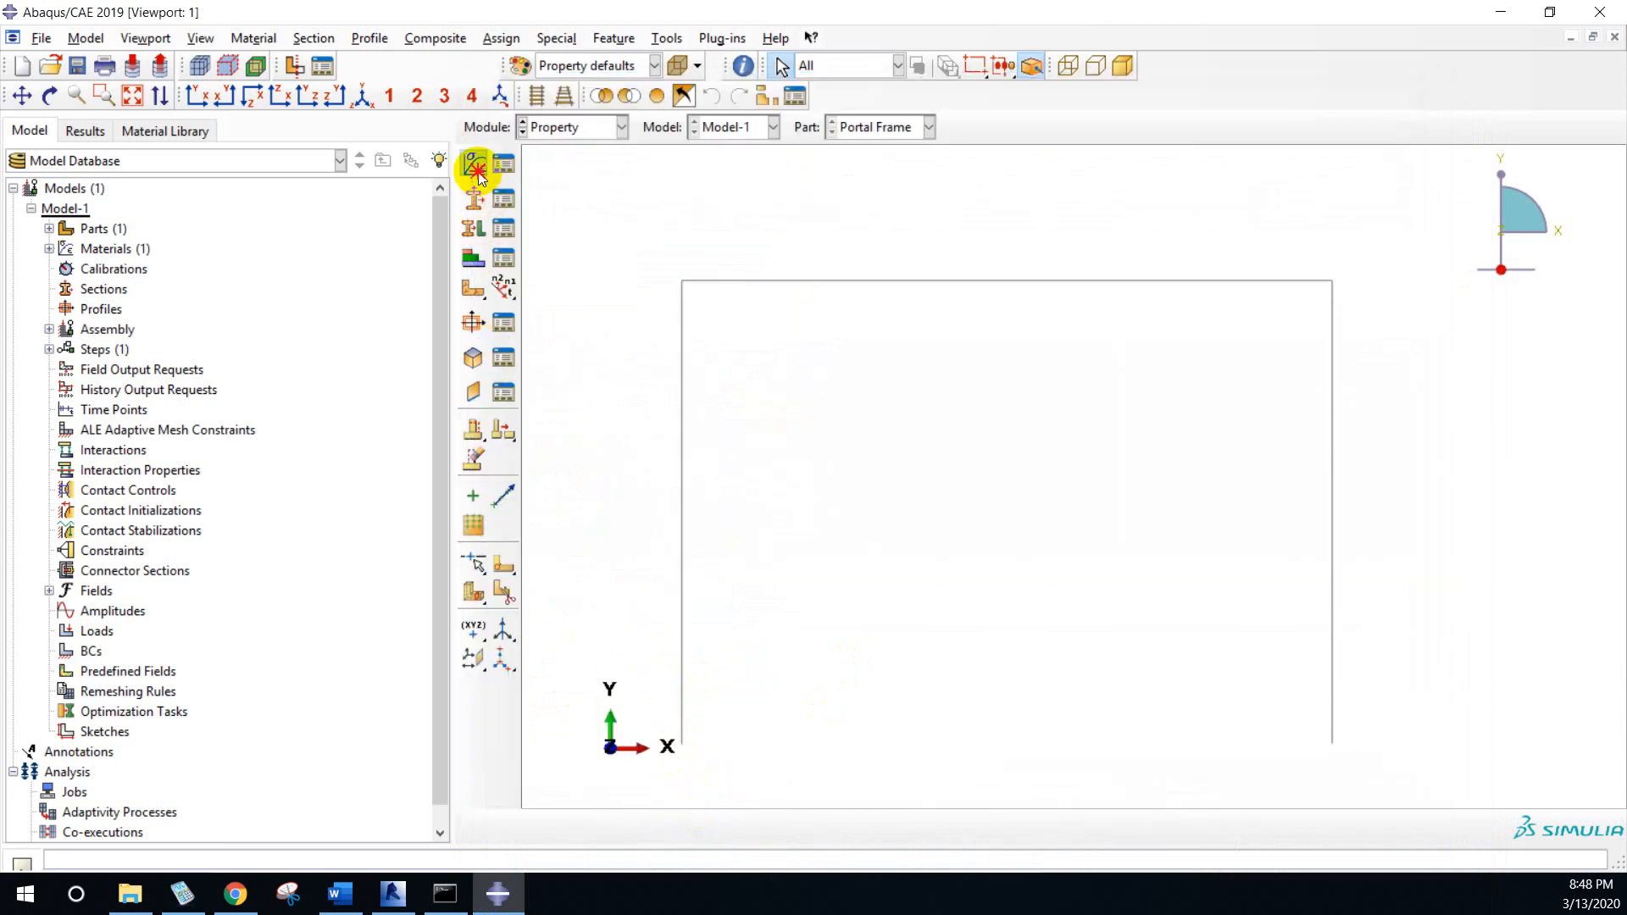
- Start a new material named Steel with the description "Units: N, mm"
{"action": "left_click", "coordinate": [474, 168]}
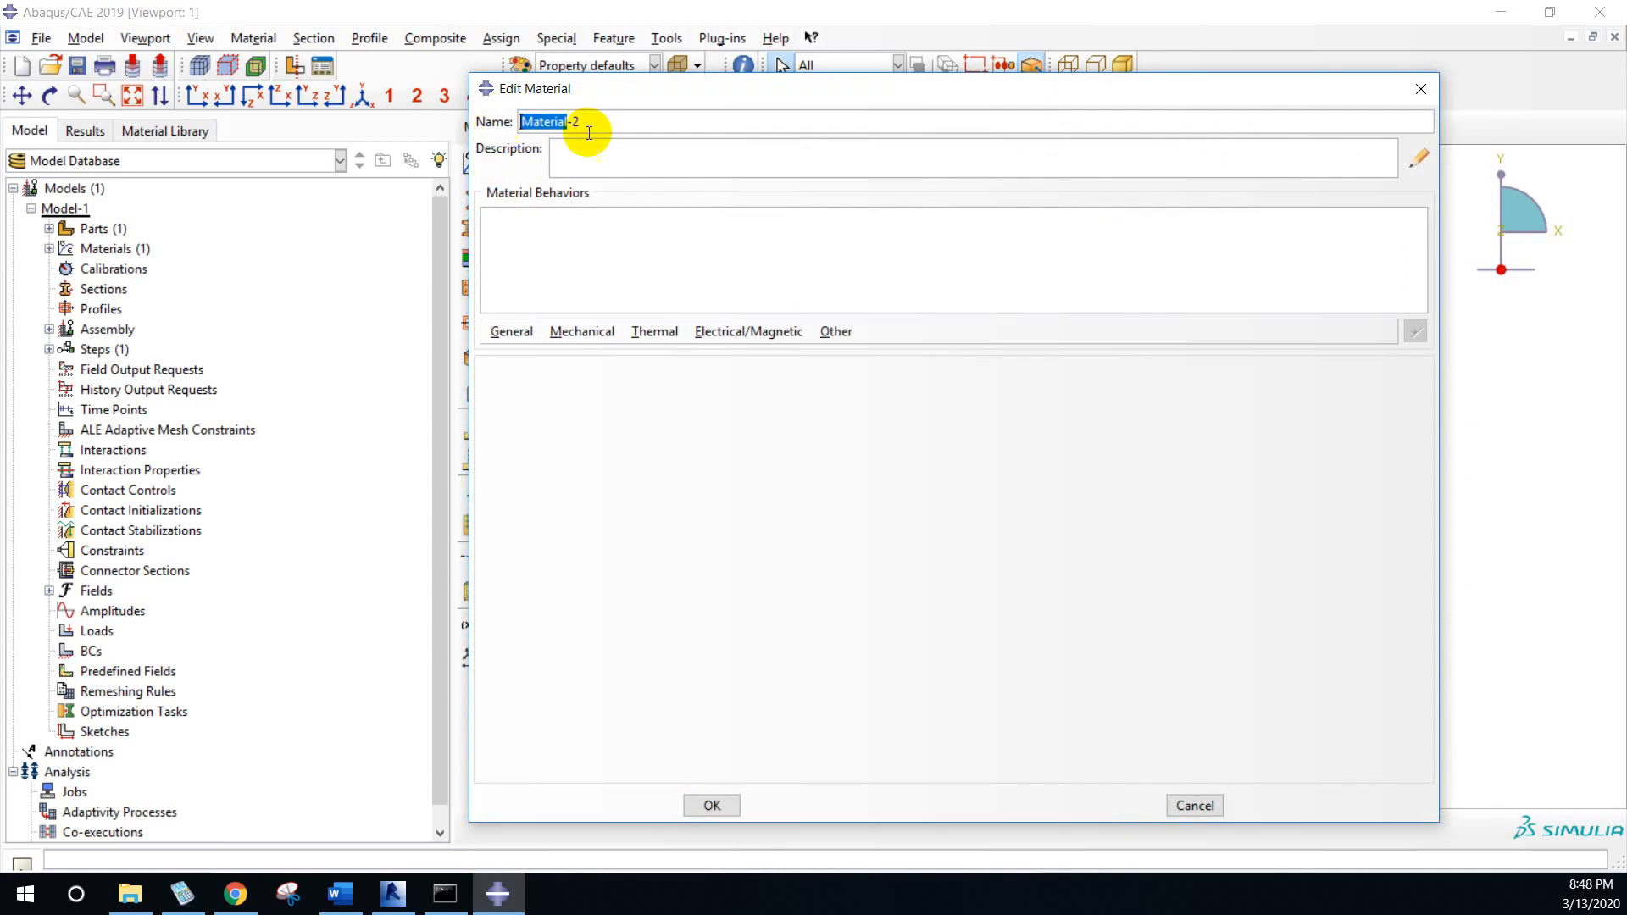
{"action": "left_click_drag", "start_coordinate": [587, 129], "coordinate": [512, 126]}
{"action": "type", "text": "Stee"}
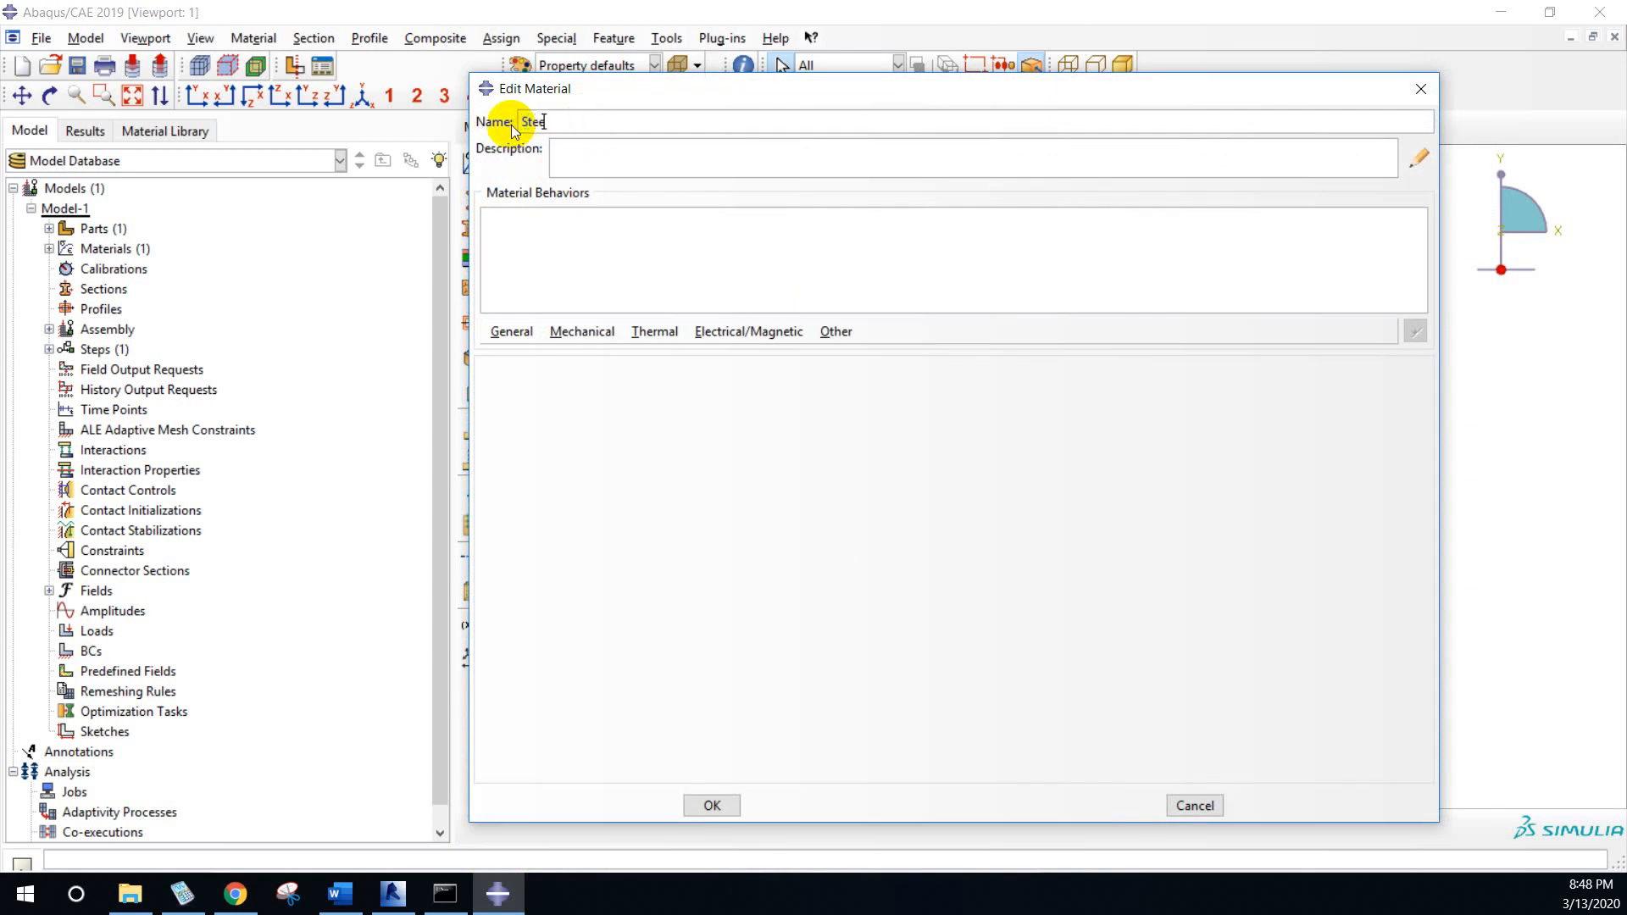
{"action": "type", "text": "l"}
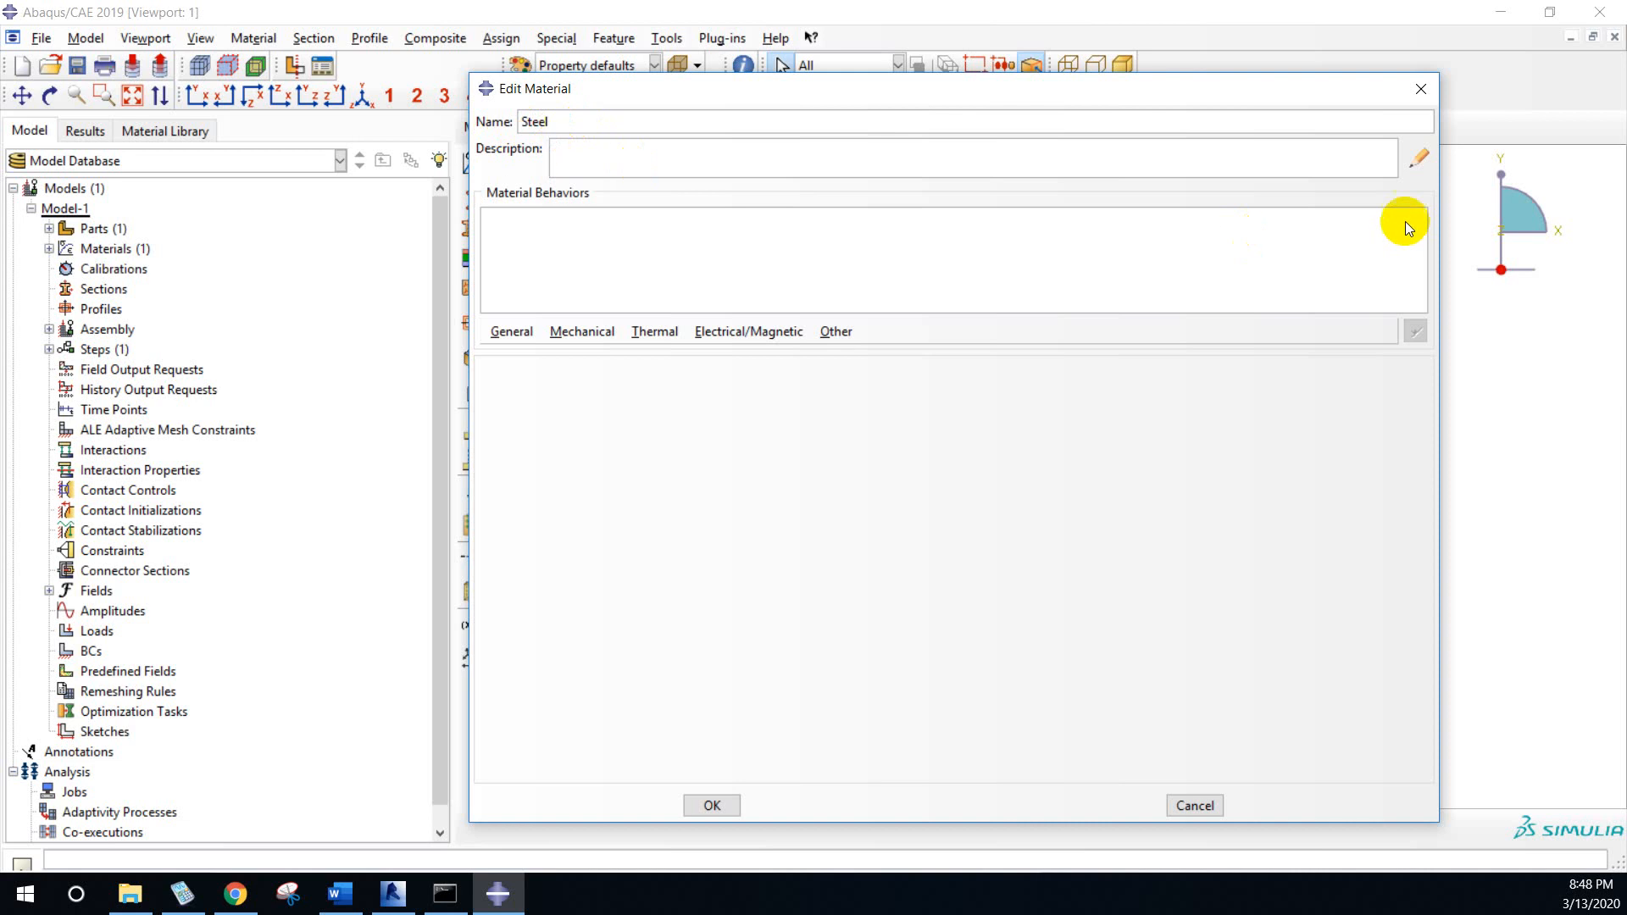
{"action": "left_click", "coordinate": [1413, 170]}
{"action": "type", "text": "U"}
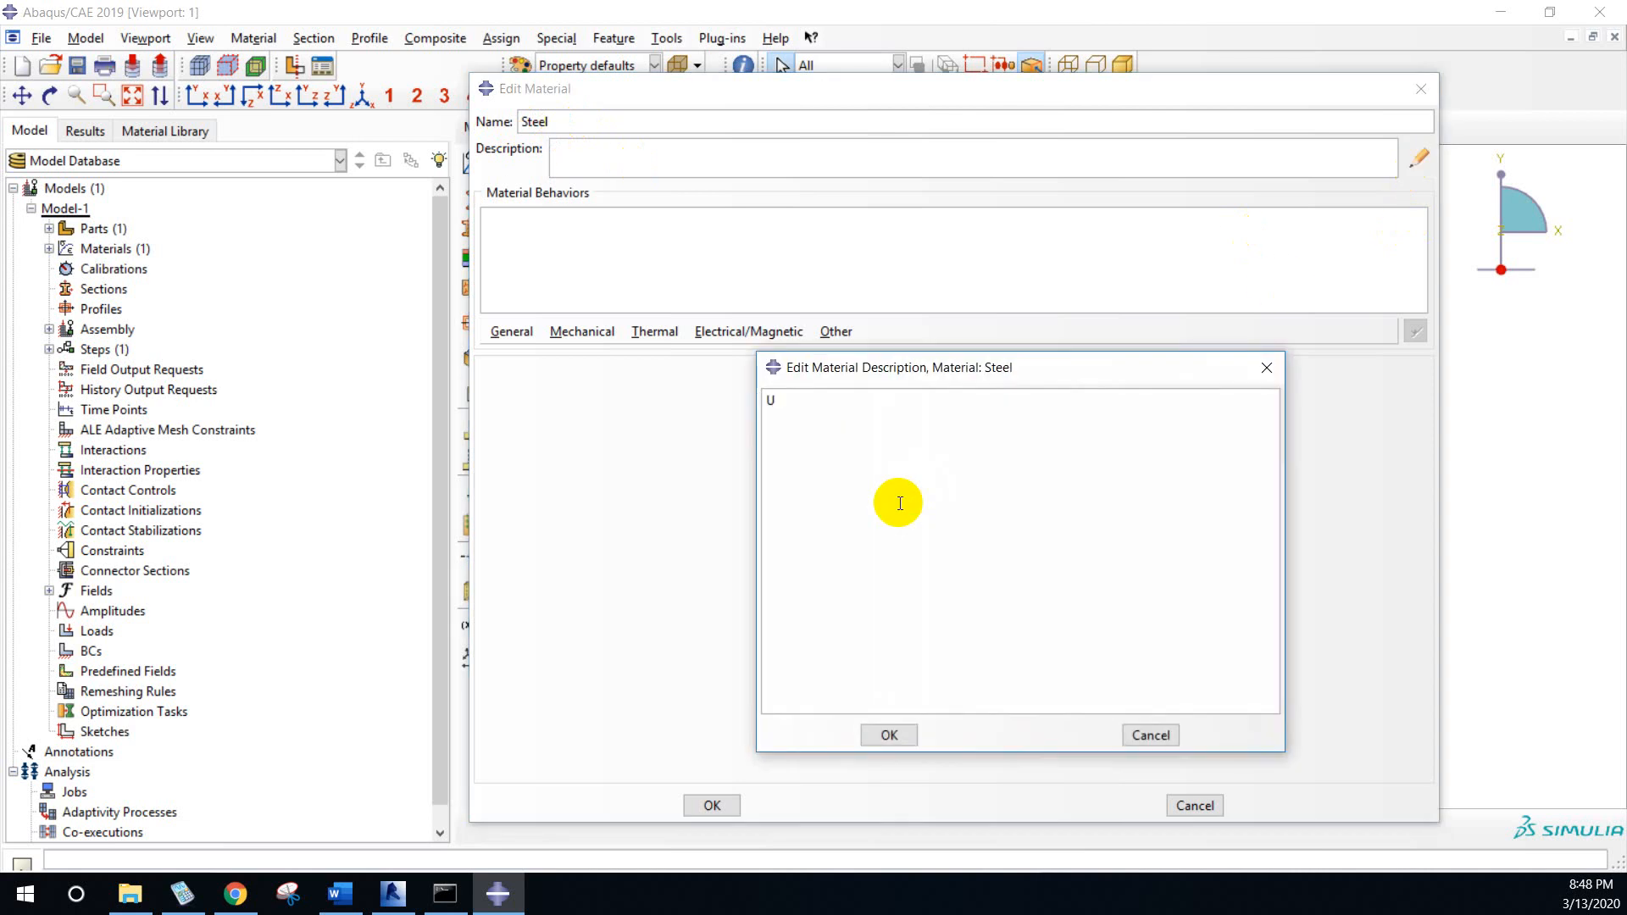
{"action": "type", "text": "nits: N, mm"}
{"action": "left_click", "coordinate": [887, 733]}
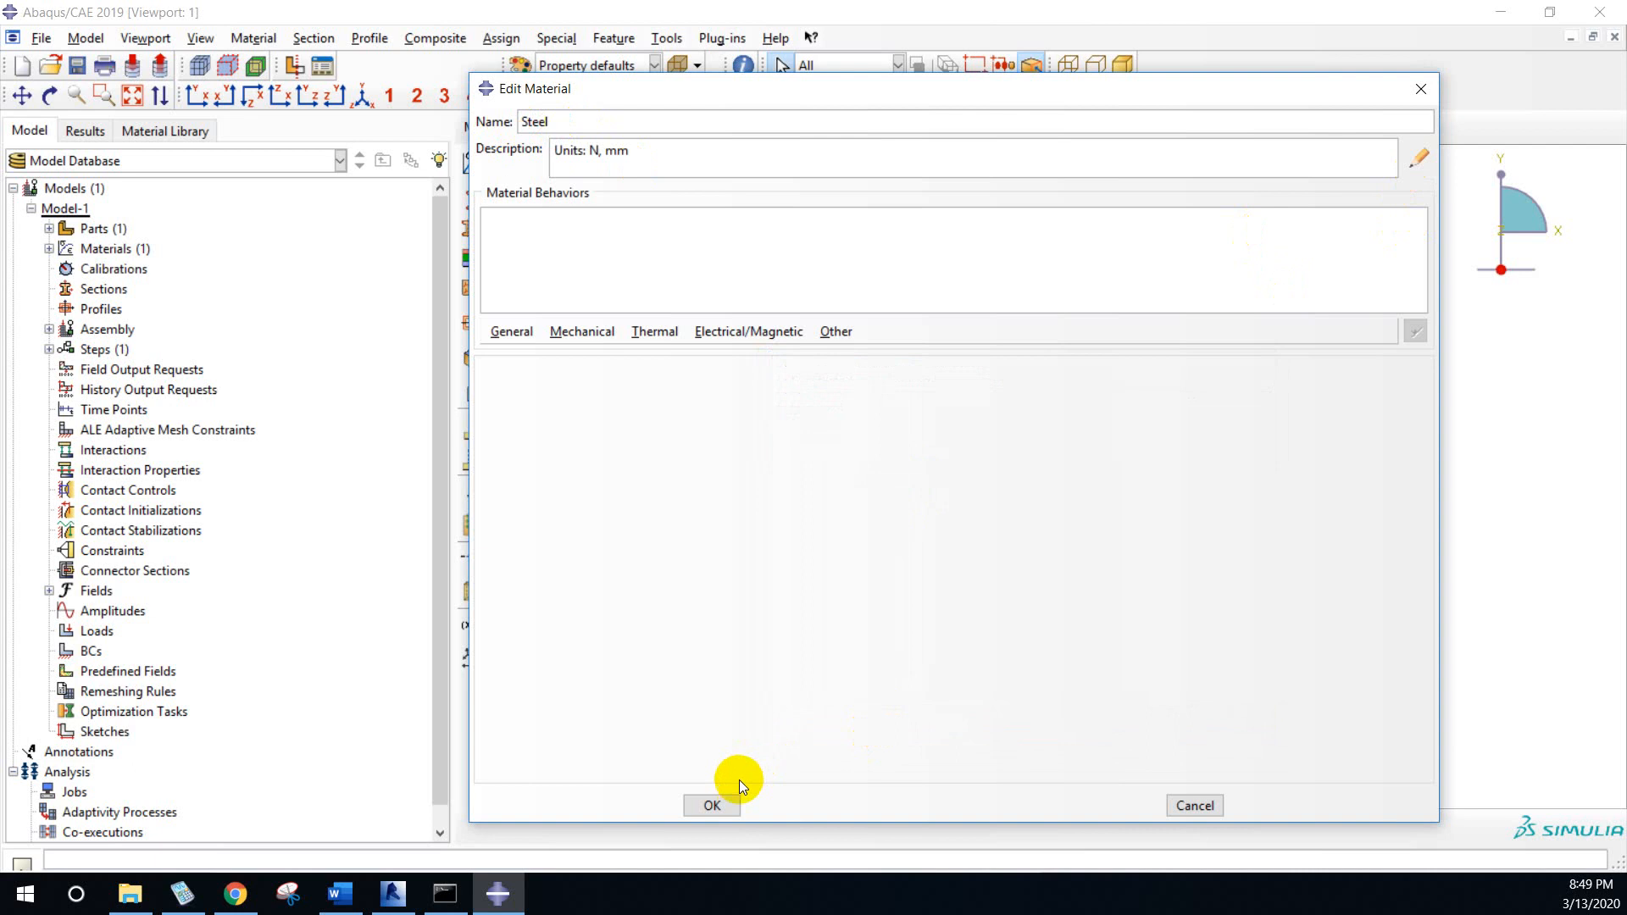
- Add an isotropic Elastic behavior to Steel with Young's modulus 200e3 and Poisson's ratio 0.3, and save the material
{"action": "left_click", "coordinate": [583, 324]}
{"action": "mouse_move", "coordinate": [586, 352]}
{"action": "left_click", "coordinate": [873, 350]}
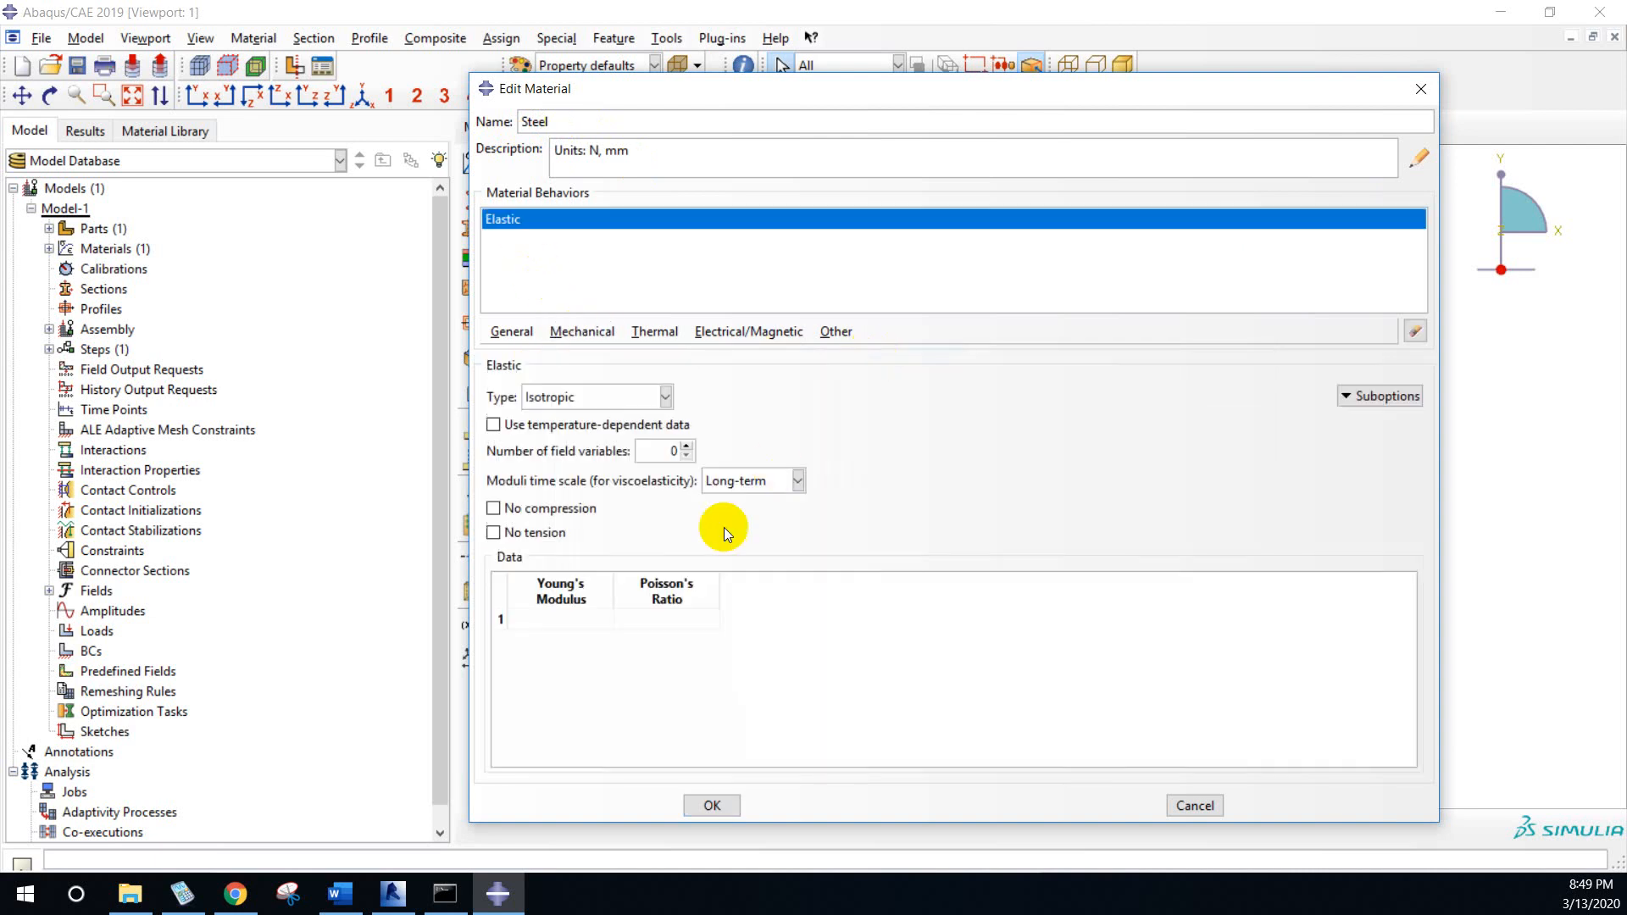
{"action": "left_click", "coordinate": [573, 617]}
{"action": "type", "text": "2"}
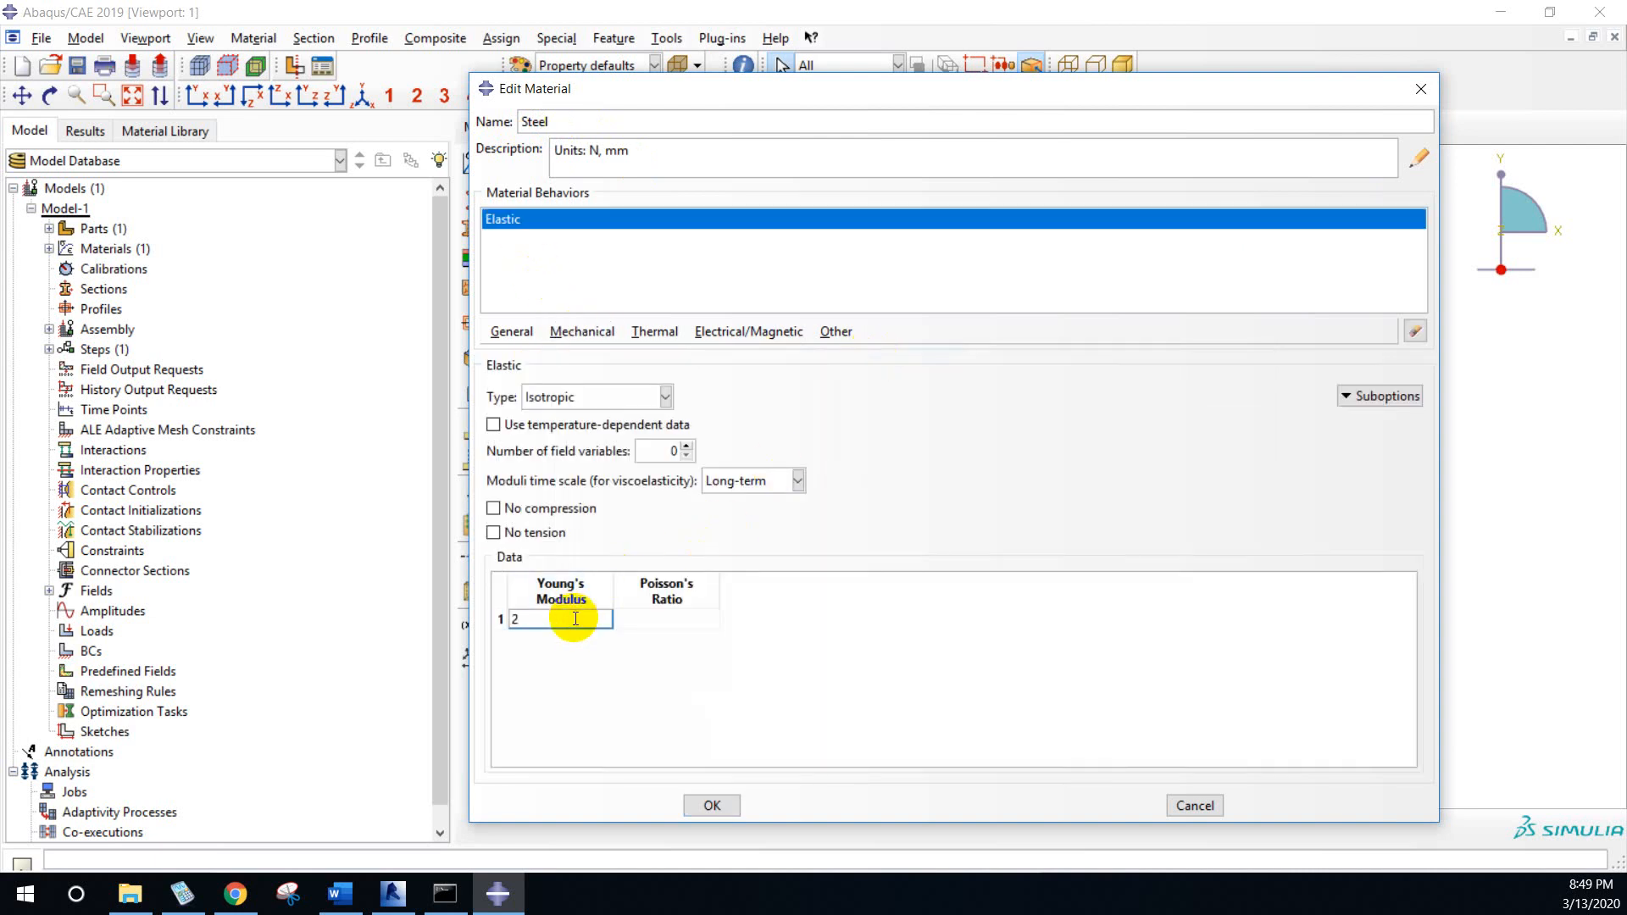
{"action": "type", "text": "00e3"}
{"action": "left_click", "coordinate": [640, 617]}
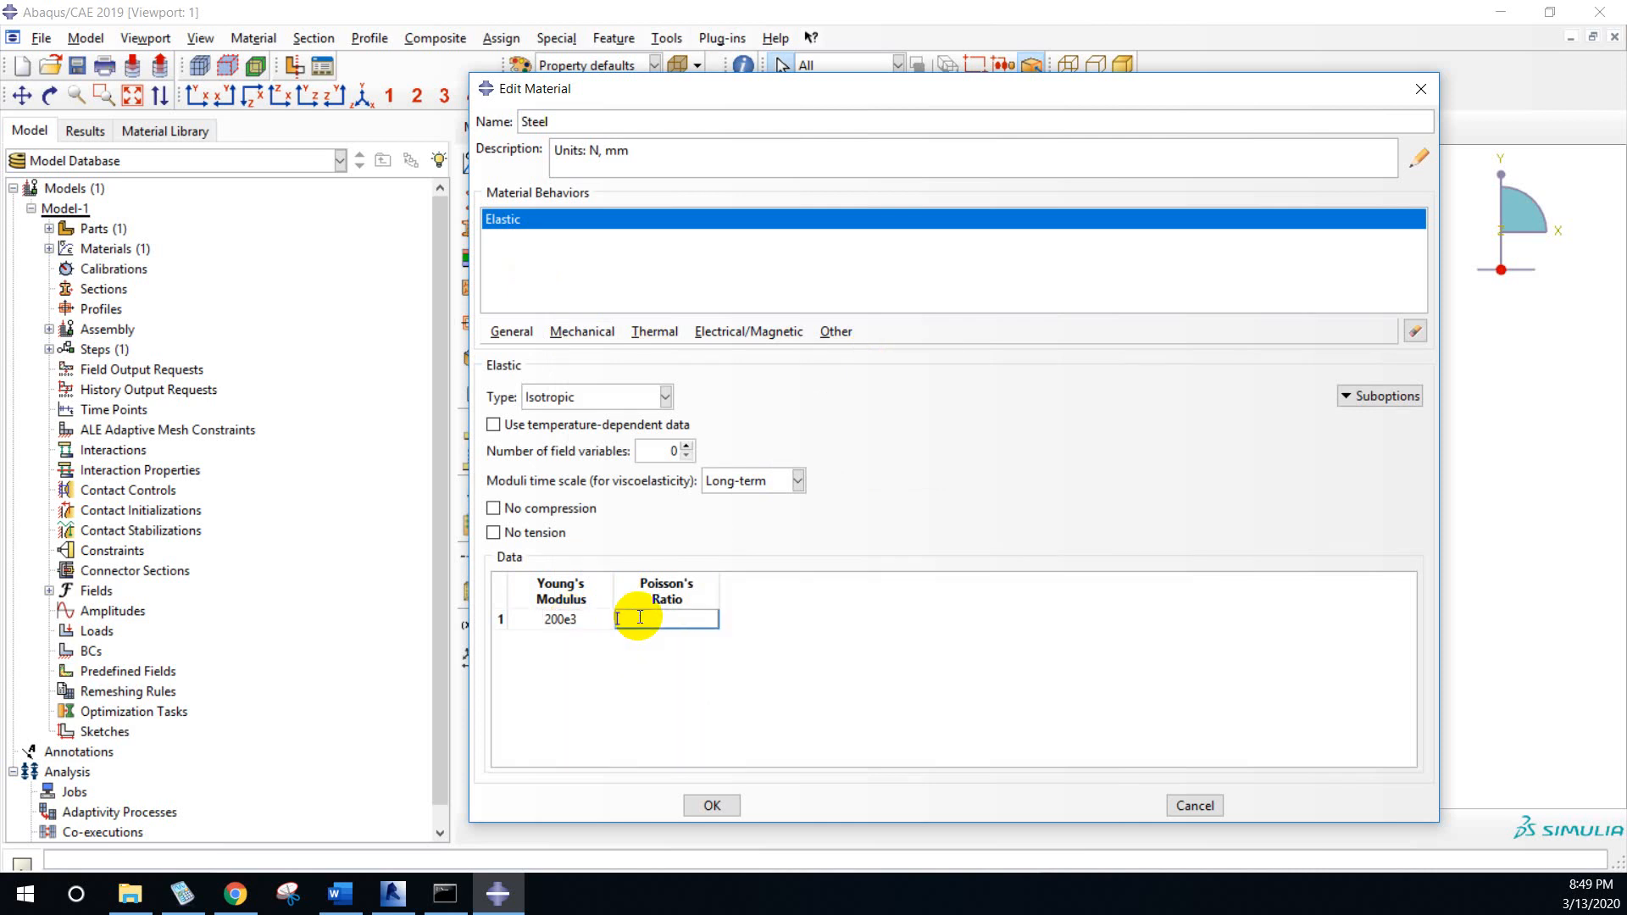
{"action": "type", "text": "0.3"}
{"action": "left_click", "coordinate": [703, 807]}
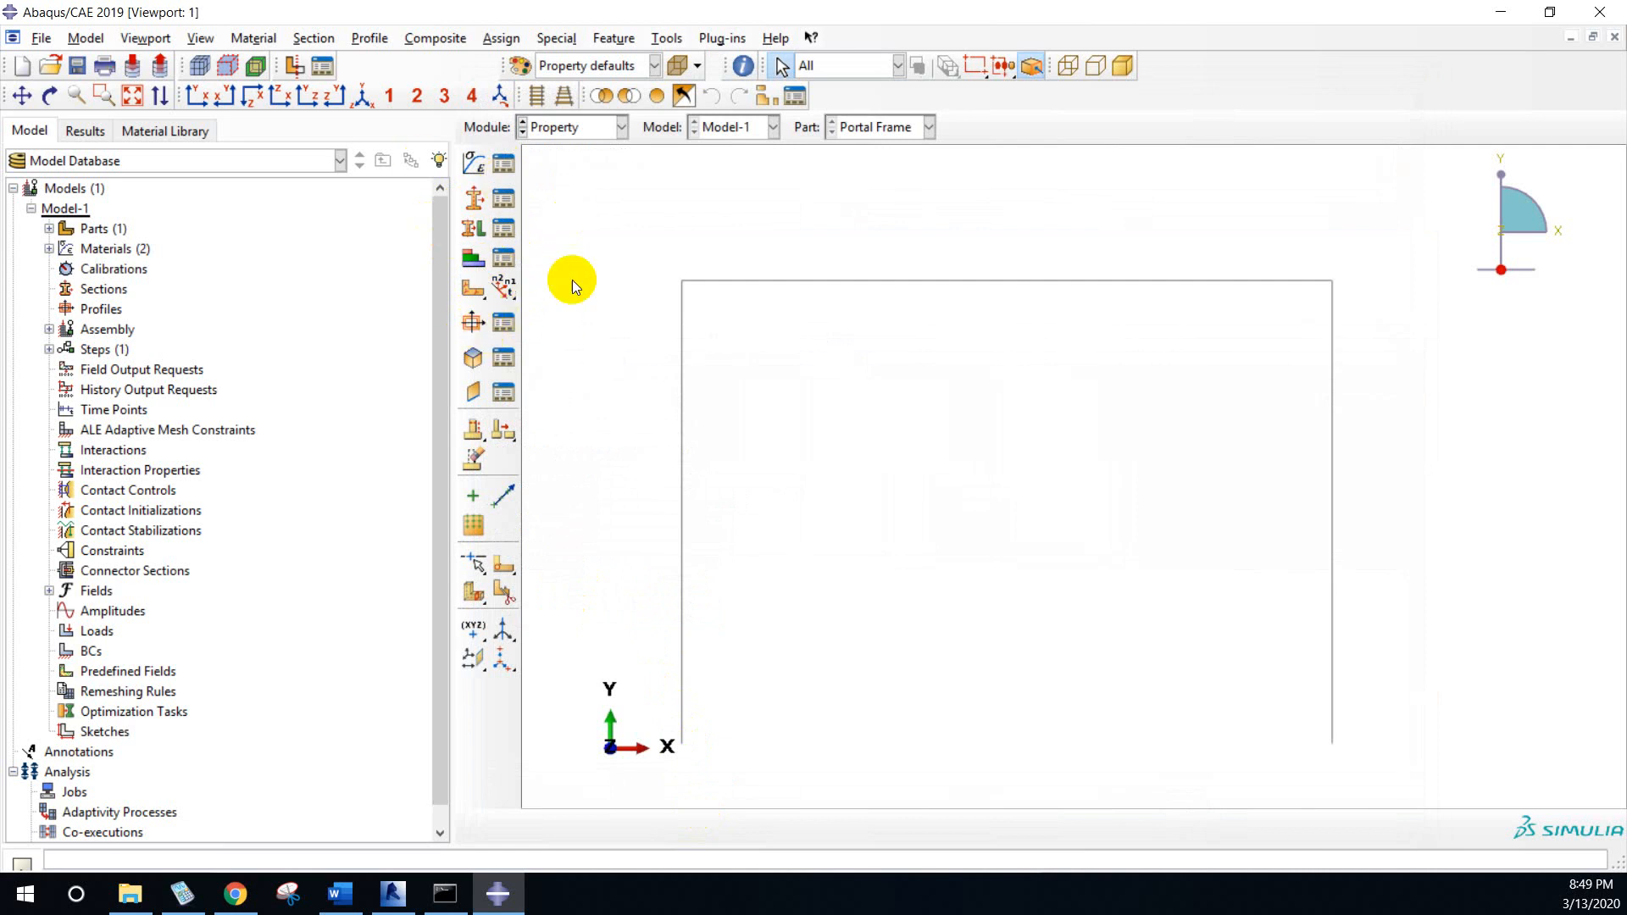
- Start a new I-shaped profile and name it Column_Profile
{"action": "left_click", "coordinate": [473, 323]}
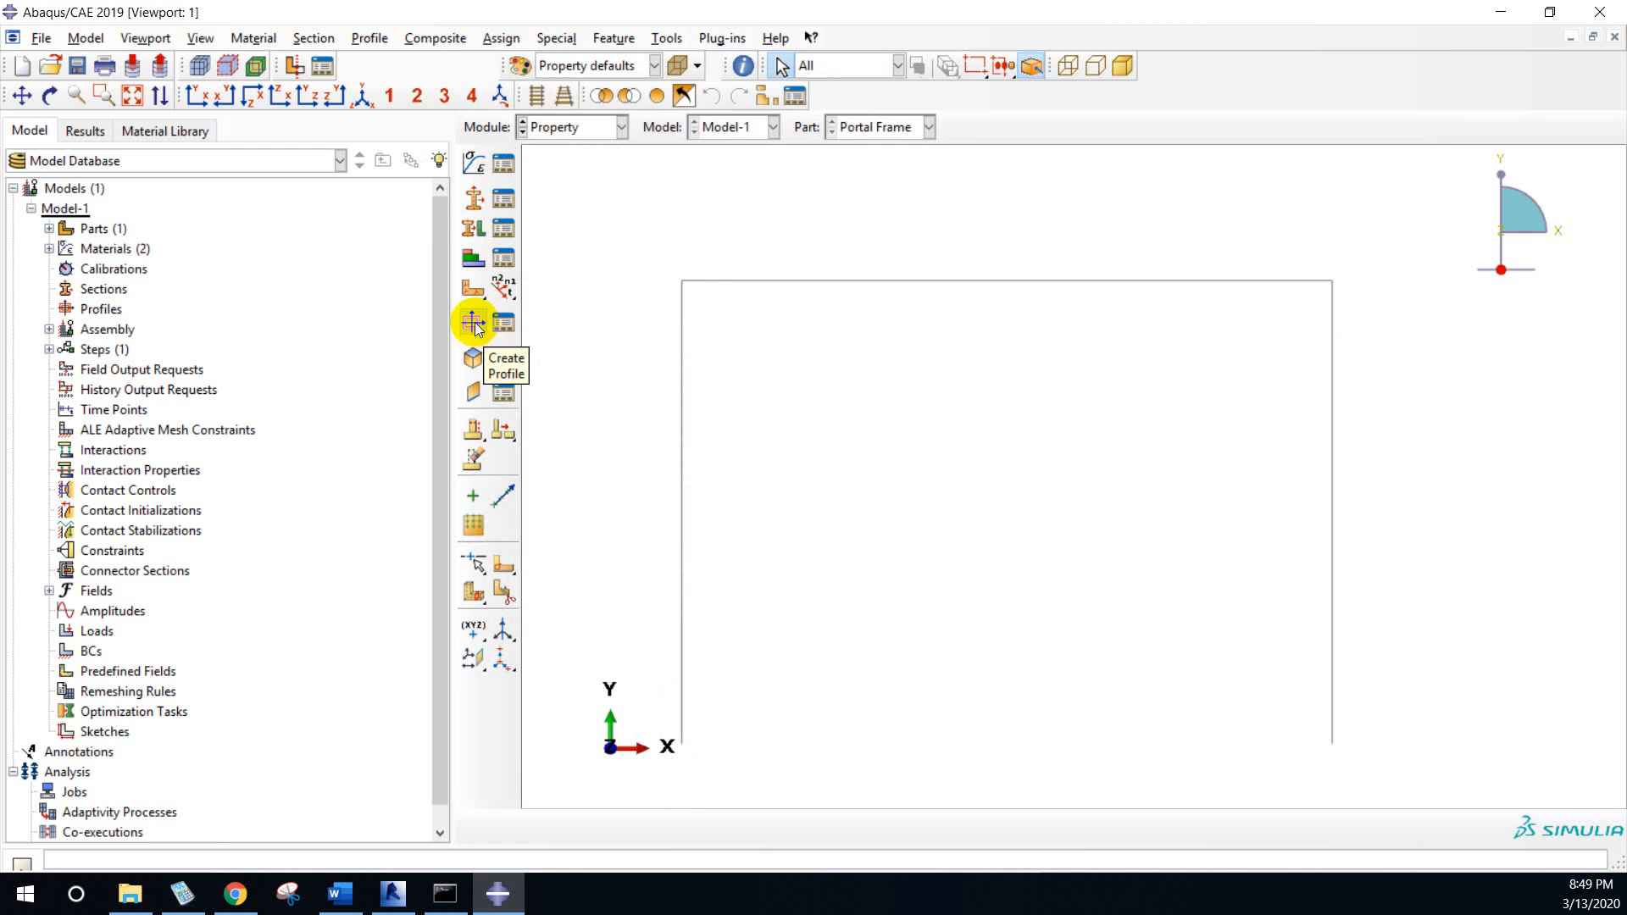
{"action": "left_click_drag", "start_coordinate": [689, 313], "coordinate": [785, 288]}
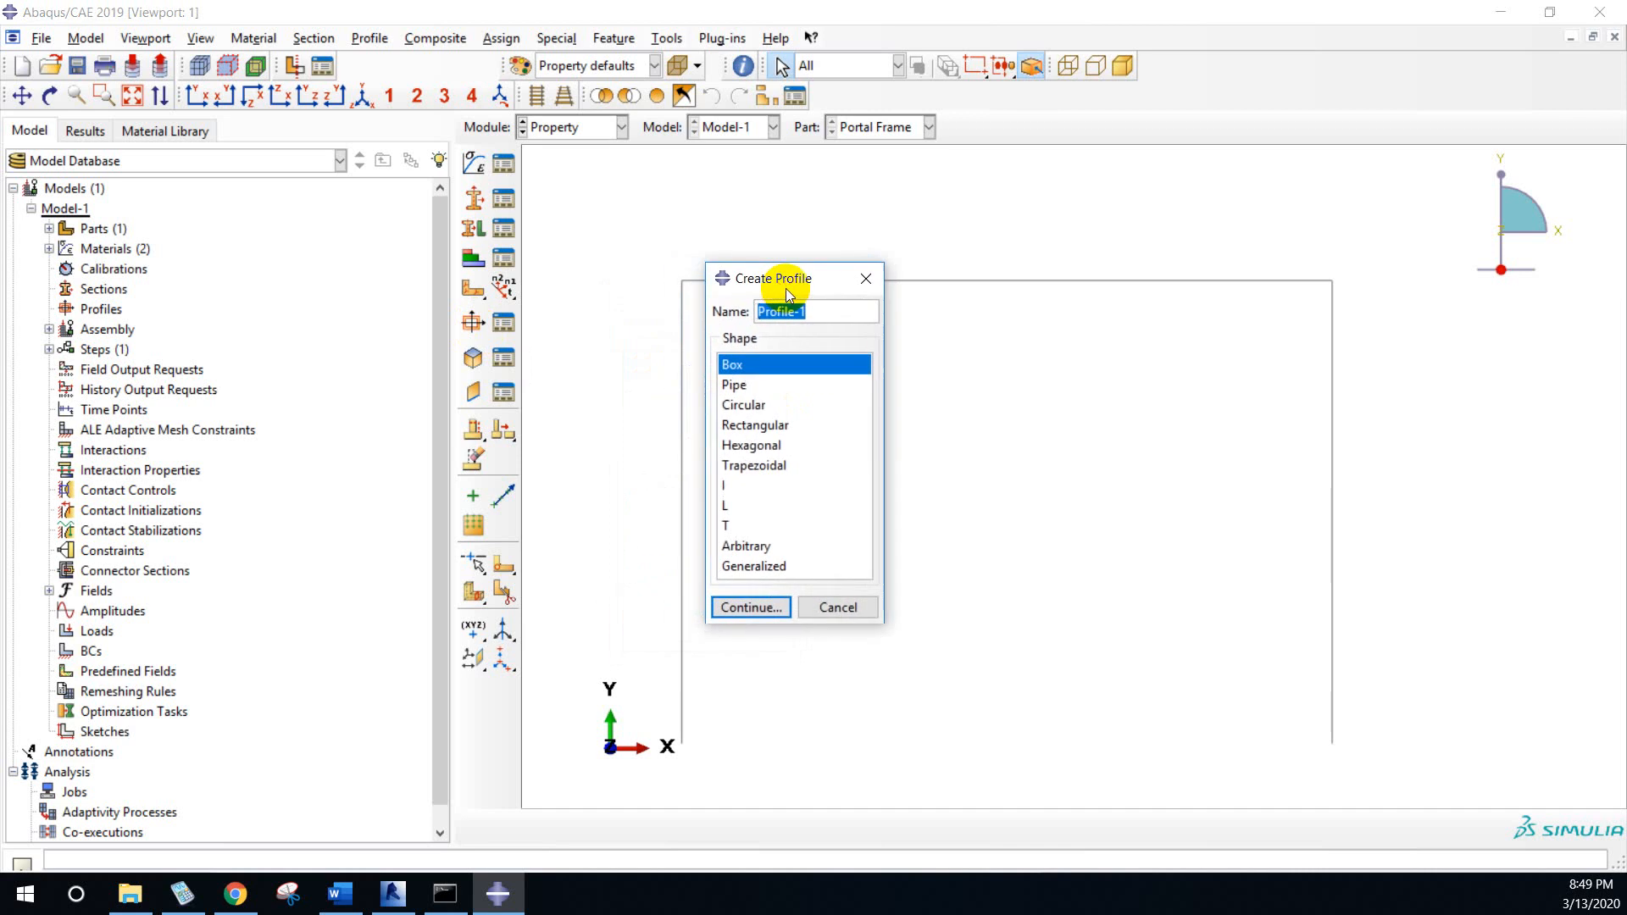
{"action": "left_click", "coordinate": [727, 488]}
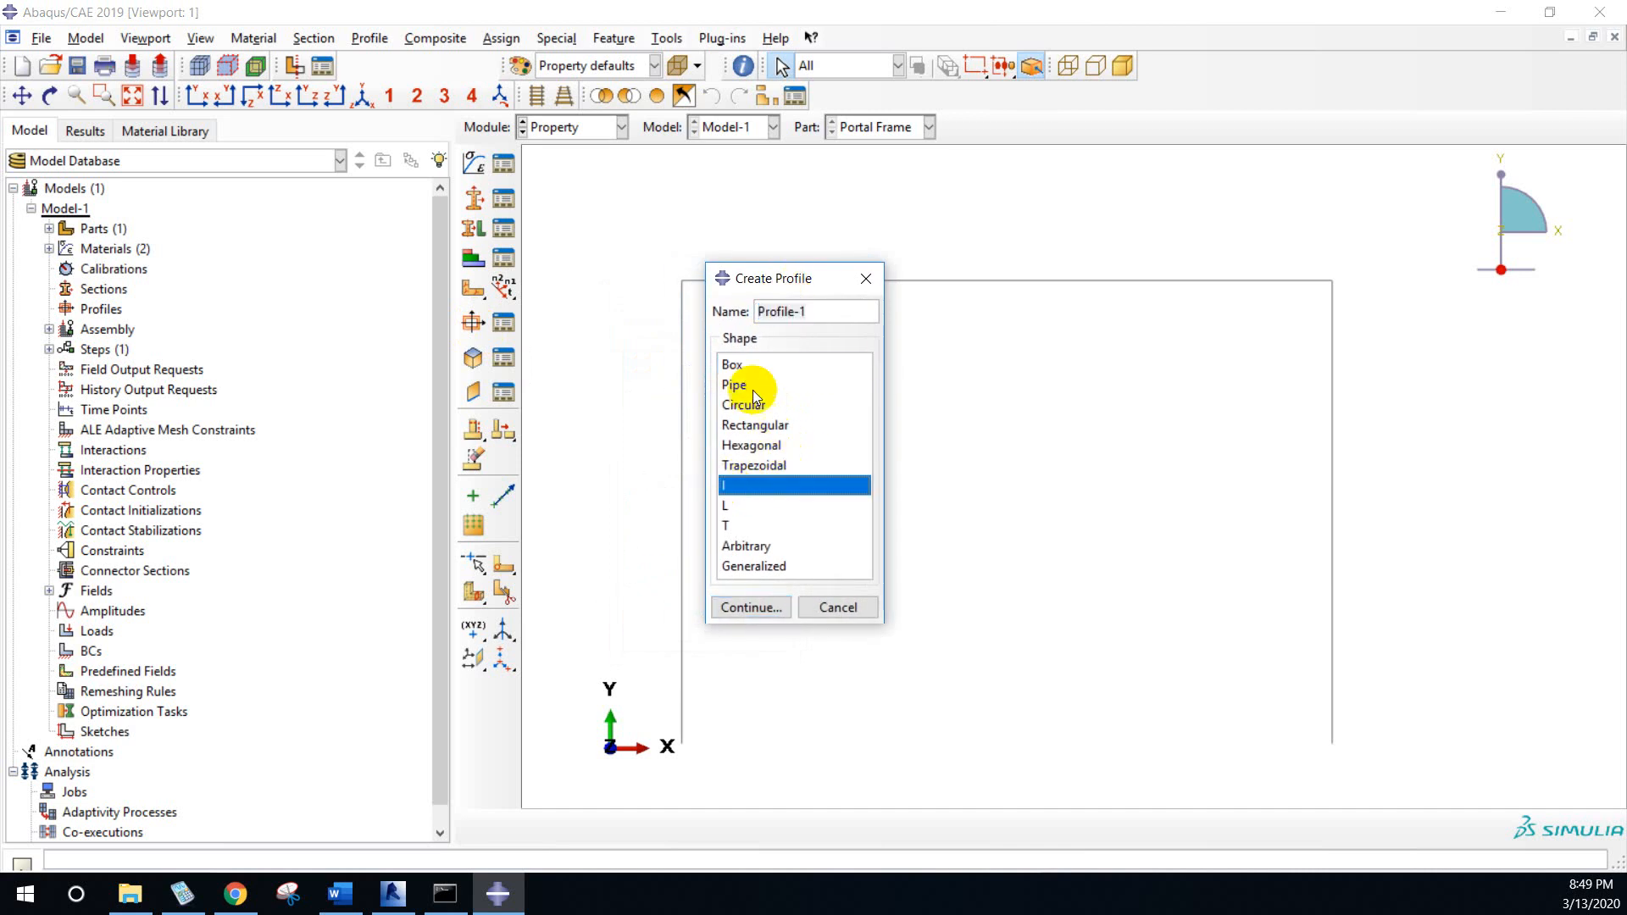
{"action": "left_click", "coordinate": [714, 311]}
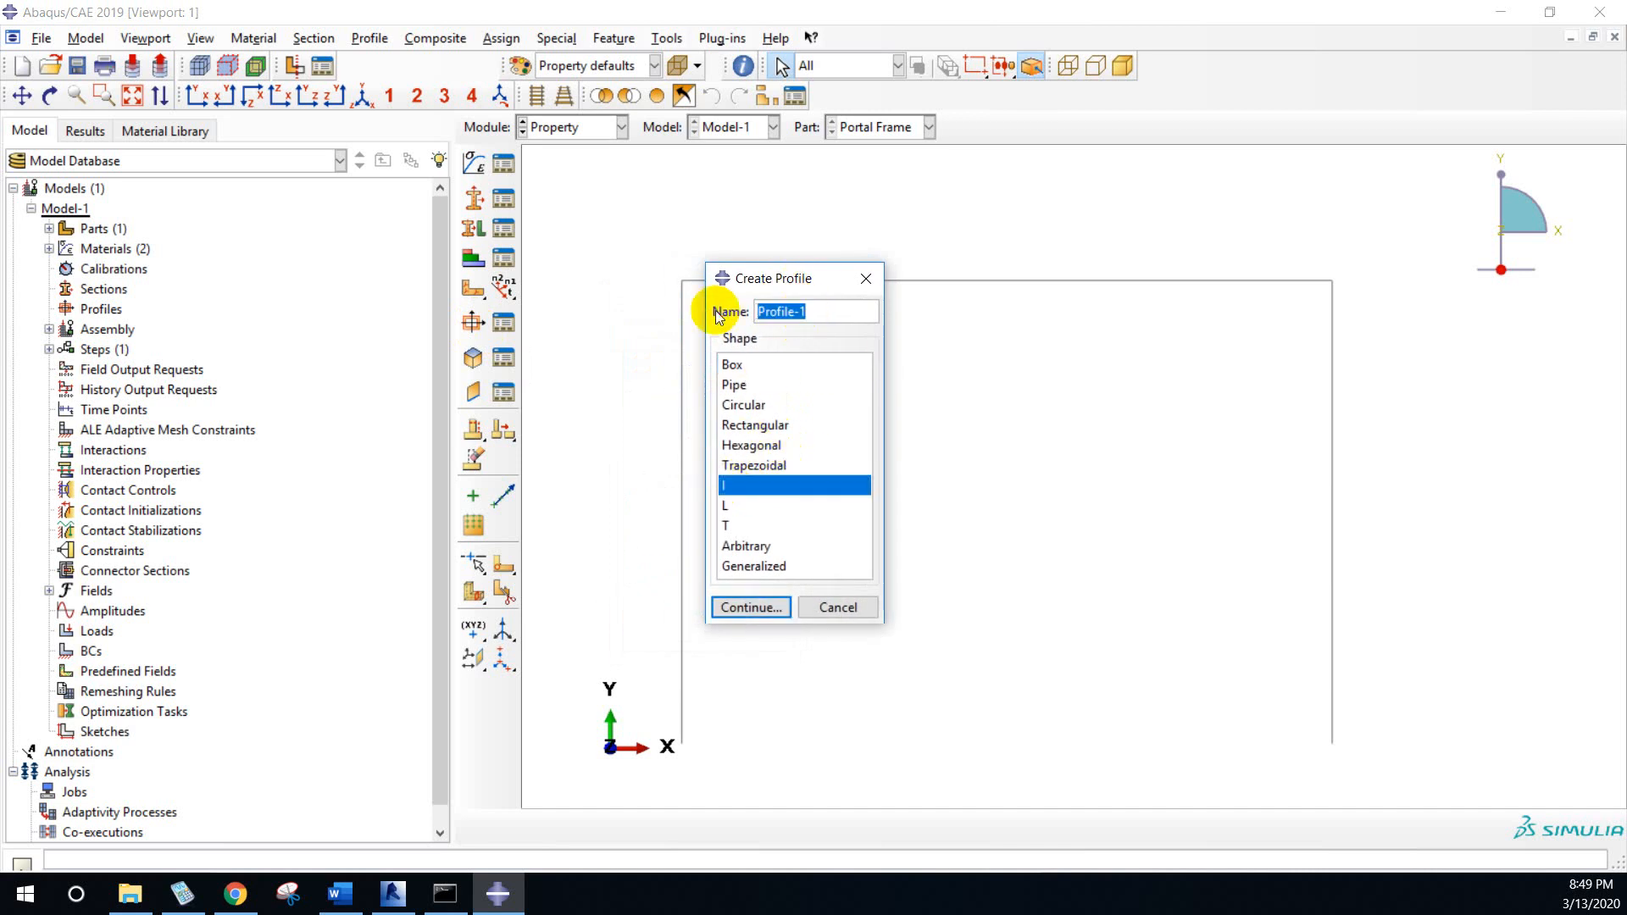
{"action": "left_click", "coordinate": [831, 310]}
{"action": "key", "text": "BackSpace"}
{"action": "key", "text": "BackSpace"}
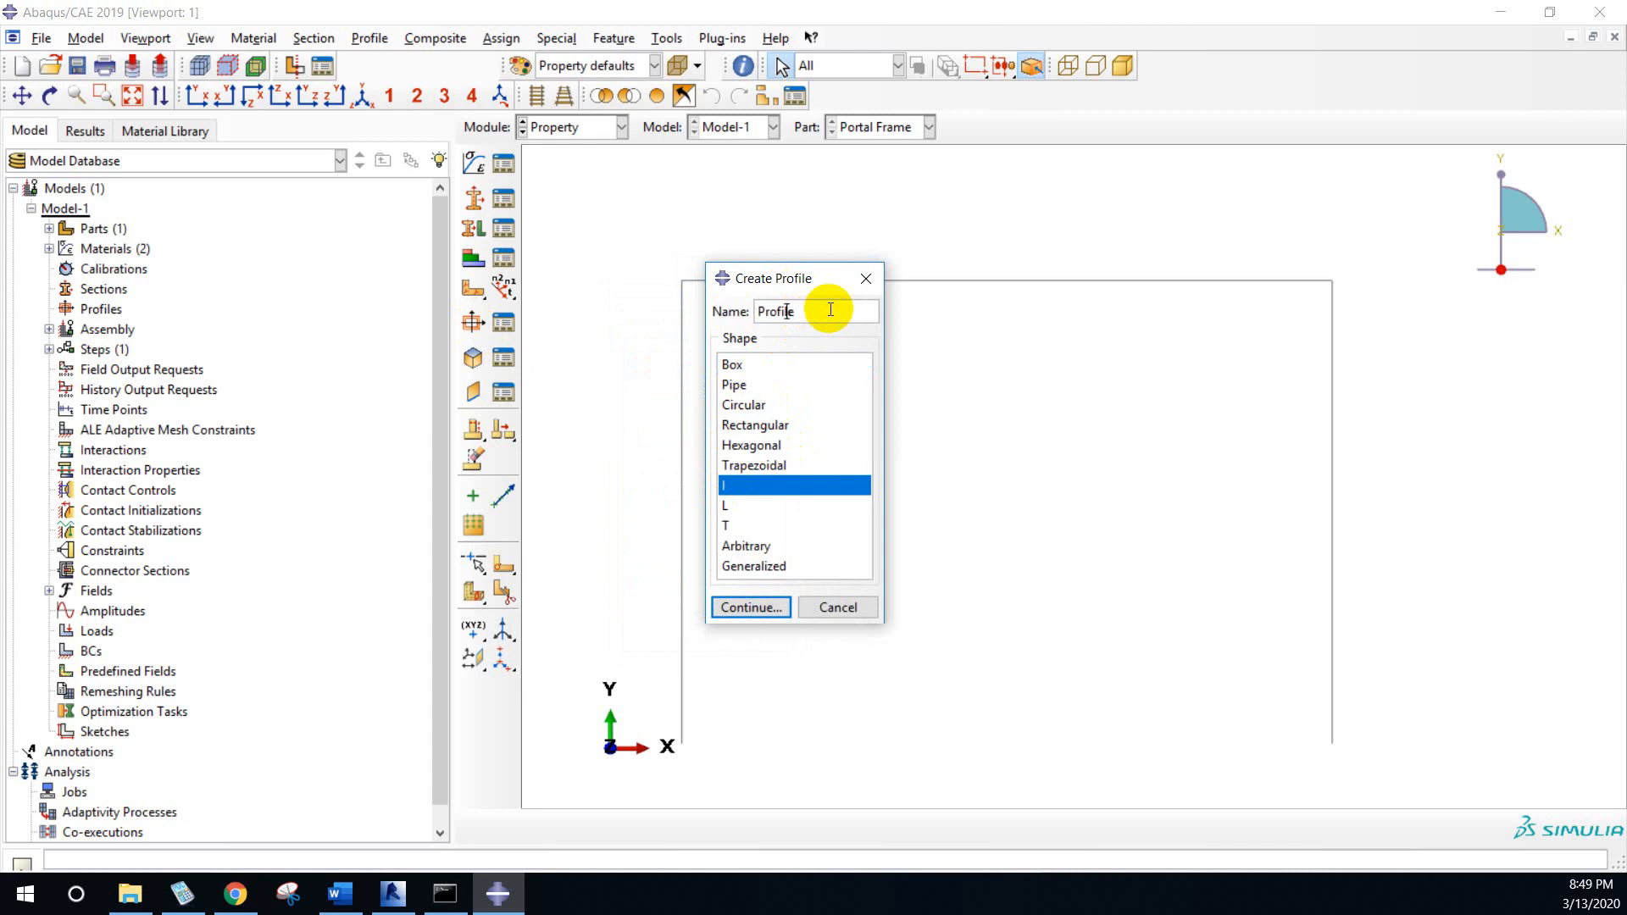
{"action": "key", "text": "Left"}
{"action": "key", "text": "Left"}
{"action": "key", "text": "Left"}
{"action": "key", "text": "Left"}
{"action": "key", "text": "Left"}
{"action": "type", "text": "Column"}
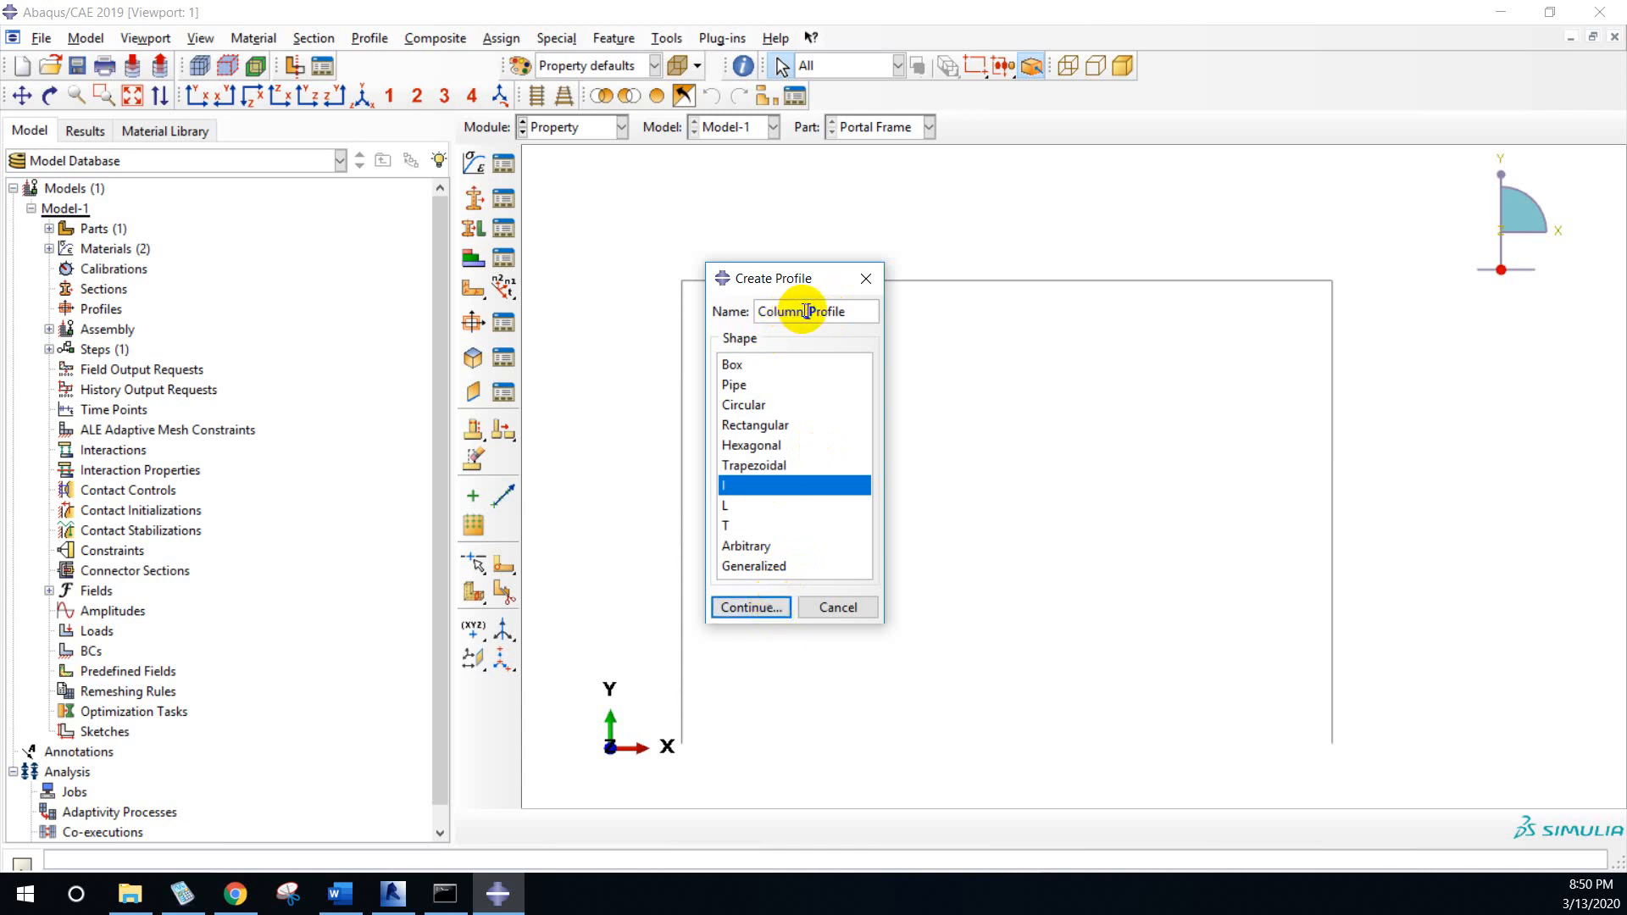
- Check the column section label in the Revit elevation, name the new I-shaped profile HEA300_Profile, and continue to its dimensions
{"action": "double_click", "coordinate": [790, 311]}
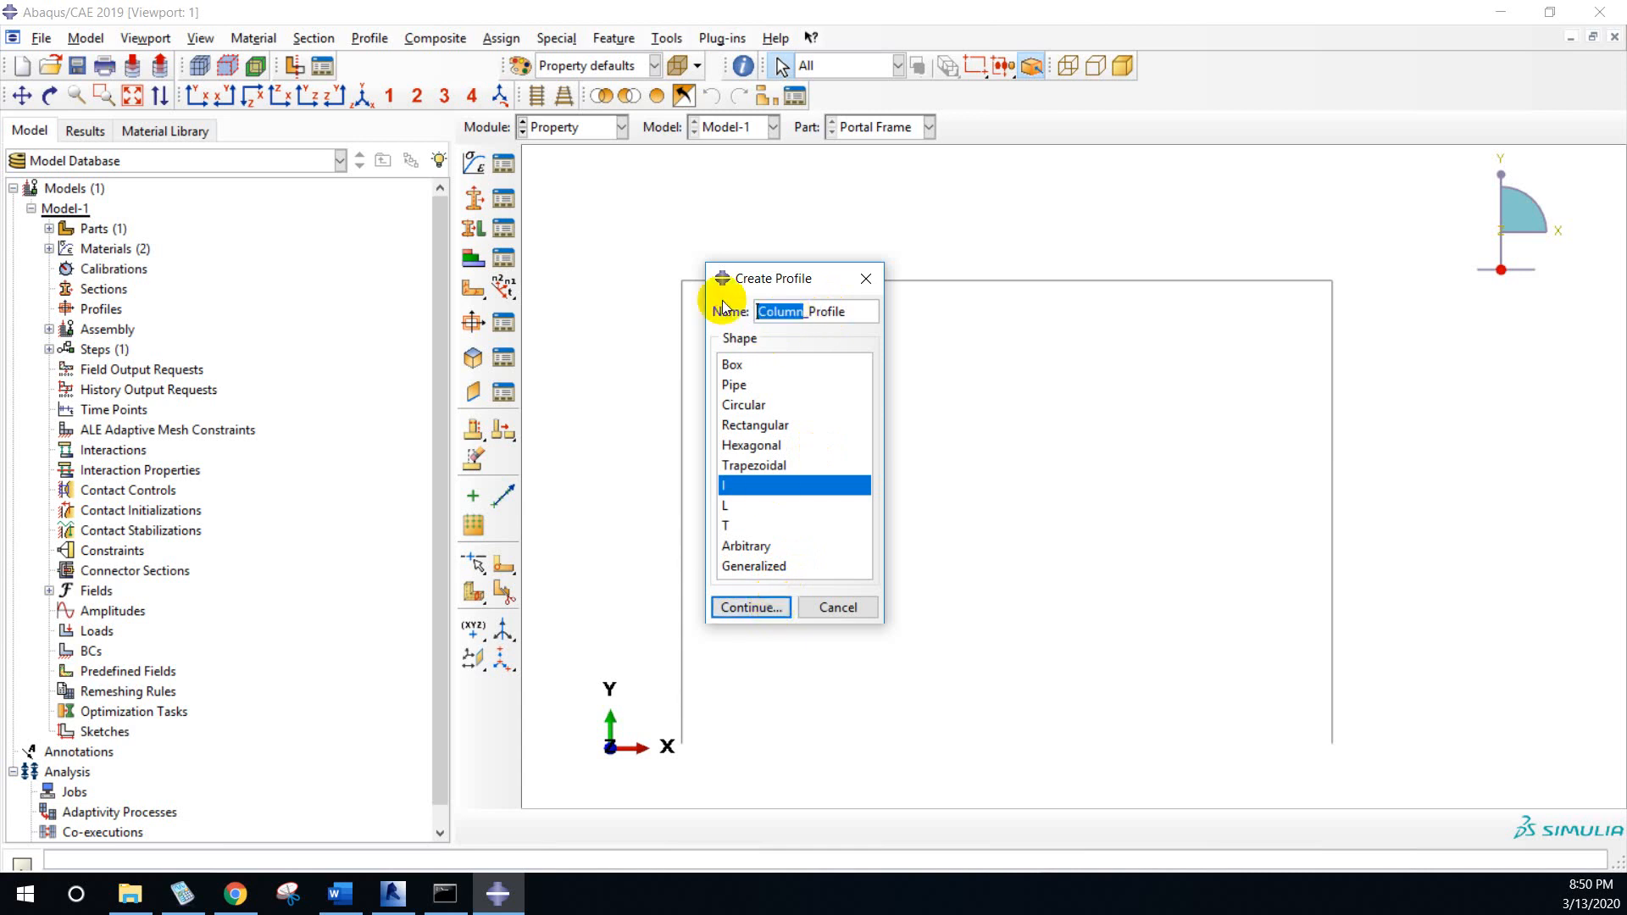
{"action": "type", "text": "H"}
{"action": "left_click", "coordinate": [390, 891]}
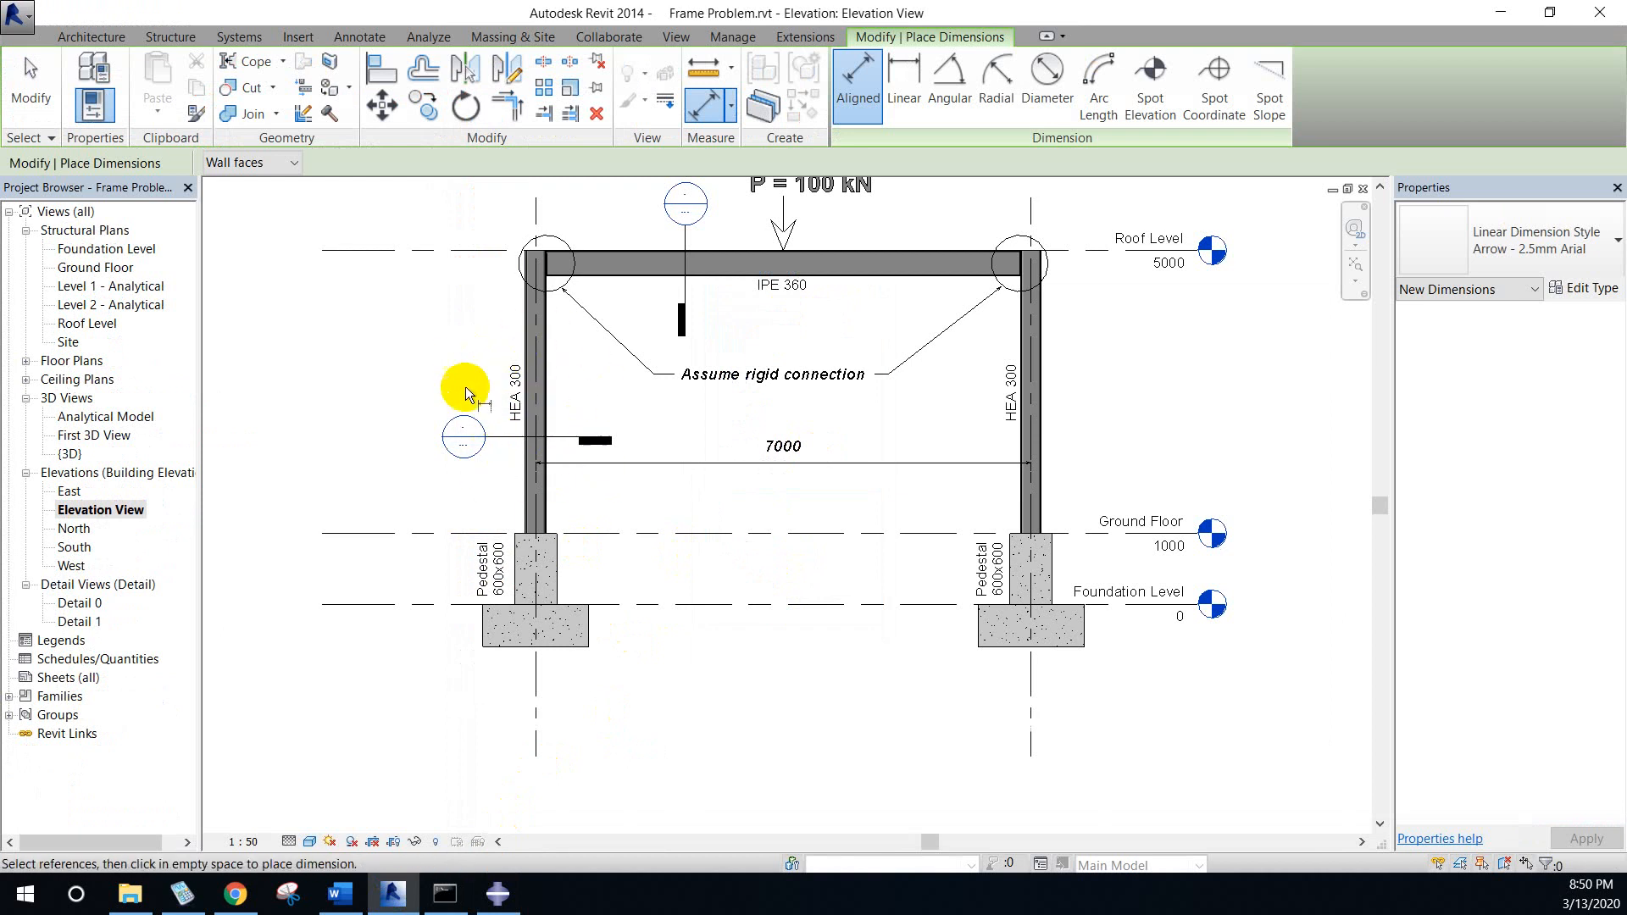
{"action": "scroll", "coordinate": [506, 385], "scroll_direction": "up", "scroll_amount": 3}
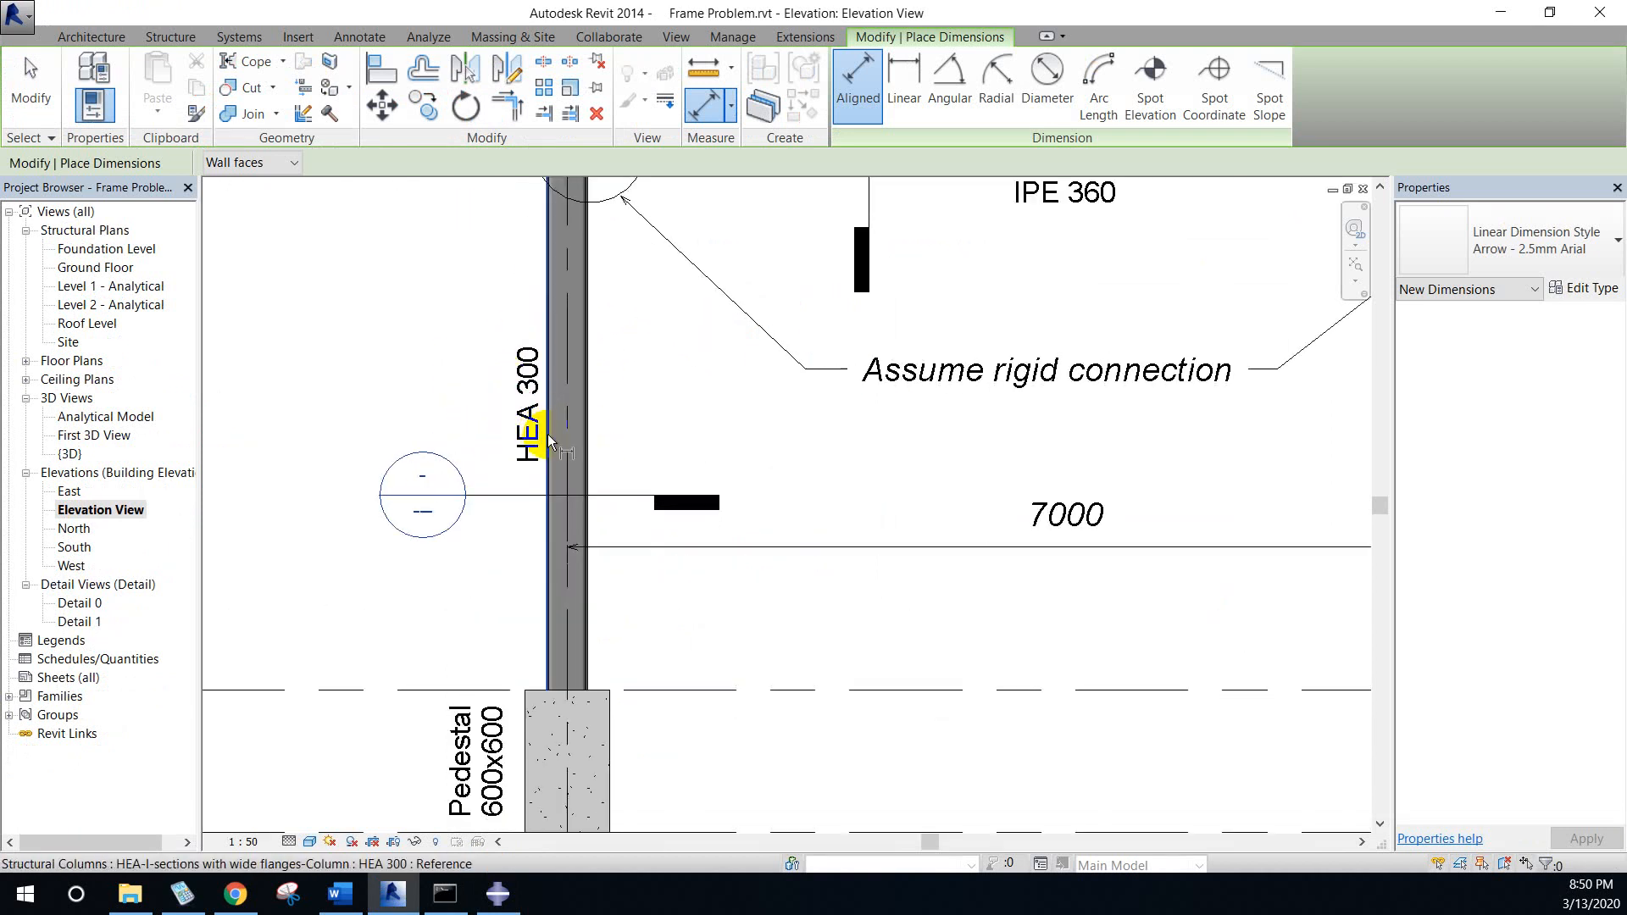
{"action": "scroll", "coordinate": [678, 441], "scroll_direction": "down", "scroll_amount": 1}
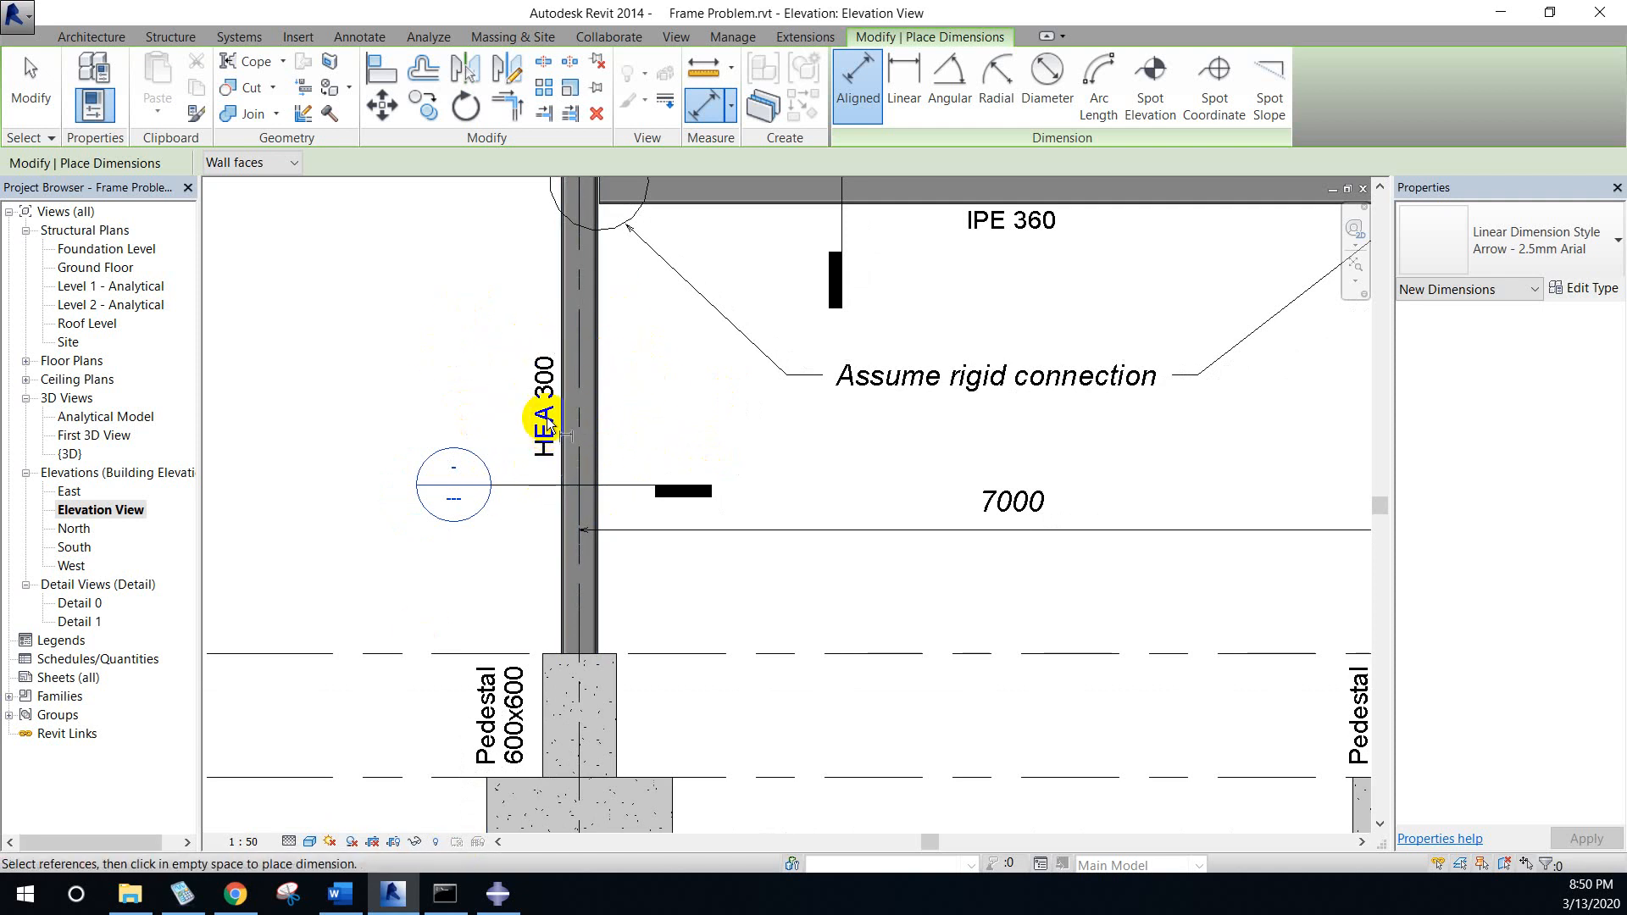
{"action": "left_click", "coordinate": [519, 897]}
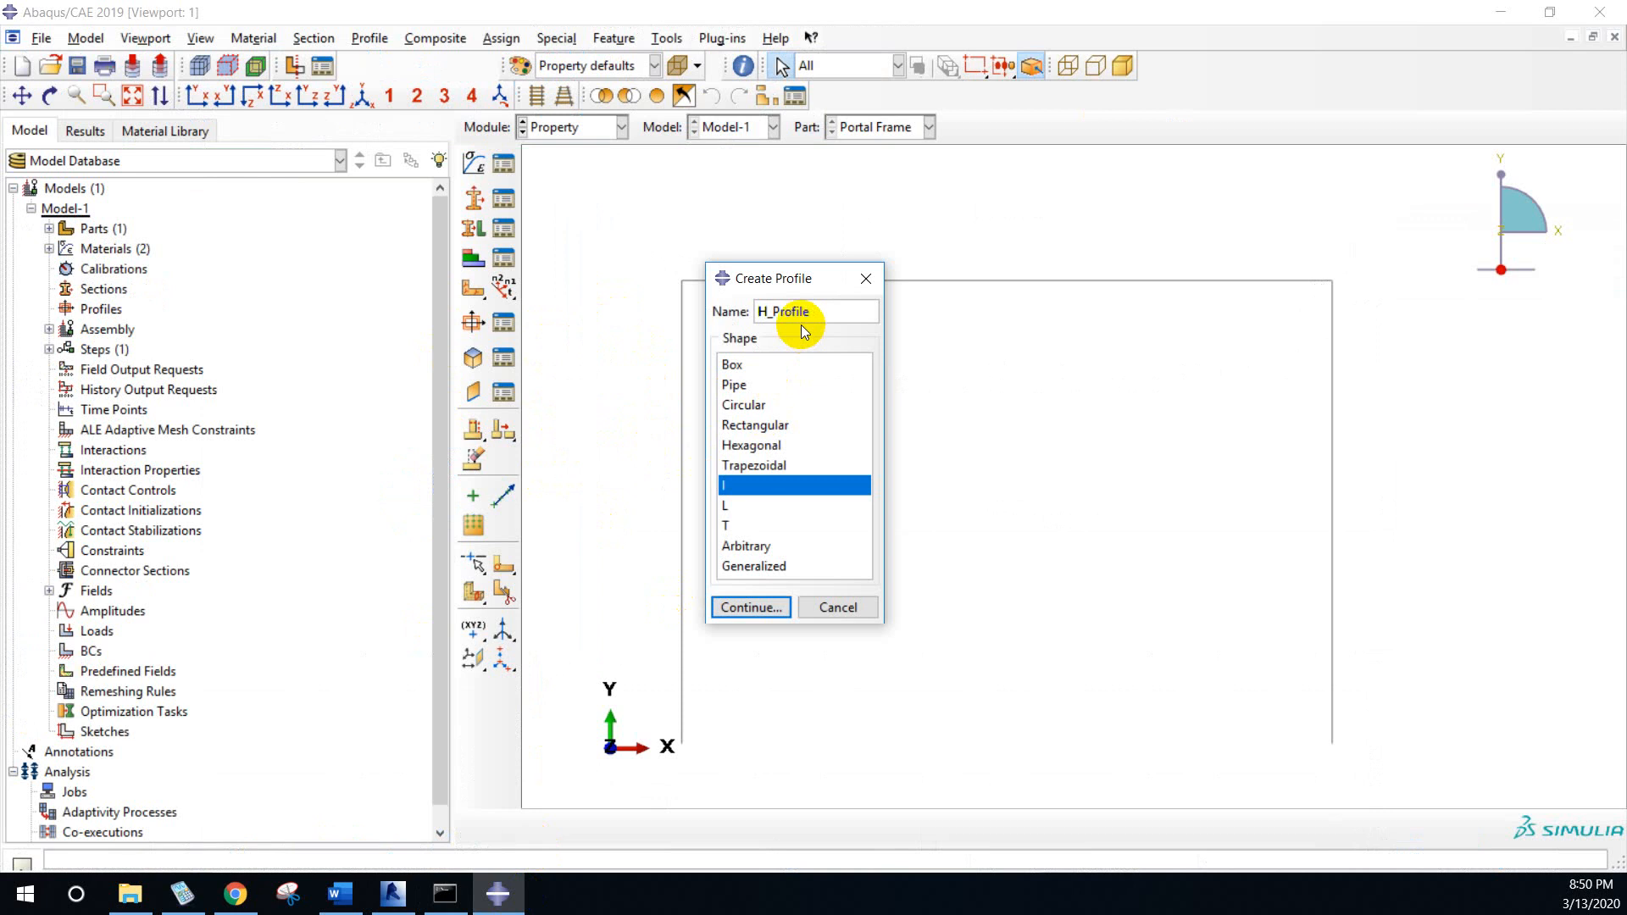
{"action": "type", "text": "EA300"}
{"action": "left_click", "coordinate": [749, 607]}
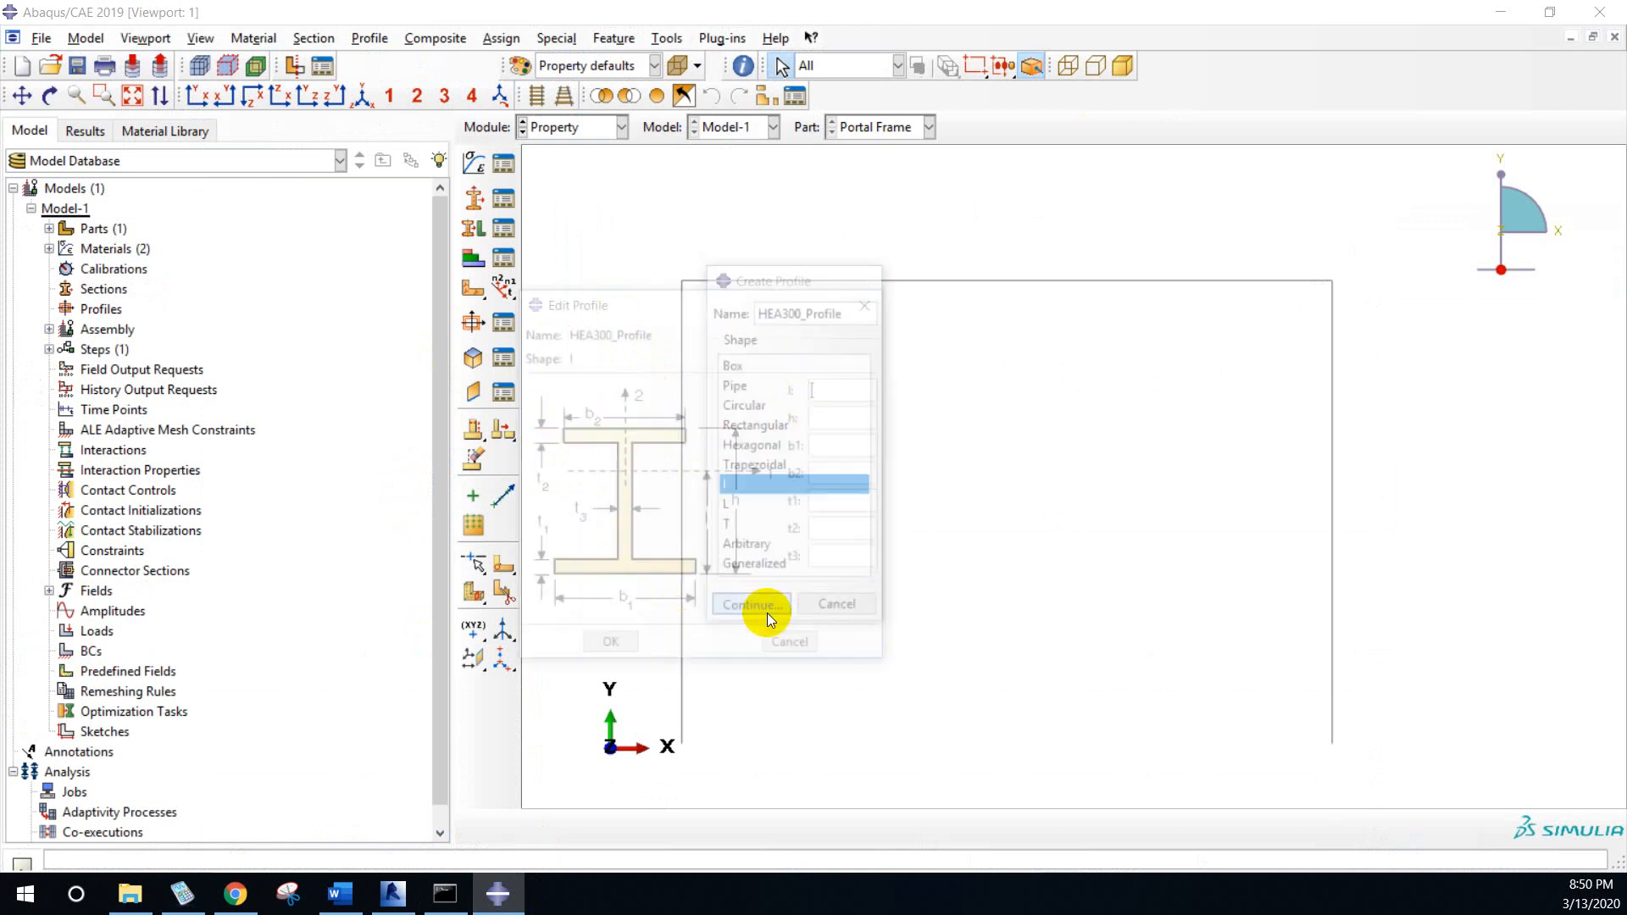
- Set the profile's overall height h to 360 and its origin distance l to 180
{"action": "left_click", "coordinate": [339, 894]}
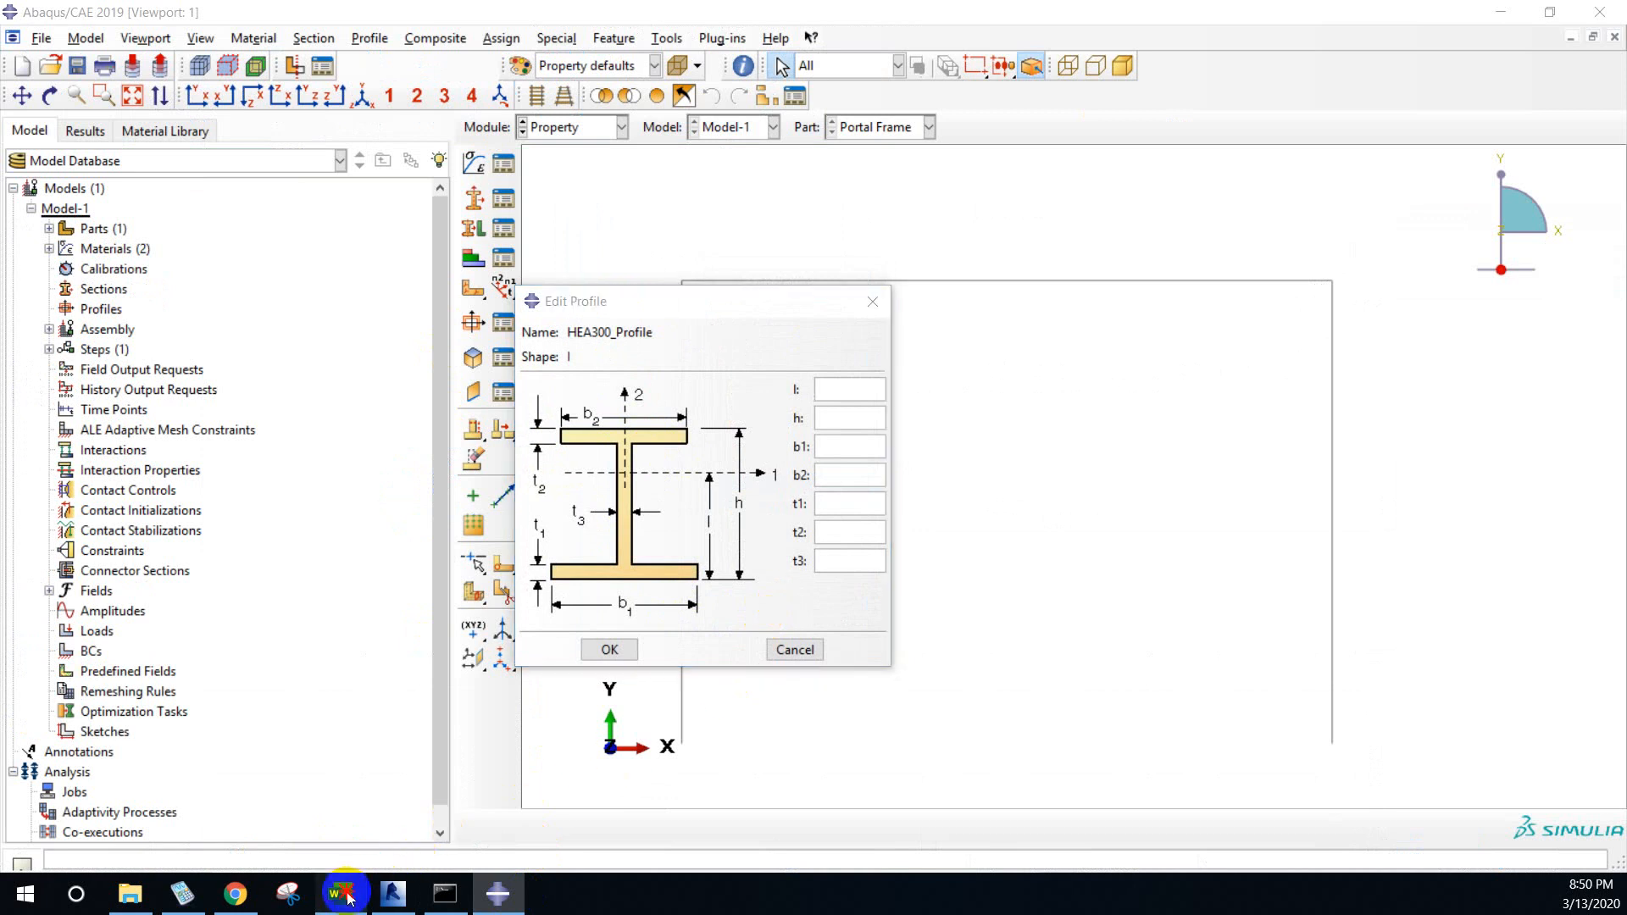
{"action": "left_click_drag", "start_coordinate": [796, 21], "coordinate": [805, 0]}
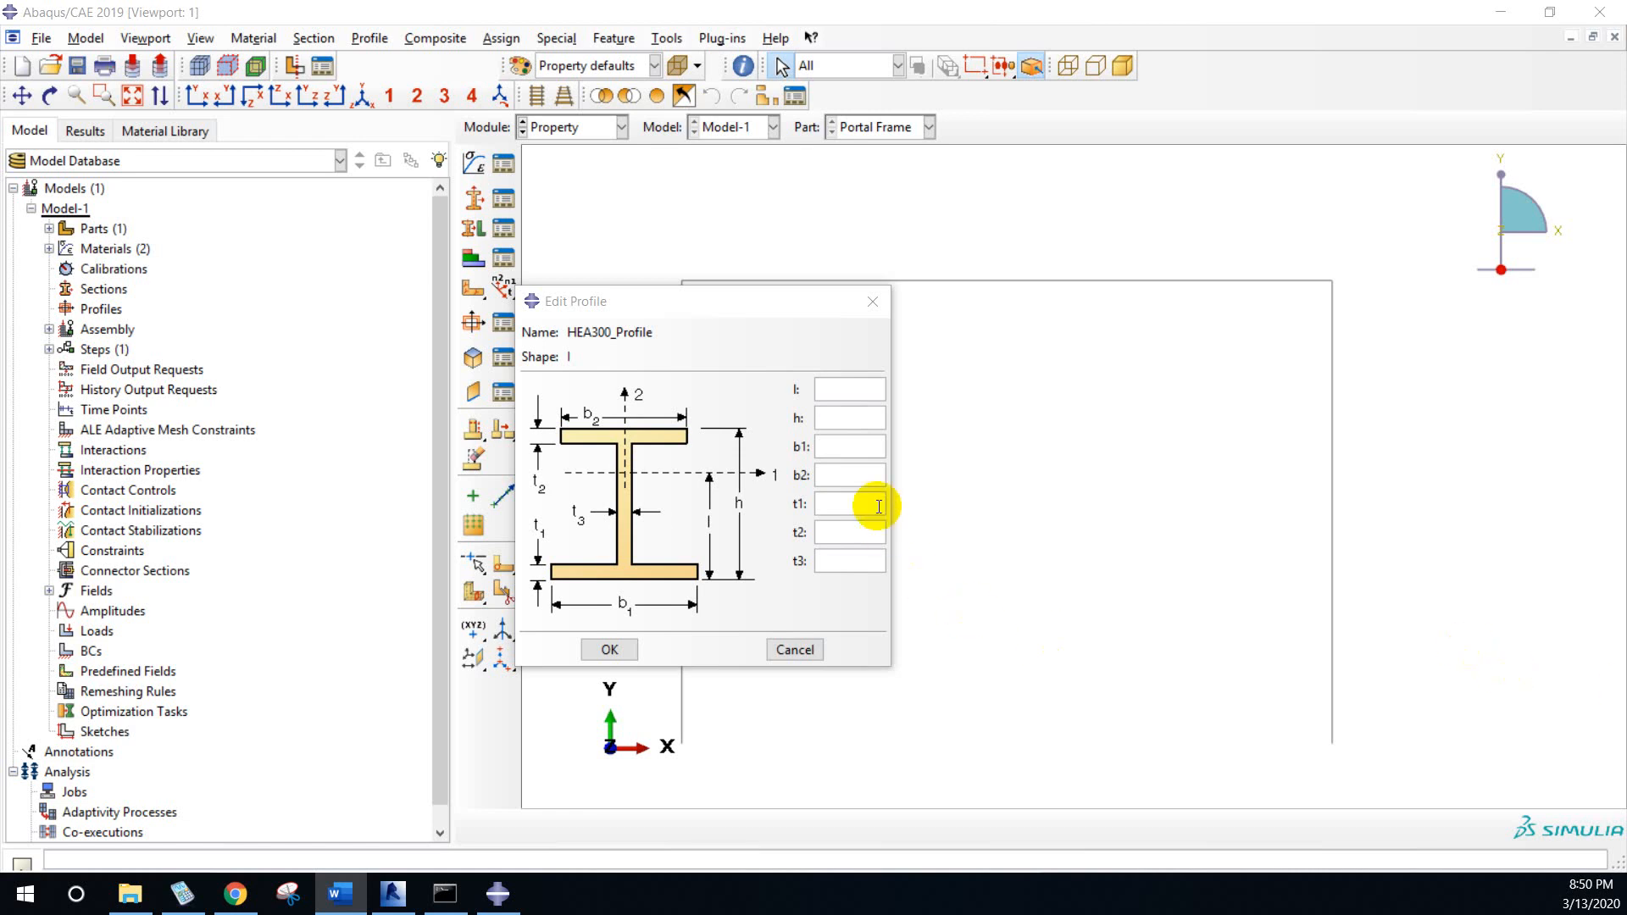
{"action": "left_click", "coordinate": [845, 394]}
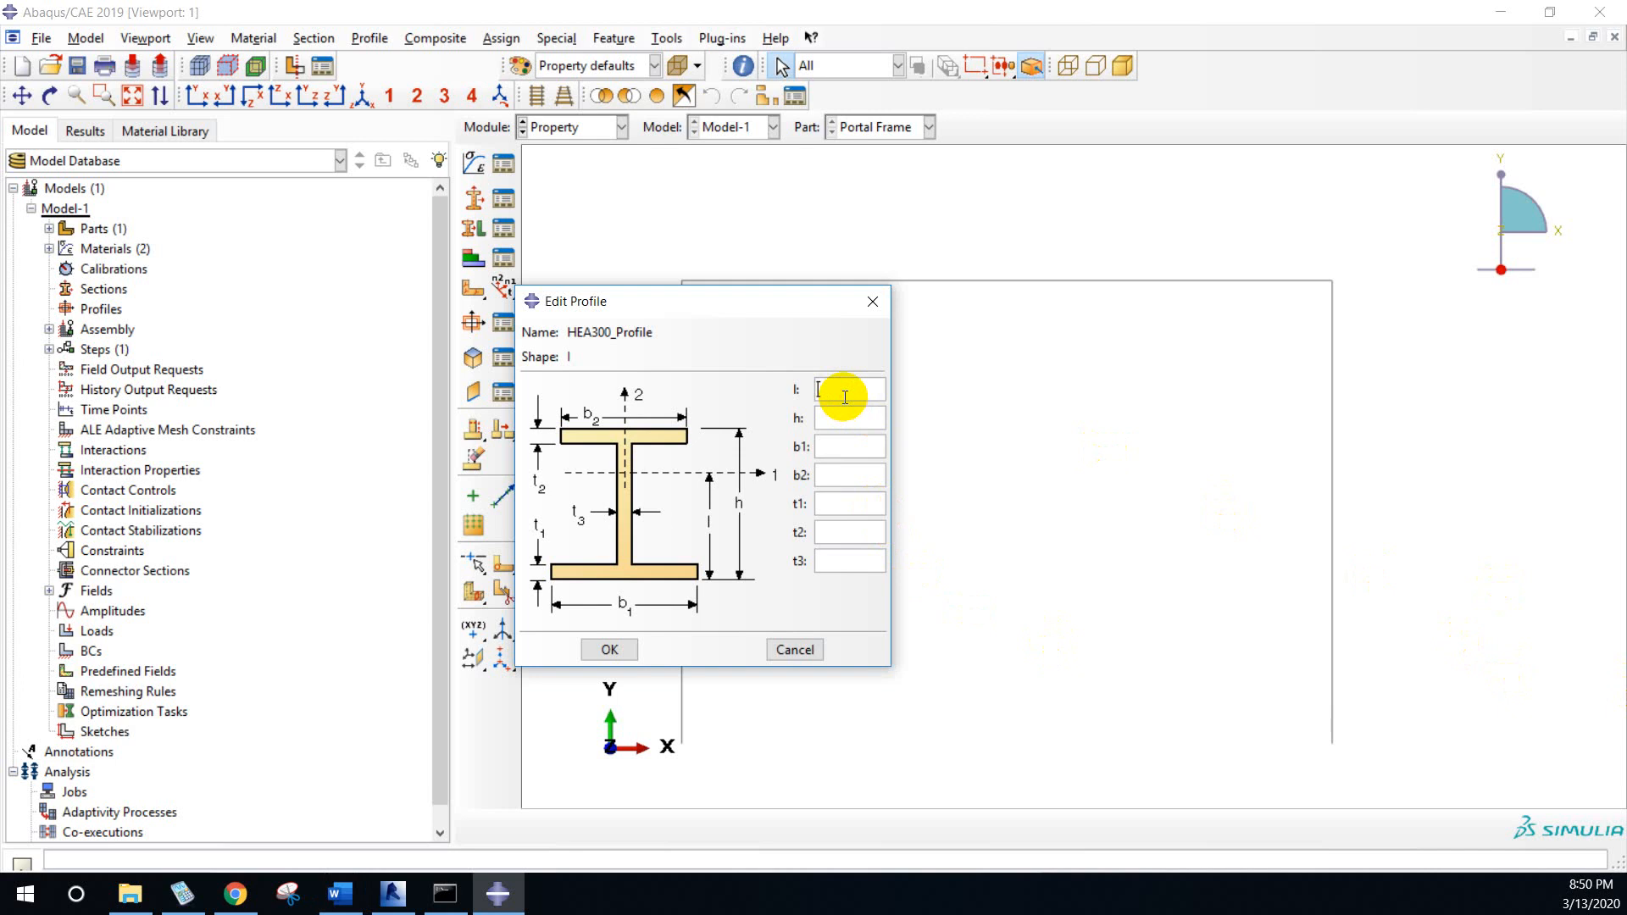
{"action": "left_click", "coordinate": [843, 414]}
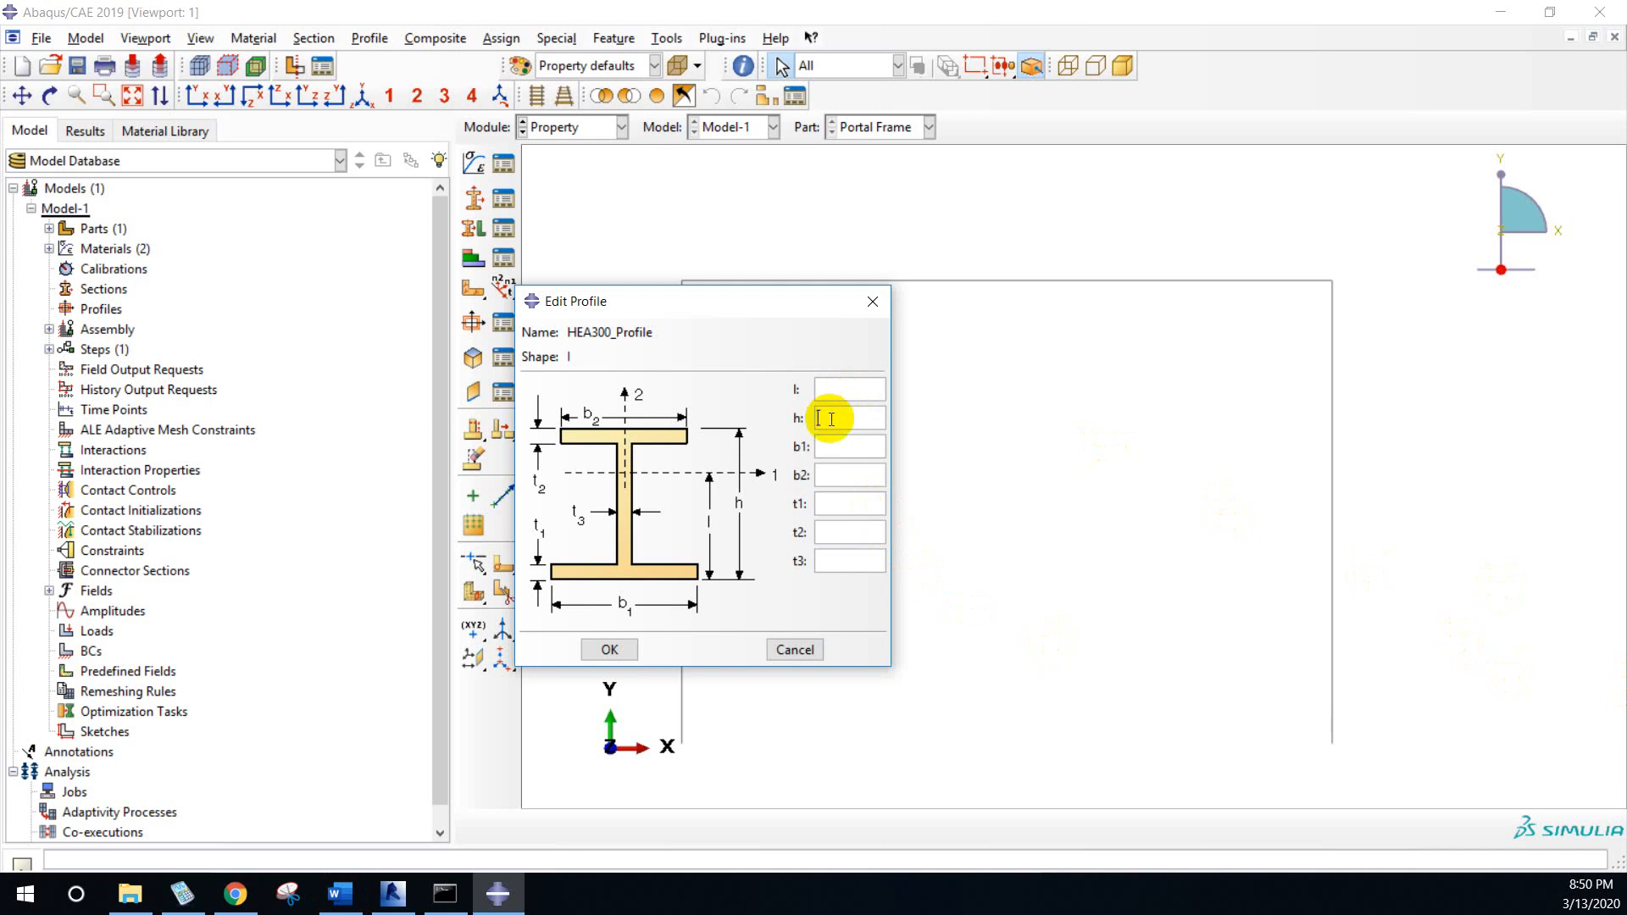
{"action": "type", "text": "360"}
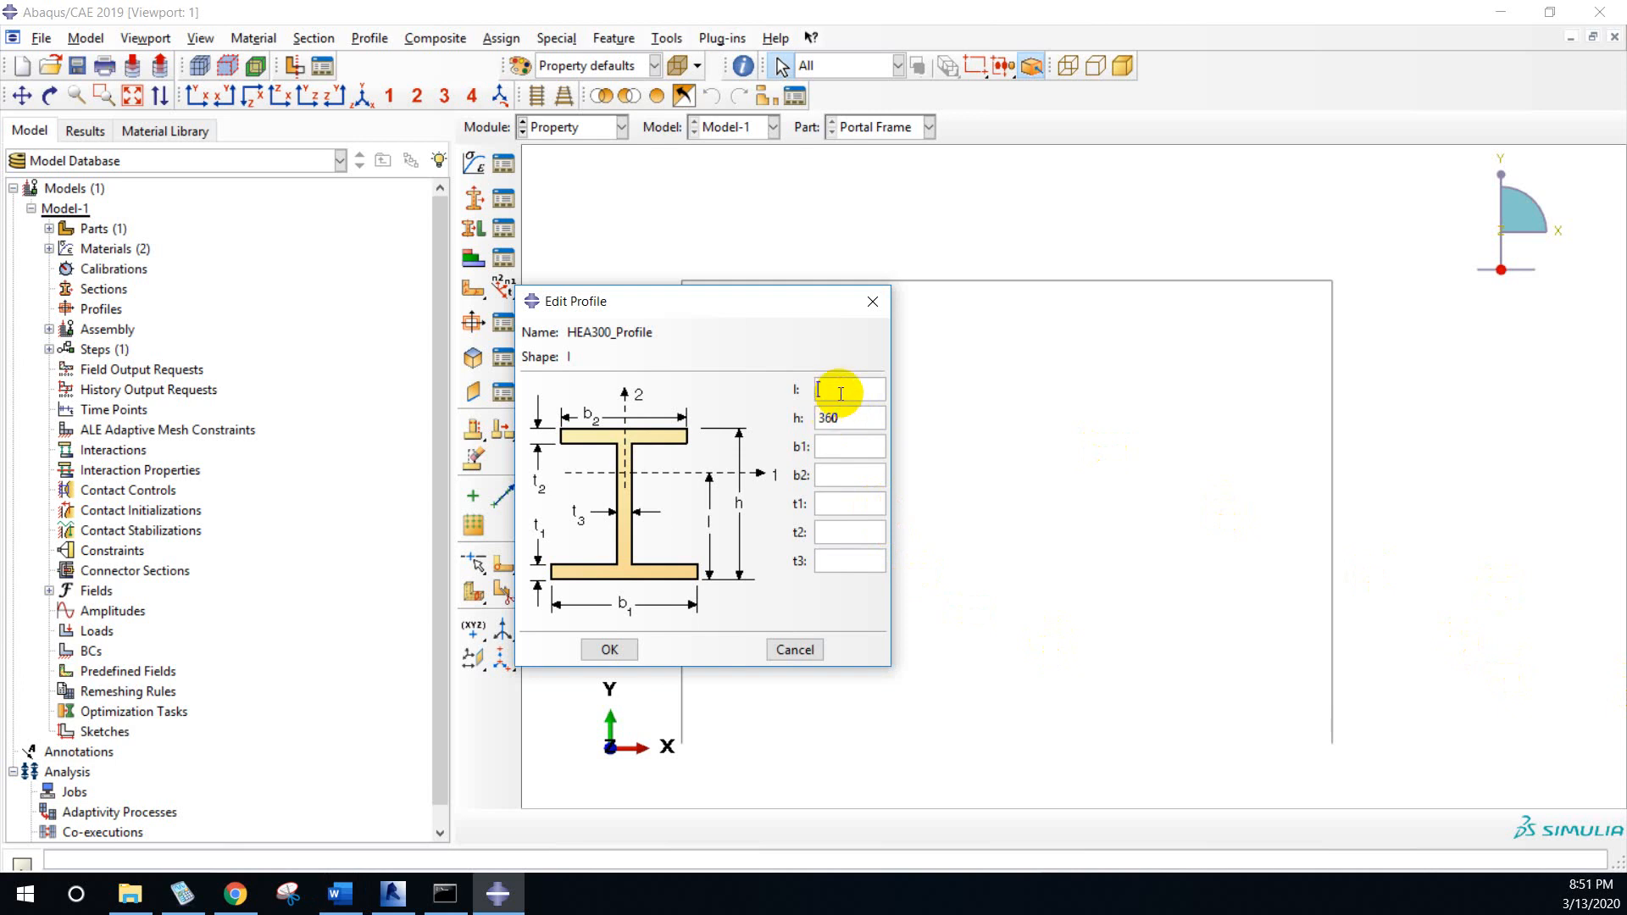
{"action": "left_click", "coordinate": [841, 394]}
{"action": "type", "text": "180"}
{"action": "key", "text": "Tab"}
- Set both flange widths of the profile, b1 and b2, to 170
{"action": "left_click", "coordinate": [840, 448]}
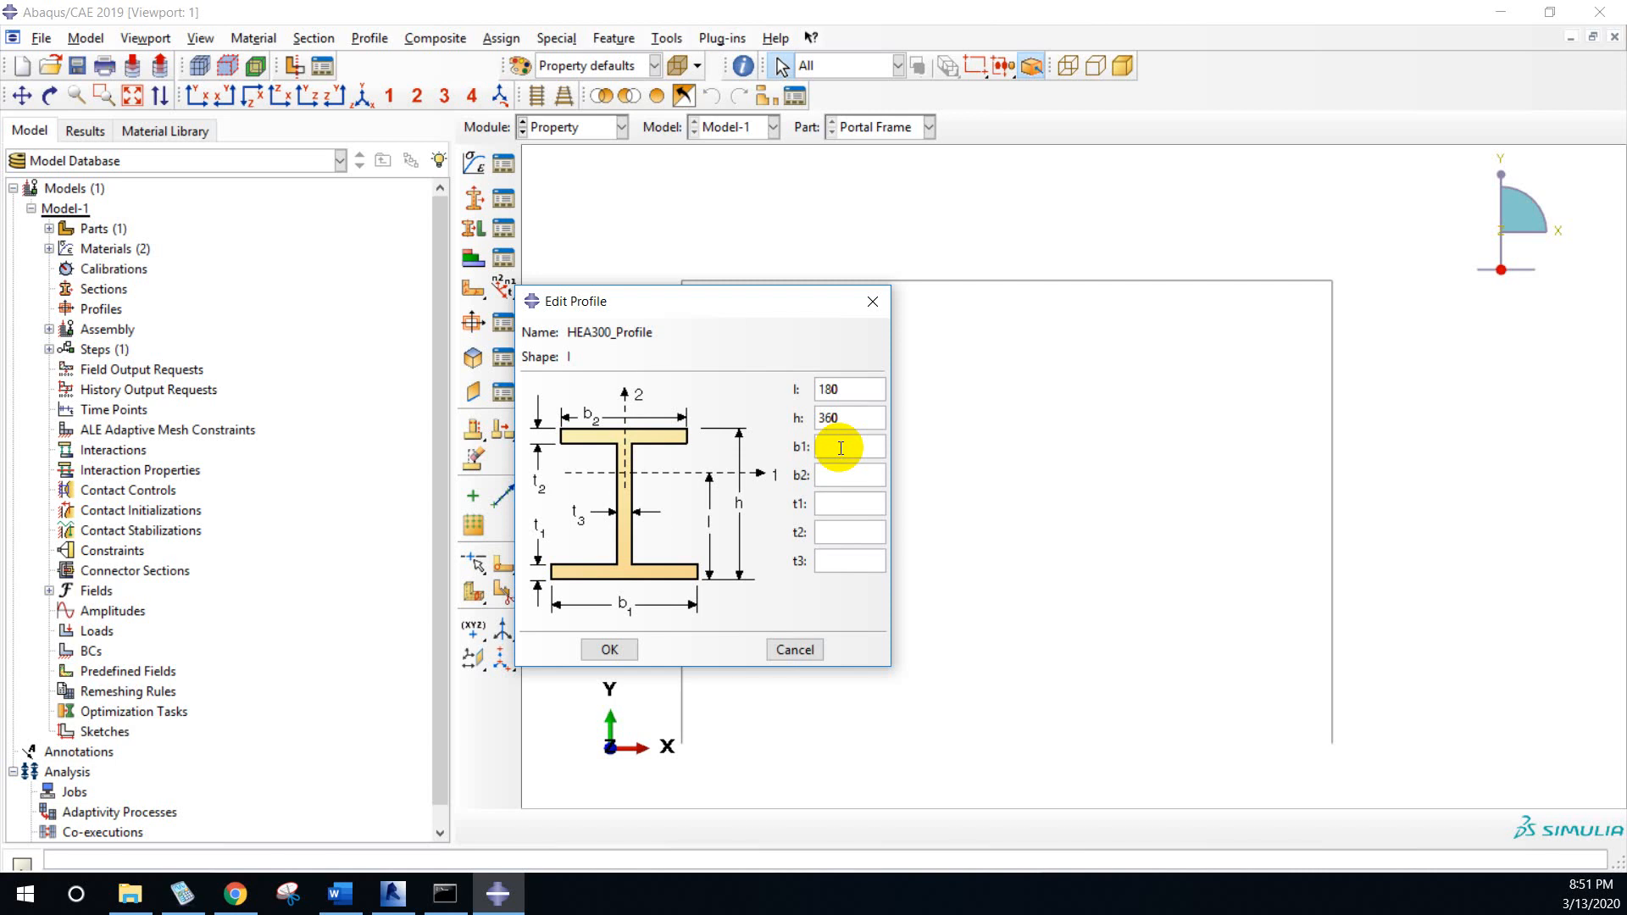
{"action": "type", "text": "170"}
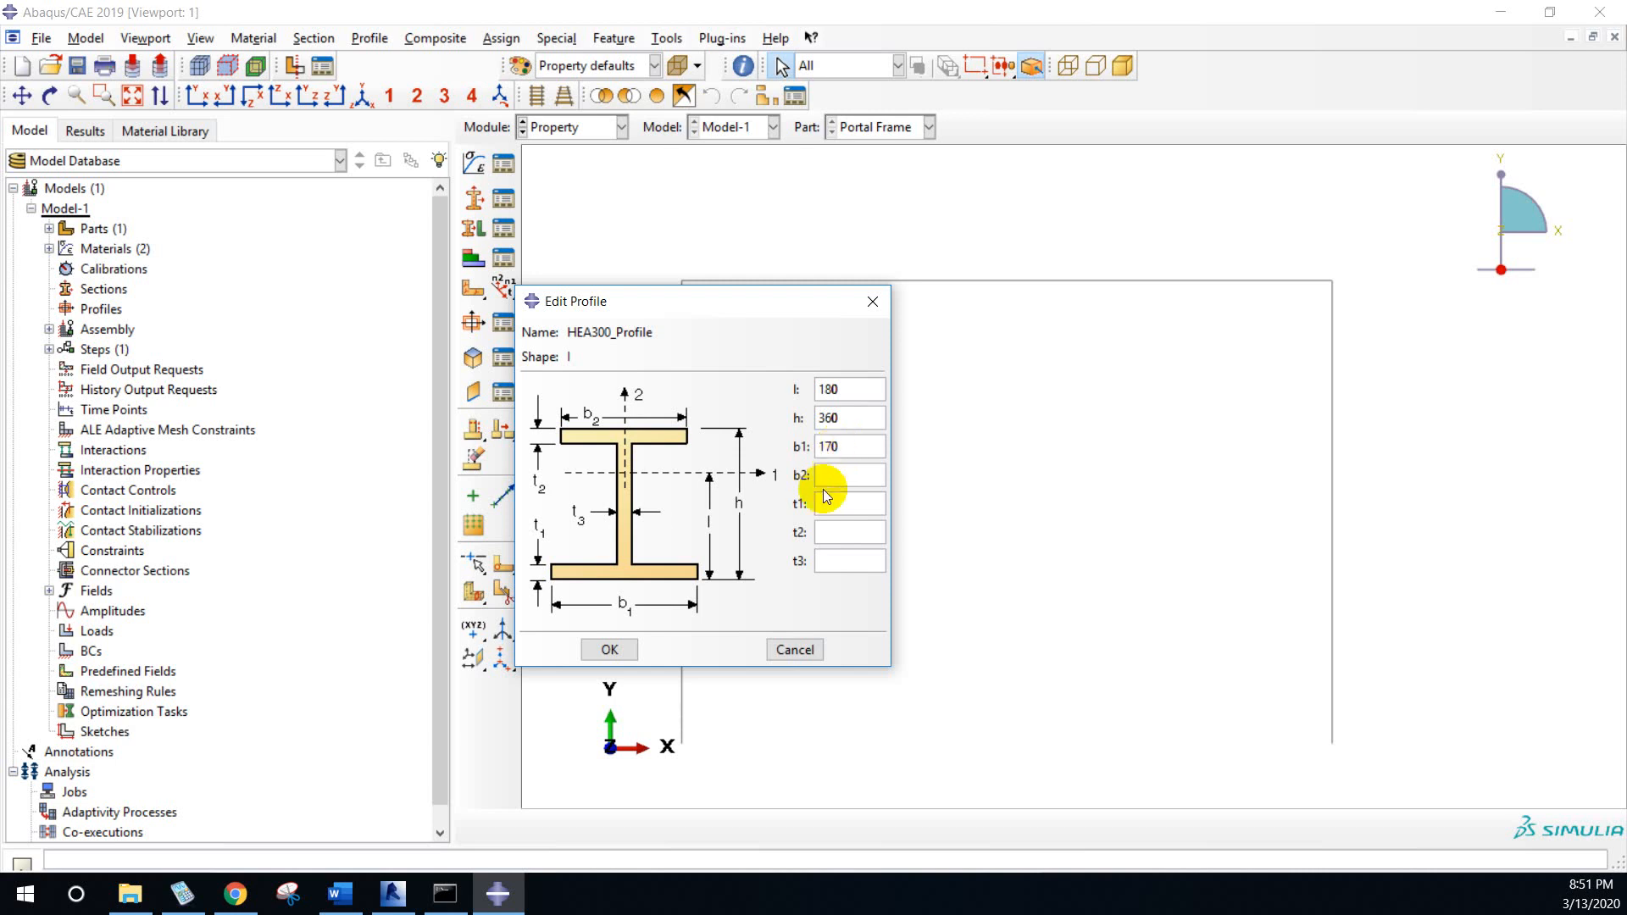
{"action": "left_click", "coordinate": [831, 476]}
{"action": "type", "text": "170"}
- Set flange thicknesses t1 and t2 to 13 and web thickness t3 to 8, and save the profile
{"action": "left_click", "coordinate": [833, 499]}
{"action": "type", "text": "13"}
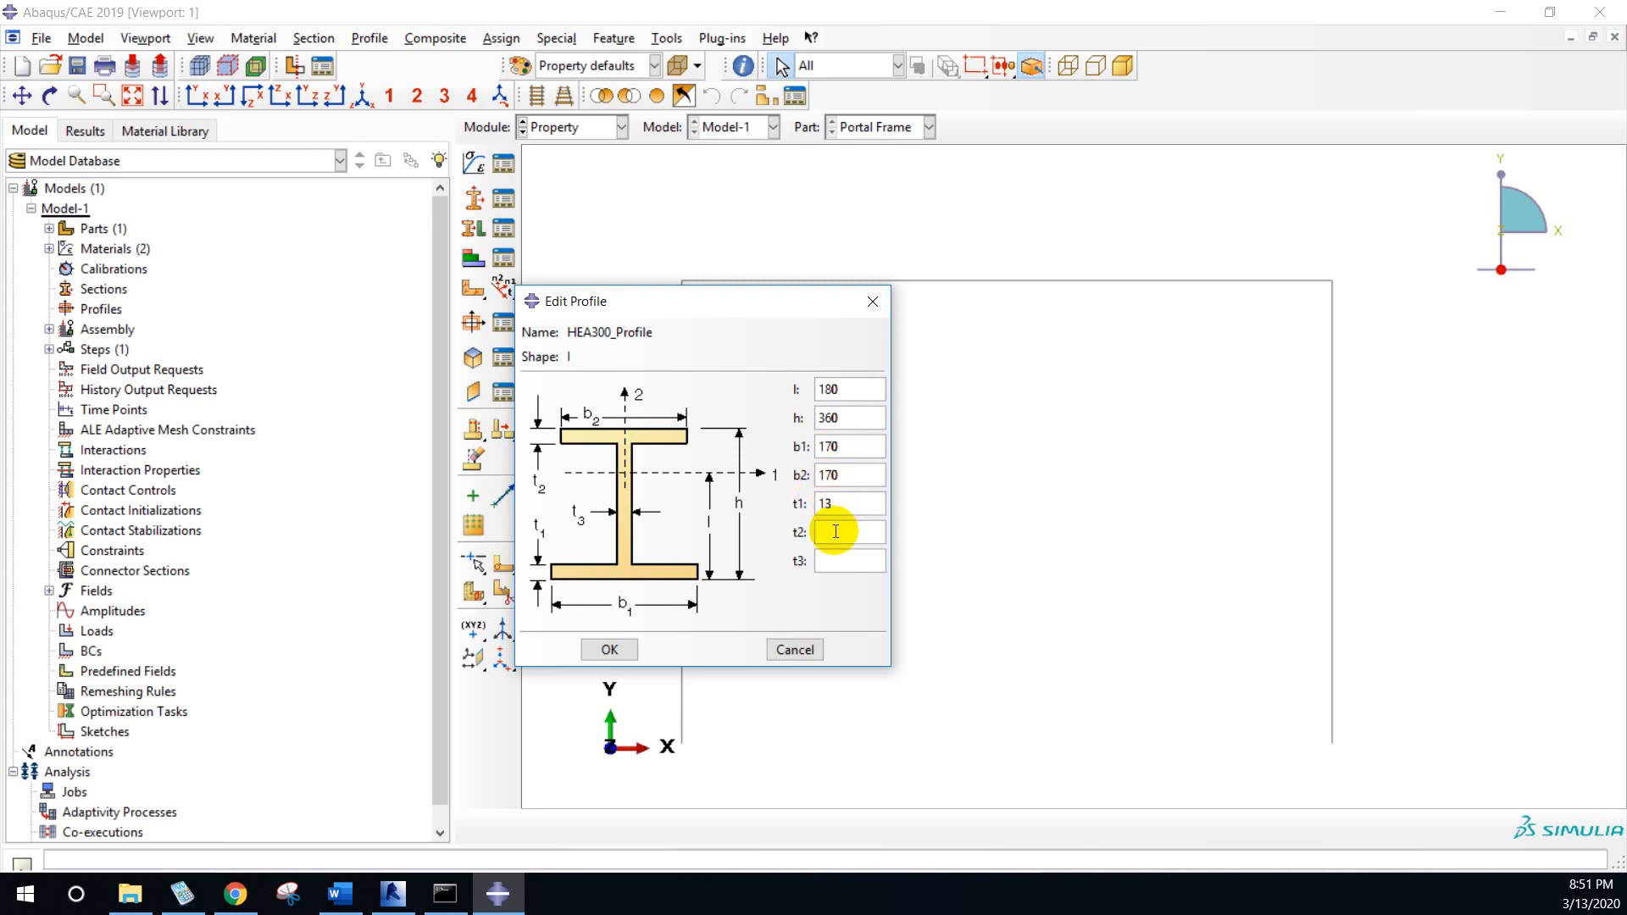
{"action": "type", "text": "13"}
{"action": "left_click", "coordinate": [830, 562]}
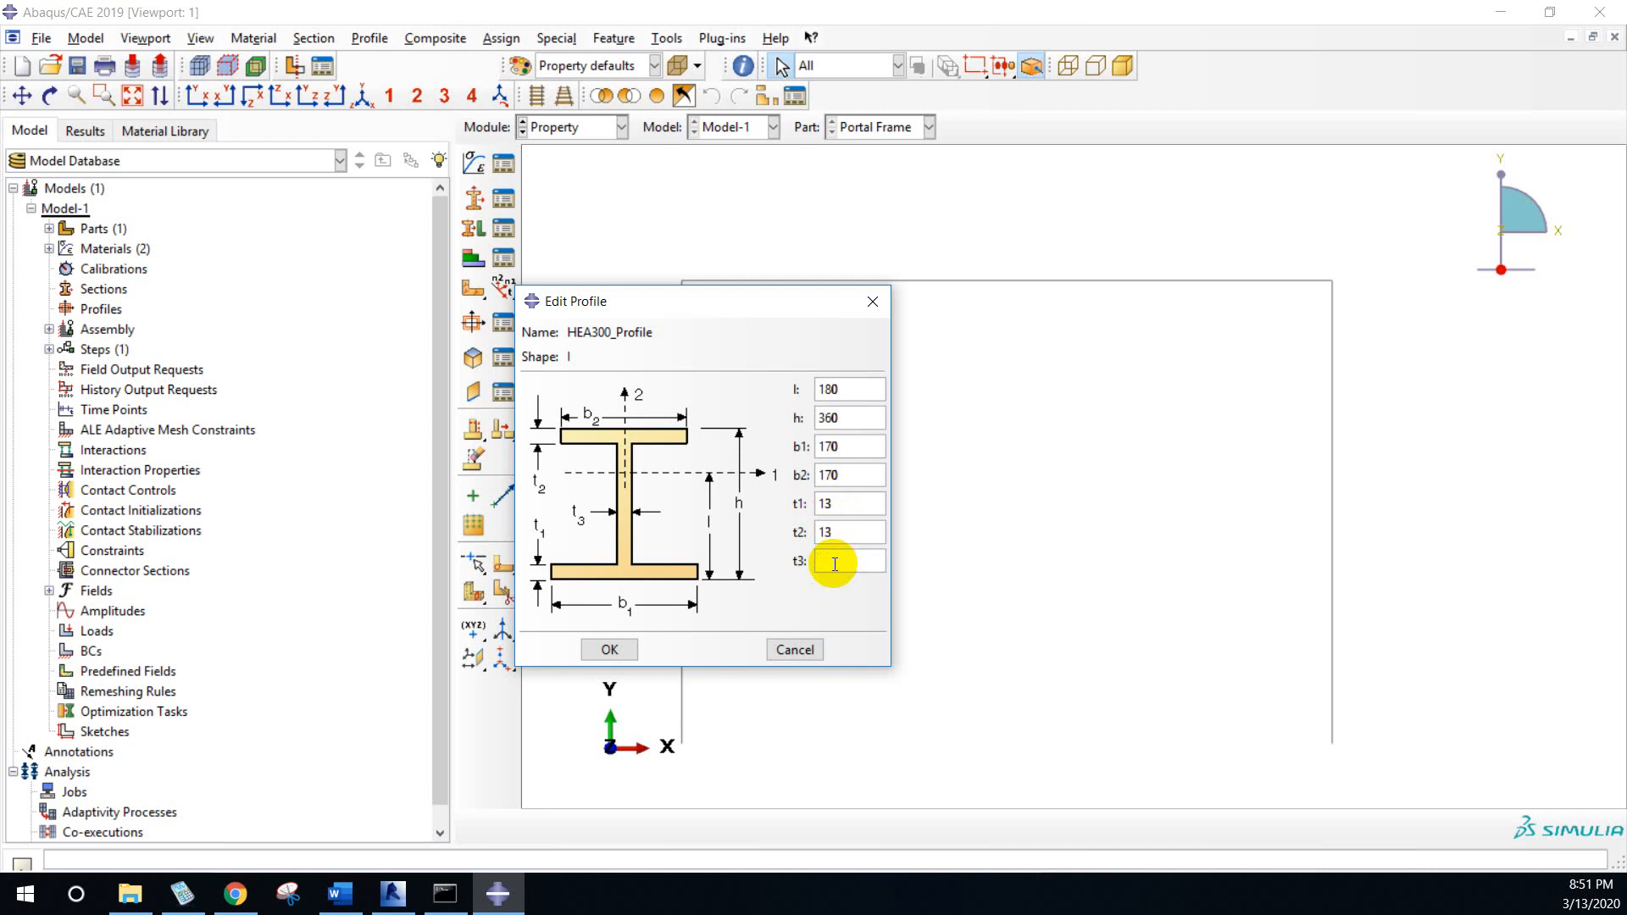
{"action": "type", "text": "8"}
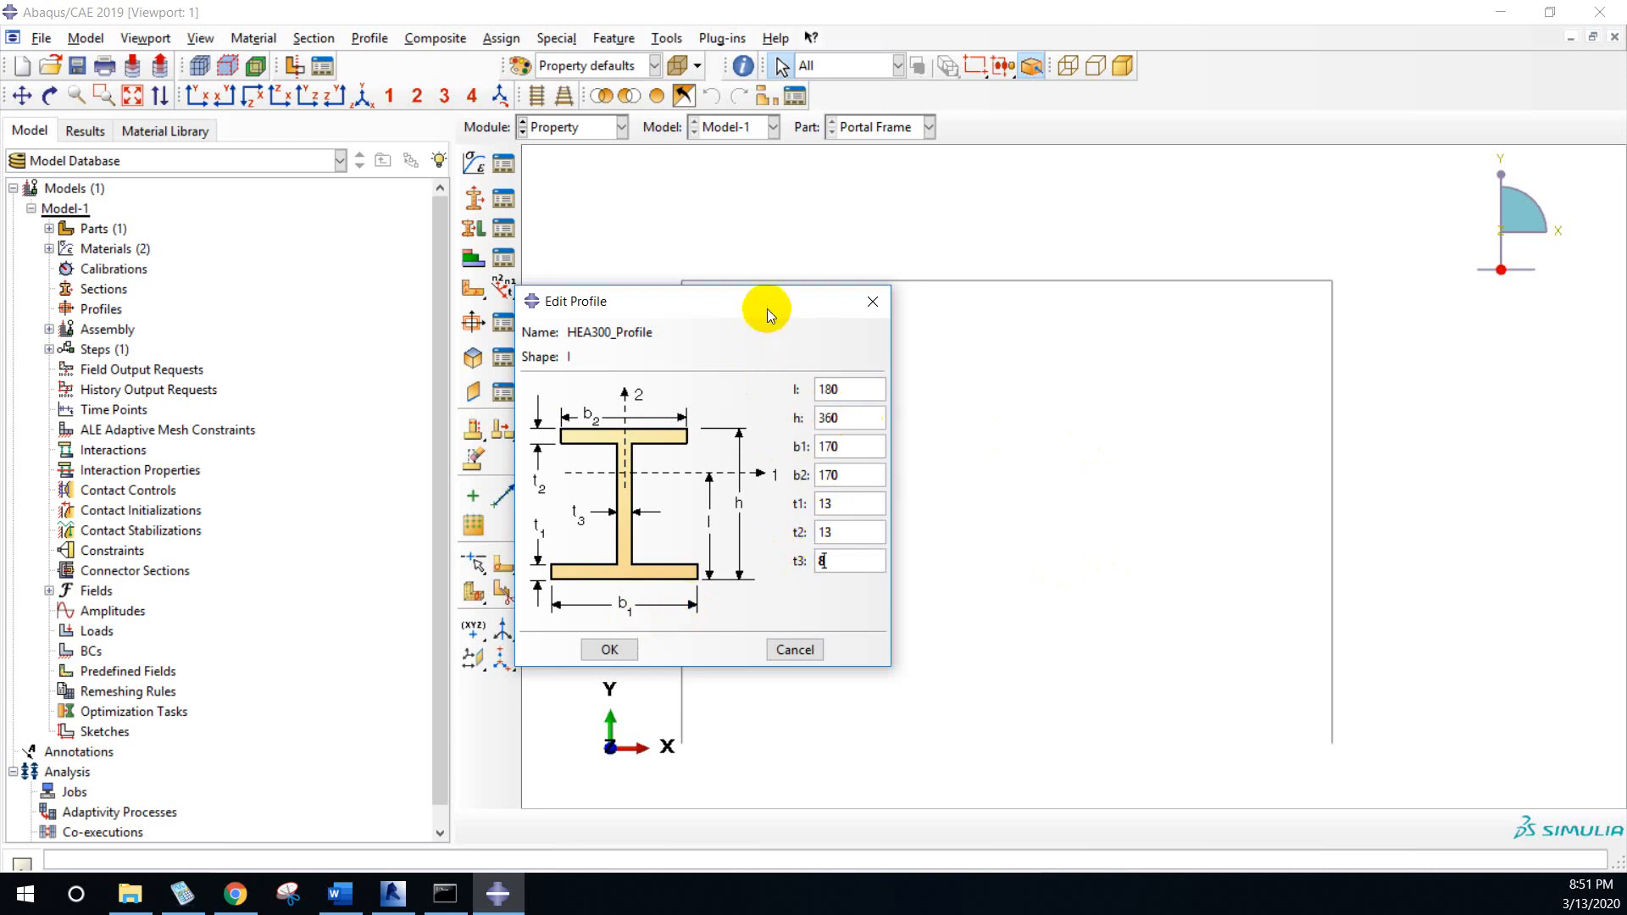
{"action": "left_click_drag", "start_coordinate": [767, 309], "coordinate": [885, 299]}
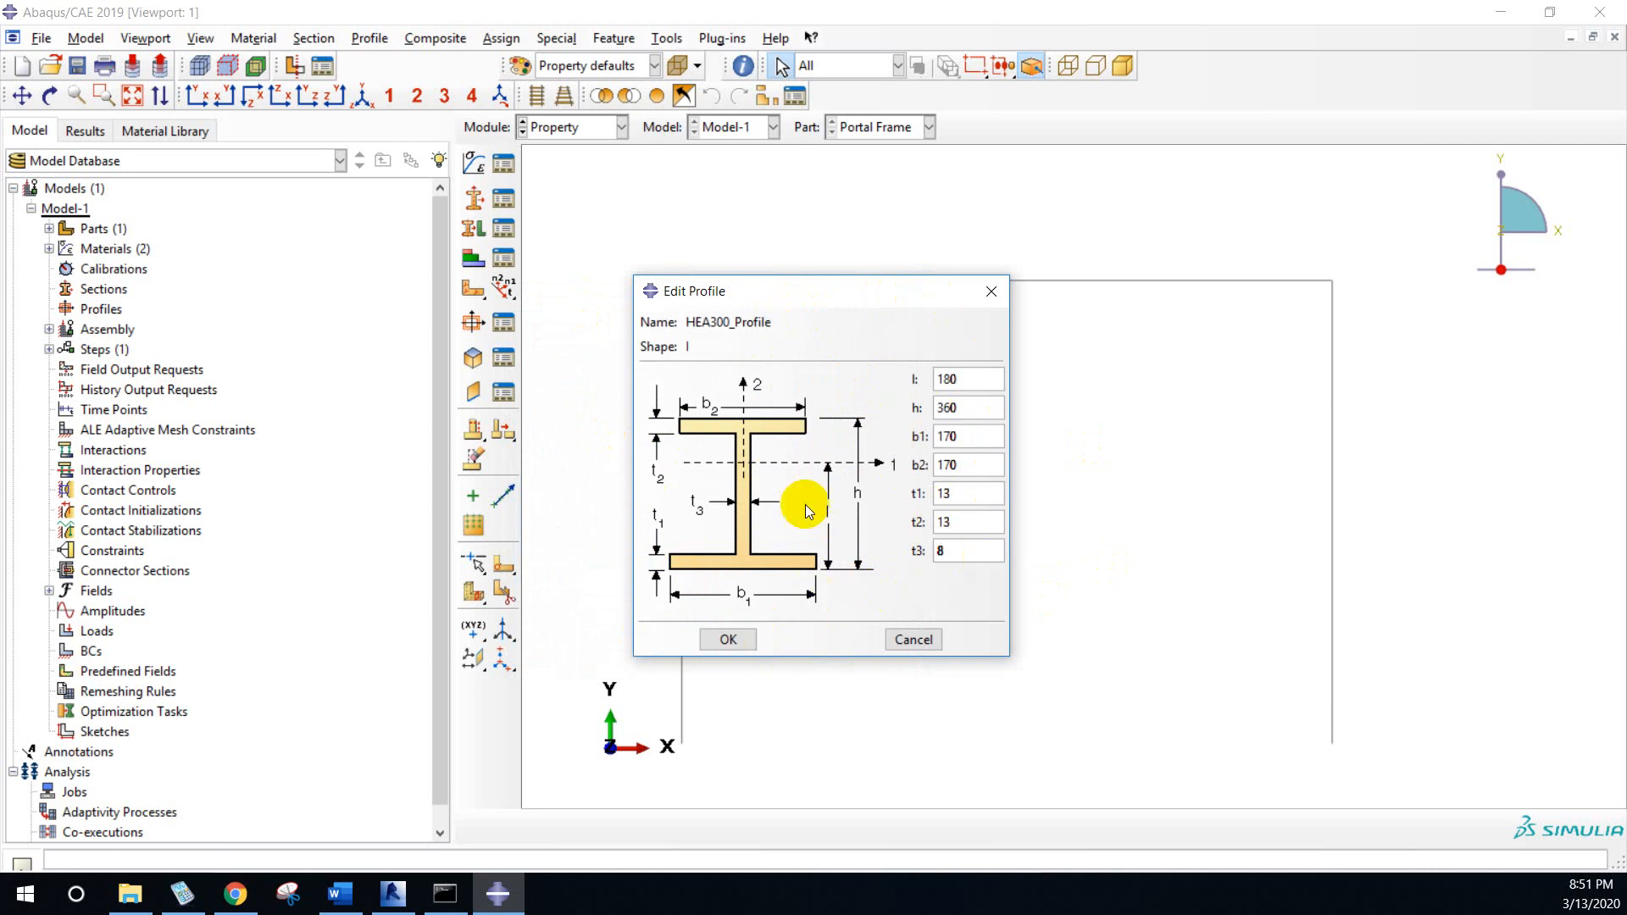
{"action": "left_click", "coordinate": [726, 637]}
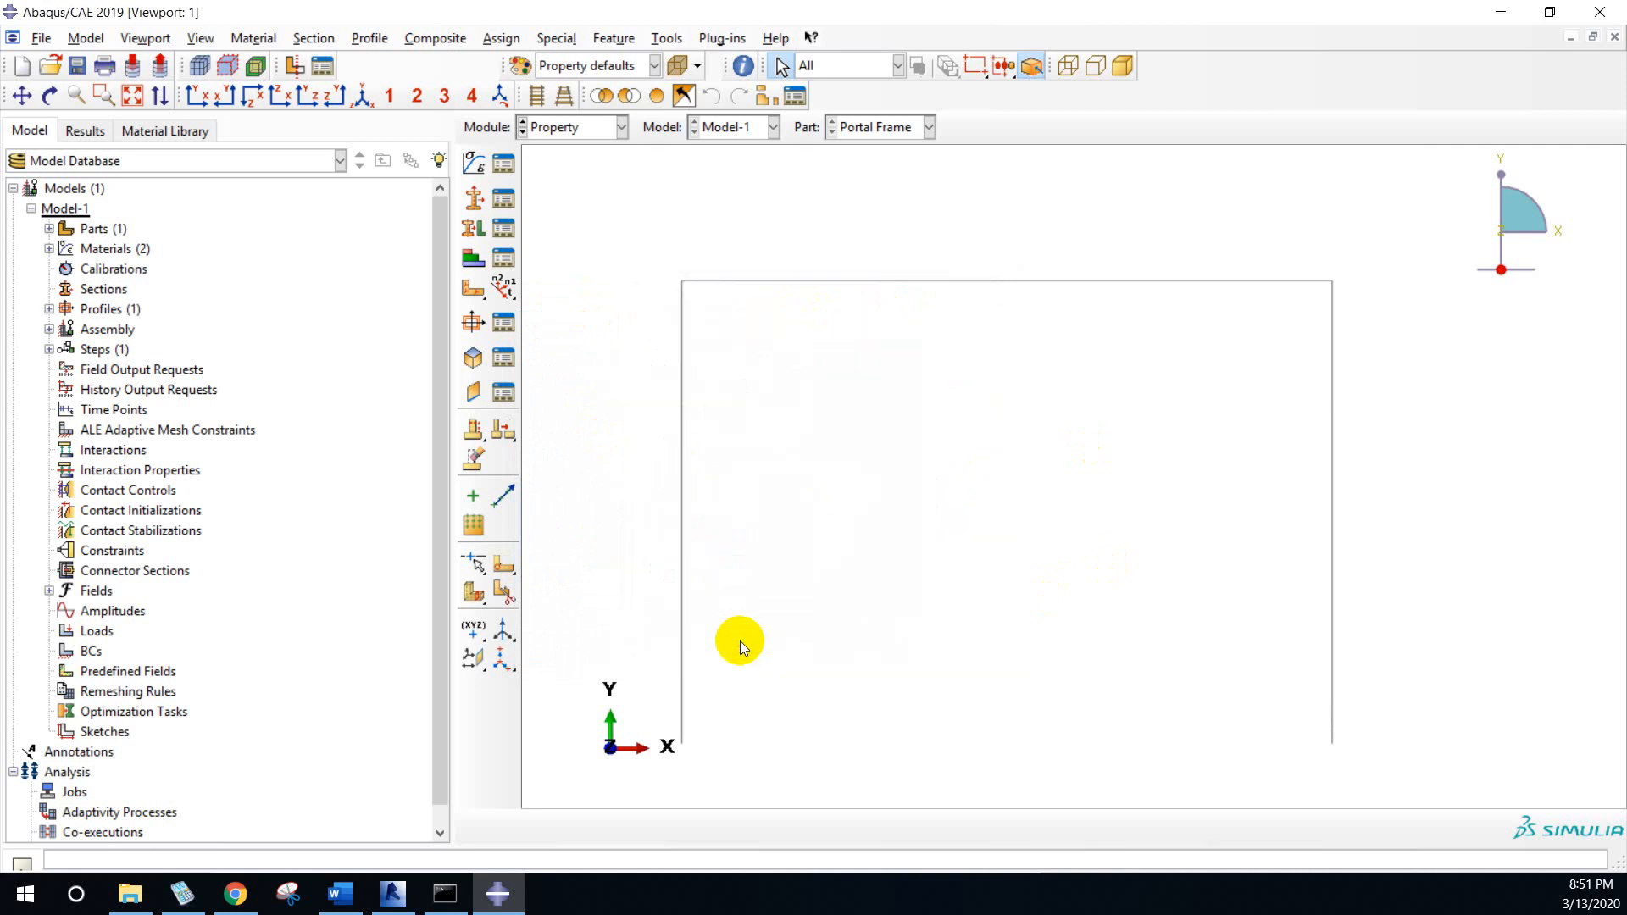
- Rename the profile HEA300_Profile as IPE360_Profile in the Profile Manager
{"action": "left_click", "coordinate": [501, 327]}
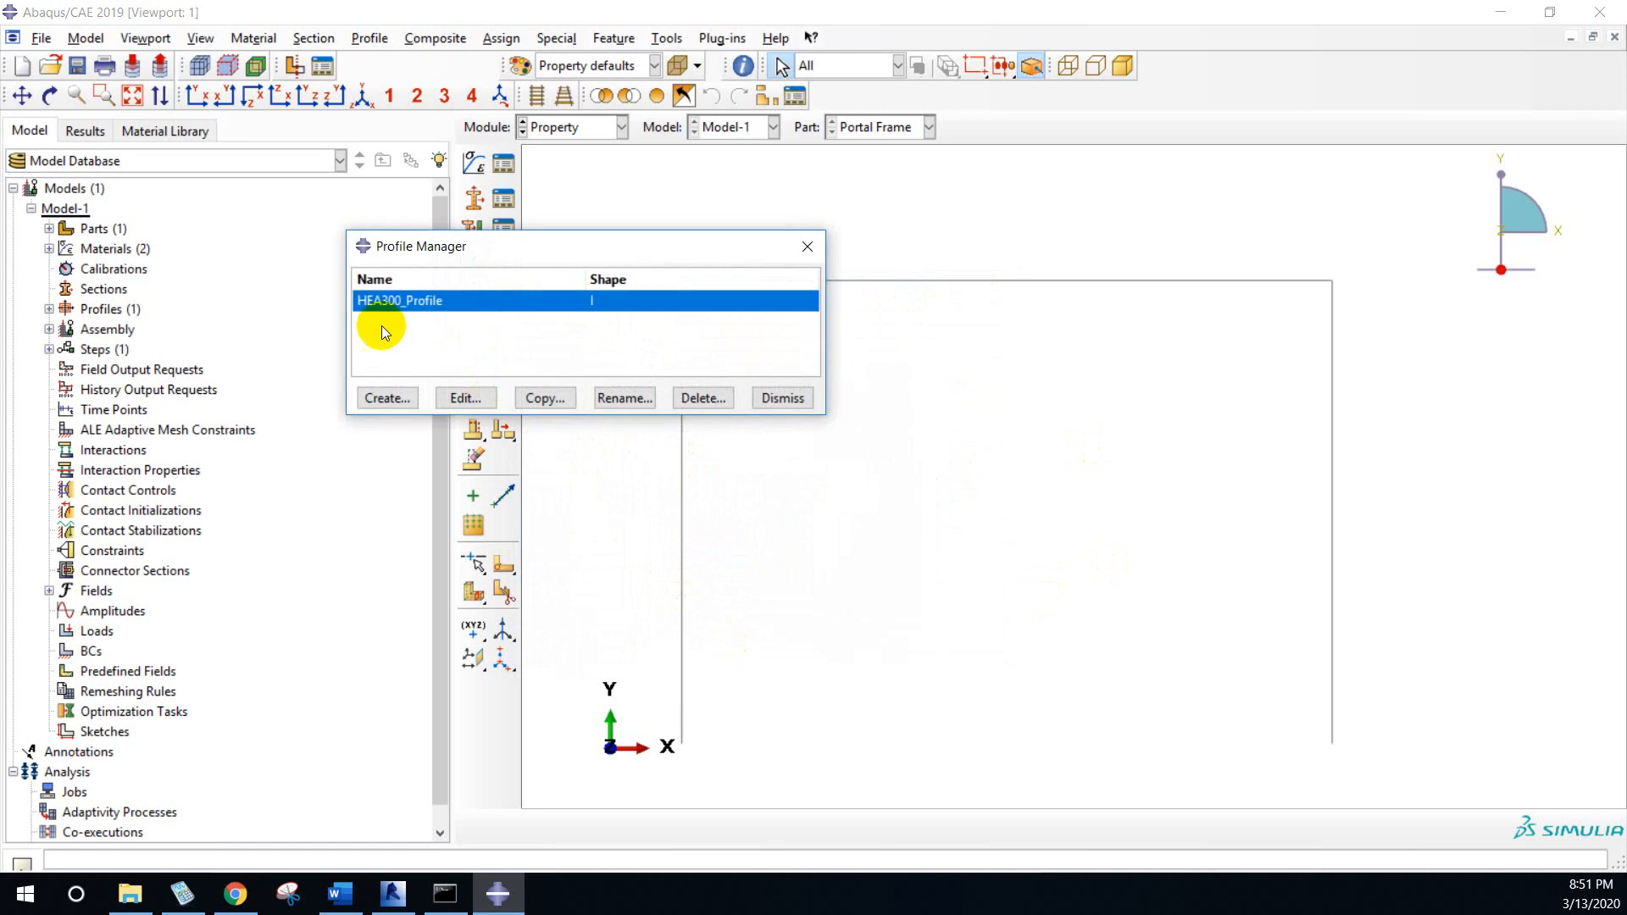
{"action": "left_click", "coordinate": [623, 398]}
{"action": "left_click_drag", "start_coordinate": [908, 678], "coordinate": [886, 552]}
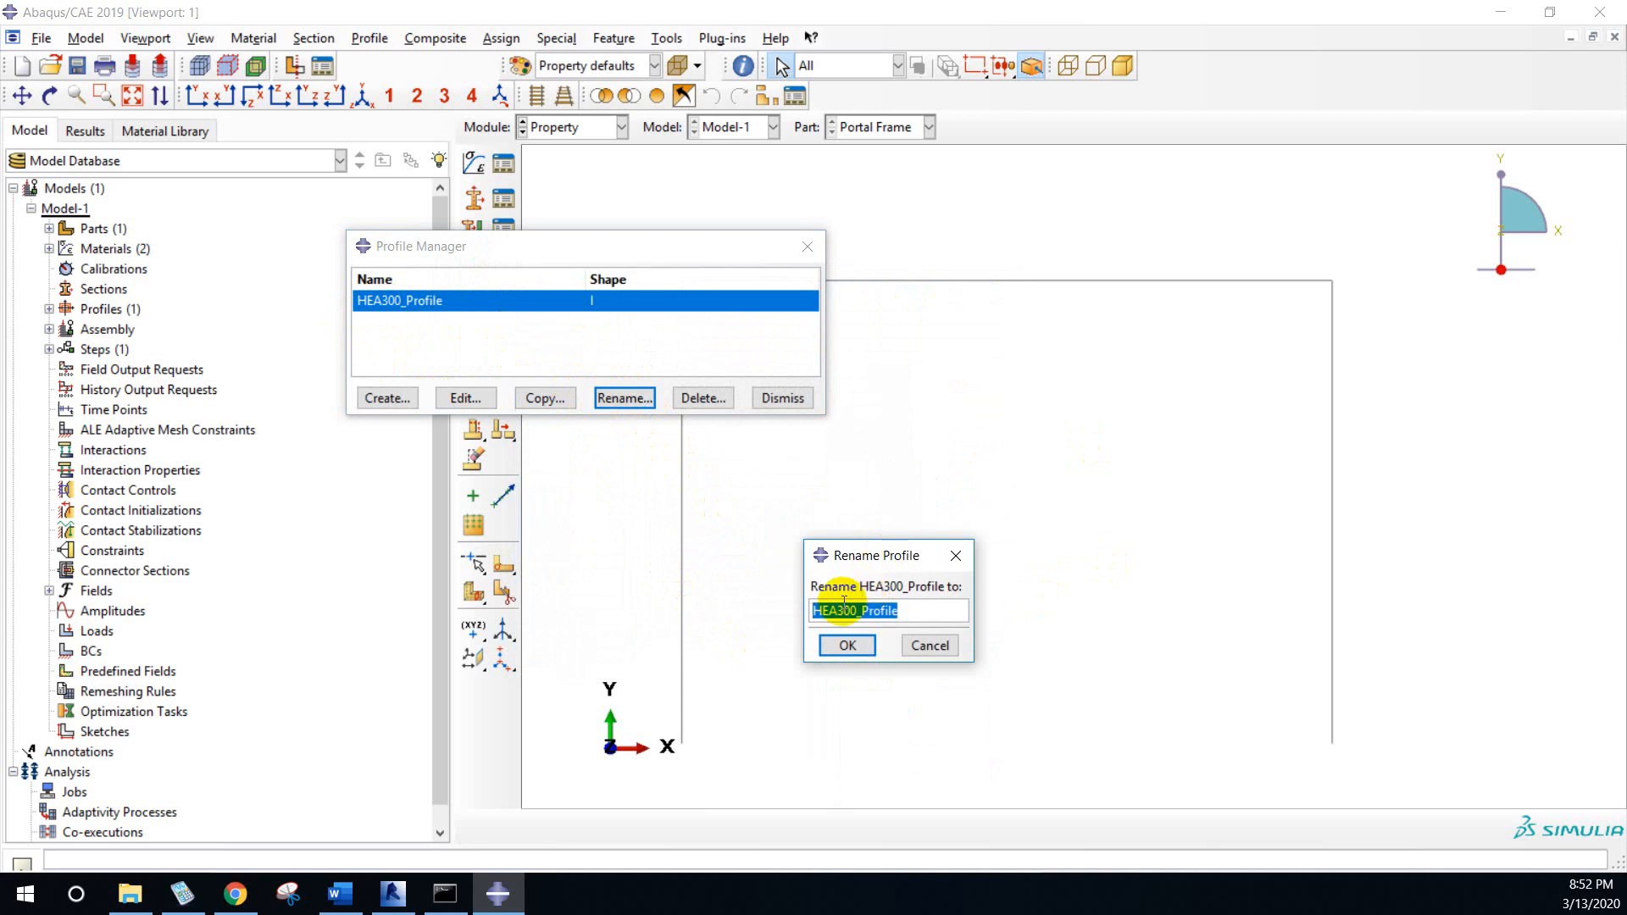
{"action": "left_click_drag", "start_coordinate": [835, 612], "coordinate": [800, 612]}
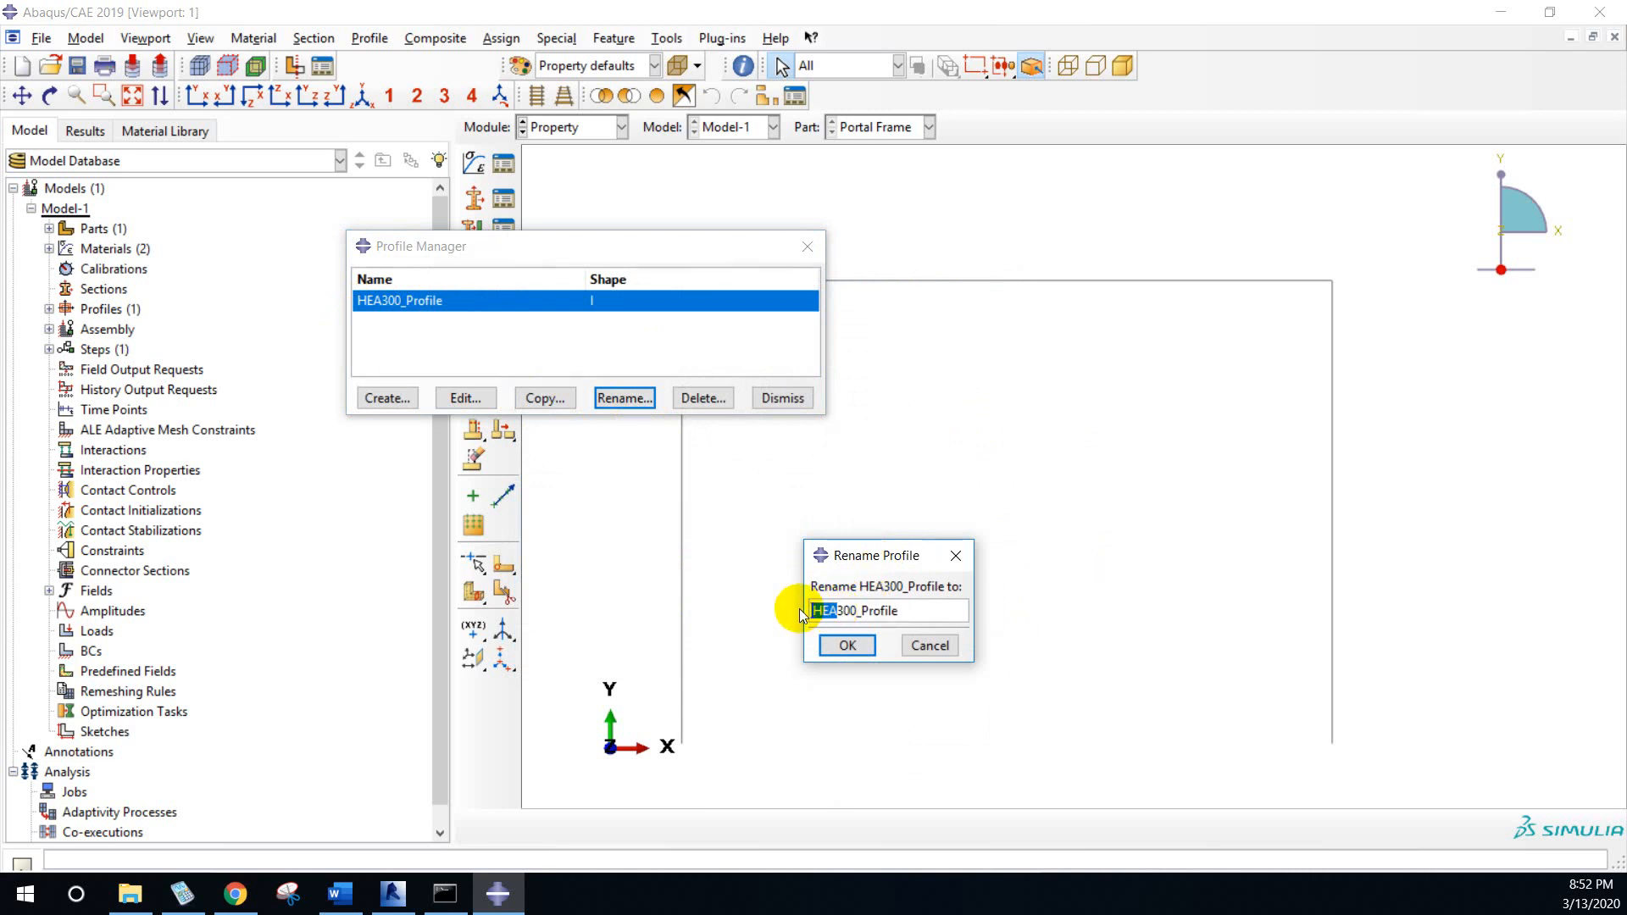
{"action": "type", "text": "IPE"}
{"action": "key", "text": "Right"}
{"action": "key", "text": "shift+Right"}
{"action": "left_click", "coordinate": [842, 644]}
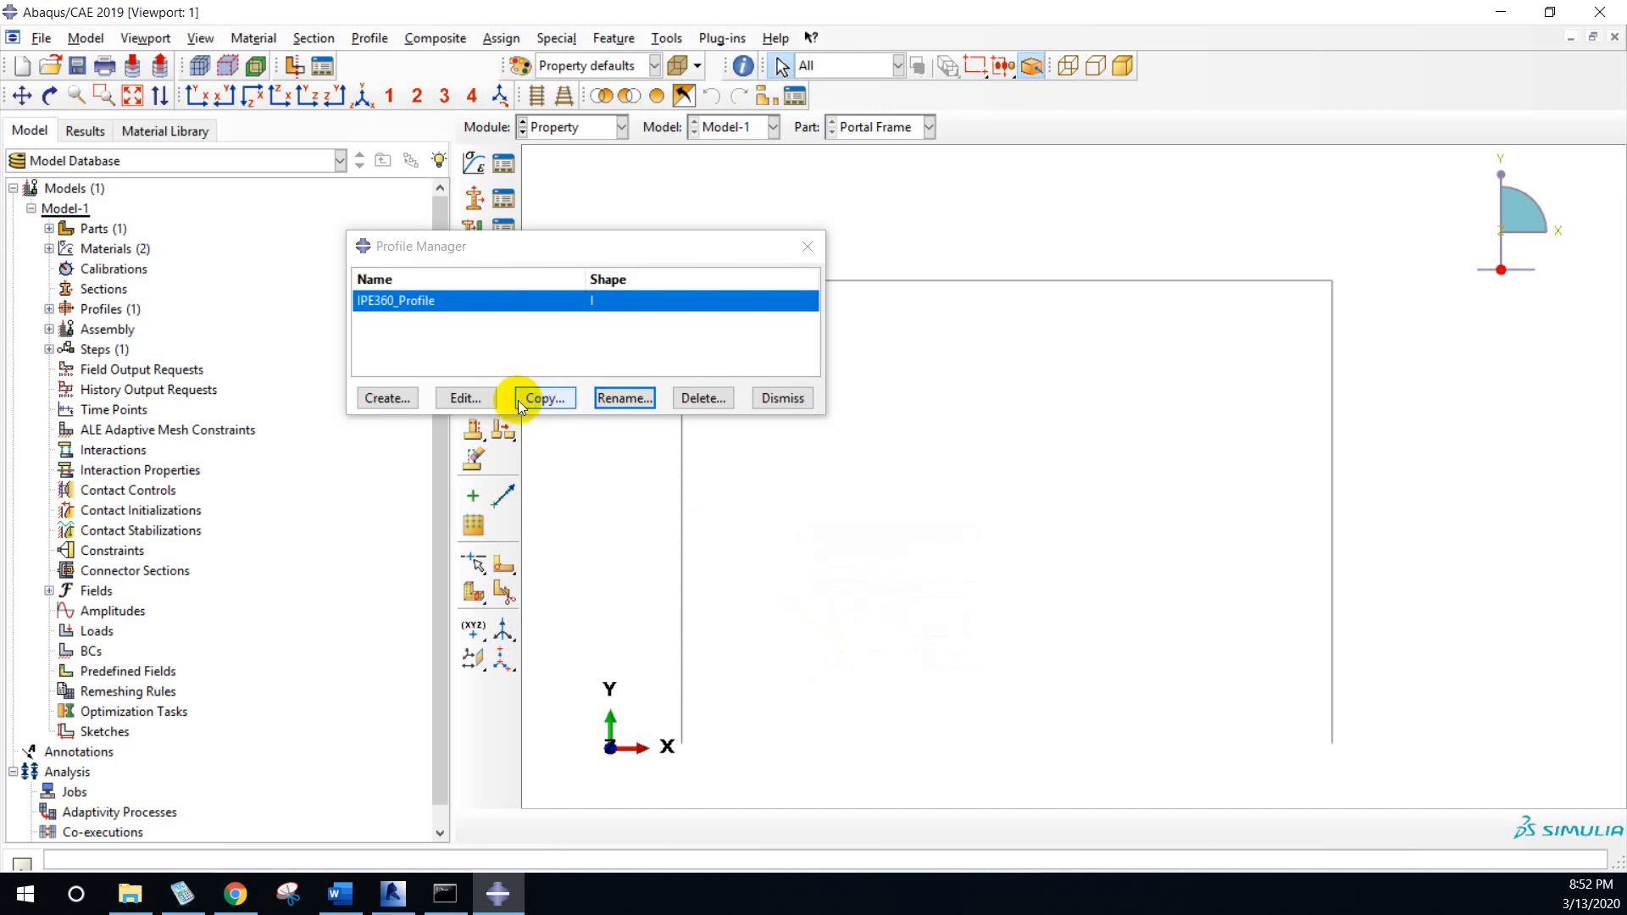
- Create a second I-shaped profile named HEA300_Profile and continue to its dimensions
{"action": "left_click", "coordinate": [389, 398]}
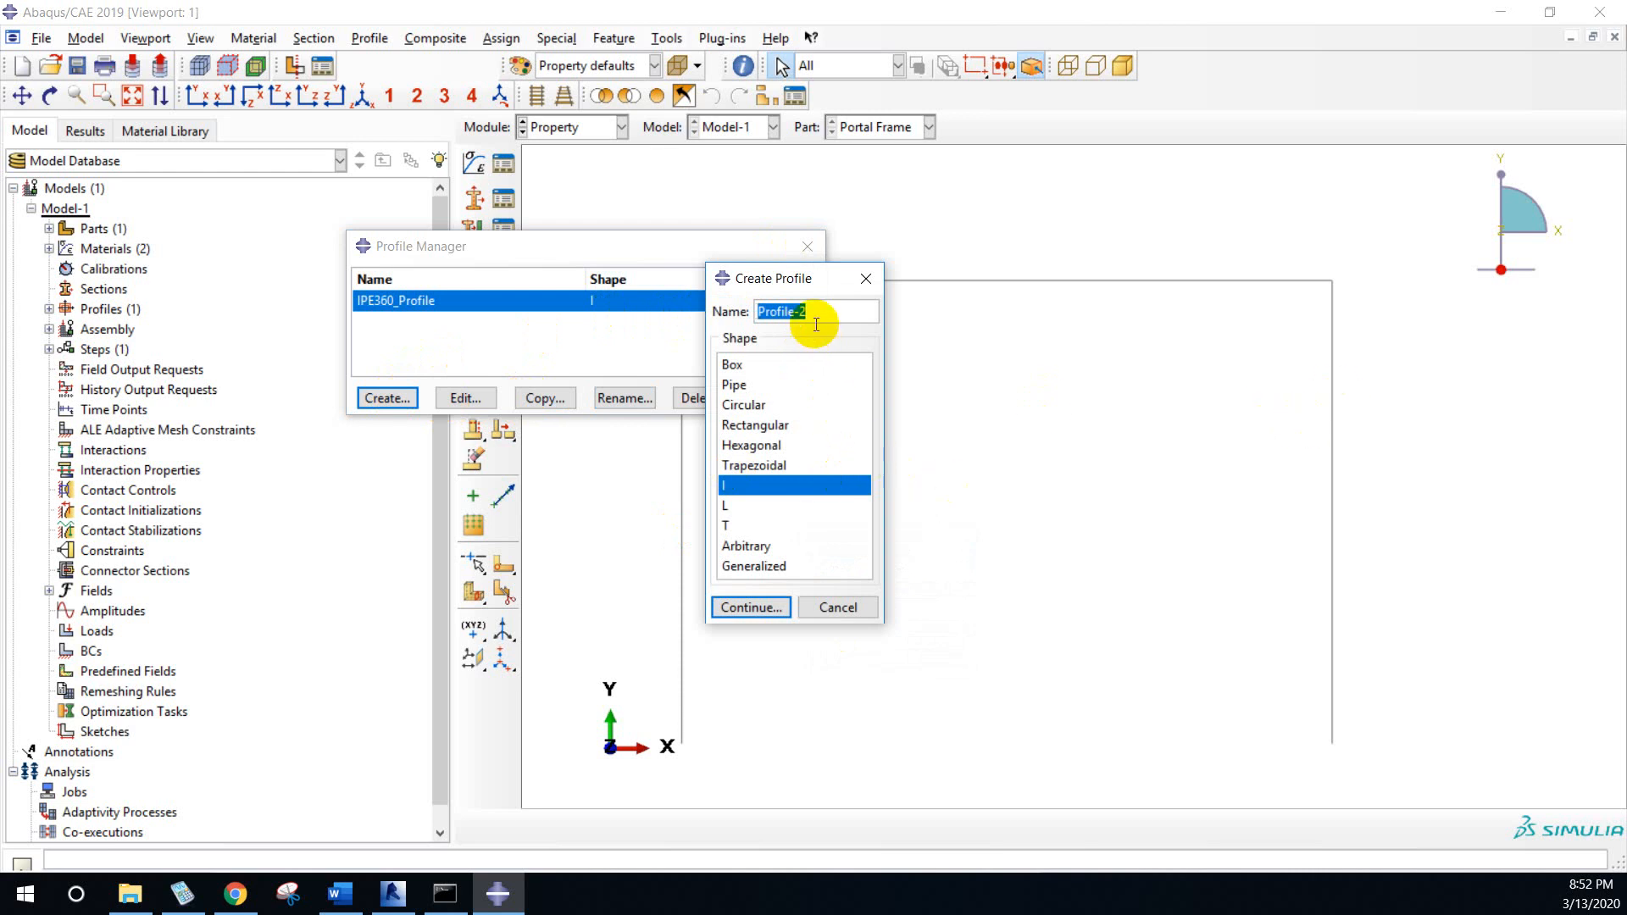
{"action": "left_click", "coordinate": [758, 311]}
{"action": "type", "text": "HEA"}
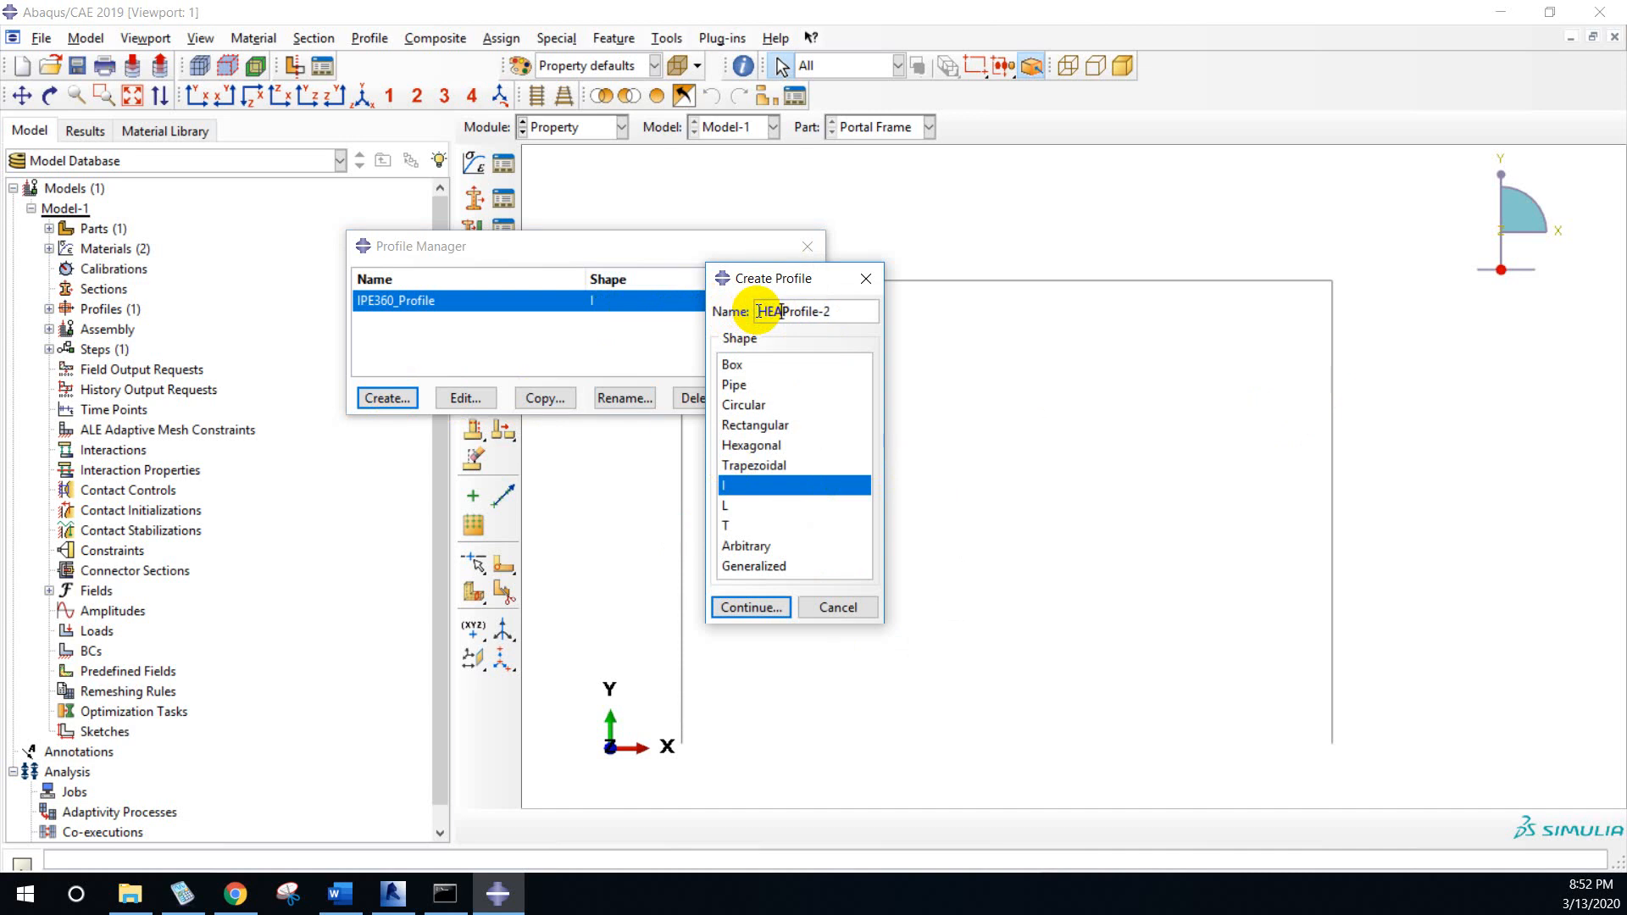
{"action": "type", "text": "300_"}
{"action": "key", "text": "Right"}
{"action": "key", "text": "Right"}
{"action": "key", "text": "Right"}
{"action": "key", "text": "Right"}
{"action": "key", "text": "Right"}
{"action": "key", "text": "Right"}
{"action": "key", "text": "Right"}
{"action": "key", "text": "Delete"}
{"action": "key", "text": "Delete"}
{"action": "left_click", "coordinate": [750, 607]}
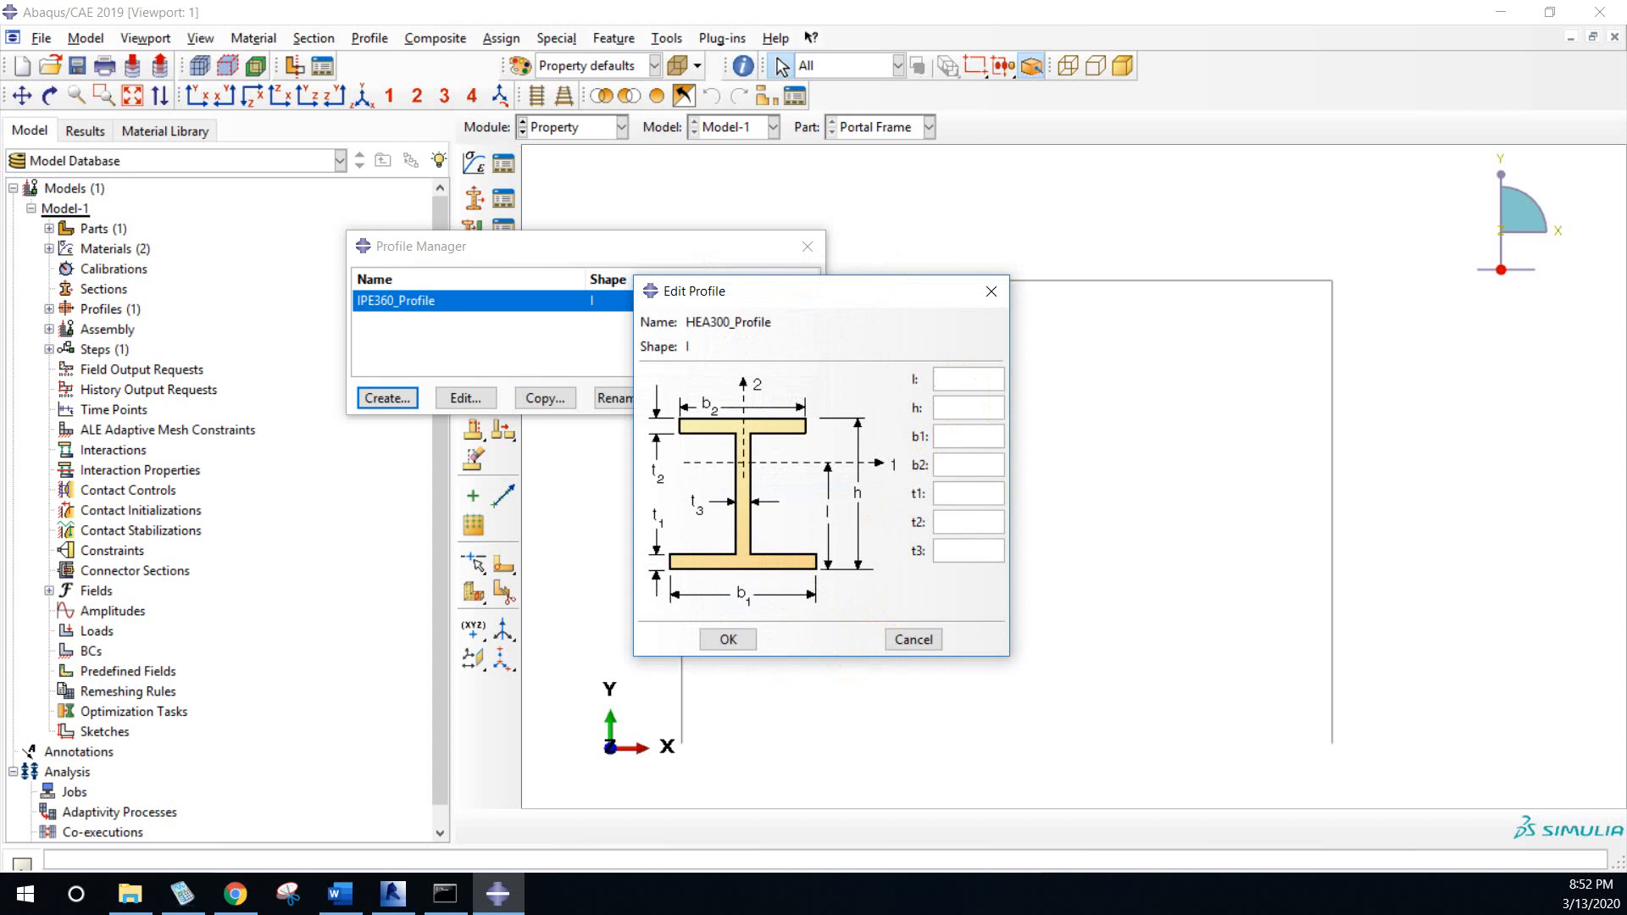
- Set the HEA300 profile's height h to 290 and its origin distance l to 145
{"action": "left_click", "coordinate": [940, 407]}
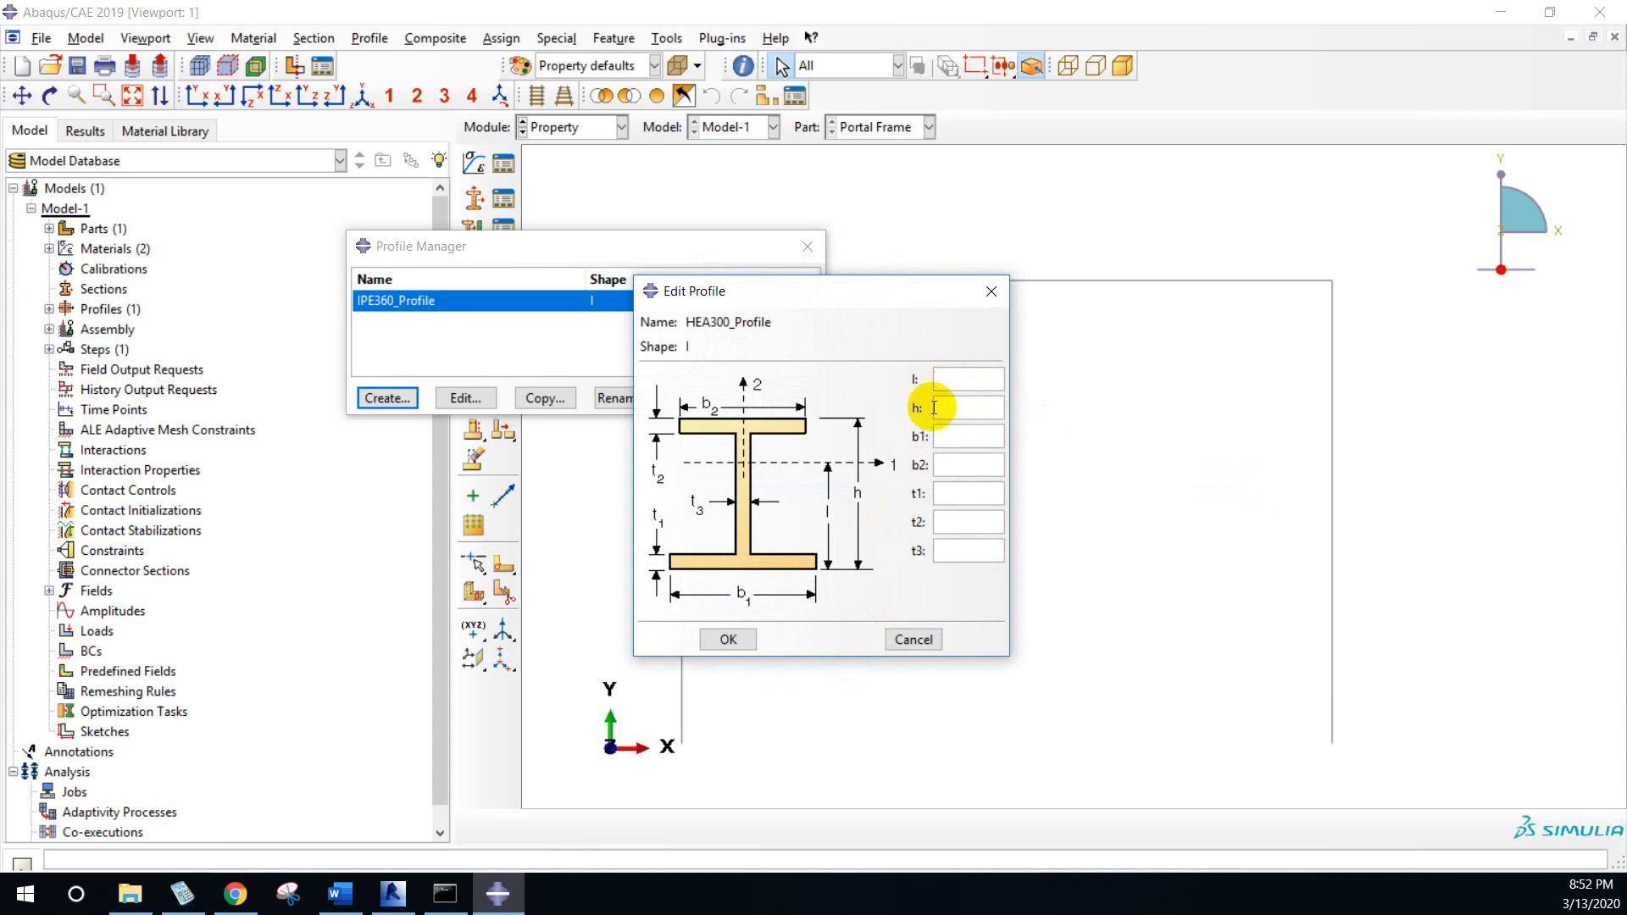
{"action": "type", "text": "290"}
{"action": "left_click", "coordinate": [964, 376]}
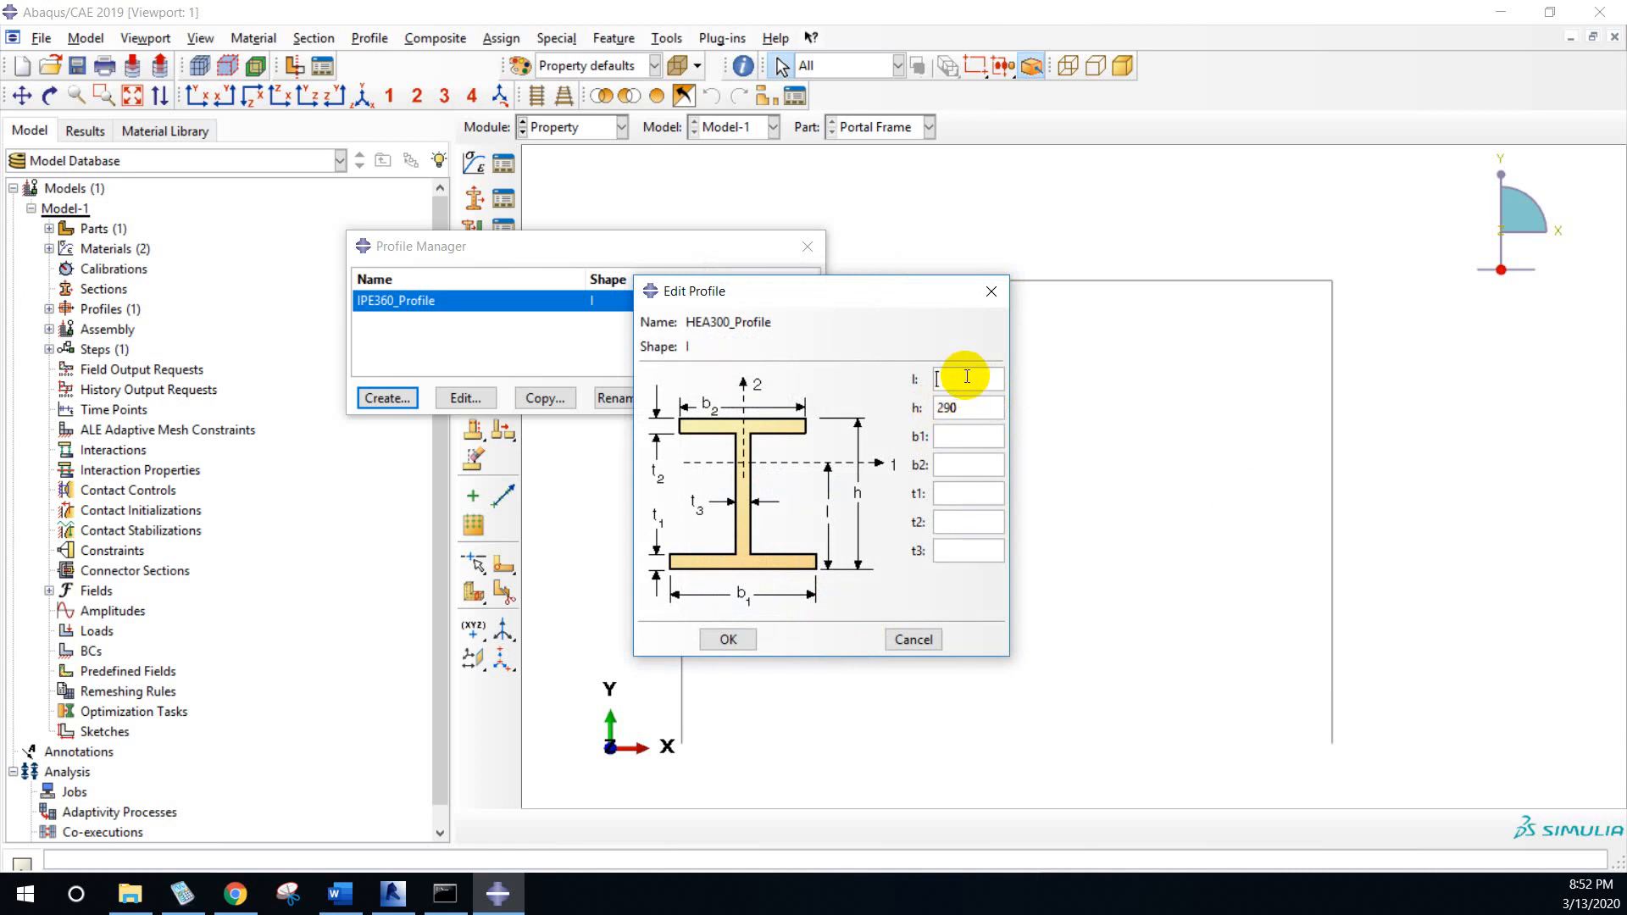
{"action": "type", "text": "145"}
- Switch to Microsoft Mathematics, calculate 290/2 to check the half height, and return to Abaqus/CAE
{"action": "left_click", "coordinate": [203, 898]}
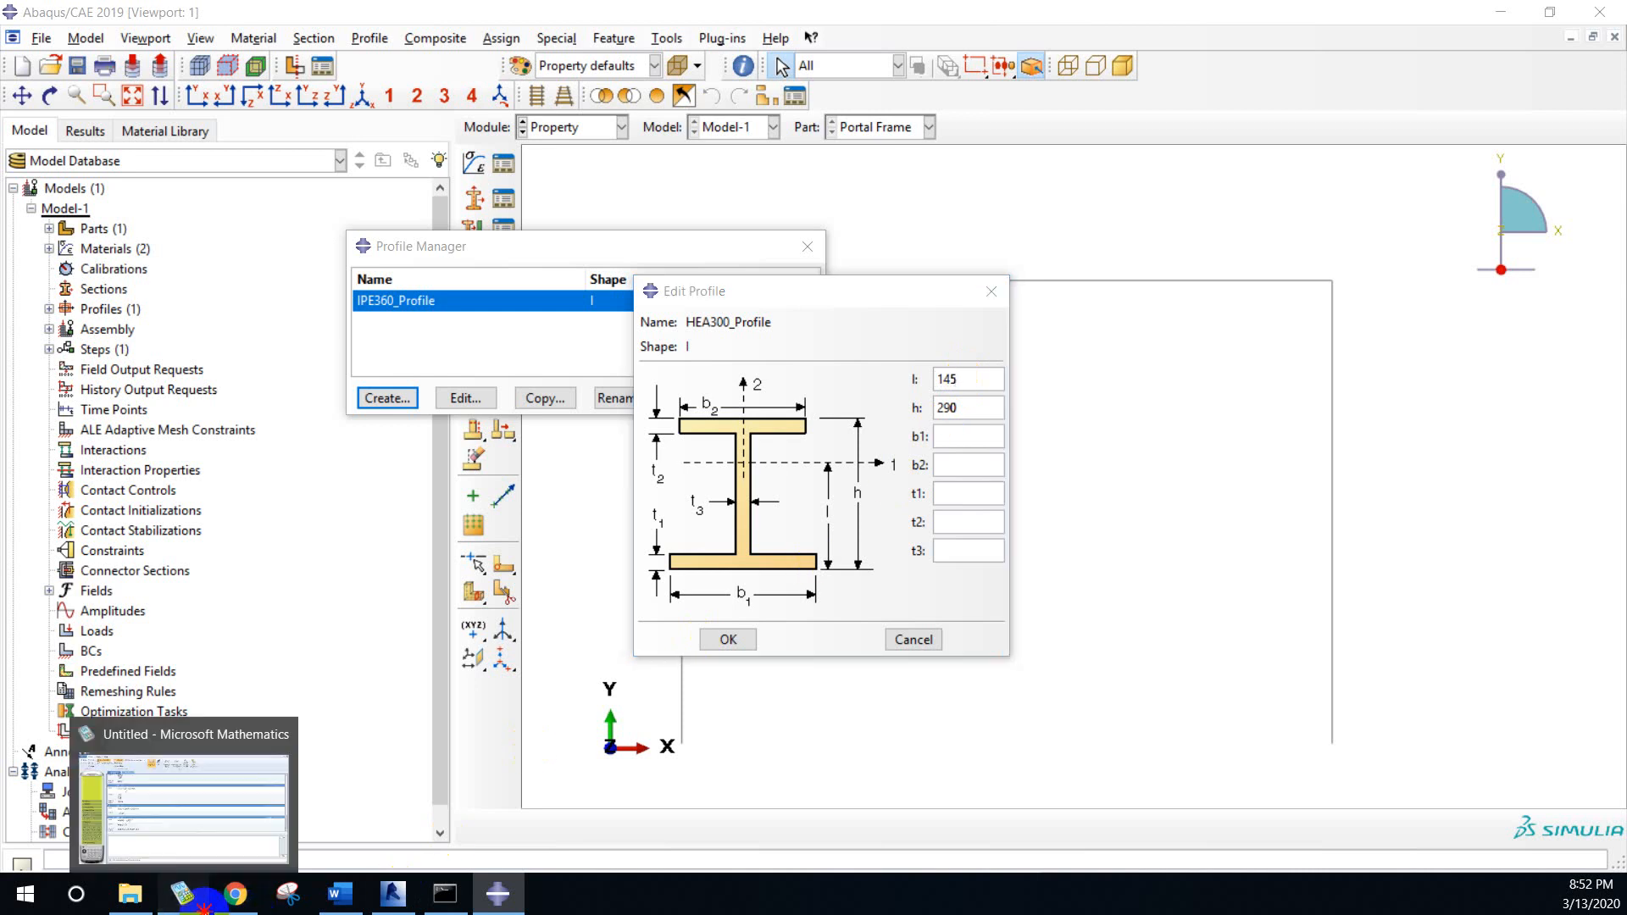
{"action": "type", "text": "290"}
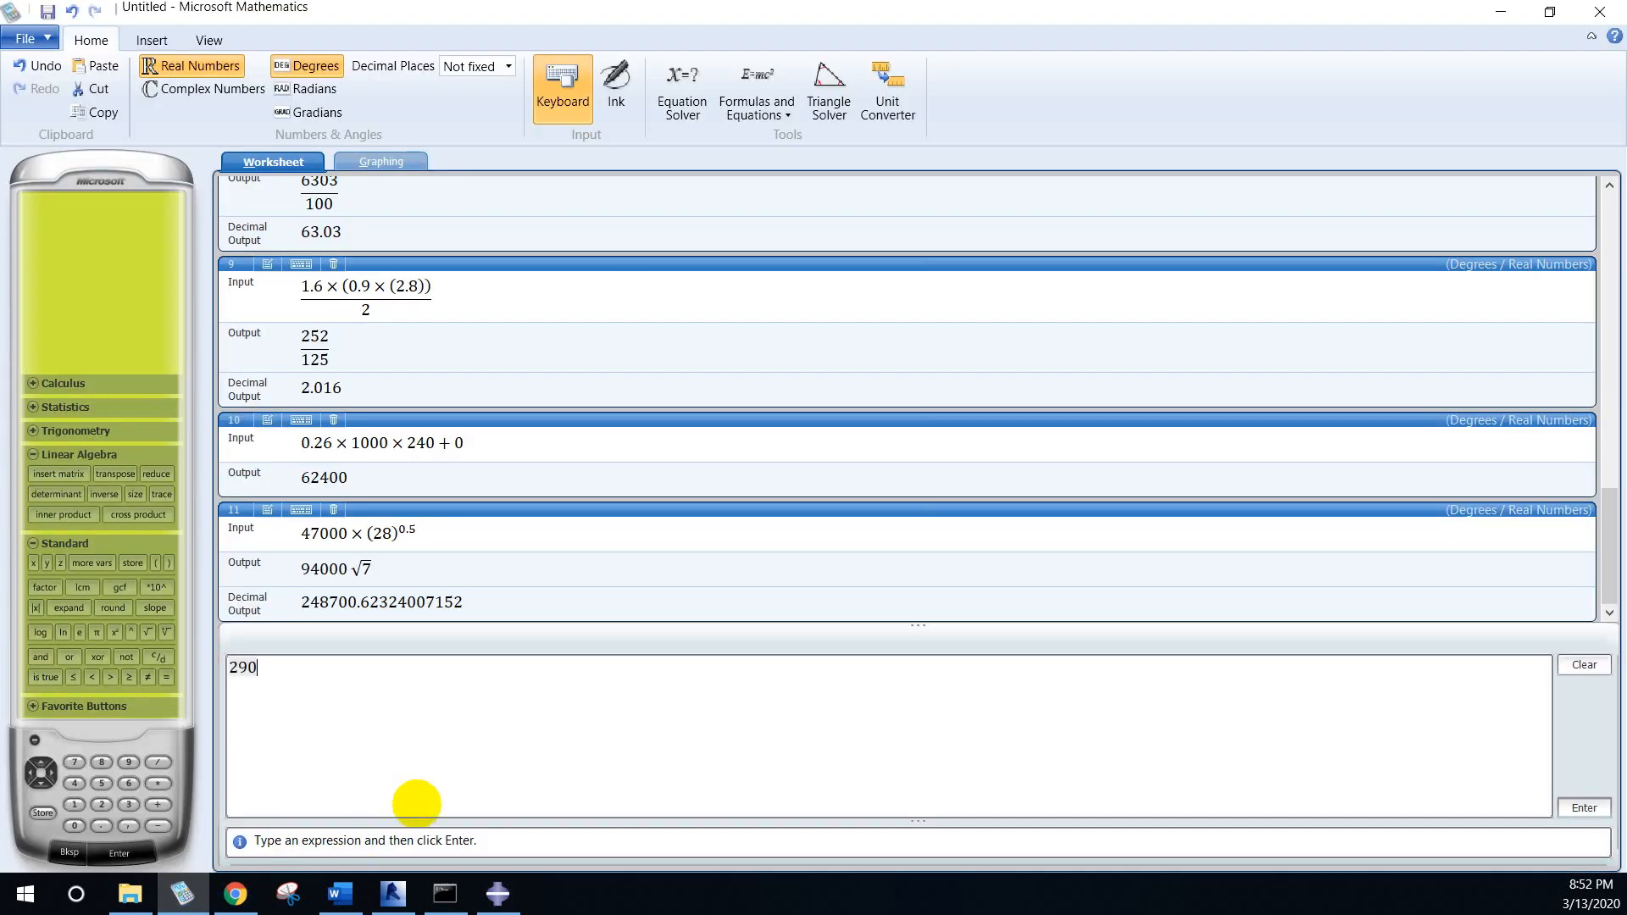
{"action": "type", "text": "/2"}
{"action": "key", "text": "Return"}
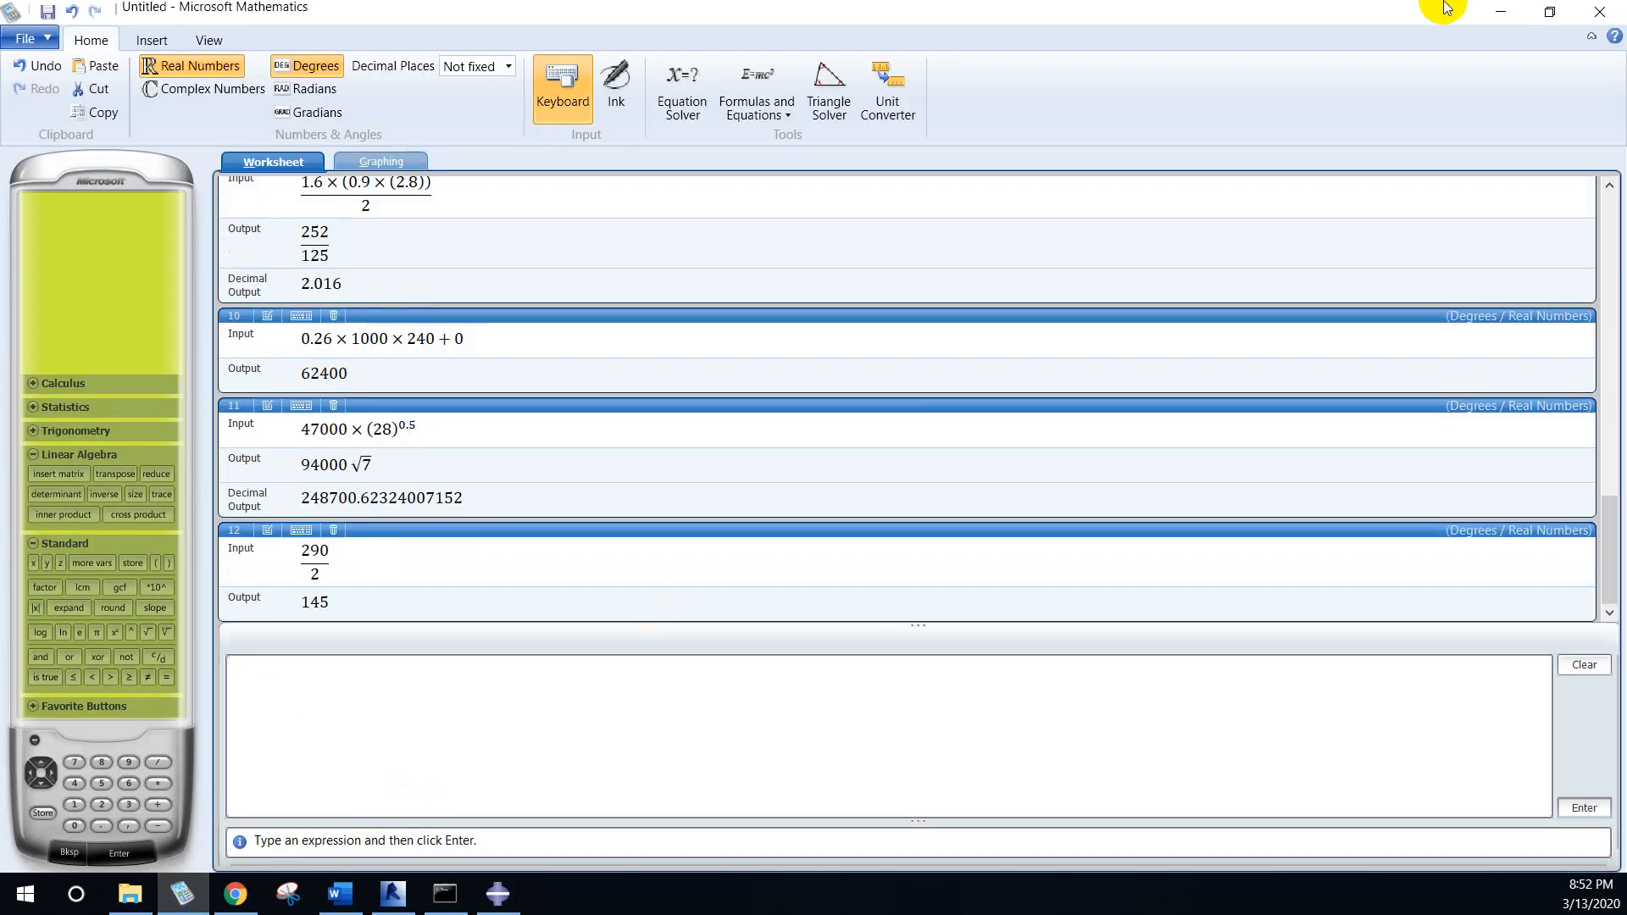
{"action": "left_click", "coordinate": [1498, 12]}
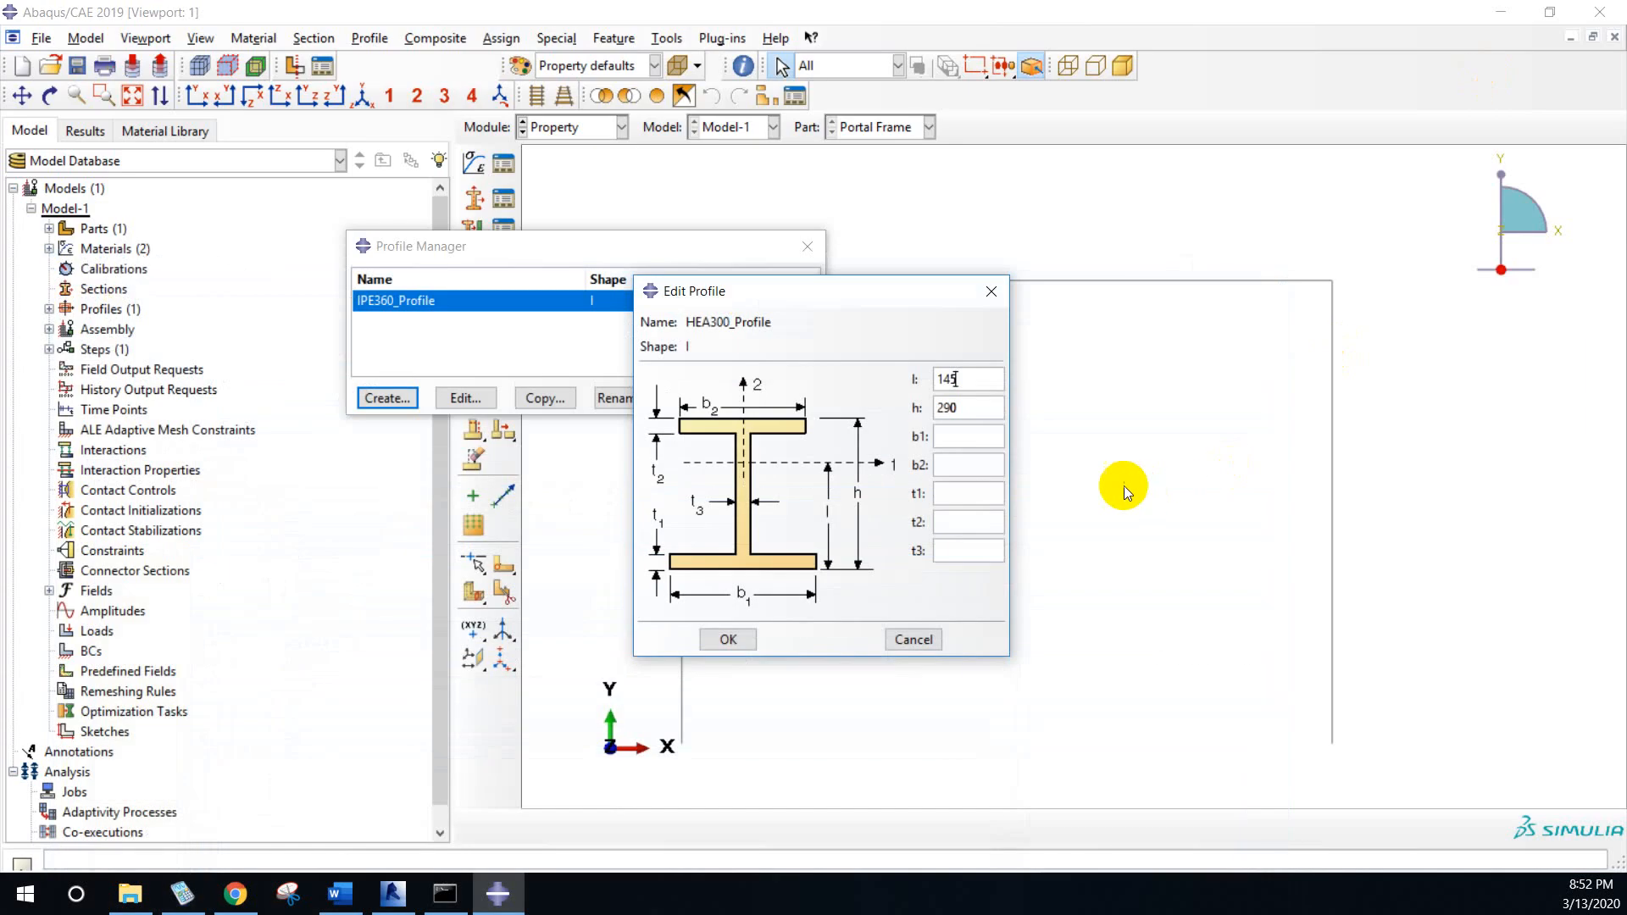
- Set both flange widths of the HEA300 profile, b1 and b2, to 300
{"action": "left_click", "coordinate": [981, 438]}
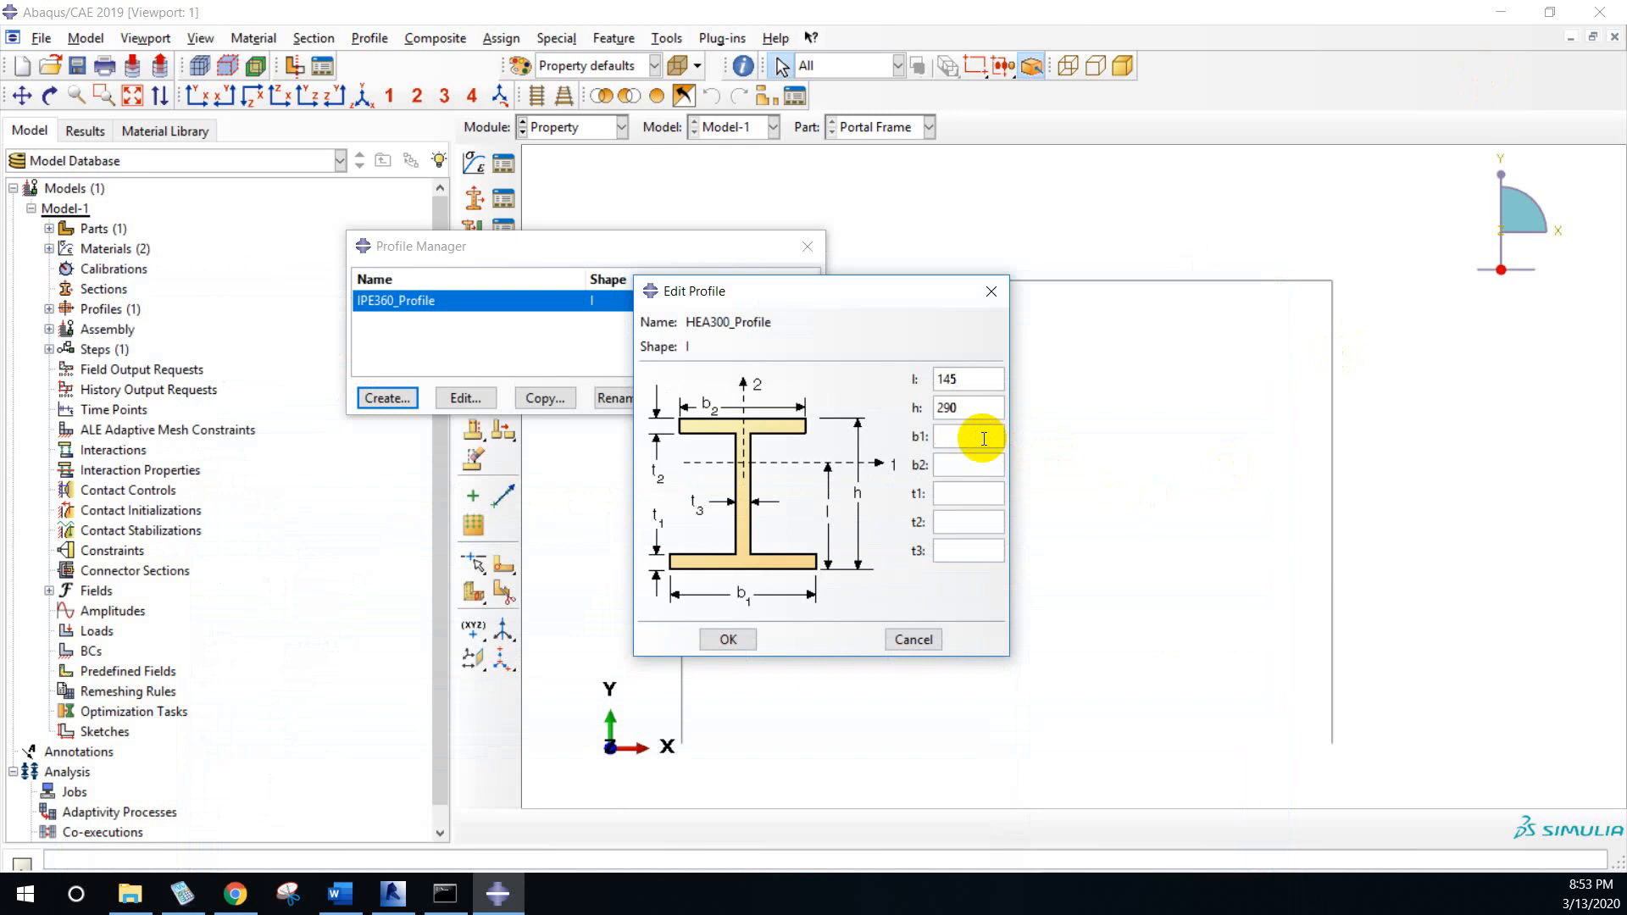
{"action": "type", "text": "300"}
{"action": "left_click", "coordinate": [991, 462]}
{"action": "type", "text": "300"}
- Set both flange thicknesses of the HEA300 profile, t1 and t2, to 14
{"action": "left_click", "coordinate": [976, 493]}
{"action": "type", "text": "14"}
{"action": "key", "text": "Tab"}
{"action": "type", "text": "12"}
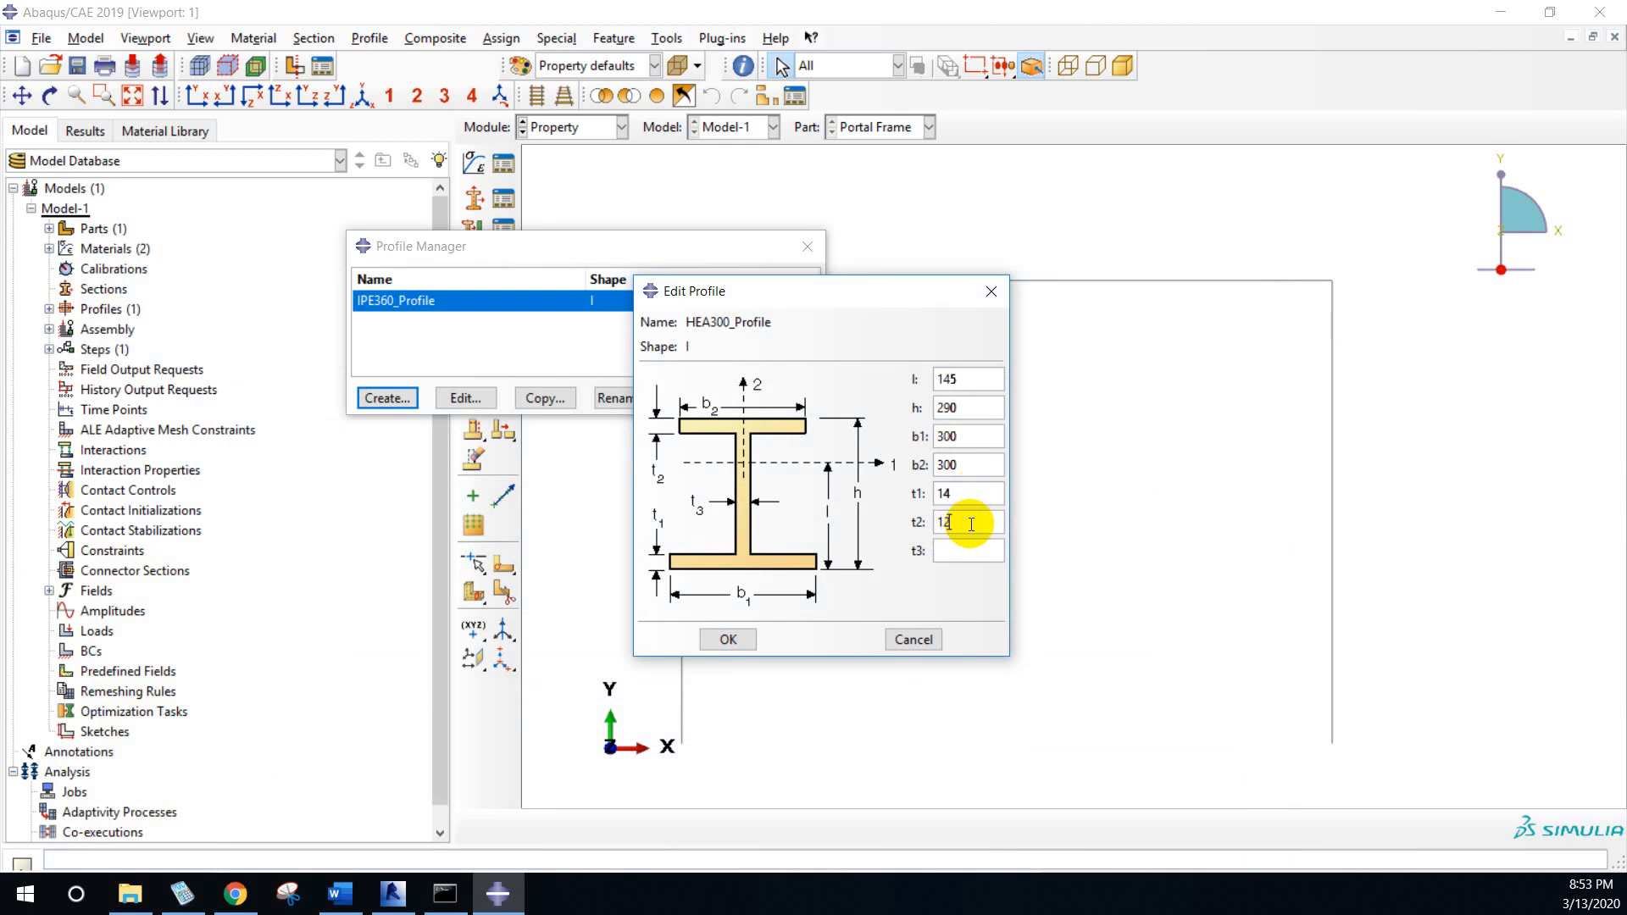
{"action": "key", "text": "BackSpace"}
{"action": "type", "text": "4"}
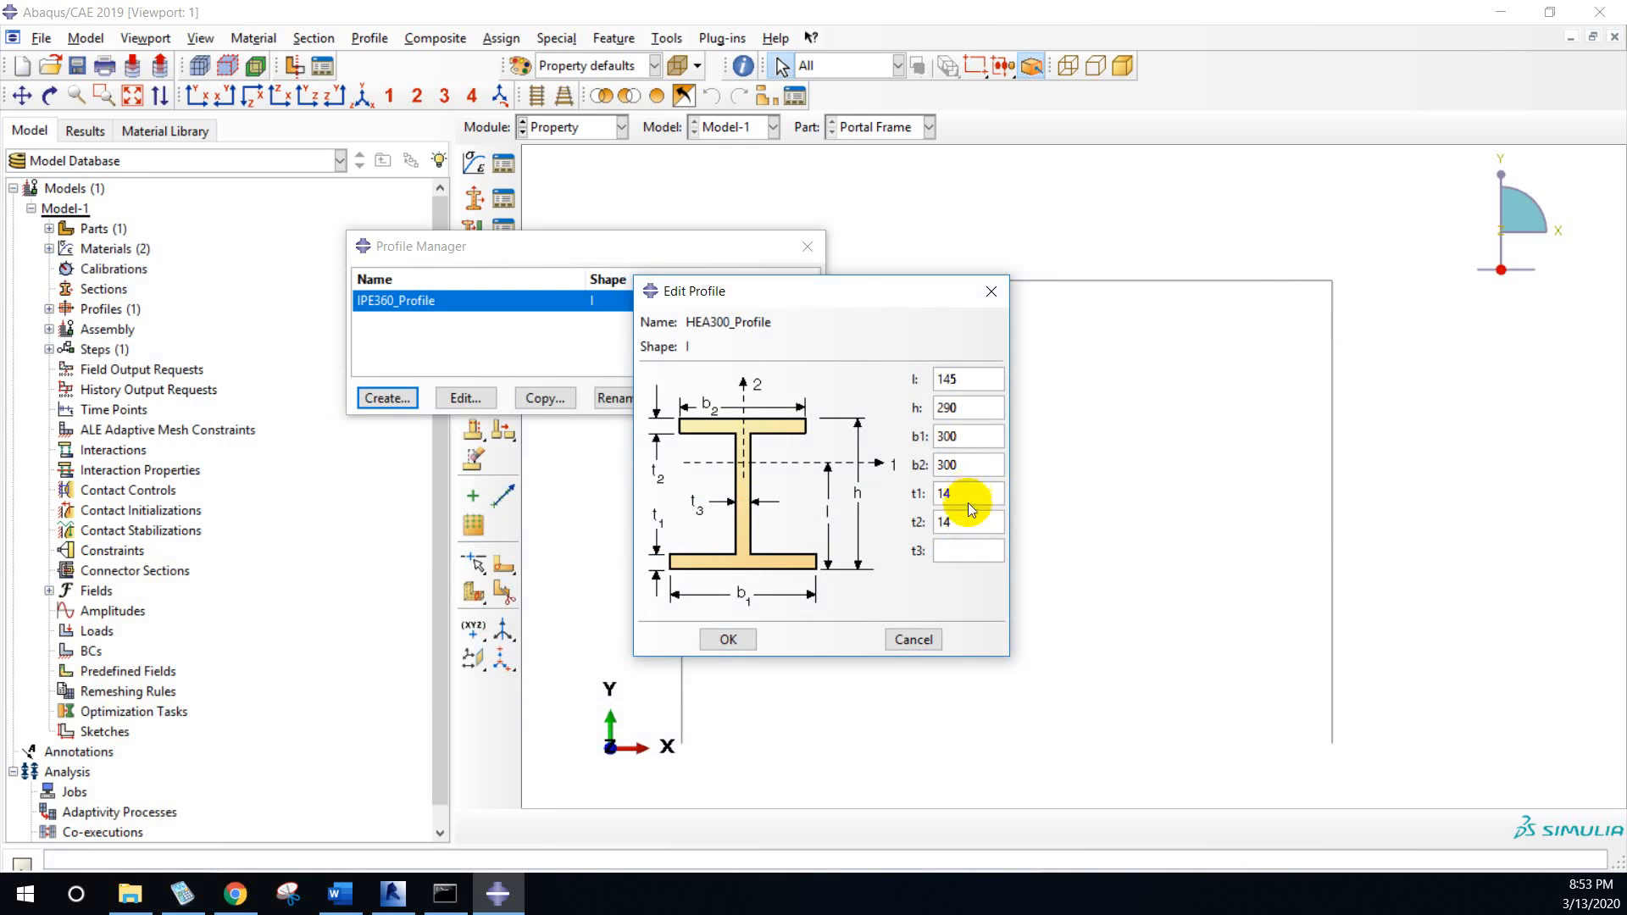
- Set the HEA300 profile's web thickness t3 to 9, accept the profile and close the Profile Manager
{"action": "left_click", "coordinate": [956, 549]}
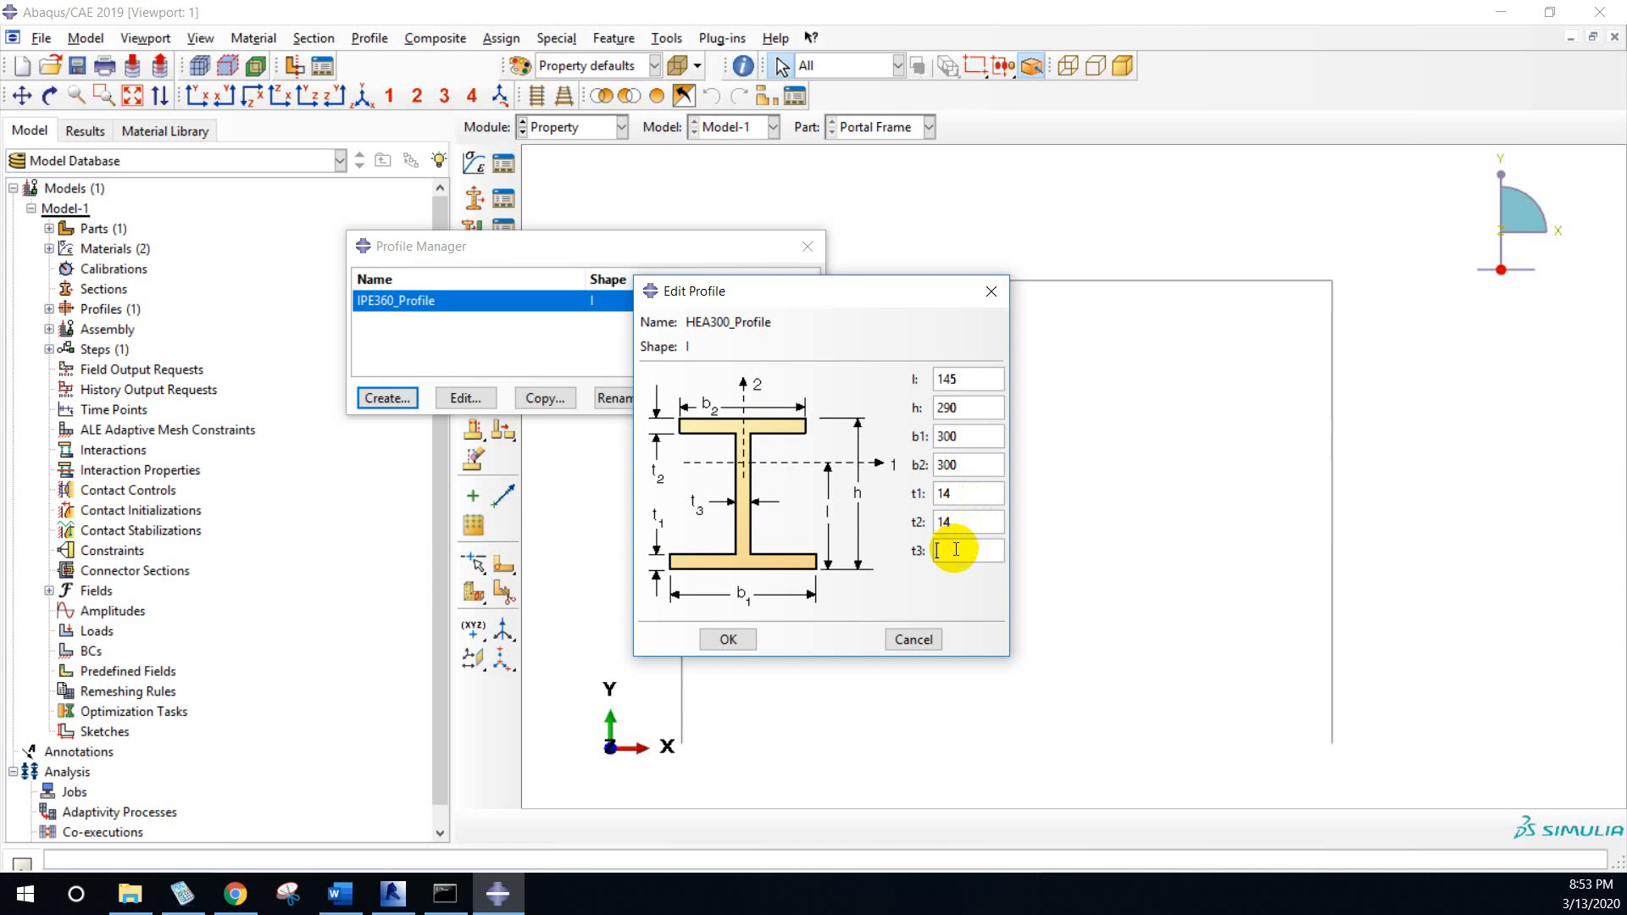
{"action": "type", "text": "9"}
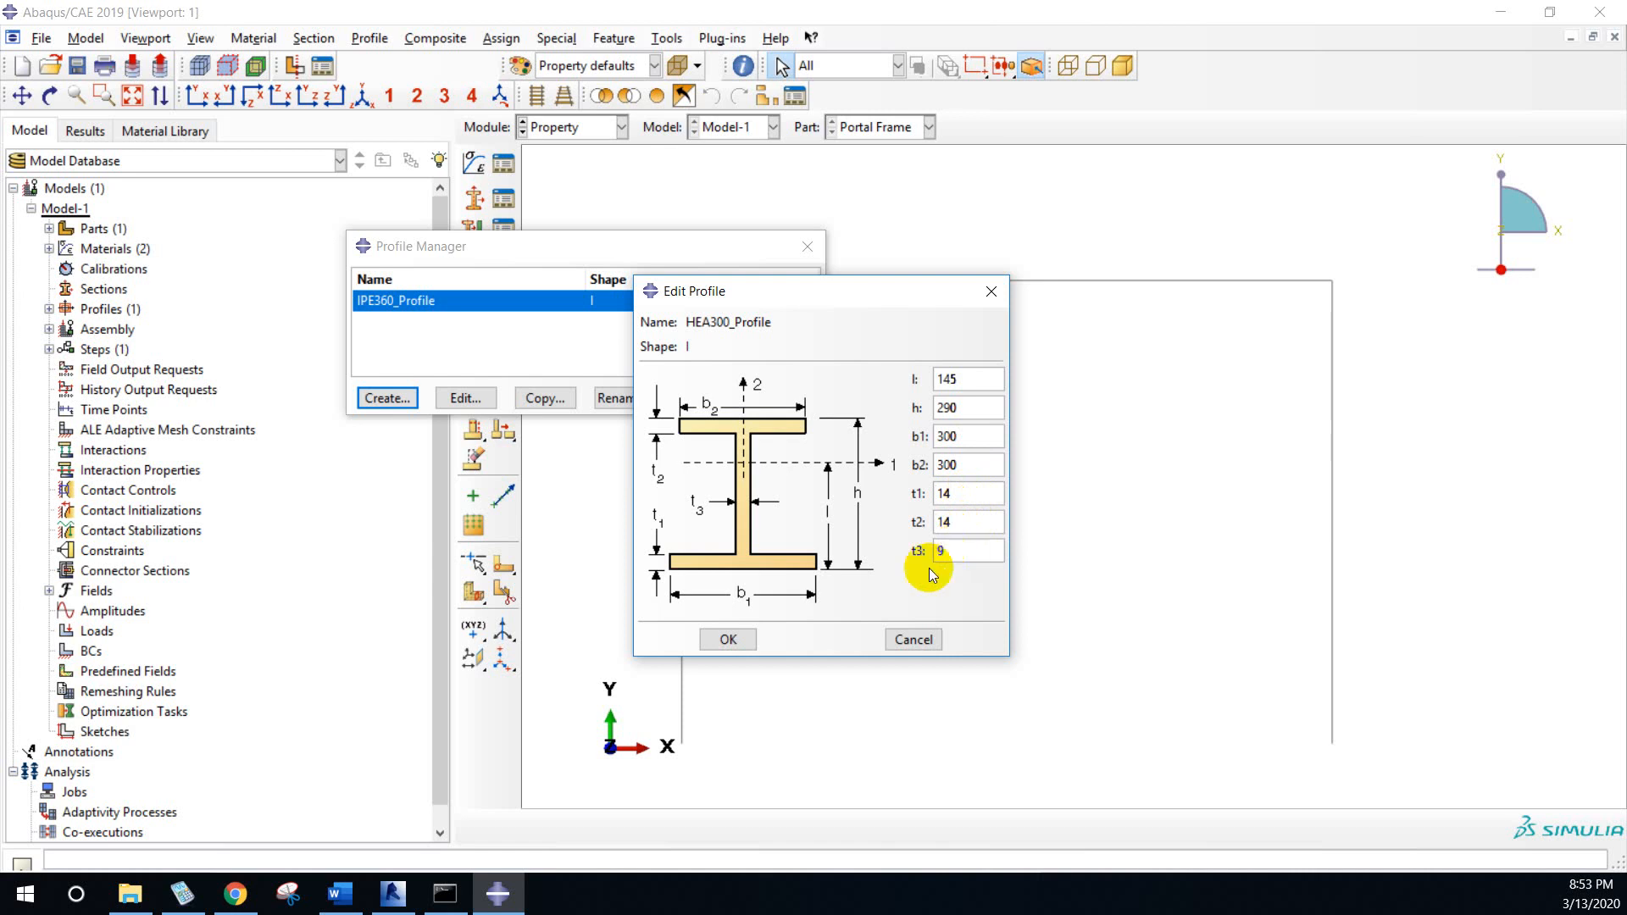
{"action": "left_click", "coordinate": [728, 639]}
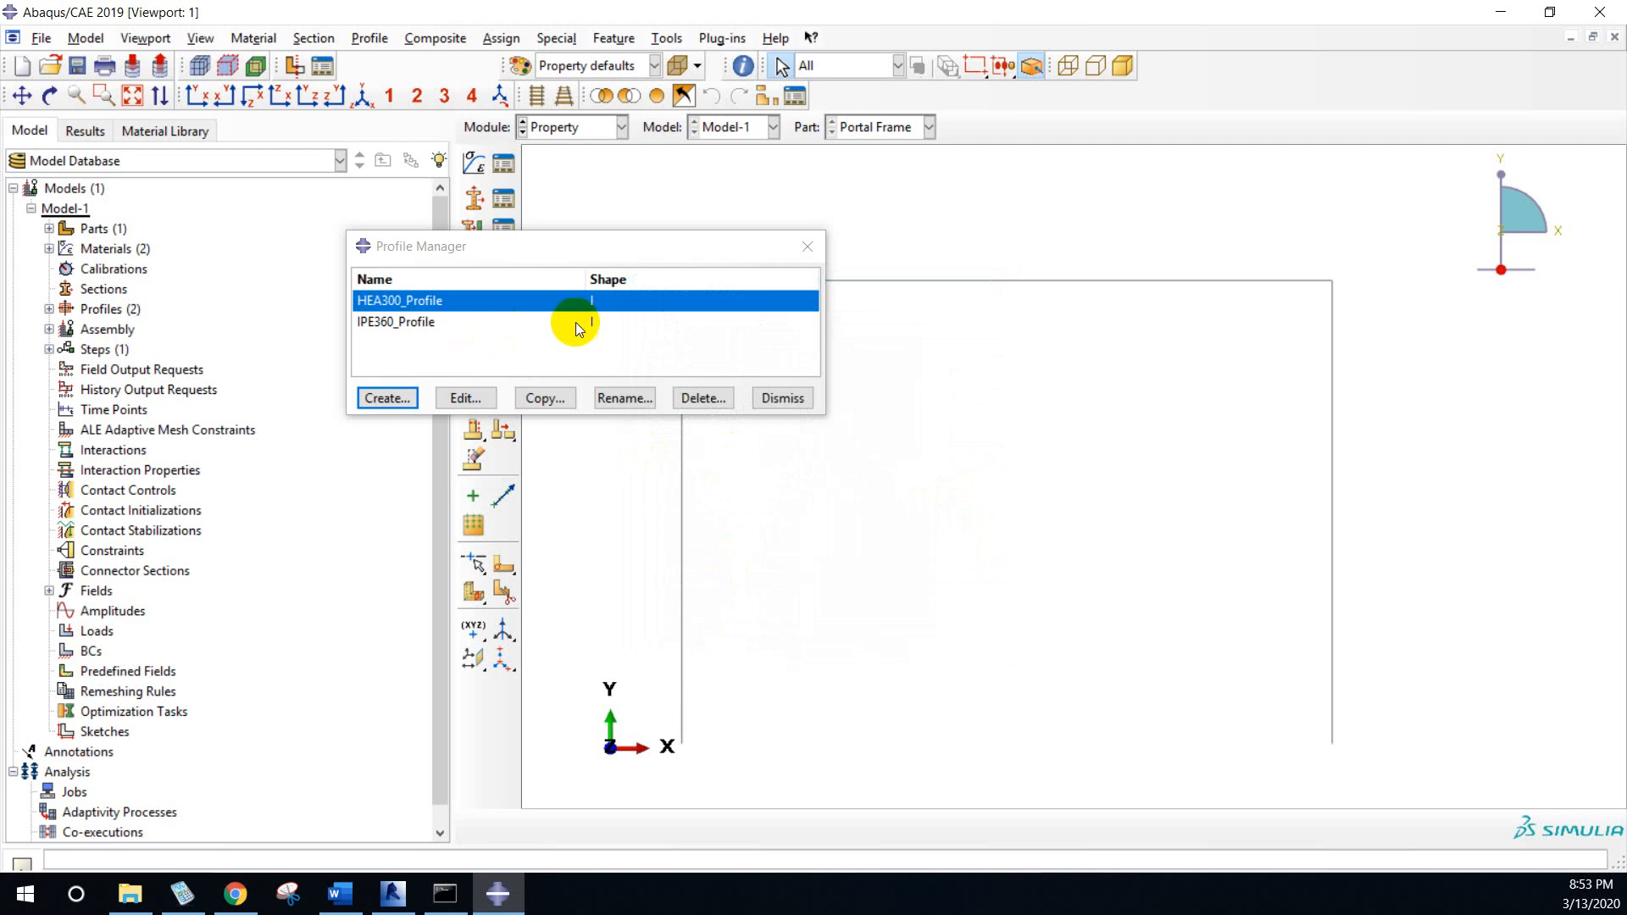
{"action": "left_click", "coordinate": [803, 247]}
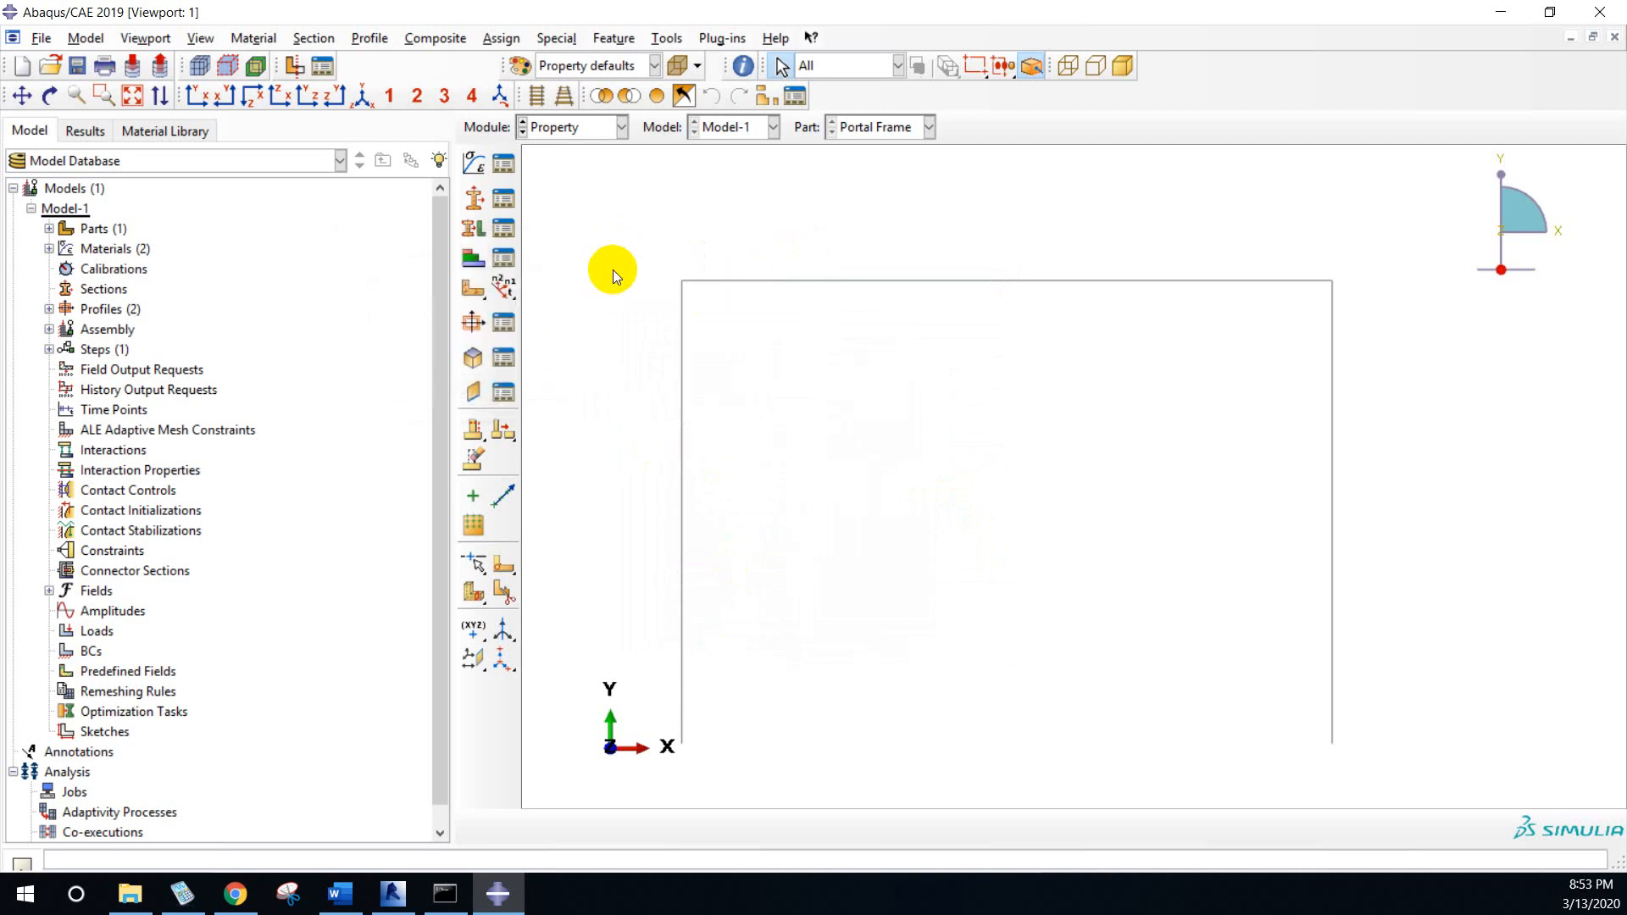
- Create a section of category Beam and type Beam named Girder_Section and continue to its definition
{"action": "scroll", "coordinate": [613, 270], "scroll_direction": "up", "scroll_amount": 2}
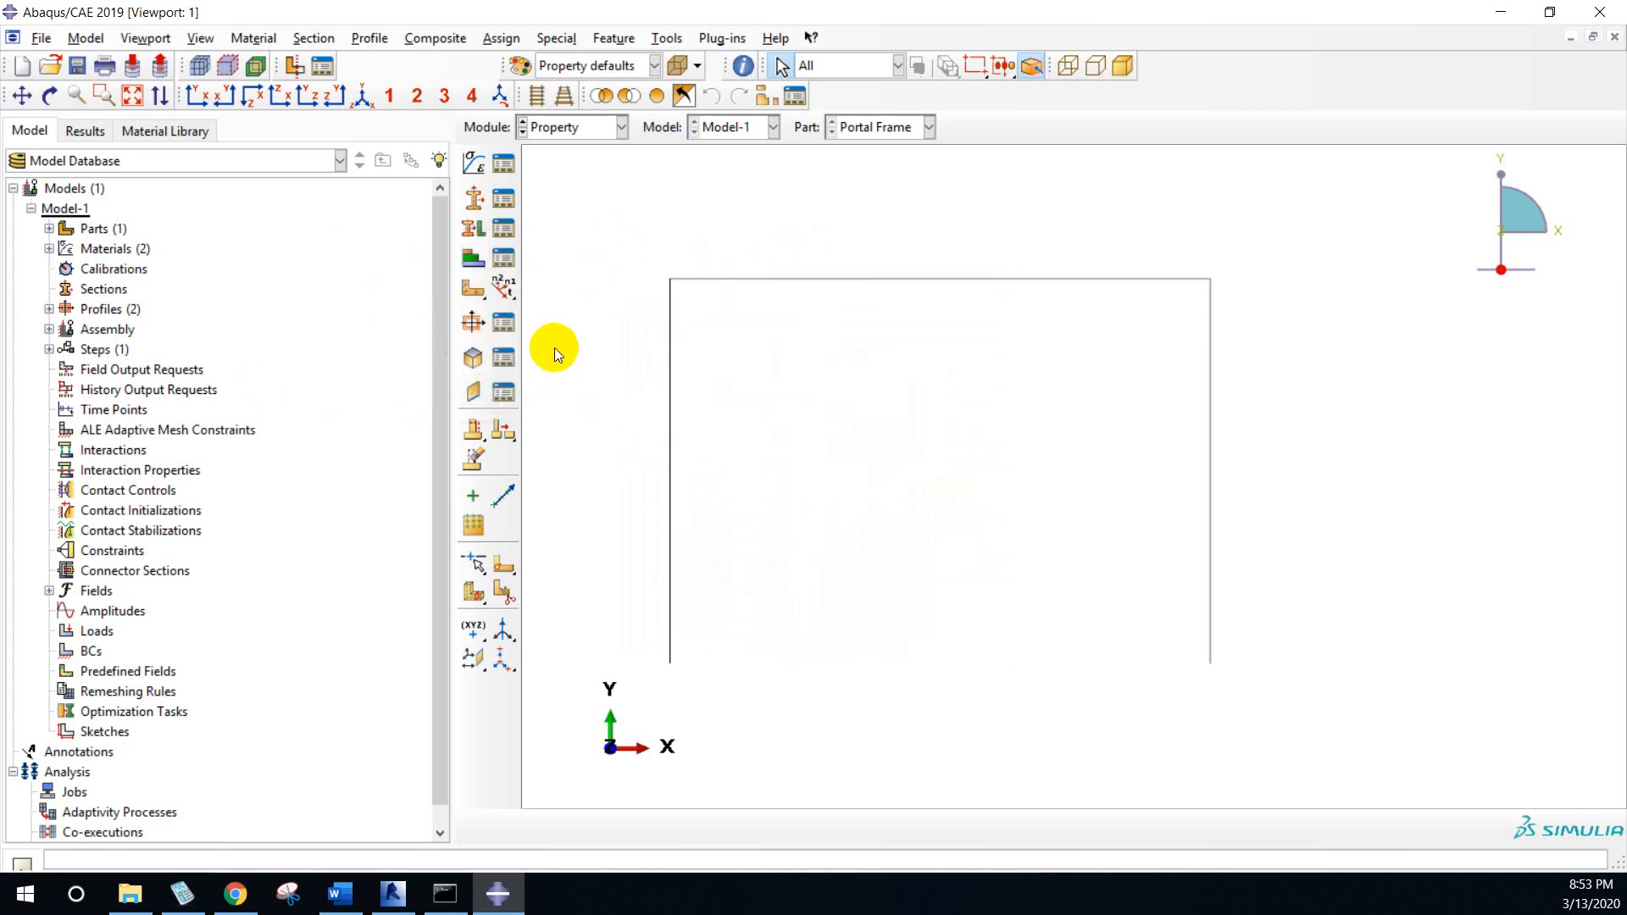
{"action": "scroll", "coordinate": [554, 347], "scroll_direction": "up", "scroll_amount": 1}
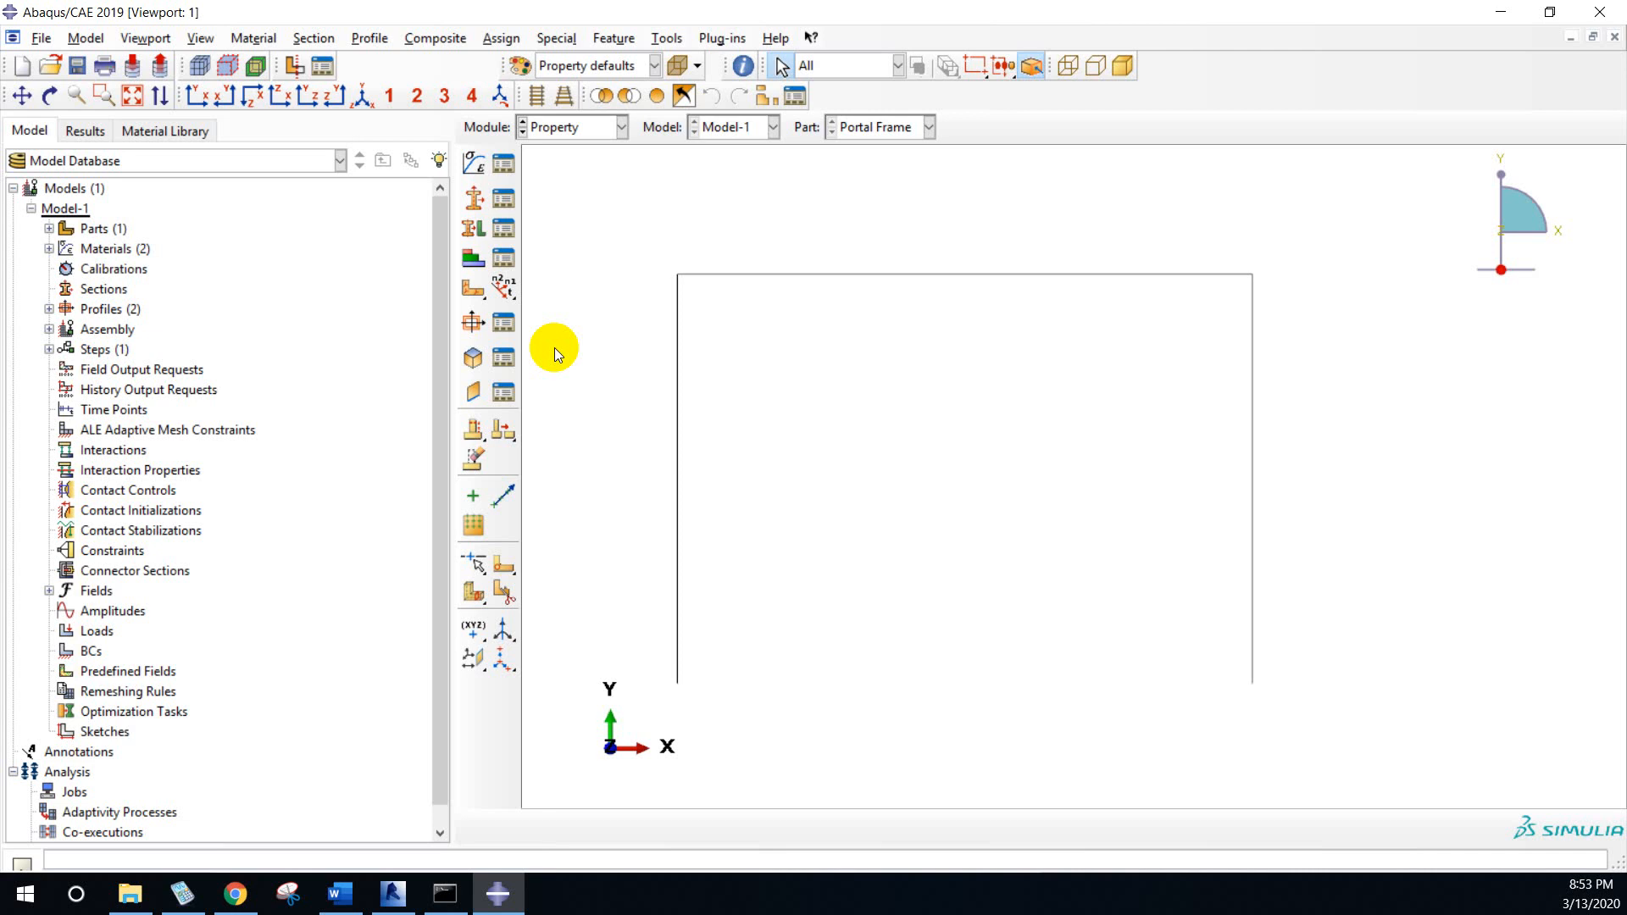
{"action": "left_click", "coordinate": [470, 201]}
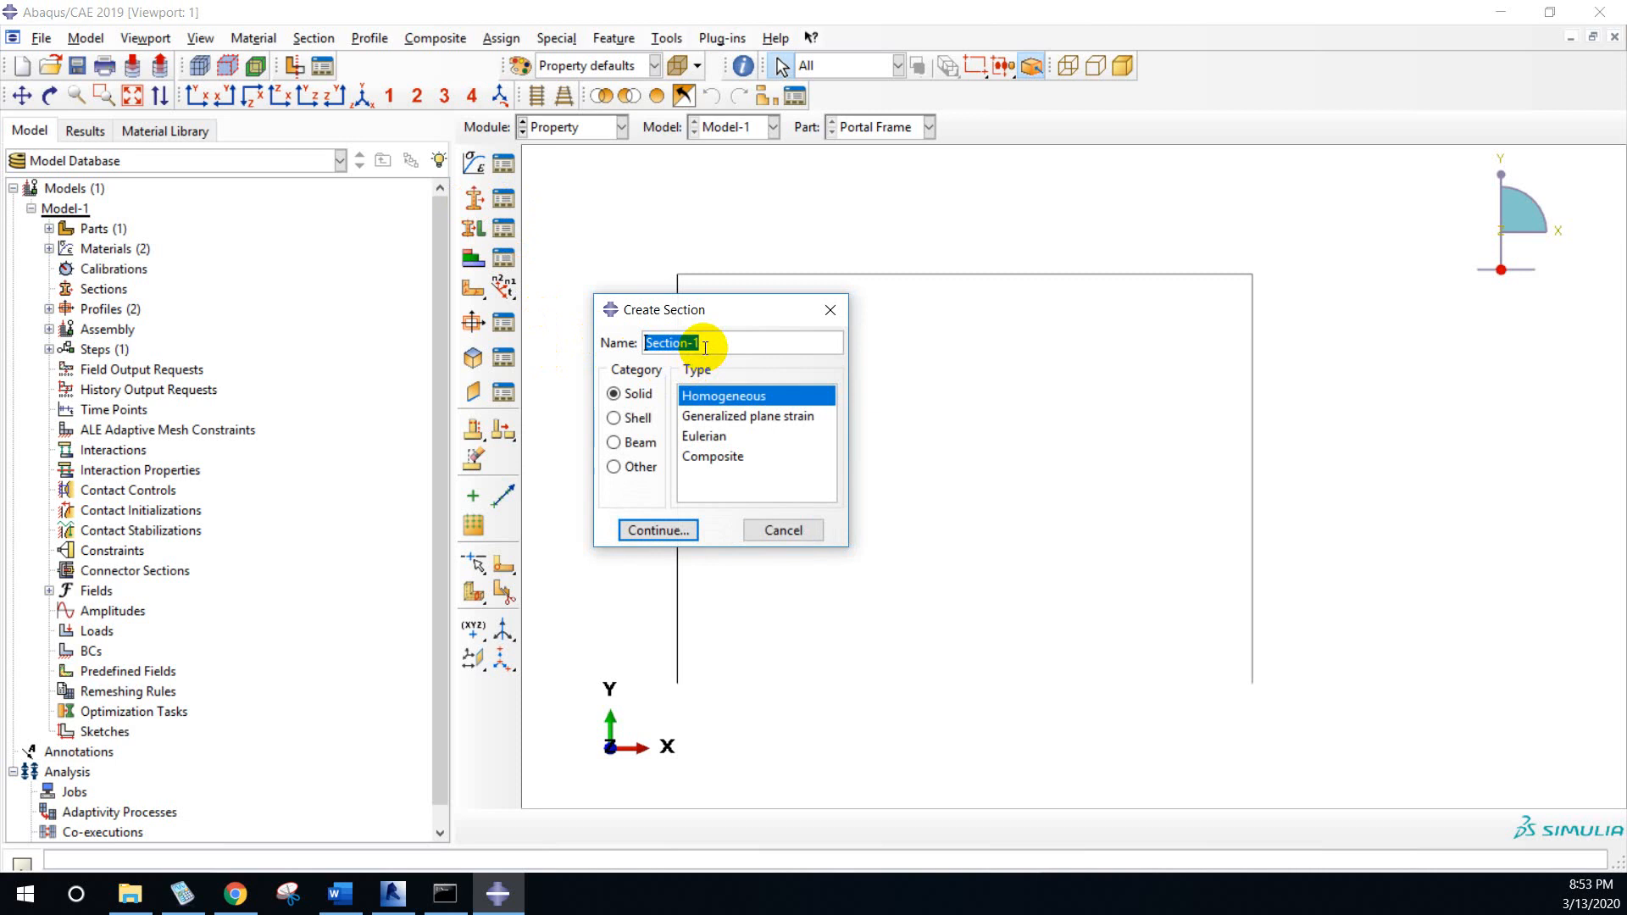
{"action": "left_click", "coordinate": [618, 443]}
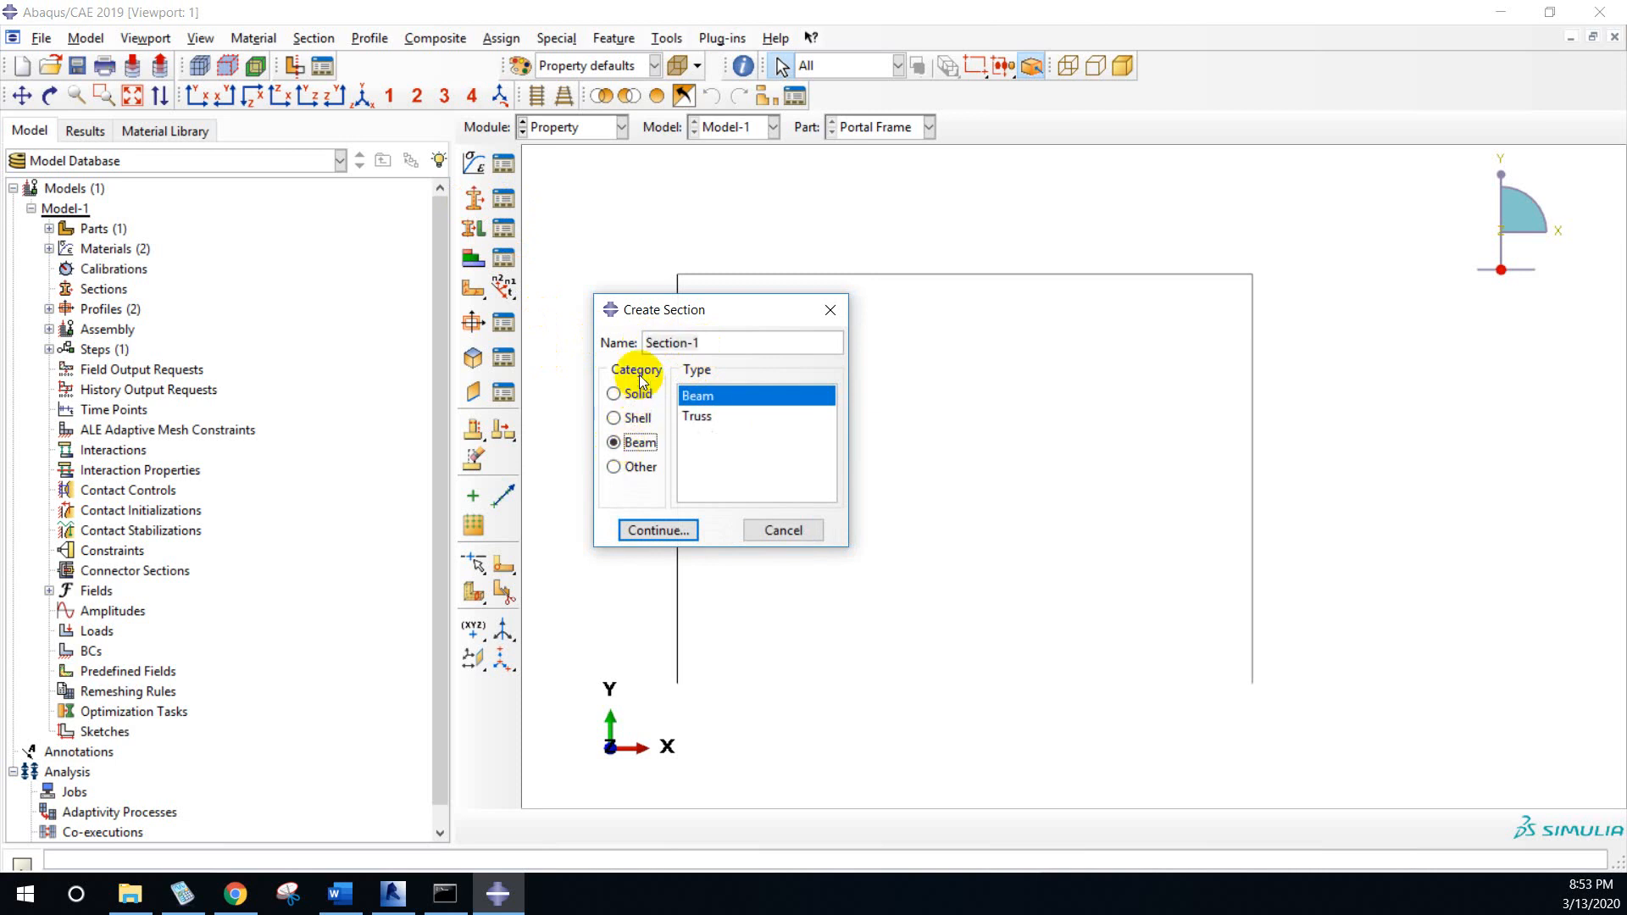
{"action": "left_click", "coordinate": [646, 343]}
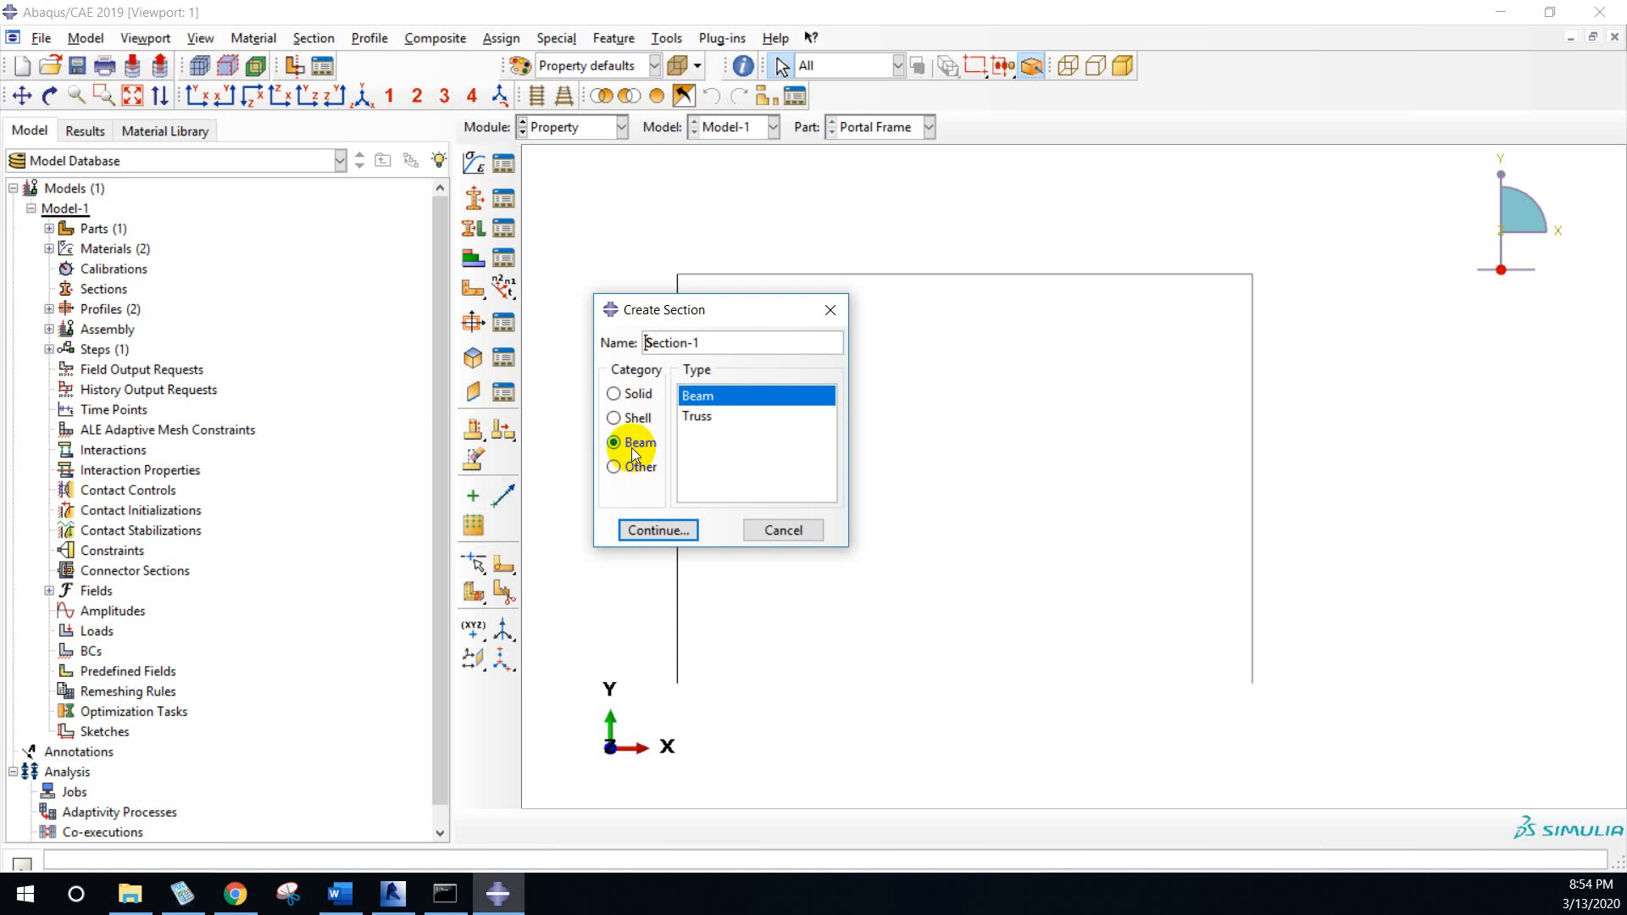
{"action": "left_click_drag", "start_coordinate": [646, 344], "coordinate": [709, 342]}
{"action": "left_click", "coordinate": [645, 343]}
{"action": "type", "text": "Girder"}
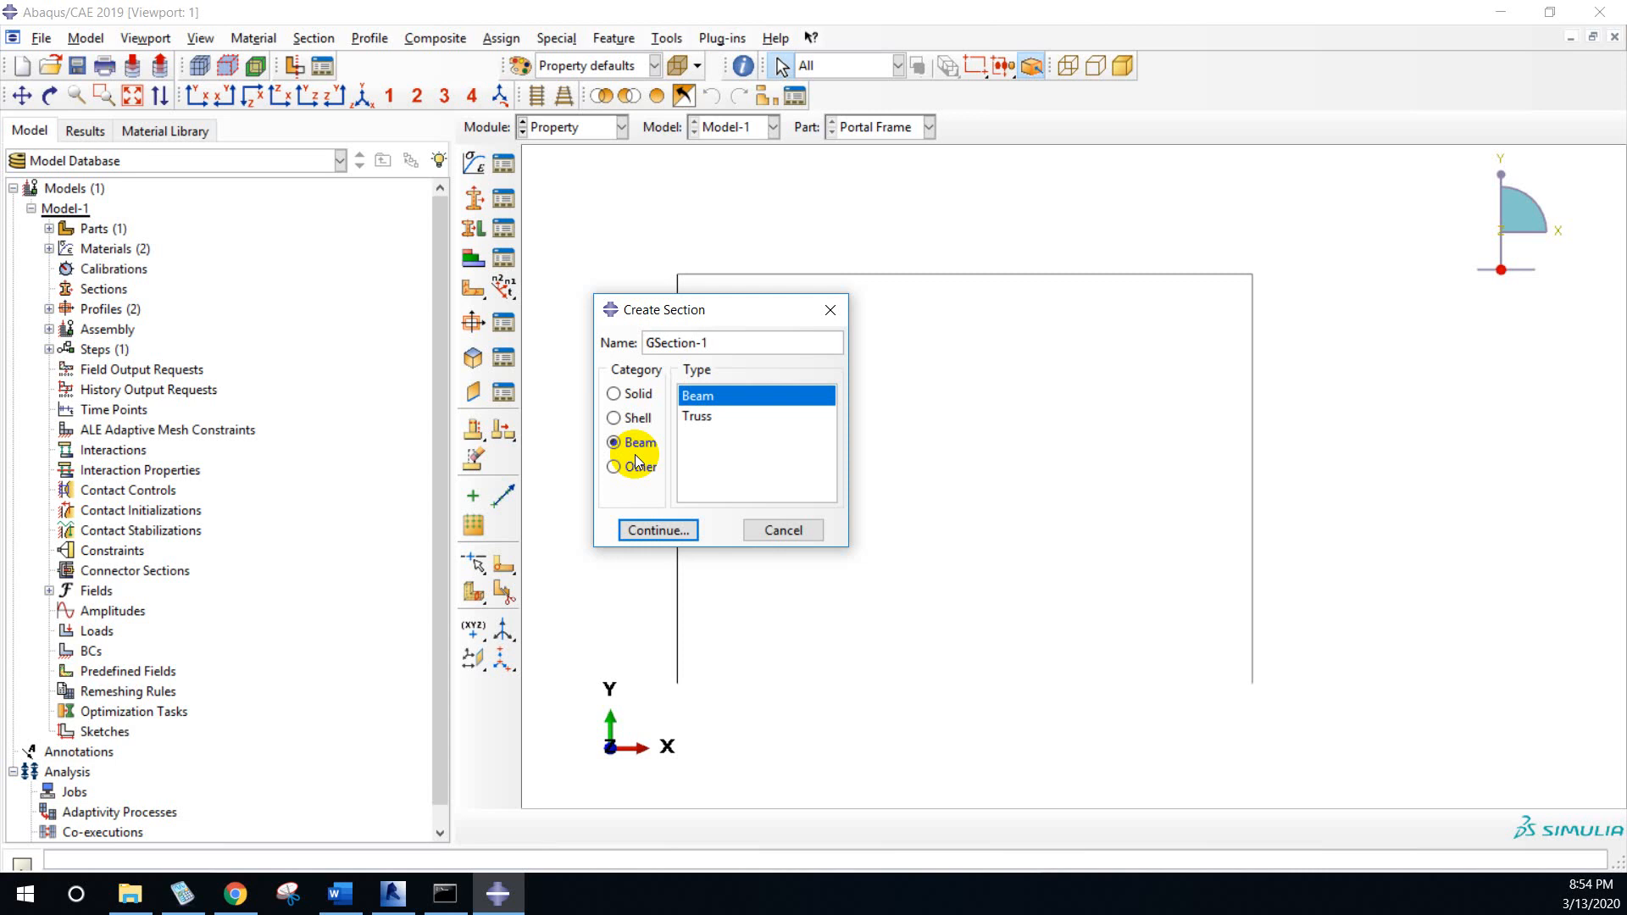
{"action": "type", "text": "_"}
{"action": "key", "text": "End"}
{"action": "key", "text": "BackSpace"}
{"action": "key", "text": "BackSpace"}
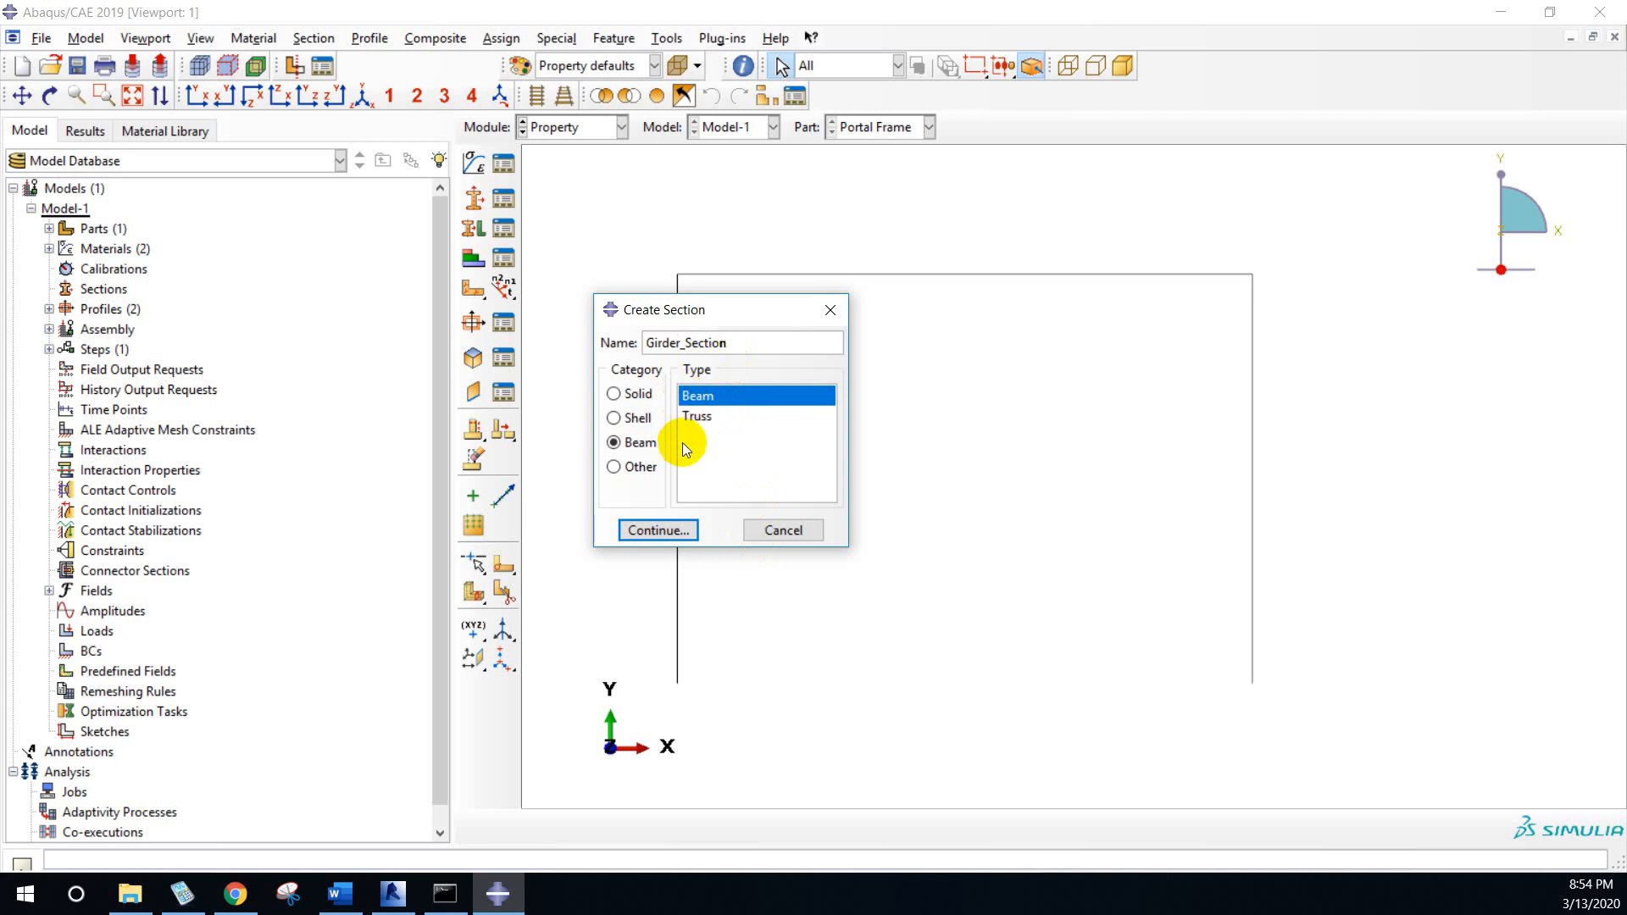
{"action": "left_click", "coordinate": [674, 522]}
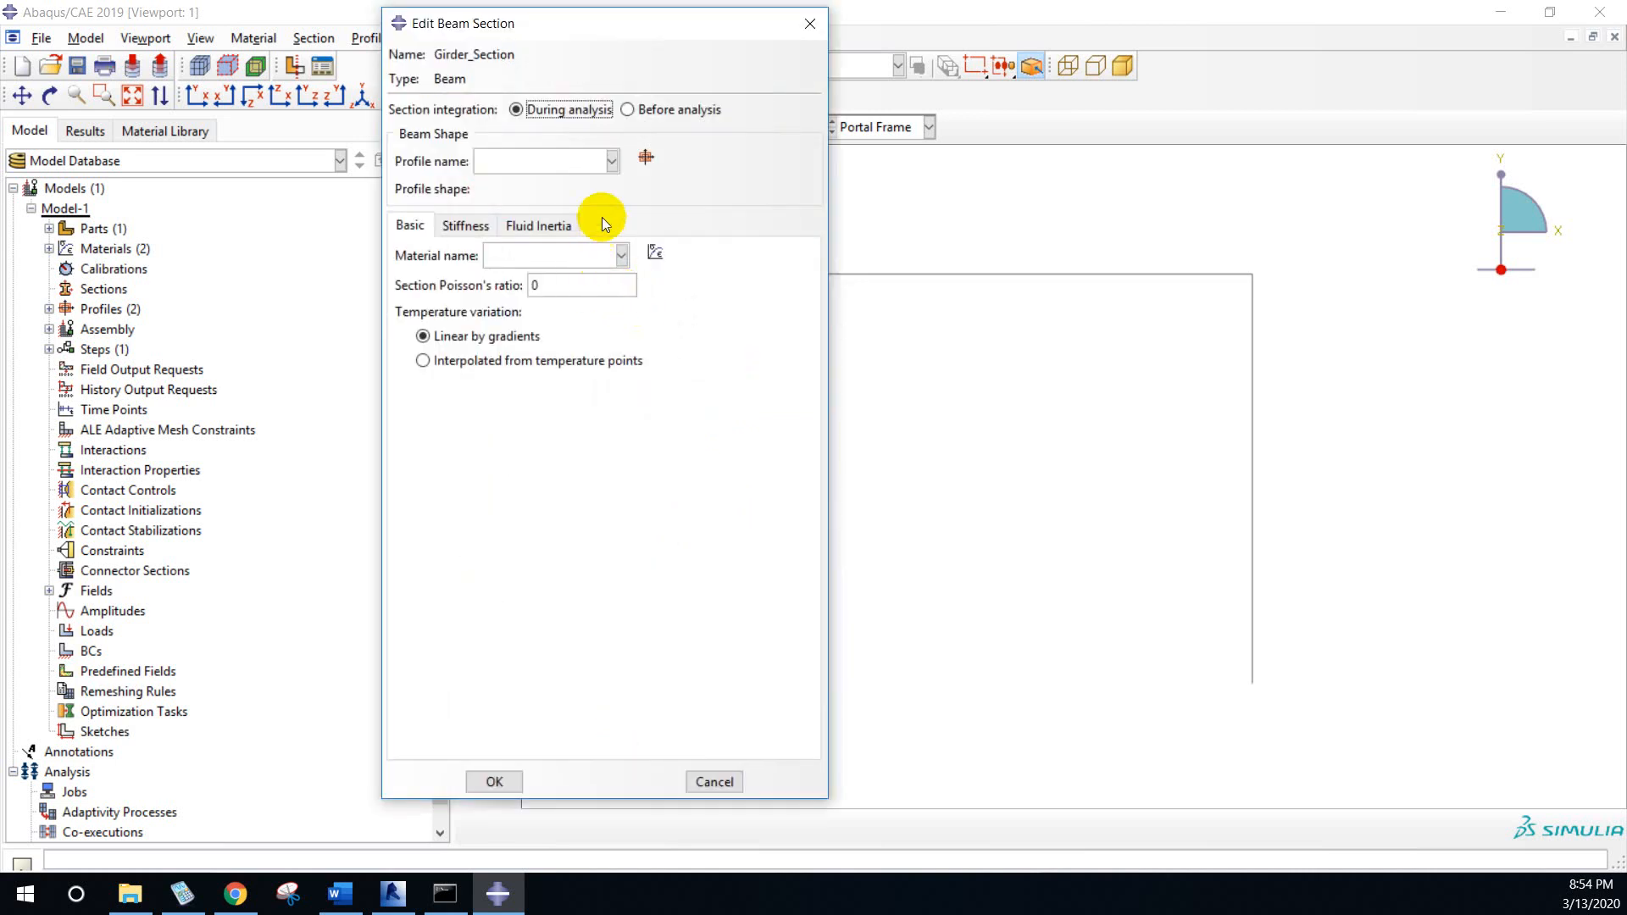
- Give Girder_Section the IPE360_Profile shape and the Steel material, and accept the section
{"action": "left_click", "coordinate": [614, 168]}
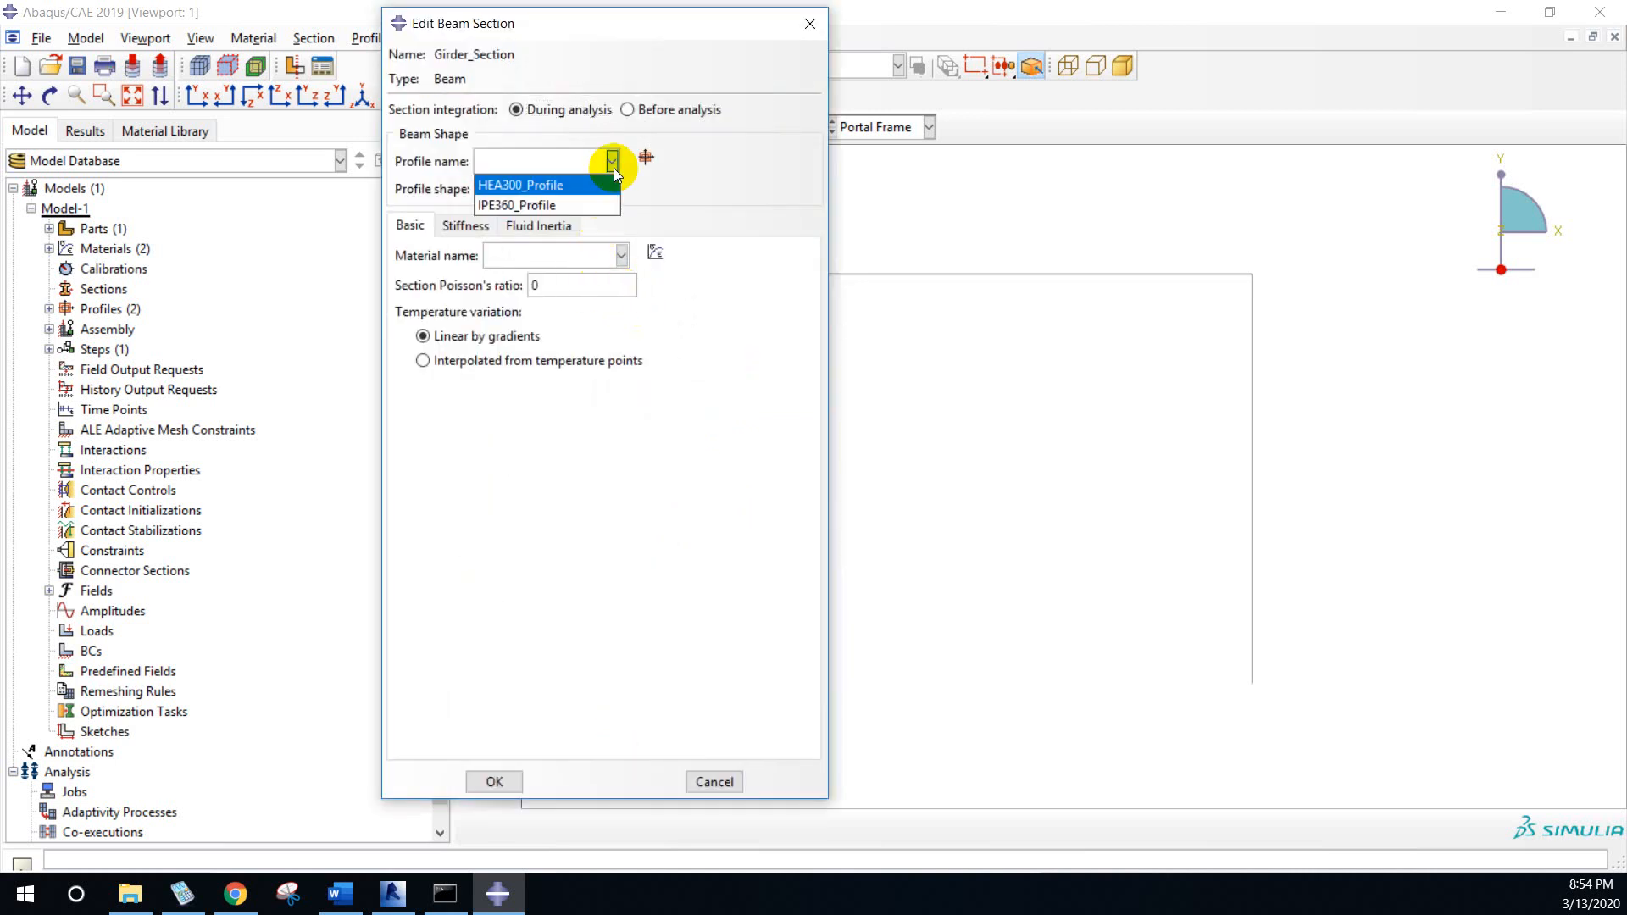
{"action": "left_click", "coordinate": [537, 208]}
{"action": "left_click", "coordinate": [620, 256]}
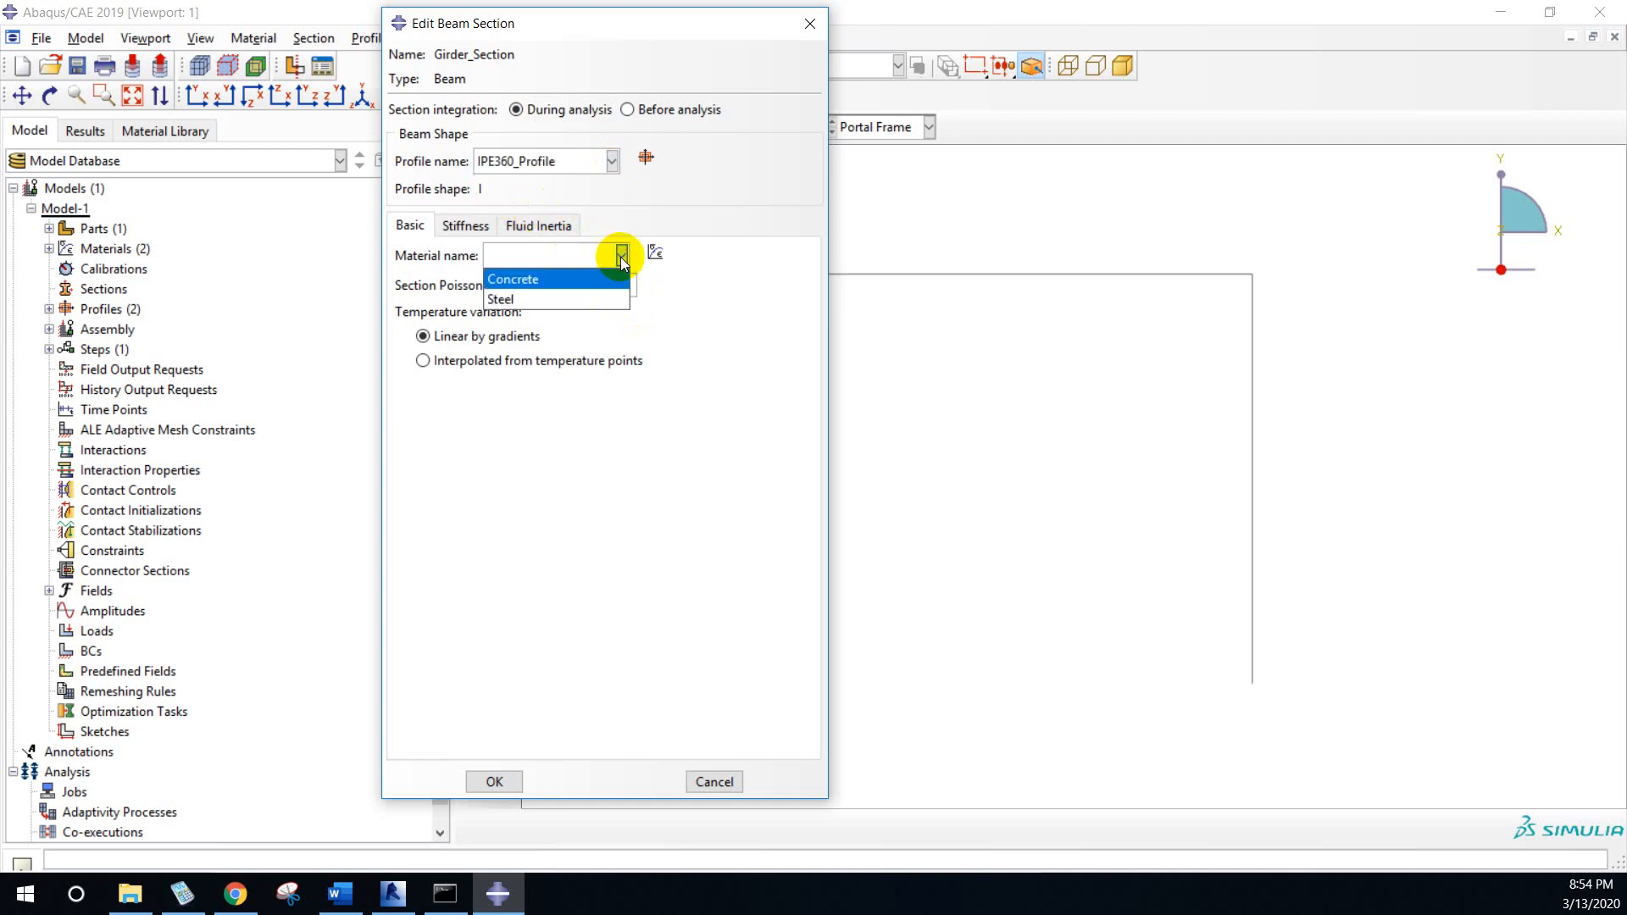
{"action": "left_click", "coordinate": [543, 299]}
{"action": "left_click", "coordinate": [493, 781]}
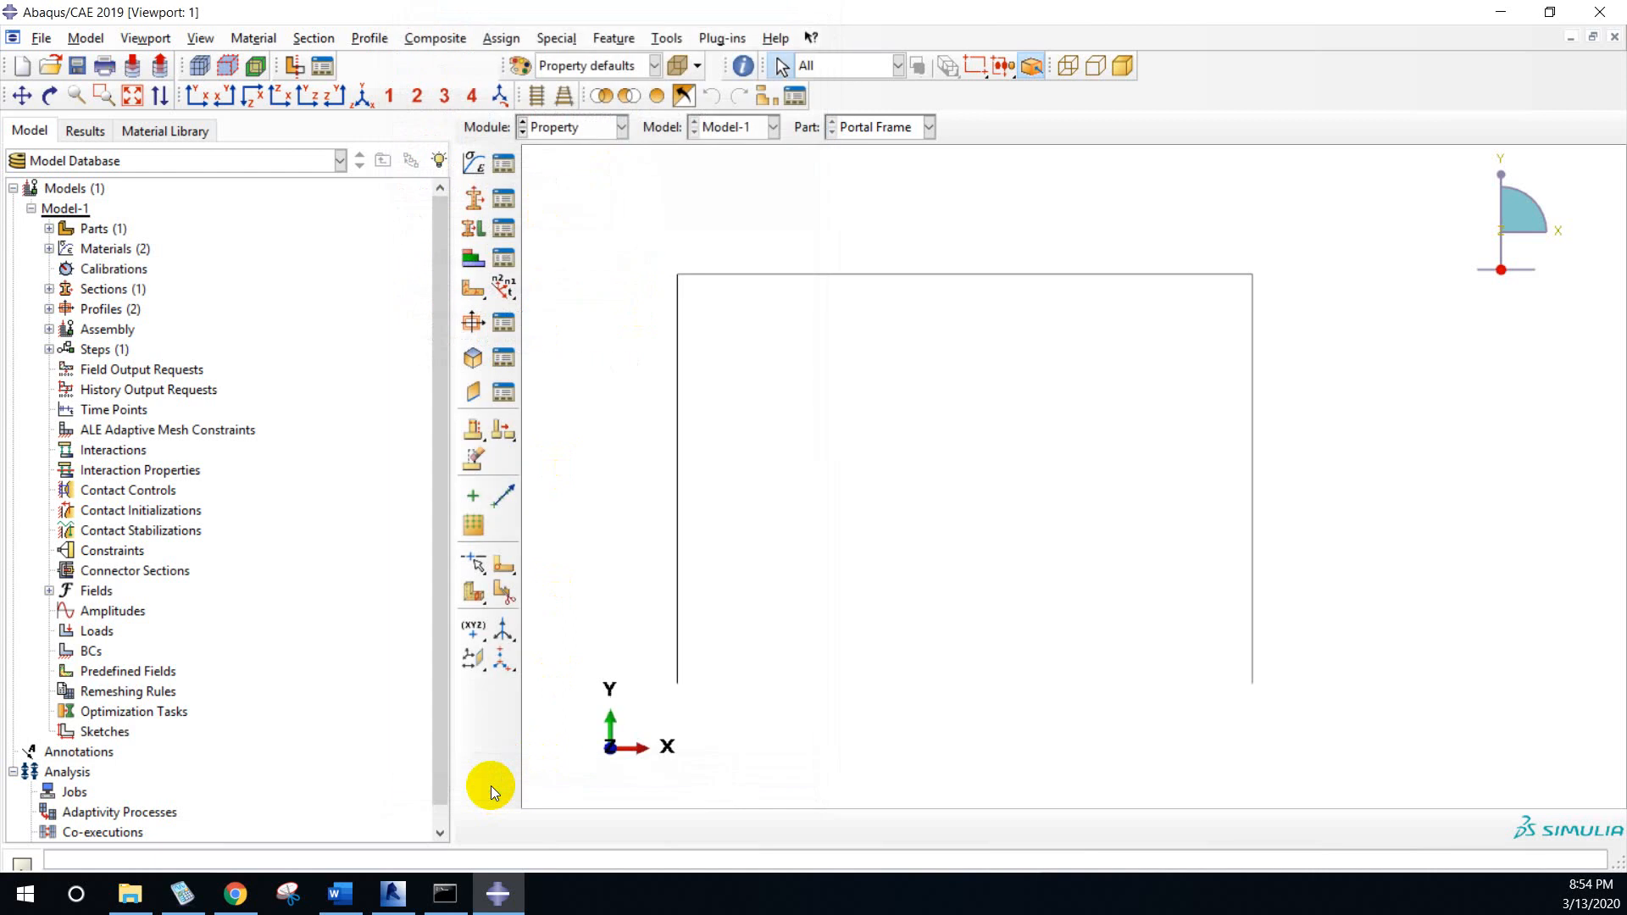
- Create a second beam section named Steel_Column_Section and continue to its definition
{"action": "left_click", "coordinate": [475, 203]}
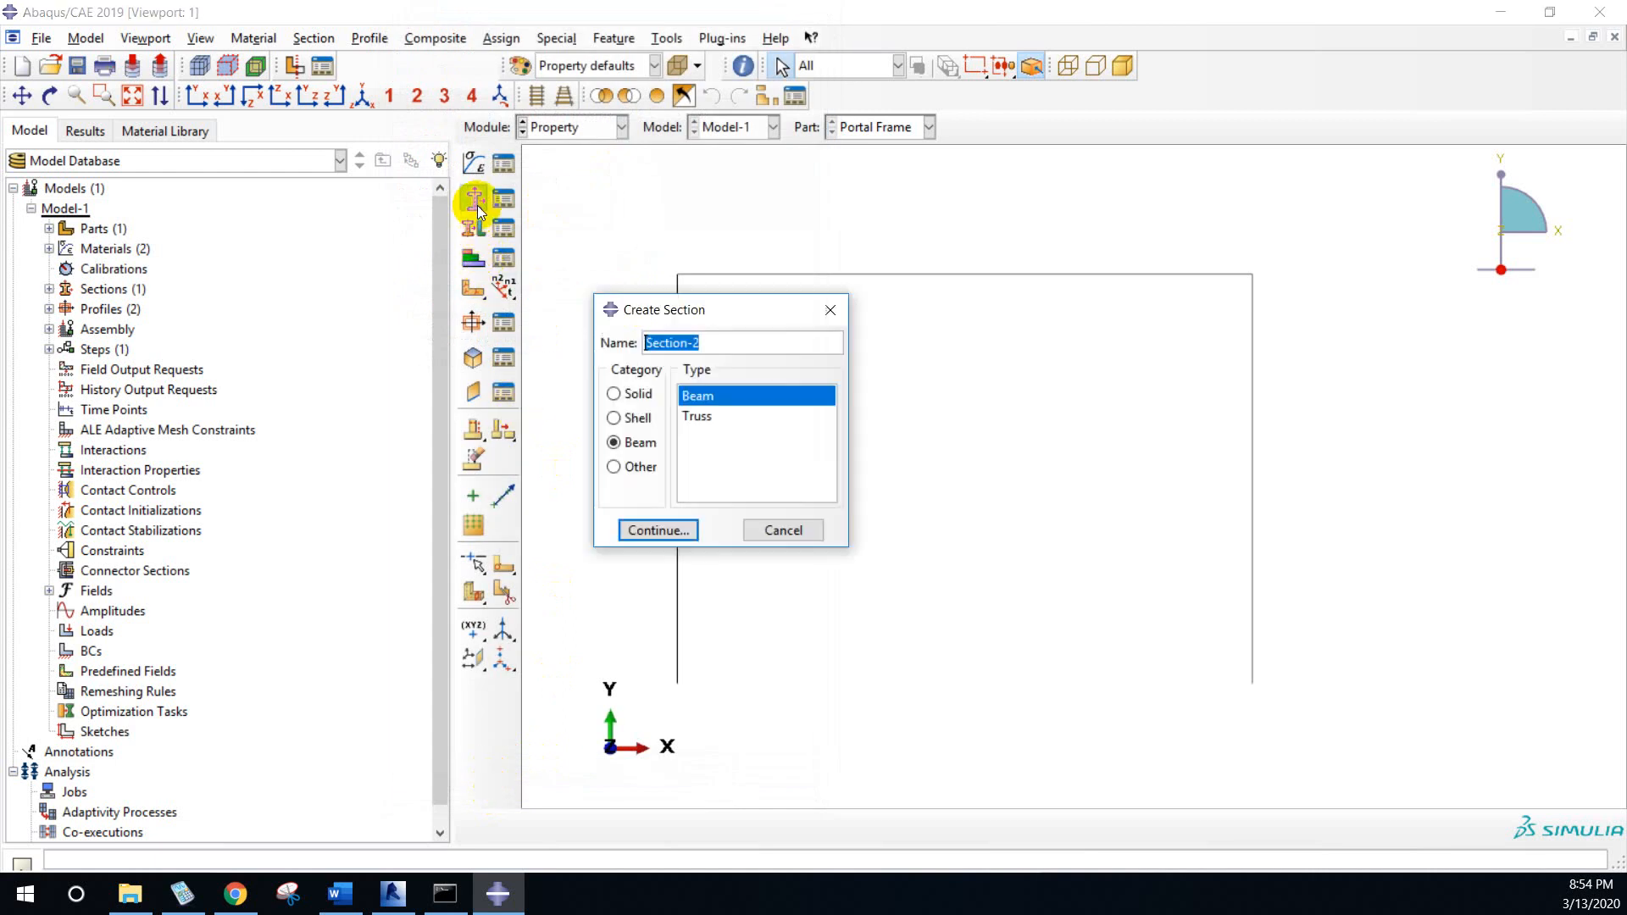
{"action": "left_click", "coordinate": [648, 342]}
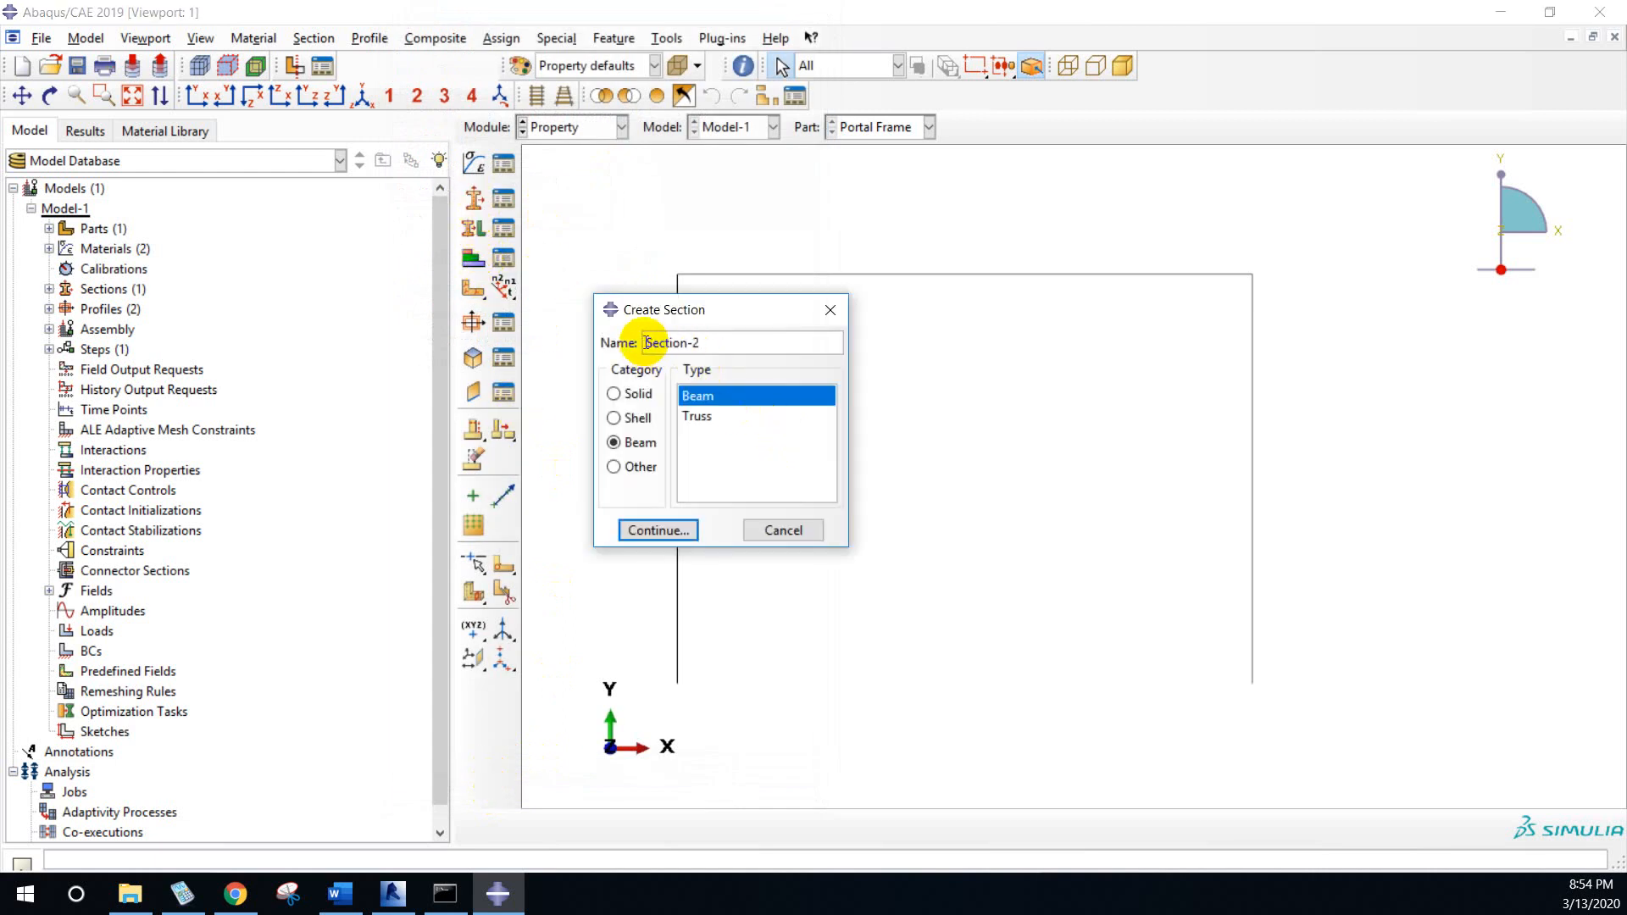
{"action": "type", "text": "Colu"}
{"action": "key", "text": "BackSpace"}
{"action": "key", "text": "BackSpace"}
{"action": "key", "text": "BackSpace"}
{"action": "key", "text": "BackSpace"}
{"action": "type", "text": "Steel_Column_"}
{"action": "key", "text": "Right"}
{"action": "key", "text": "Right"}
{"action": "key", "text": "Right"}
{"action": "key", "text": "Right"}
{"action": "key", "text": "shift+Right"}
{"action": "key", "text": "shift+Right"}
{"action": "key", "text": "BackSpace"}
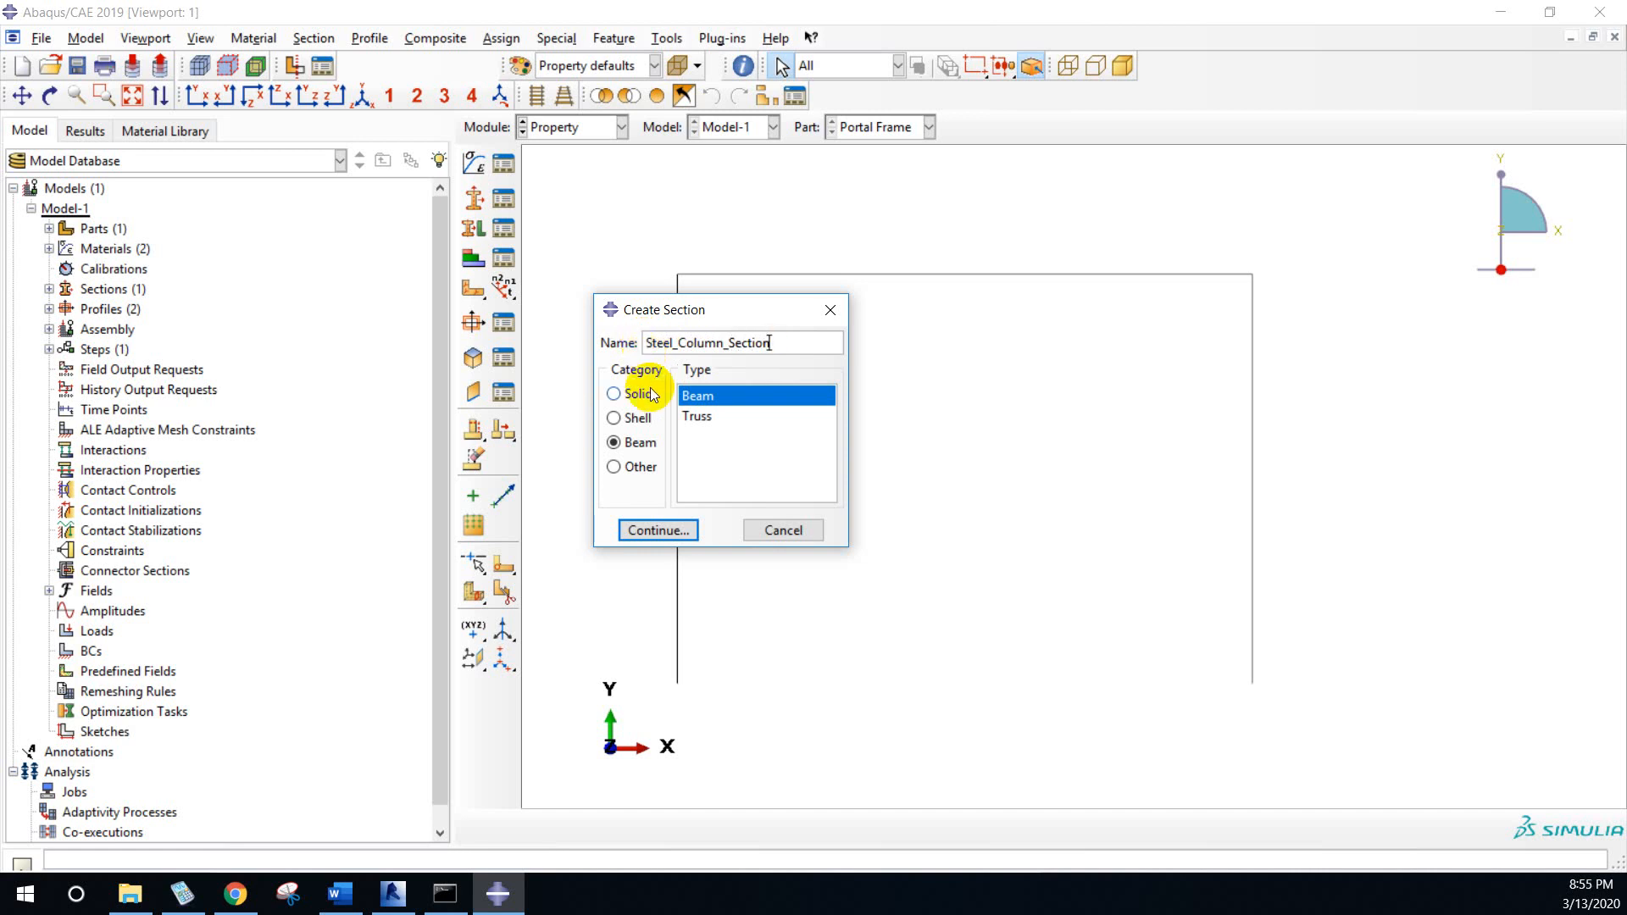
{"action": "left_click", "coordinate": [664, 534]}
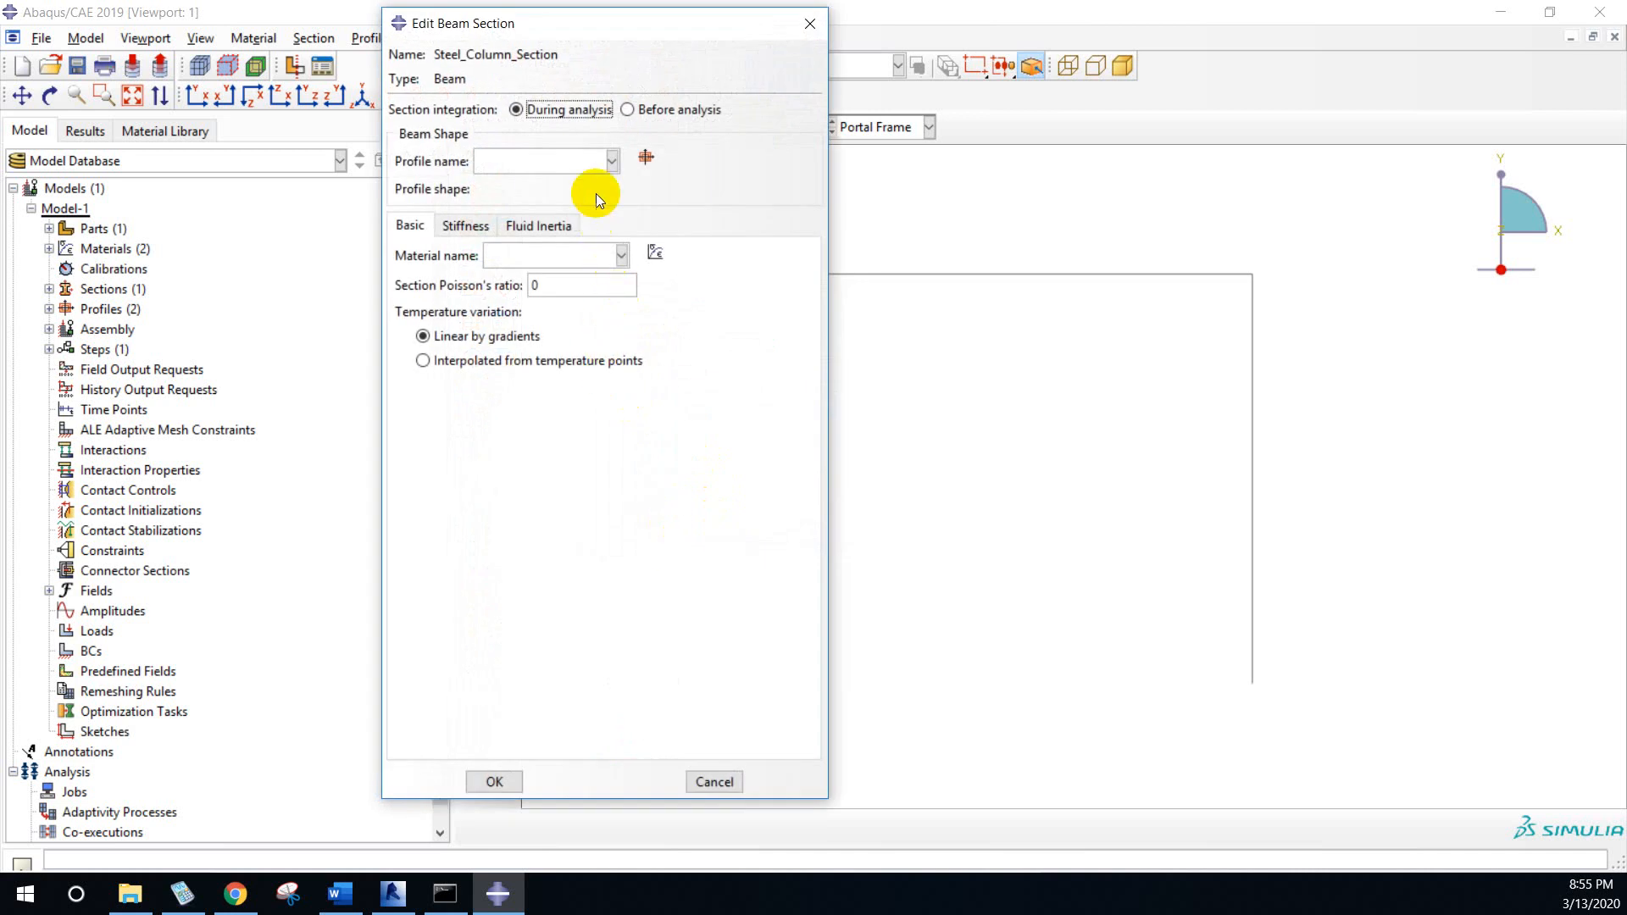
- Give Steel_Column_Section the HEA300_Profile shape and the Steel material, and accept the section
{"action": "left_click", "coordinate": [607, 168]}
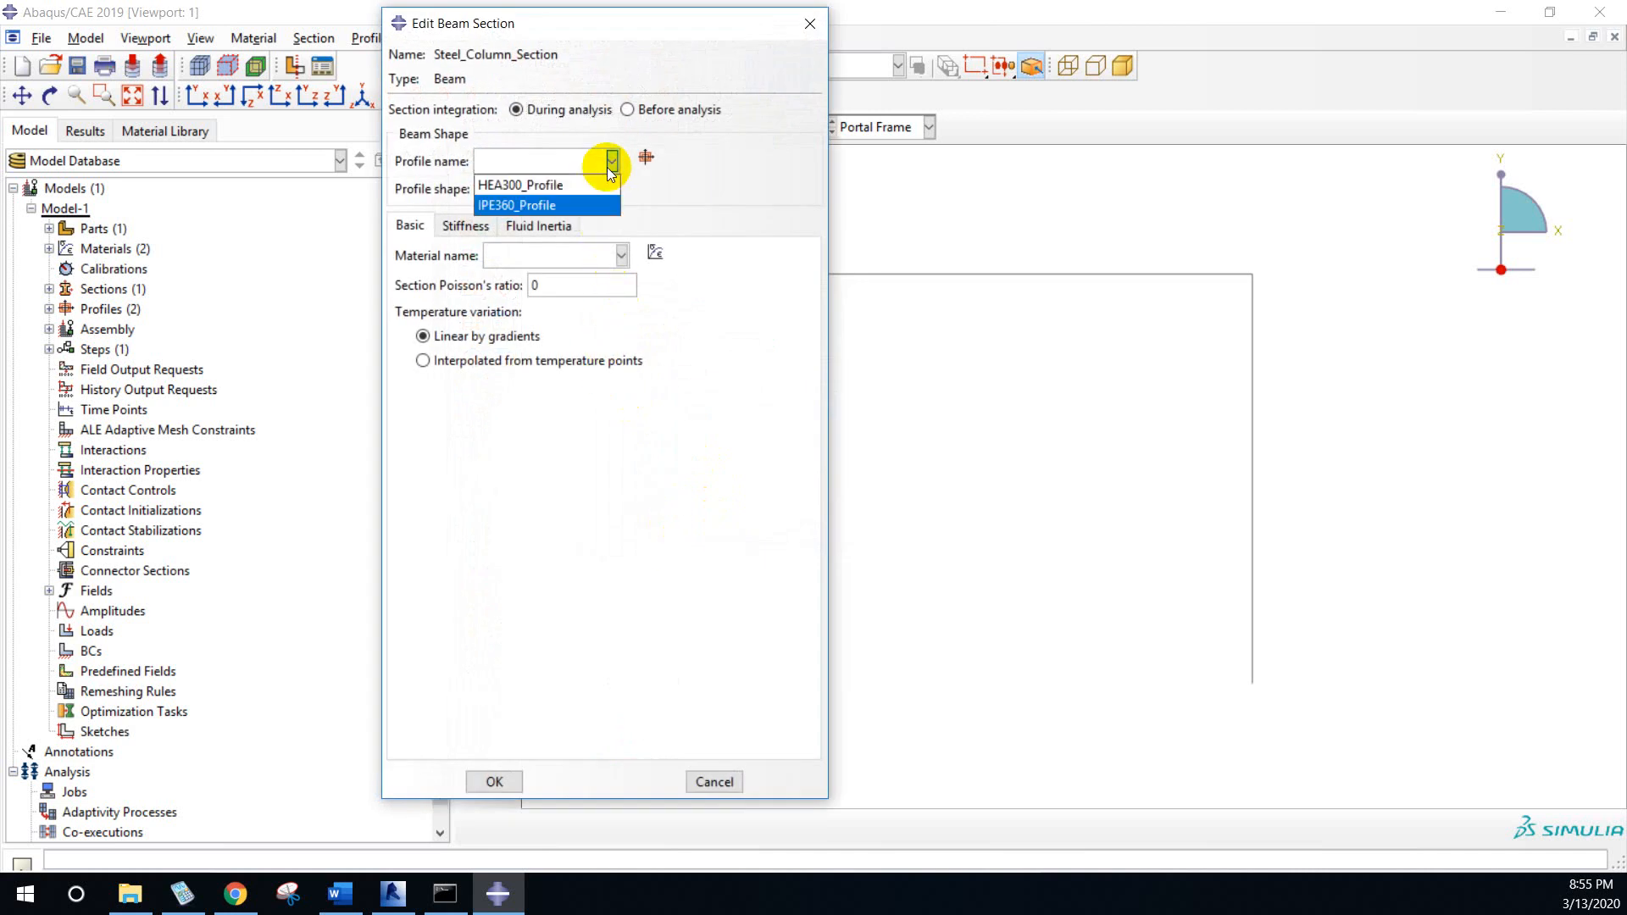
{"action": "left_click", "coordinate": [532, 186]}
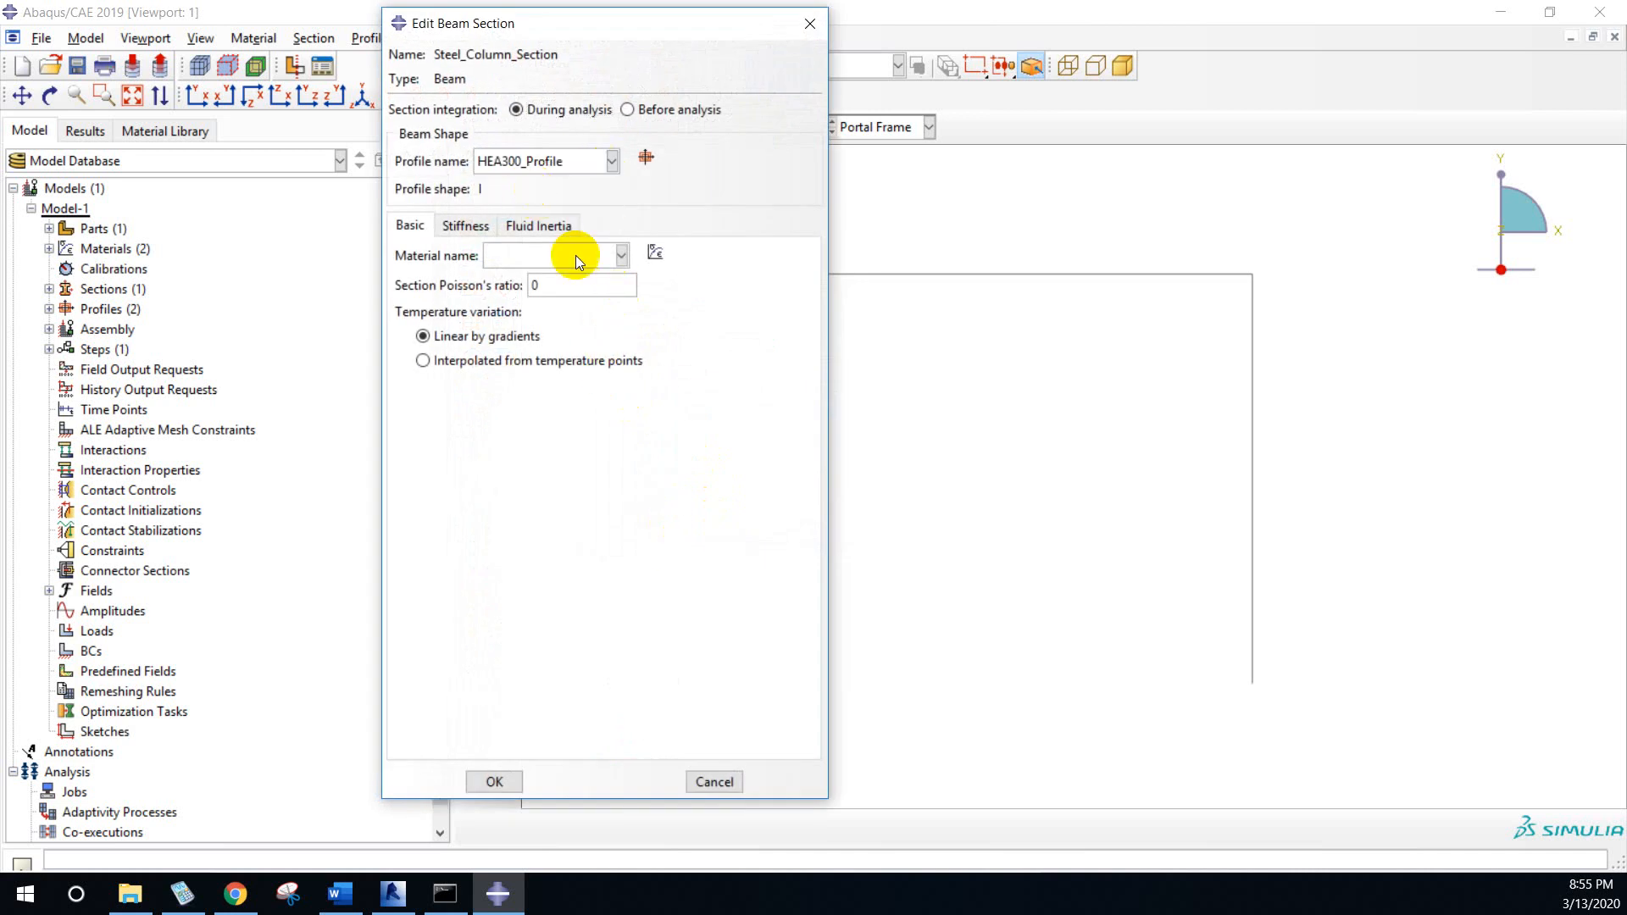
{"action": "left_click", "coordinate": [616, 264]}
{"action": "left_click", "coordinate": [576, 296]}
{"action": "left_click", "coordinate": [498, 781]}
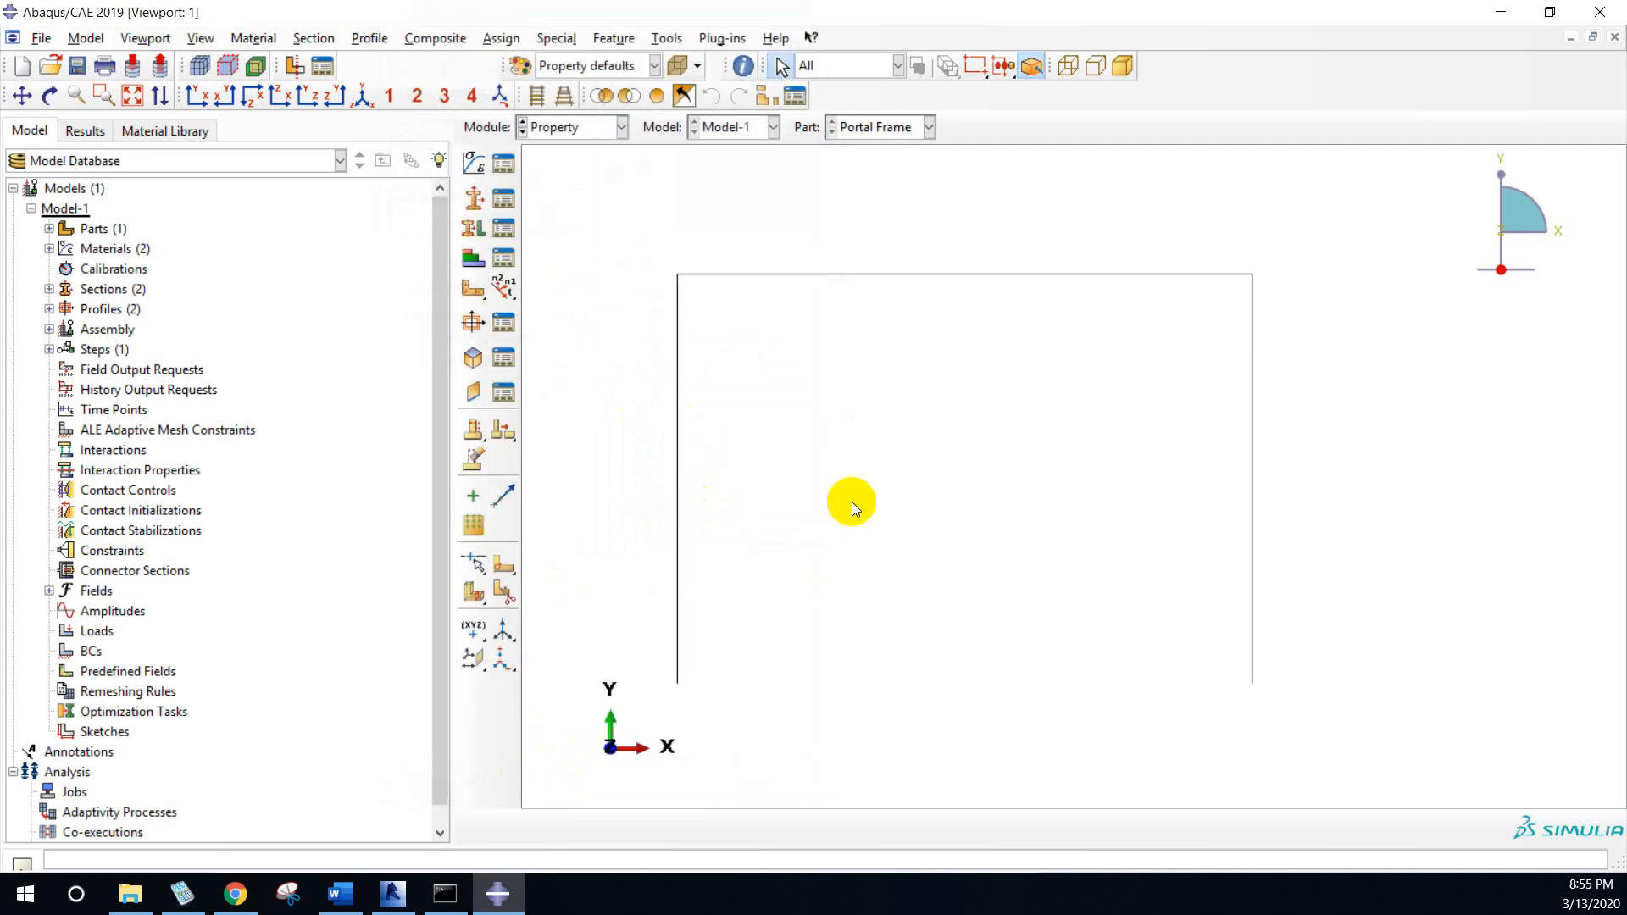
- Assign Steel_Column_Section to the upper segments of both frame columns, grouped in a set named Steel Columns
{"action": "left_click", "coordinate": [476, 231]}
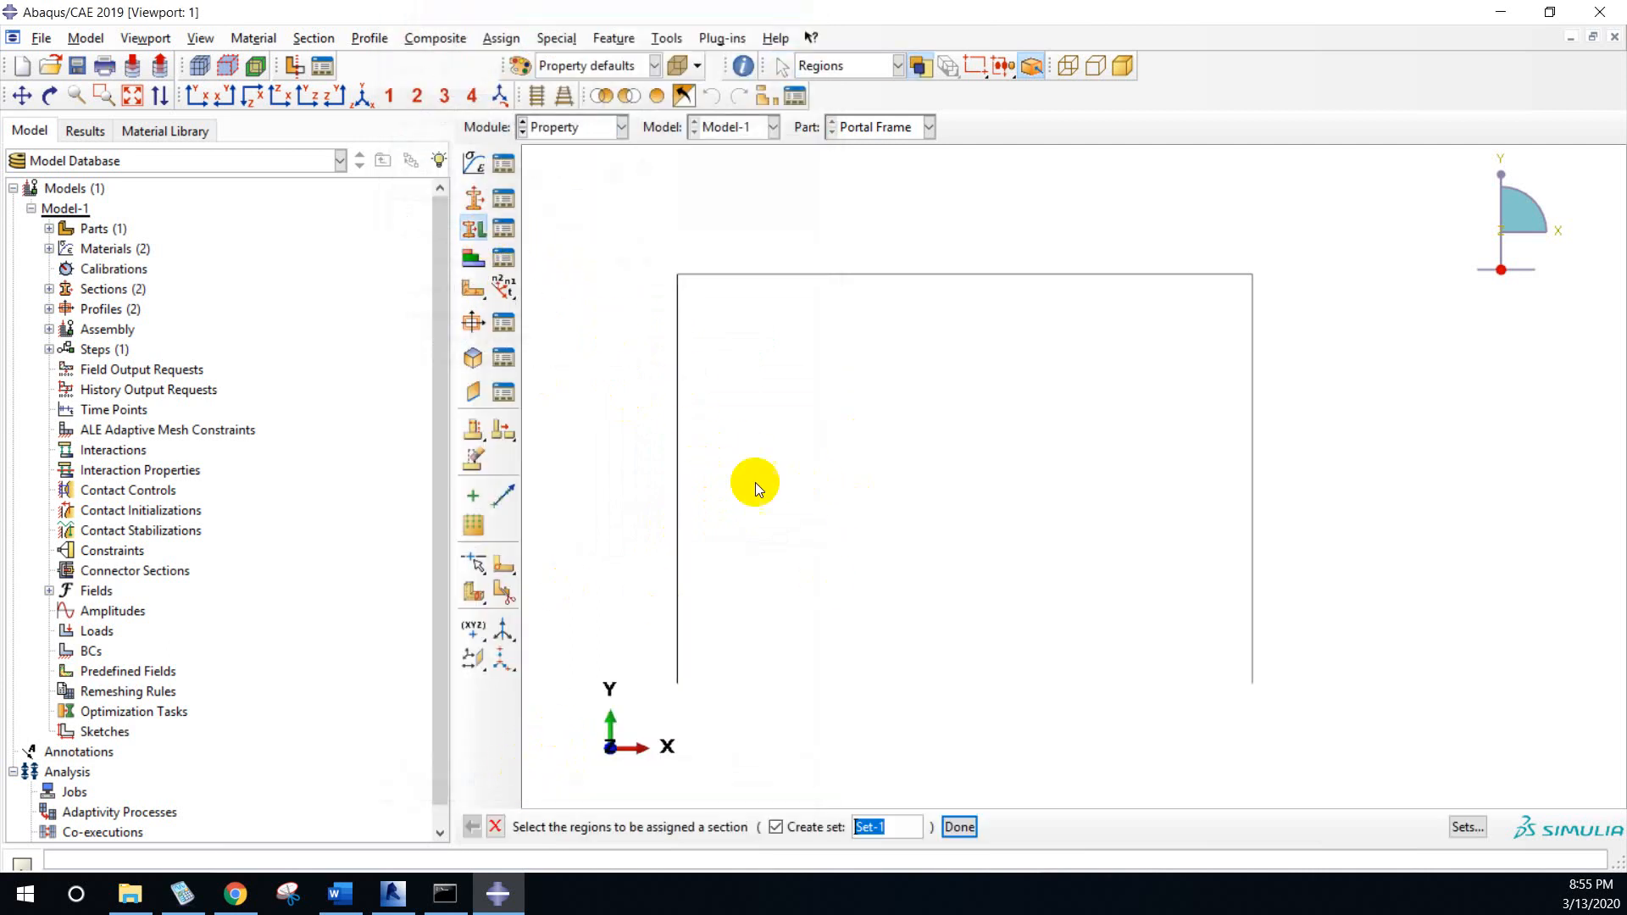
{"action": "left_click", "coordinate": [680, 482]}
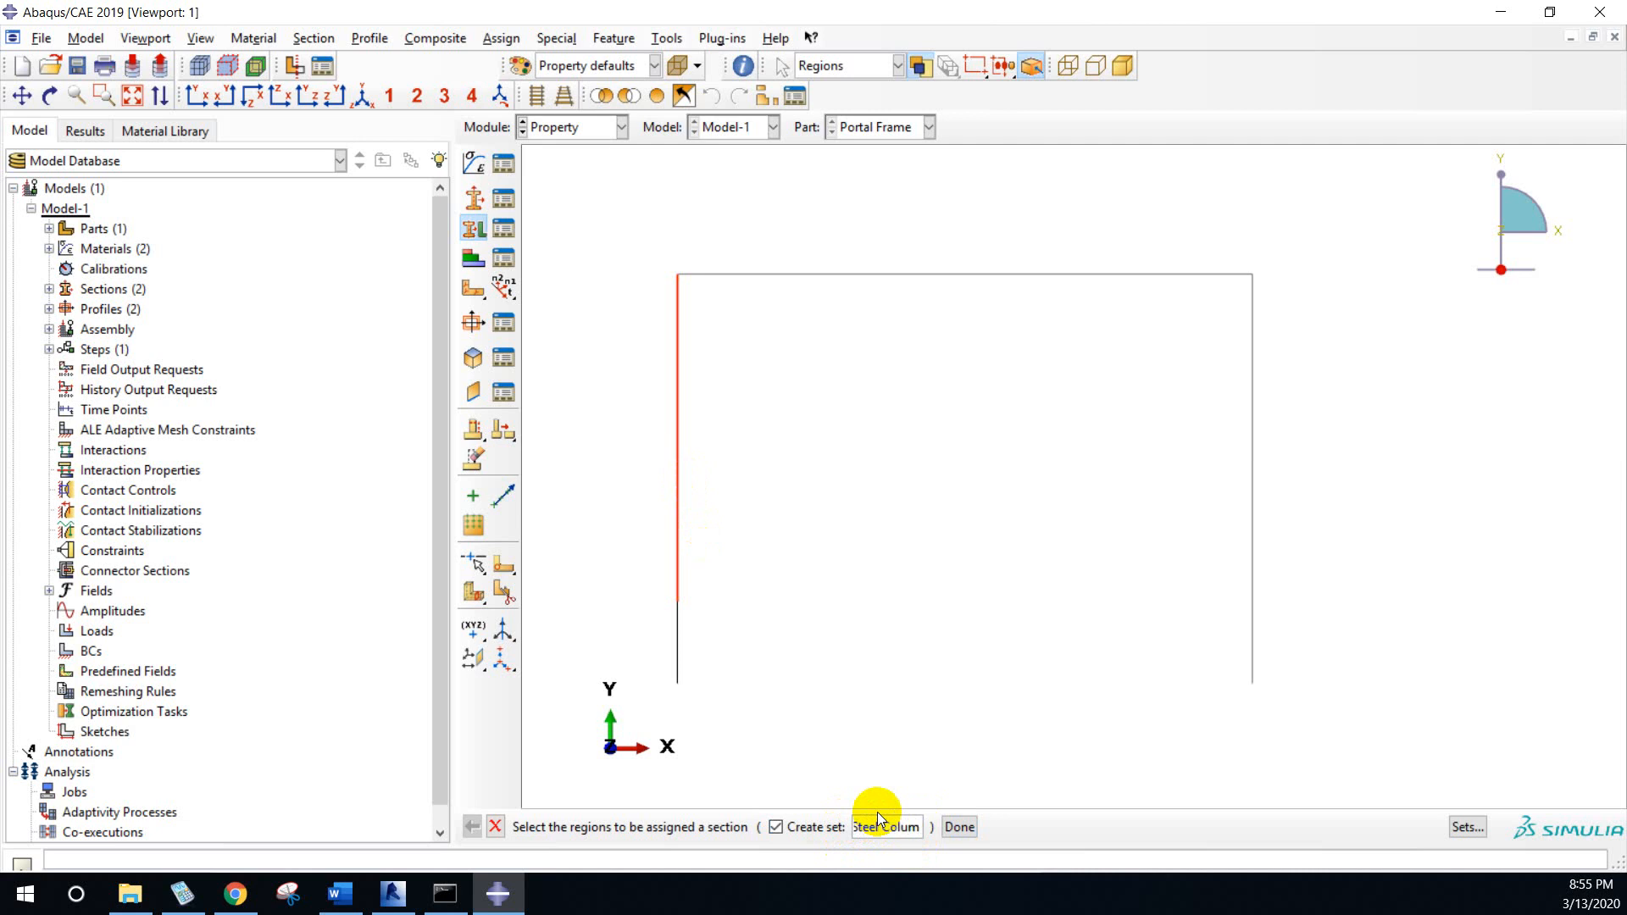
{"action": "left_click", "coordinate": [1252, 486], "text": "shift"}
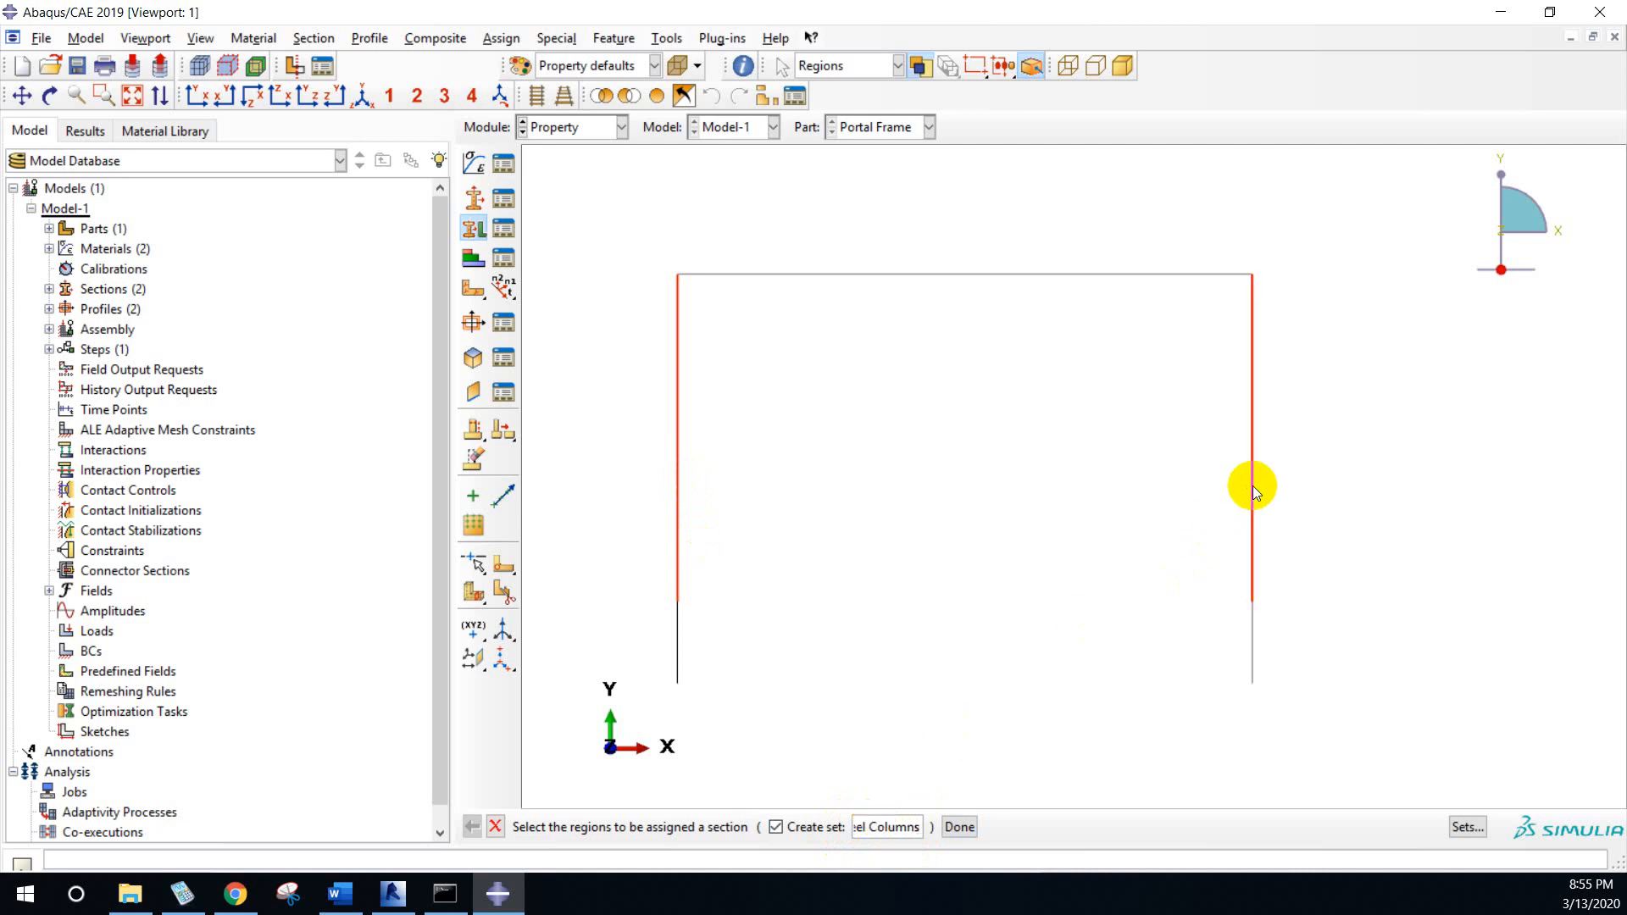
{"action": "left_click", "coordinate": [960, 827]}
{"action": "left_click", "coordinate": [750, 382]}
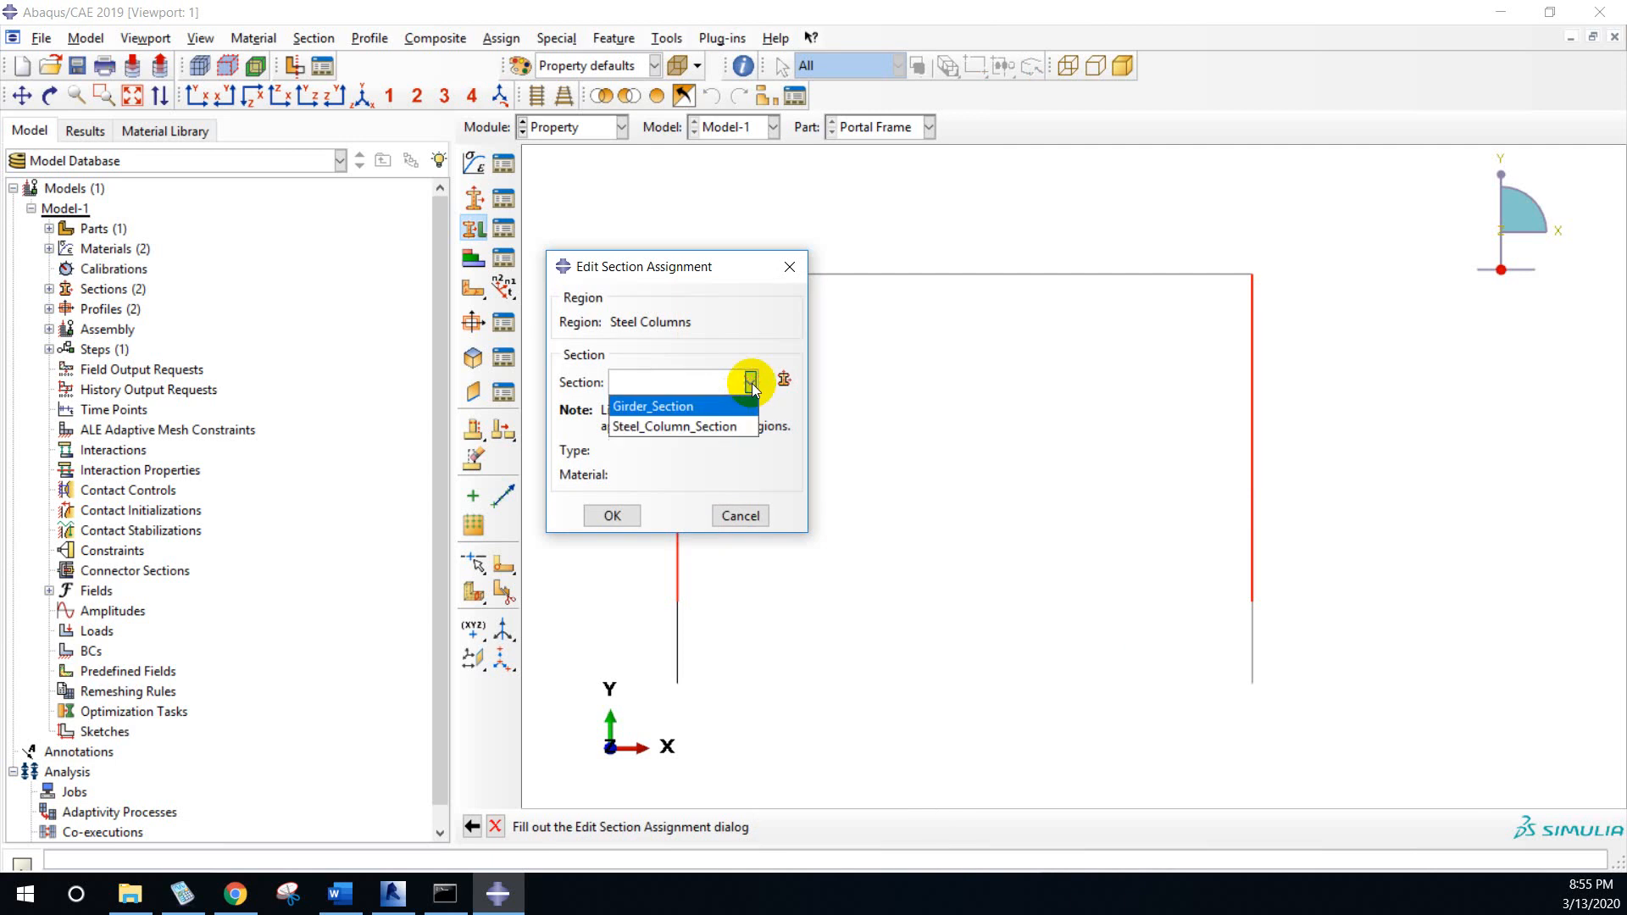
{"action": "left_click", "coordinate": [674, 426]}
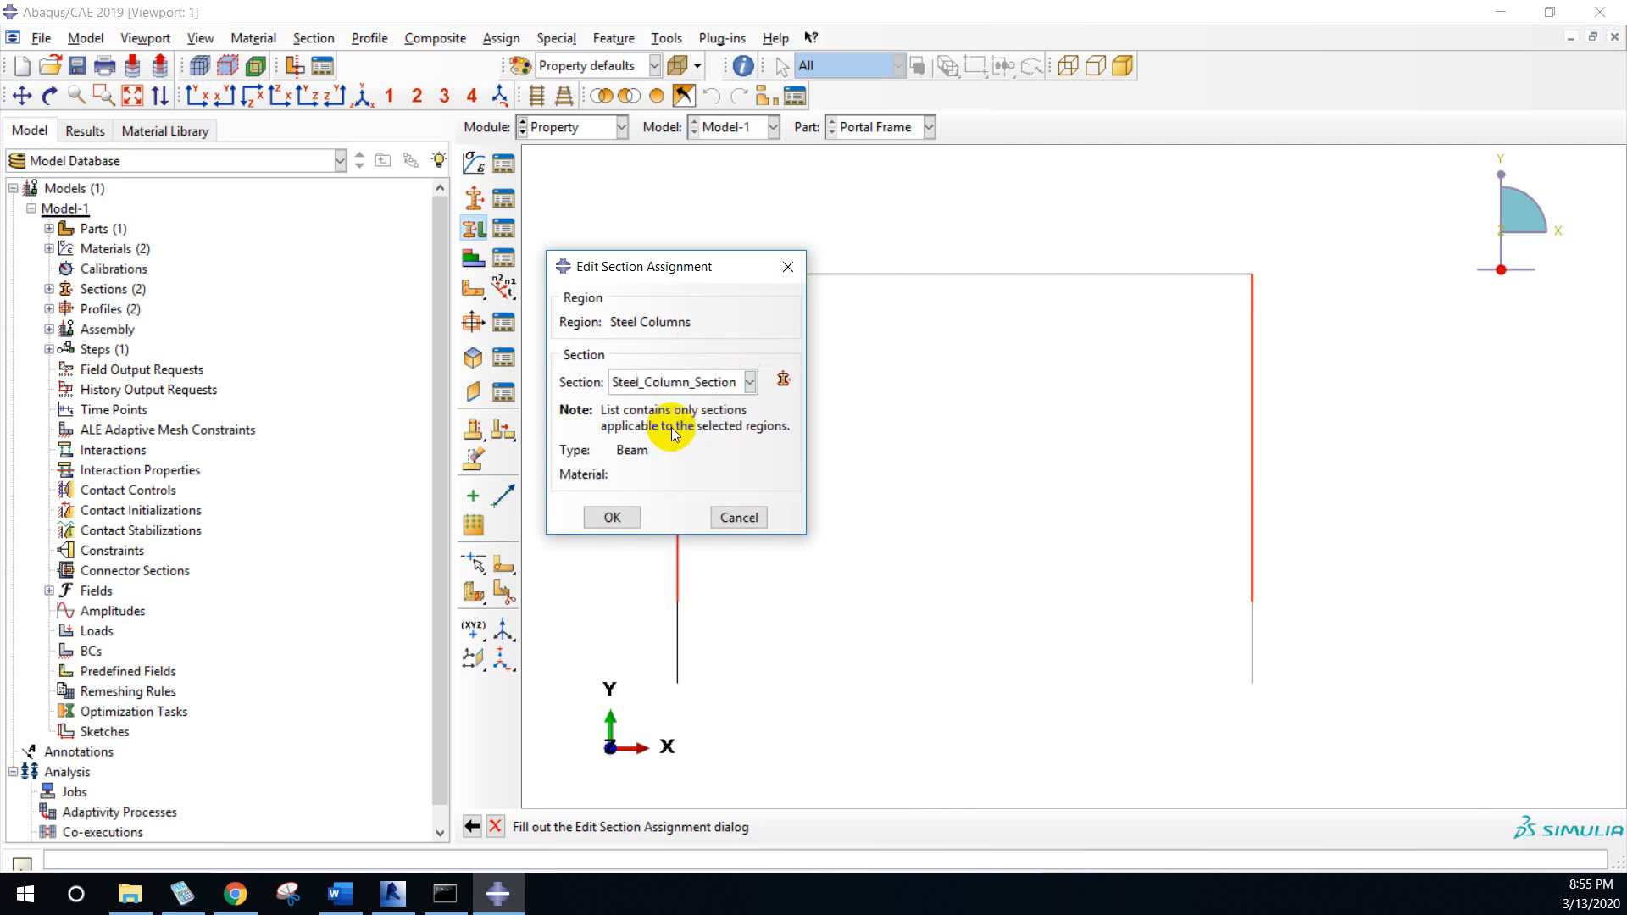
{"action": "left_click", "coordinate": [614, 516]}
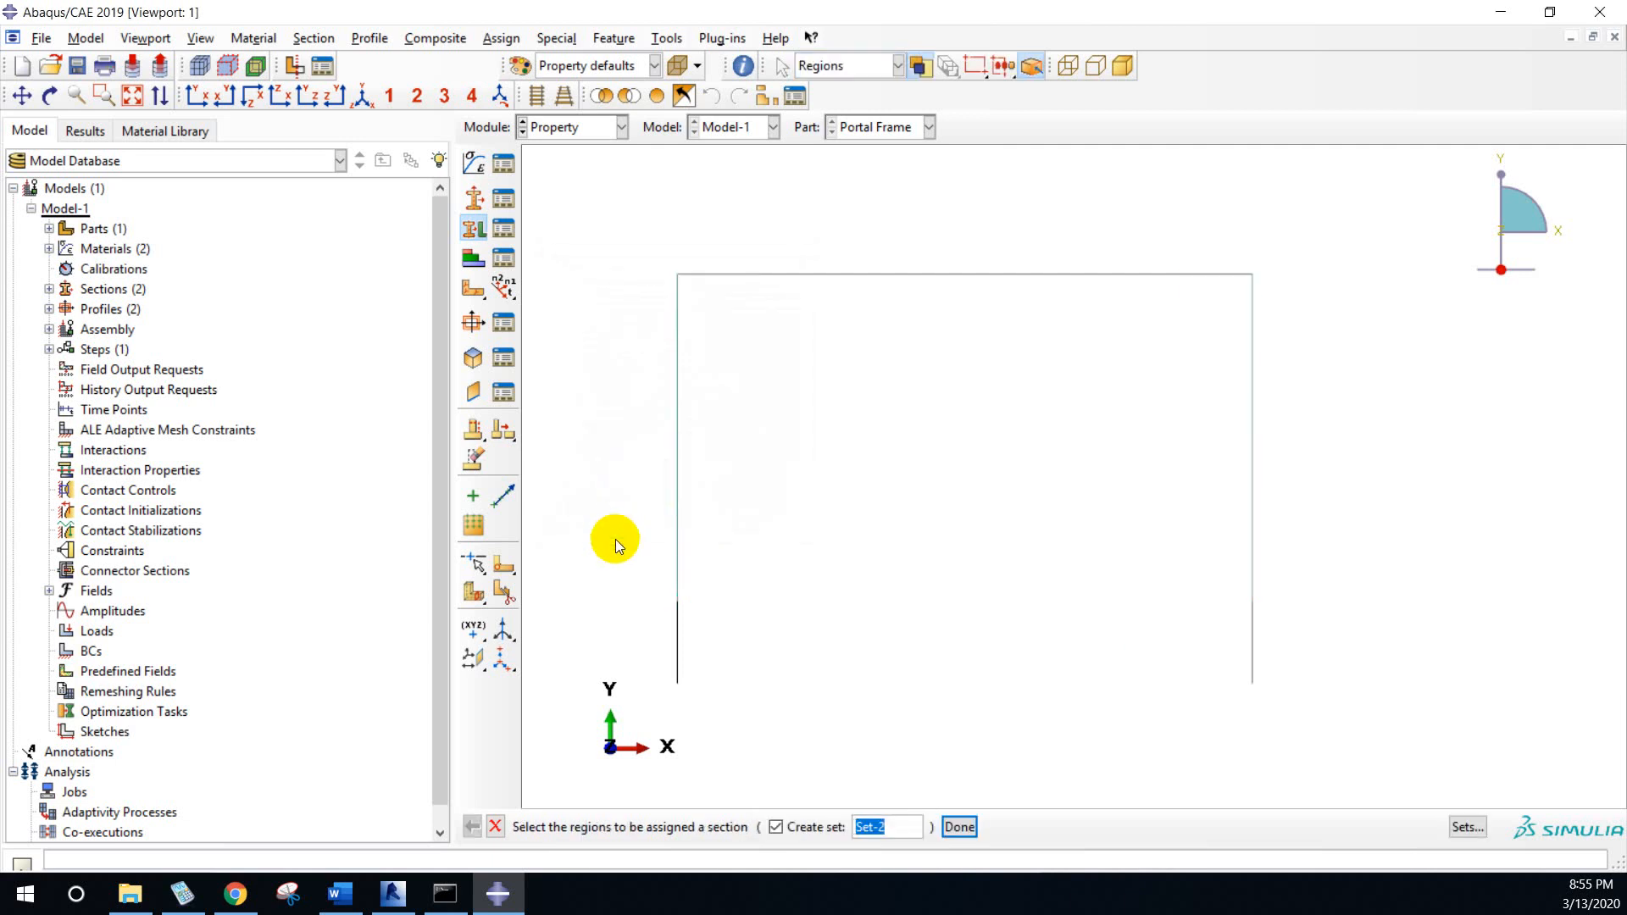
- Assign Girder_Section to the frame's horizontal beam, stored in a set named Girder, and end the section assignment
{"action": "left_click_drag", "start_coordinate": [888, 831], "coordinate": [807, 827]}
{"action": "type", "text": "Girder"}
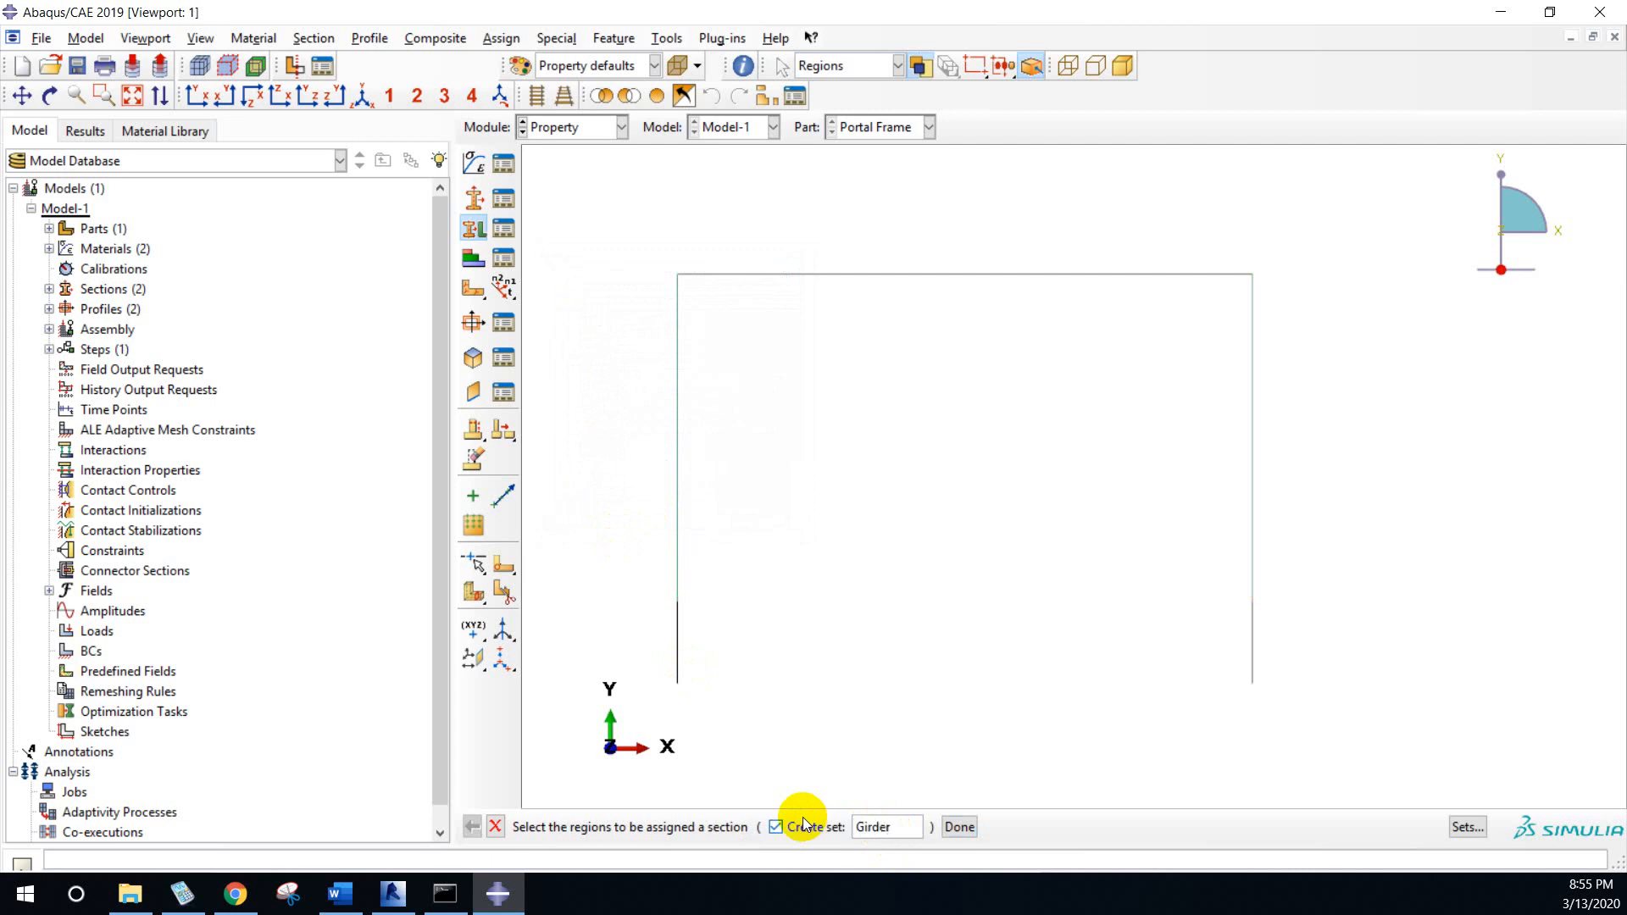
{"action": "left_click", "coordinate": [932, 274]}
{"action": "left_click", "coordinate": [952, 833]}
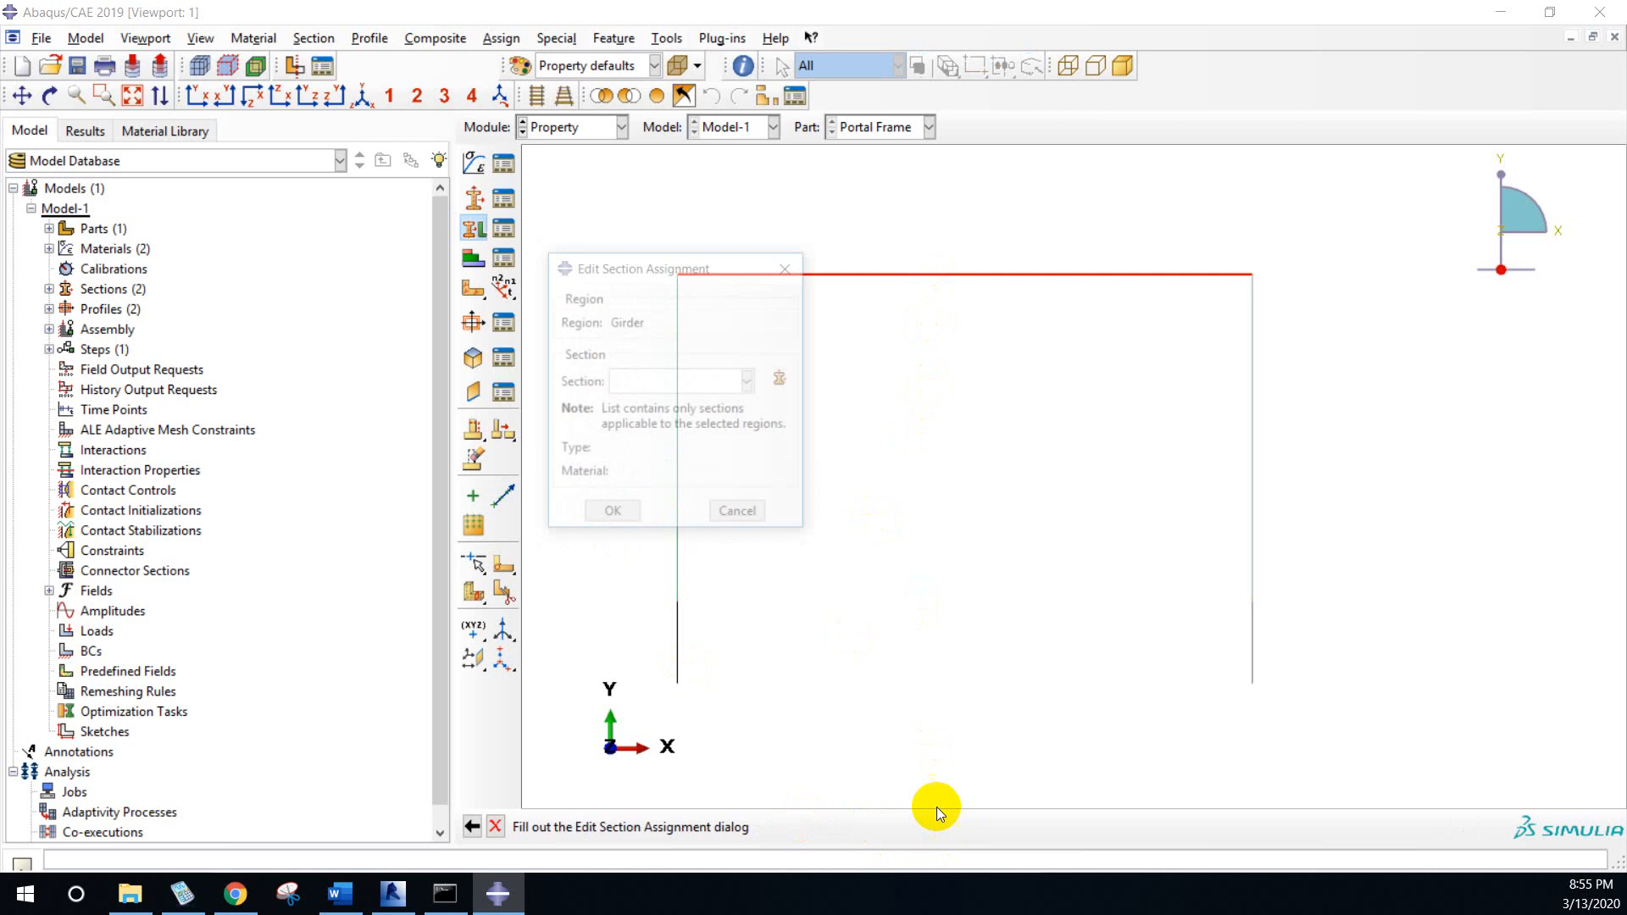
{"action": "left_click", "coordinate": [750, 382]}
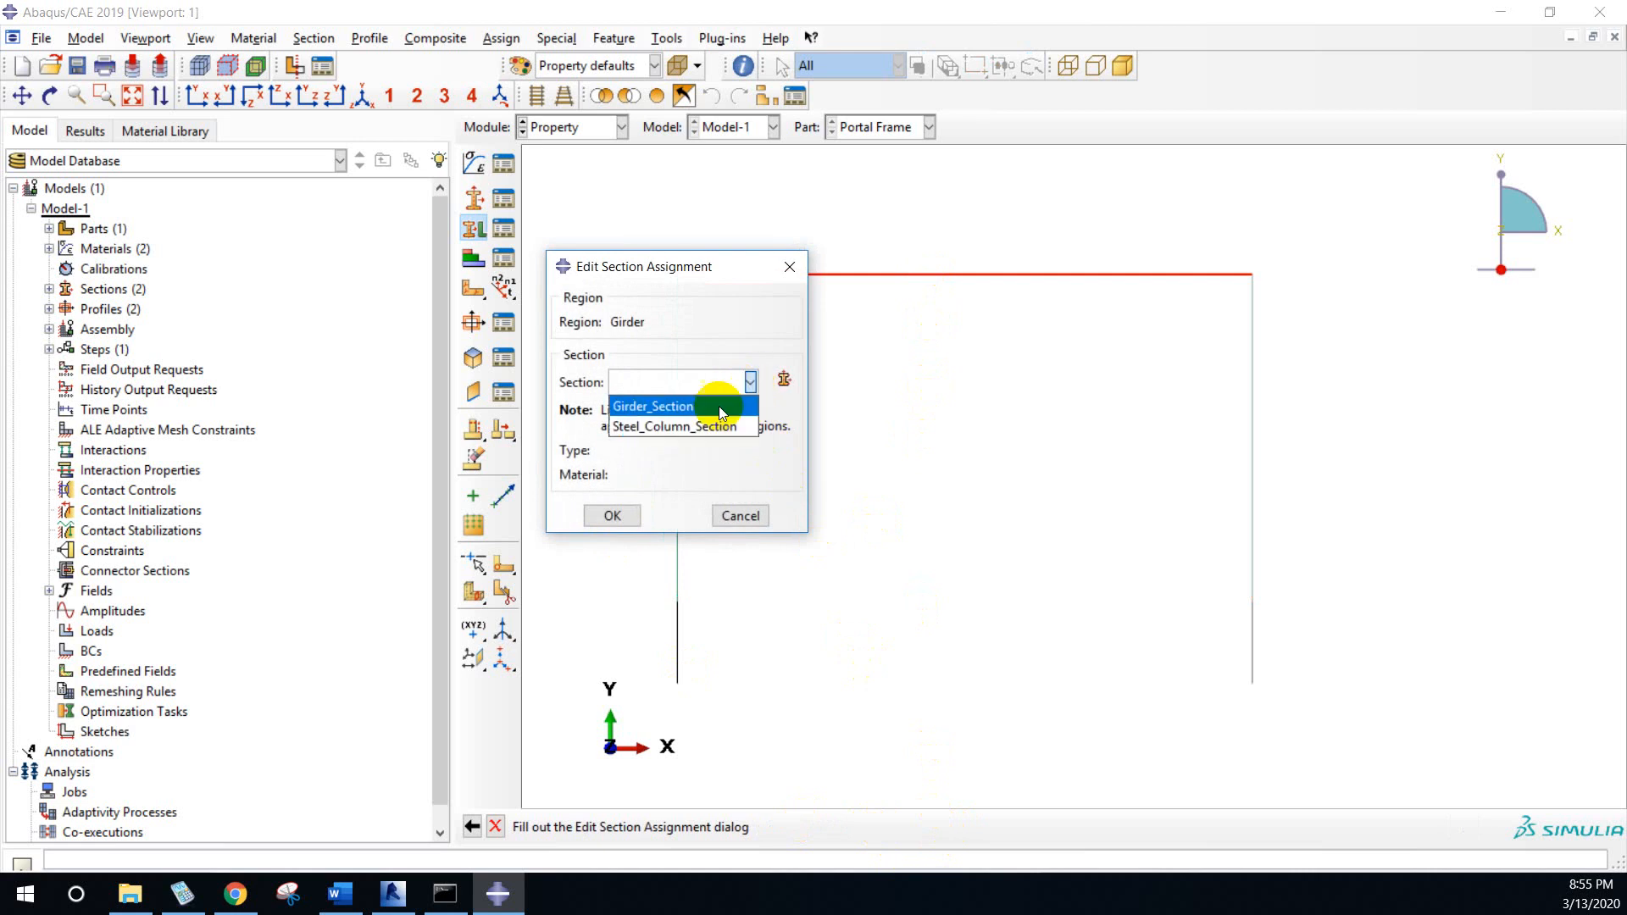
{"action": "left_click", "coordinate": [669, 402]}
{"action": "left_click", "coordinate": [612, 515]}
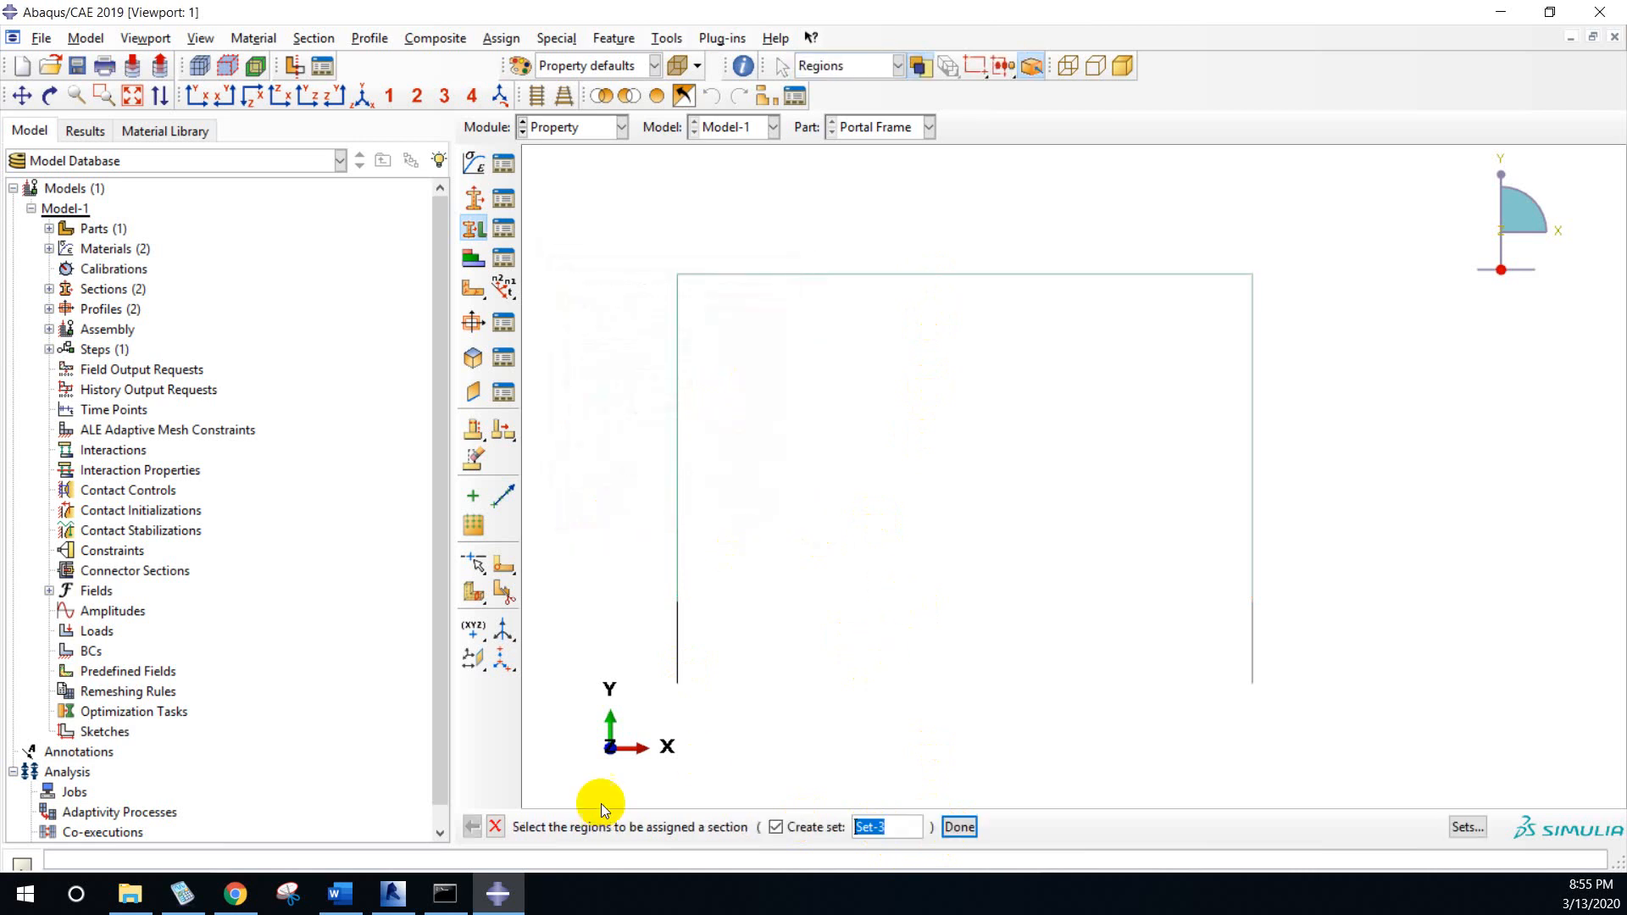
{"action": "left_click", "coordinate": [497, 832]}
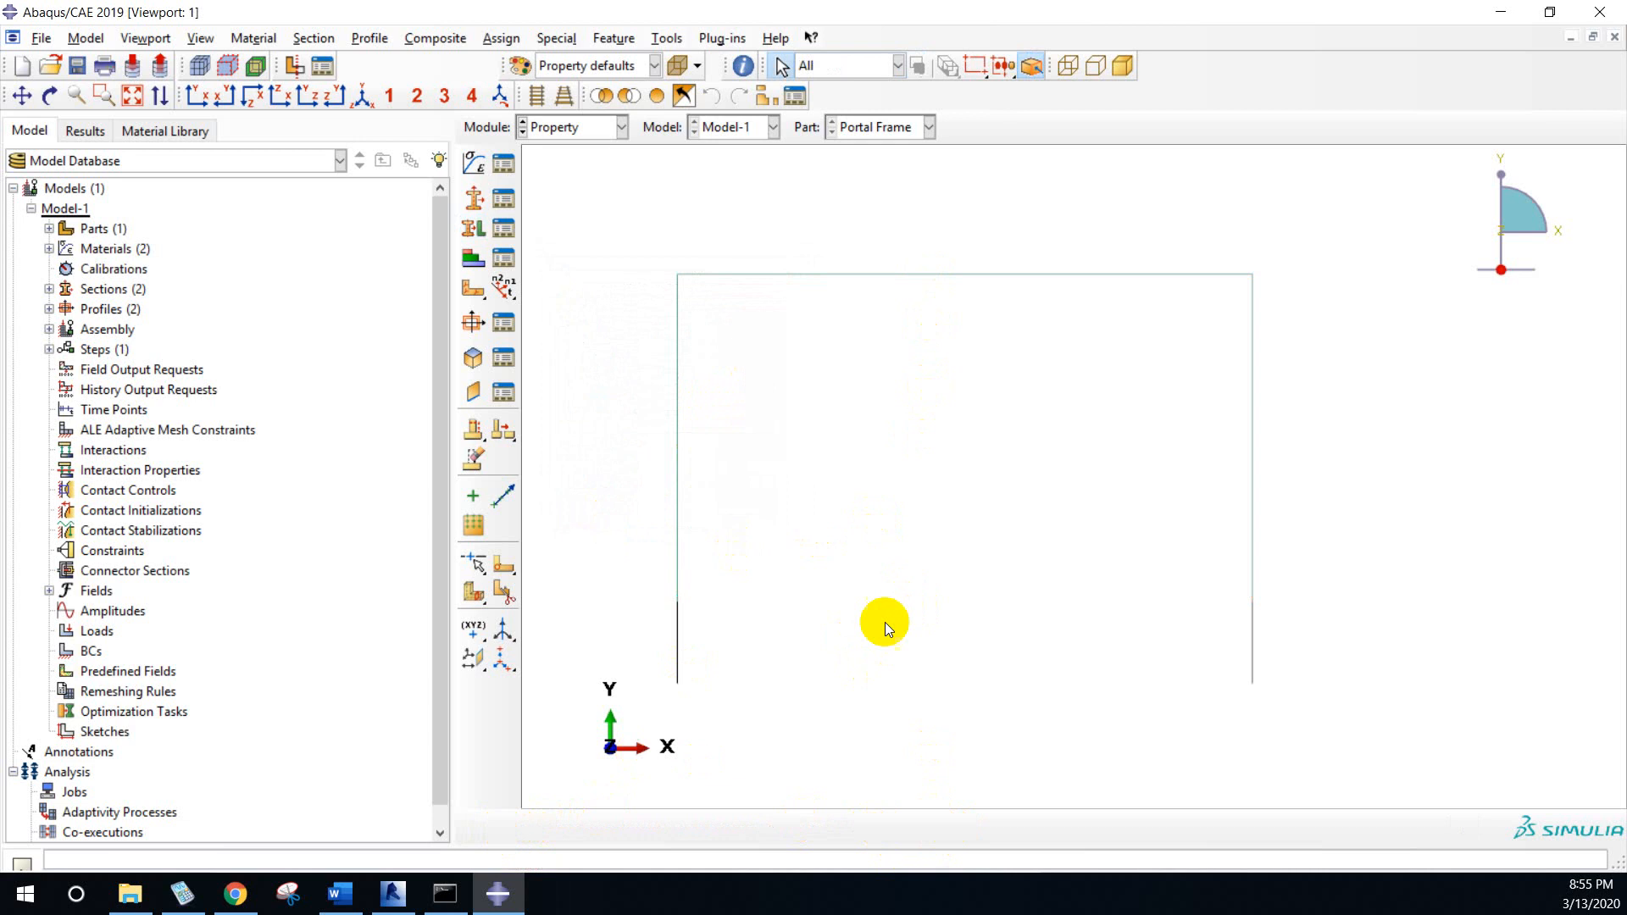
- Switch to Revit and examine the pedestal and its cross-section label in the frame's elevation view
{"action": "left_click", "coordinate": [393, 893]}
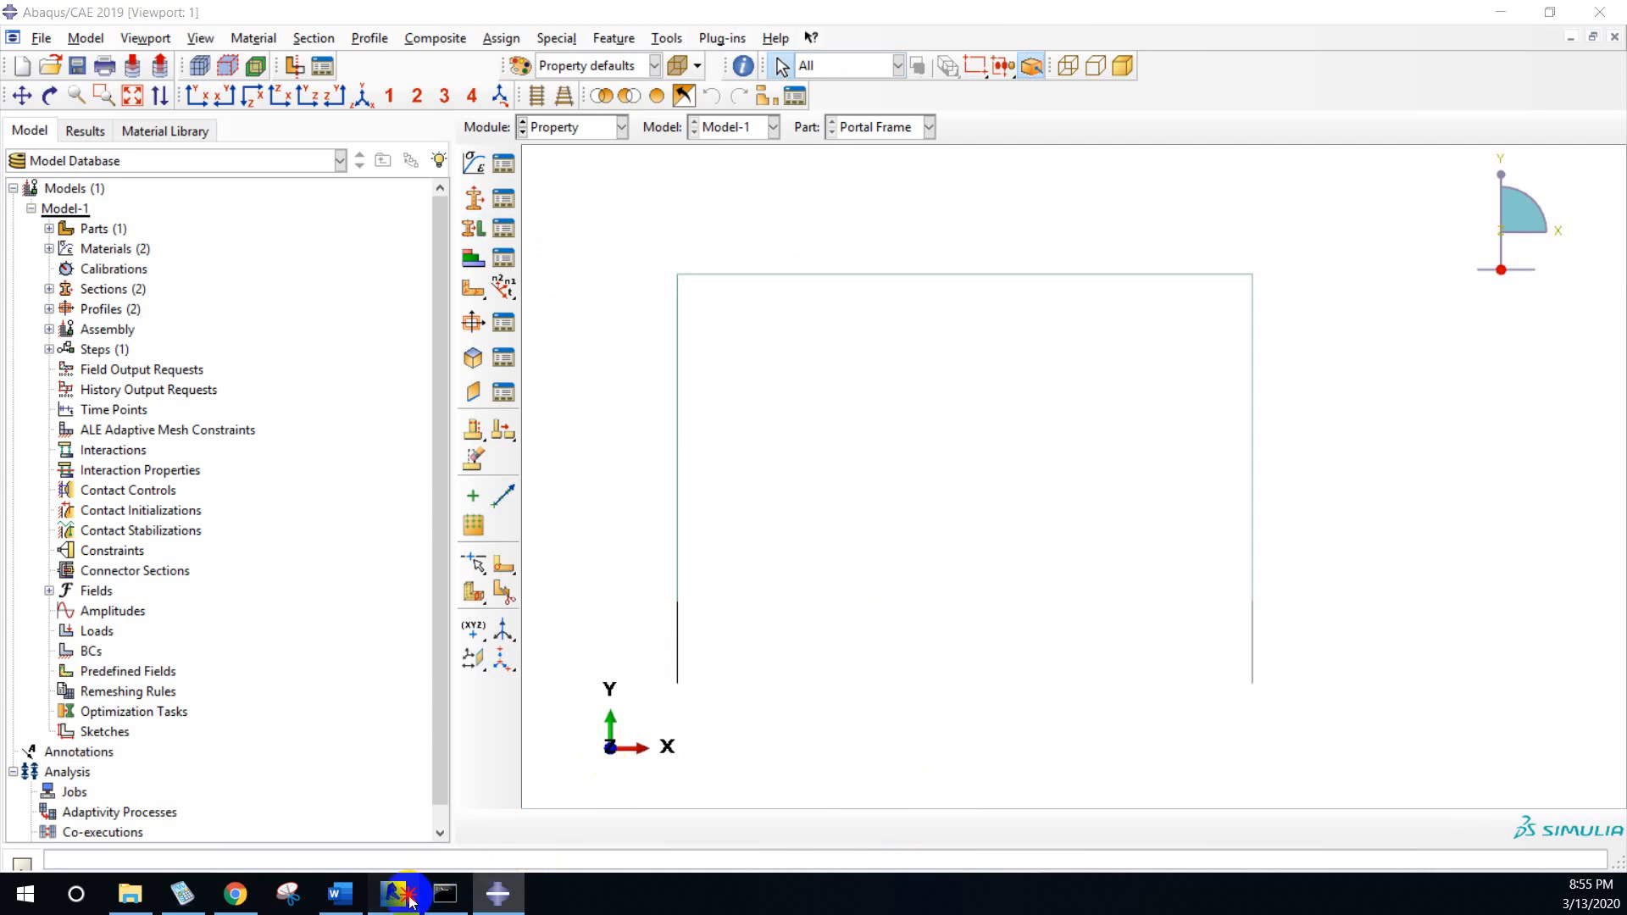
{"action": "scroll", "coordinate": [606, 757], "scroll_direction": "up", "scroll_amount": 3}
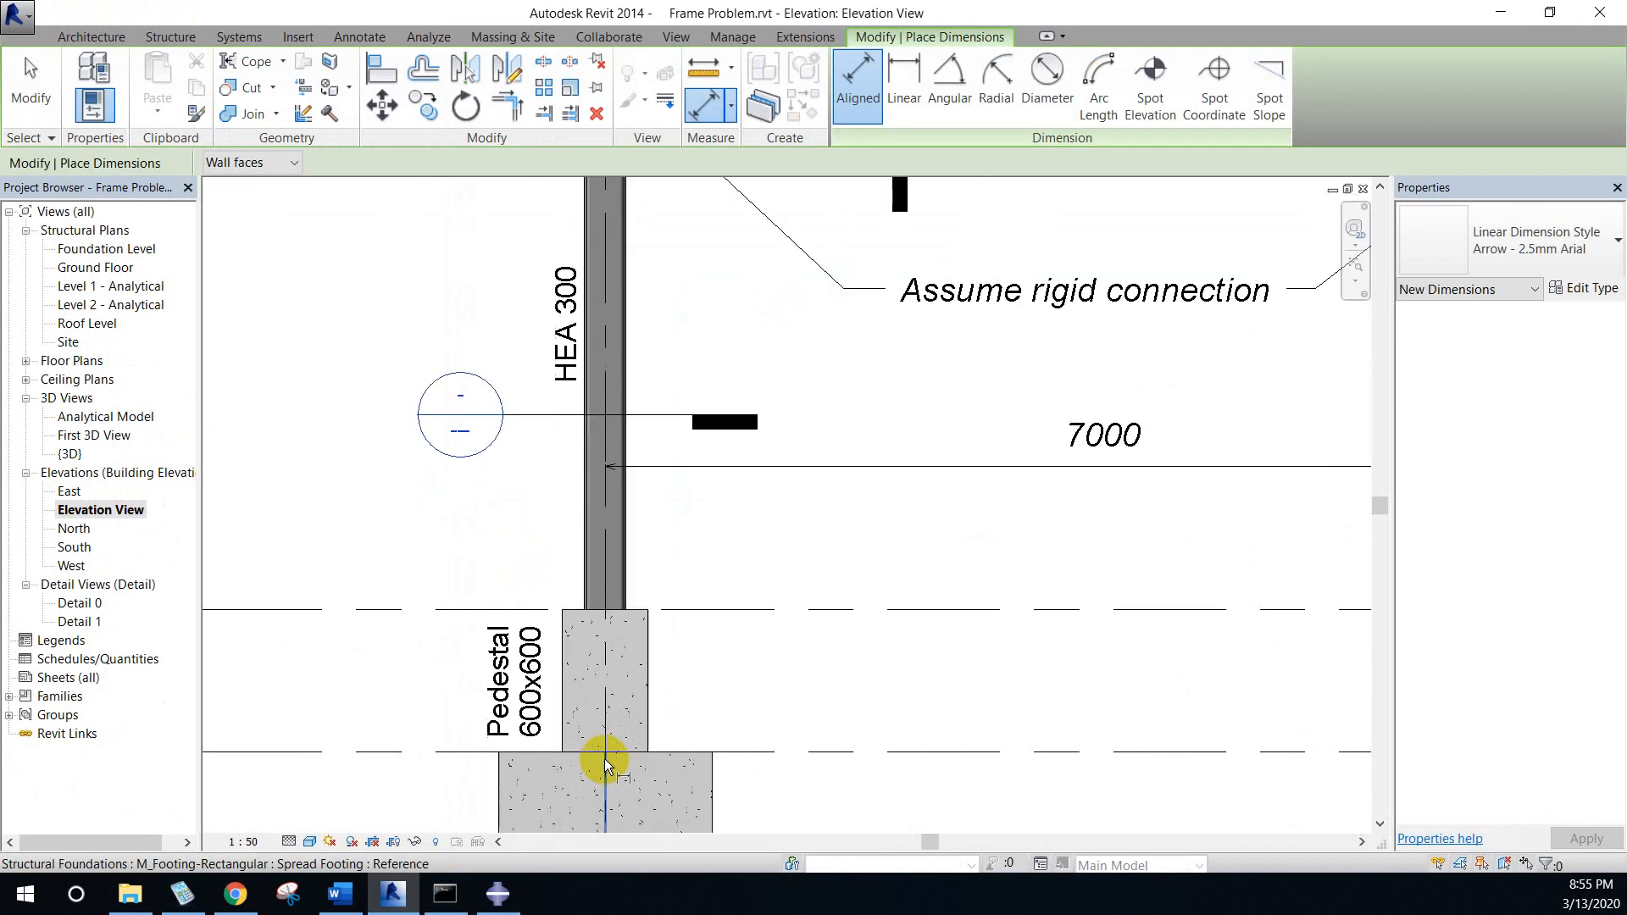
{"action": "scroll", "coordinate": [539, 686], "scroll_direction": "down", "scroll_amount": 2}
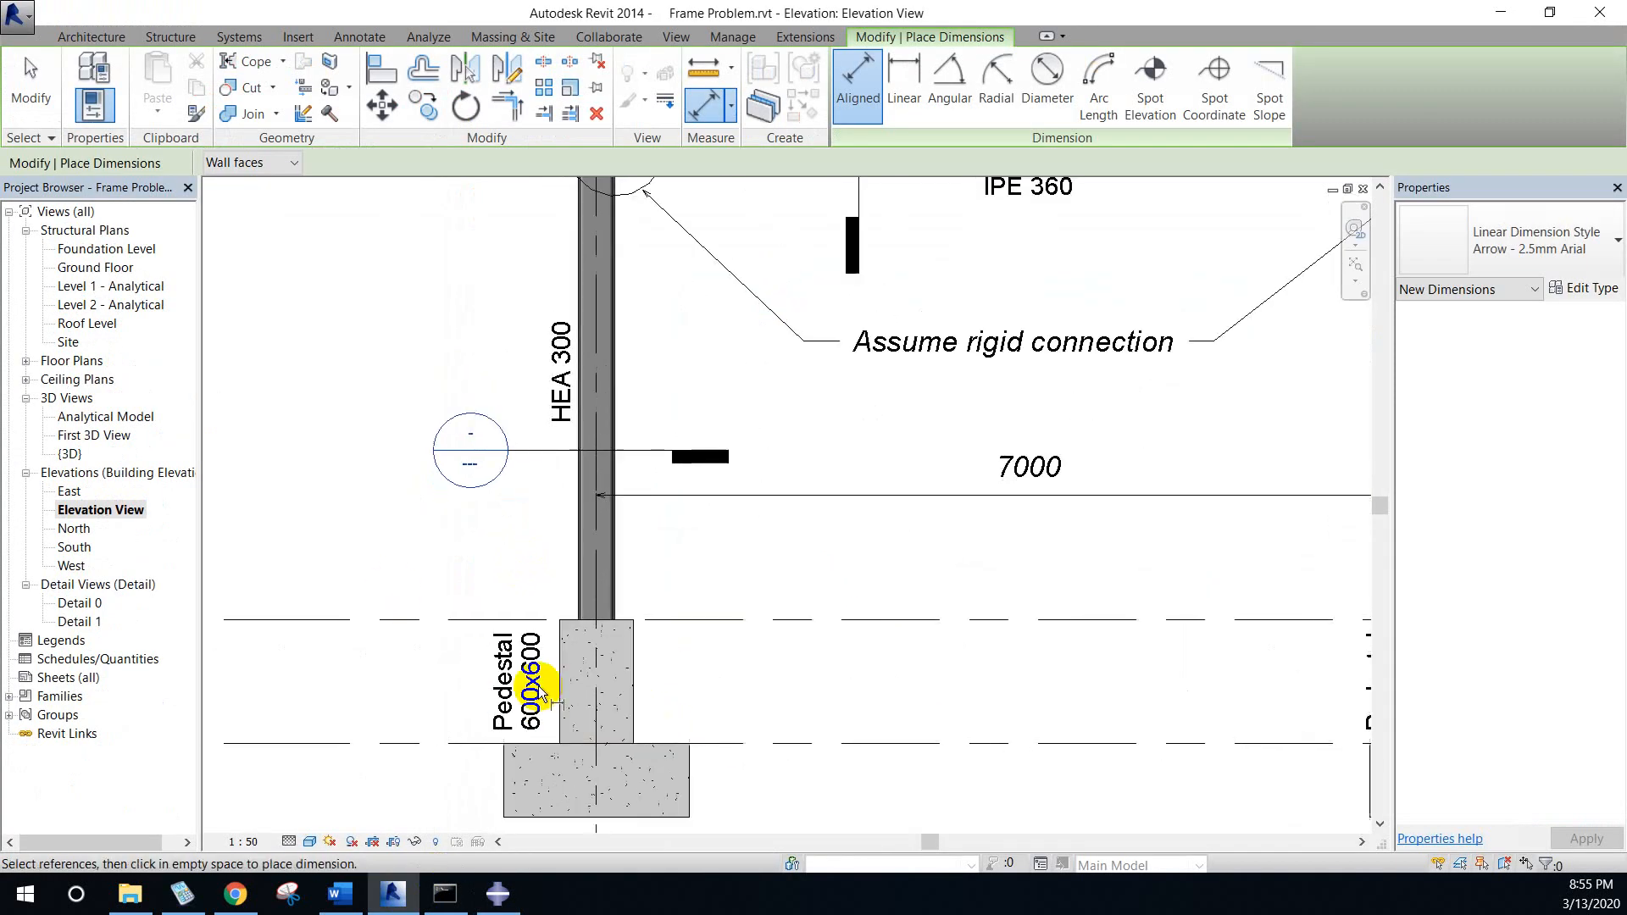
{"action": "scroll", "coordinate": [603, 745], "scroll_direction": "up", "scroll_amount": 3}
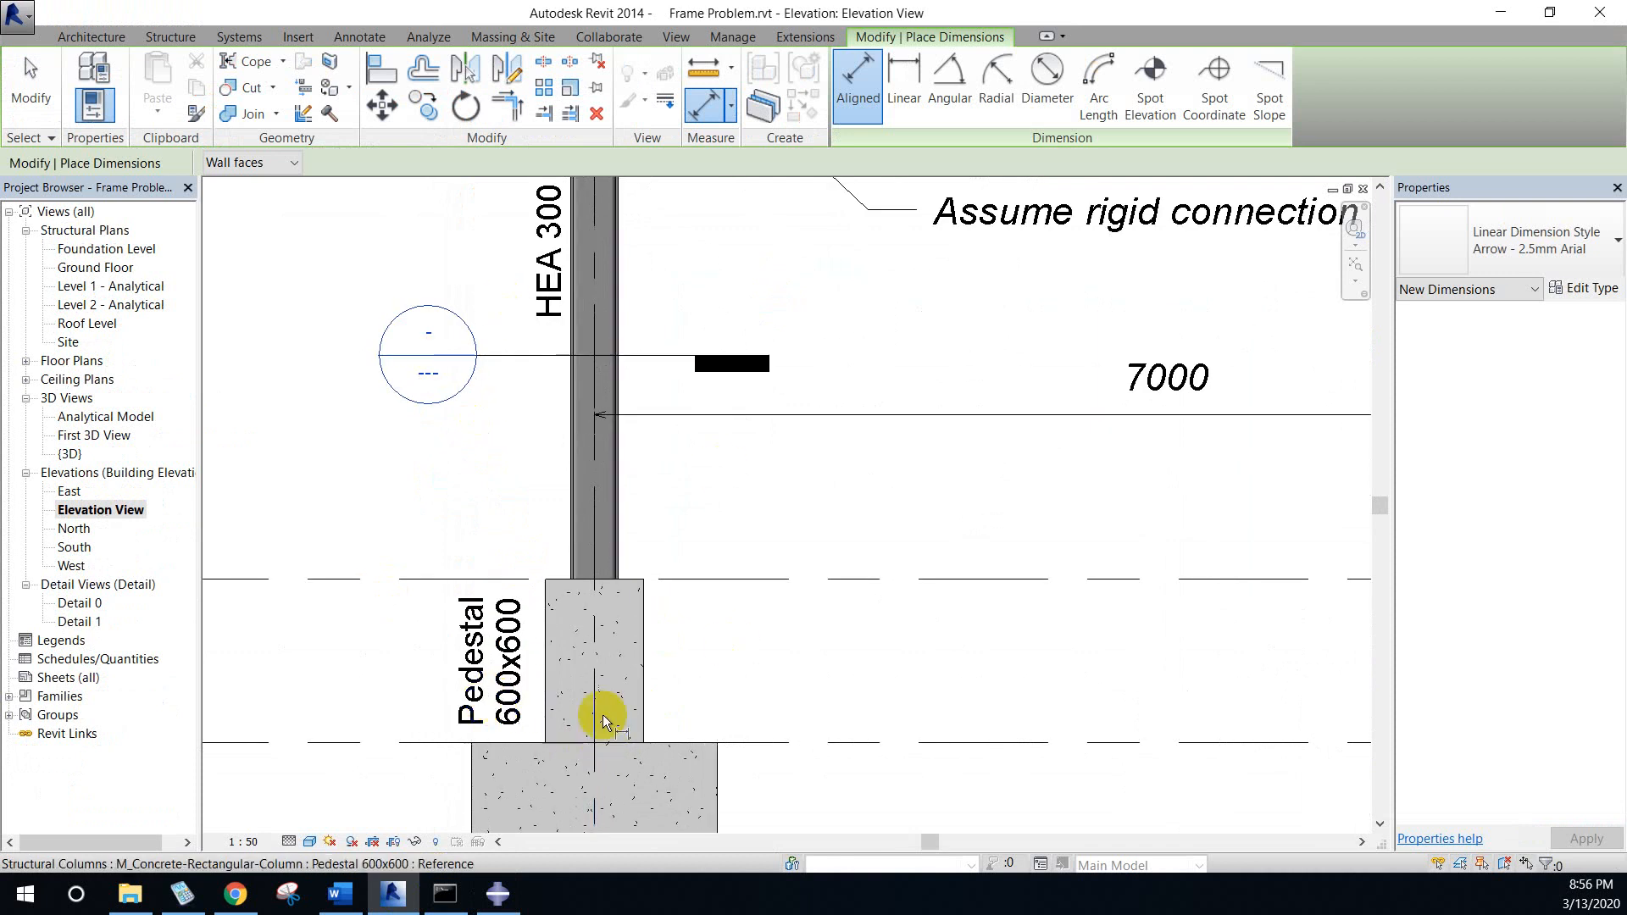
{"action": "scroll", "coordinate": [570, 651], "scroll_direction": "down", "scroll_amount": 1}
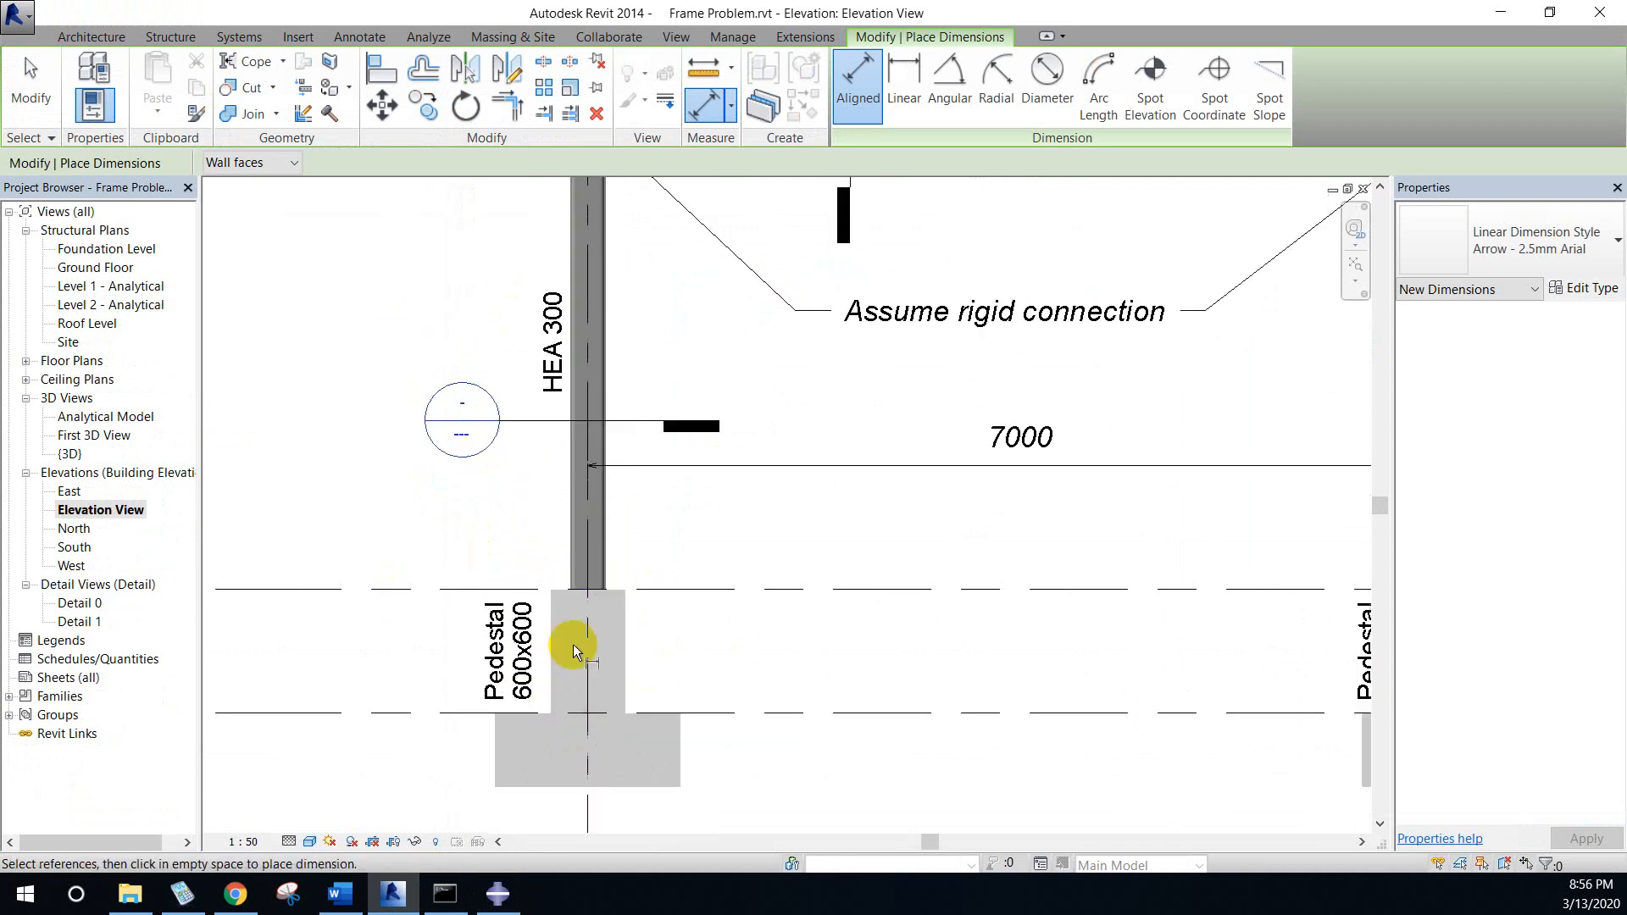
- Return to Abaqus/CAE, create a rectangular profile named Pedestal_Profile, and continue to its dimensions
{"action": "left_click", "coordinate": [497, 894]}
{"action": "left_click", "coordinate": [471, 360]}
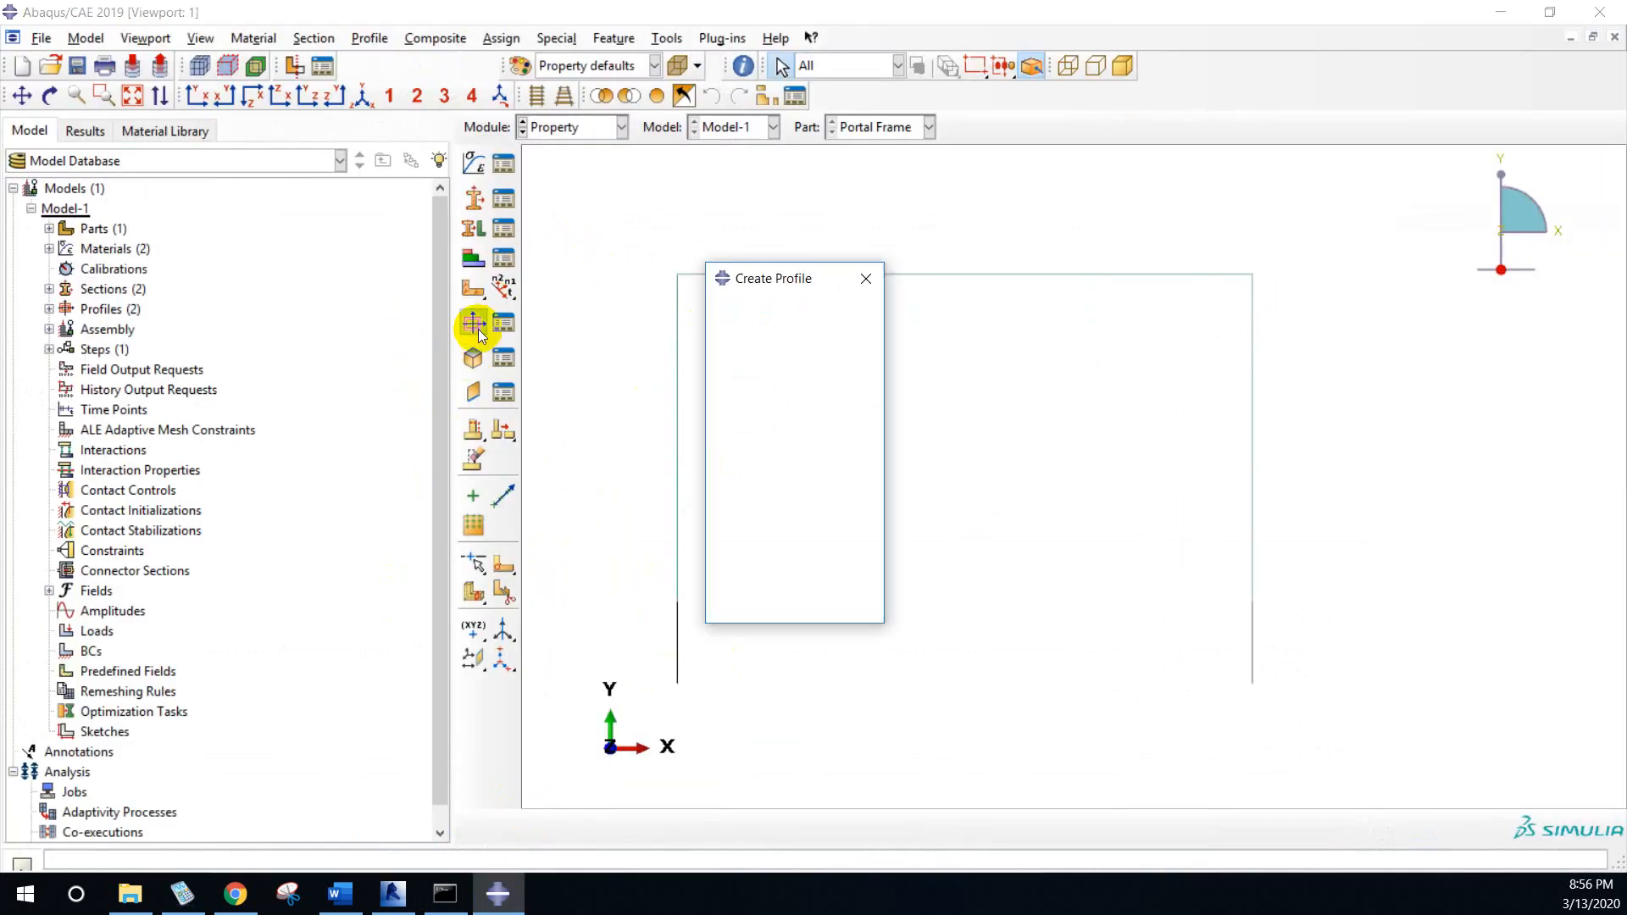
{"action": "left_click", "coordinate": [757, 311]}
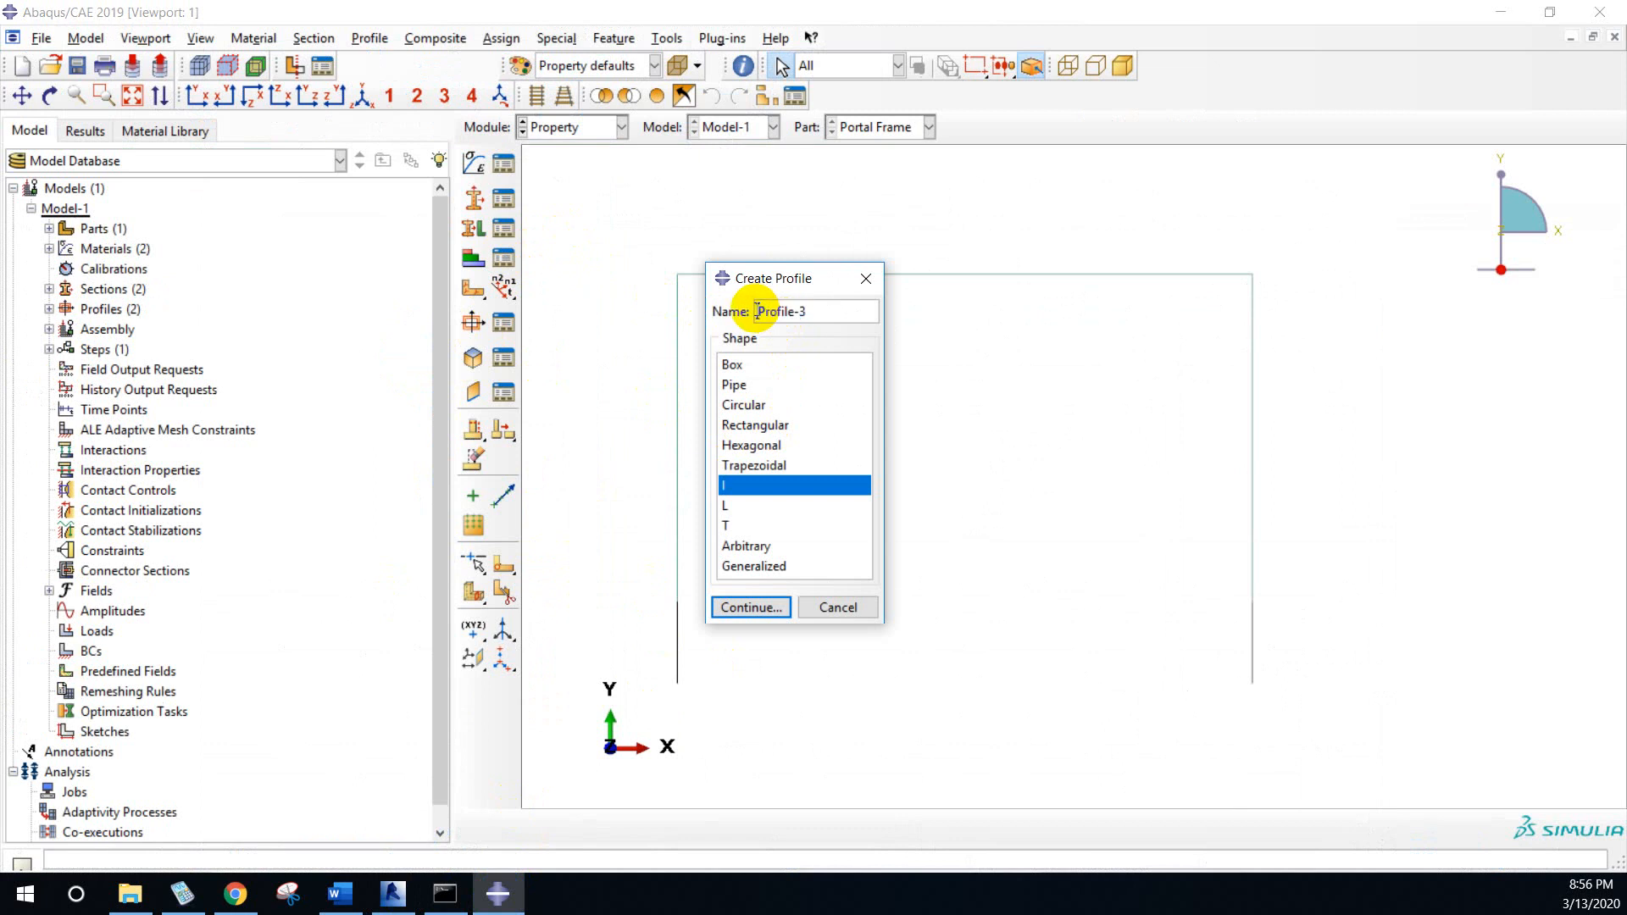
{"action": "type", "text": "Pedestal_"}
{"action": "left_click", "coordinate": [845, 311]}
{"action": "key", "text": "shift+End"}
{"action": "key", "text": "Delete"}
{"action": "left_click", "coordinate": [763, 426]}
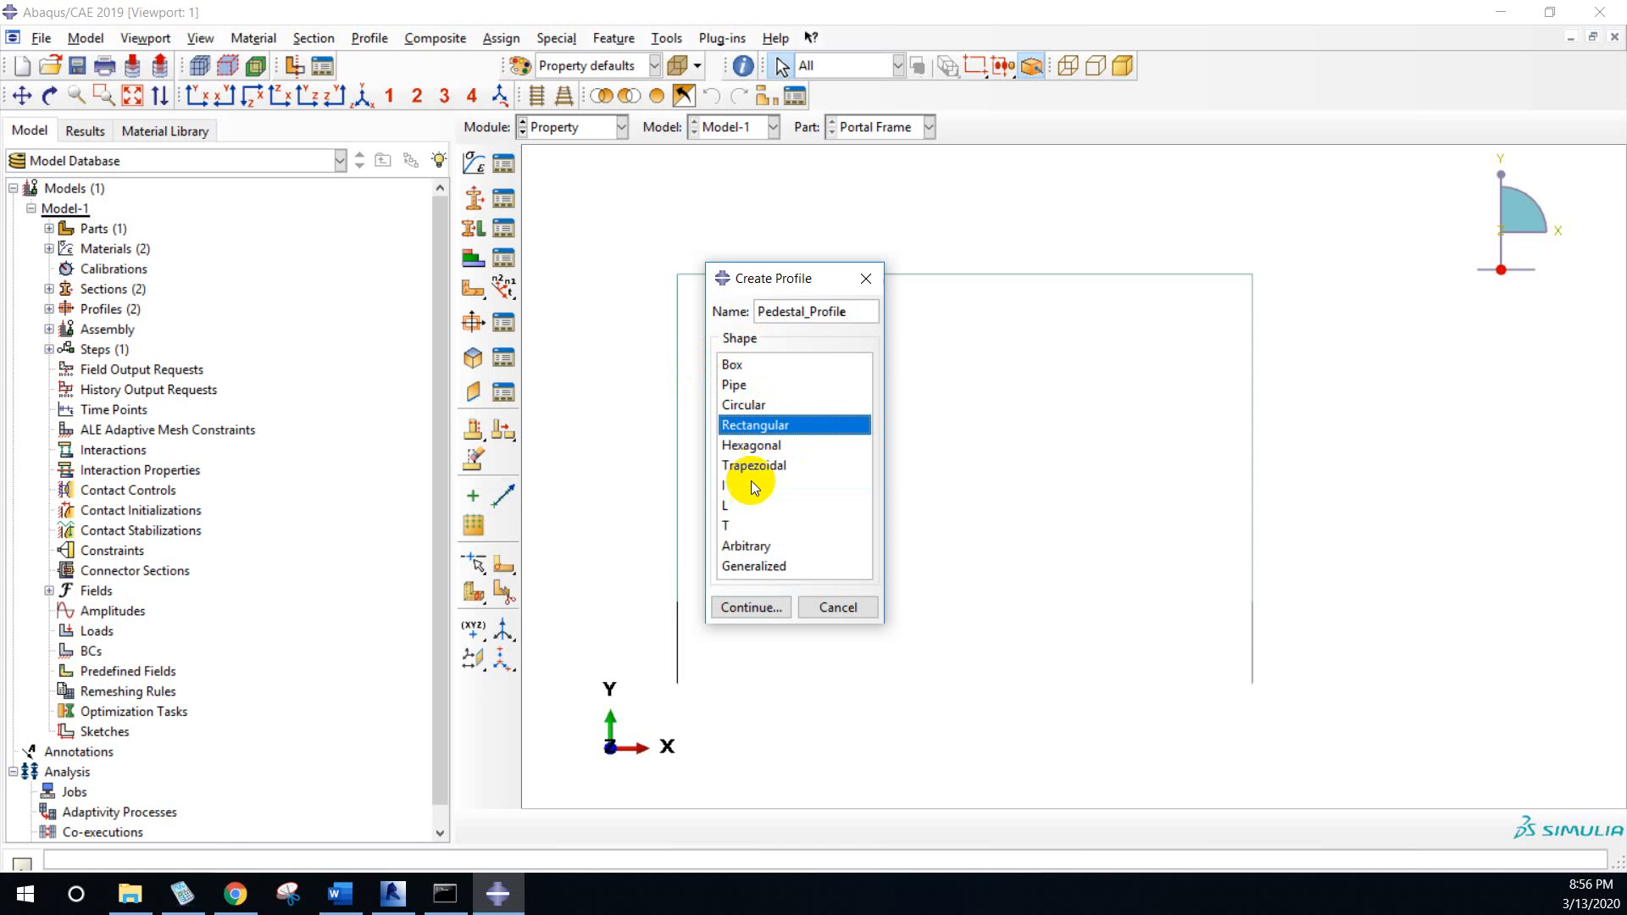
{"action": "left_click", "coordinate": [750, 606]}
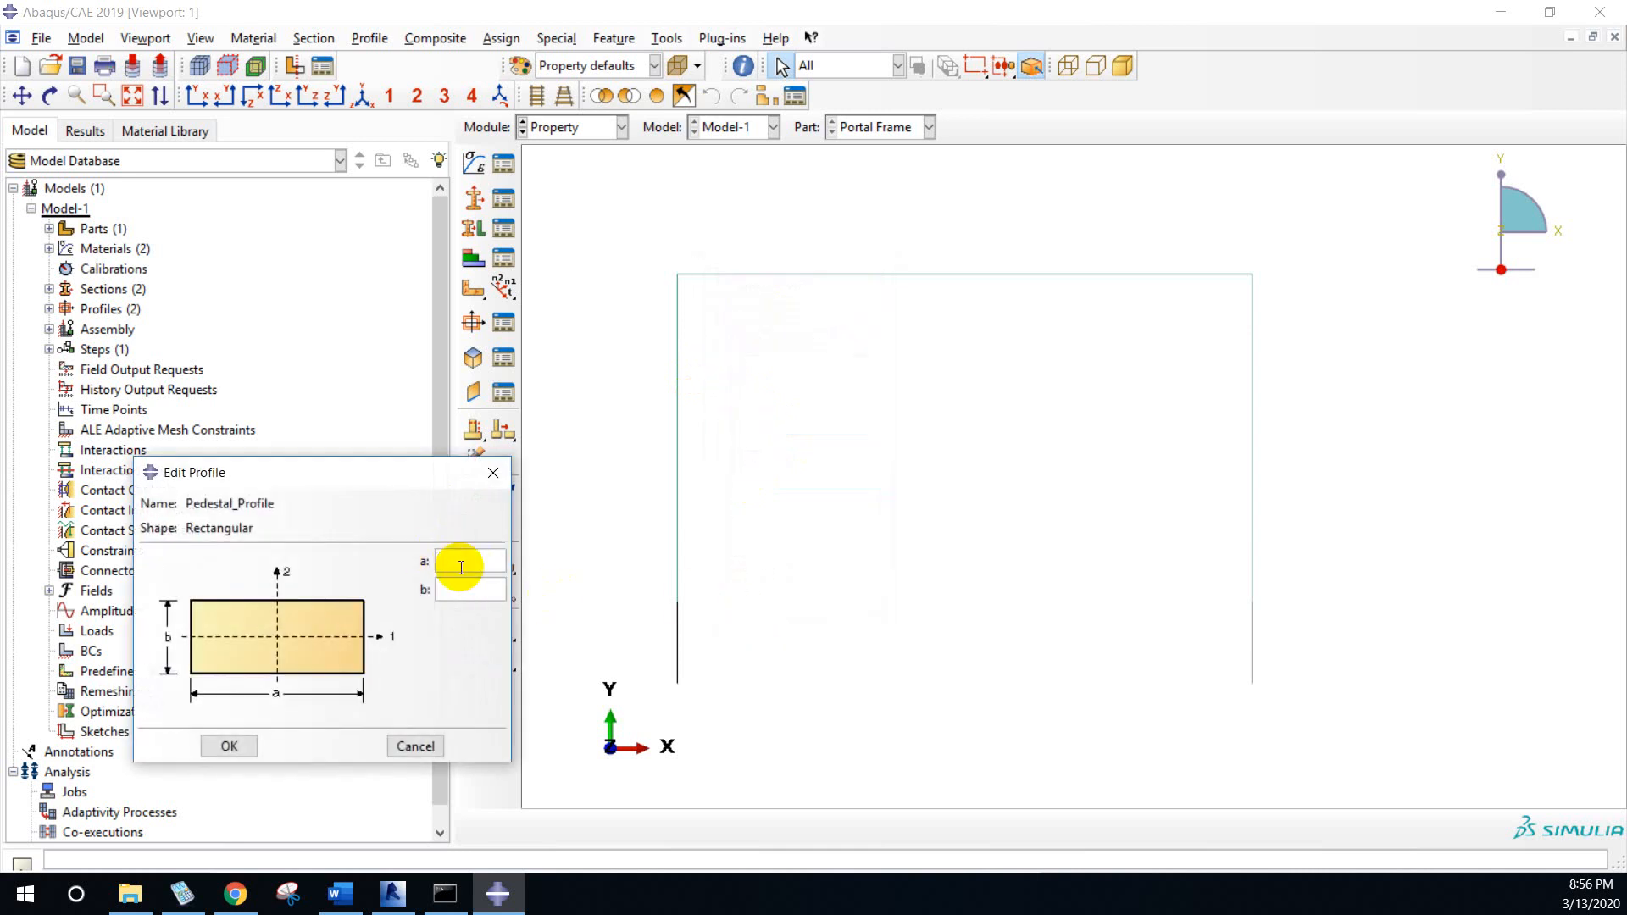
- Recheck the pedestal size in Revit, set Pedestal_Profile's a and b dimensions to 600 in Abaqus/CAE, and accept the profile
{"action": "left_click", "coordinate": [392, 894]}
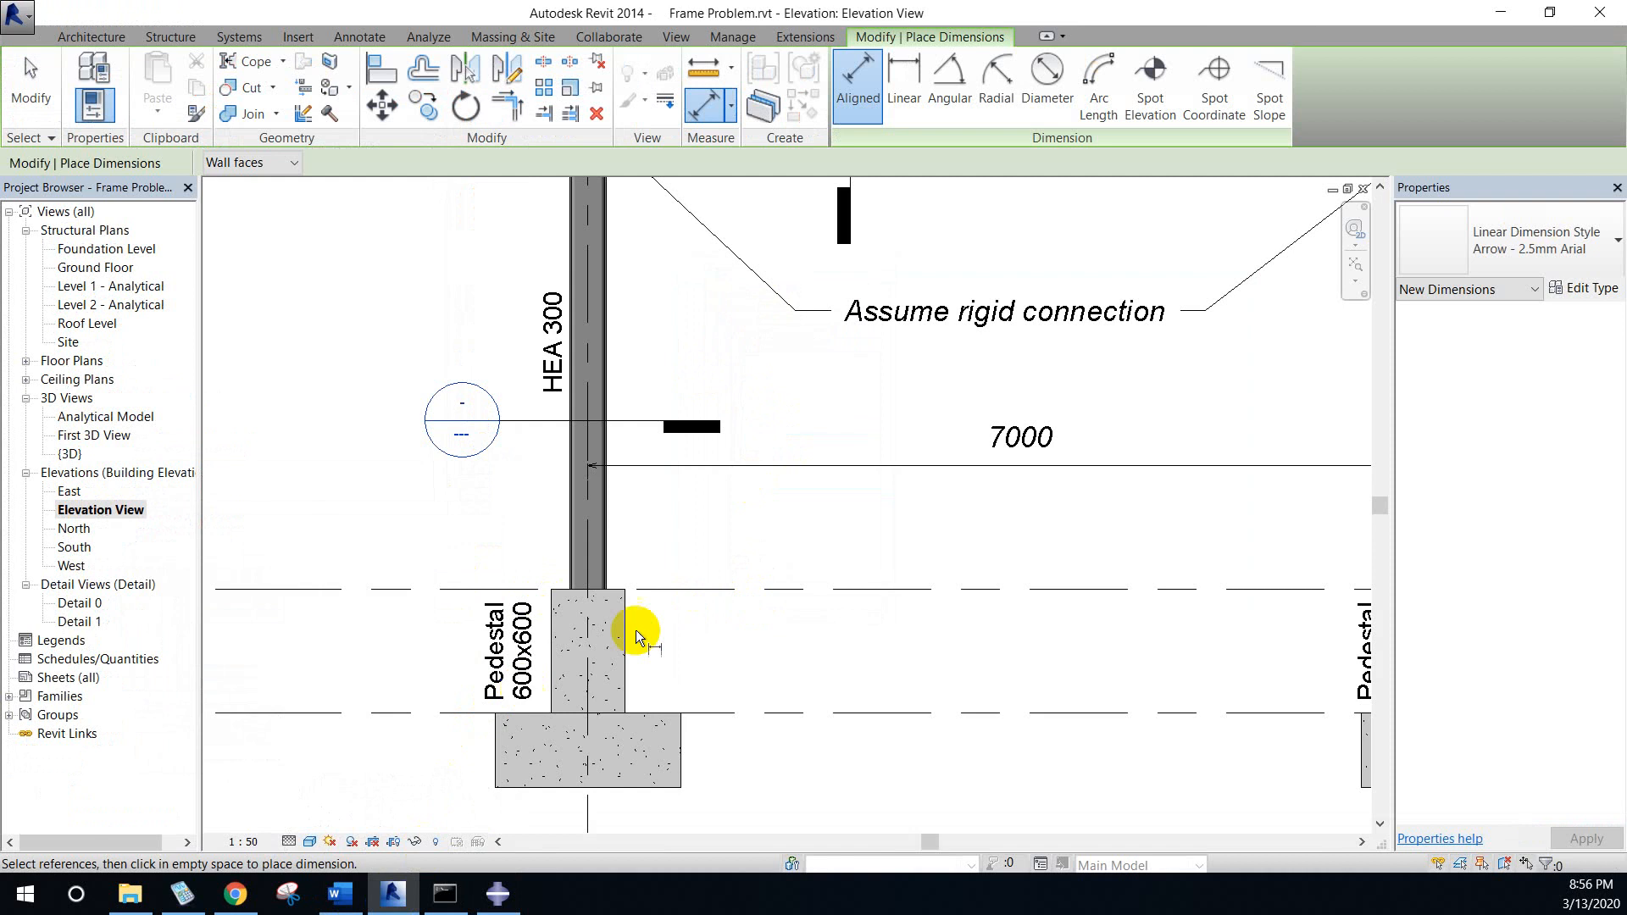
{"action": "key", "text": "alt+Tab"}
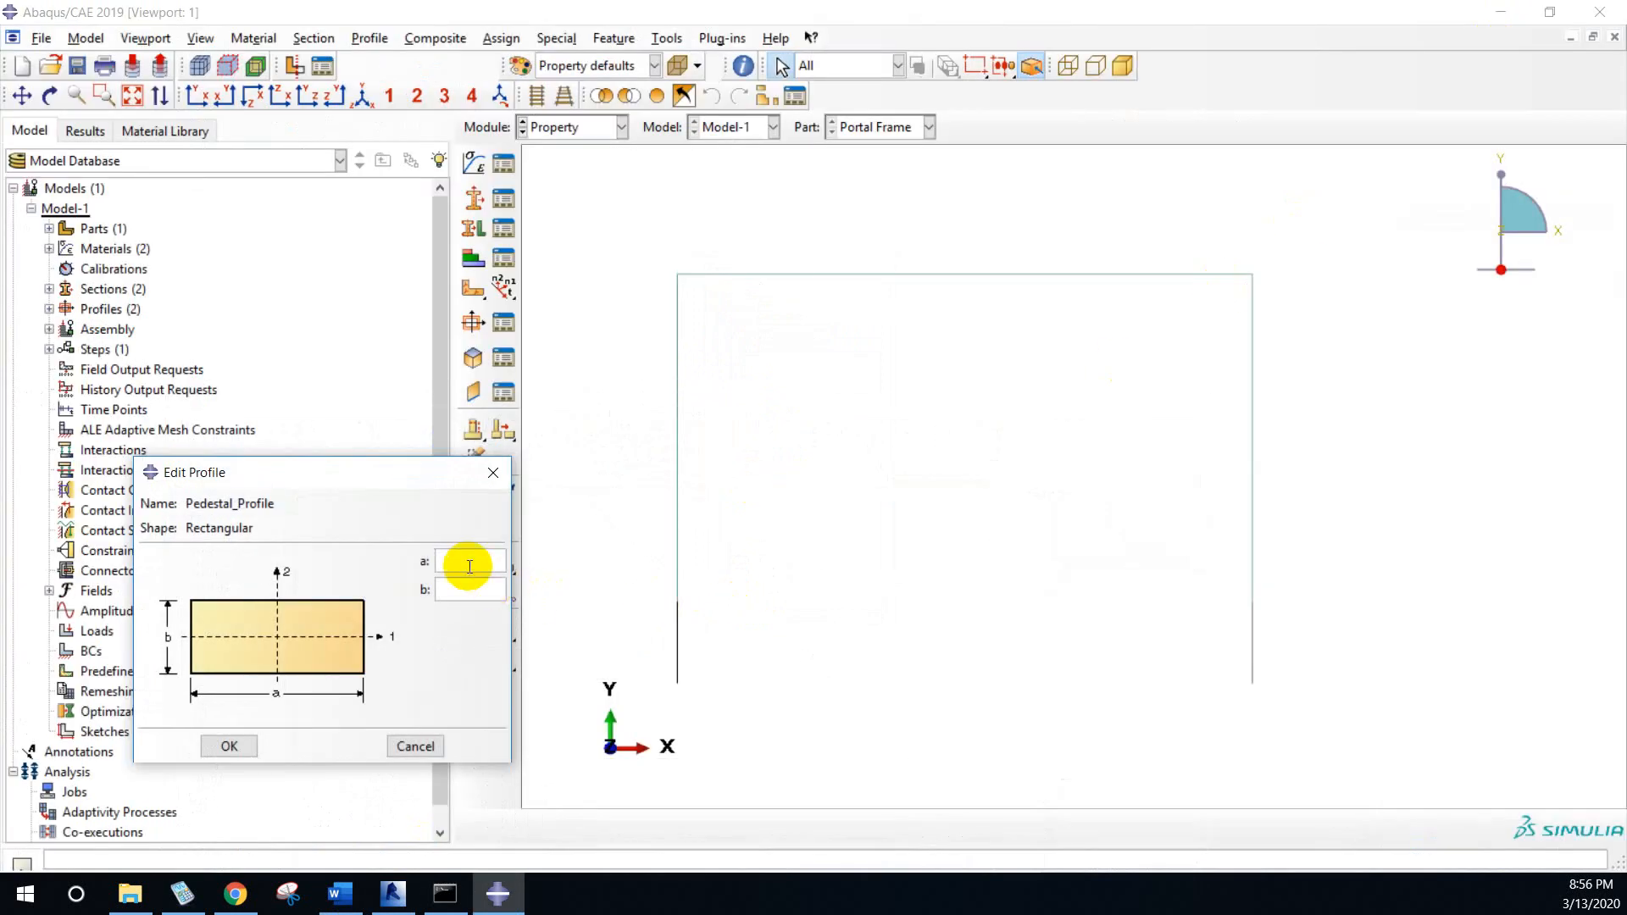
{"action": "type", "text": "600"}
{"action": "left_click", "coordinate": [462, 583]}
{"action": "type", "text": "6"}
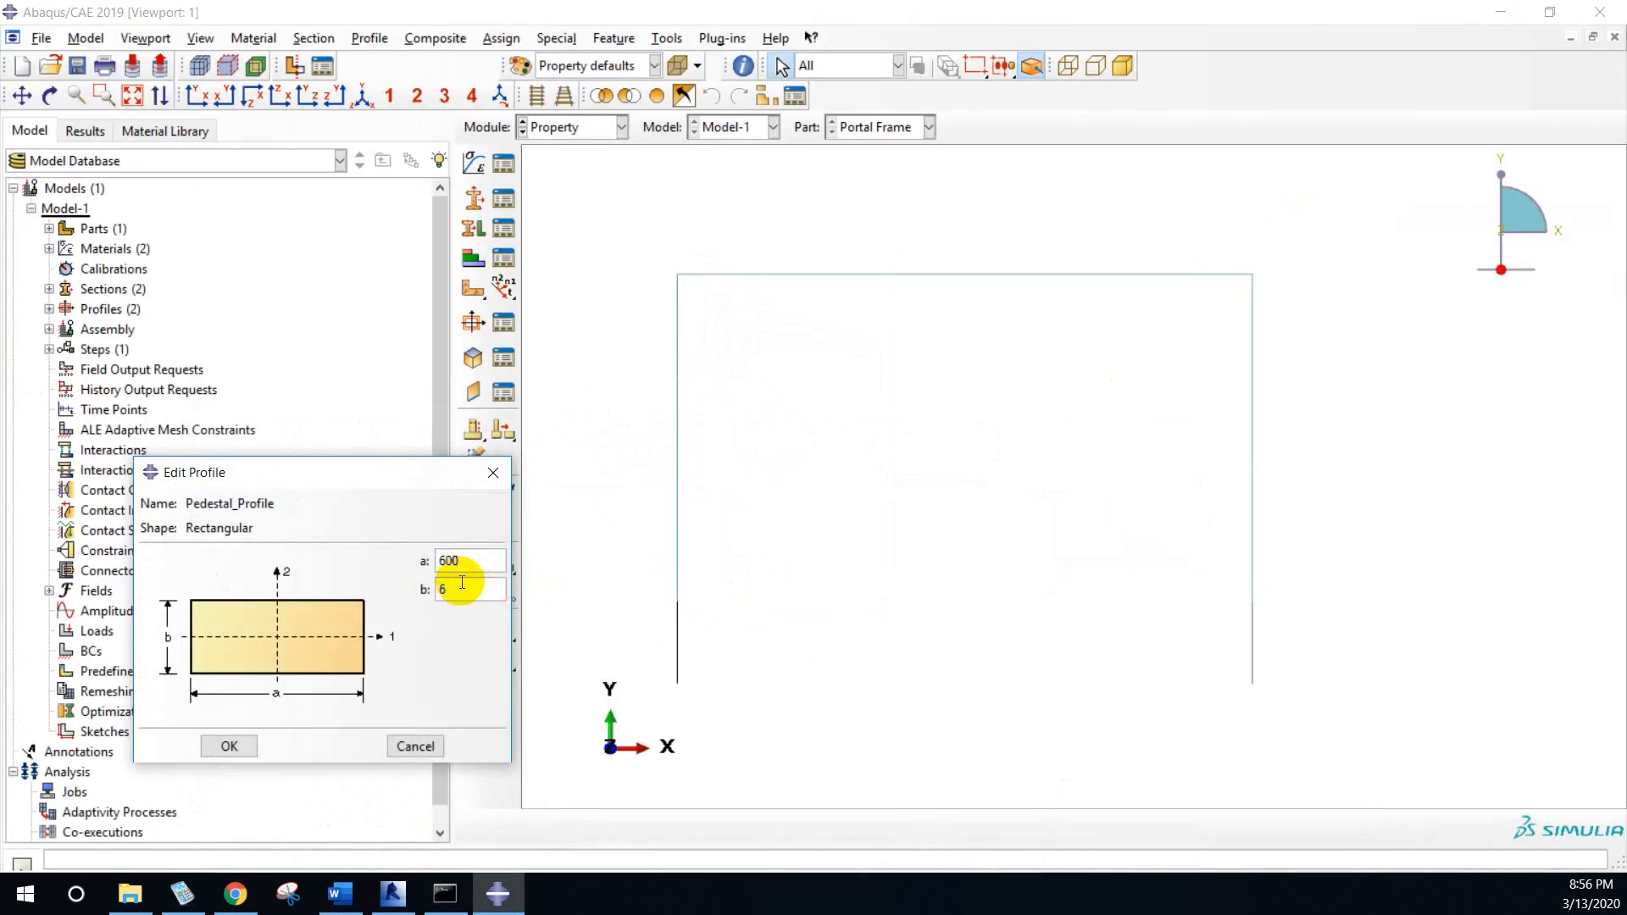
{"action": "type", "text": "00"}
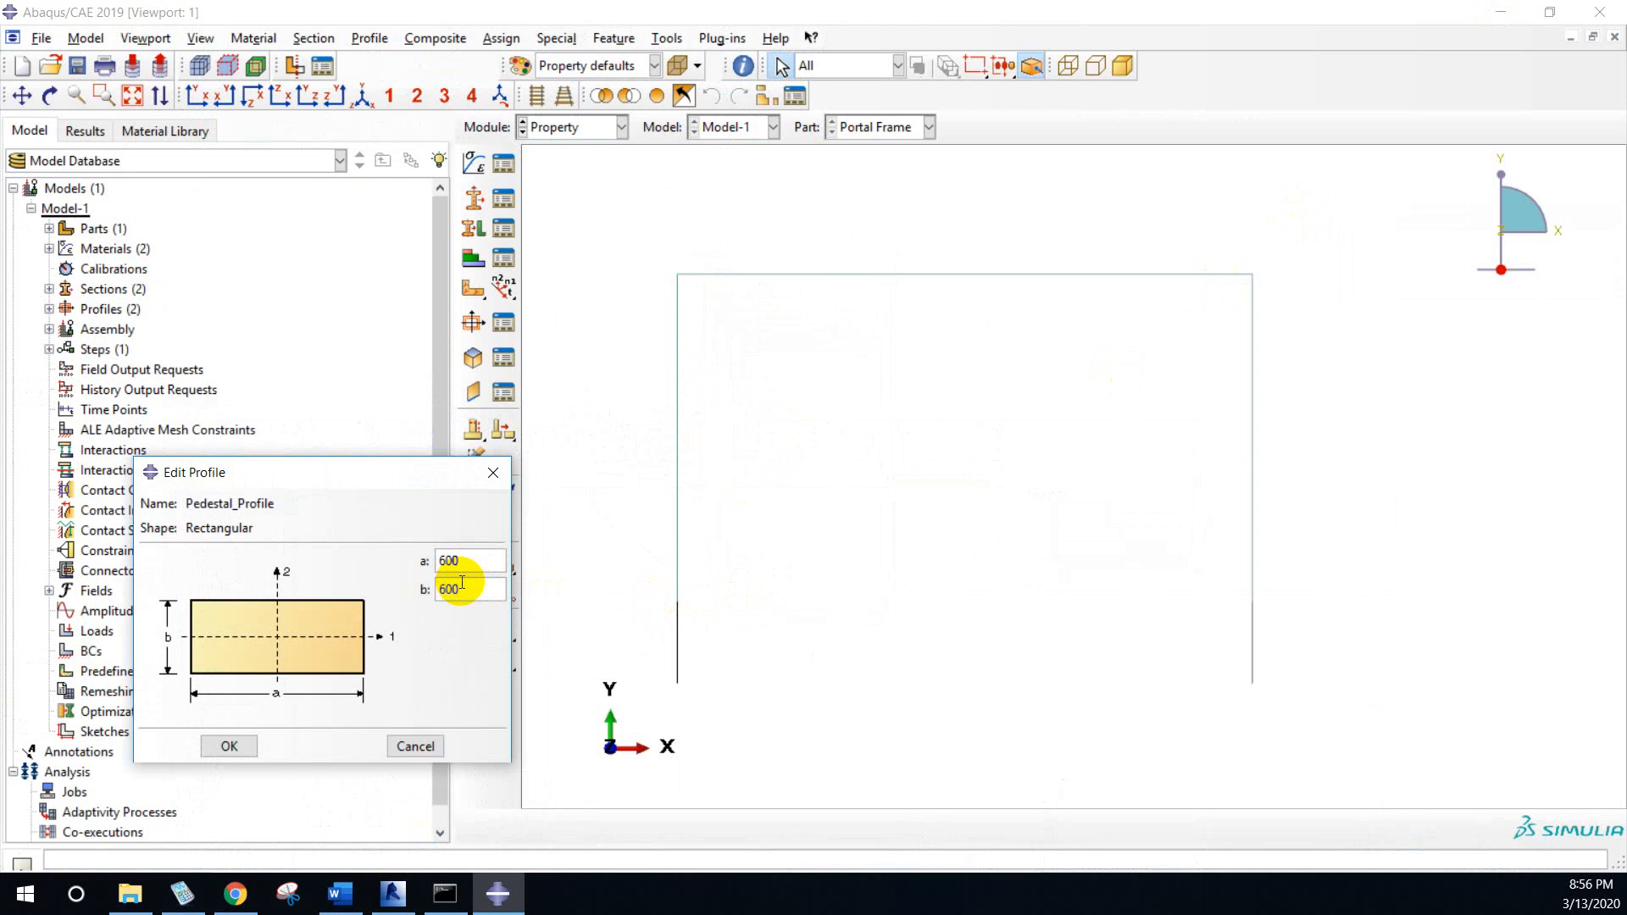
{"action": "left_click", "coordinate": [233, 749]}
- Create a beam section named Pedestal_Section and continue to its definition
{"action": "left_click", "coordinate": [474, 198]}
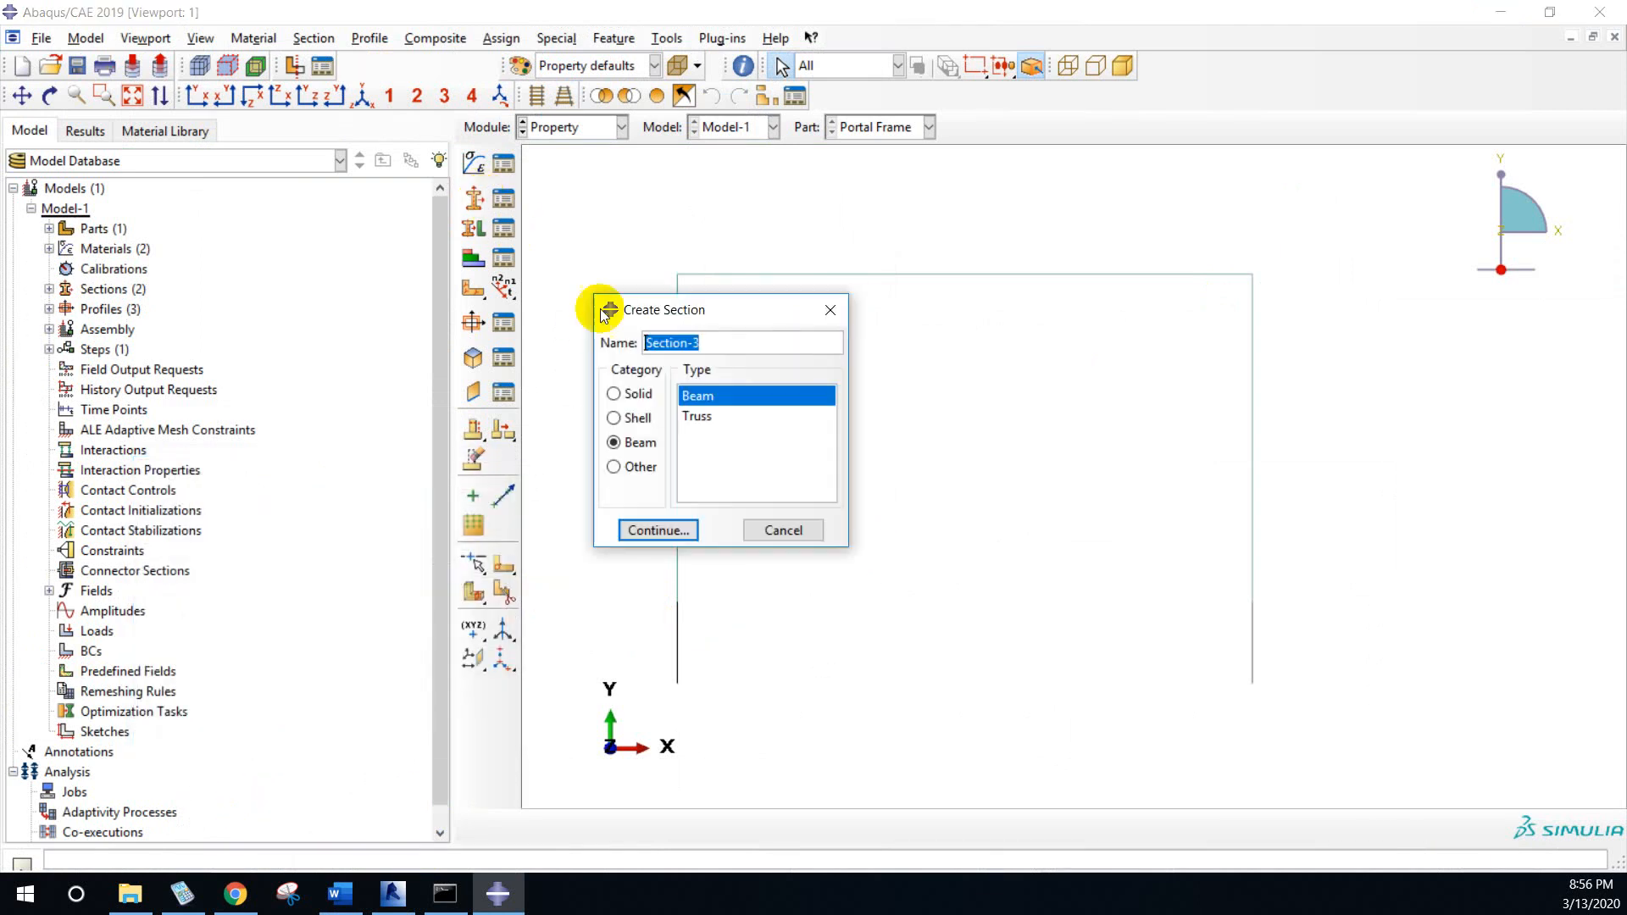
{"action": "left_click", "coordinate": [647, 343]}
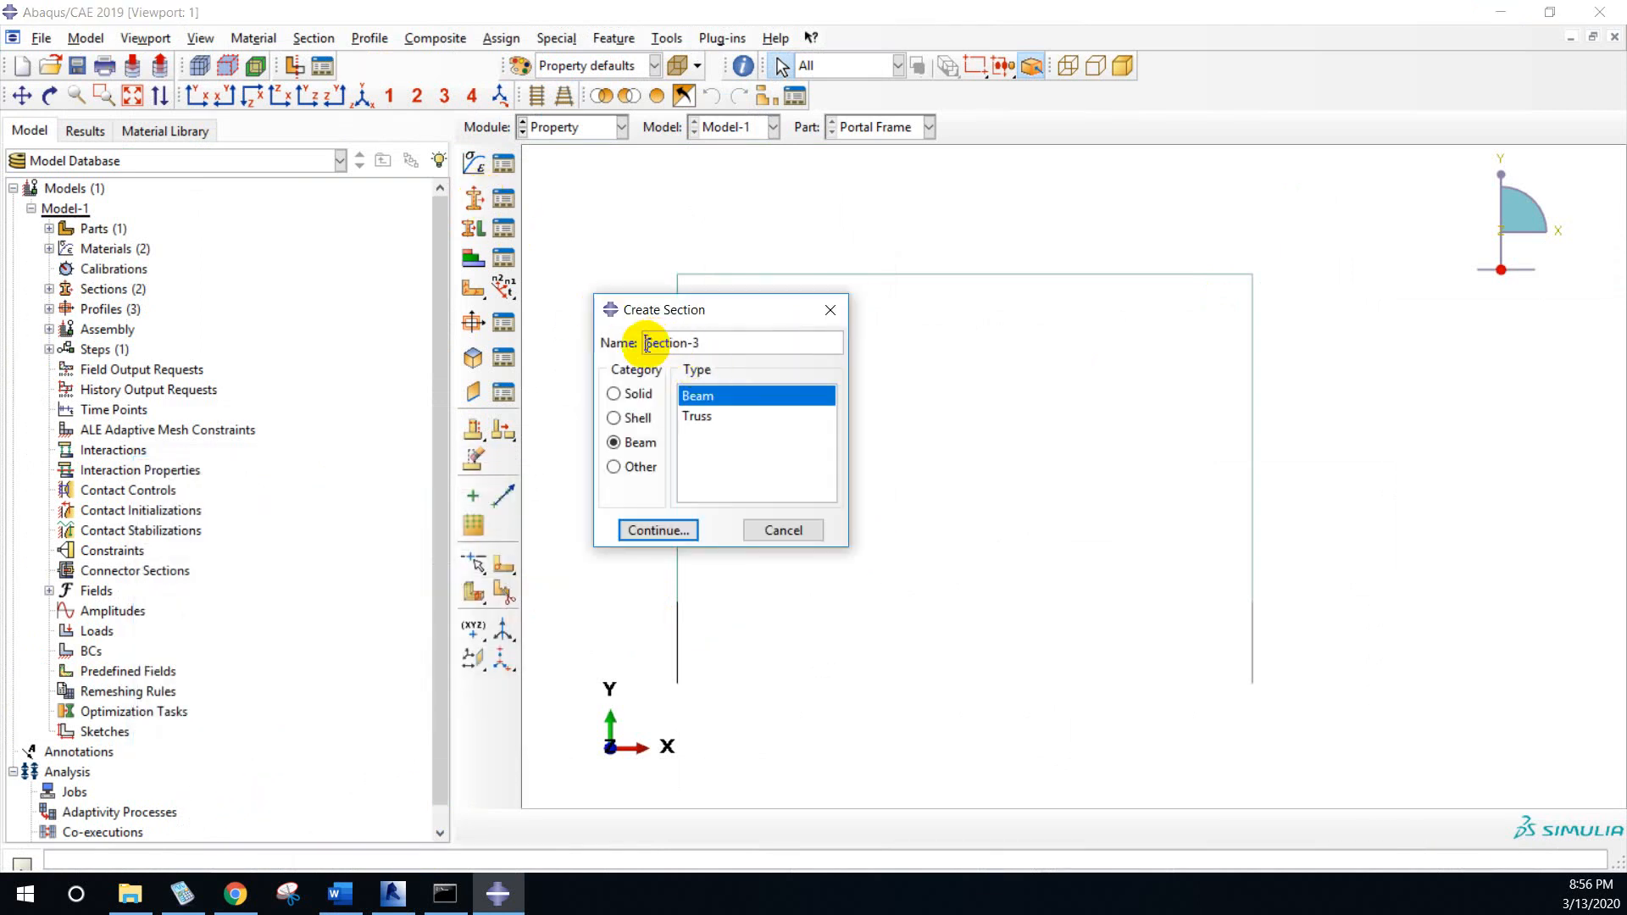
{"action": "type", "text": "Pedestal_"}
{"action": "key", "text": "Right"}
{"action": "key", "text": "Right"}
{"action": "key", "text": "Right"}
{"action": "key", "text": "Right"}
{"action": "key", "text": "Right"}
{"action": "key", "text": "Right"}
{"action": "key", "text": "shift+Right"}
{"action": "key", "text": "shift+Right"}
{"action": "key", "text": "BackSpace"}
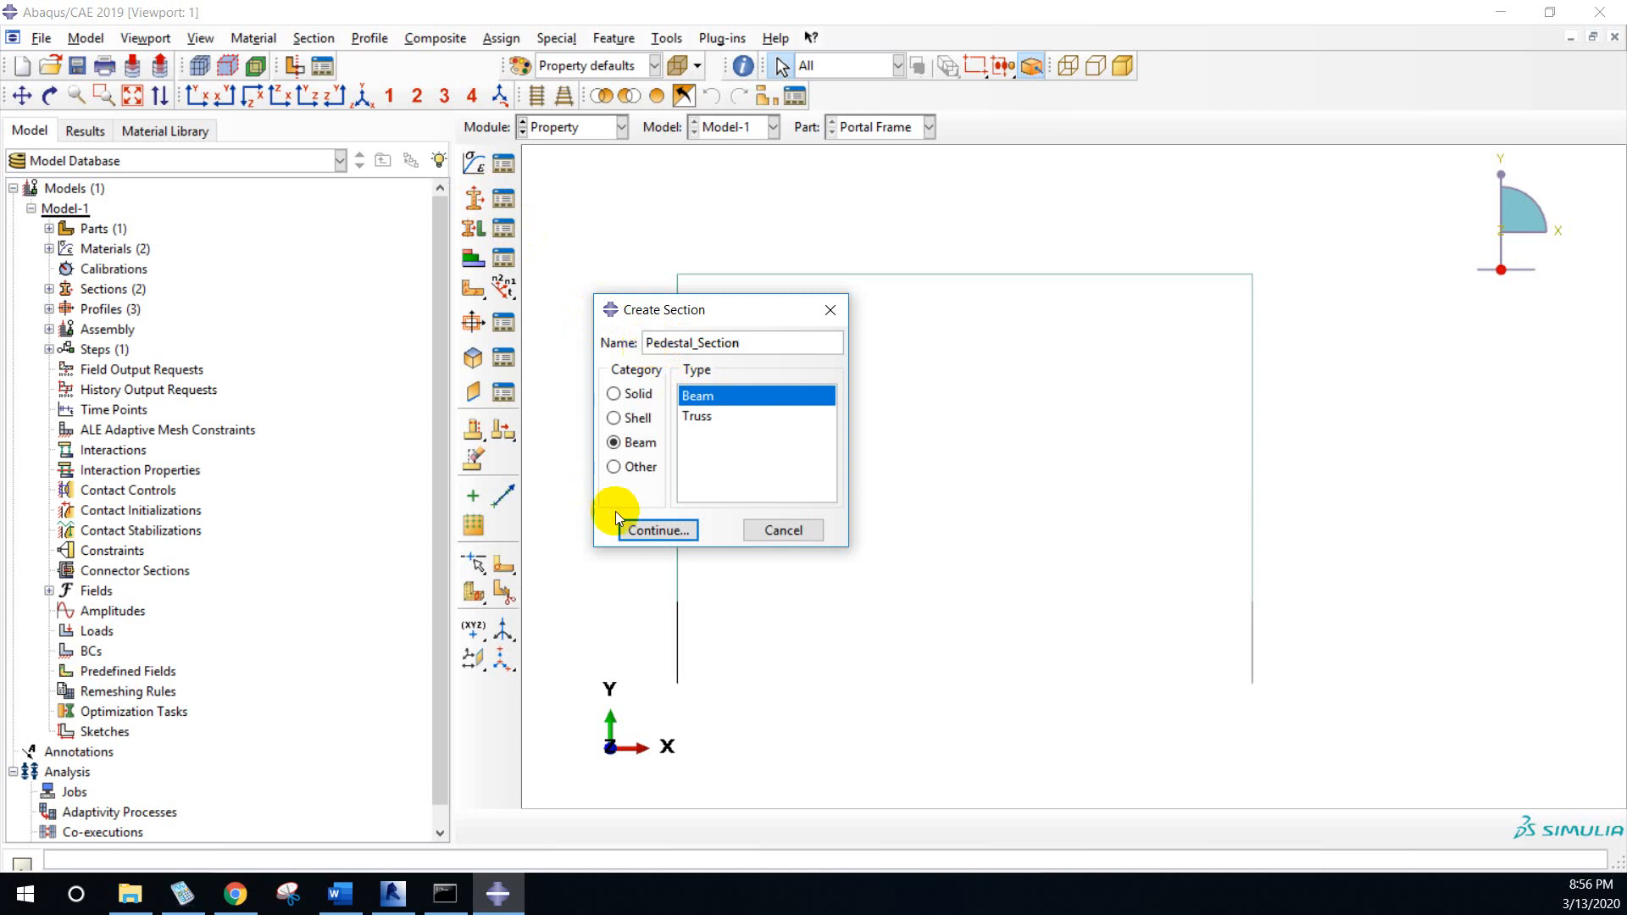
{"action": "left_click", "coordinate": [656, 527]}
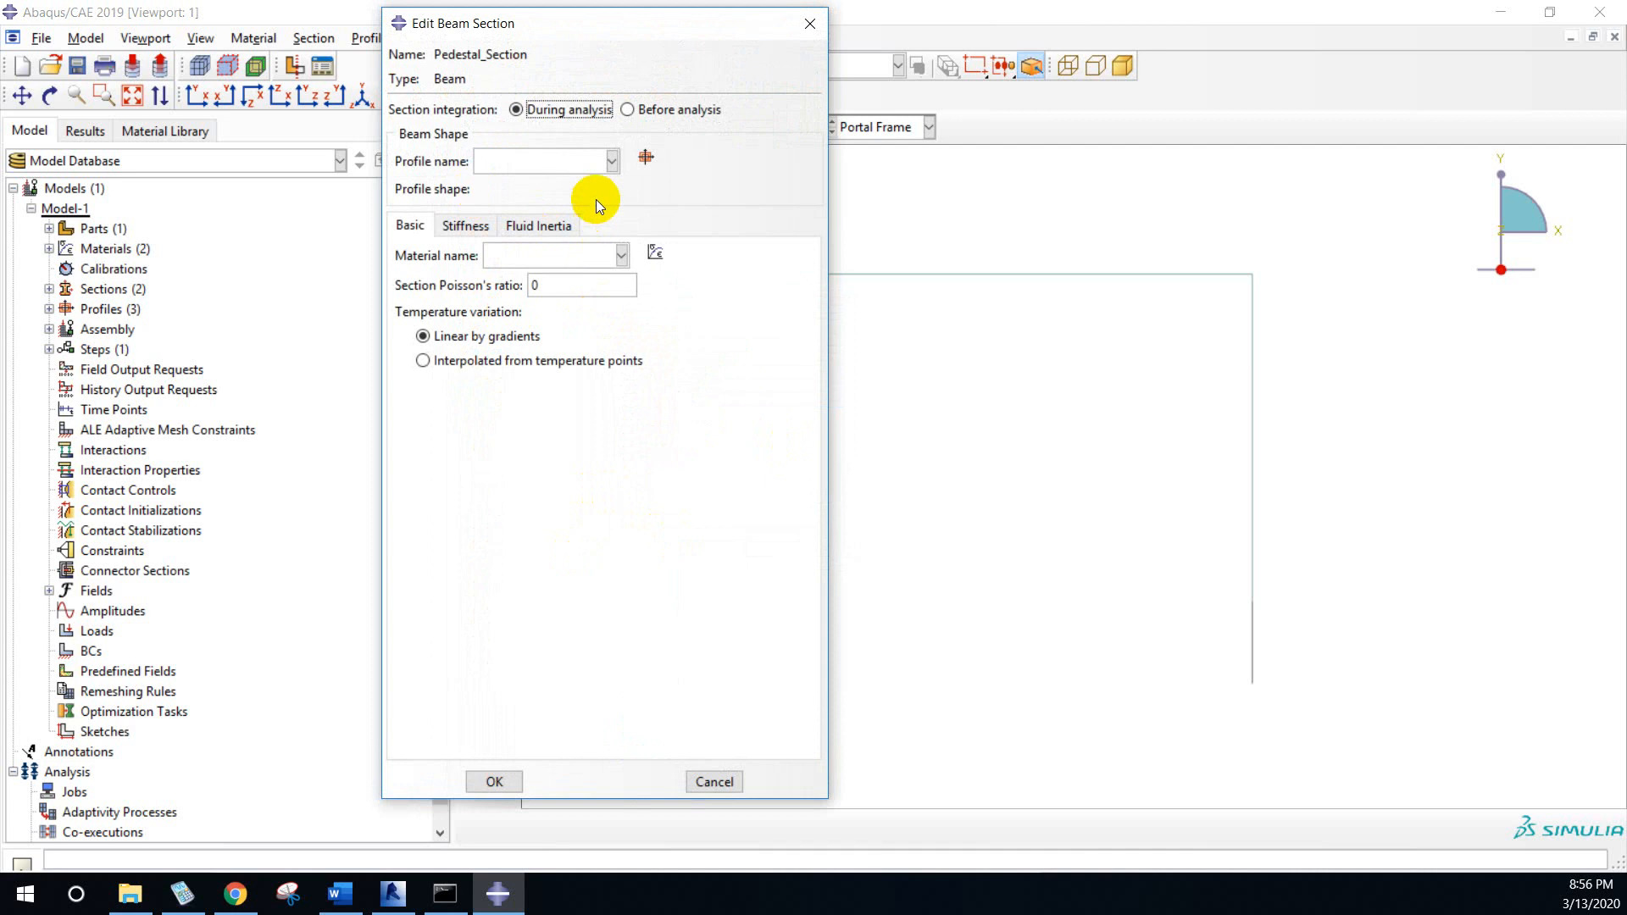
- Give Pedestal_Section the Pedestal_Profile shape, choose its material, and accept the section
{"action": "left_click", "coordinate": [603, 166]}
{"action": "left_click", "coordinate": [583, 225]}
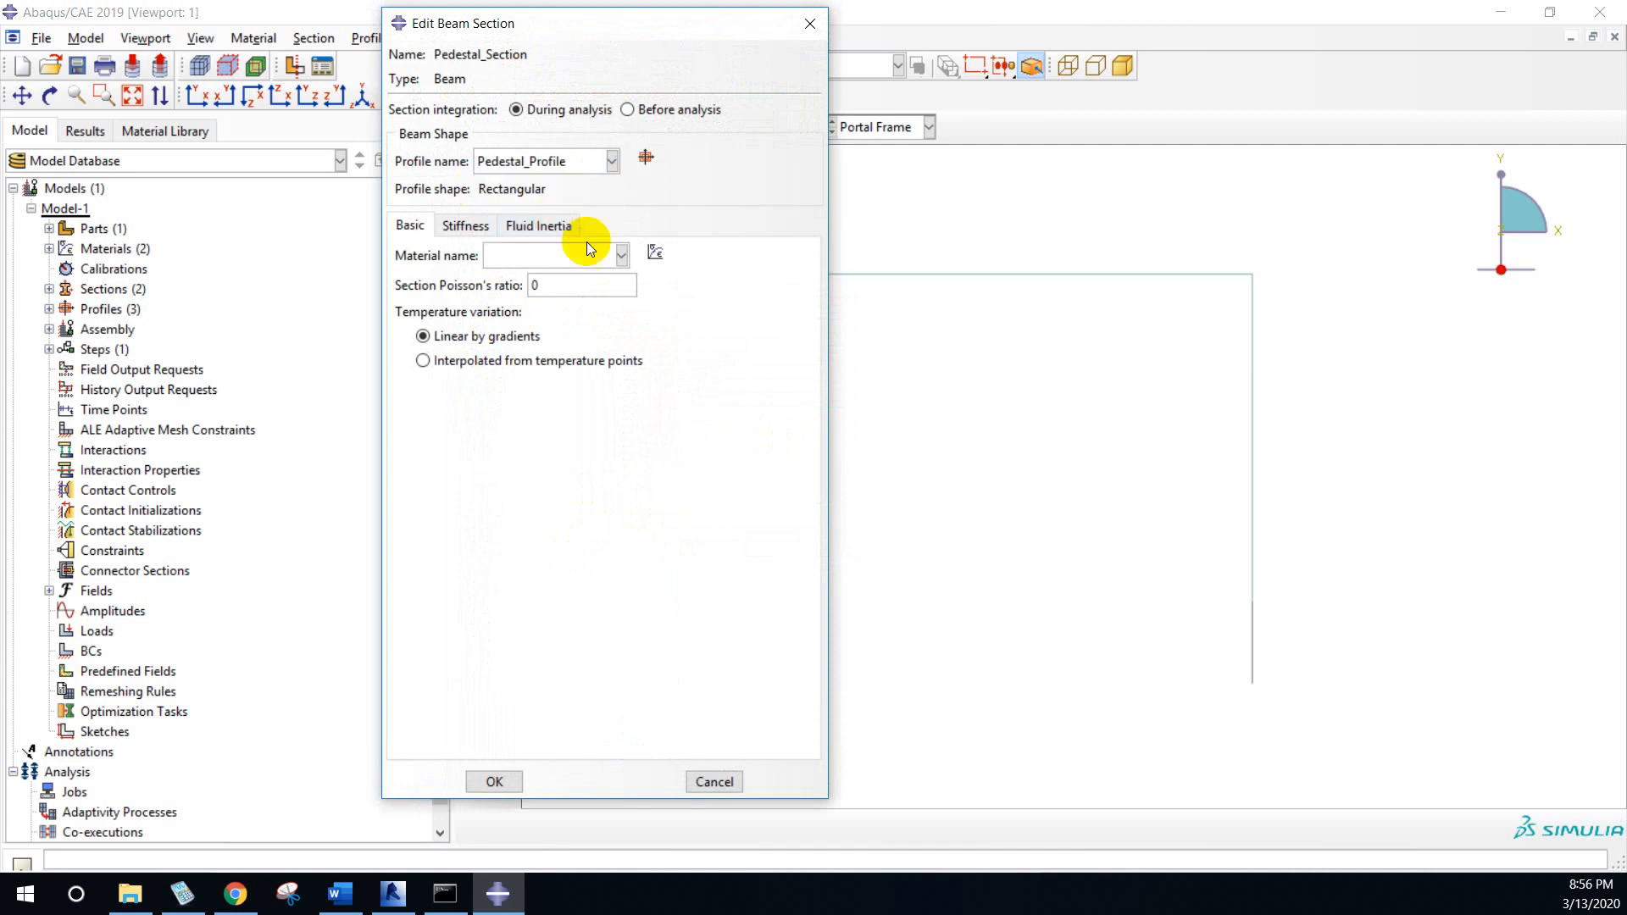
{"action": "left_click", "coordinate": [617, 251]}
{"action": "left_click", "coordinate": [532, 288]}
{"action": "left_click", "coordinate": [500, 781]}
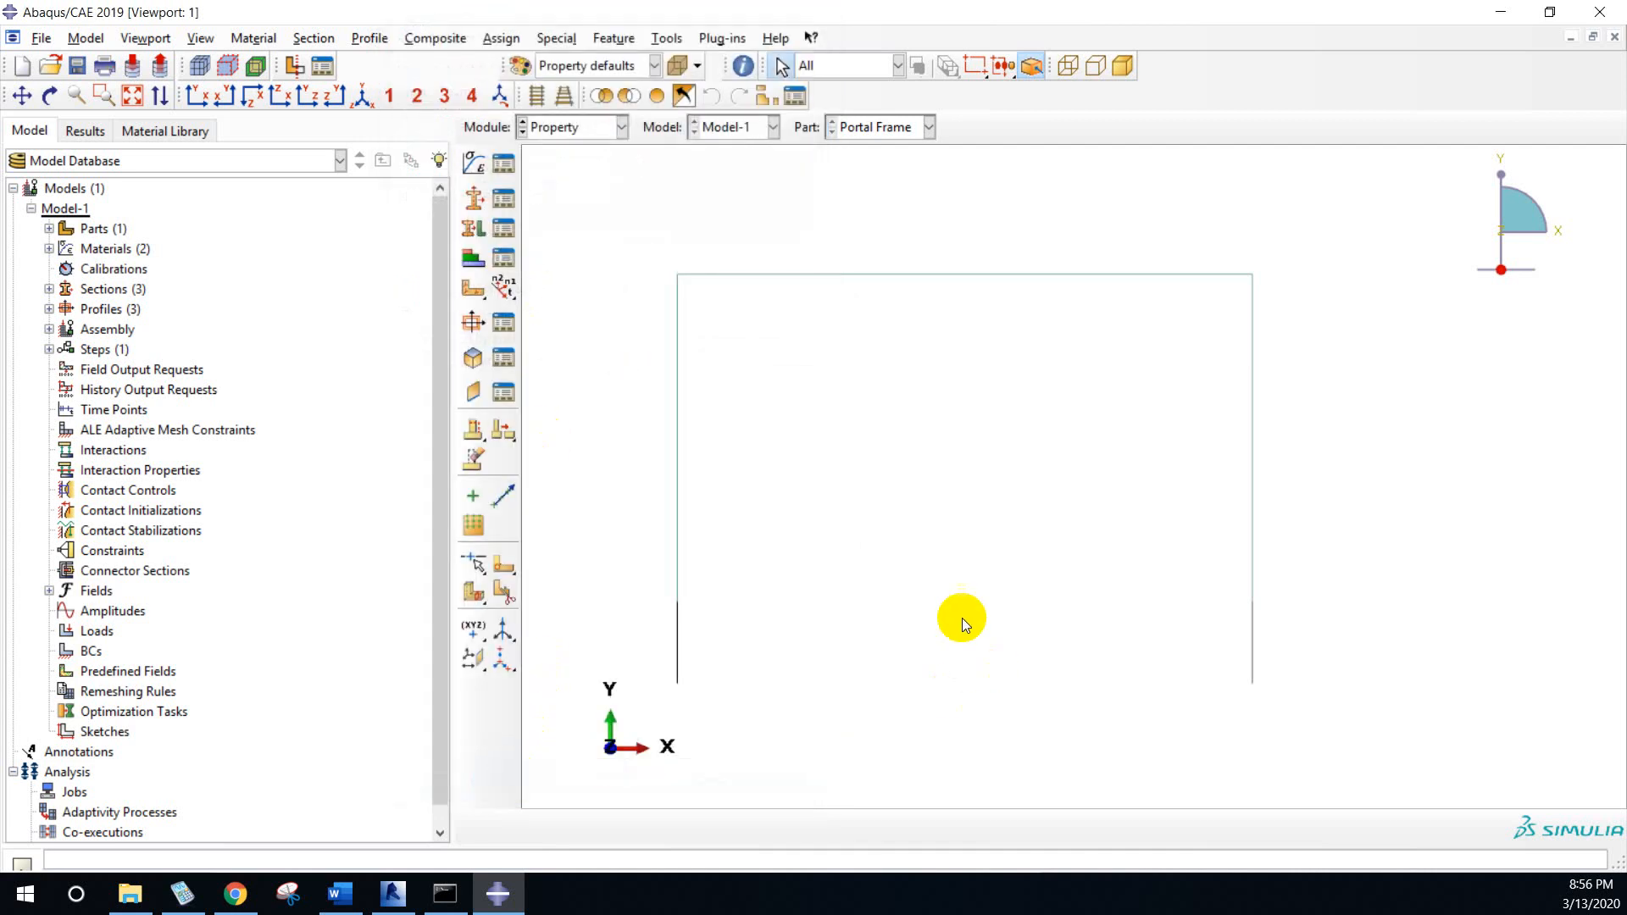
- Assign Pedestal_Section to the lower segments of both frame columns, grouped in a set named Pedestal, and end the section assignment
{"action": "left_click", "coordinate": [480, 224]}
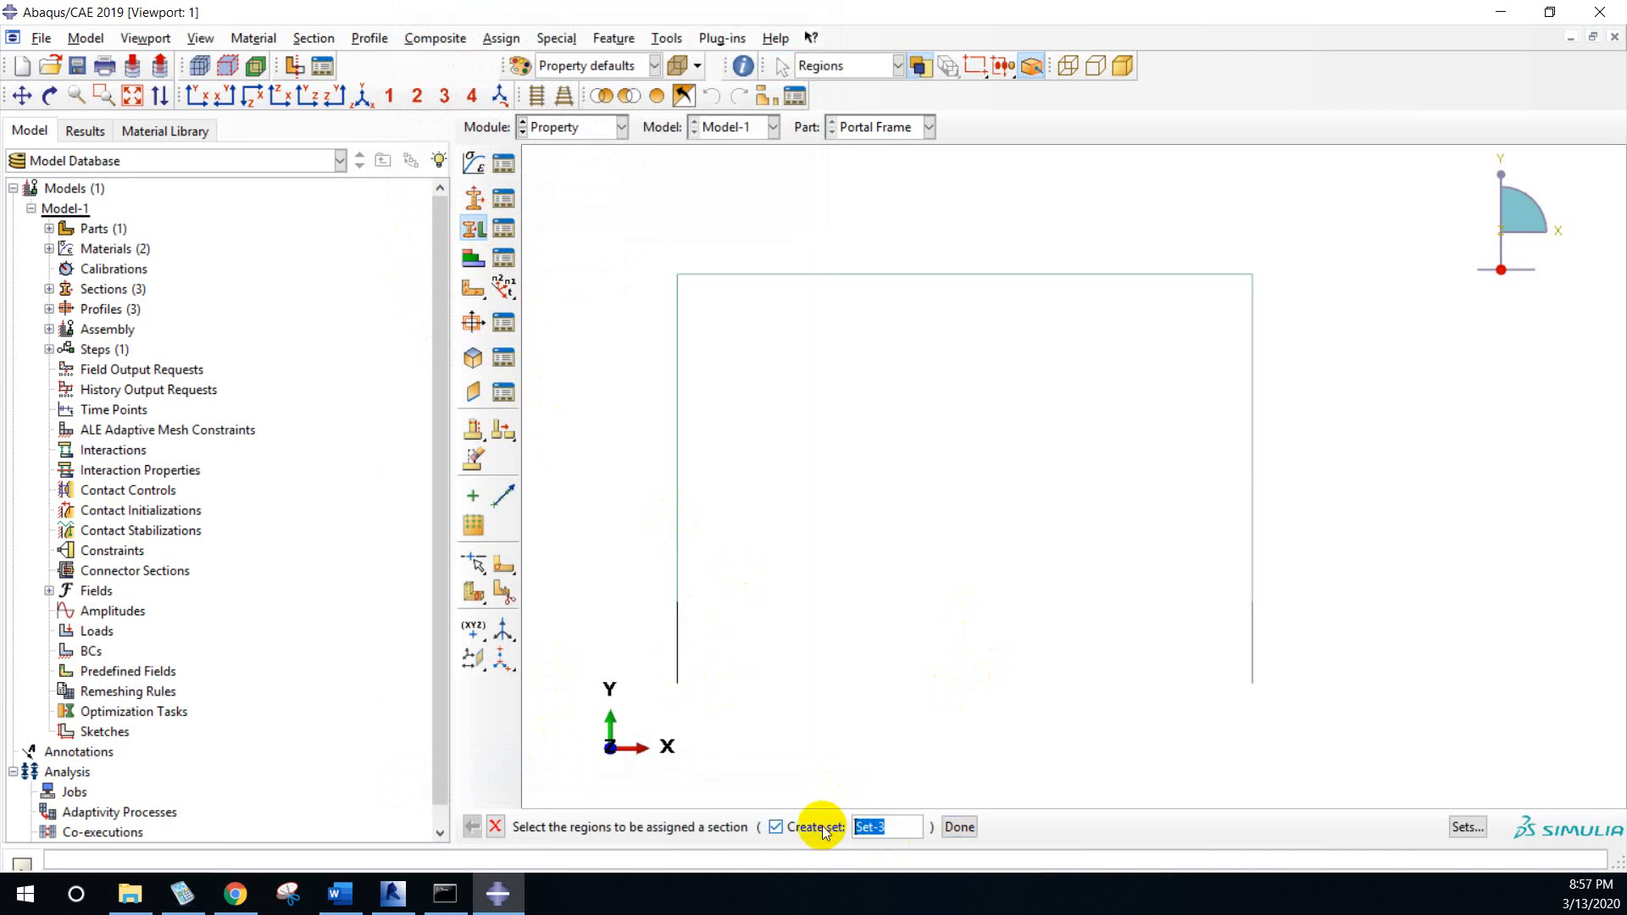
{"action": "type", "text": "Pedestal"}
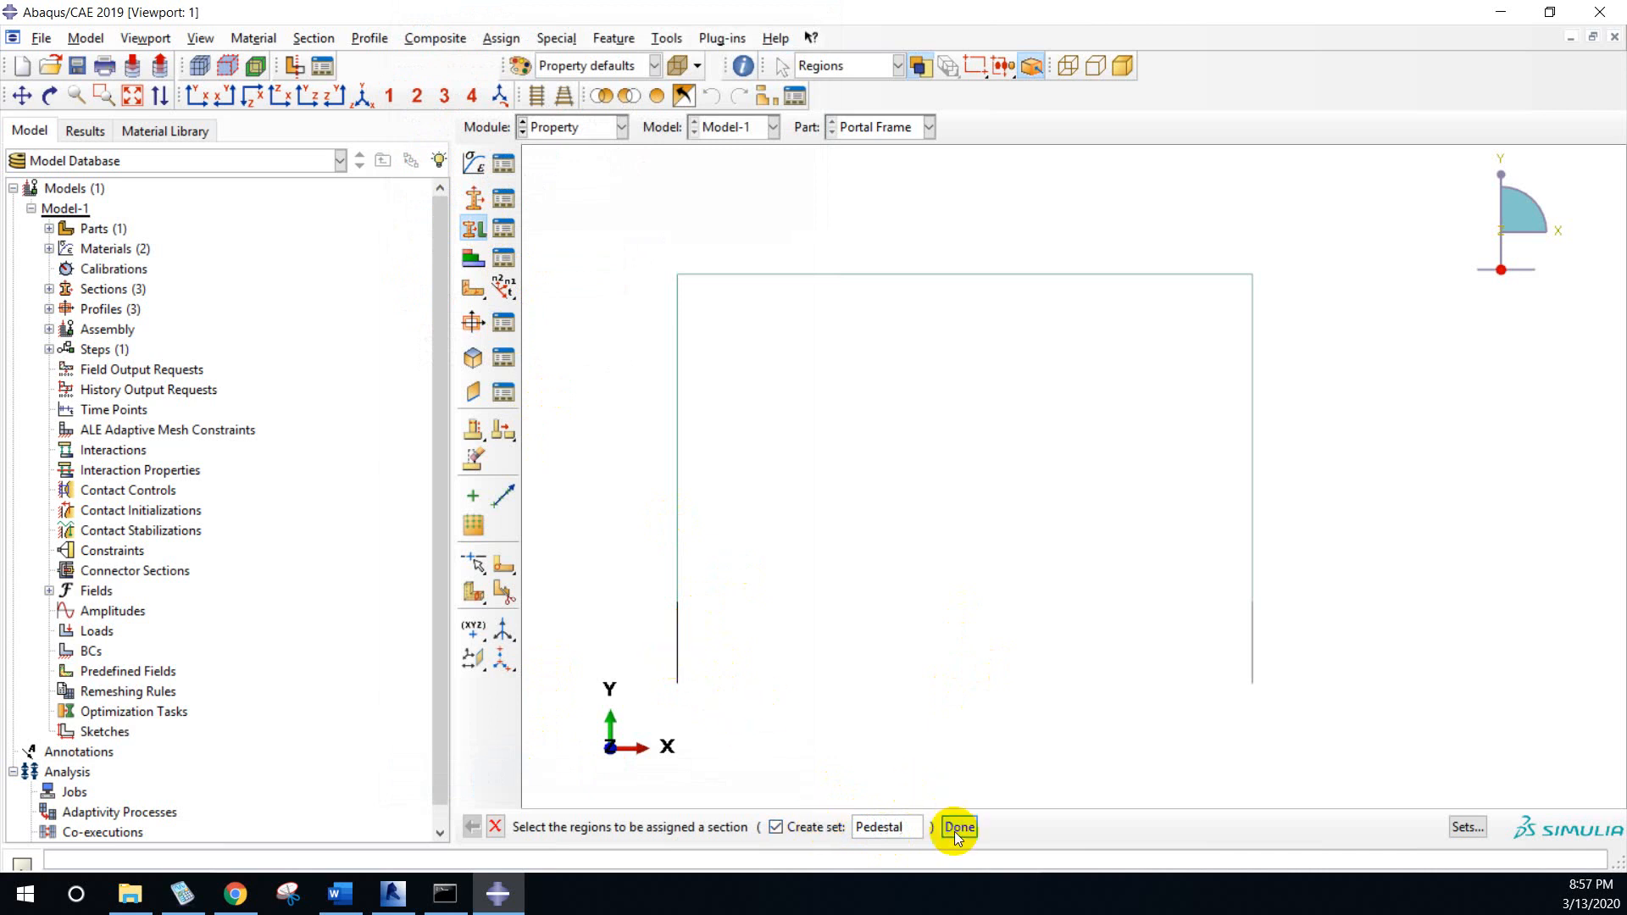
{"action": "left_click", "coordinate": [674, 651]}
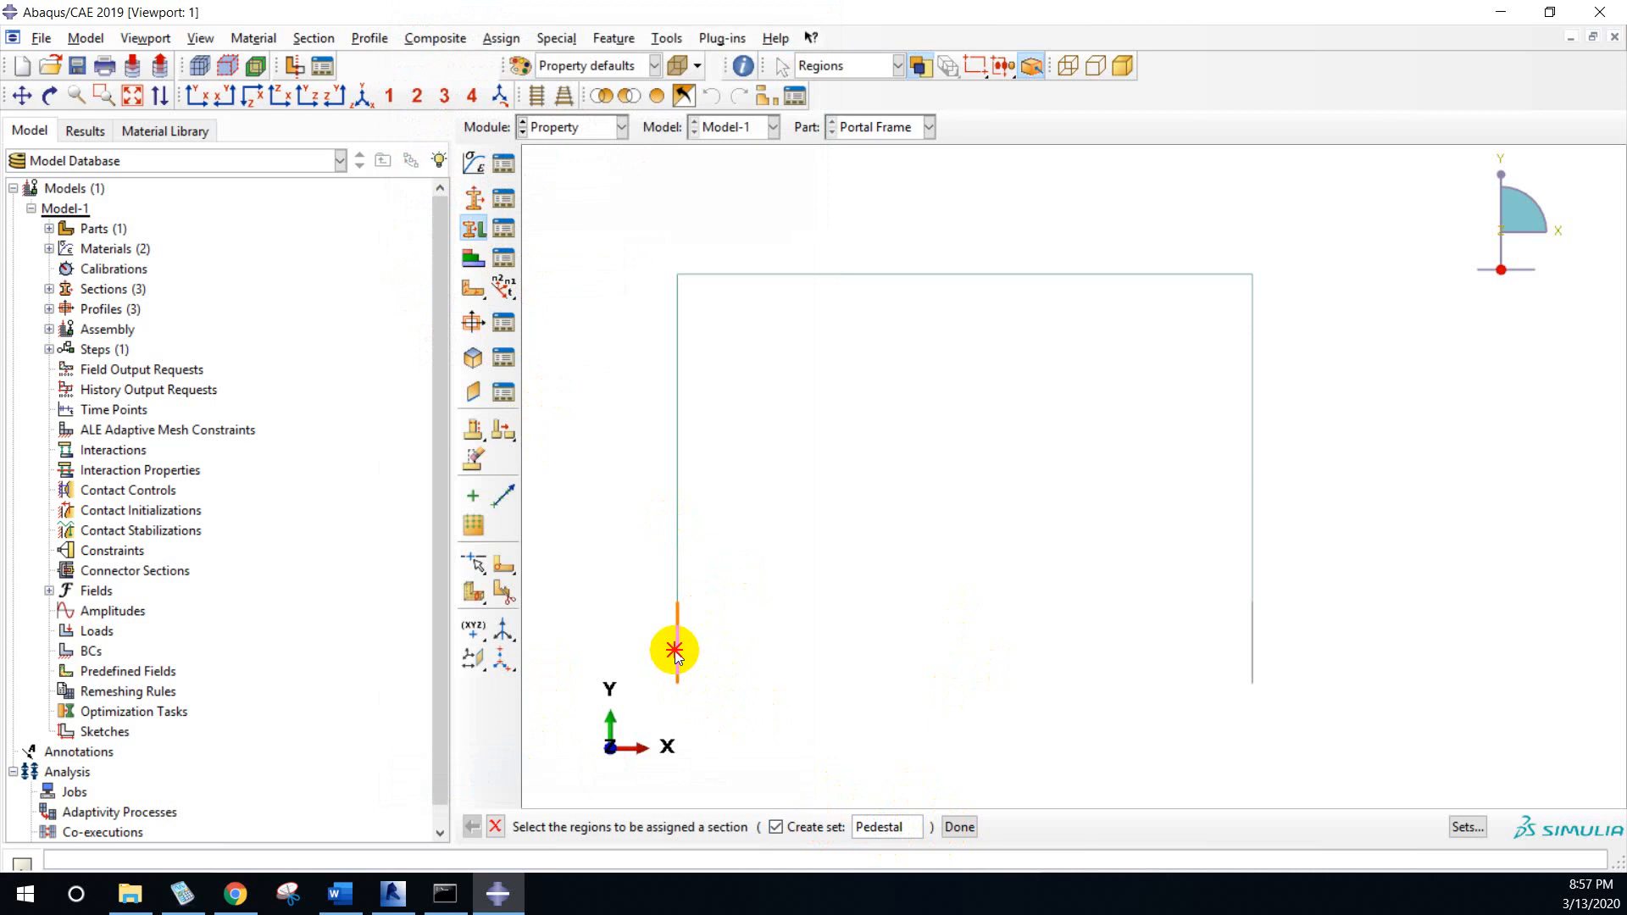
{"action": "left_click", "coordinate": [1252, 658], "text": "shift"}
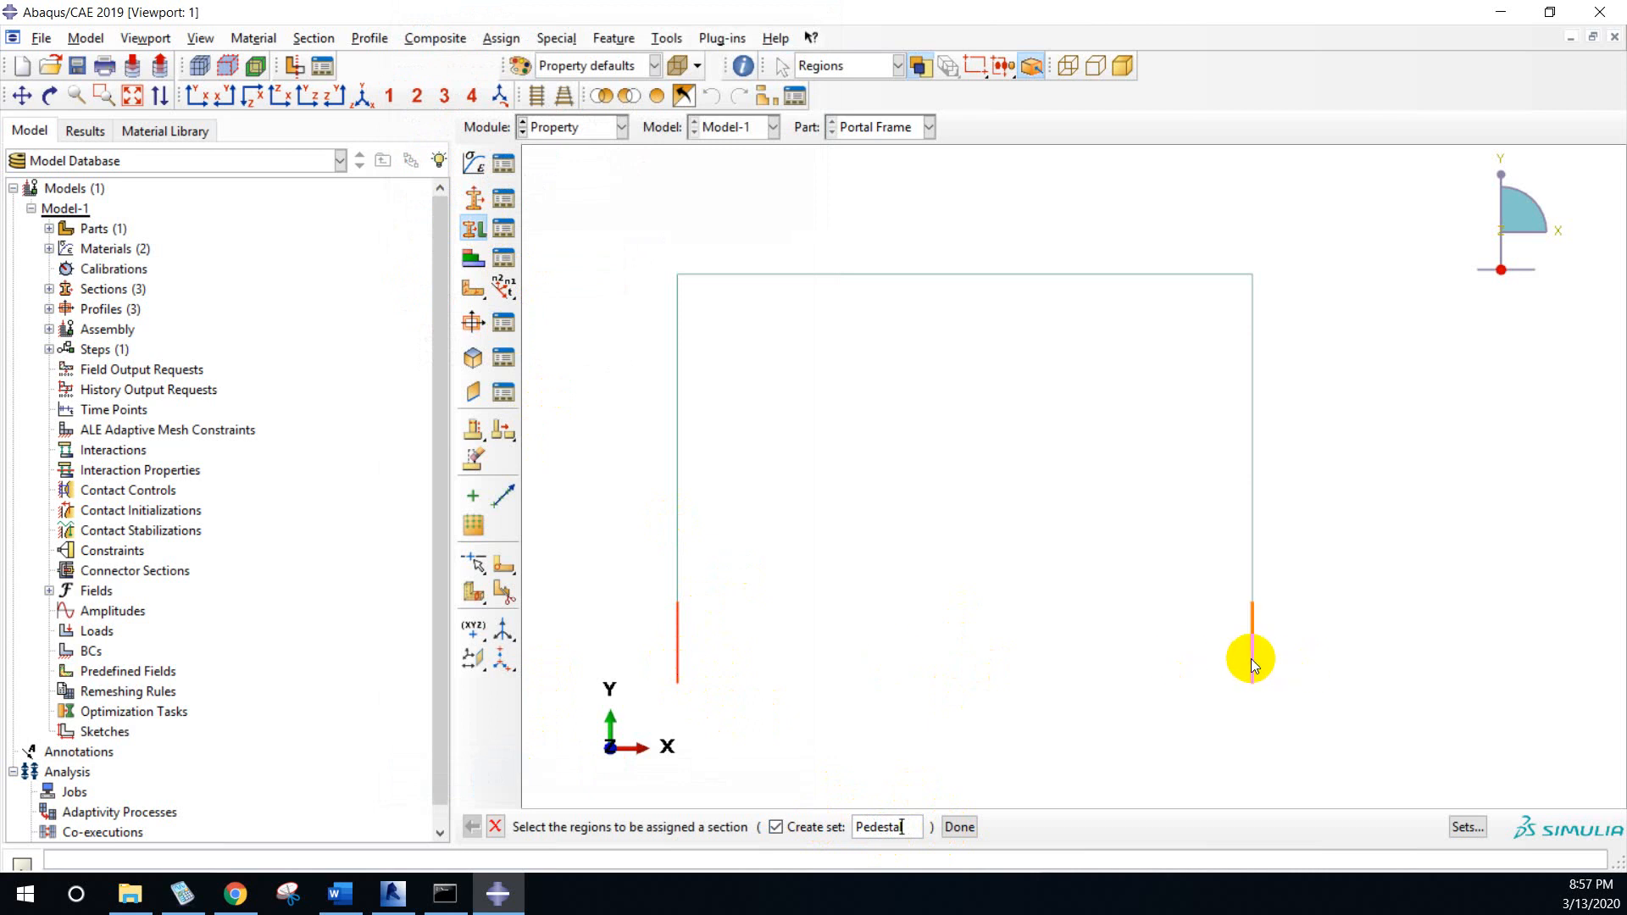
{"action": "left_click", "coordinate": [961, 829]}
{"action": "left_click", "coordinate": [750, 382]}
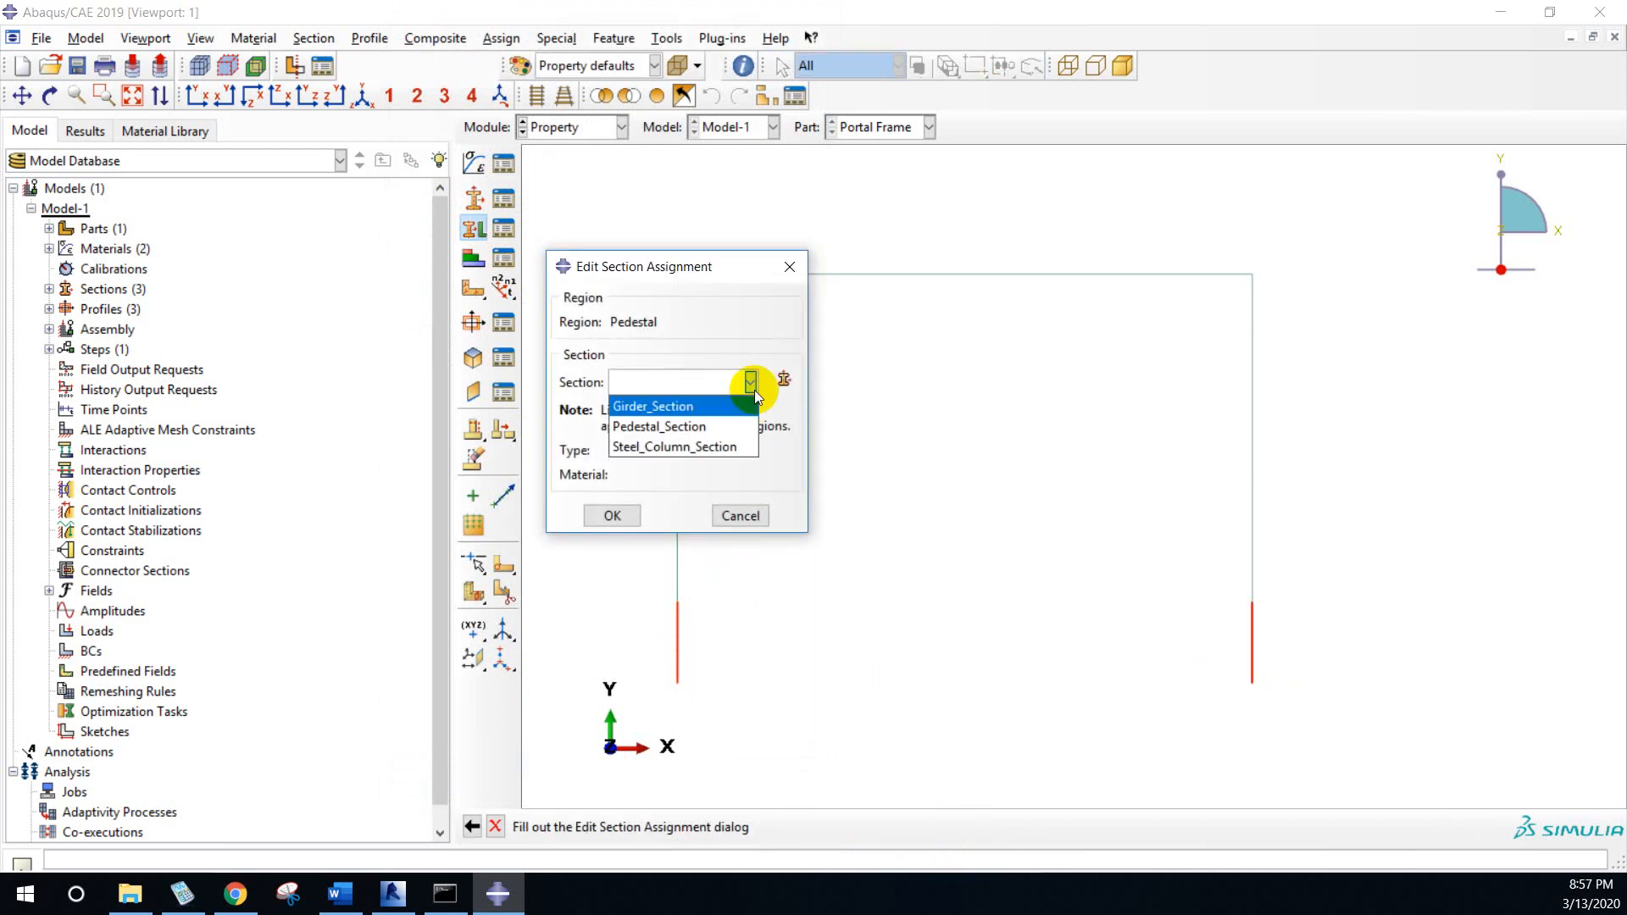
{"action": "left_click", "coordinate": [690, 426]}
{"action": "left_click", "coordinate": [612, 515]}
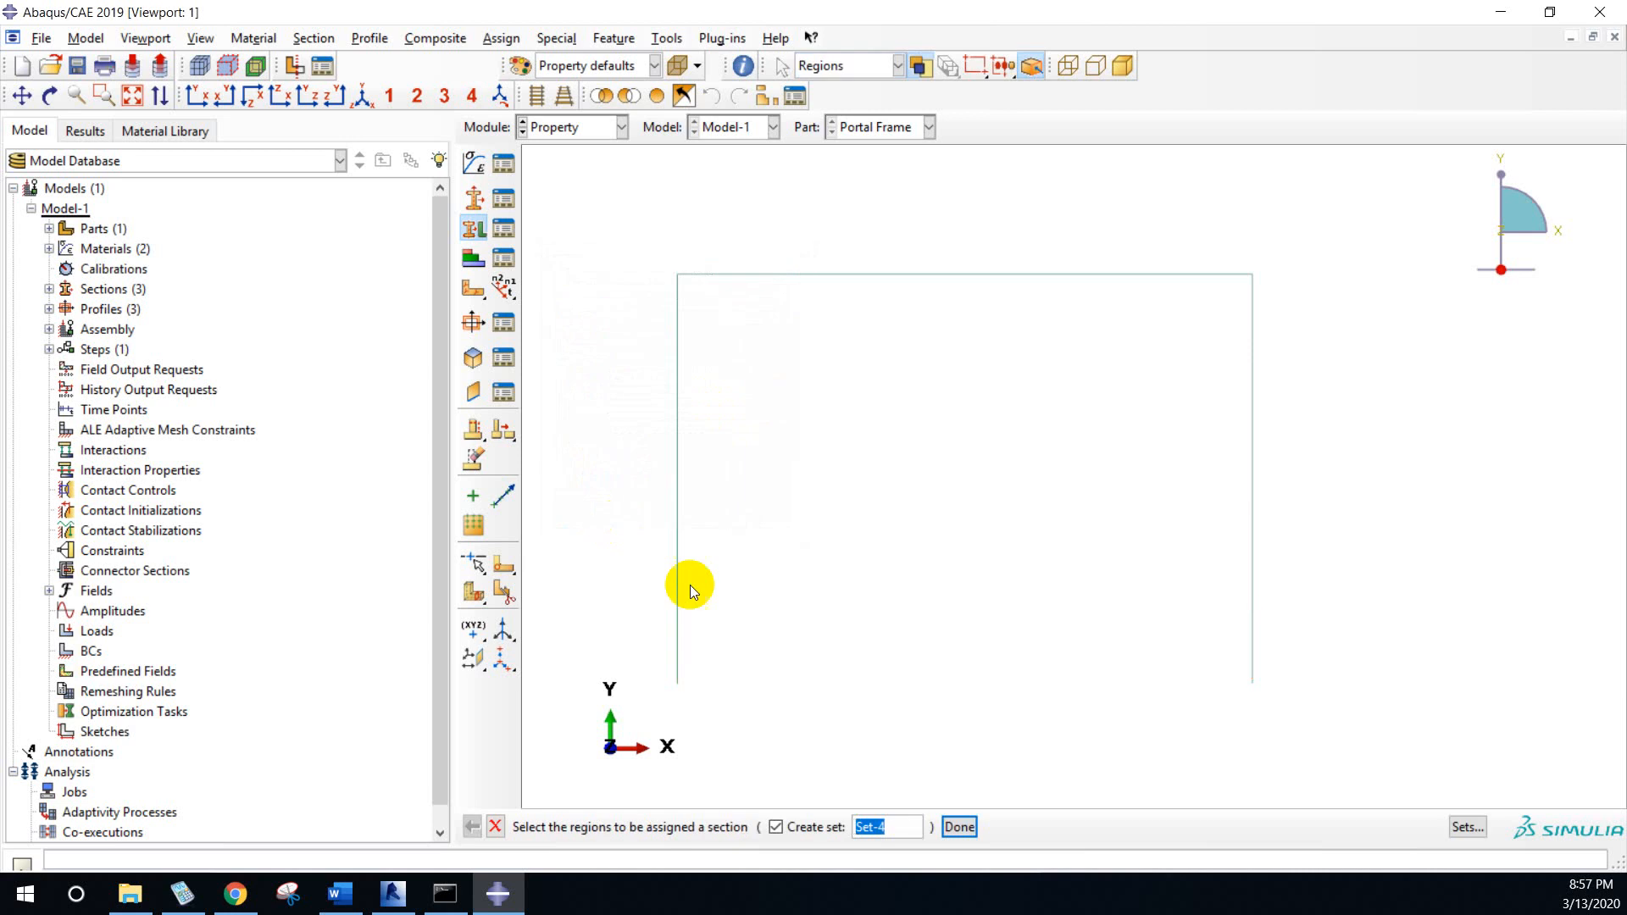
{"action": "left_click", "coordinate": [494, 826]}
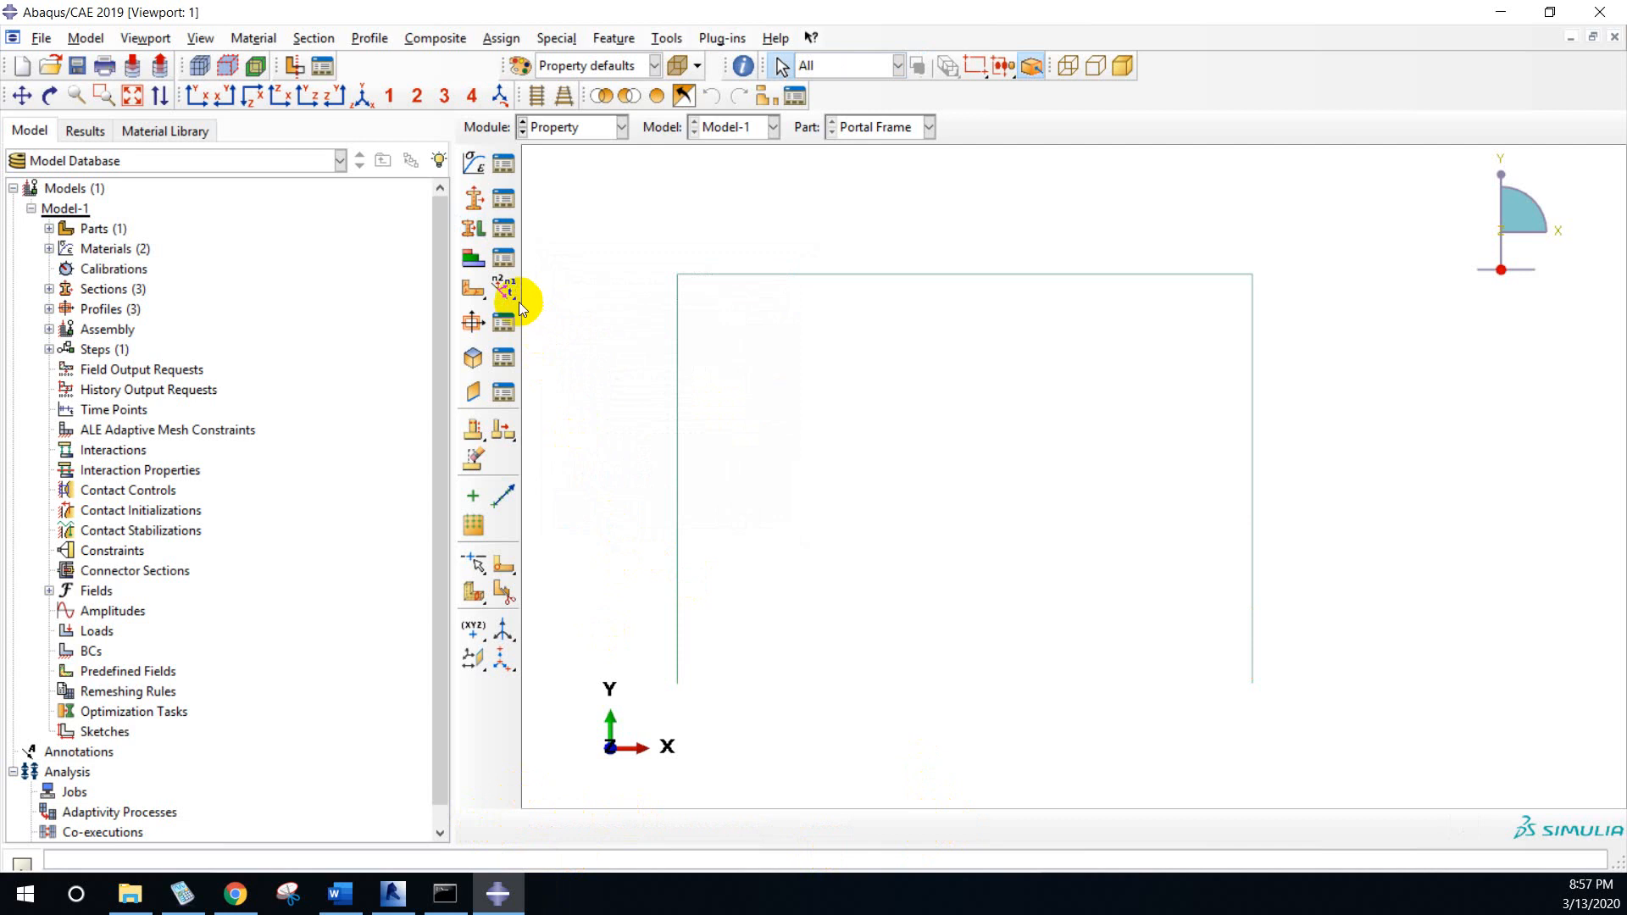
- Assign a beam section orientation with n1 direction 0.0,0.0,-1.0 to the whole frame without creating a set
{"action": "left_click", "coordinate": [514, 295]}
{"action": "scroll", "coordinate": [1019, 500], "scroll_direction": "down", "scroll_amount": 2}
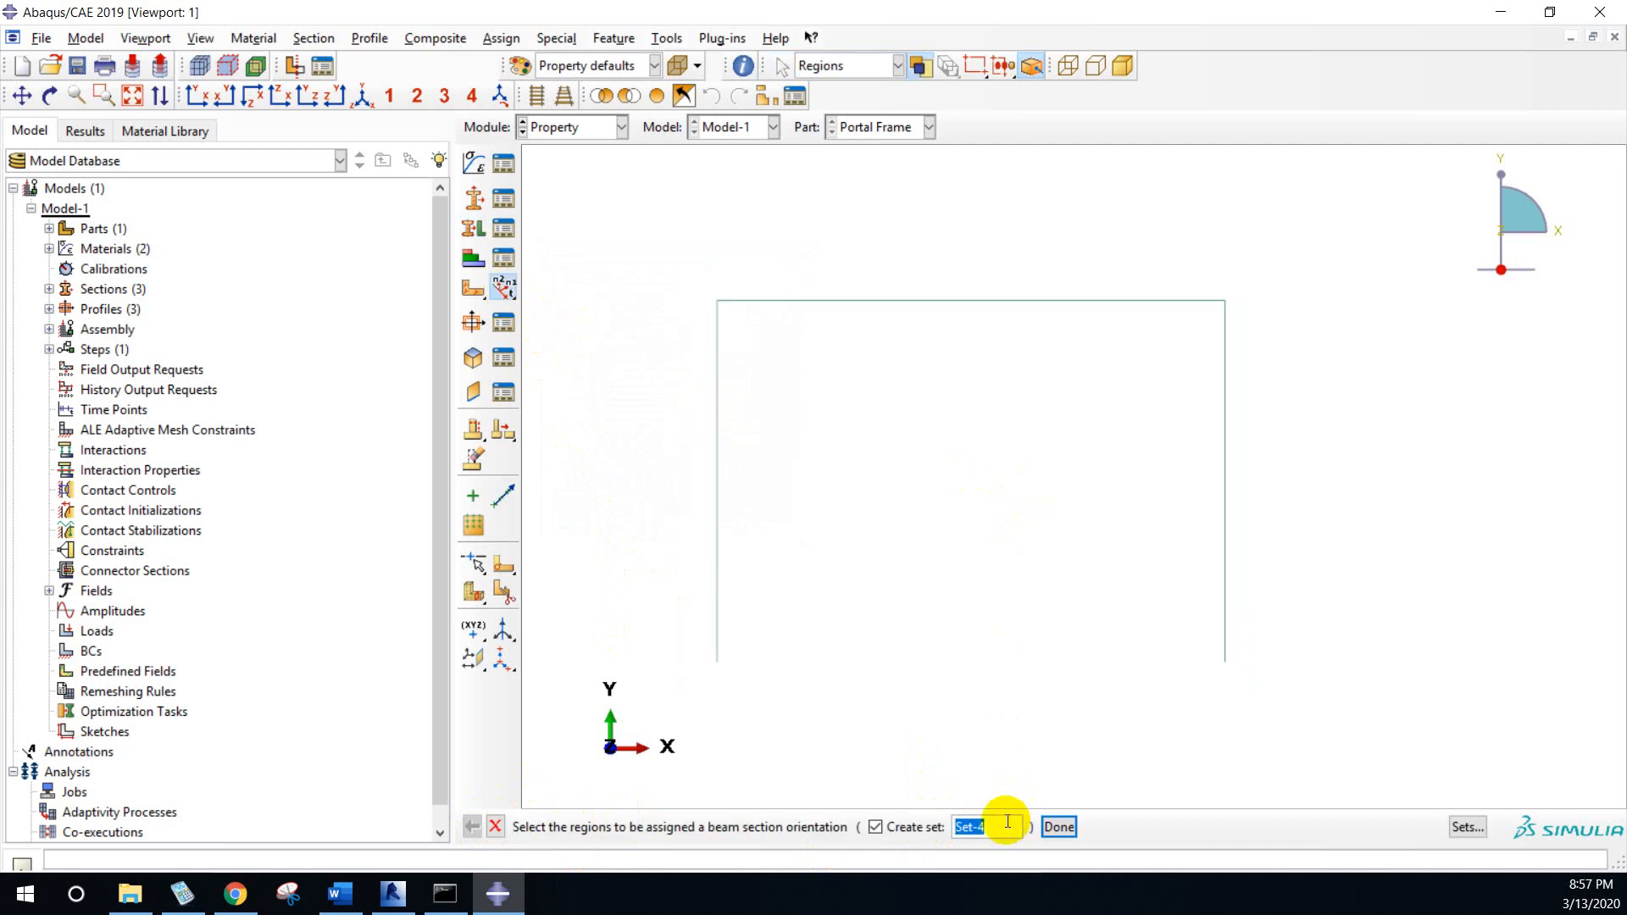
{"action": "left_click", "coordinate": [876, 827]}
{"action": "left_click_drag", "start_coordinate": [646, 211], "coordinate": [1349, 768]}
{"action": "left_click", "coordinate": [981, 827]}
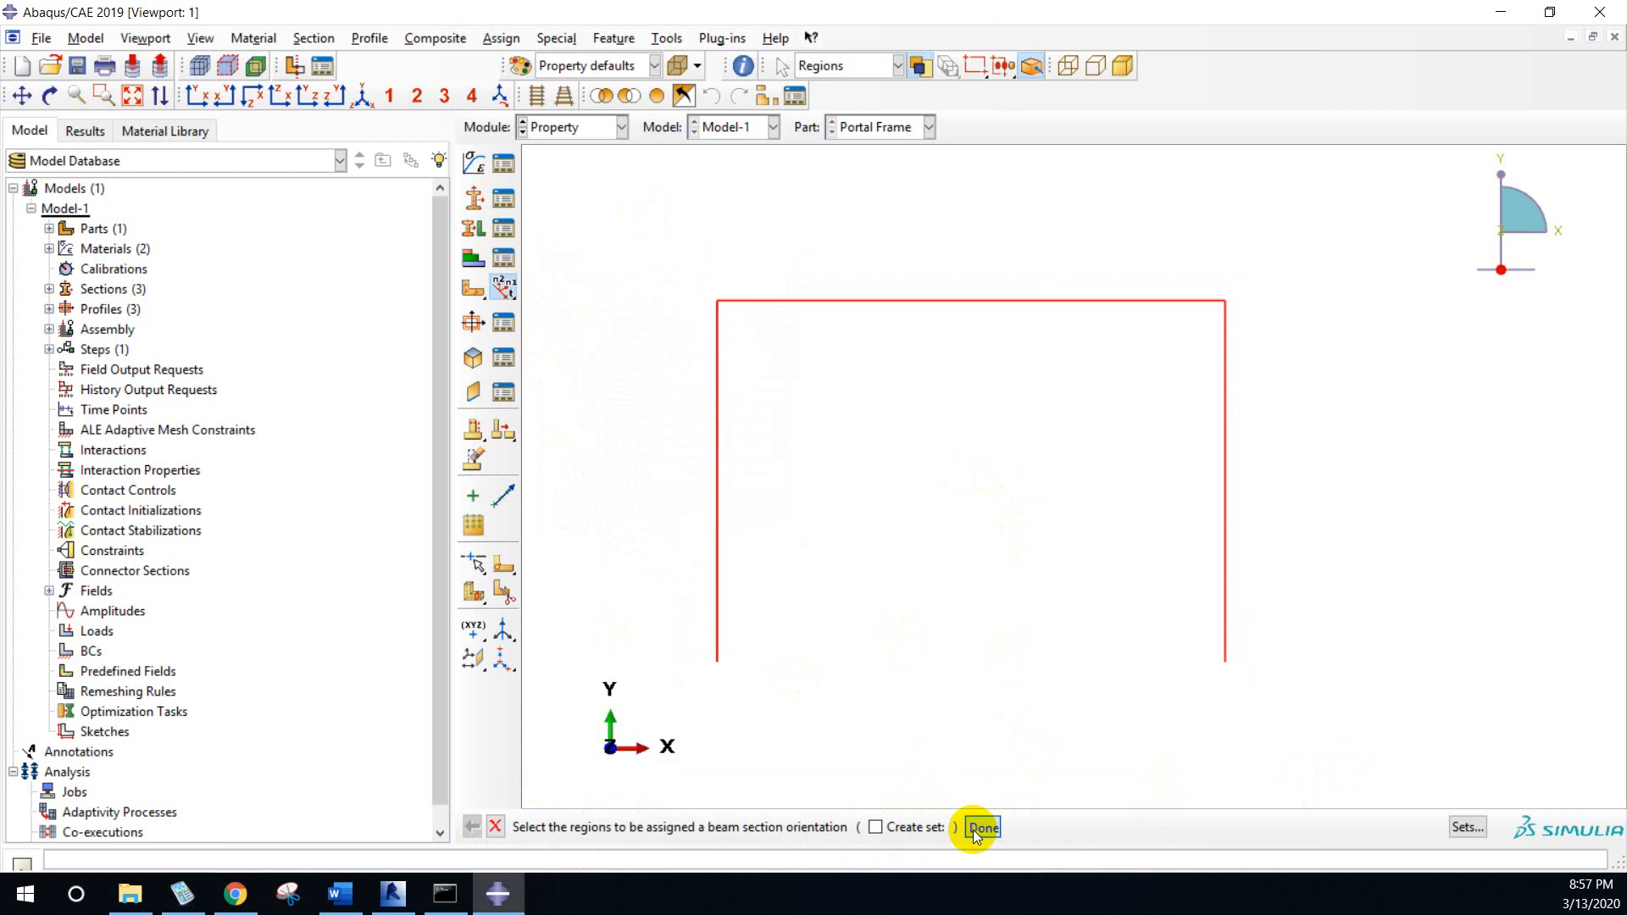
{"action": "left_click", "coordinate": [975, 830]}
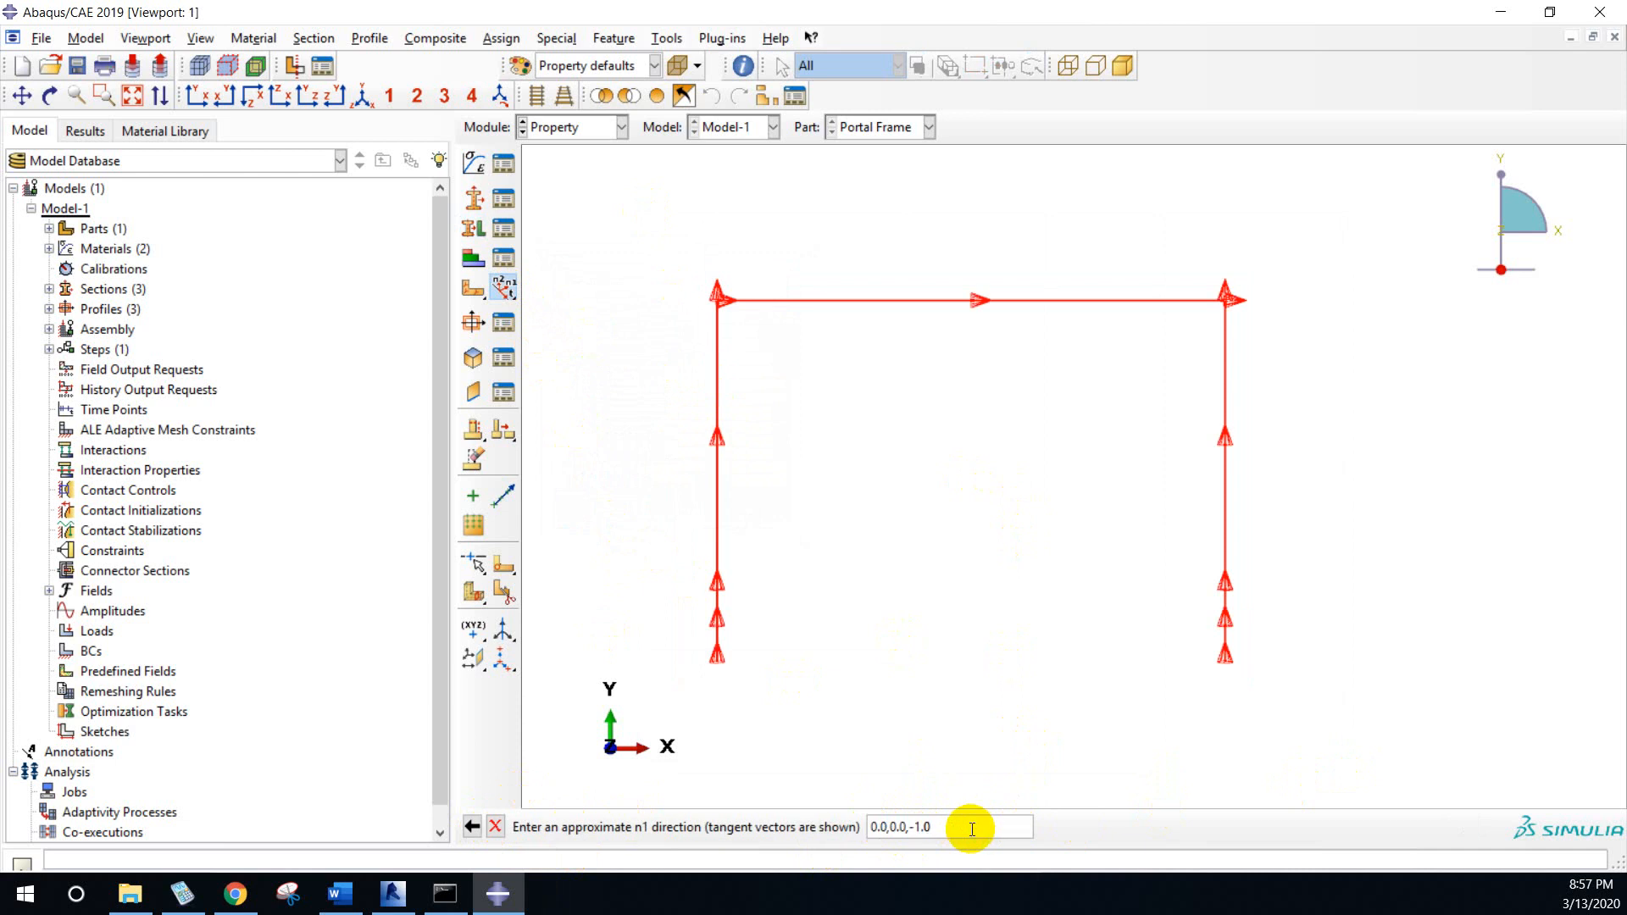
{"action": "key", "text": "Return"}
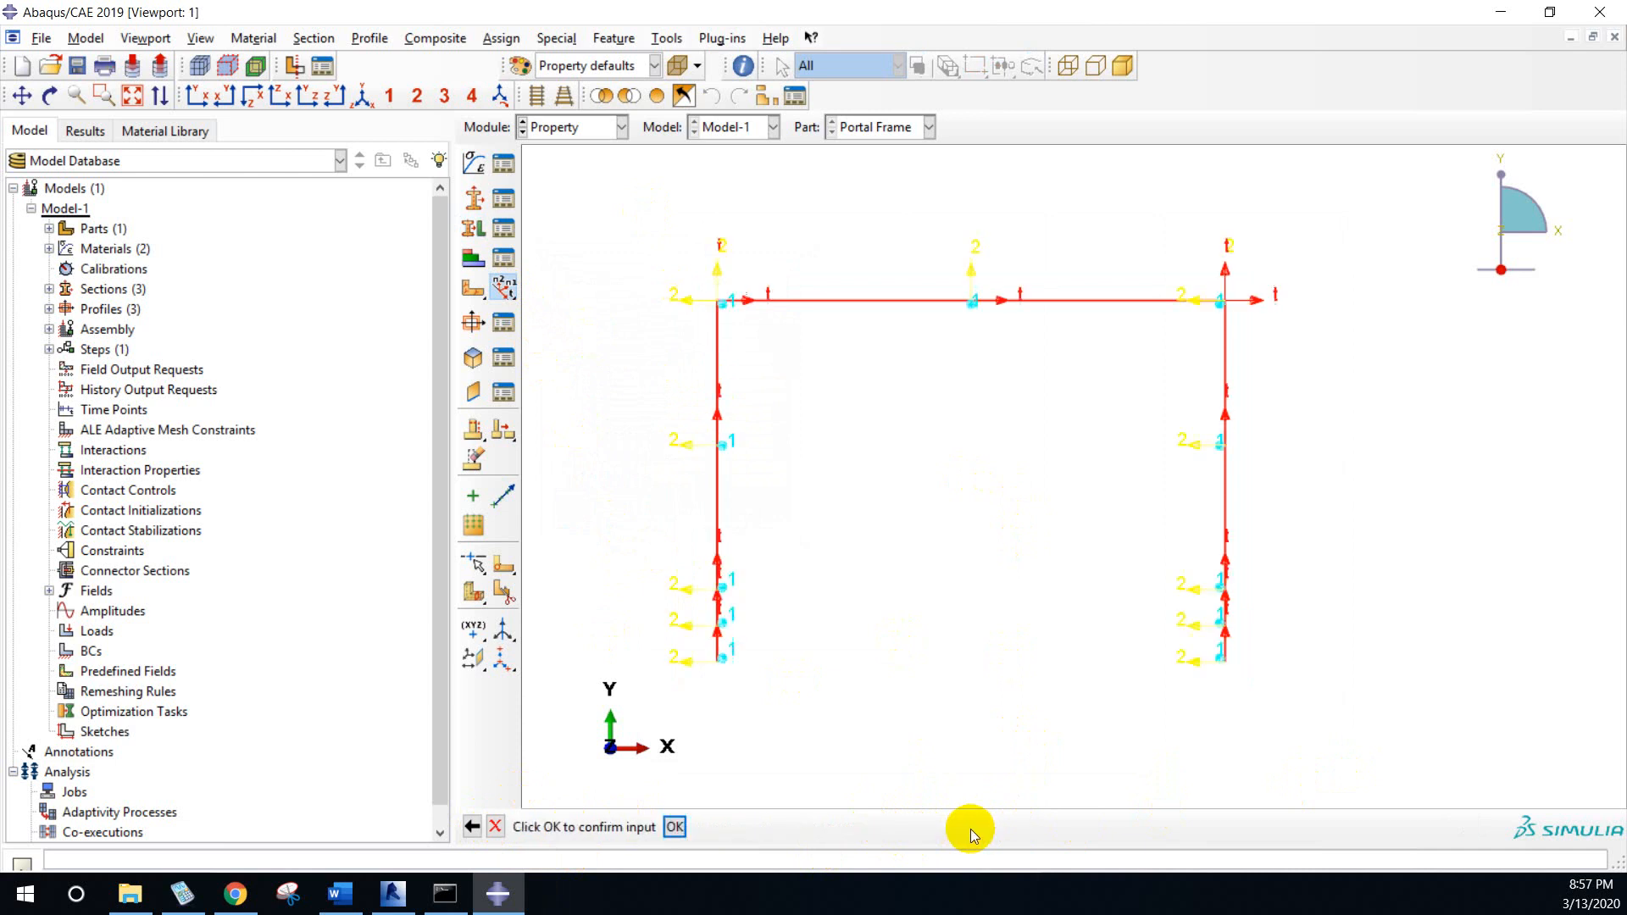
{"action": "left_click", "coordinate": [674, 827]}
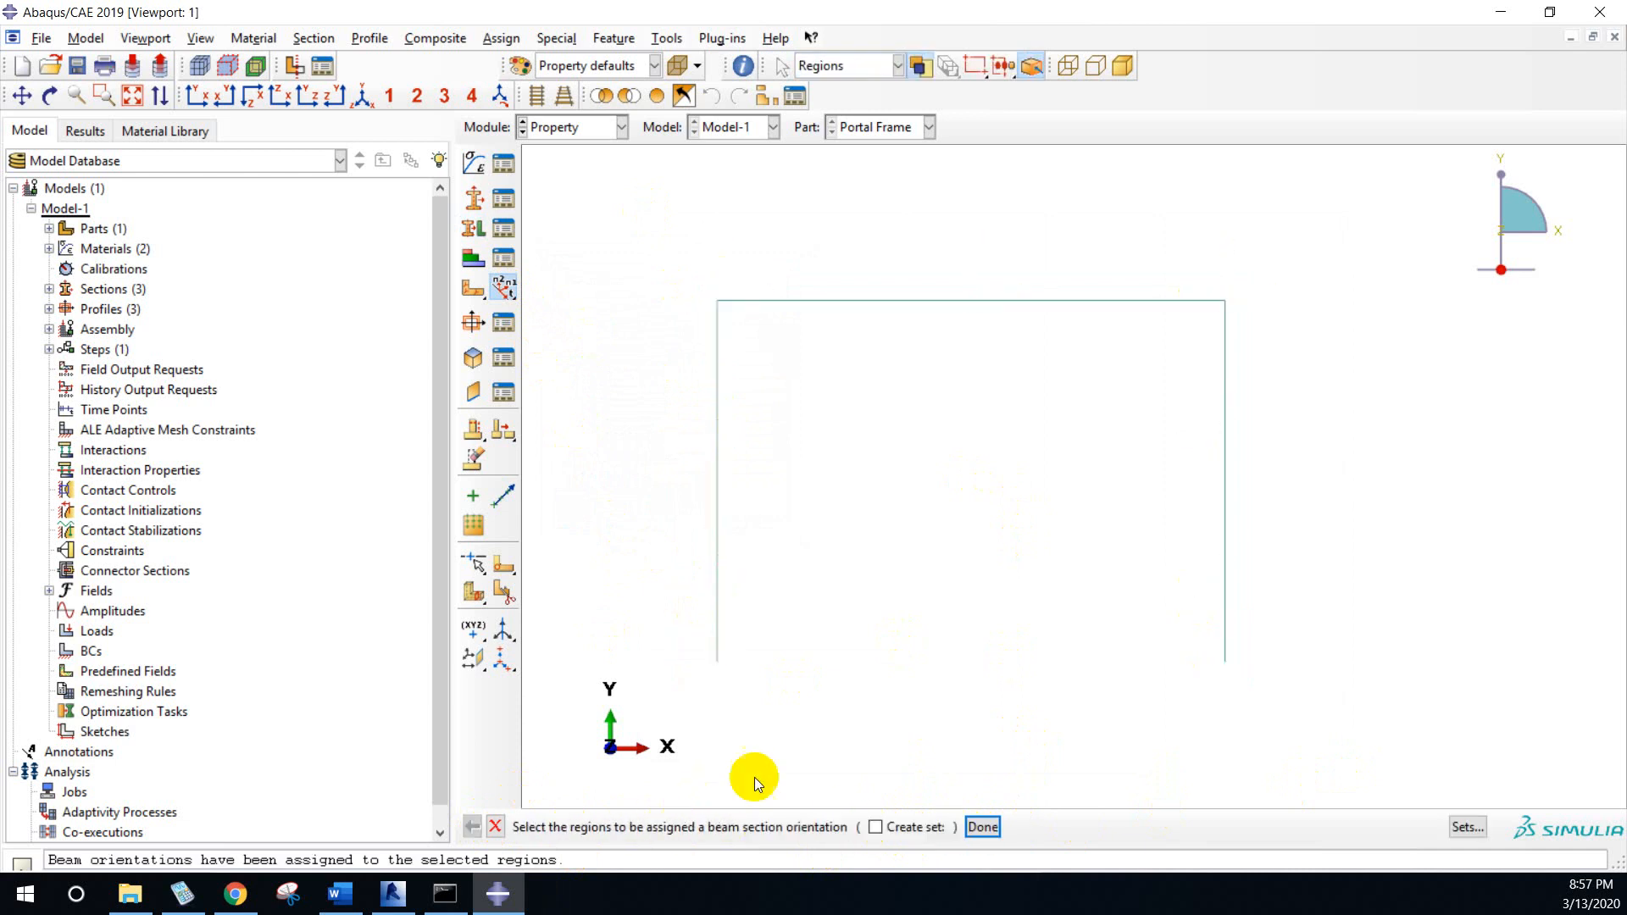
{"action": "left_click", "coordinate": [983, 828]}
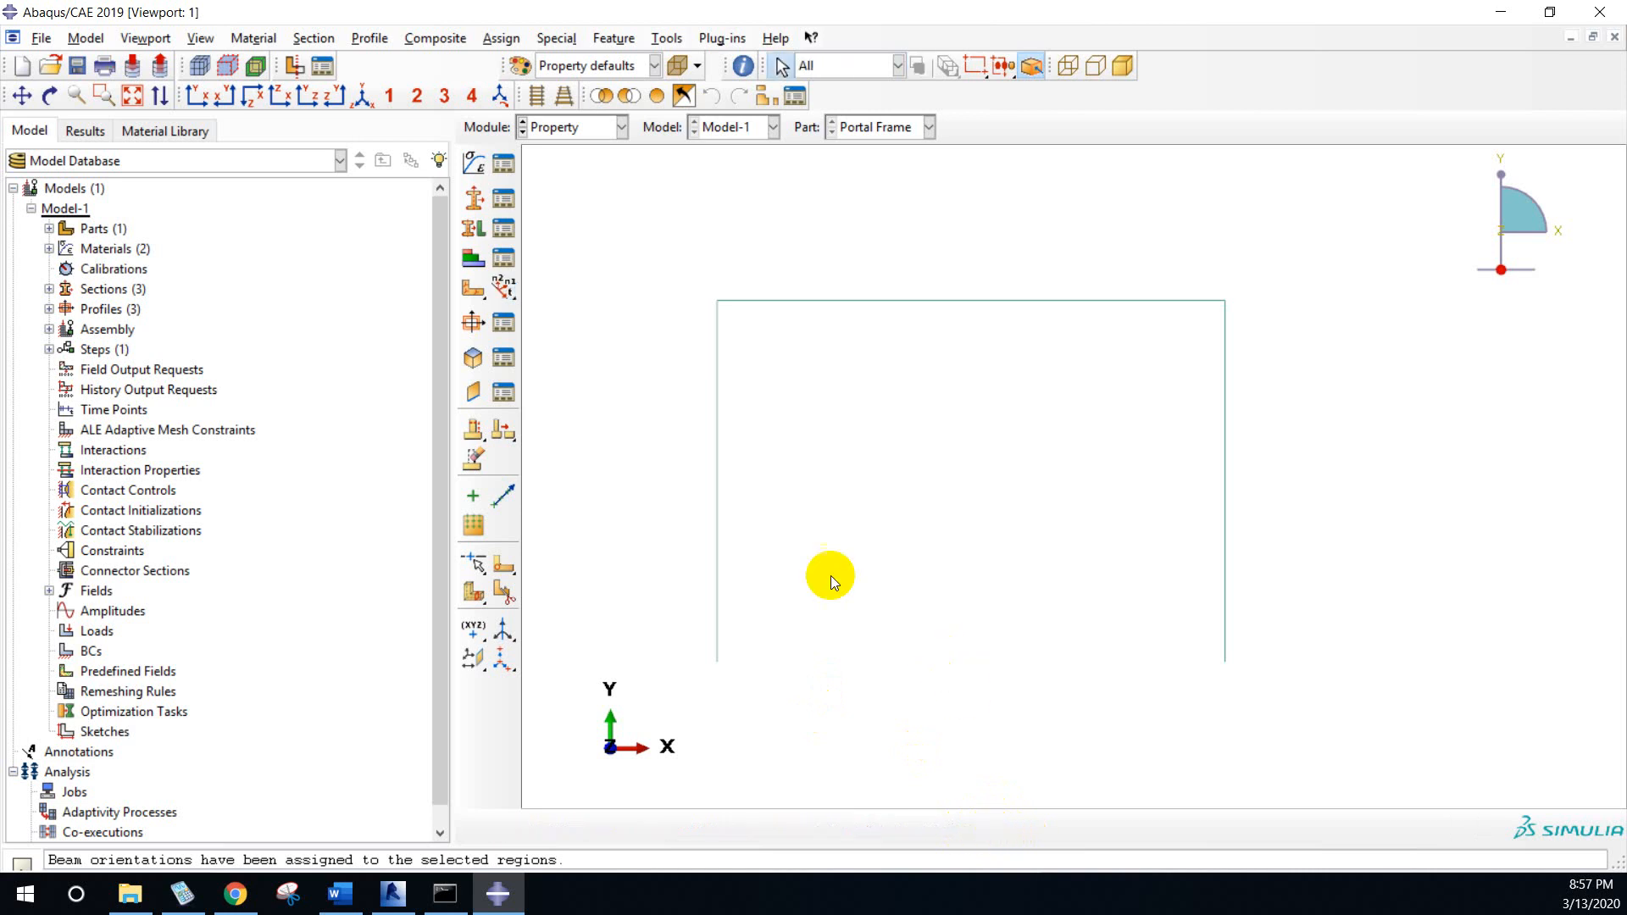
- Turn on beam profile rendering in the part display options and apply it to the portal frame
{"action": "left_click", "coordinate": [201, 38]}
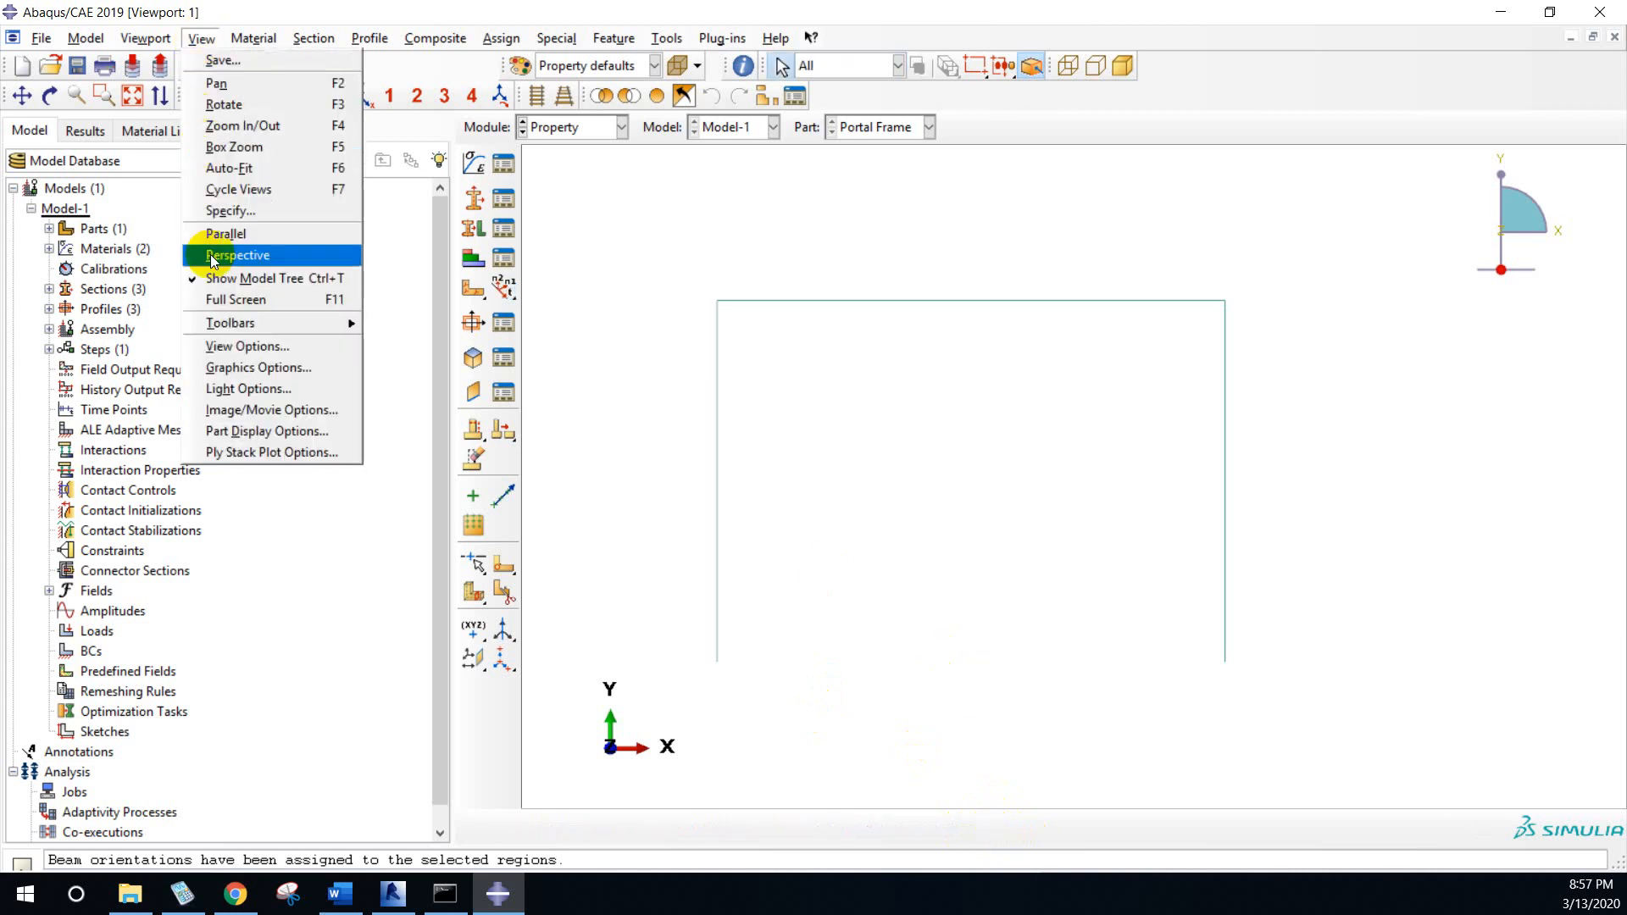
{"action": "left_click", "coordinate": [255, 432]}
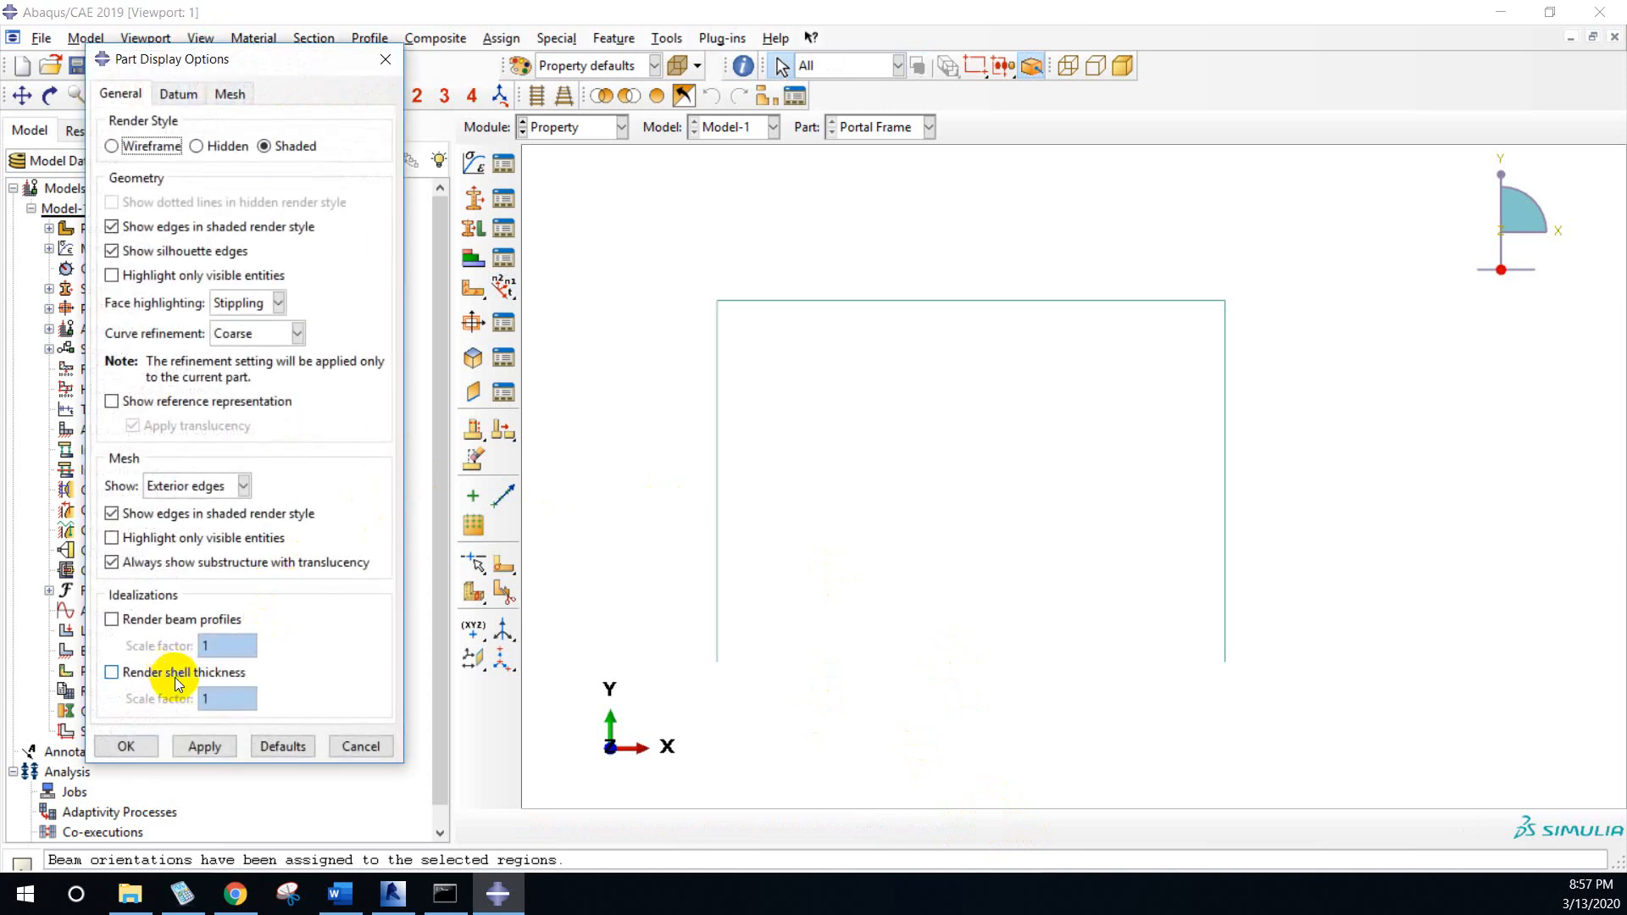
{"action": "left_click", "coordinate": [111, 619]}
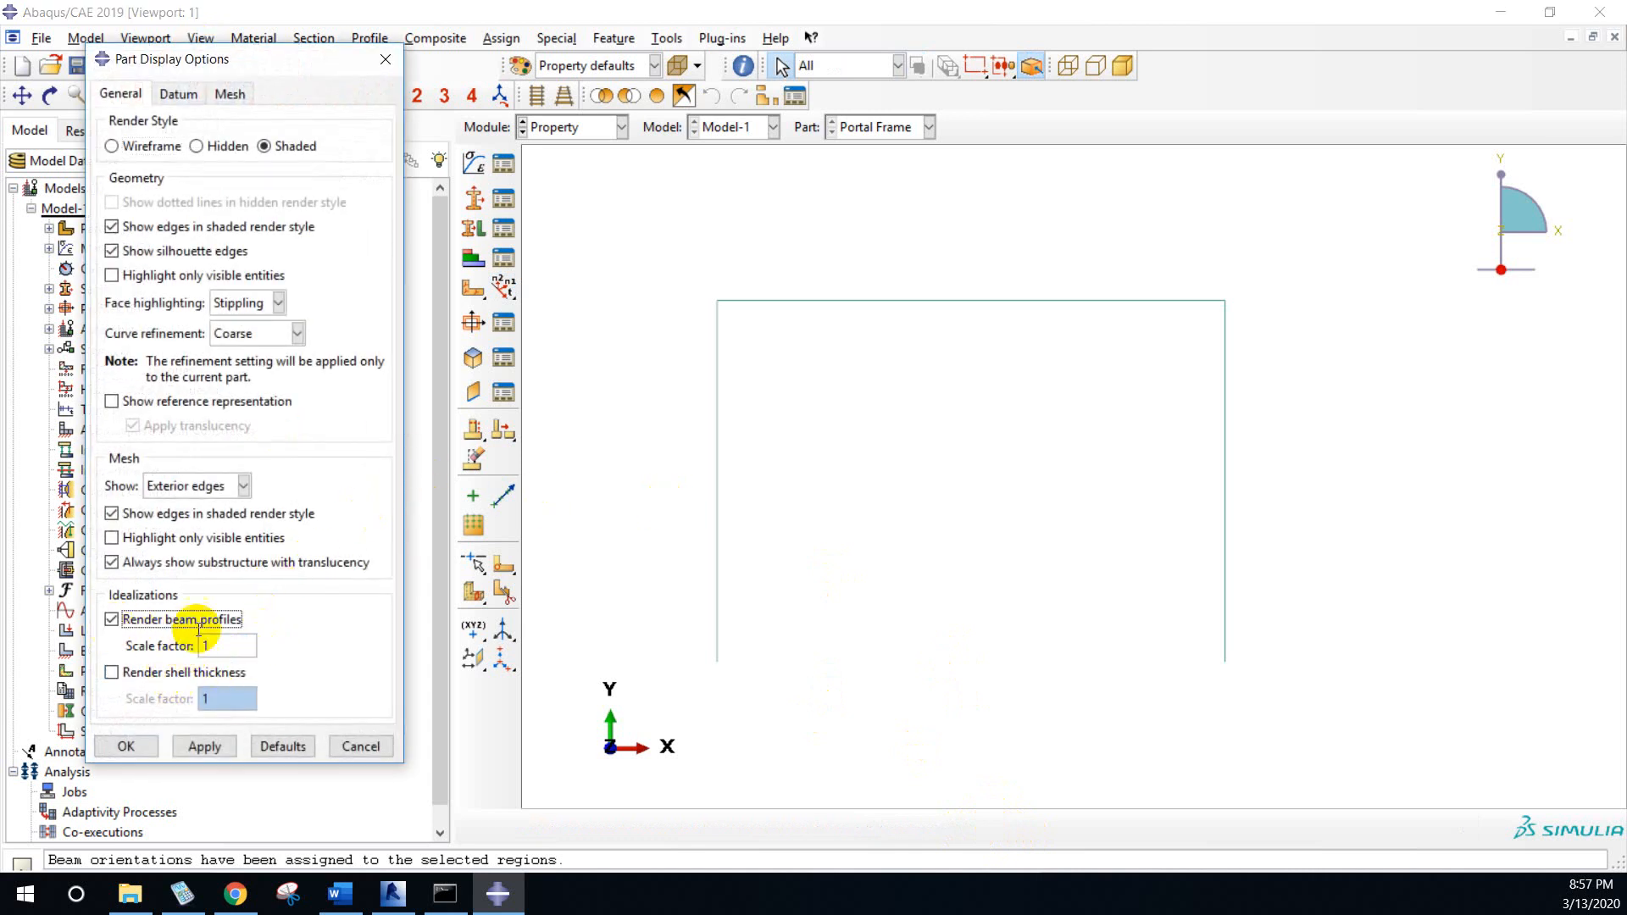
{"action": "left_click", "coordinate": [207, 746]}
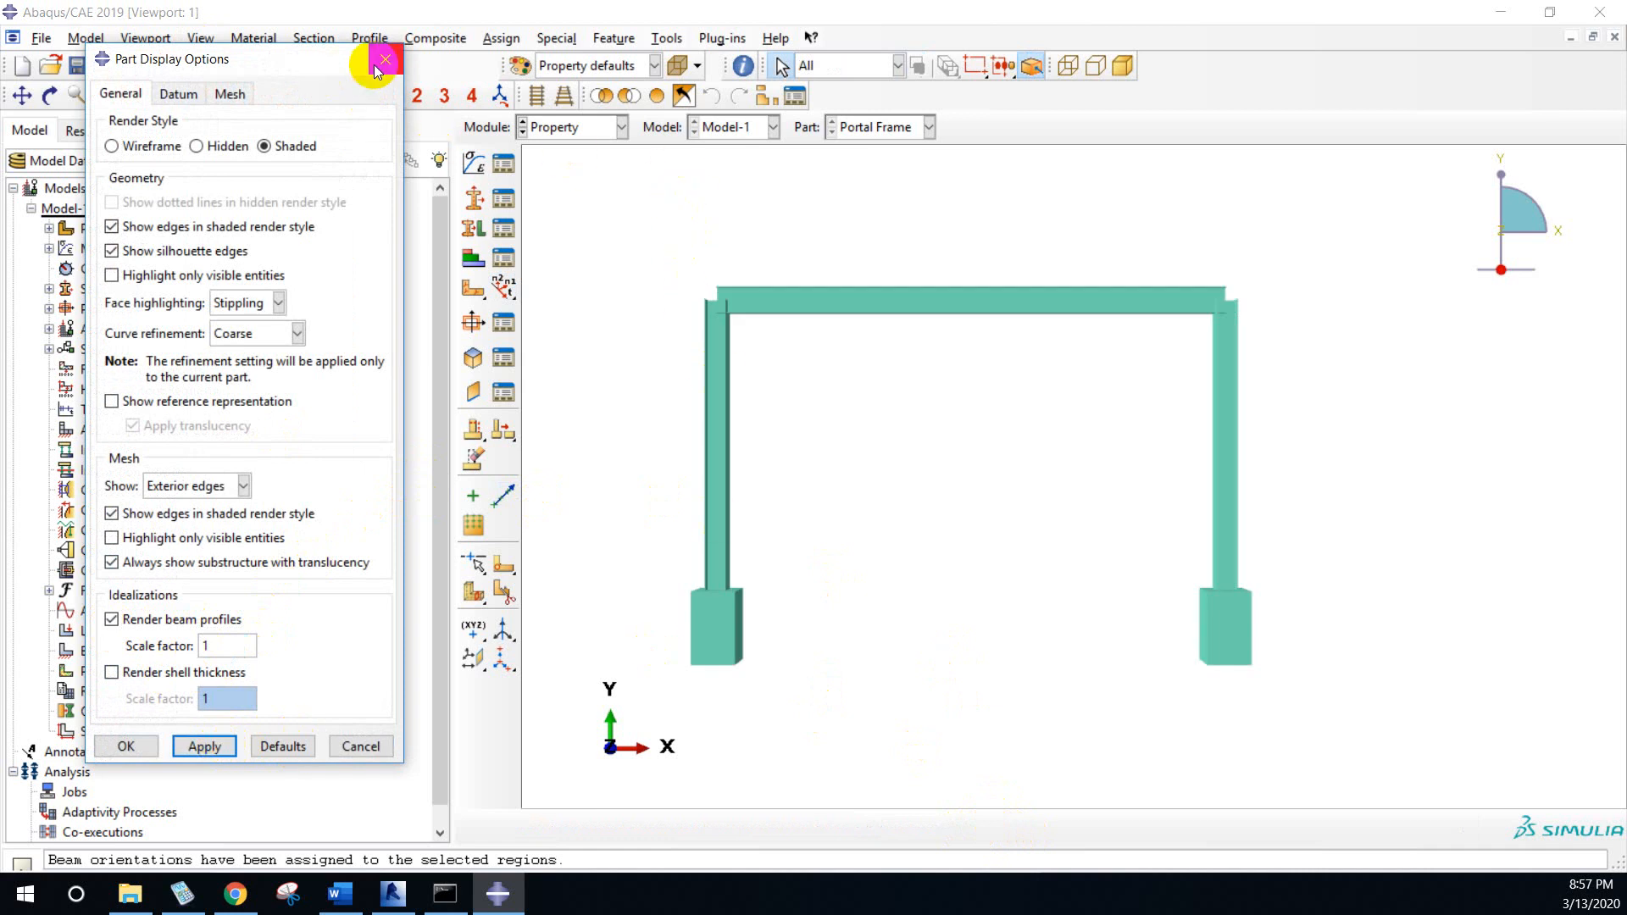
- Examine the rendered girder, column and pedestal profiles in isometric view, and close the part display options
{"action": "mouse_move", "coordinate": [313, 62]}
{"action": "left_mouse_down"}
{"action": "mouse_move", "coordinate": [320, 120]}
{"action": "mouse_move", "coordinate": [293, 185]}
{"action": "left_mouse_up"}
{"action": "left_click", "coordinate": [369, 101]}
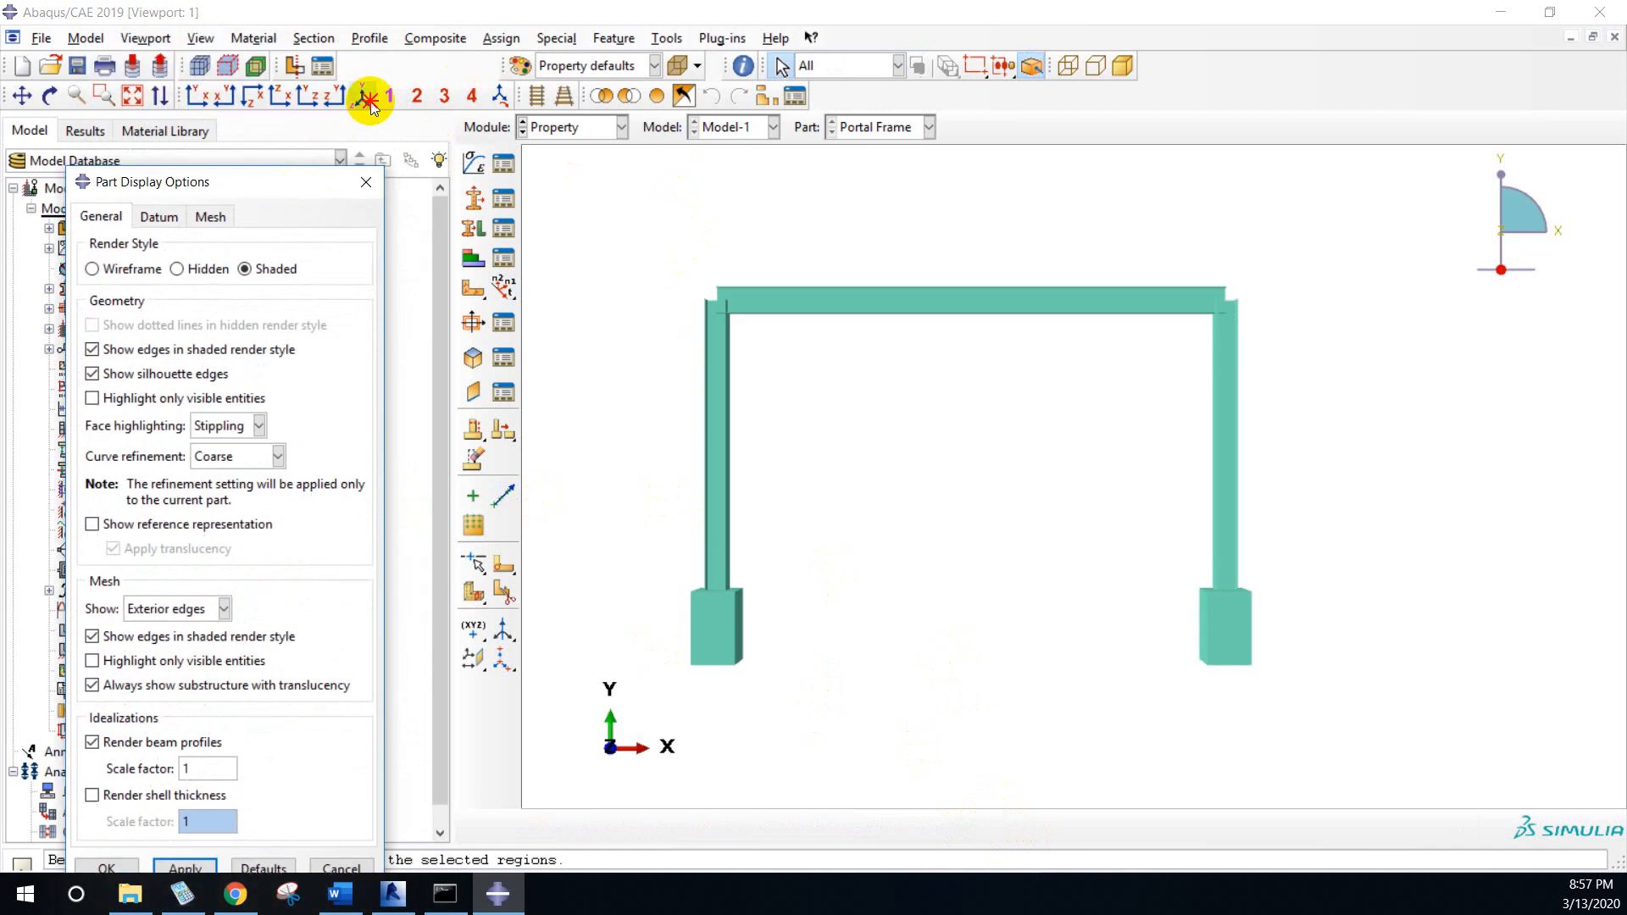
{"action": "scroll", "coordinate": [1106, 583], "scroll_direction": "up", "scroll_amount": 2}
{"action": "scroll", "coordinate": [1305, 490], "scroll_direction": "up", "scroll_amount": 1}
{"action": "scroll", "coordinate": [1305, 409], "scroll_direction": "down", "scroll_amount": 5}
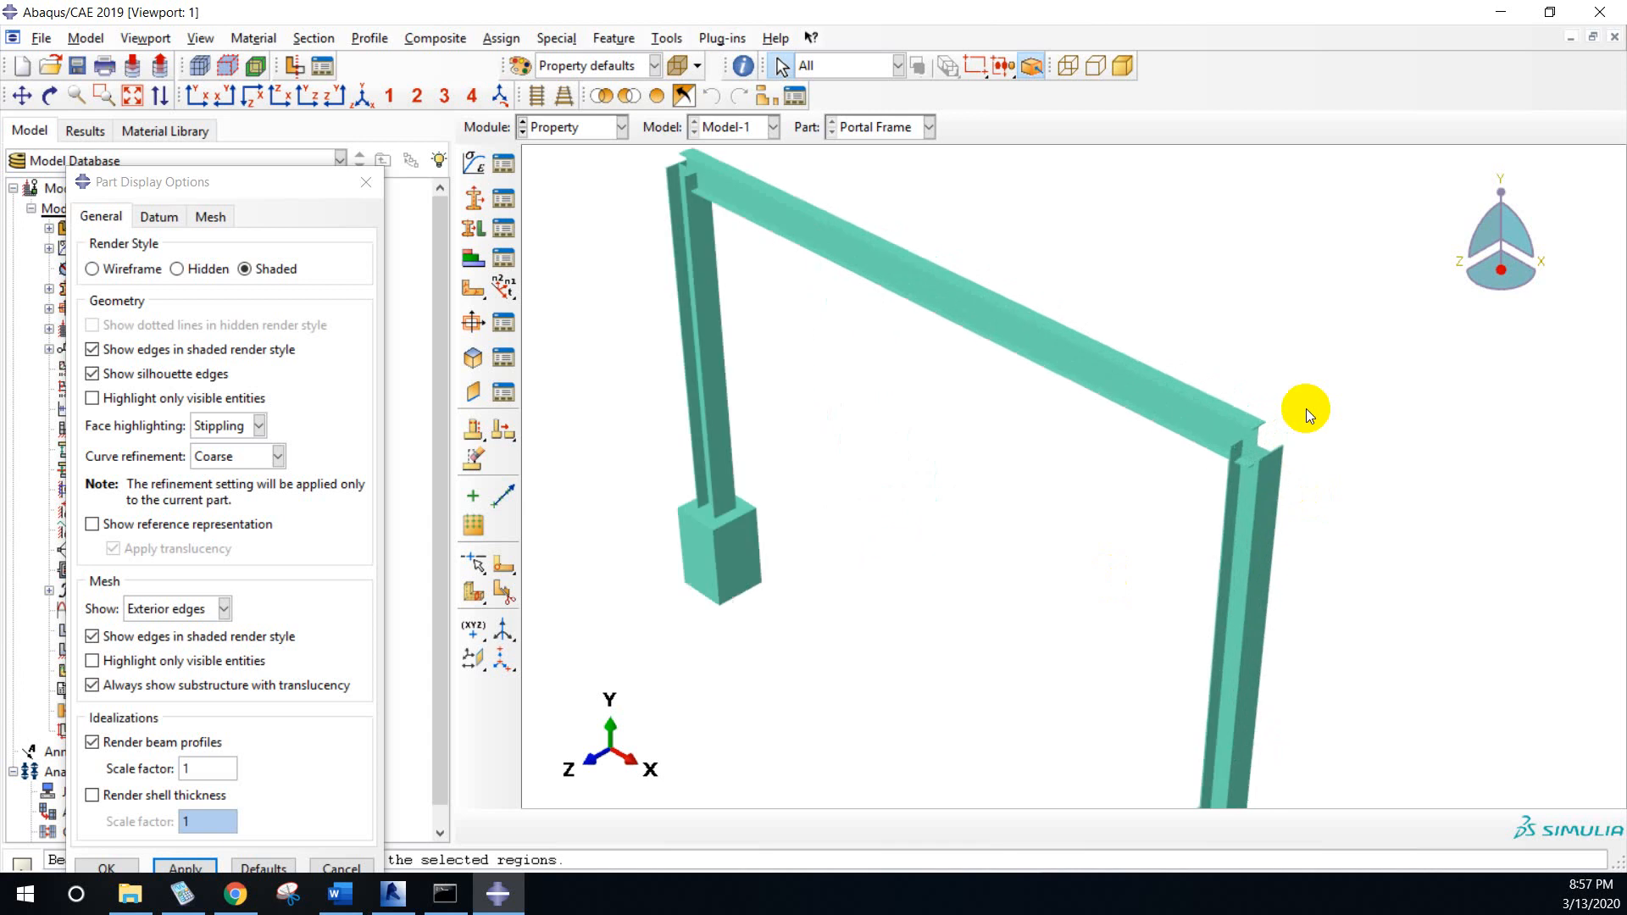
{"action": "scroll", "coordinate": [854, 498], "scroll_direction": "up", "scroll_amount": 2}
{"action": "scroll", "coordinate": [822, 262], "scroll_direction": "up", "scroll_amount": 1}
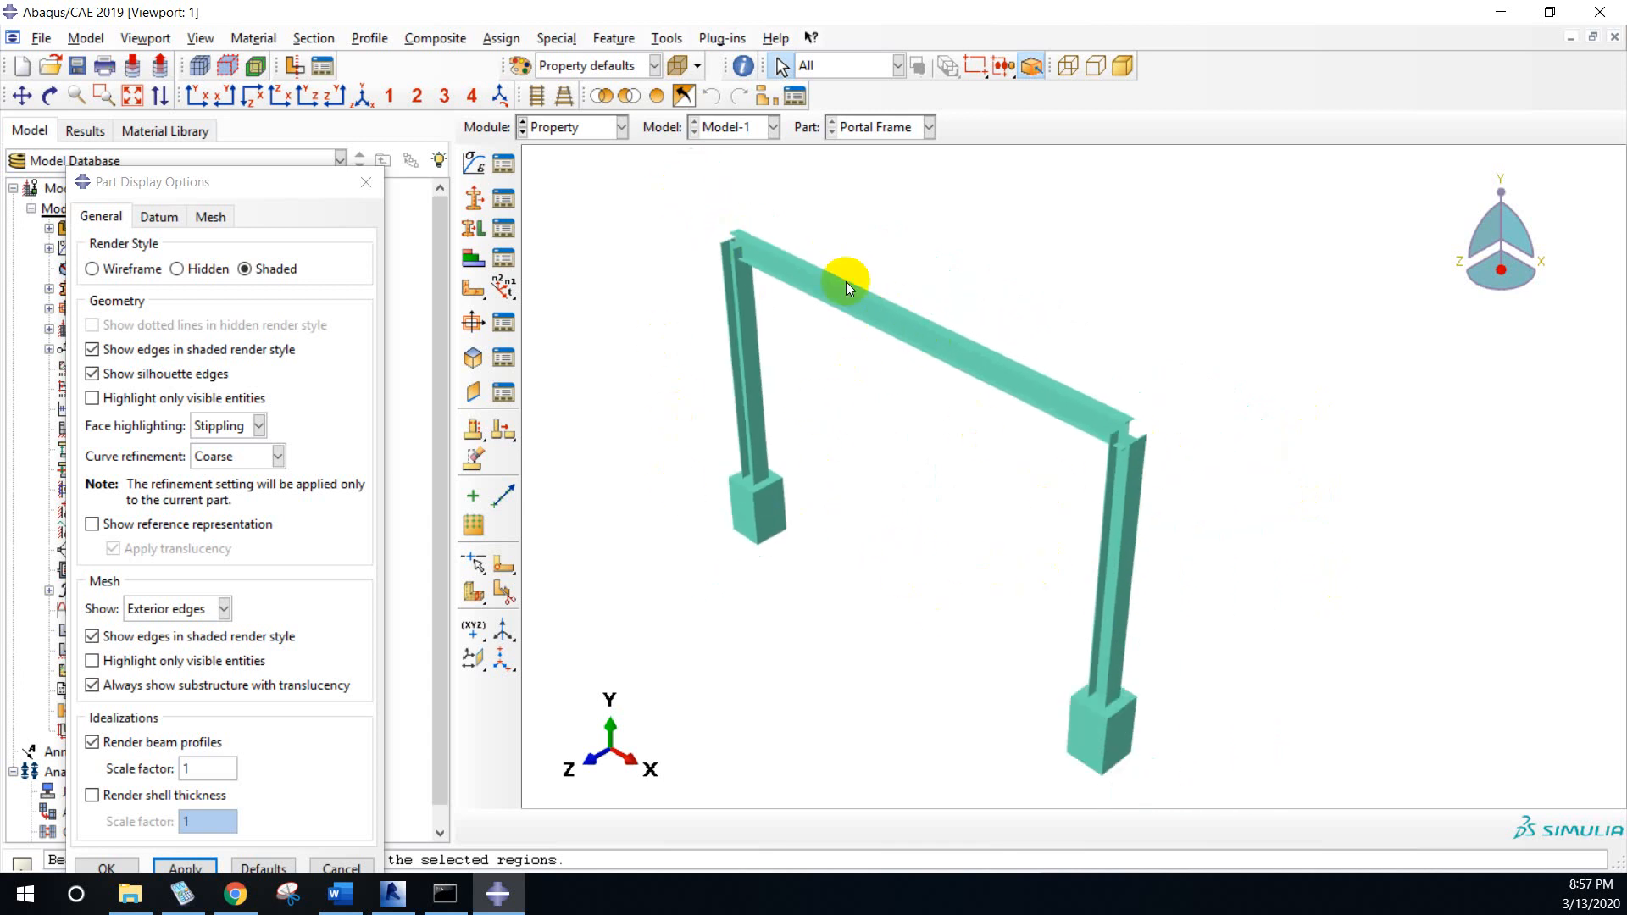
{"action": "scroll", "coordinate": [829, 329], "scroll_direction": "down", "scroll_amount": 3}
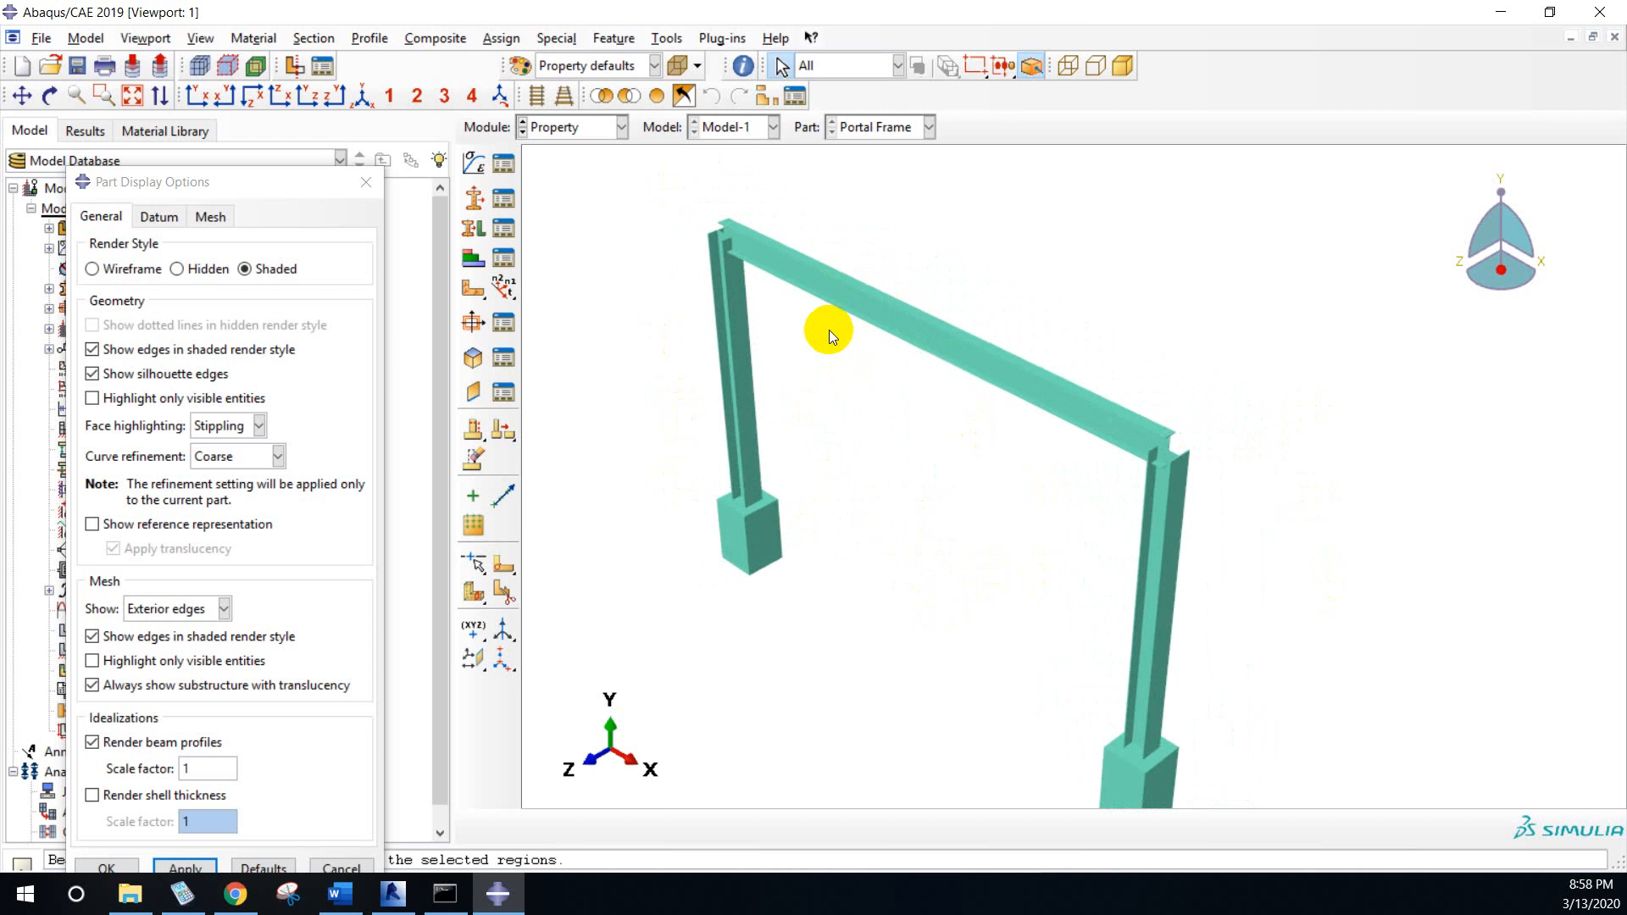
{"action": "scroll", "coordinate": [828, 329], "scroll_direction": "up", "scroll_amount": 1}
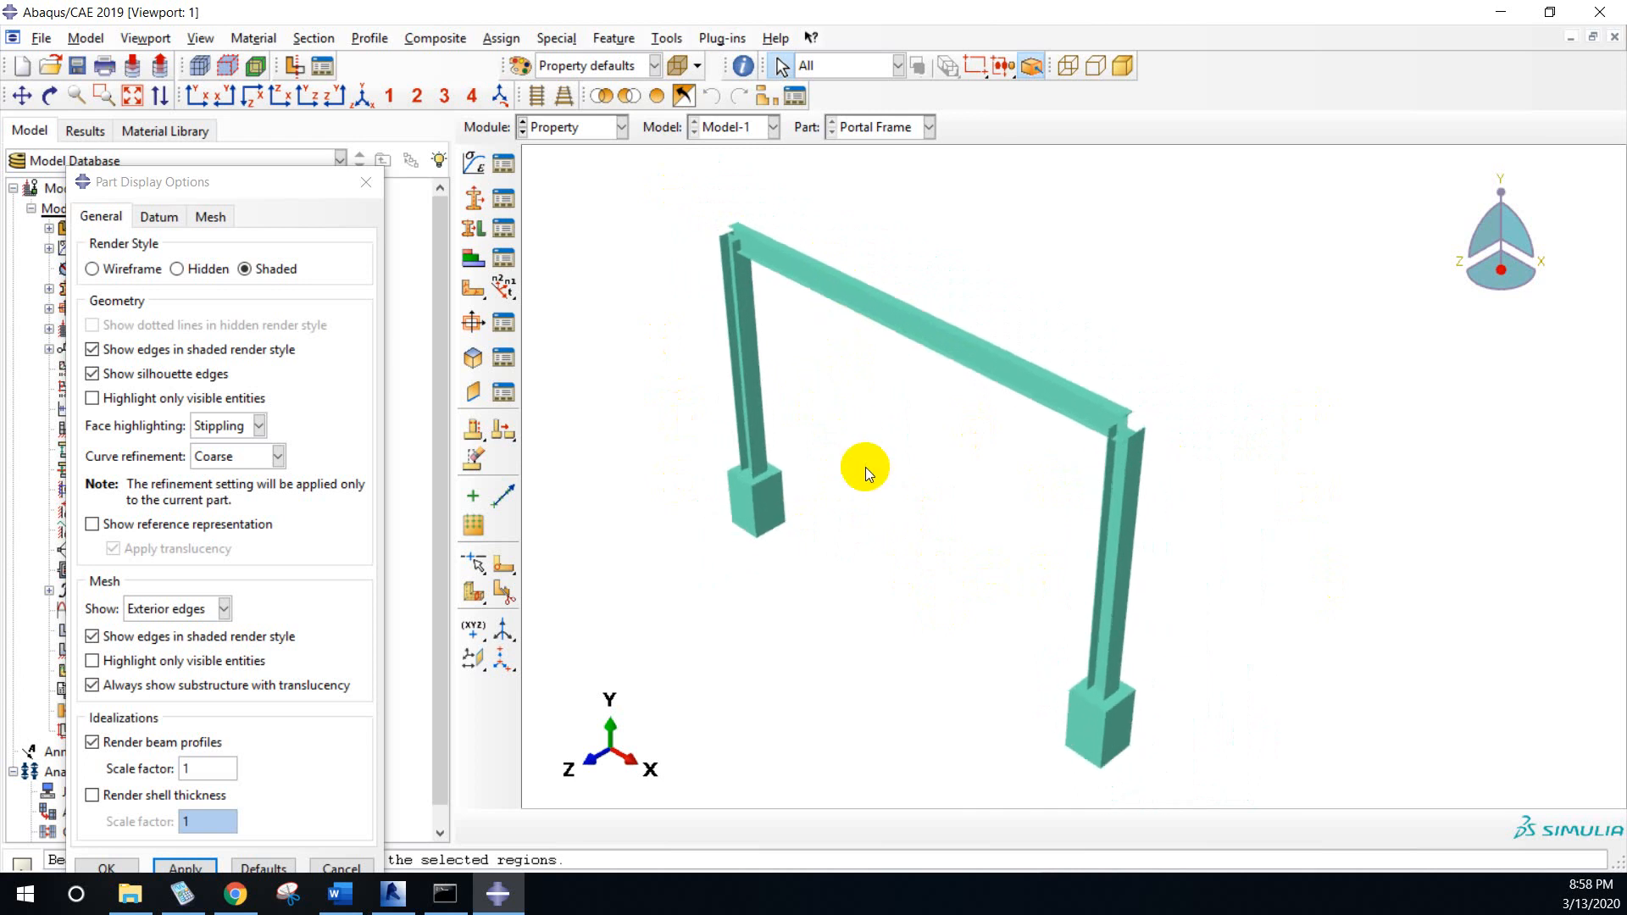
{"action": "scroll", "coordinate": [866, 467], "scroll_direction": "up", "scroll_amount": 1}
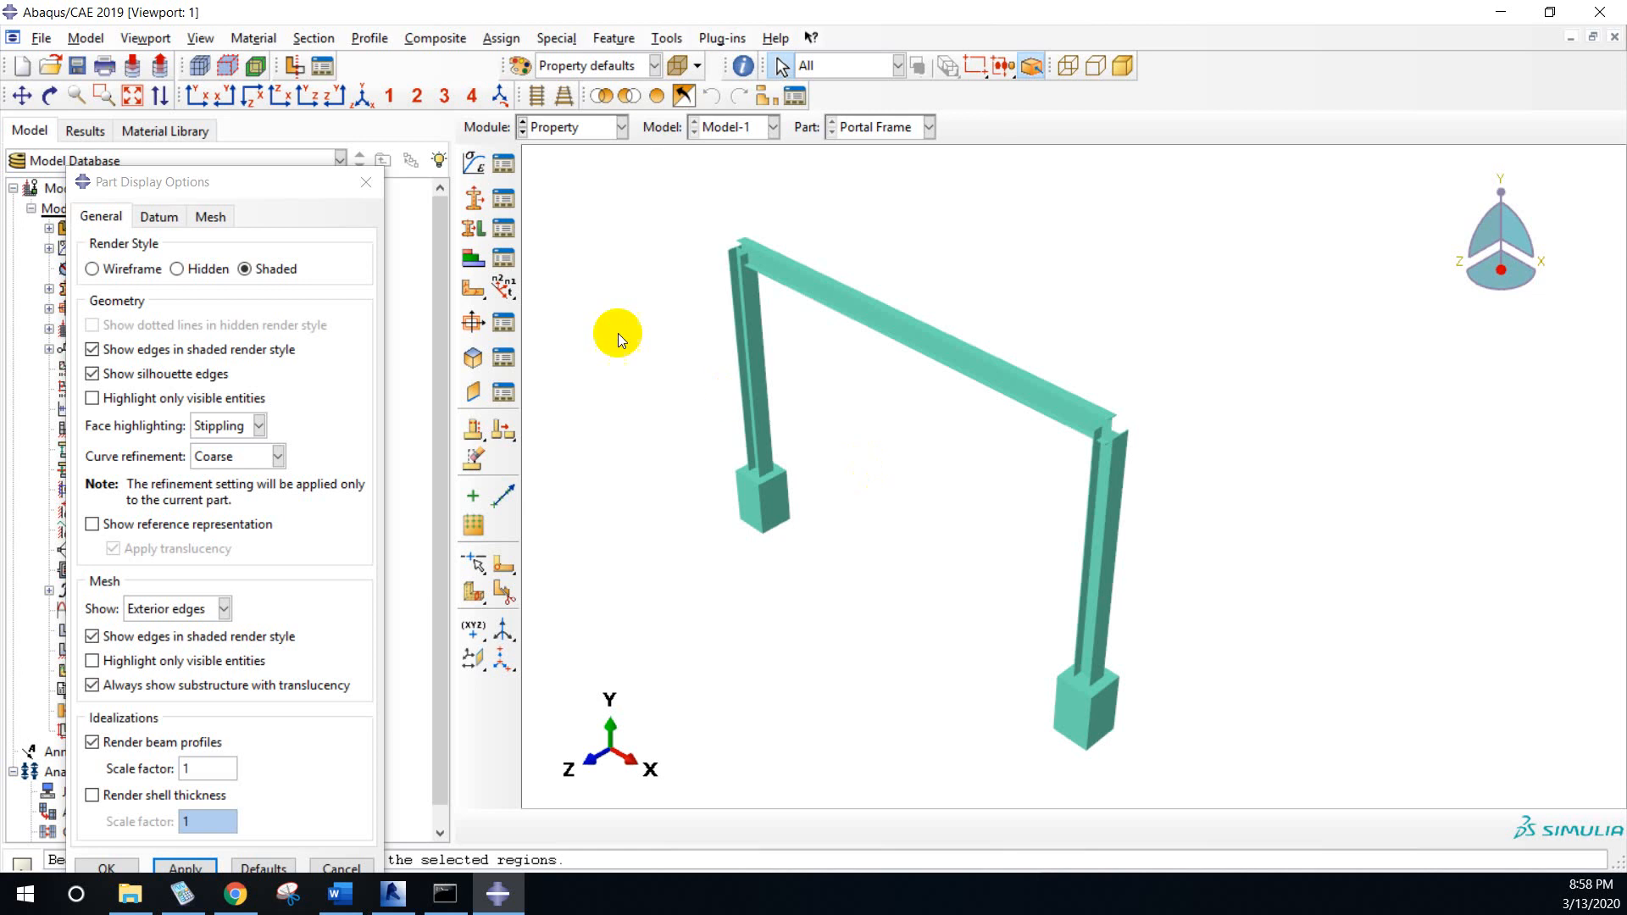
{"action": "left_click", "coordinate": [366, 183]}
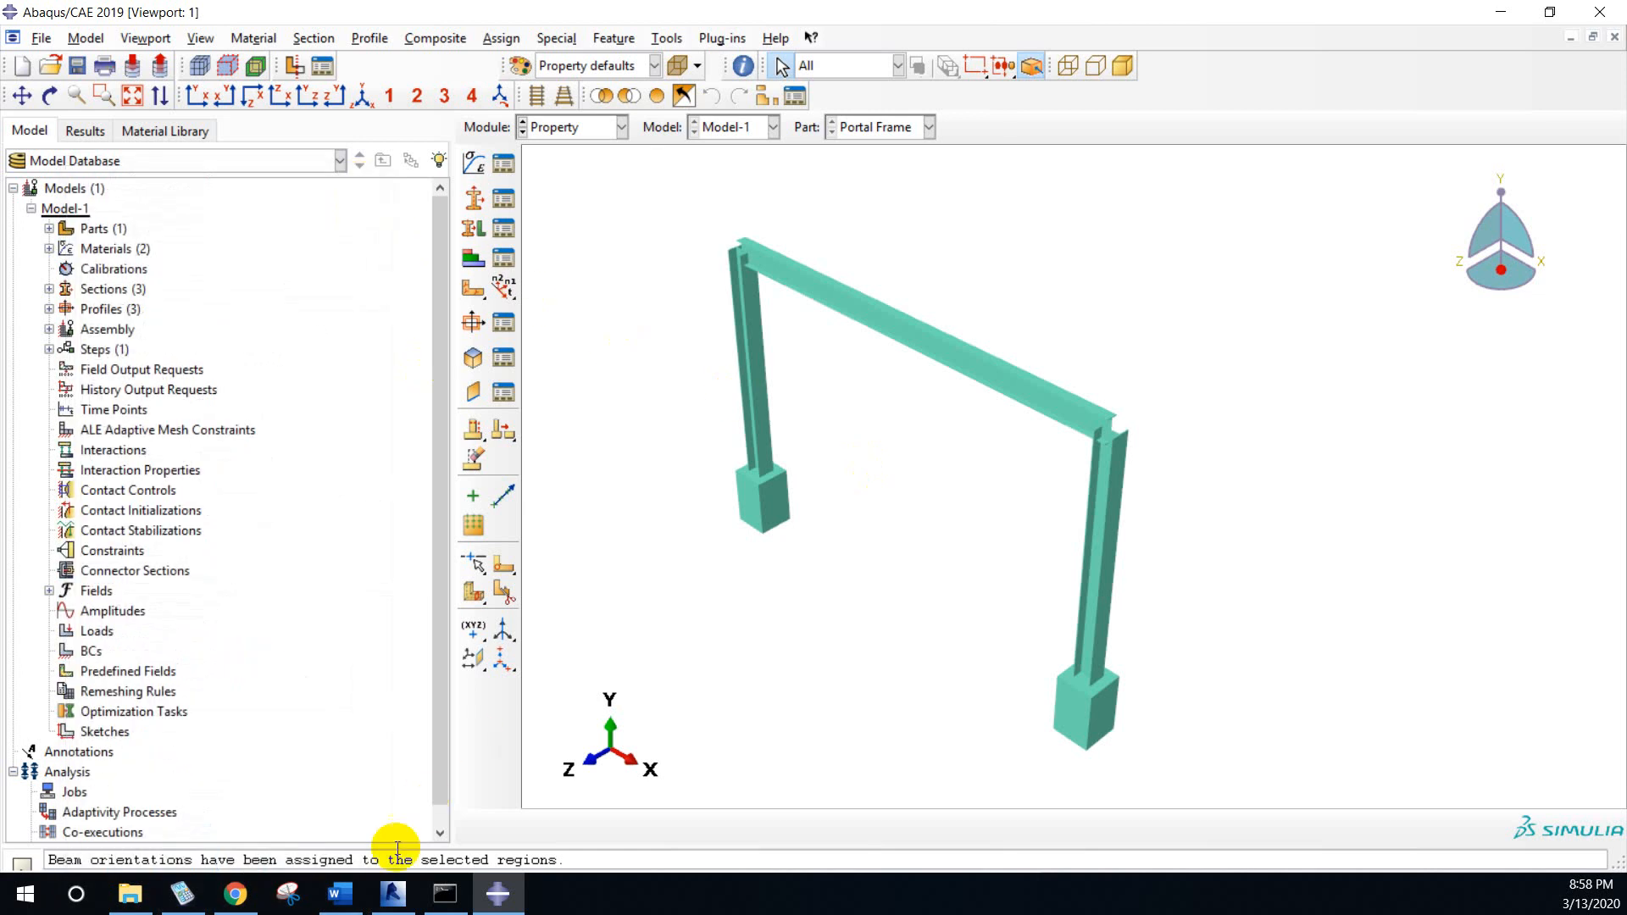
- Switch to Revit to compare the rendered frame with the elevation view, and return to Abaqus/CAE
{"action": "left_click", "coordinate": [392, 894]}
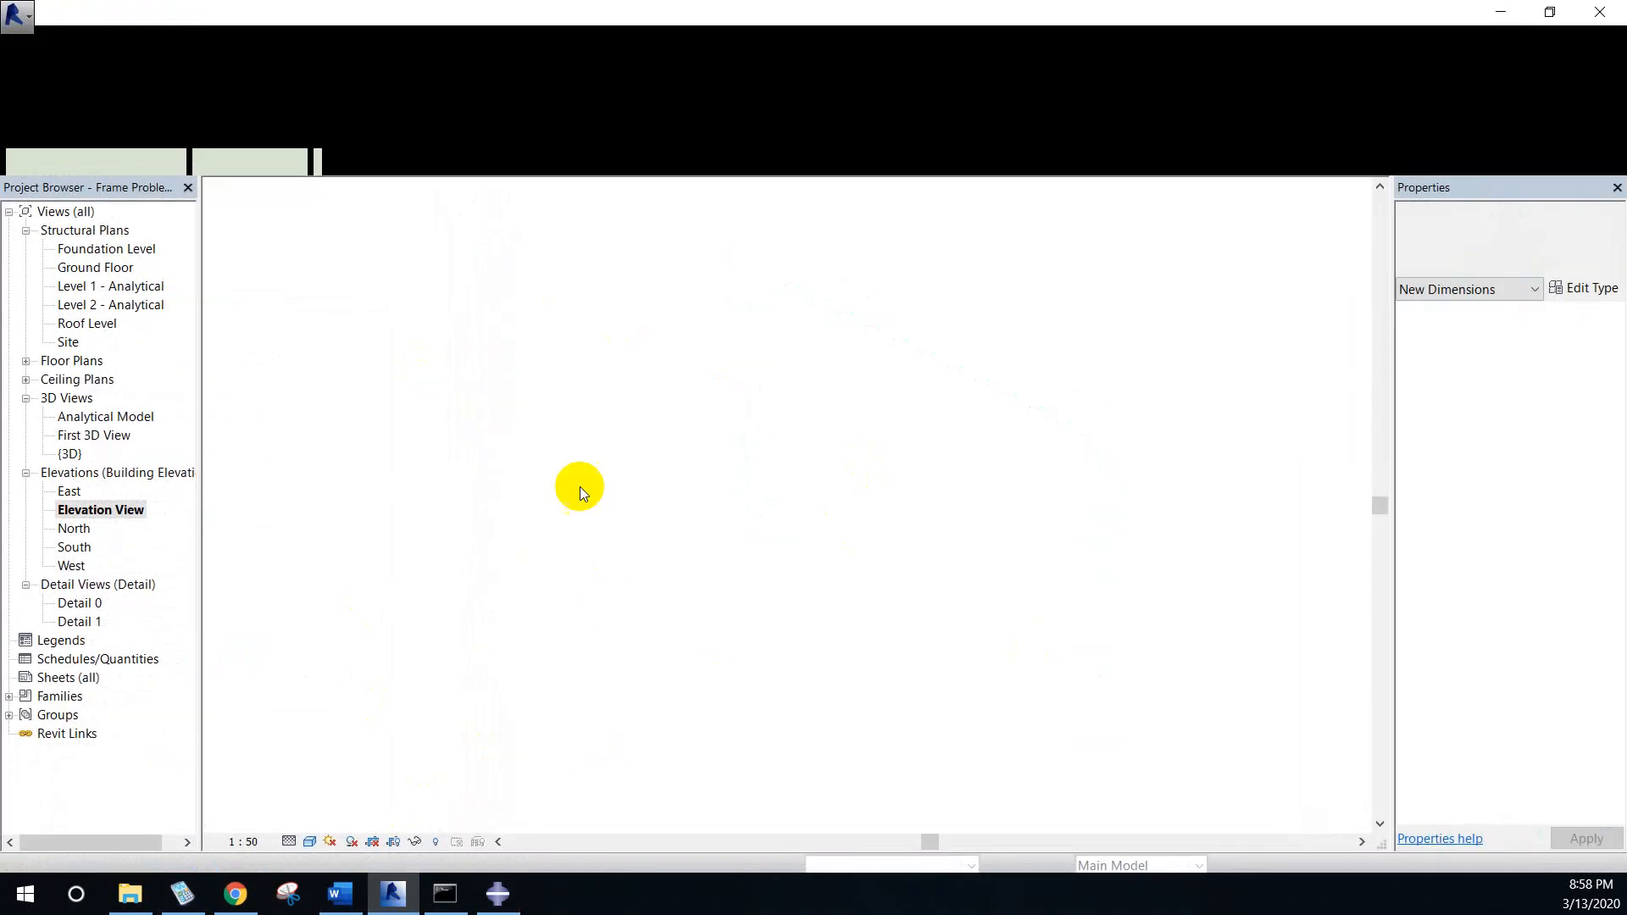
{"action": "scroll", "coordinate": [723, 716], "scroll_direction": "up", "scroll_amount": 3}
{"action": "scroll", "coordinate": [723, 717], "scroll_direction": "down", "scroll_amount": 5}
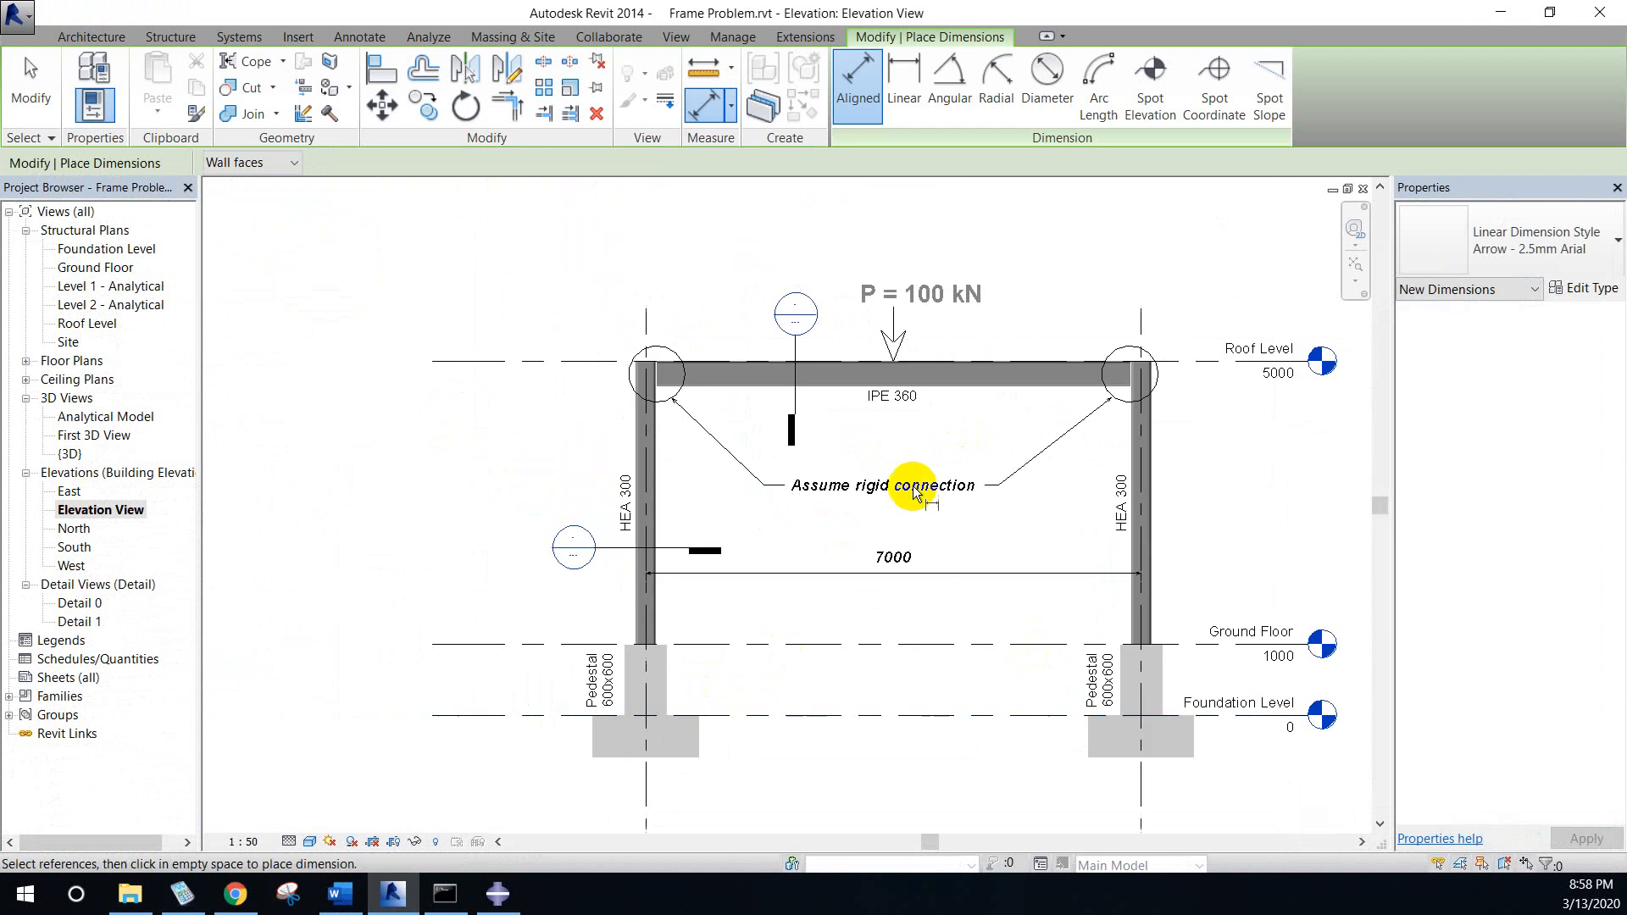
{"action": "left_click", "coordinate": [1501, 11]}
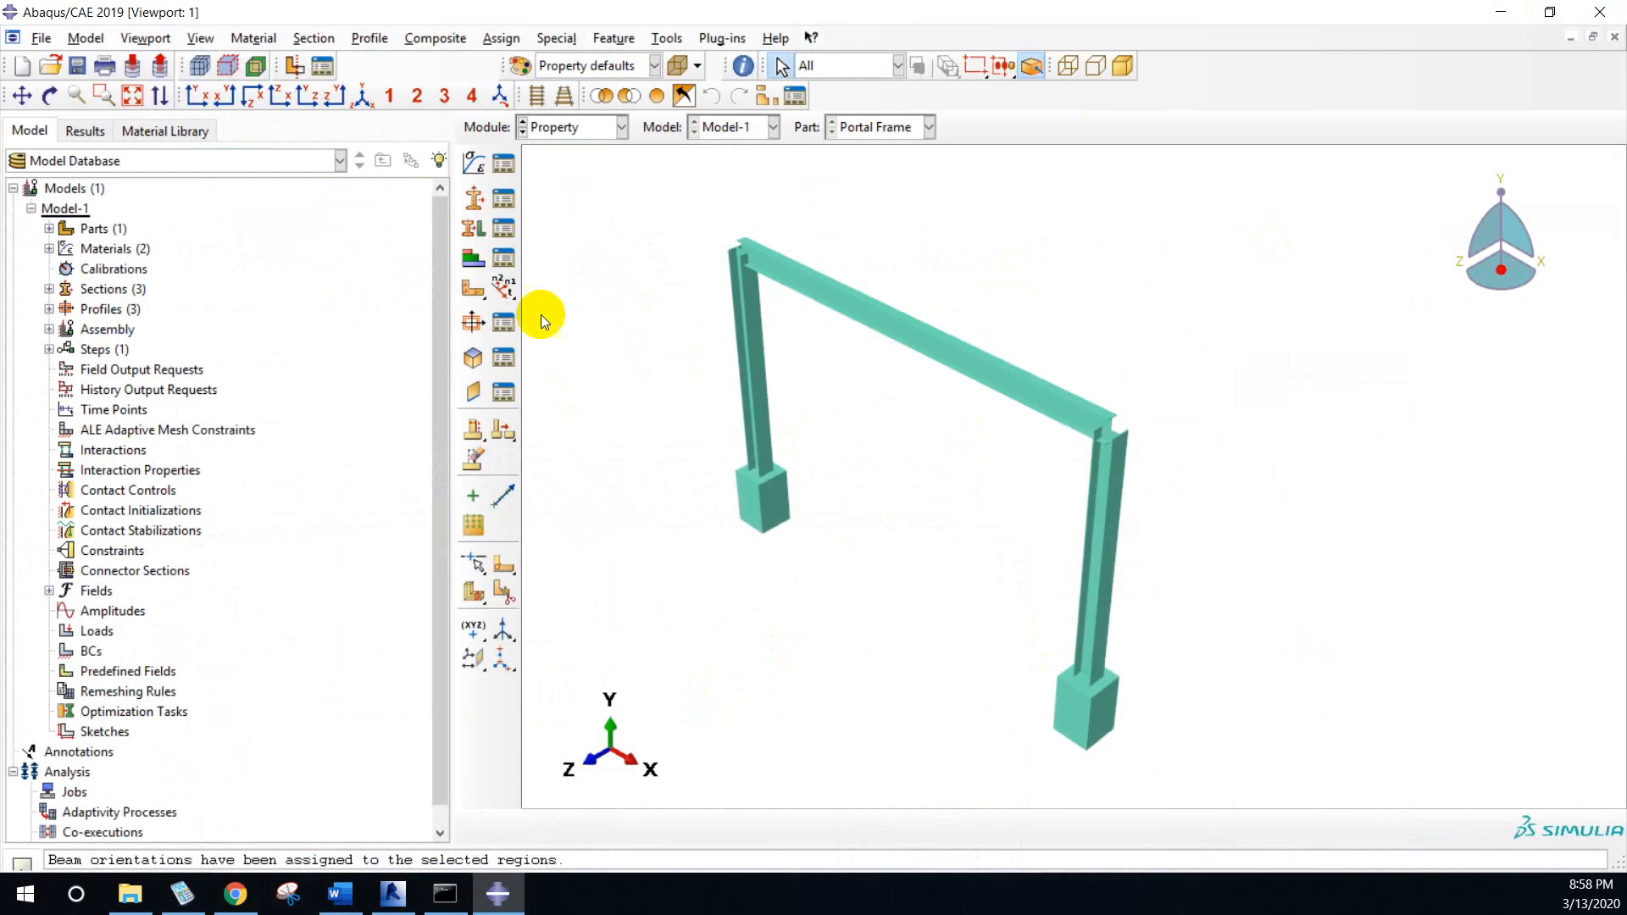
- Enter the Assembly module and create a dependent instance of the Portal Frame part
{"action": "left_click", "coordinate": [622, 127]}
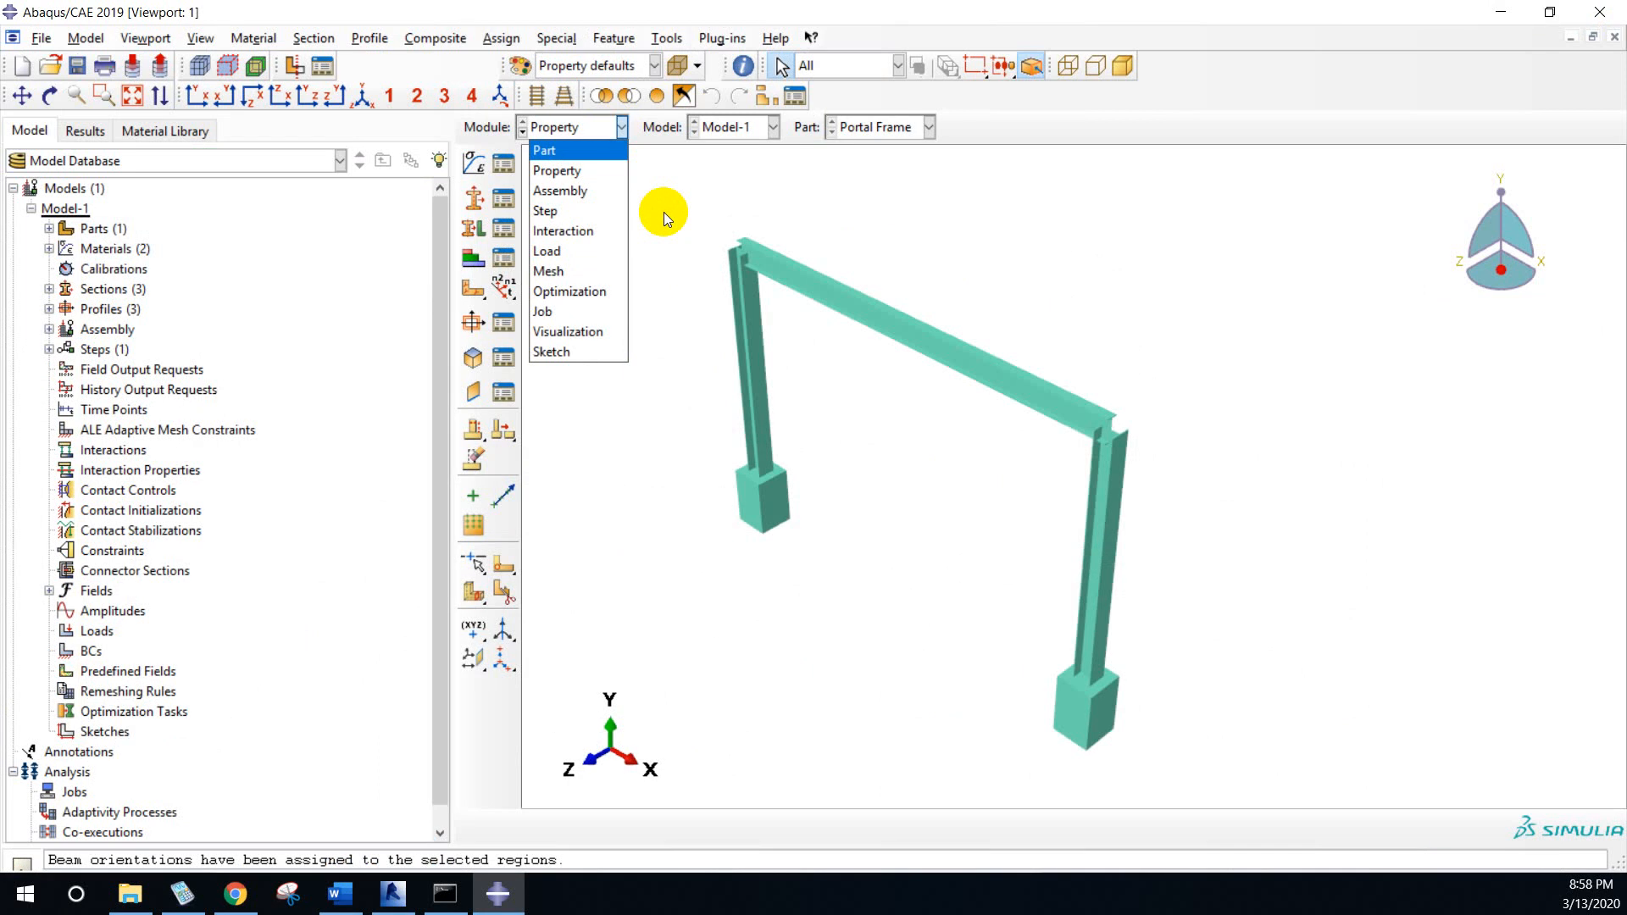
{"action": "left_click", "coordinate": [593, 190]}
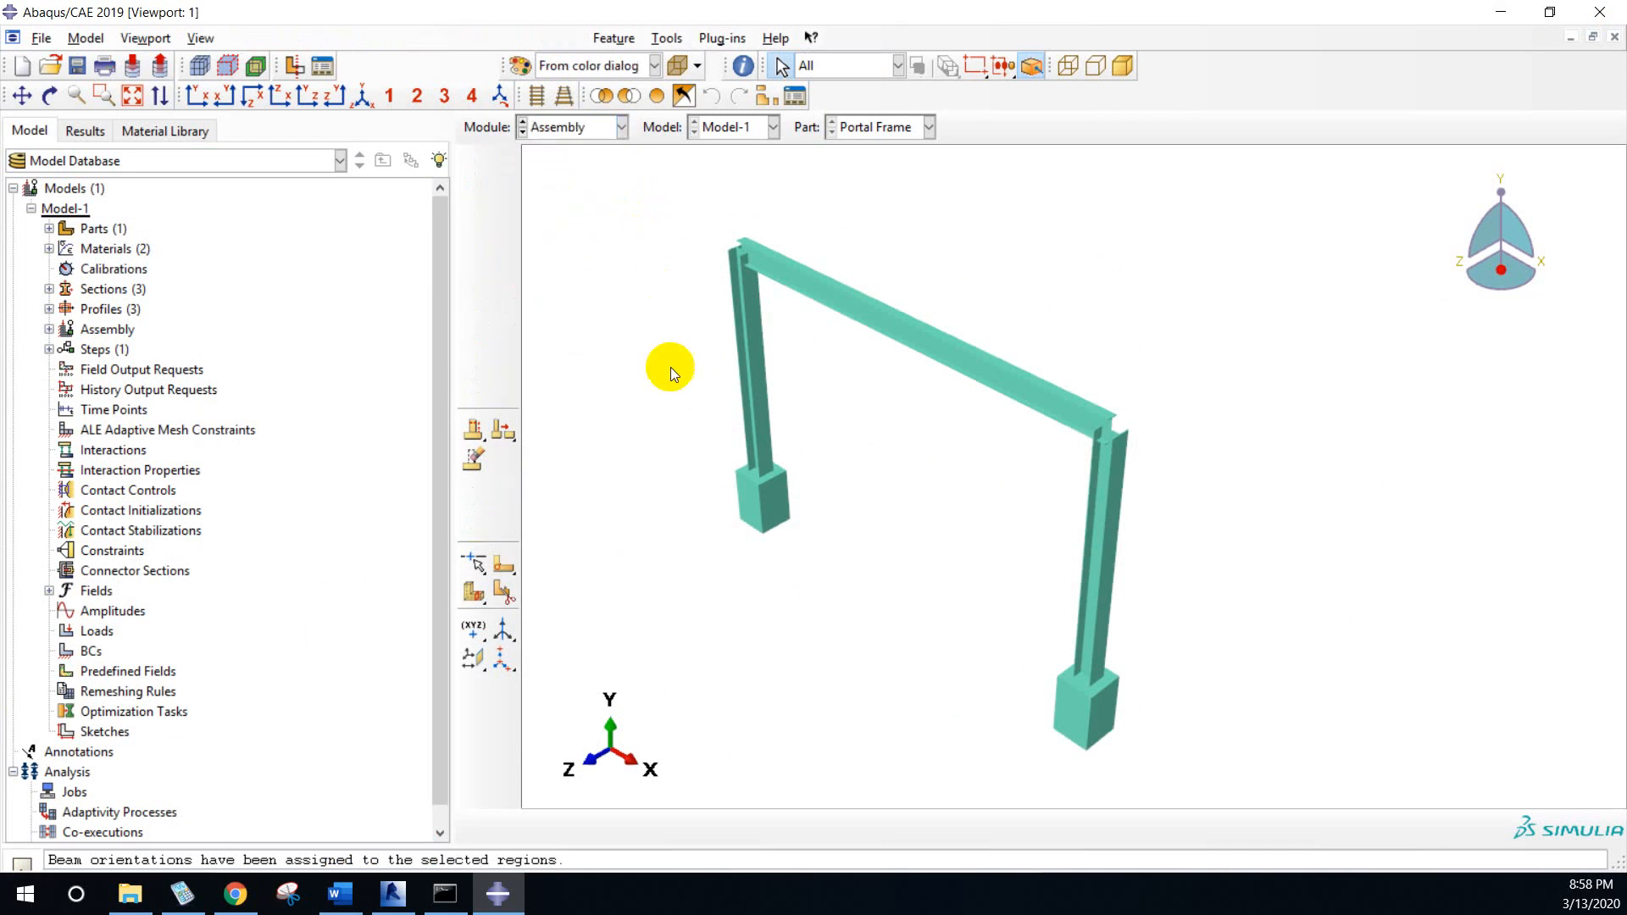
{"action": "left_click", "coordinate": [473, 161]}
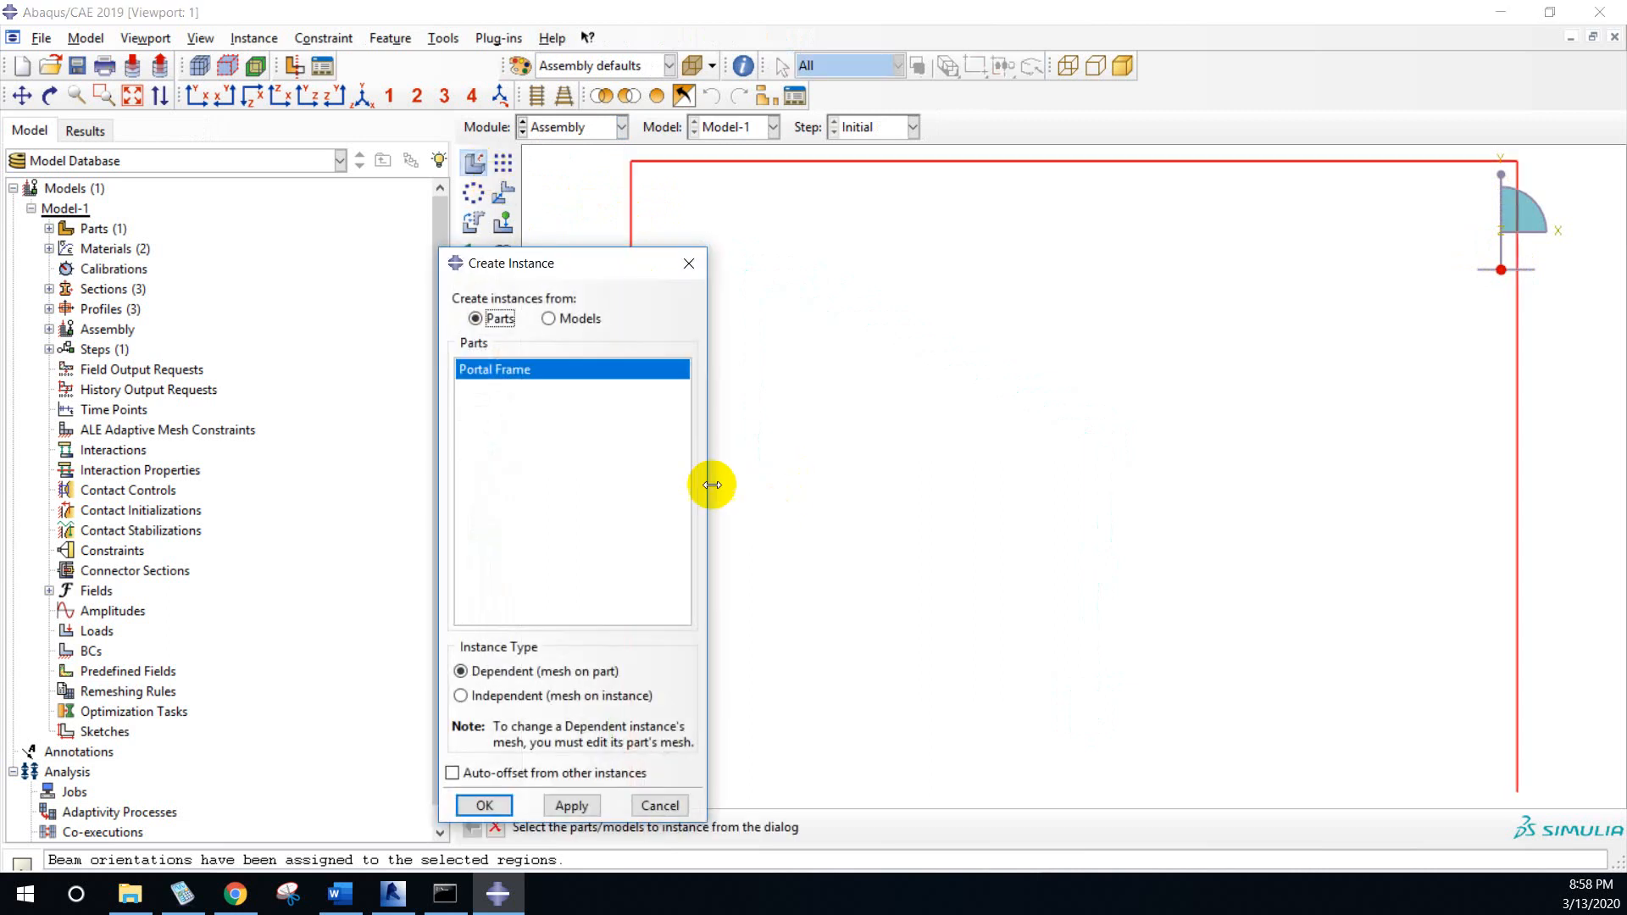
{"action": "left_click", "coordinate": [471, 810]}
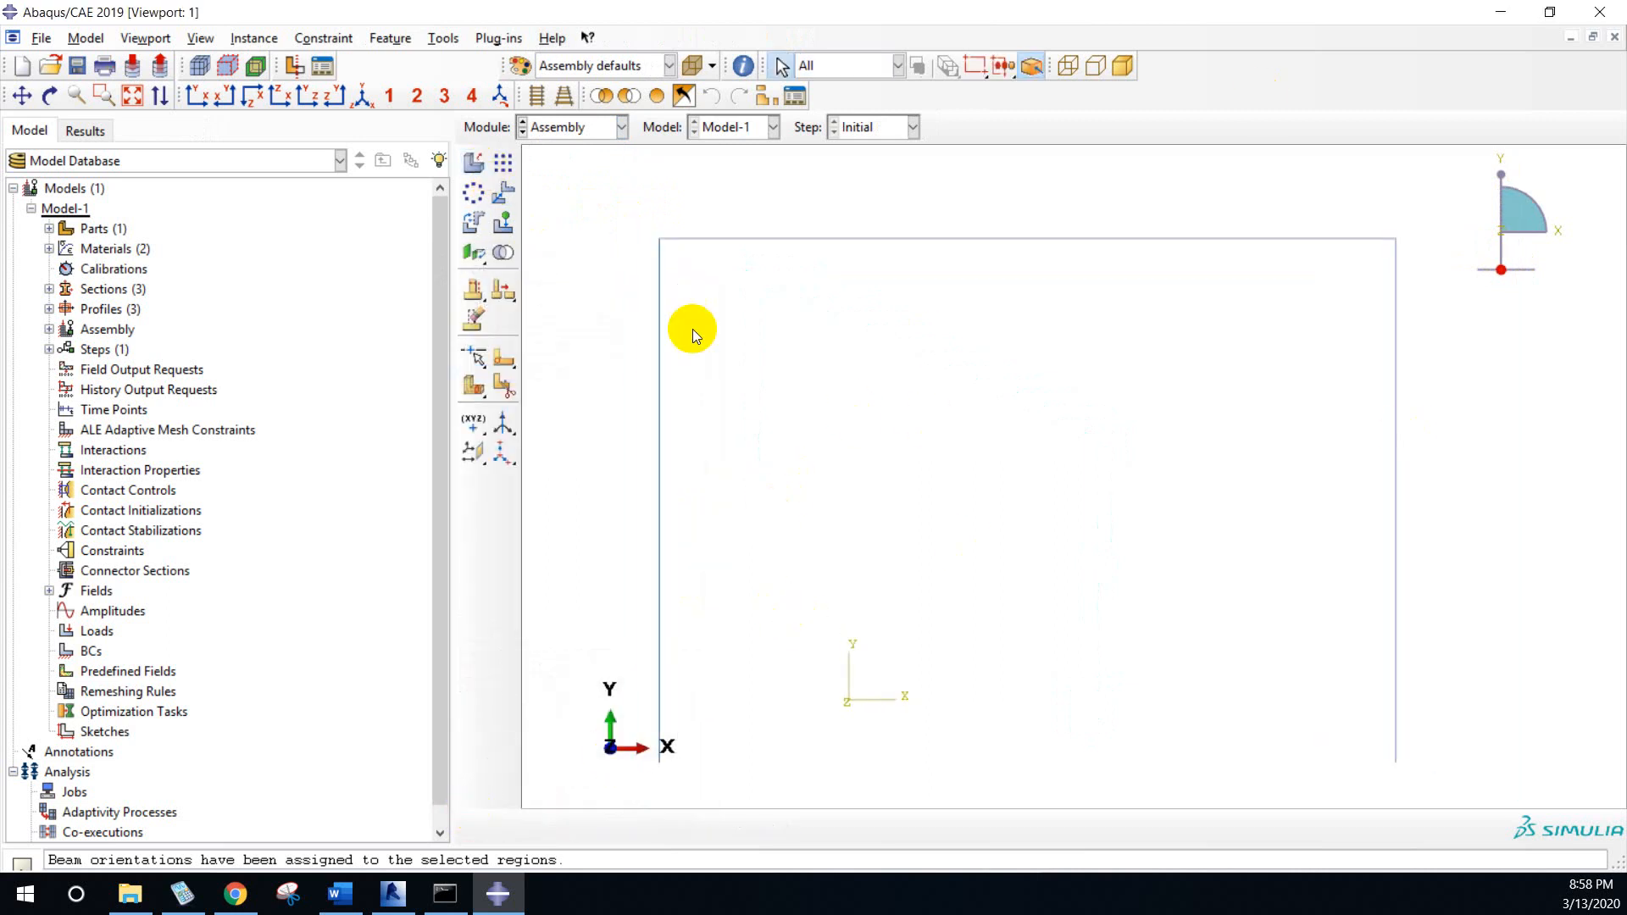
- Create a Static, General step named Applied_Load after Initial, reviewing its incrementation and accepting the default settings
{"action": "left_click", "coordinate": [625, 133]}
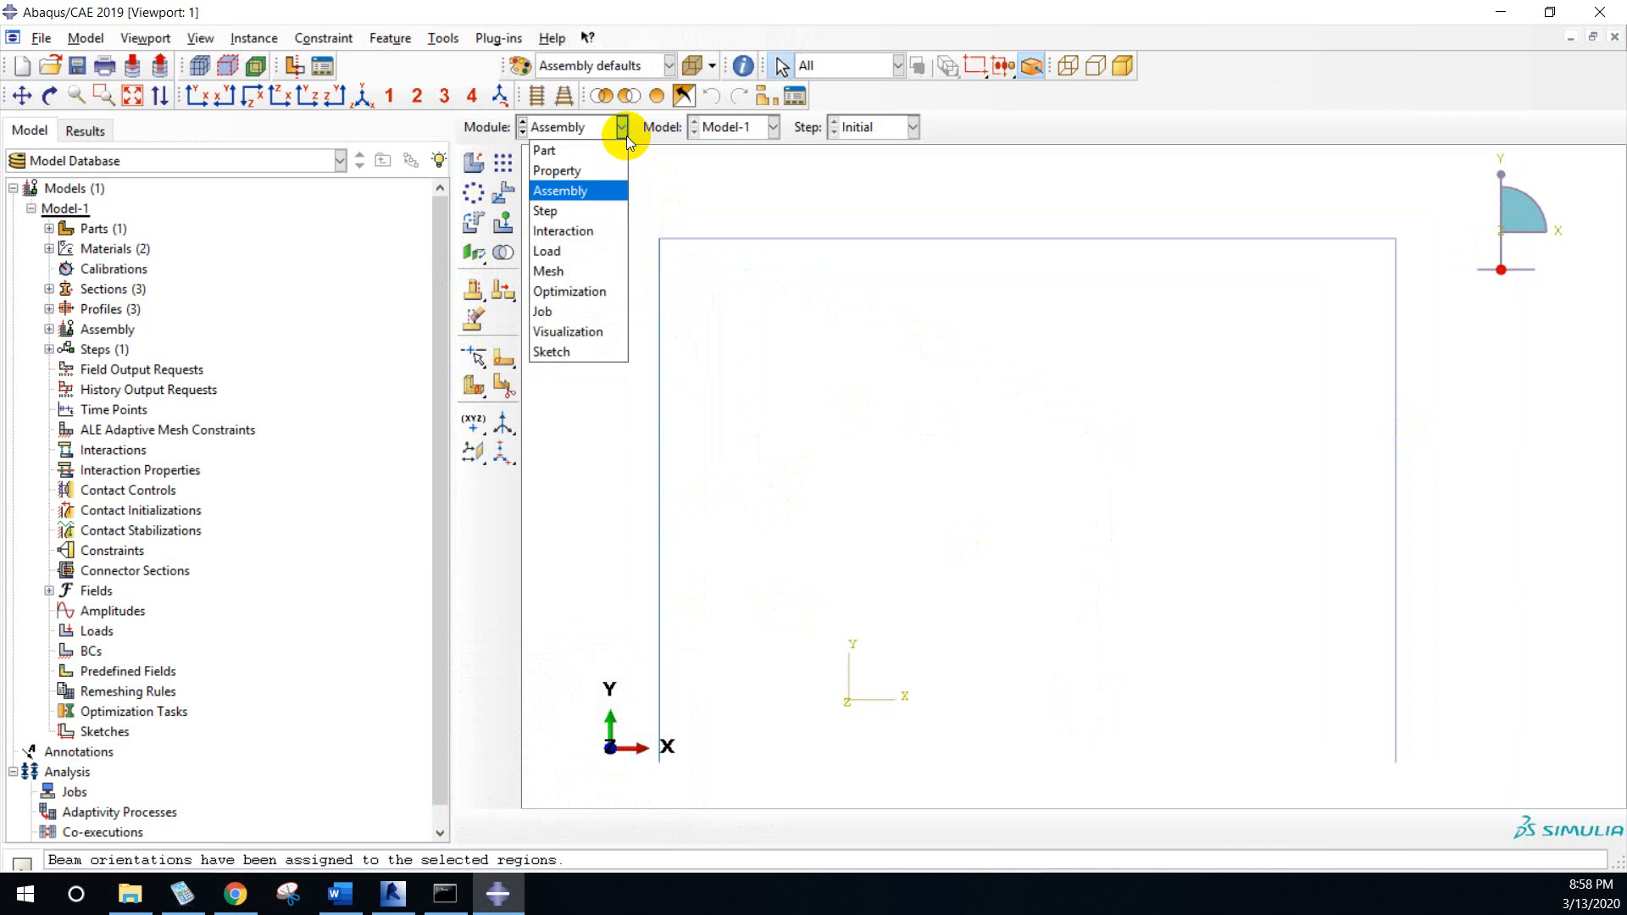
{"action": "left_click", "coordinate": [557, 212]}
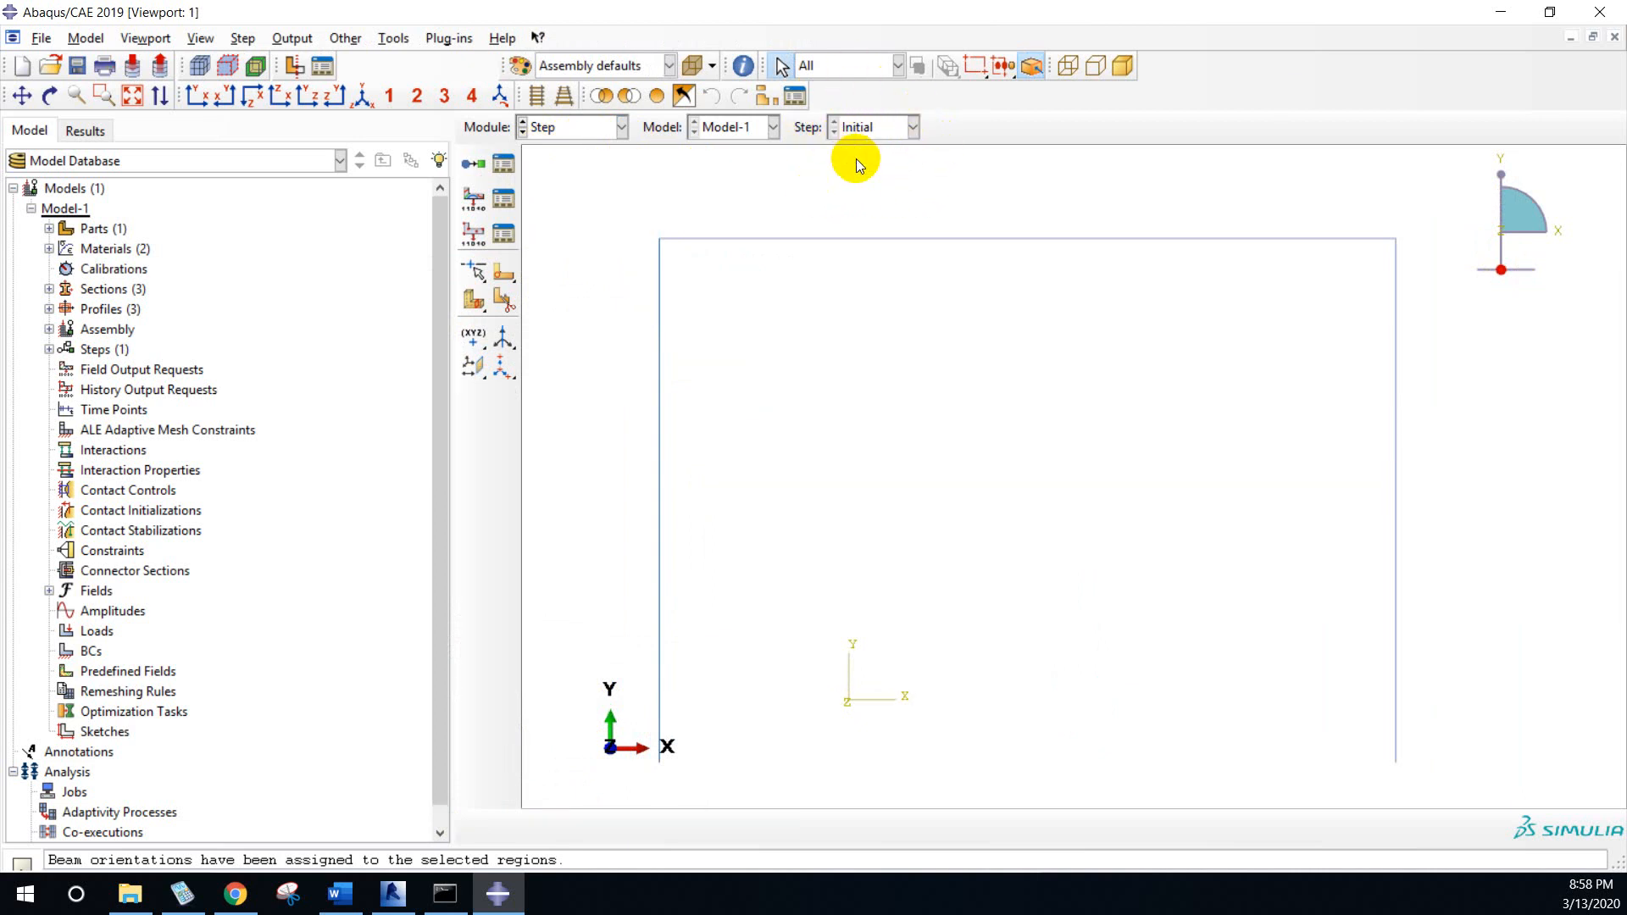
{"action": "left_click", "coordinate": [474, 164]}
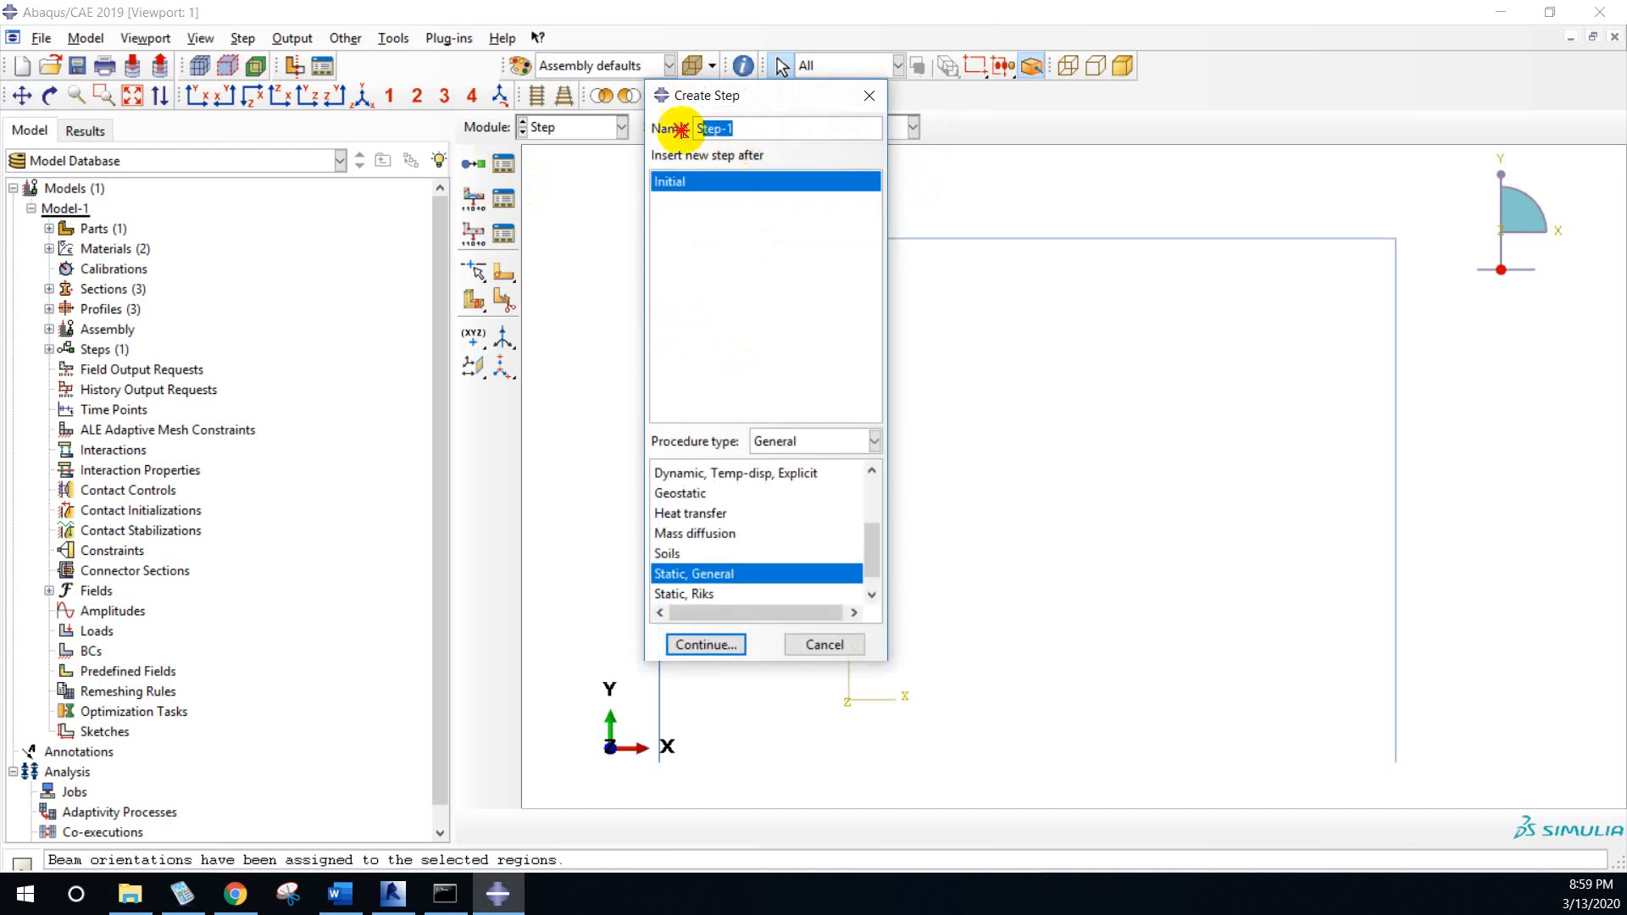
{"action": "type", "text": "Applied"}
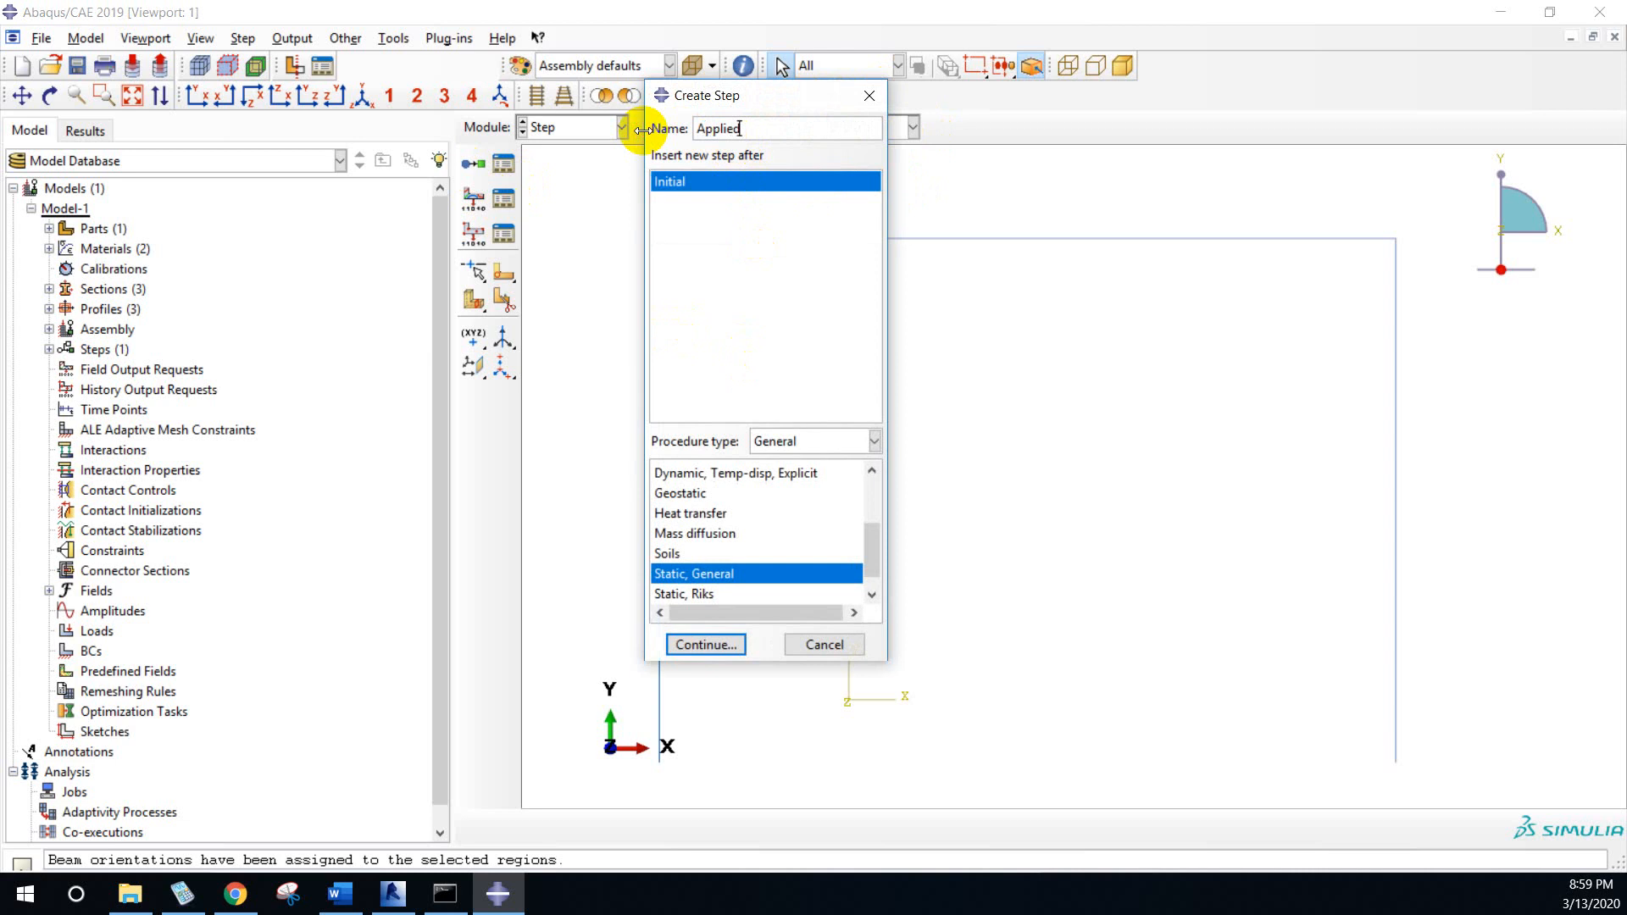
{"action": "type", "text": " Load"}
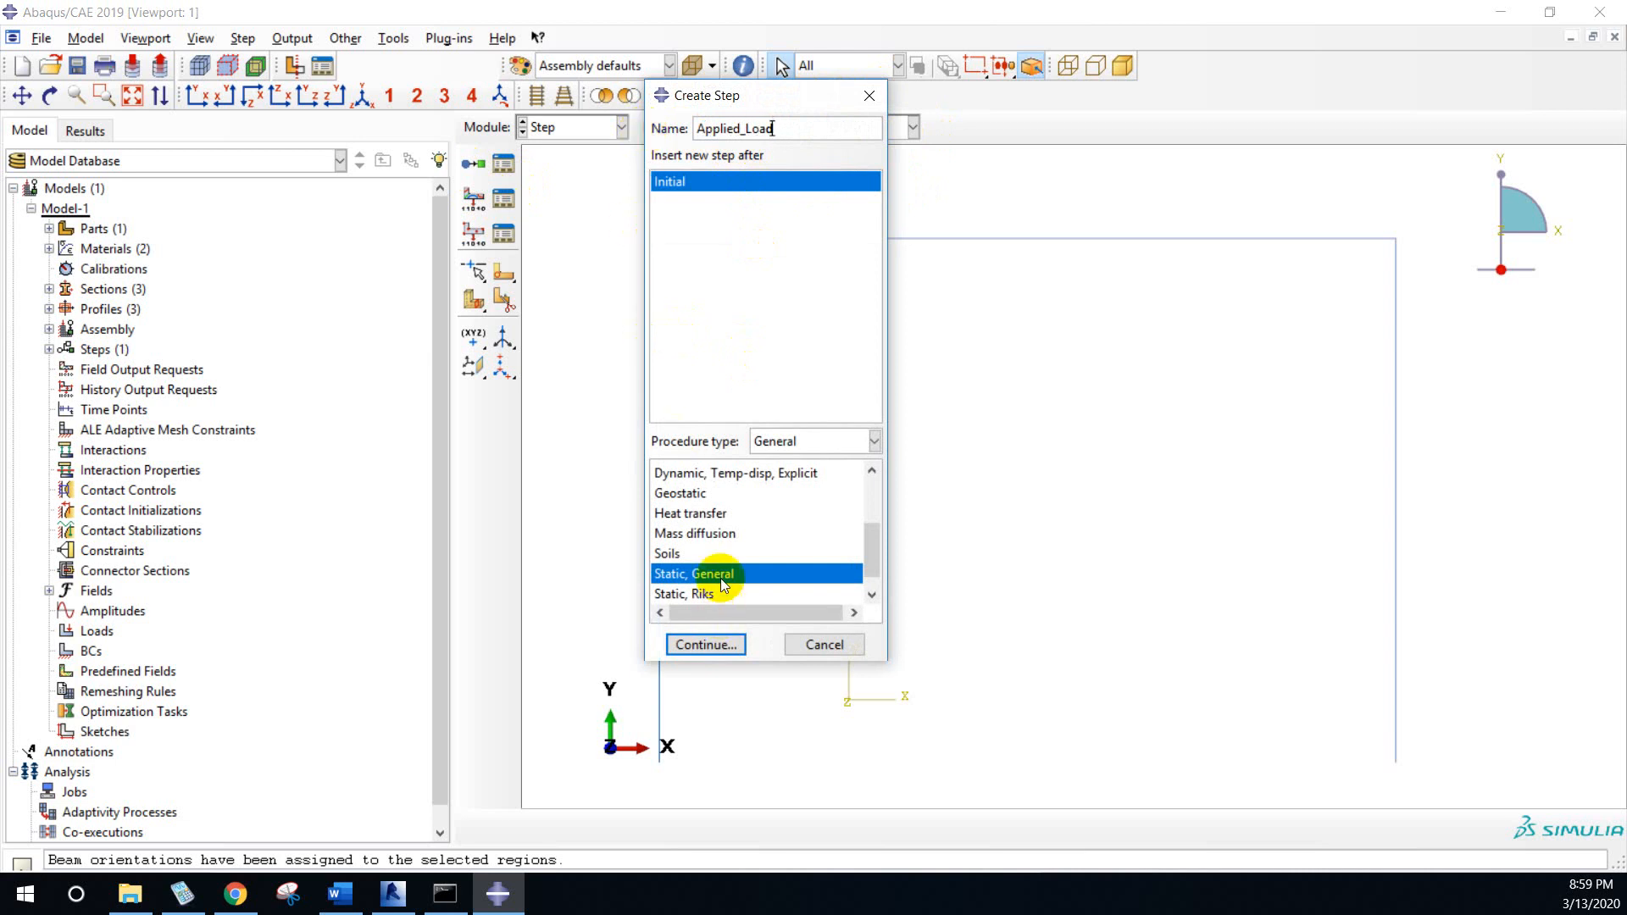
{"action": "left_click", "coordinate": [703, 644]}
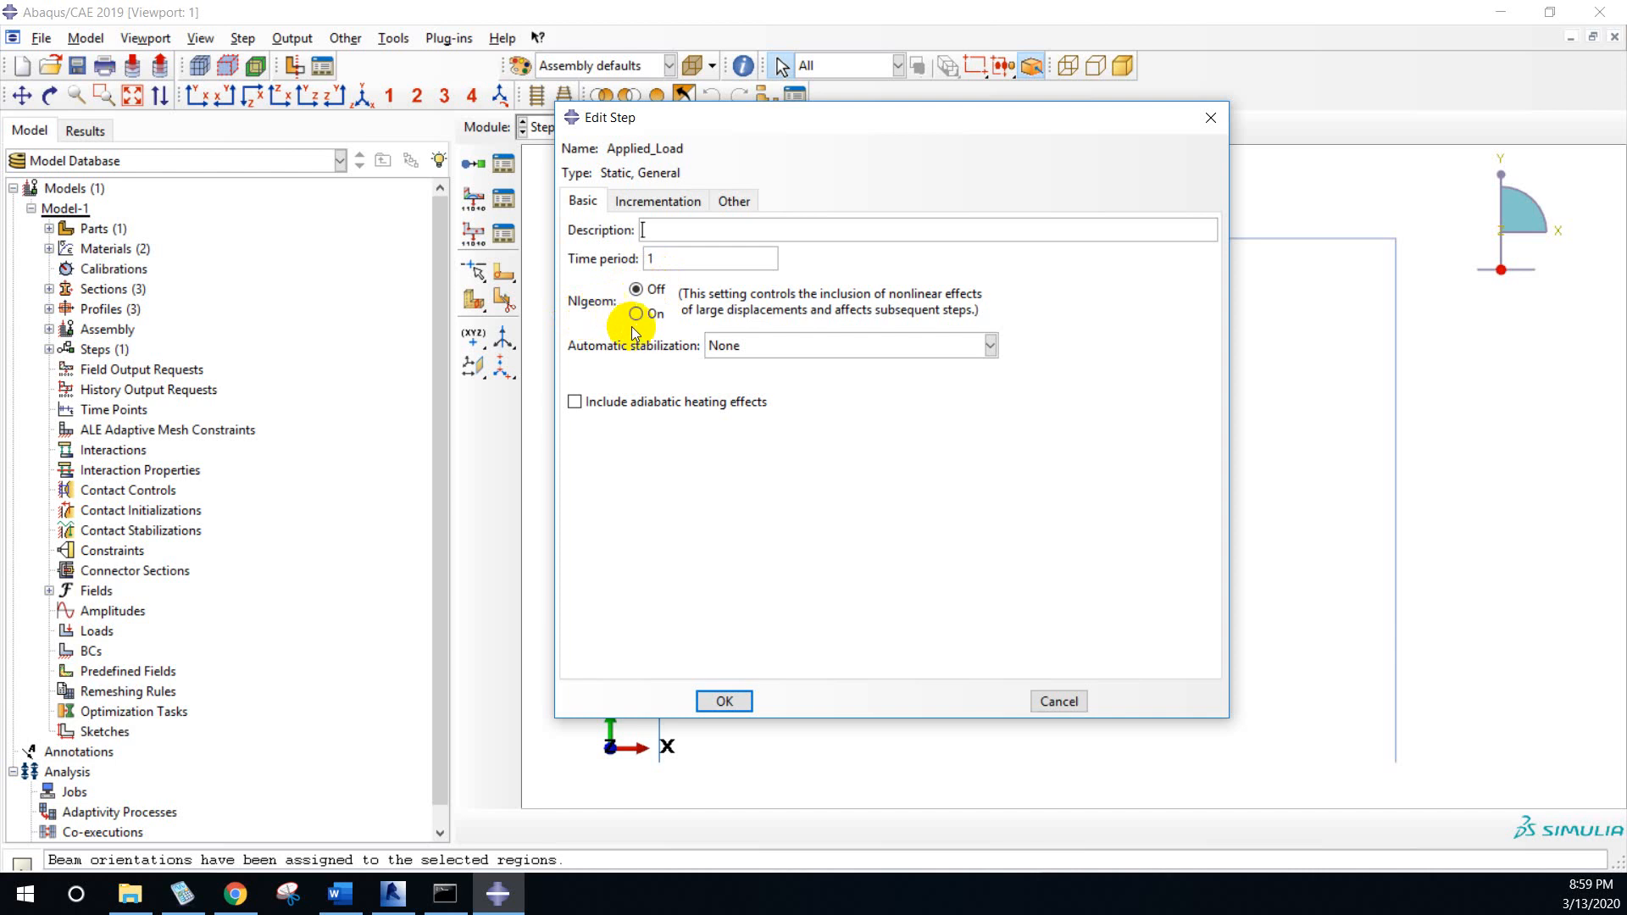
{"action": "left_click", "coordinate": [654, 201]}
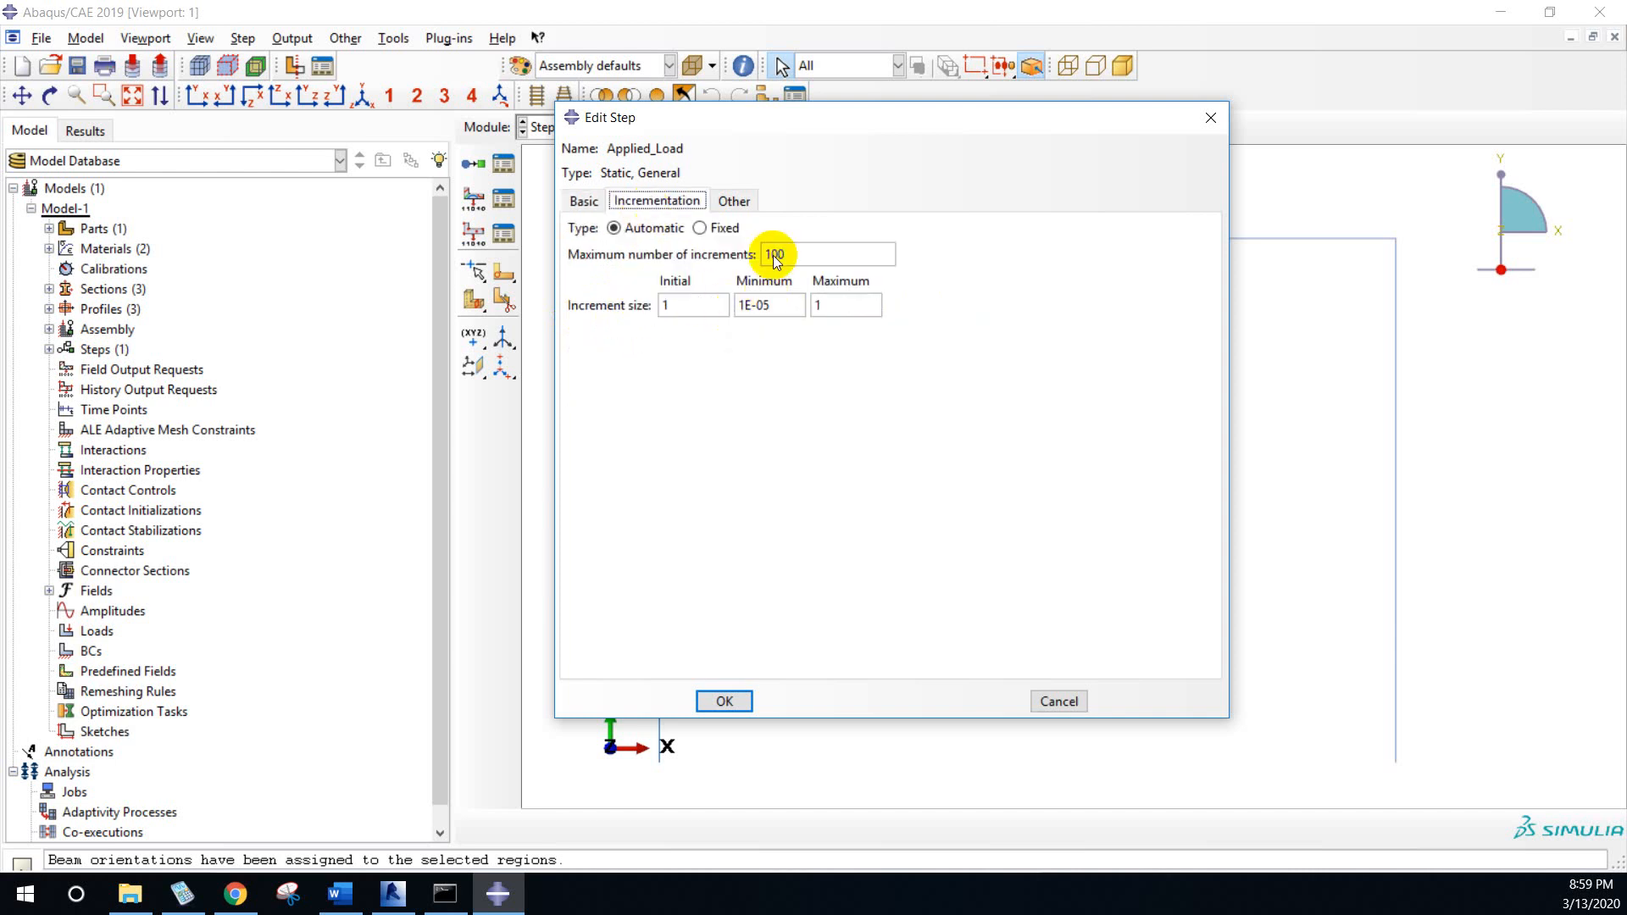
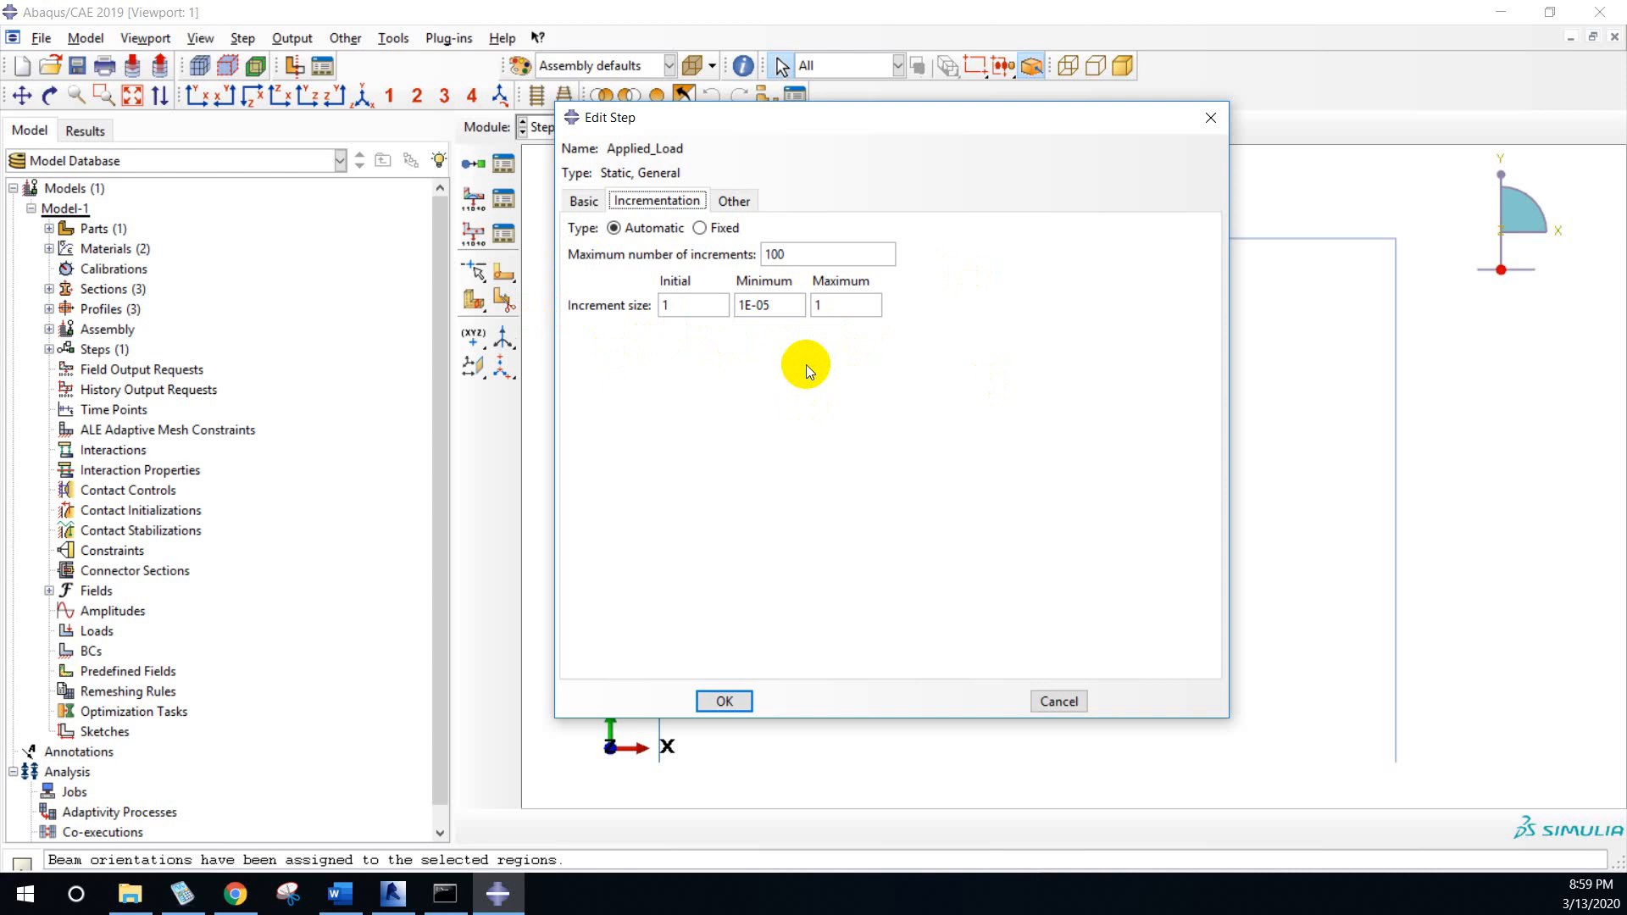
{"action": "left_click", "coordinate": [726, 701]}
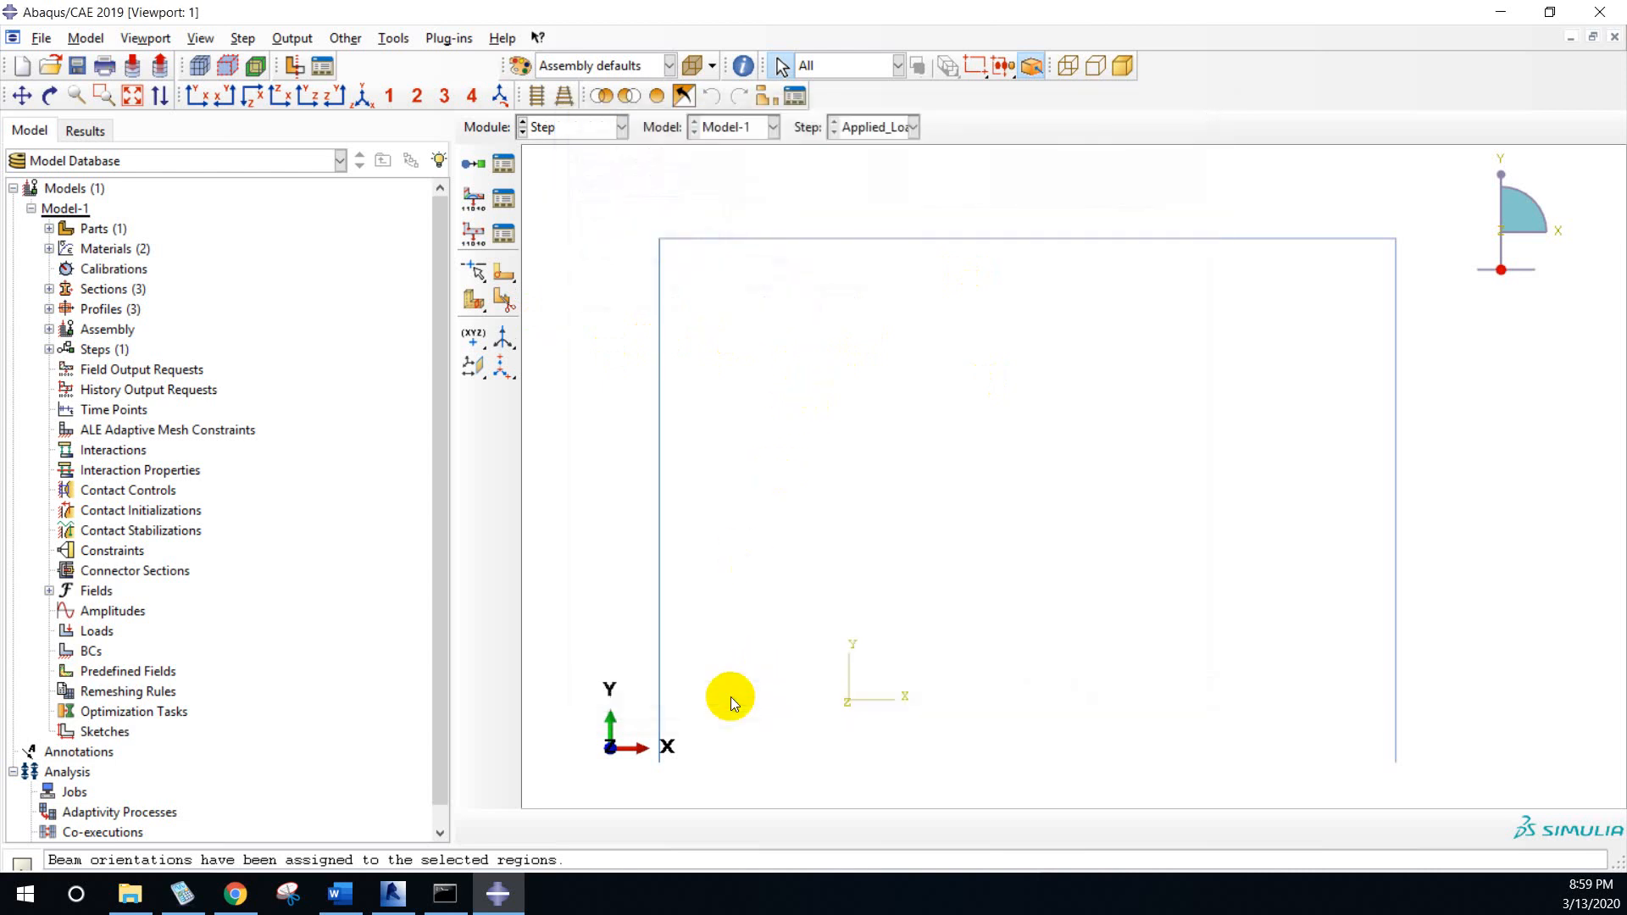
- Enter the Interaction module, check the frame's connections and foundations in Revit's elevation view, and return to Abaqus/CAE
{"action": "left_click", "coordinate": [621, 128]}
{"action": "left_click", "coordinate": [583, 231]}
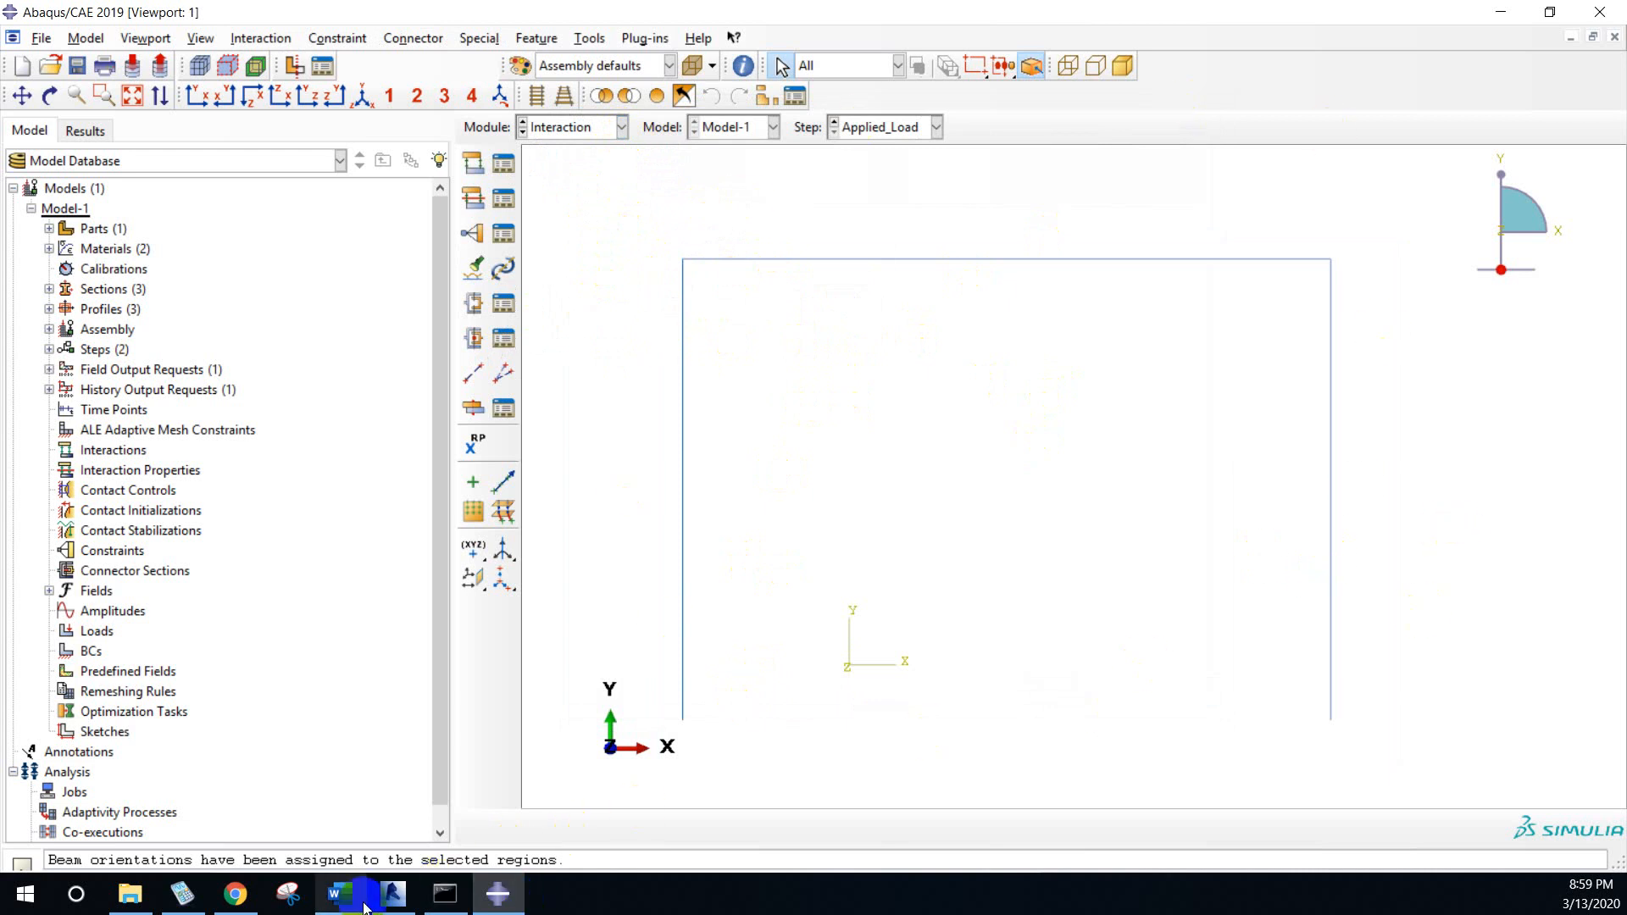
{"action": "left_click", "coordinate": [402, 907]}
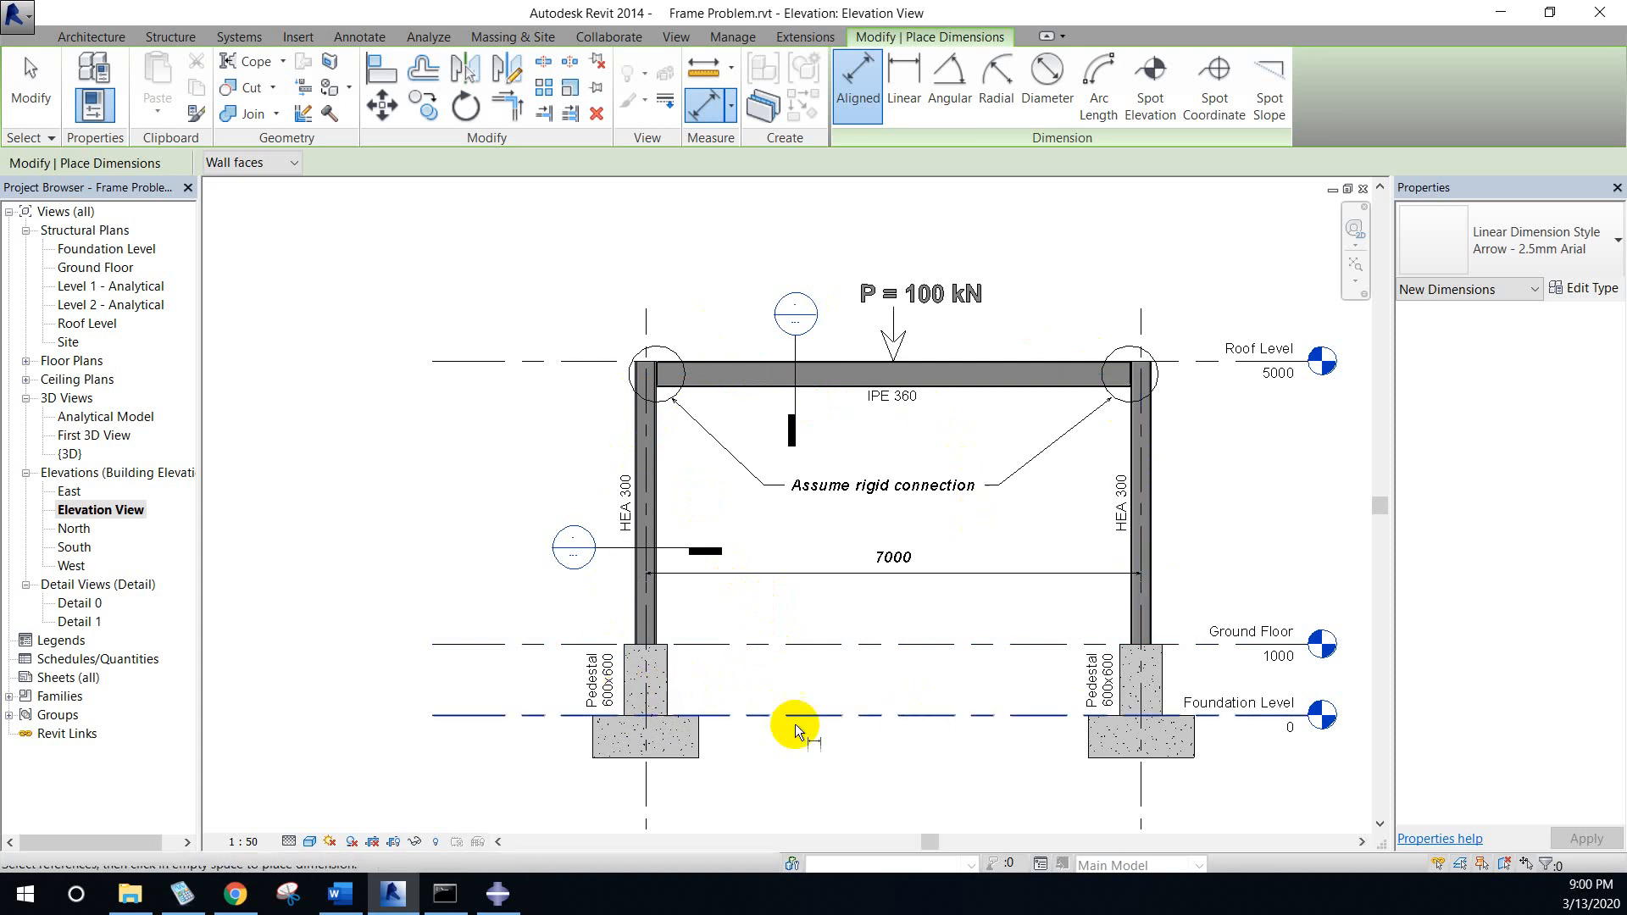
{"action": "left_click", "coordinate": [497, 894]}
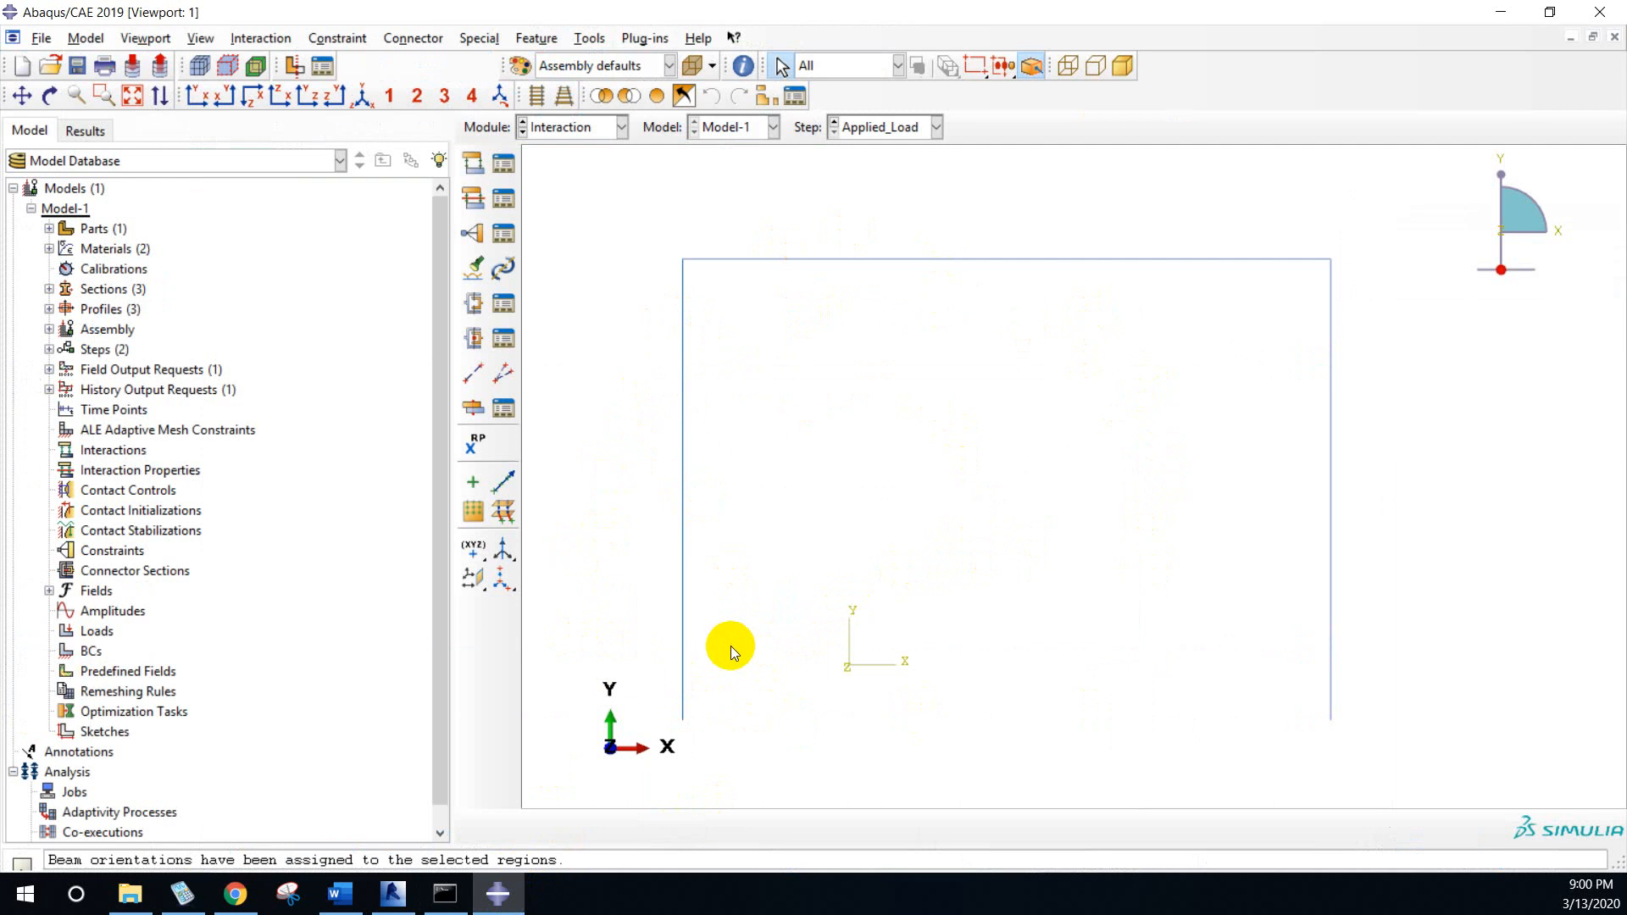
- Switch to the Load module and make Initial the active step
{"action": "left_click", "coordinate": [620, 127]}
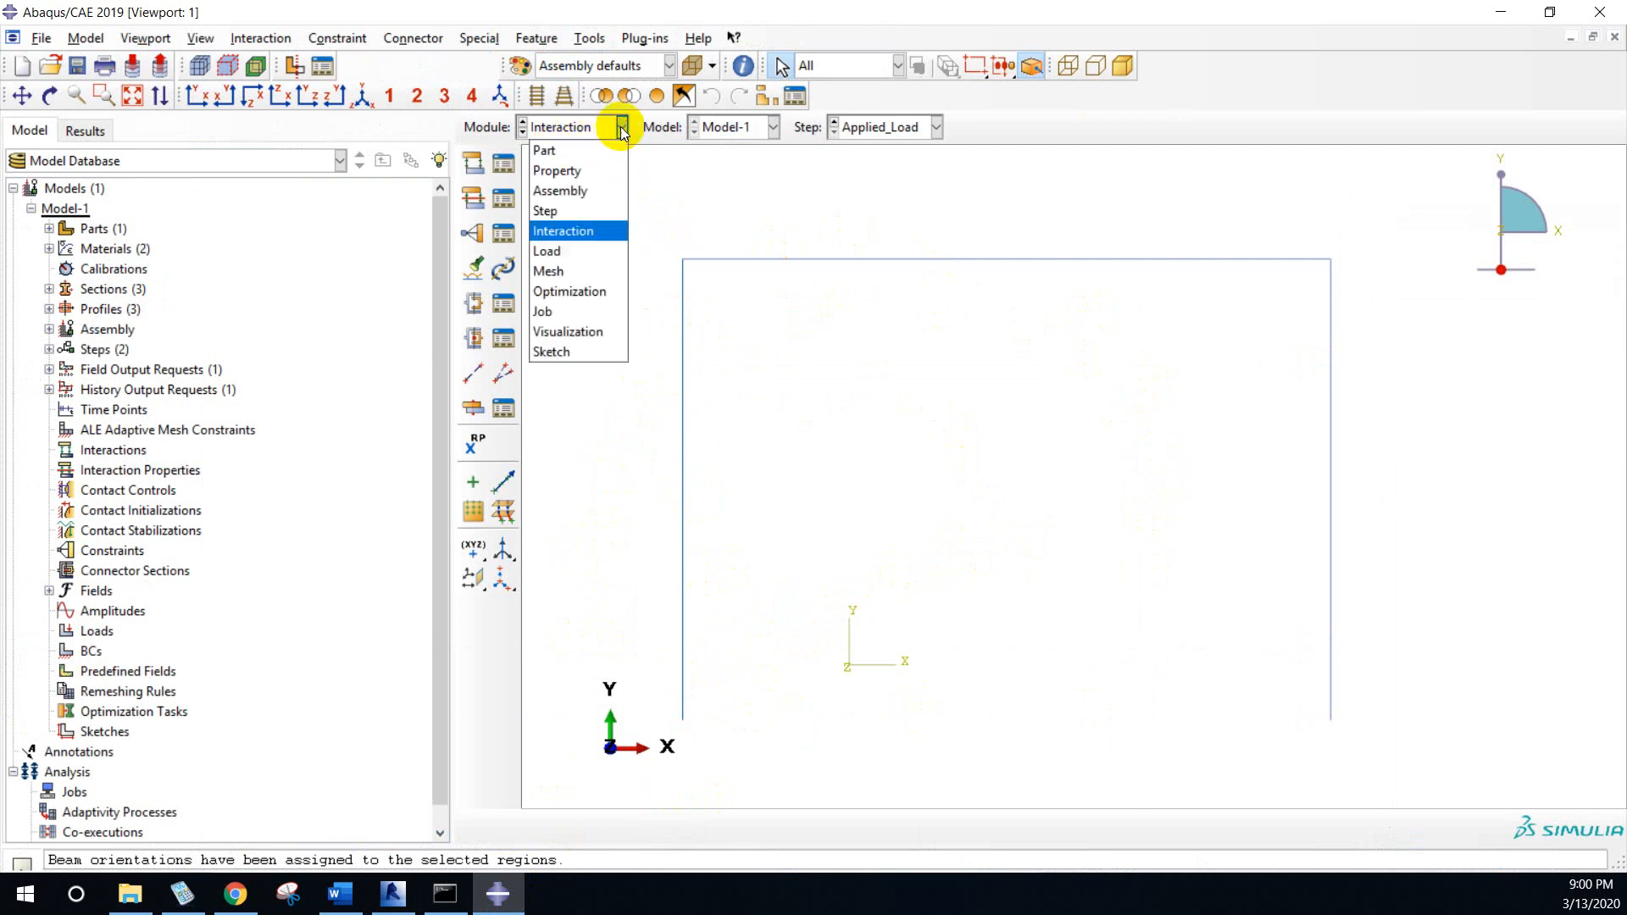
{"action": "left_click", "coordinate": [559, 251]}
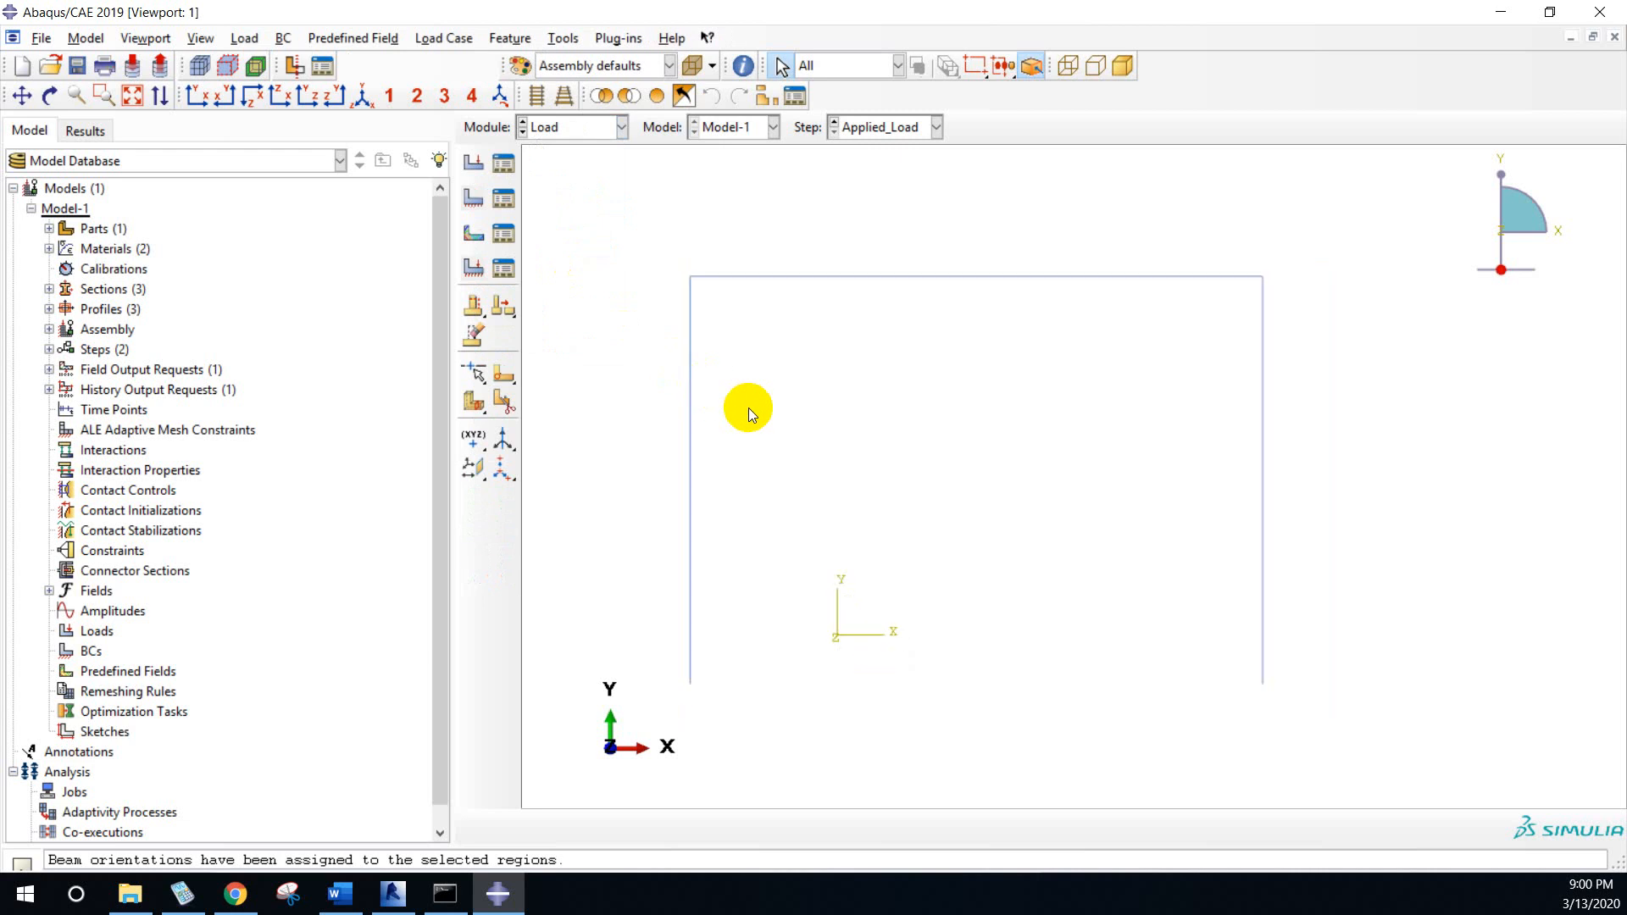
{"action": "left_click", "coordinate": [936, 128]}
{"action": "left_click", "coordinate": [882, 149]}
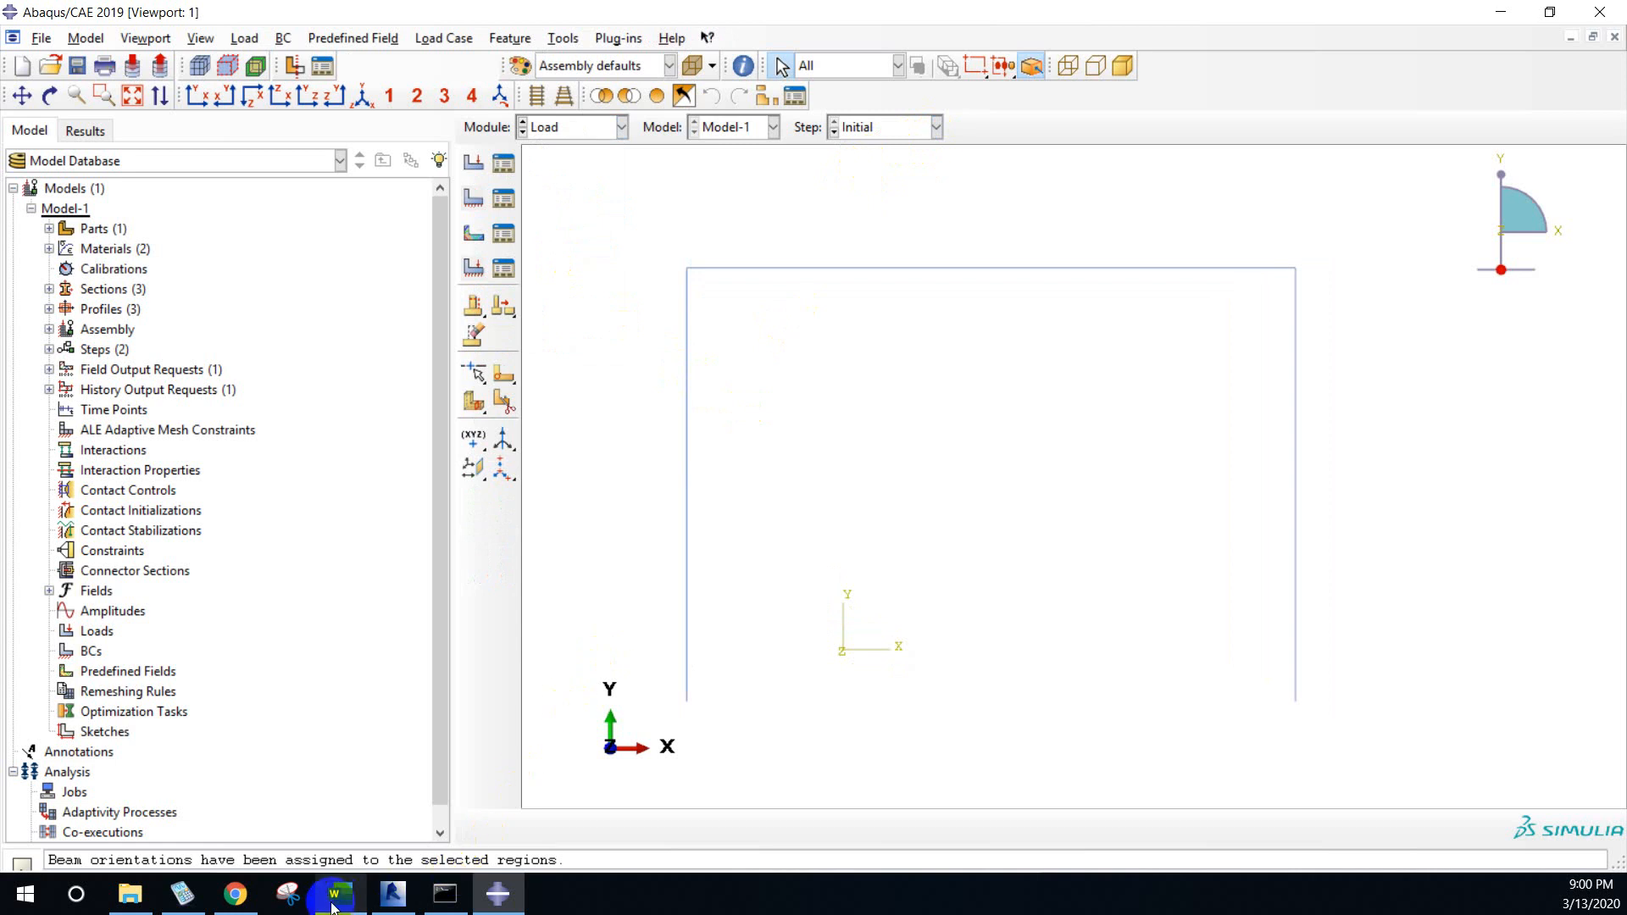
- Switch to the Word document and read Home Work 1.8-3 for the portal frame's support assumptions
{"action": "left_click", "coordinate": [340, 894]}
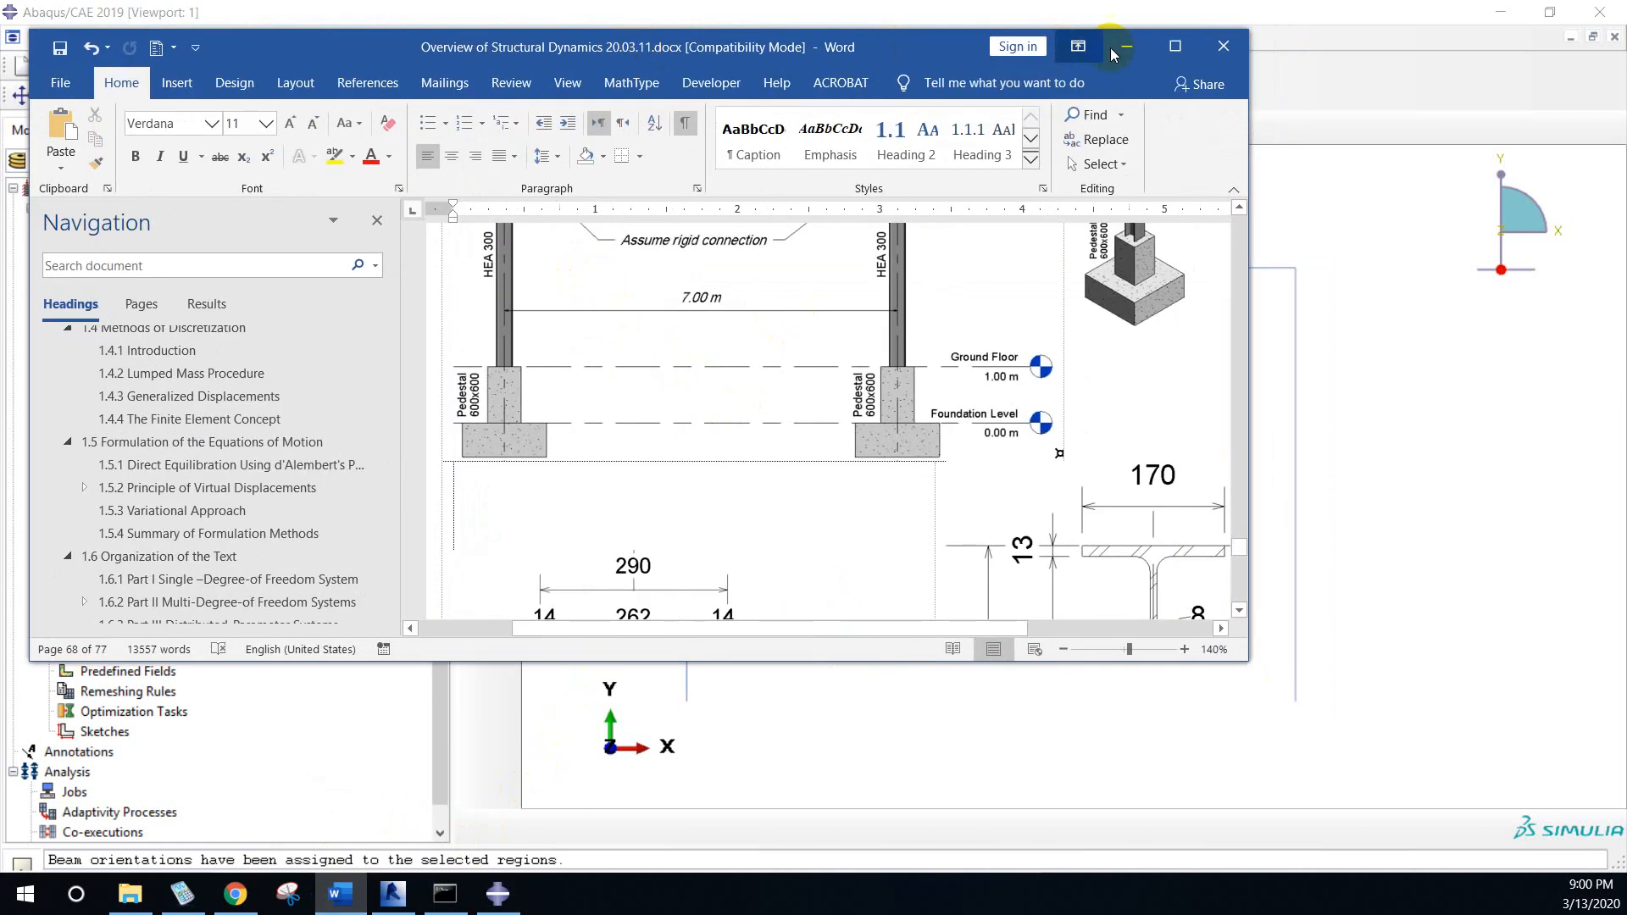
{"action": "left_click", "coordinate": [1176, 38]}
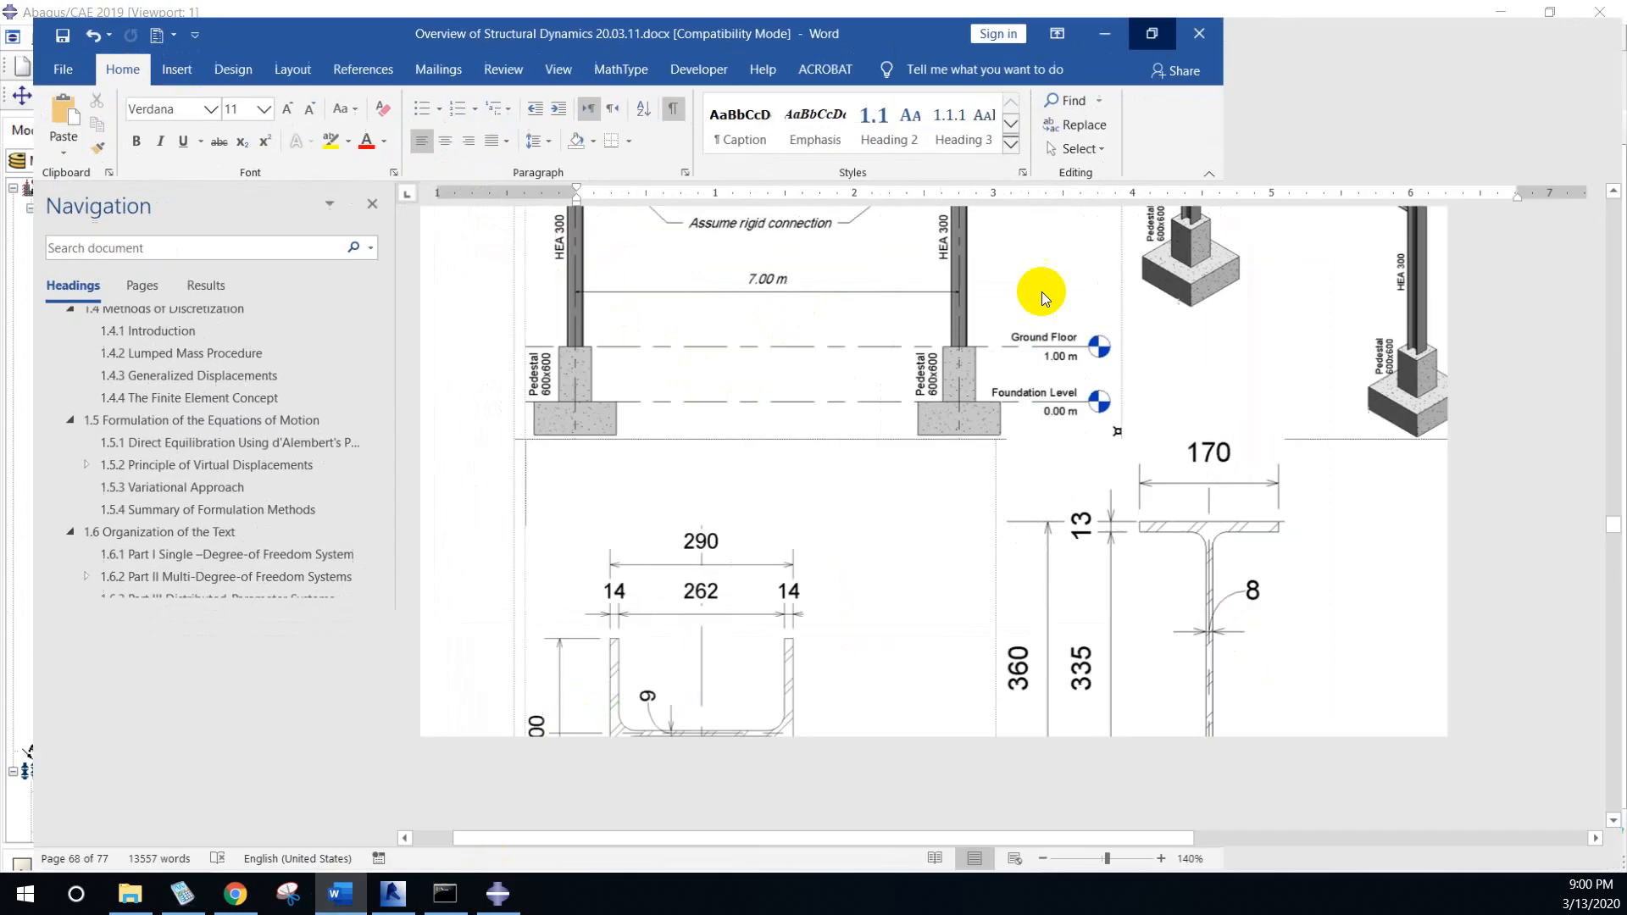
{"action": "scroll", "coordinate": [916, 474], "scroll_direction": "up", "scroll_amount": 3}
{"action": "scroll", "coordinate": [916, 474], "scroll_direction": "down", "scroll_amount": 8}
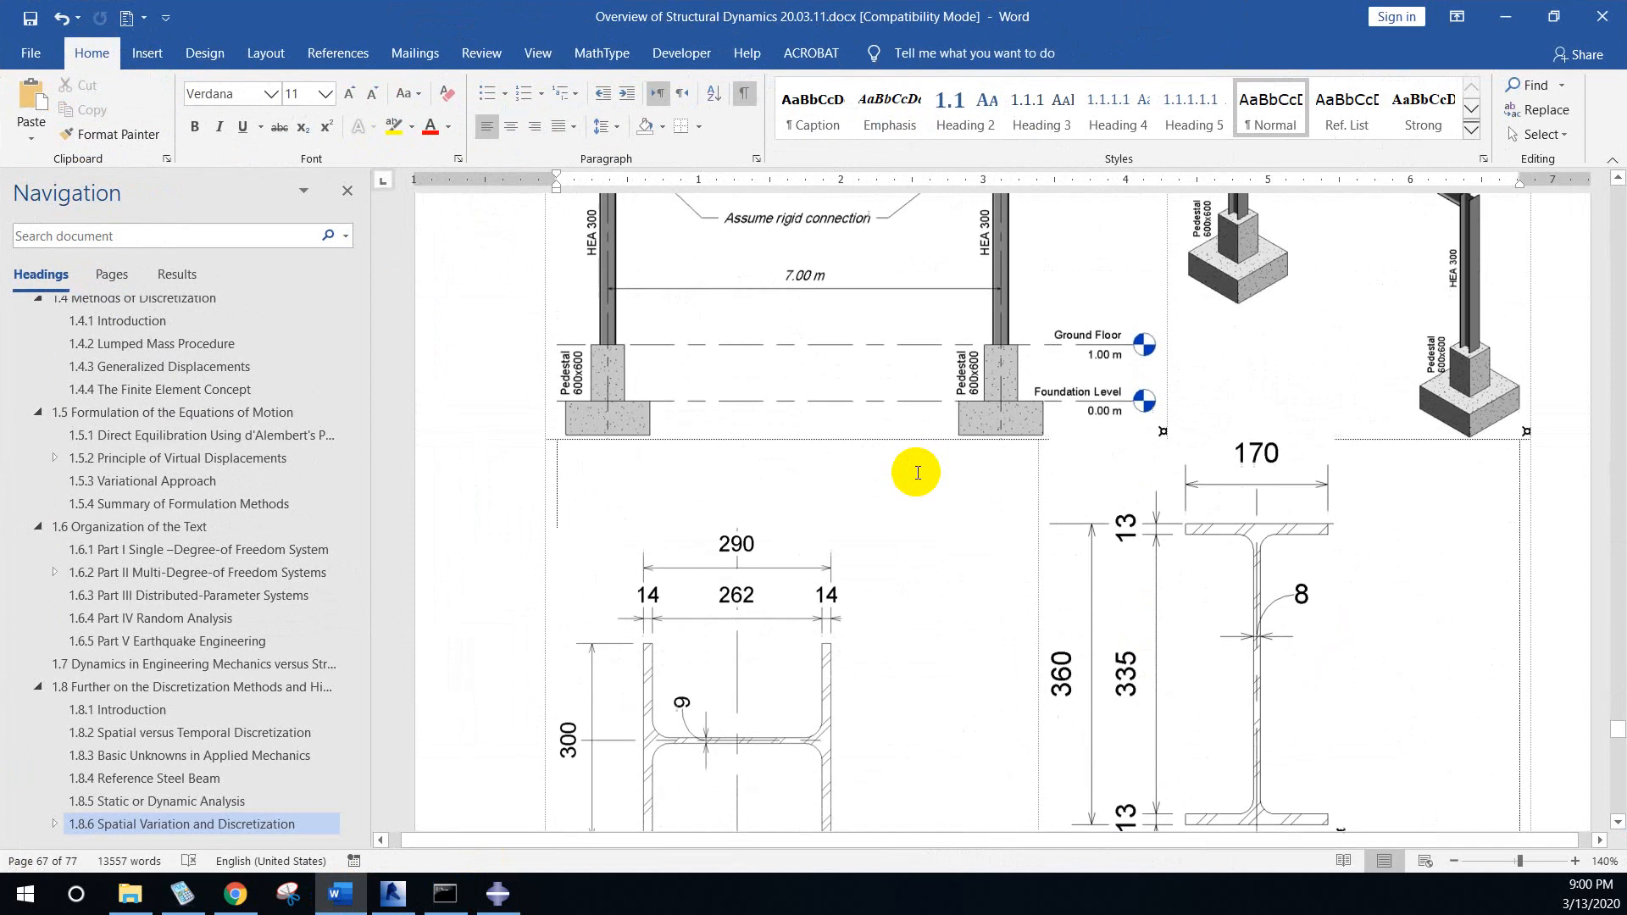
{"action": "scroll", "coordinate": [916, 475], "scroll_direction": "down", "scroll_amount": 20}
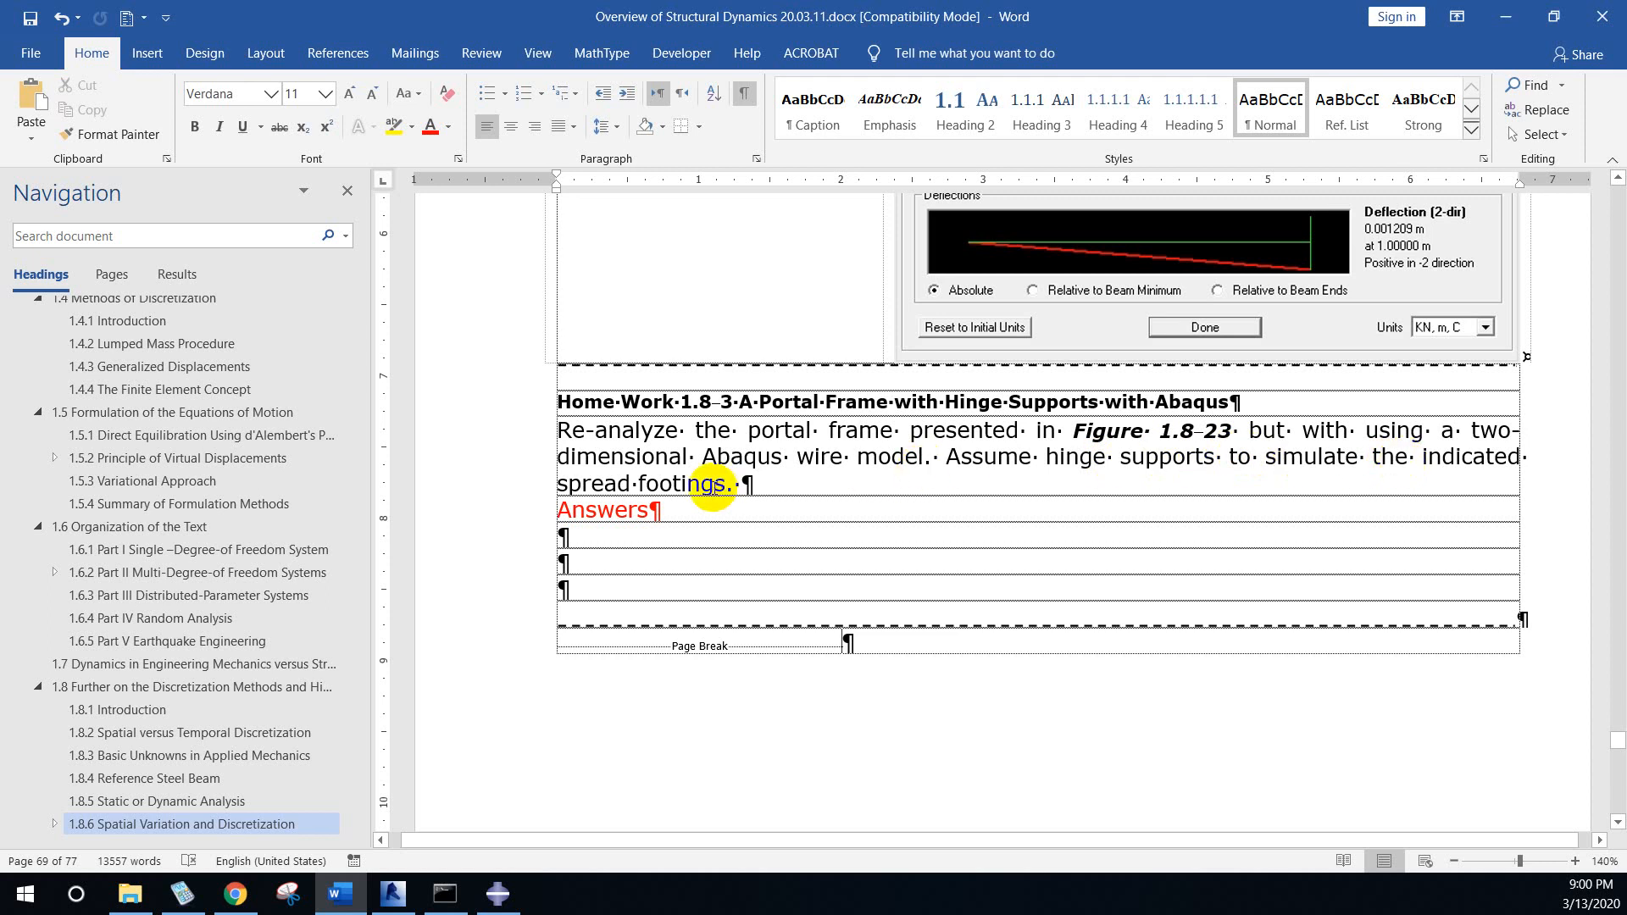
- Examine the pedestals and spread footings in Revit's First 3D View, and return to Abaqus/CAE
{"action": "left_click", "coordinate": [392, 893]}
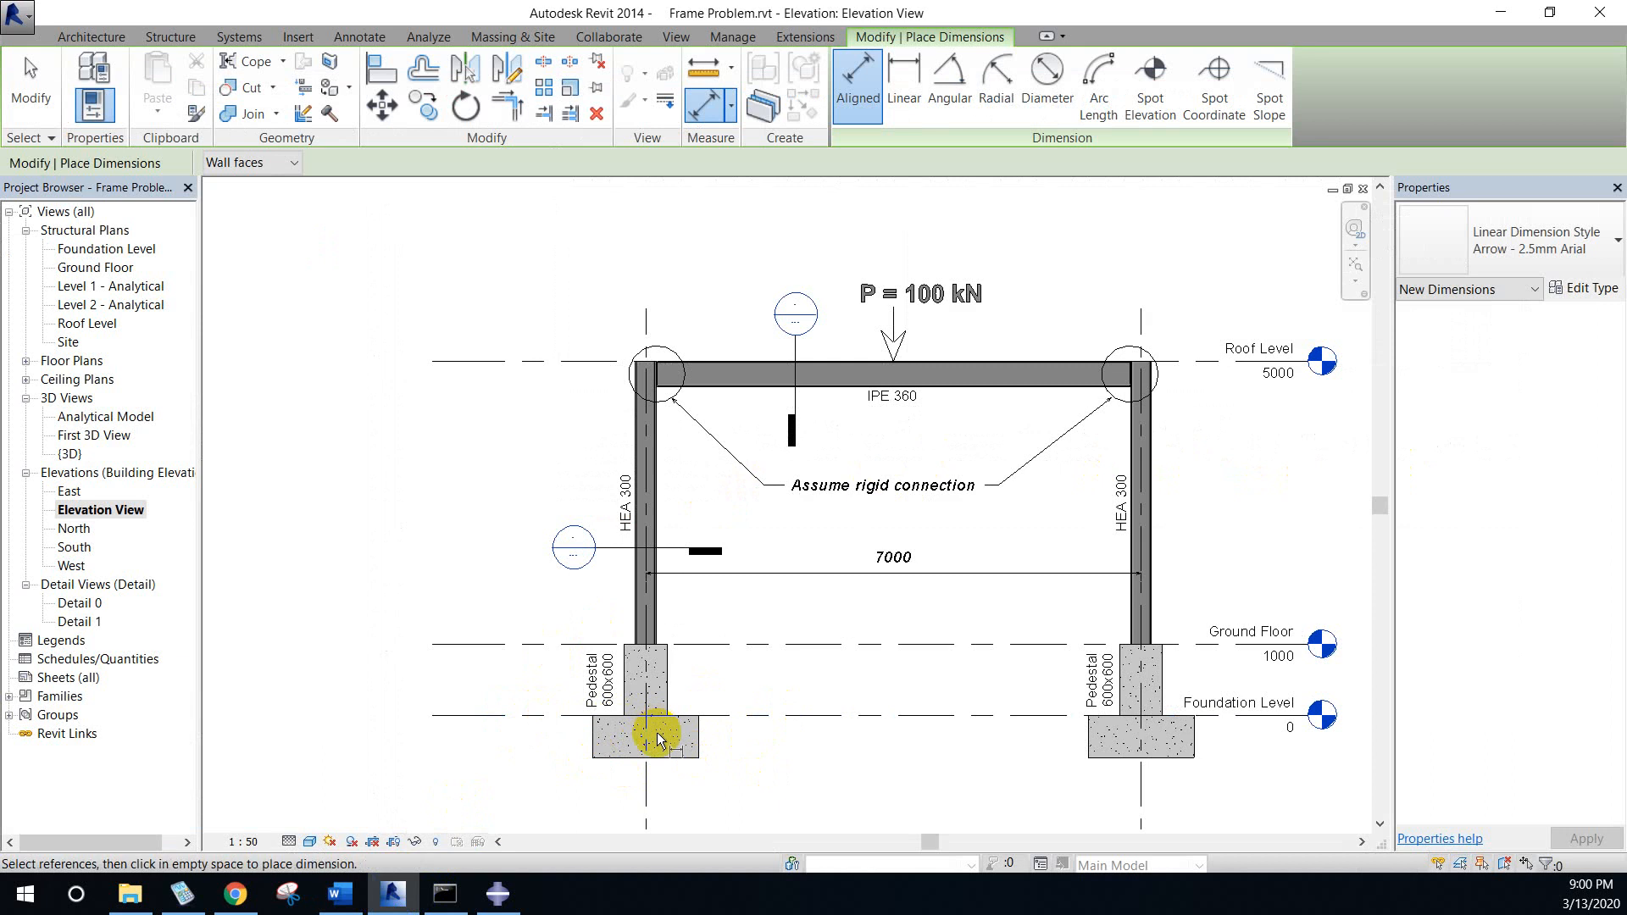
{"action": "double_click", "coordinate": [95, 435]}
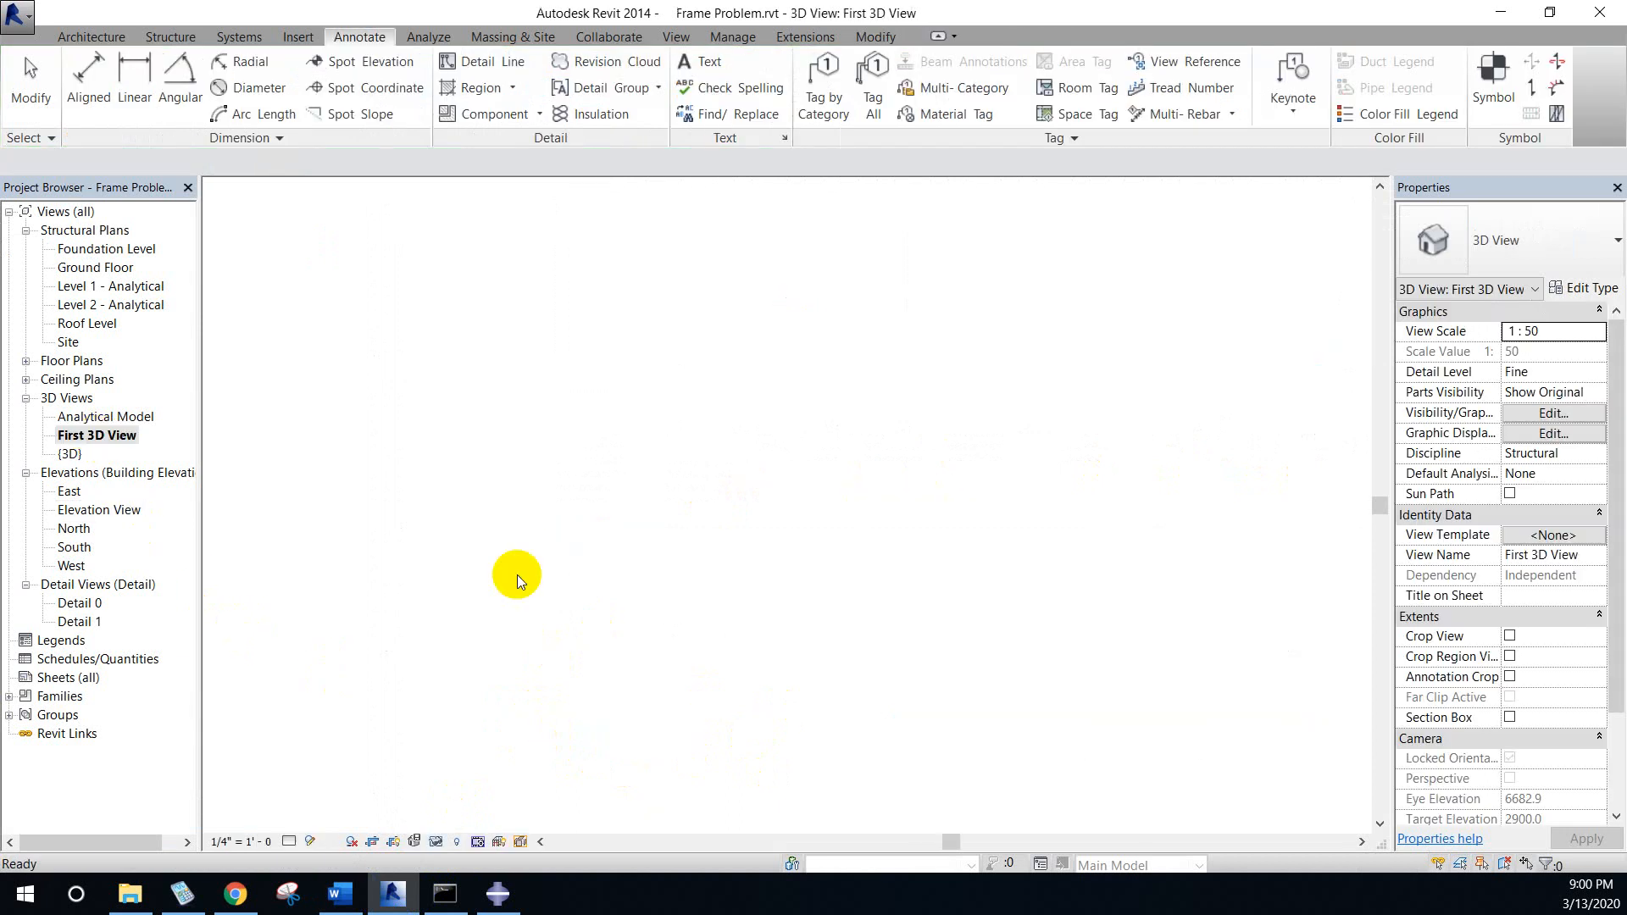
{"action": "scroll", "coordinate": [1030, 785], "scroll_direction": "up", "scroll_amount": 4}
{"action": "scroll", "coordinate": [1073, 754], "scroll_direction": "down", "scroll_amount": 2}
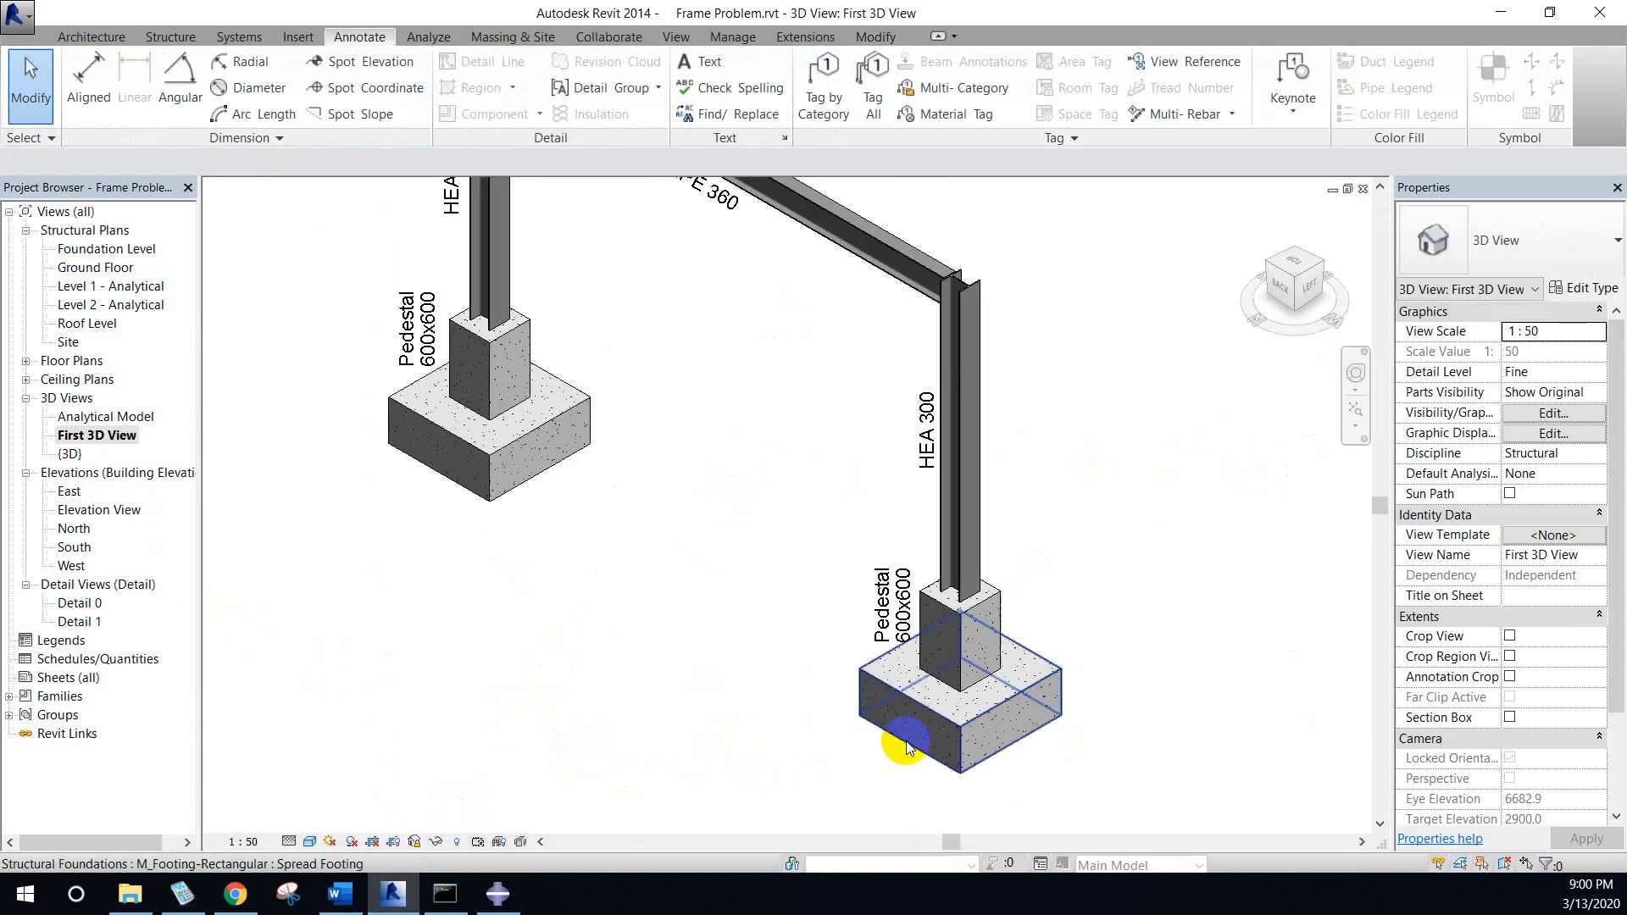
{"action": "middle_click_drag", "start_coordinate": [556, 538], "coordinate": [543, 607]}
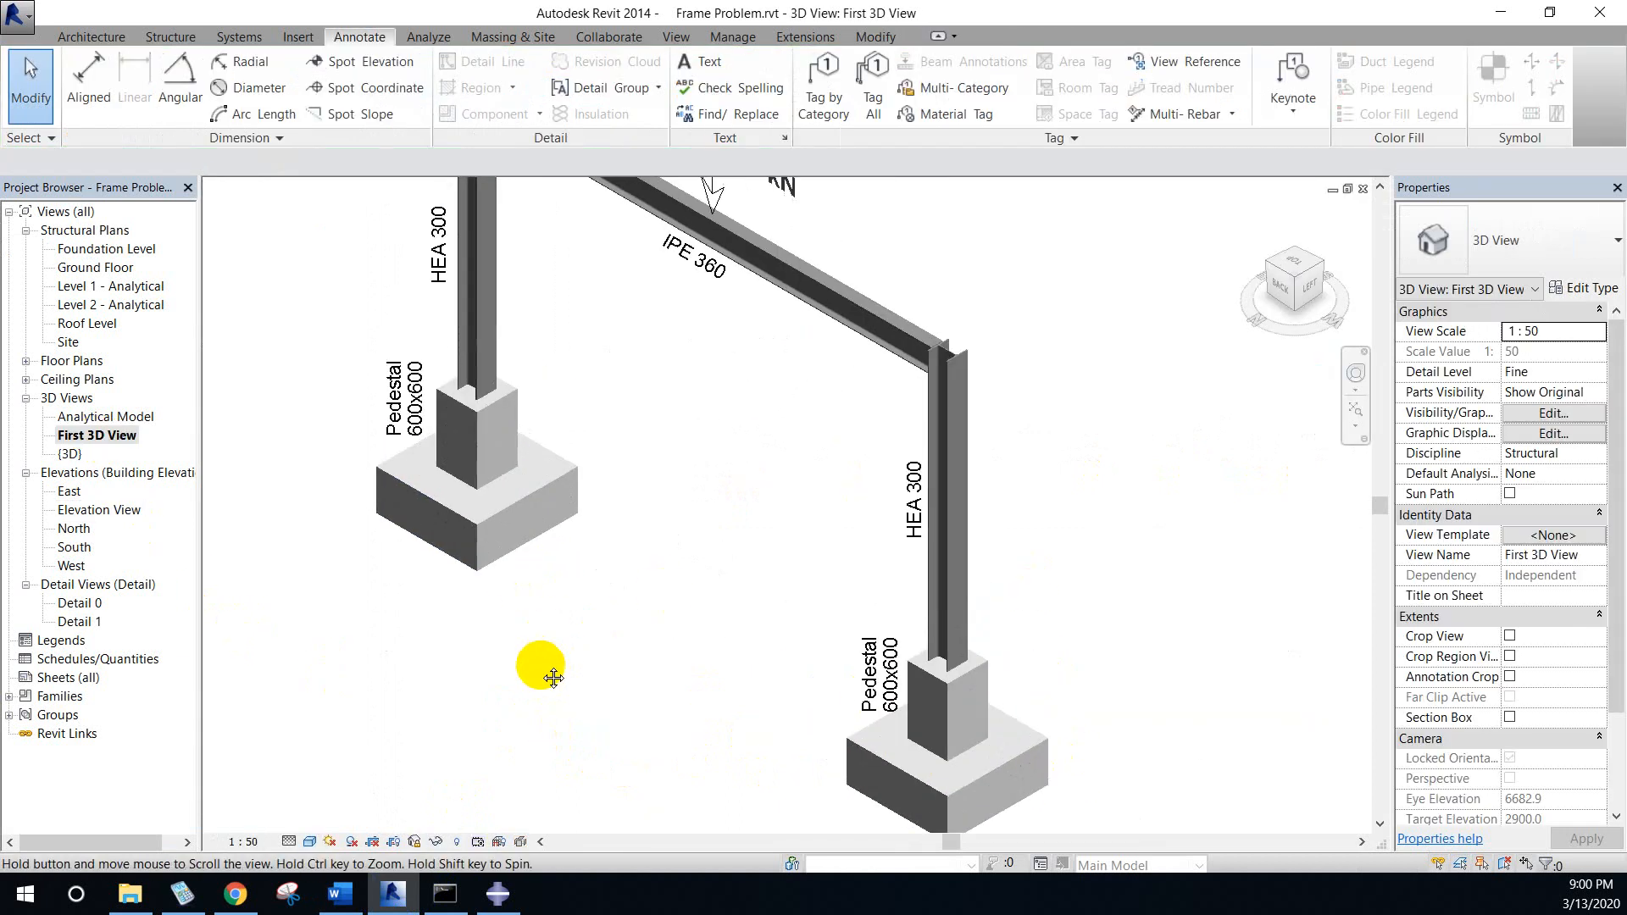
{"action": "mouse_move", "coordinate": [583, 688]}
{"action": "middle_mouse_down"}
{"action": "mouse_move", "coordinate": [570, 607]}
{"action": "mouse_move", "coordinate": [552, 690]}
{"action": "mouse_move", "coordinate": [561, 670]}
{"action": "middle_mouse_up"}
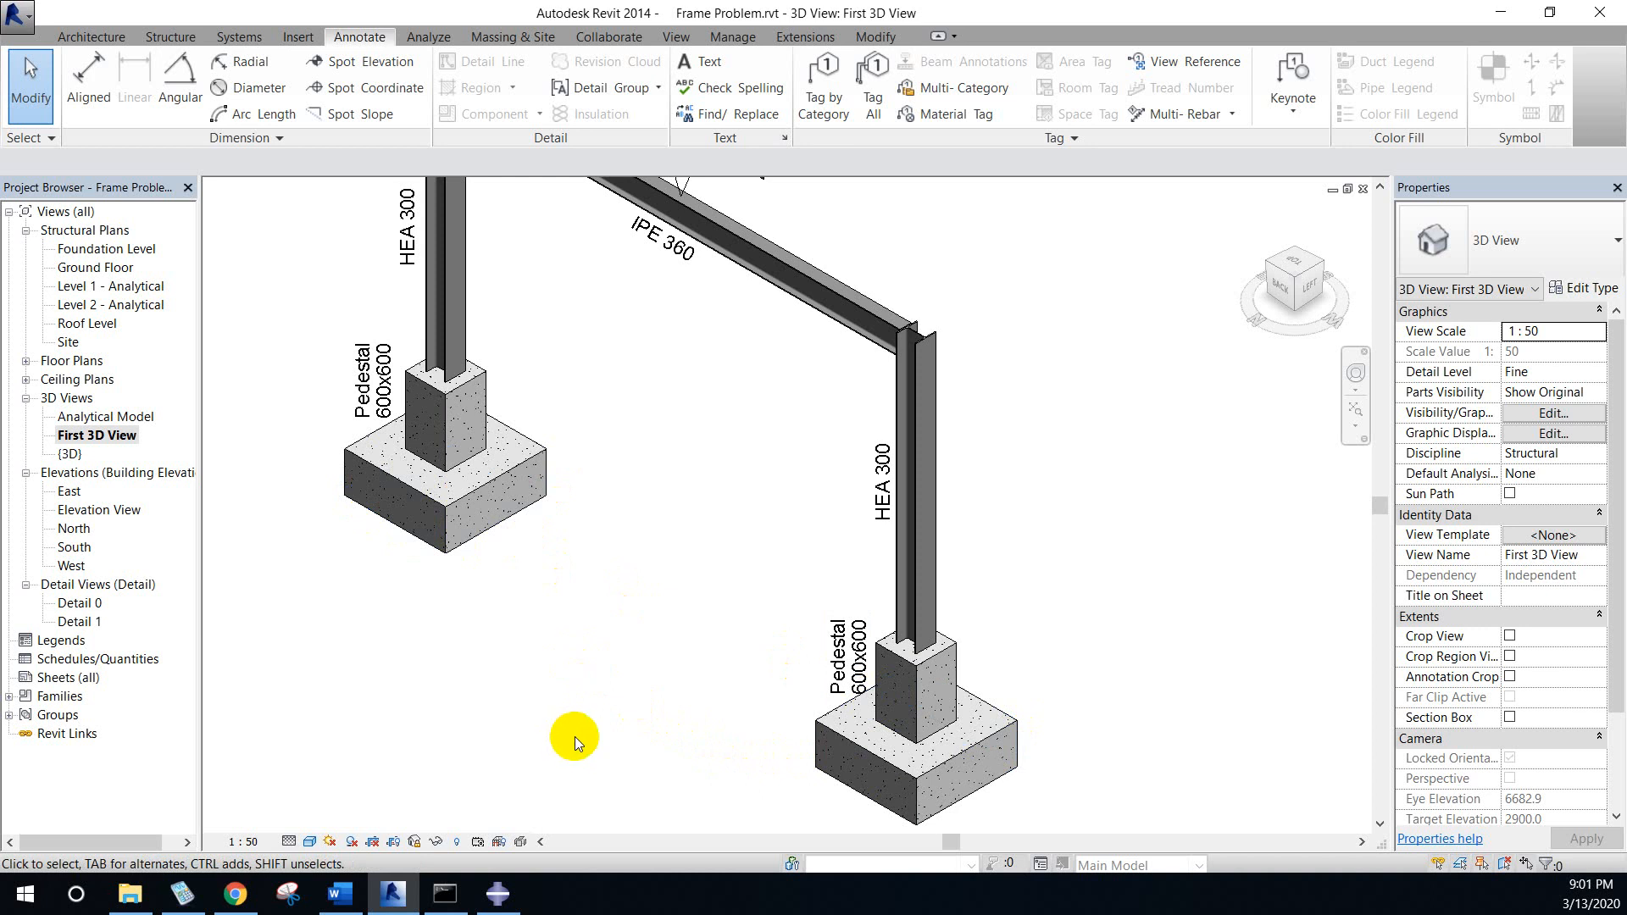
{"action": "left_click", "coordinate": [499, 889]}
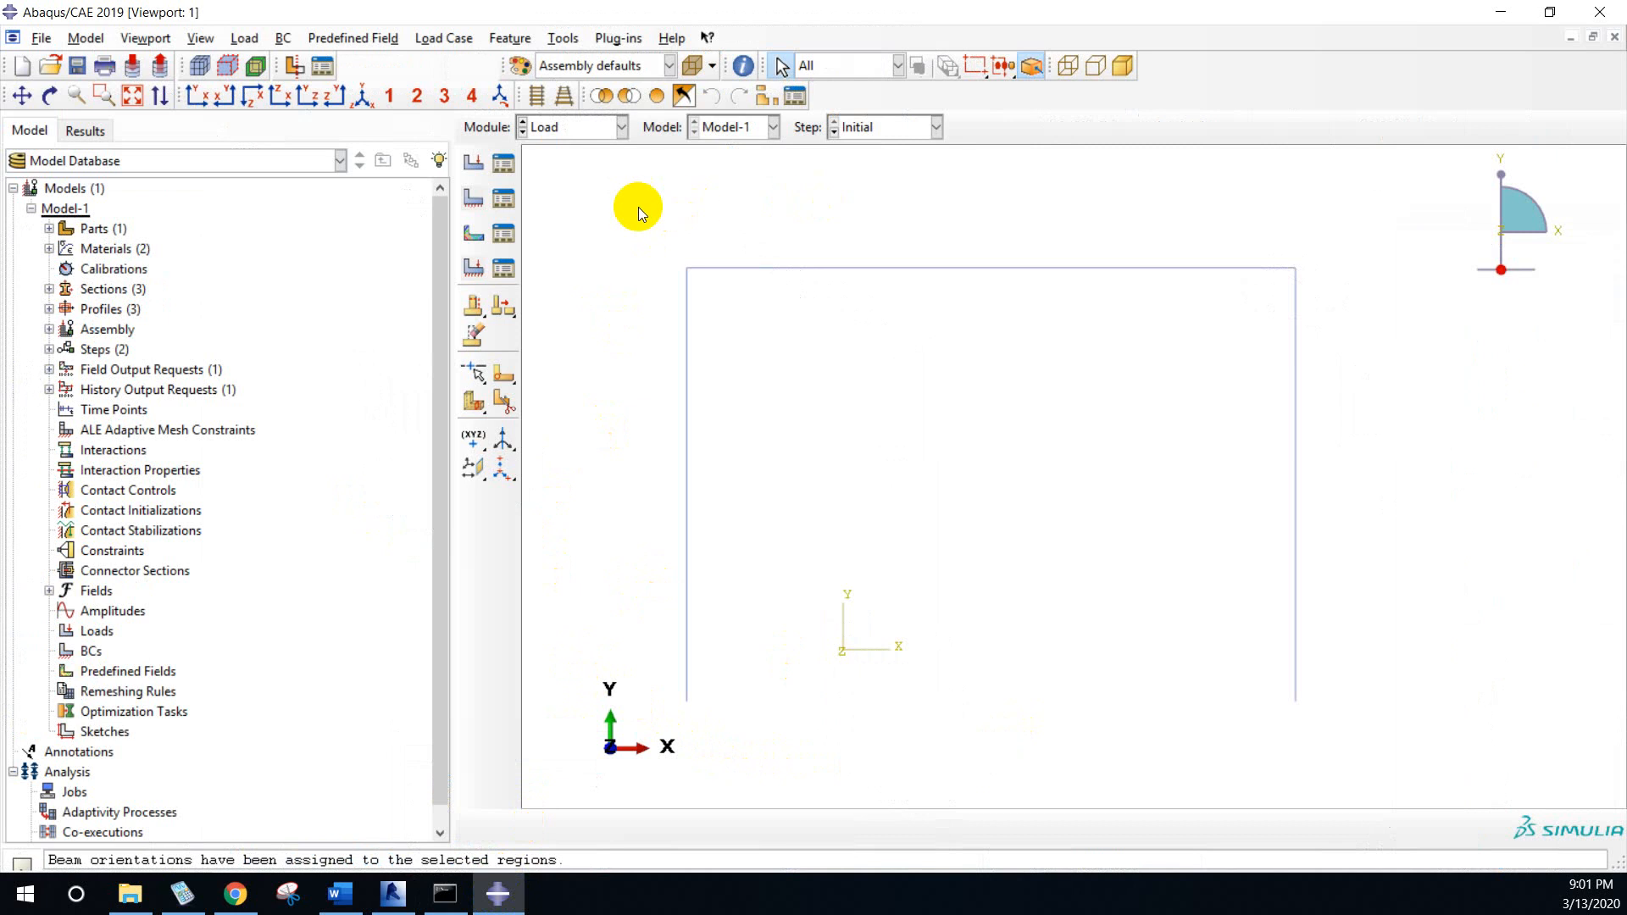
- Create a Displacement/Rotation boundary condition named Hinges in the Initial step, applied to both column base points
{"action": "left_click", "coordinate": [474, 202]}
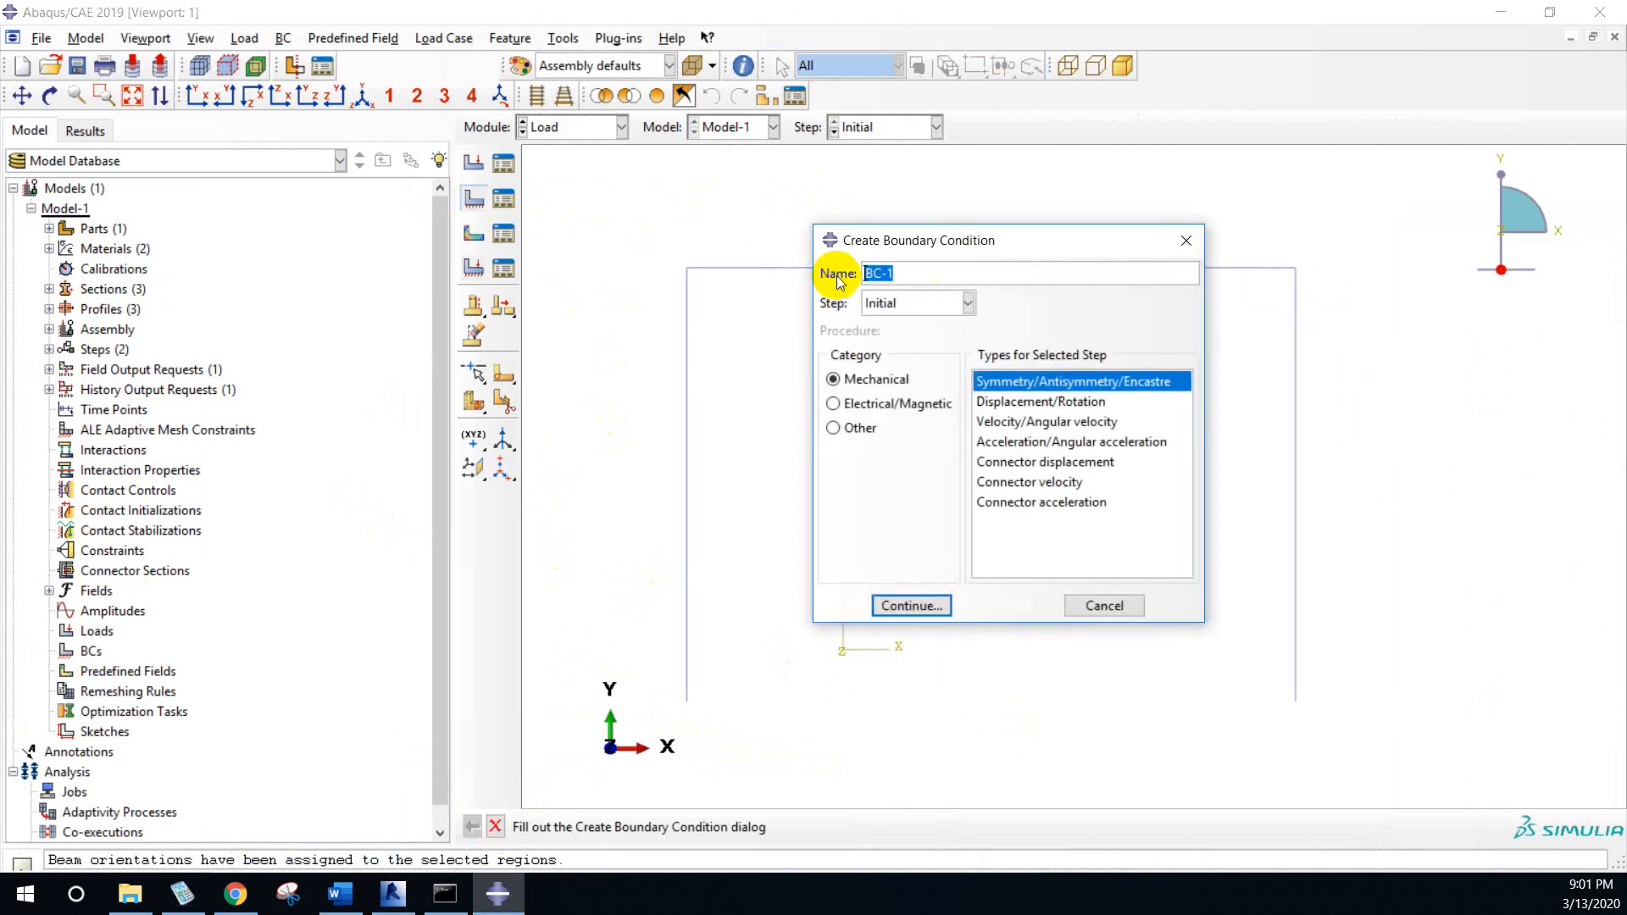
{"action": "type", "text": "Hinges"}
{"action": "left_click", "coordinate": [992, 402]}
{"action": "left_click", "coordinate": [911, 605]}
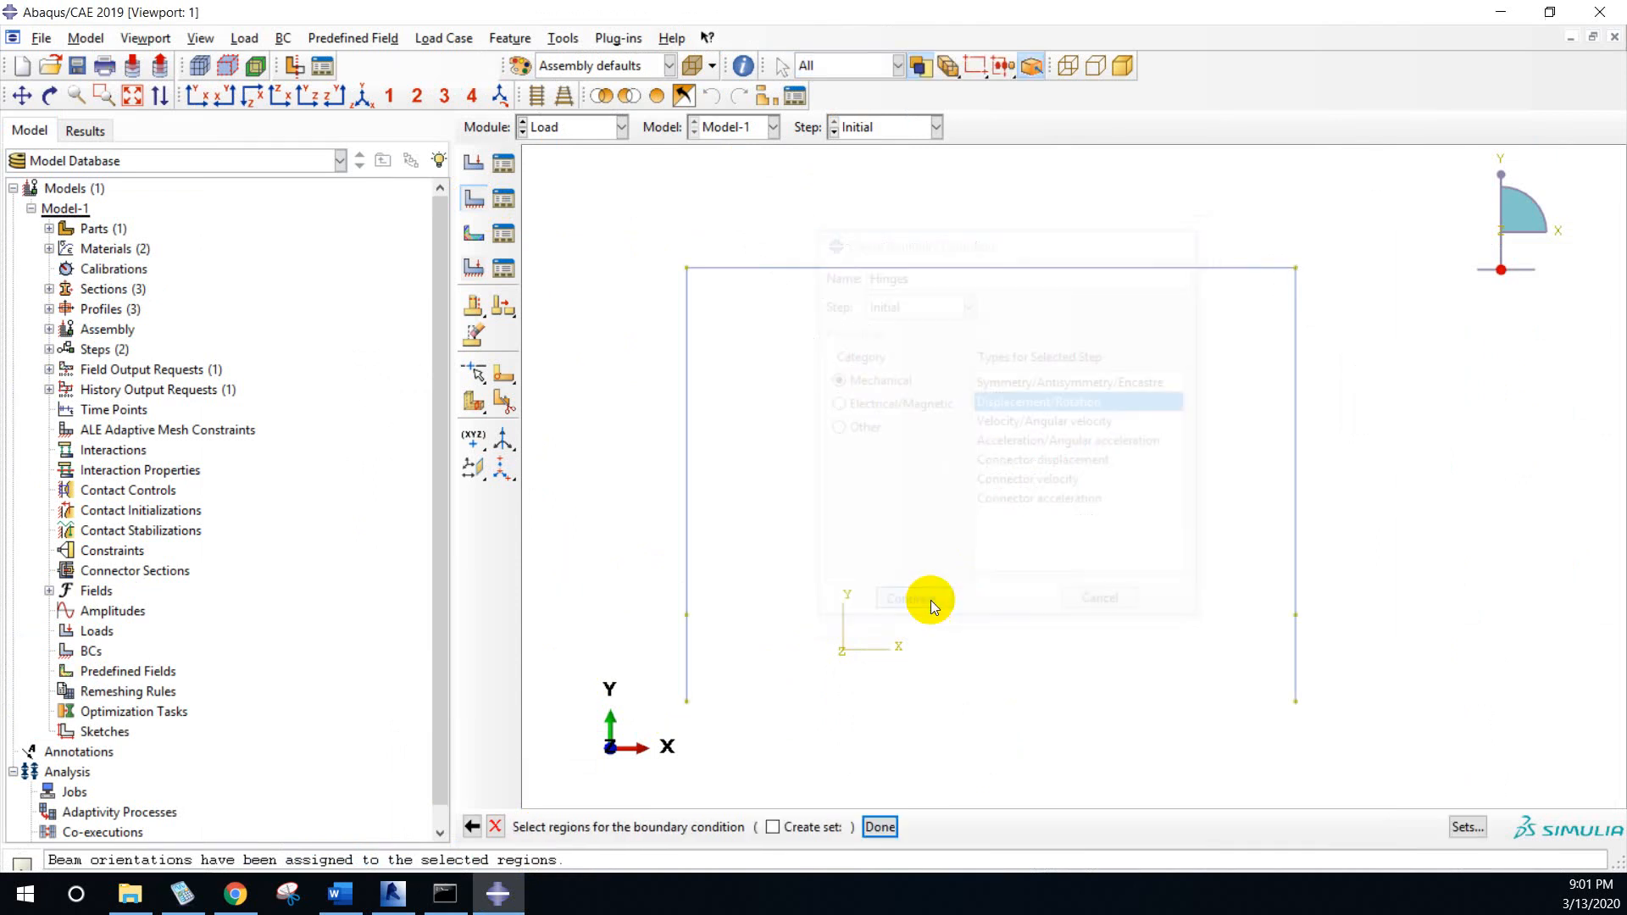
{"action": "left_click", "coordinate": [687, 704]}
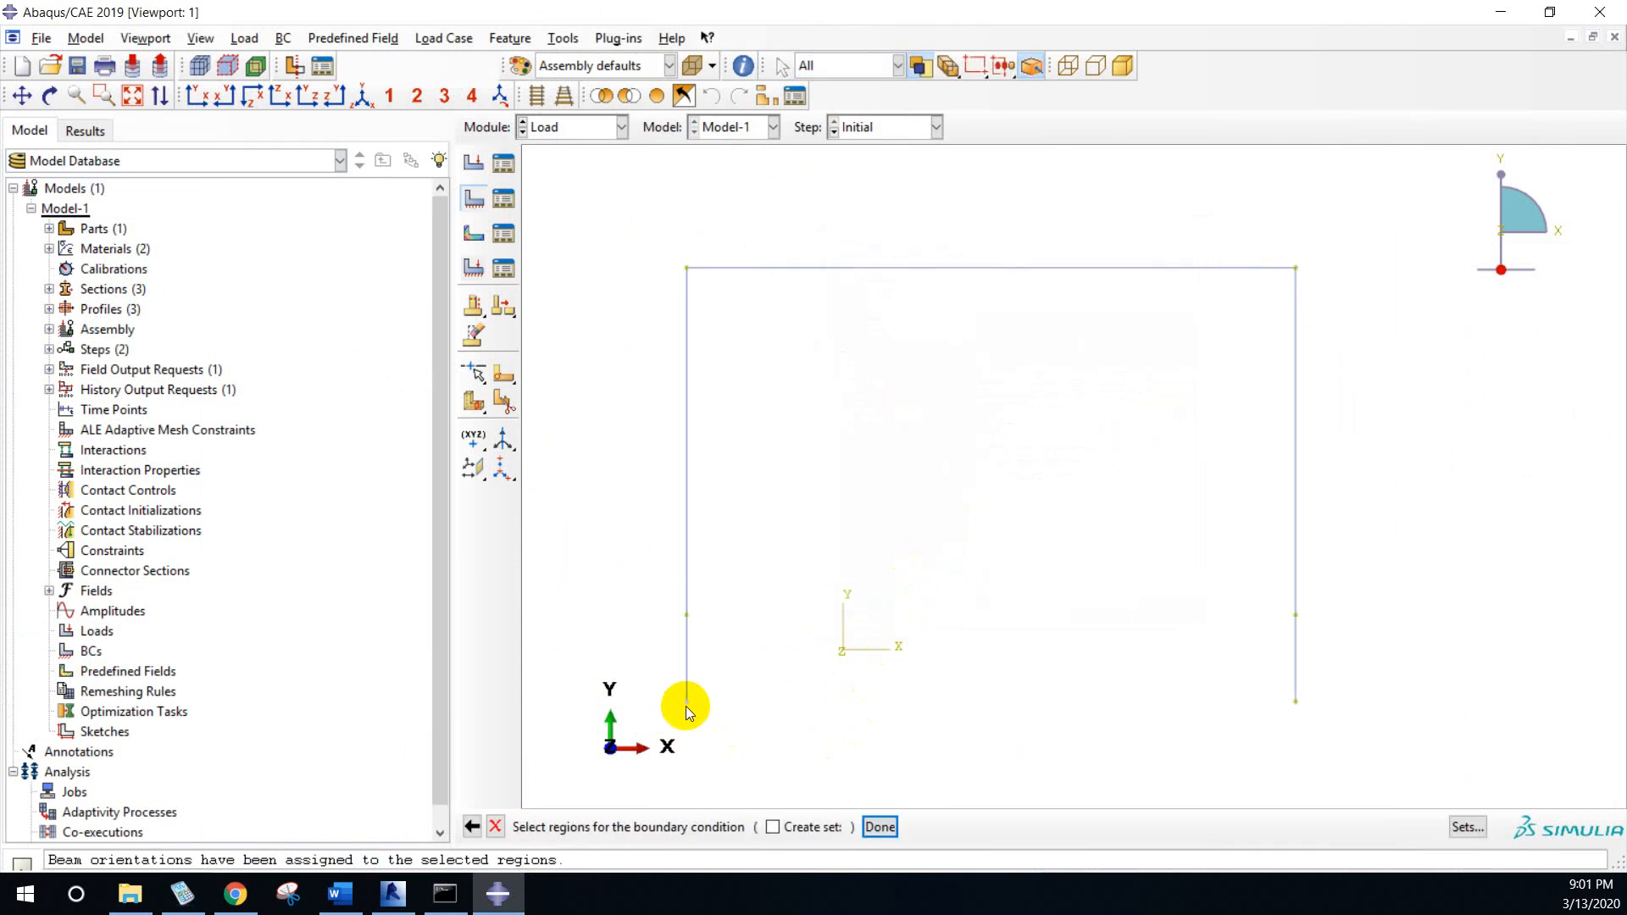
{"action": "left_click", "coordinate": [1295, 705], "text": "shift"}
{"action": "left_click", "coordinate": [888, 830]}
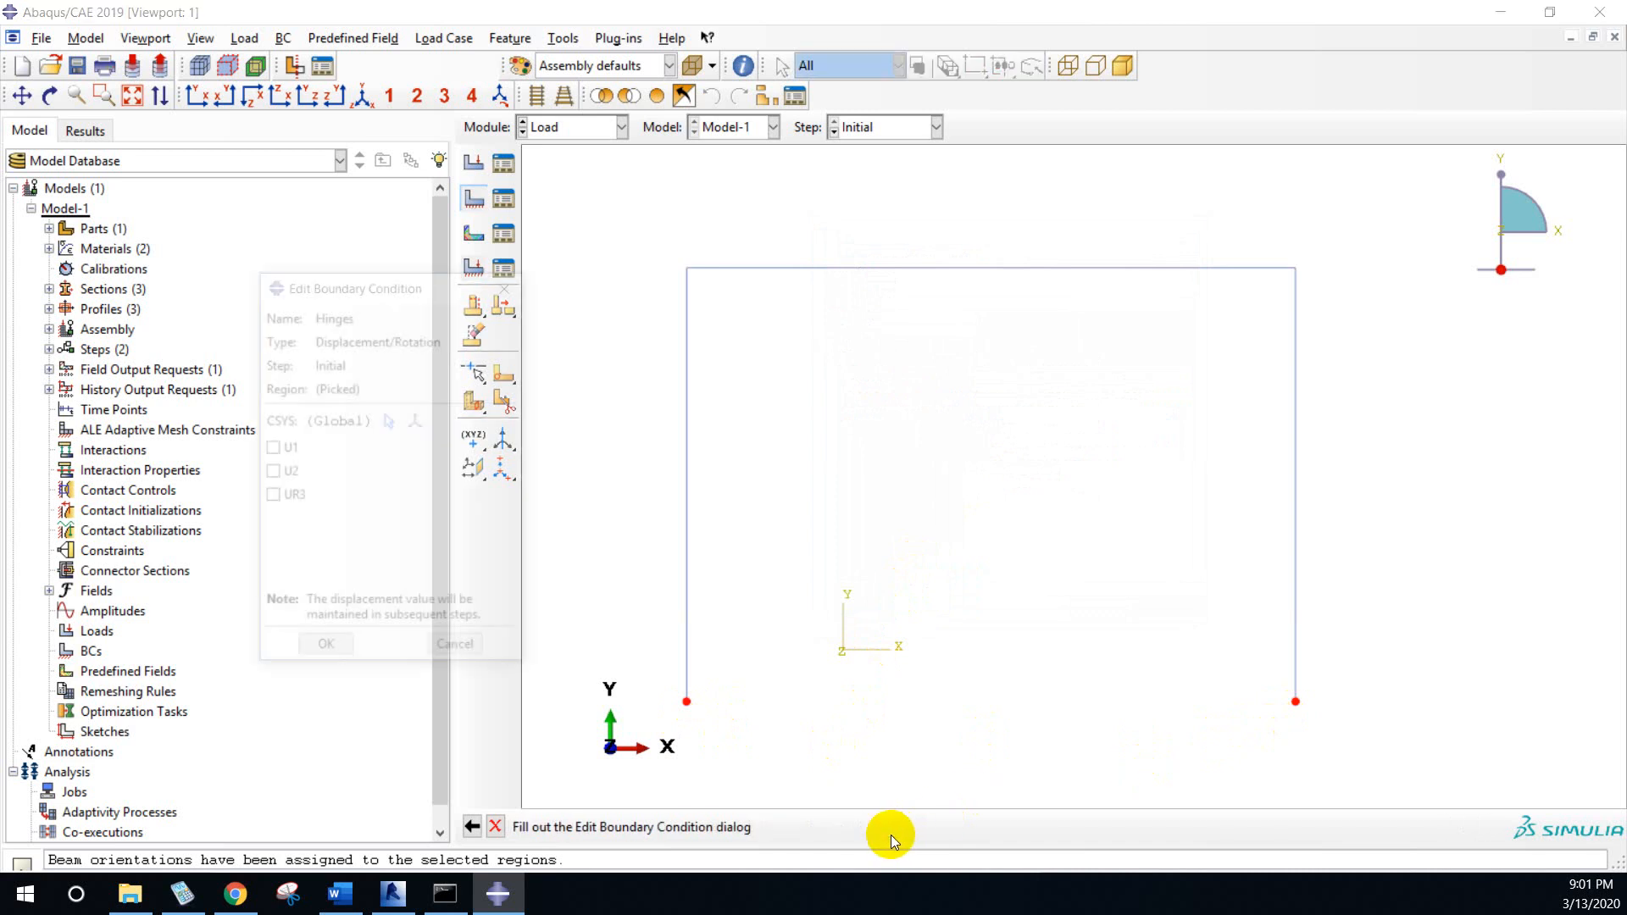
- Restrain U1 and U2 for the Hinges supports, leave UR3 free, and accept the boundary condition
{"action": "left_click", "coordinate": [271, 449]}
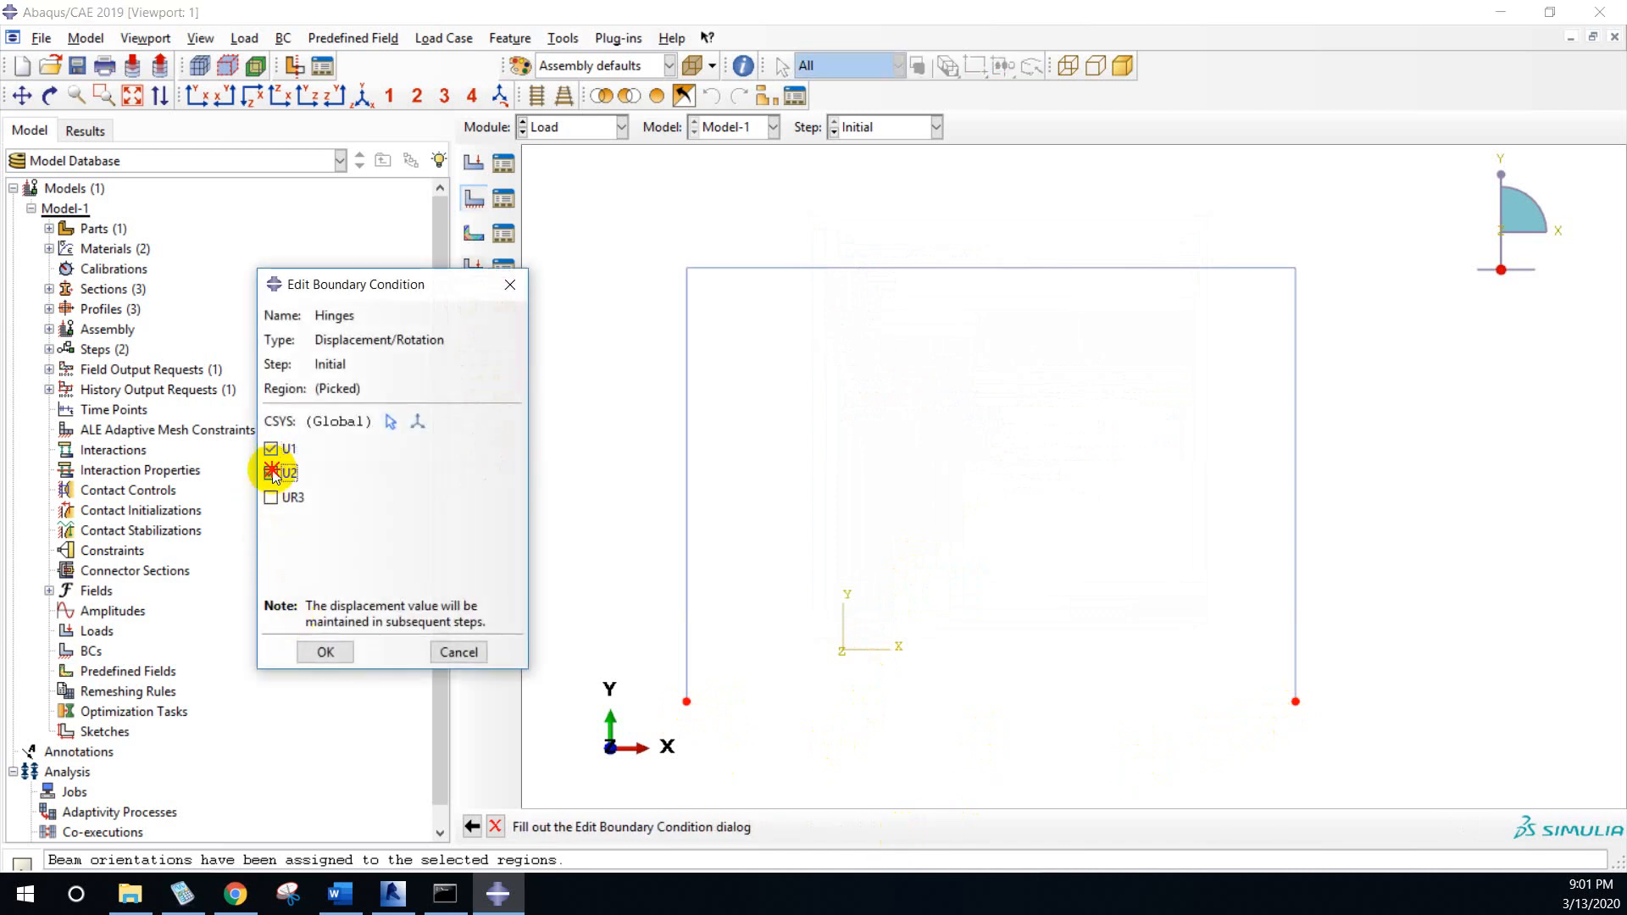
{"action": "left_click", "coordinate": [287, 475]}
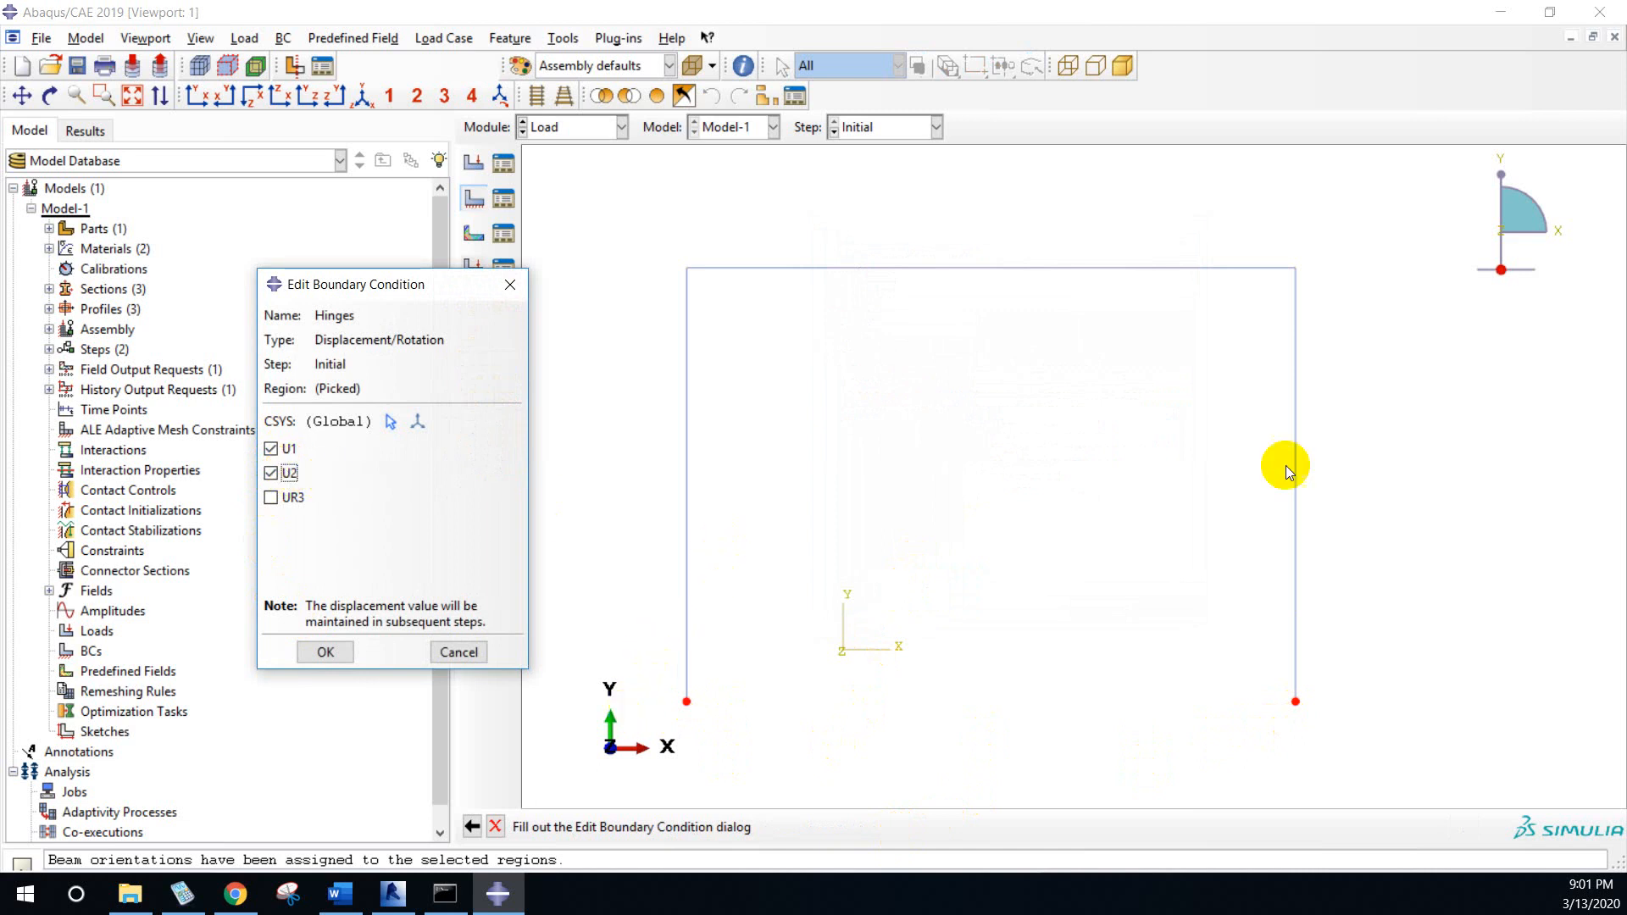
{"action": "left_click", "coordinate": [363, 97]}
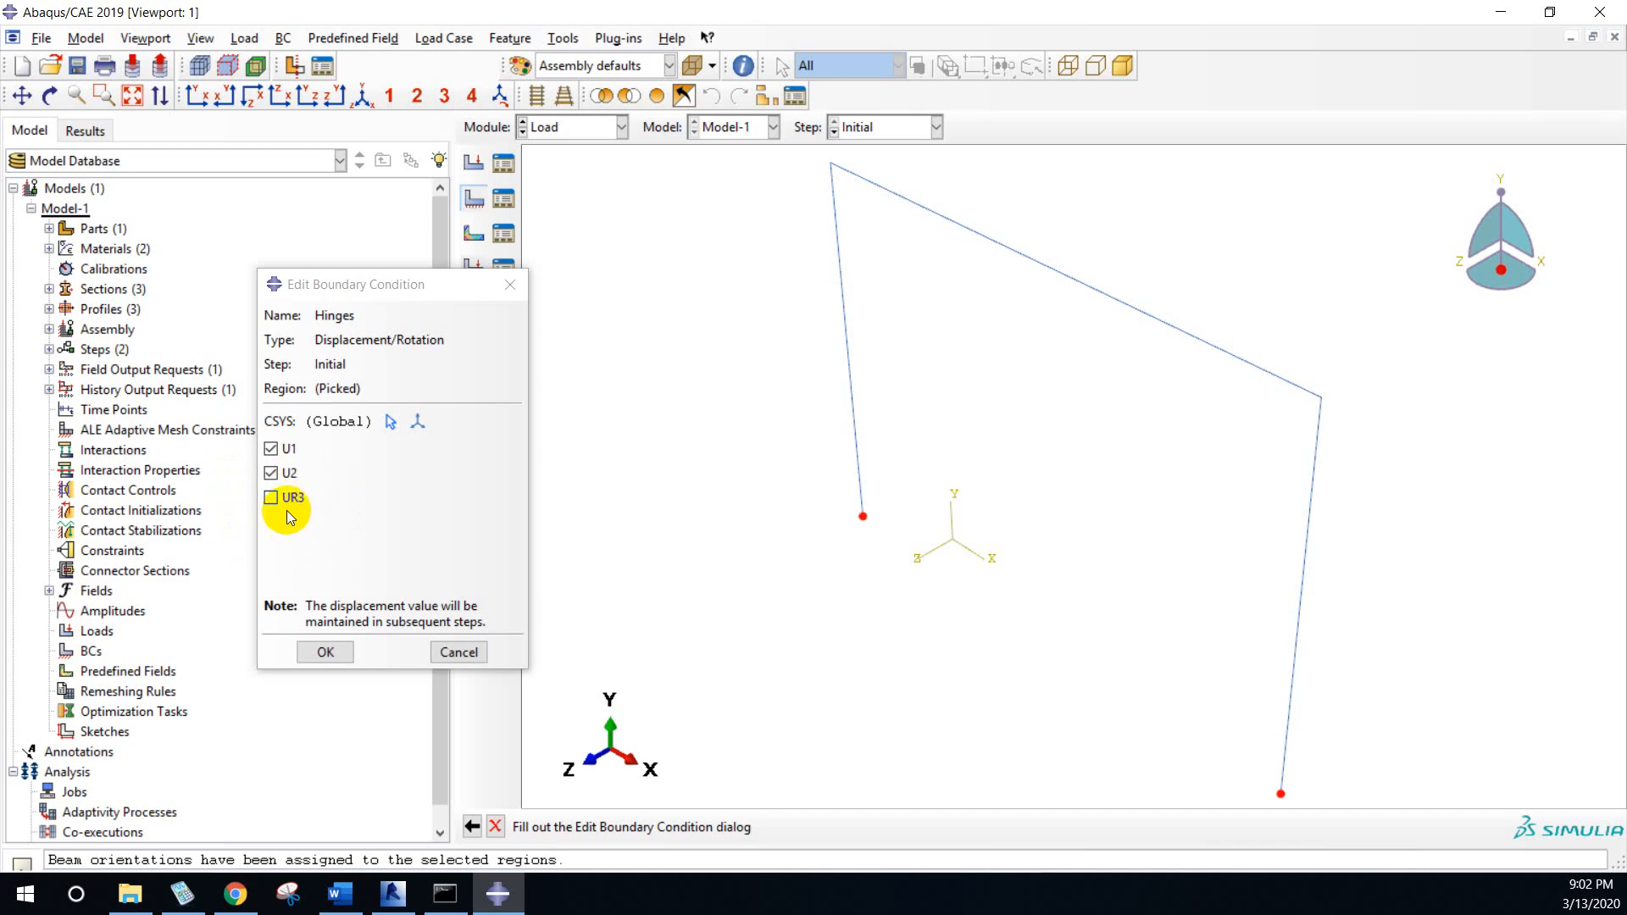
{"action": "left_click", "coordinate": [326, 650]}
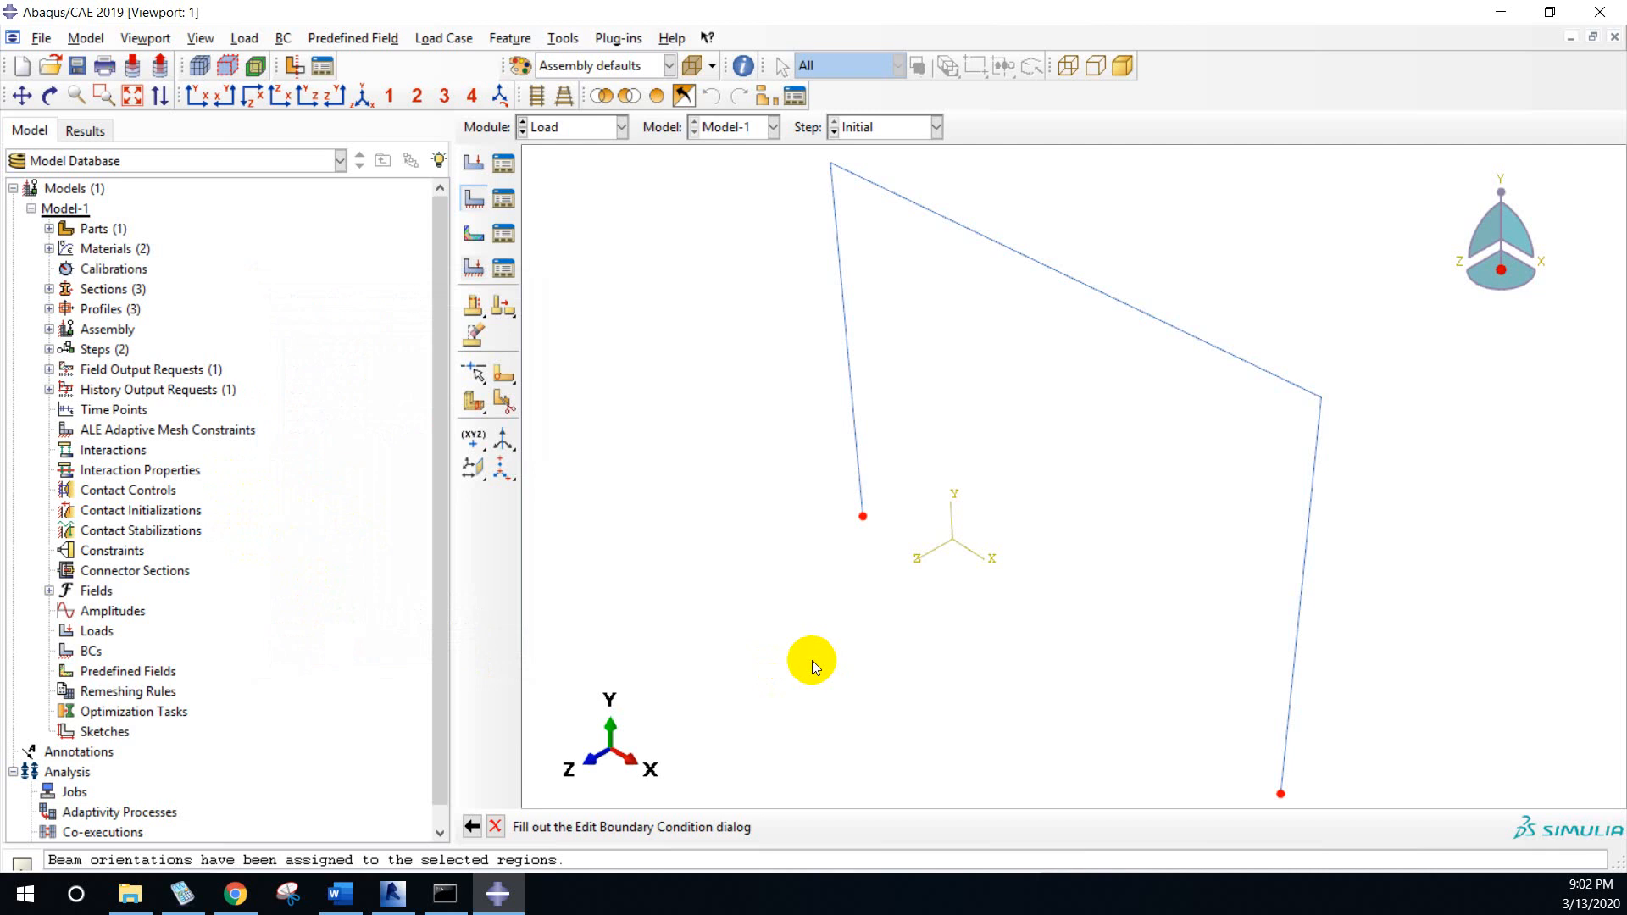
{"action": "scroll", "coordinate": [696, 580], "scroll_direction": "down", "scroll_amount": 3}
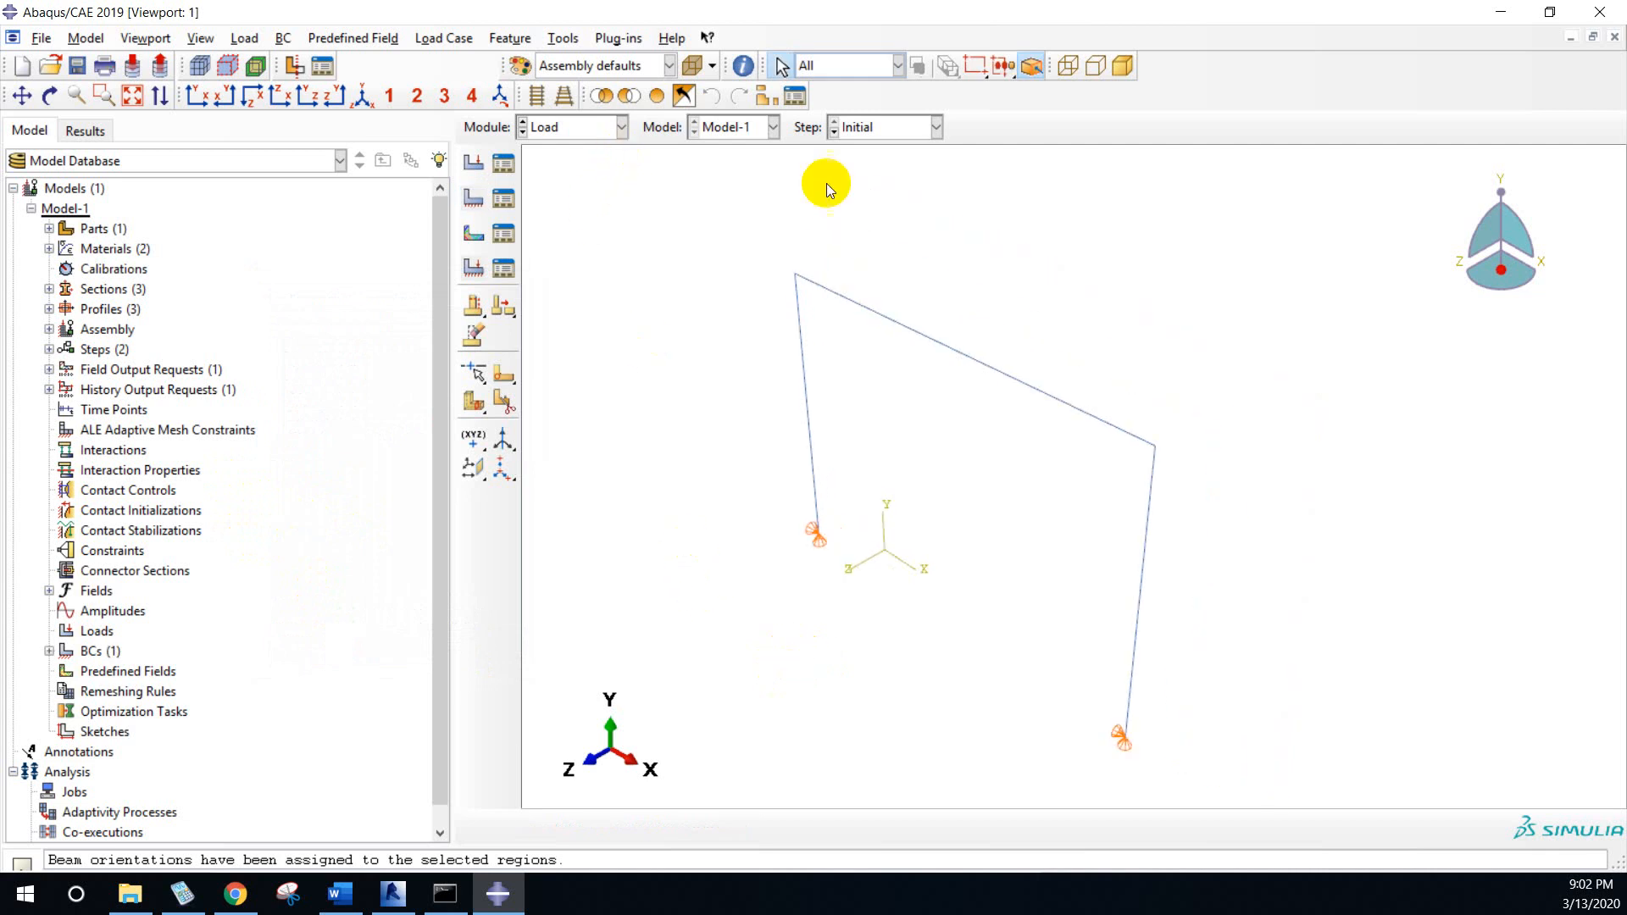
- Make Applied_Load the active step in the Load module
{"action": "left_click", "coordinate": [936, 127]}
{"action": "left_click", "coordinate": [878, 167]}
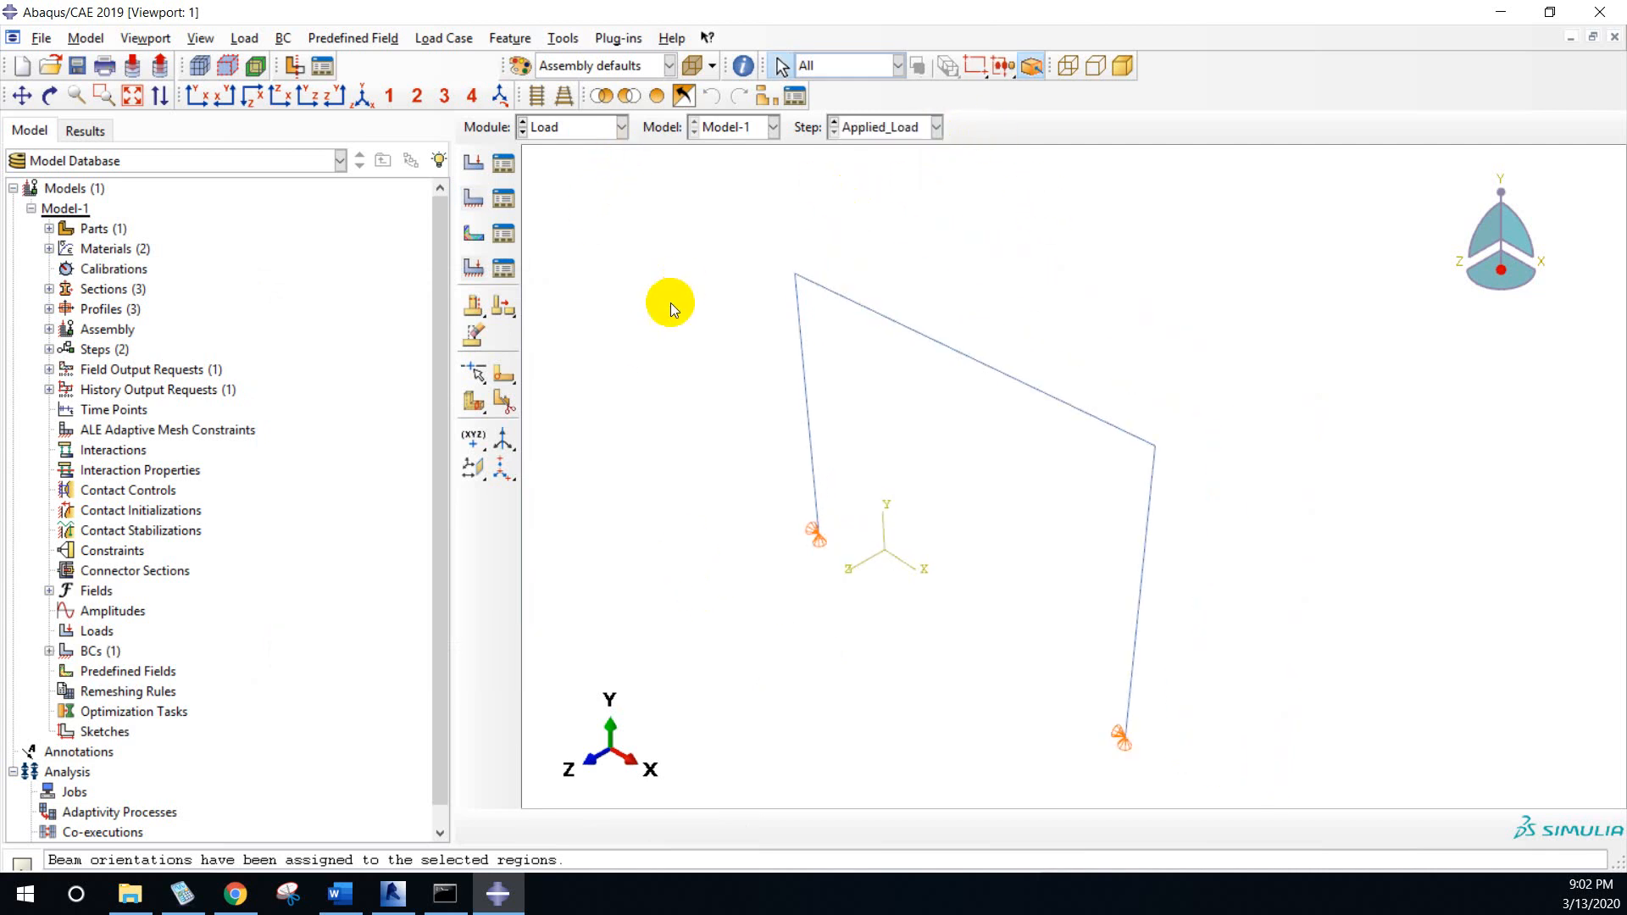
{"action": "scroll", "coordinate": [621, 420], "scroll_direction": "down", "scroll_amount": 2}
{"action": "scroll", "coordinate": [620, 412], "scroll_direction": "up", "scroll_amount": 1}
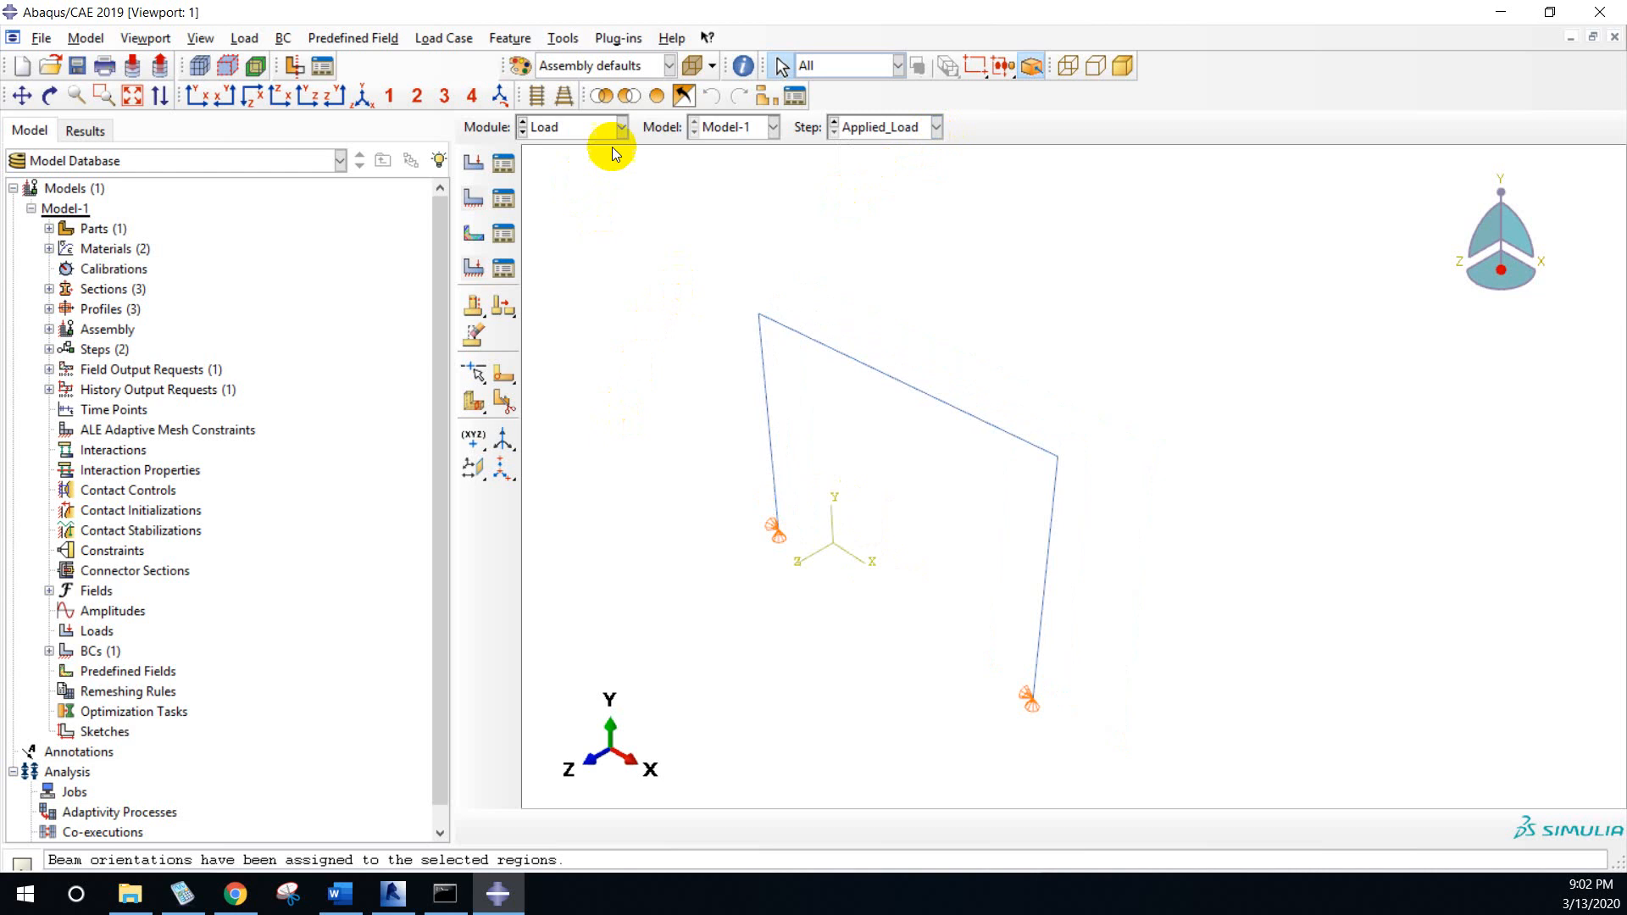
{"action": "left_click", "coordinate": [488, 166]}
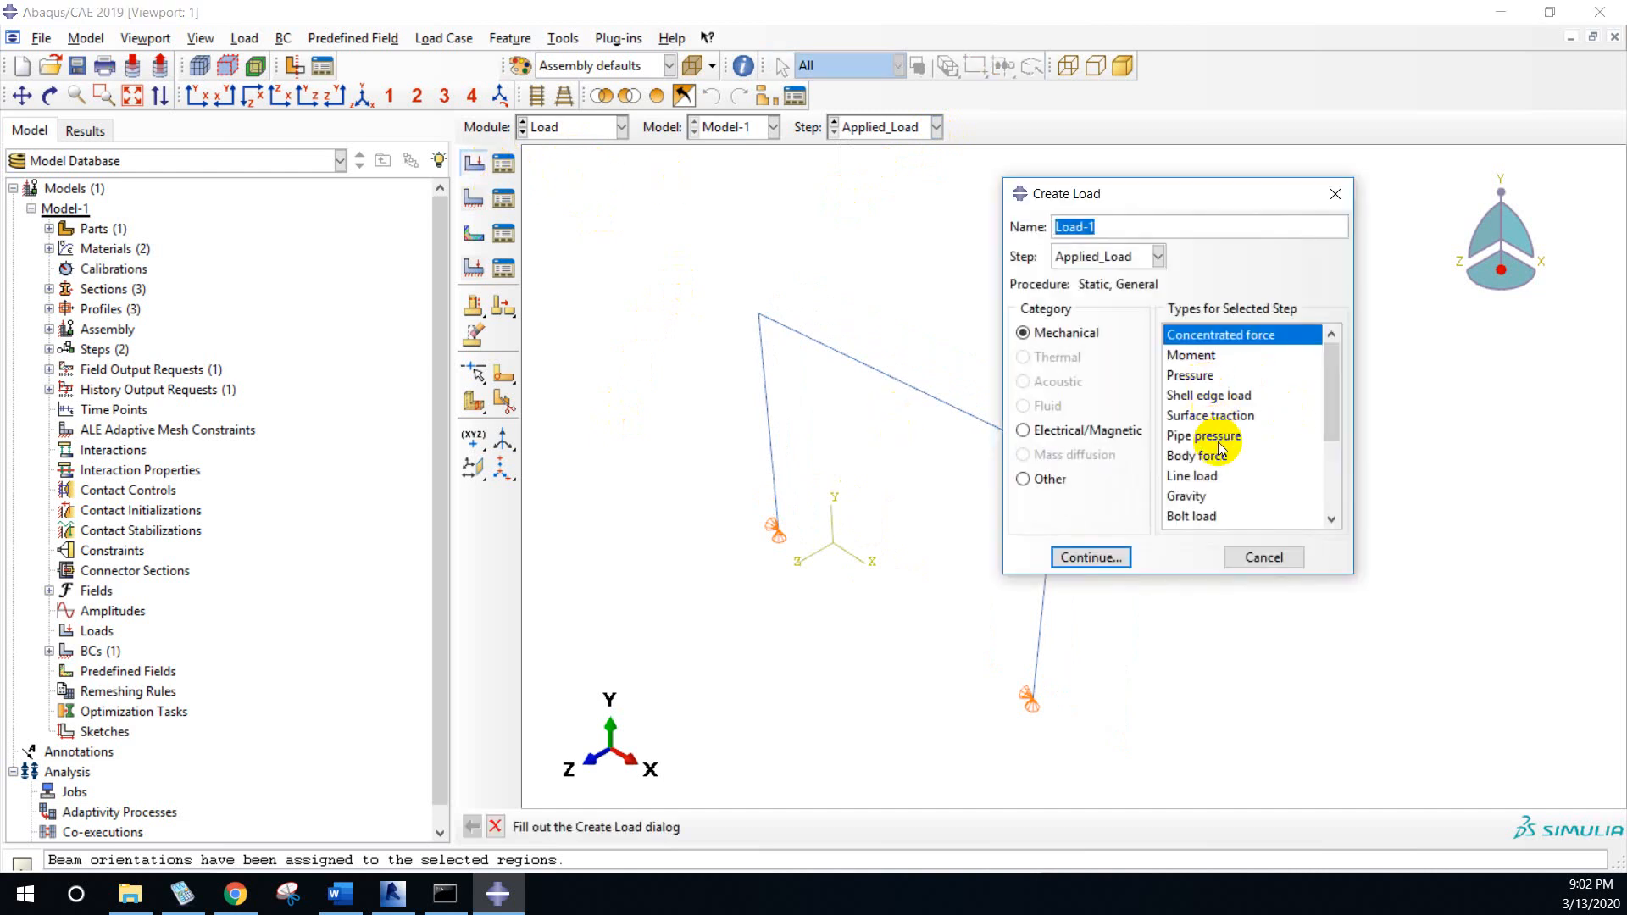
{"action": "scroll", "coordinate": [1217, 467], "scroll_direction": "down", "scroll_amount": 2}
{"action": "scroll", "coordinate": [1217, 466], "scroll_direction": "up", "scroll_amount": 2}
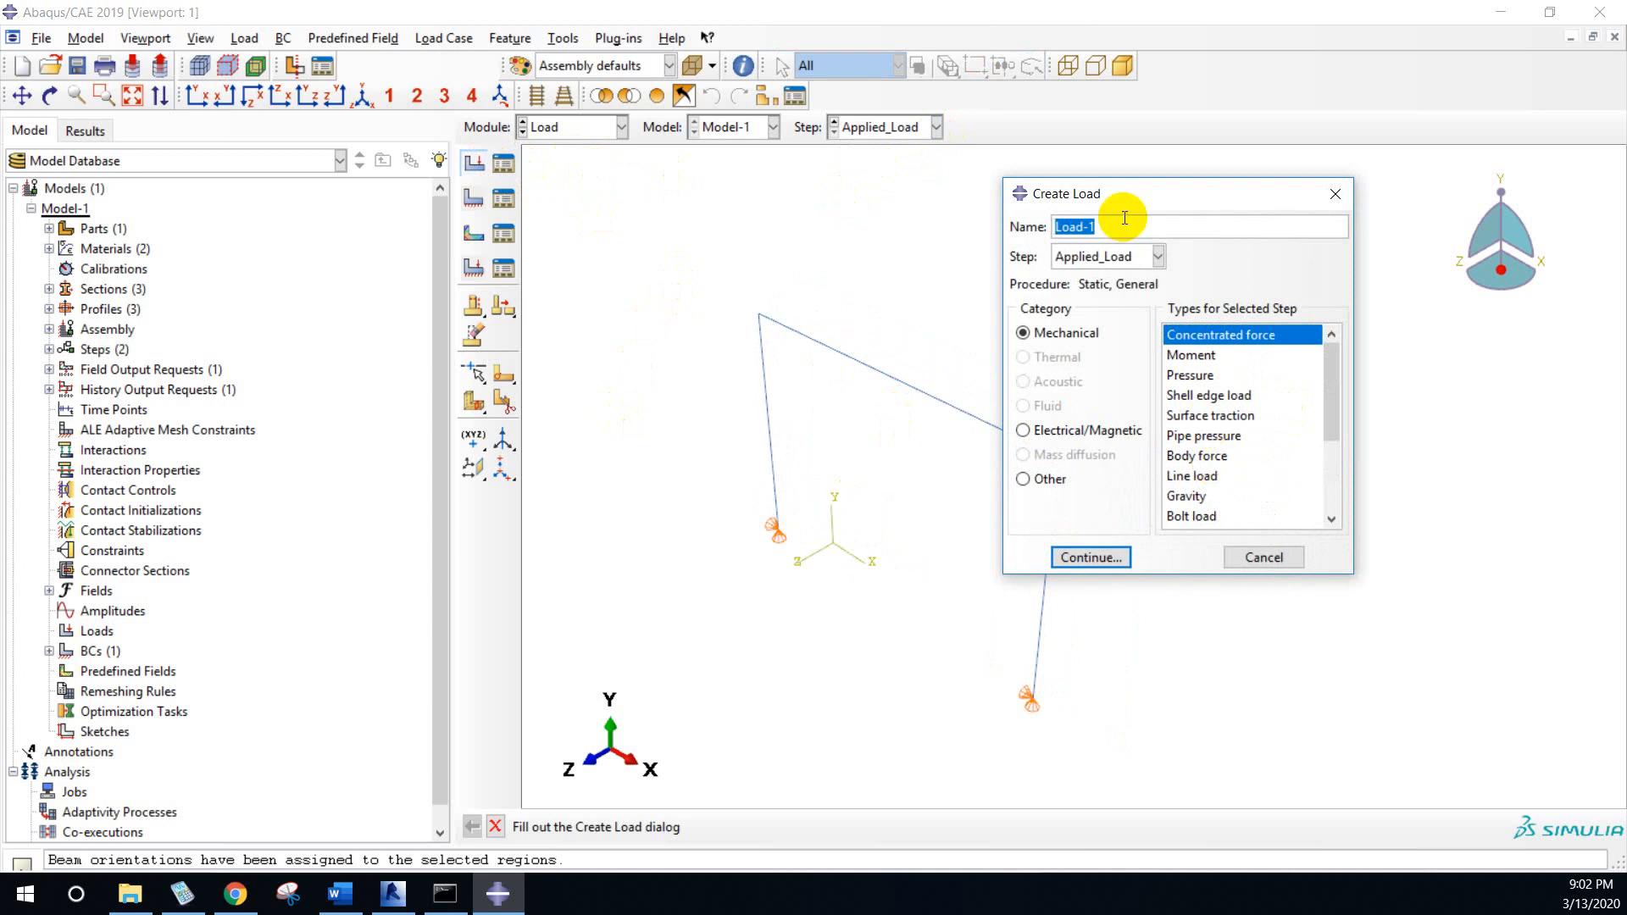
{"action": "type", "text": "Poin"}
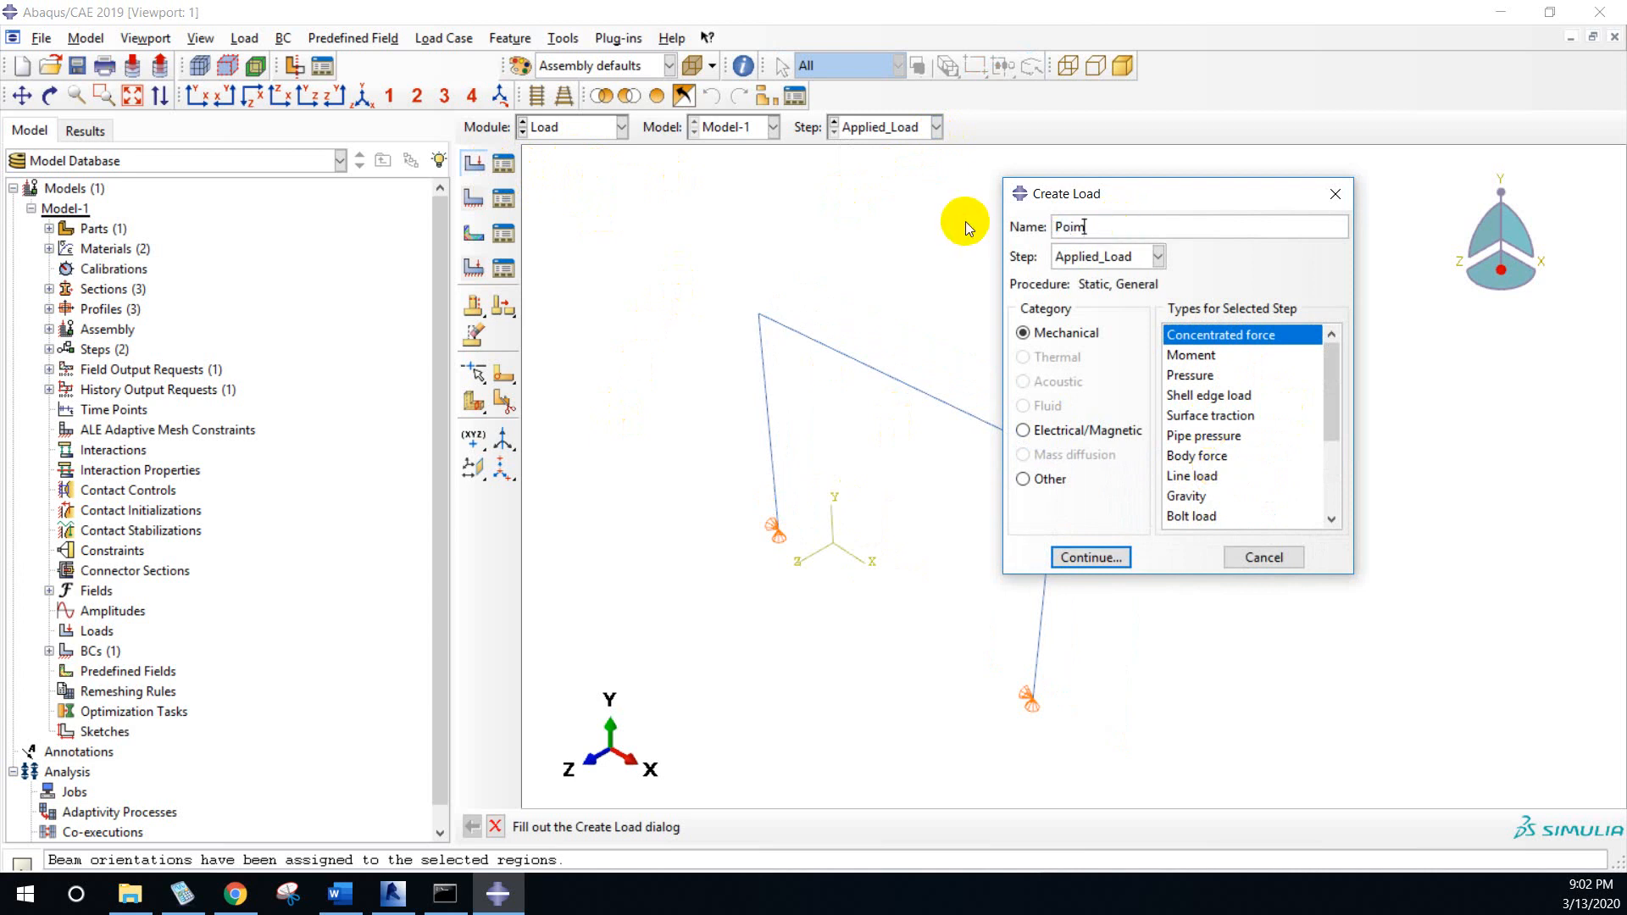
{"action": "key", "text": "BackSpace"}
{"action": "type", "text": "nt_Load"}
{"action": "left_click", "coordinate": [1117, 553]}
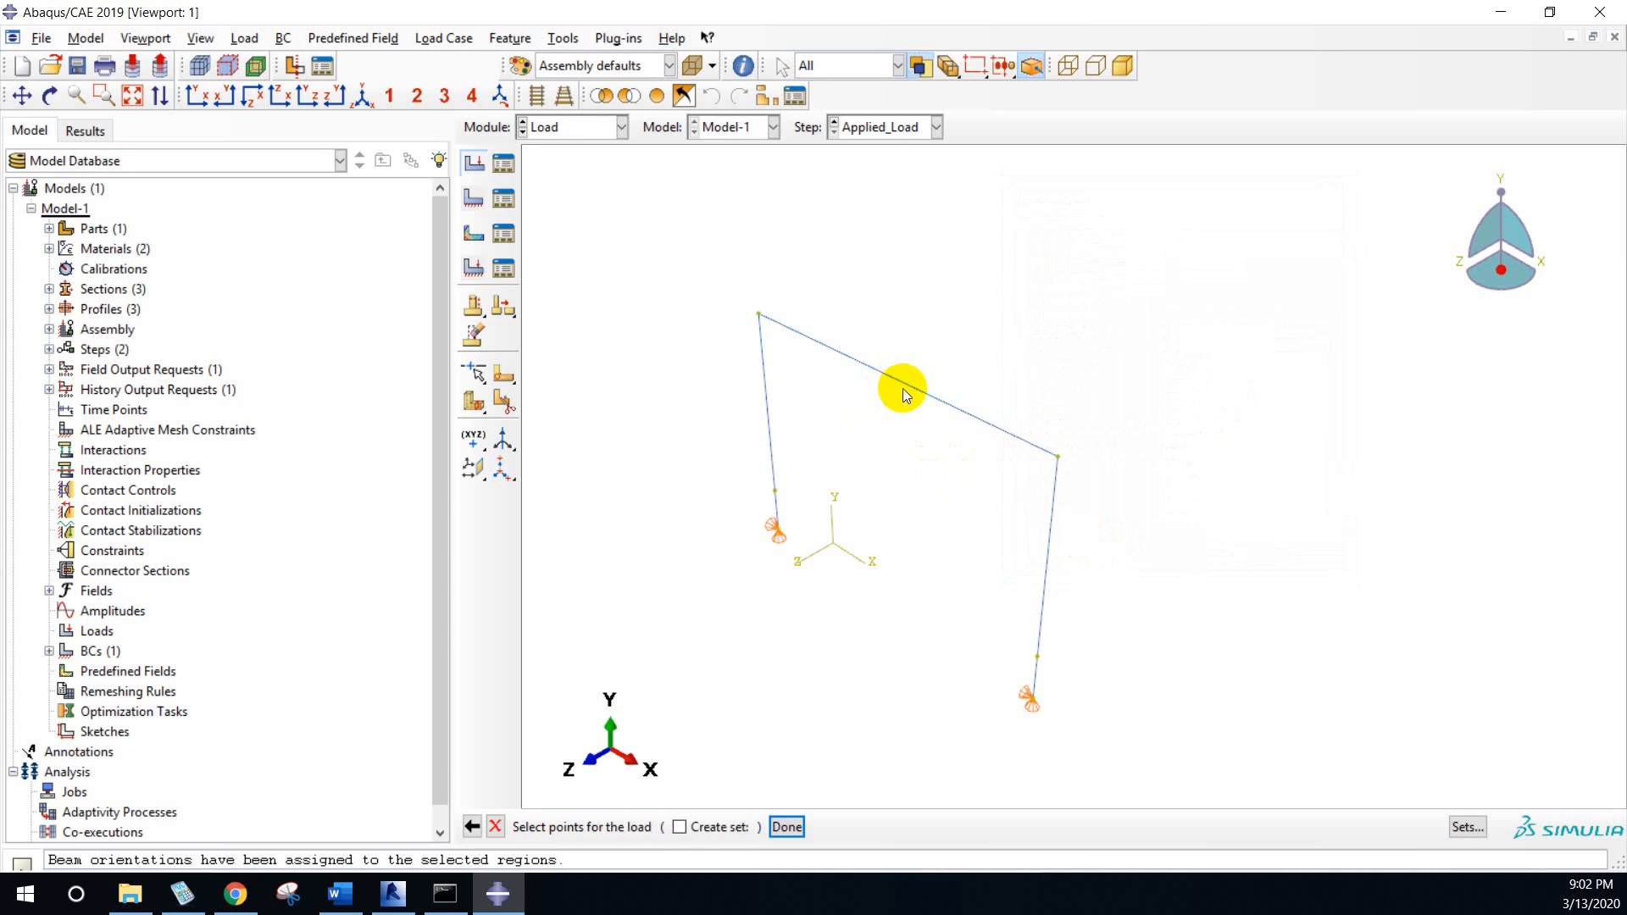
{"action": "left_click", "coordinate": [496, 826]}
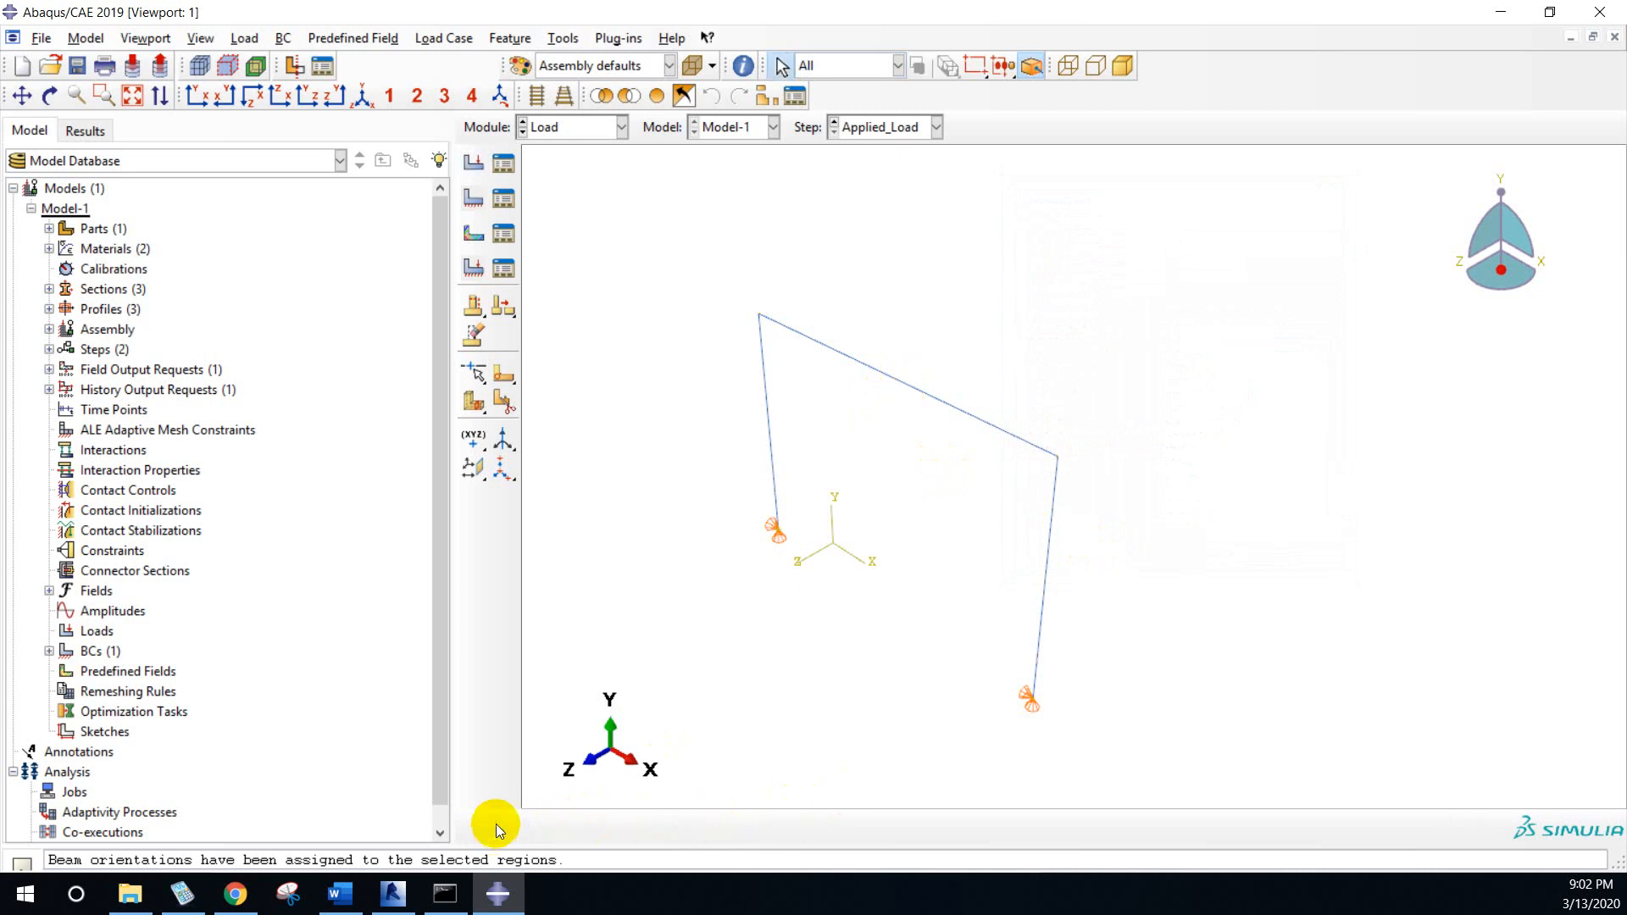
- Return to the Part module and open the Create Partition tool for the Portal Frame part
{"action": "left_click", "coordinate": [614, 125]}
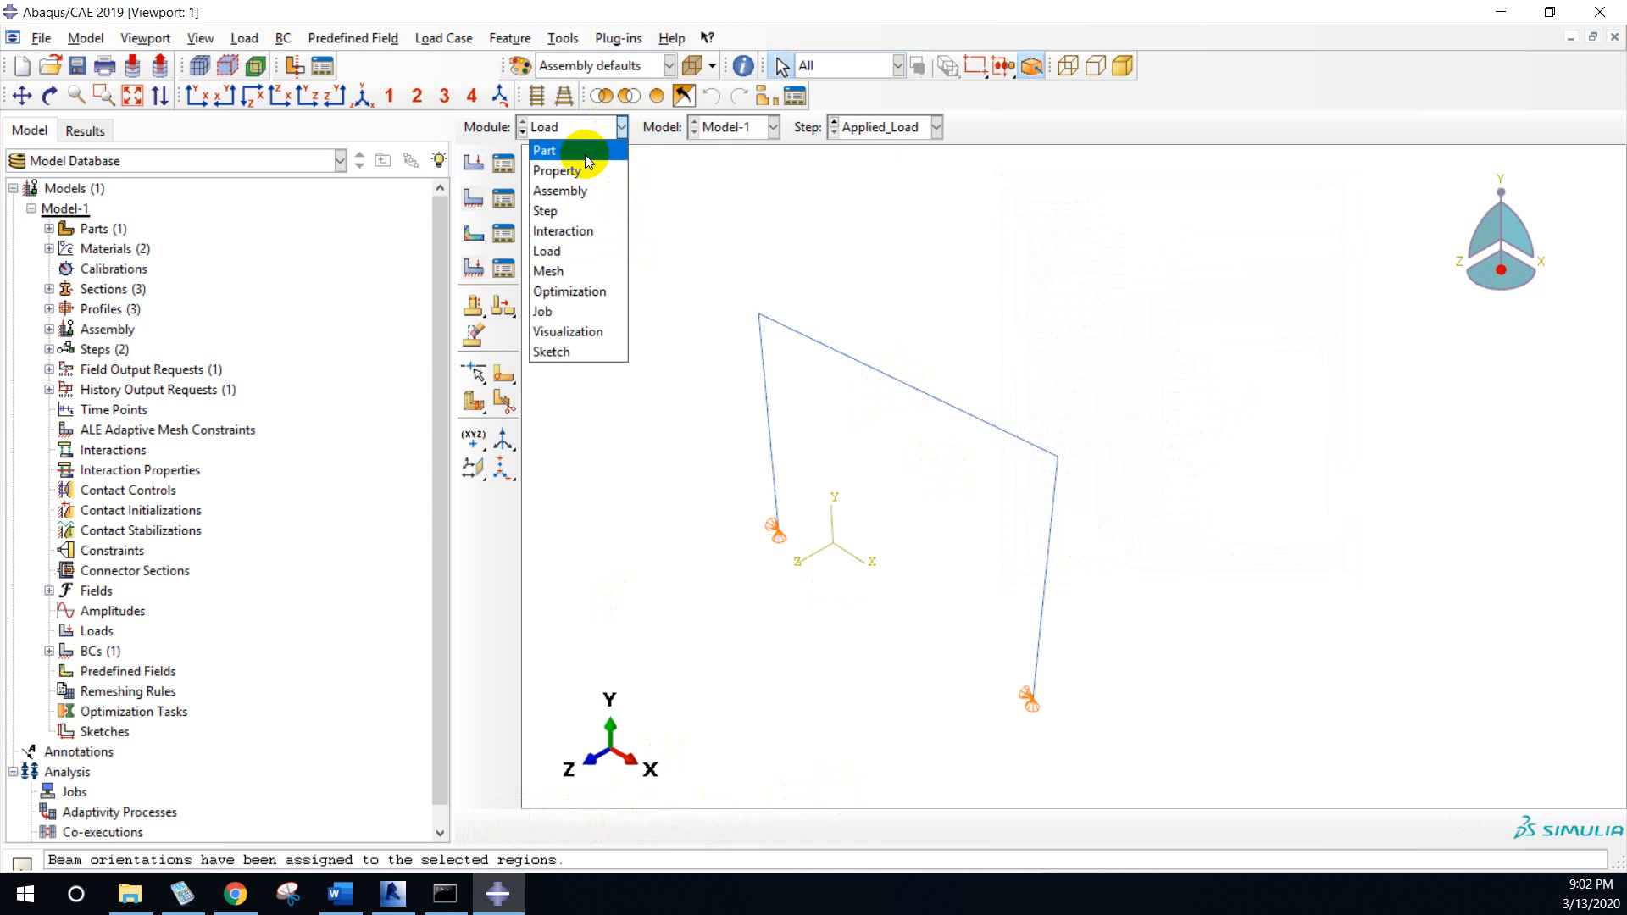
{"action": "left_click", "coordinate": [585, 153]}
{"action": "scroll", "coordinate": [968, 633], "scroll_direction": "up", "scroll_amount": 2}
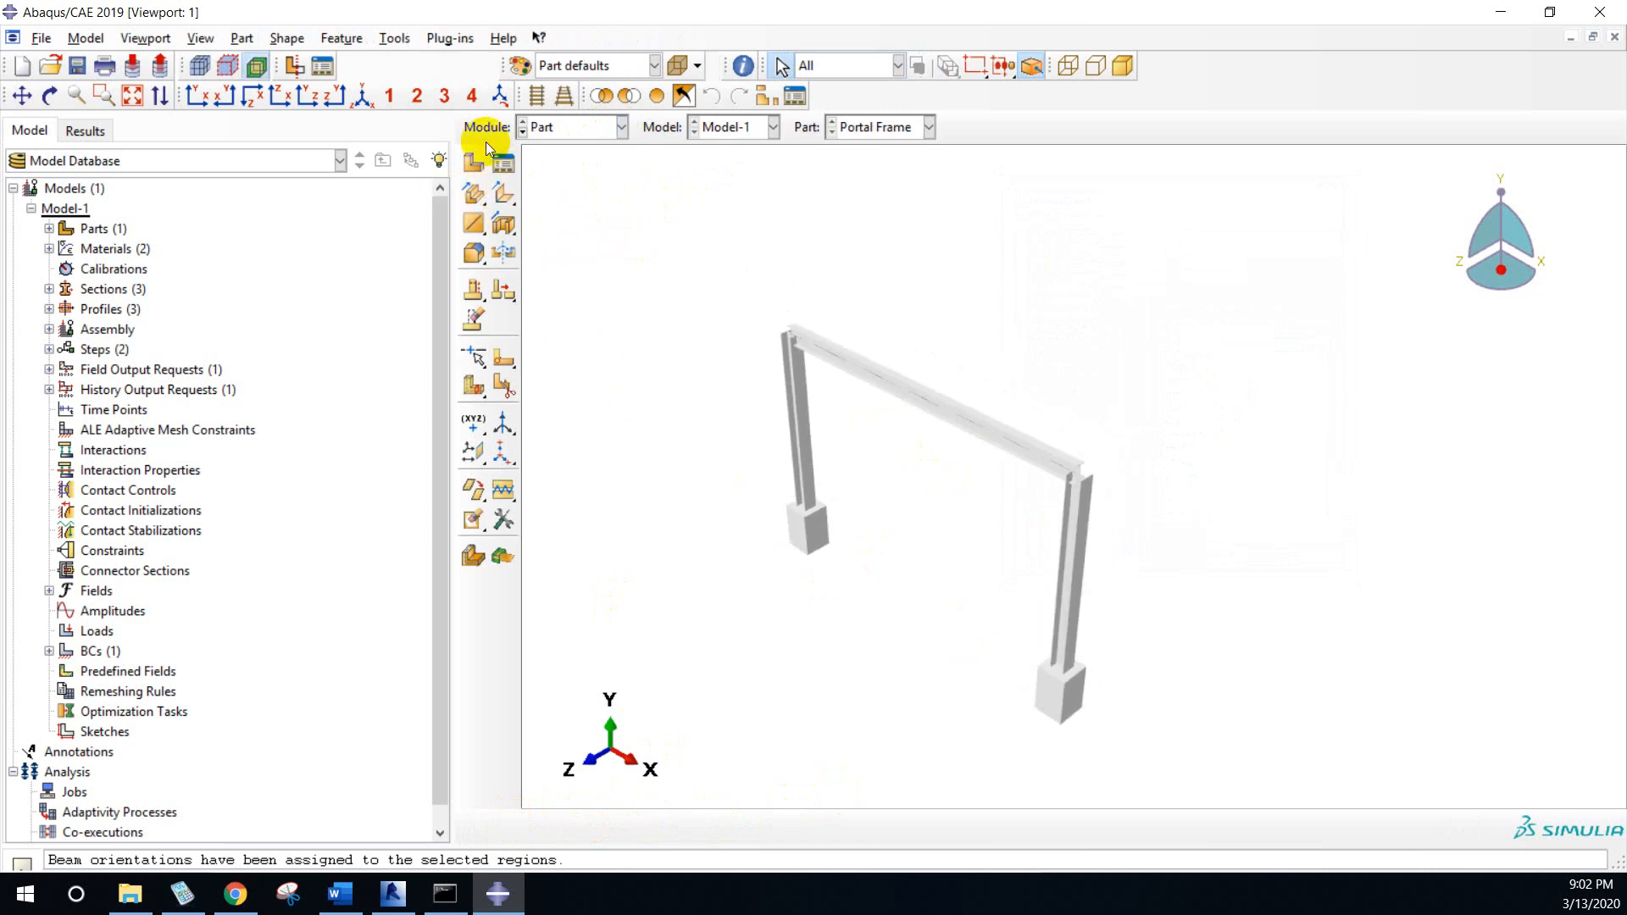
{"action": "left_click", "coordinate": [391, 39]}
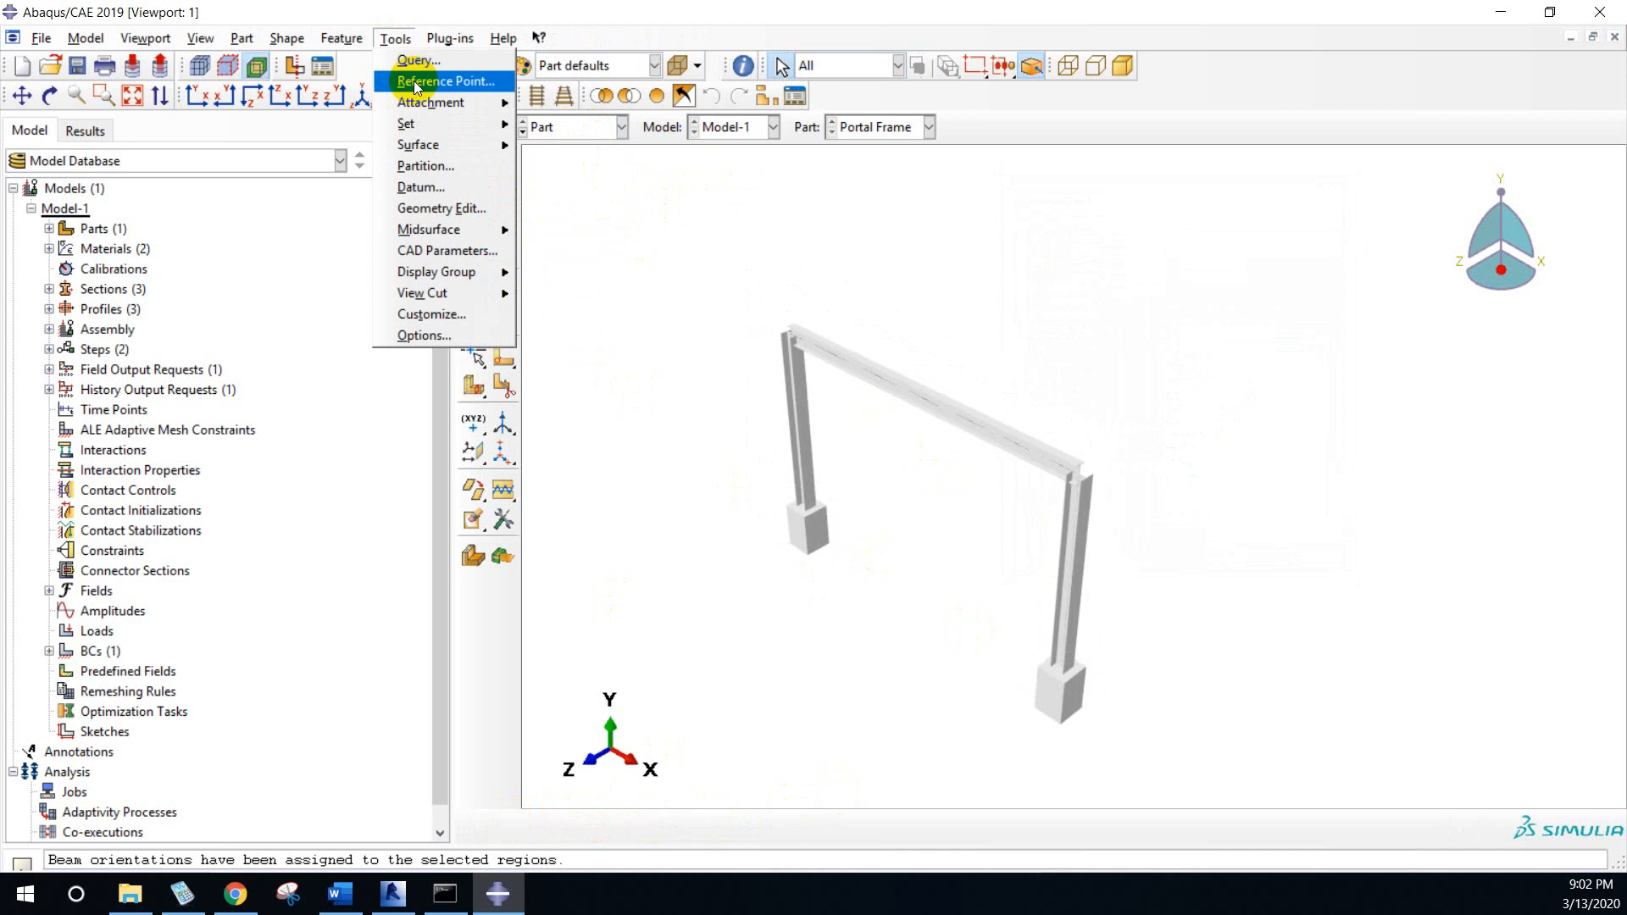
{"action": "left_click", "coordinate": [424, 166]}
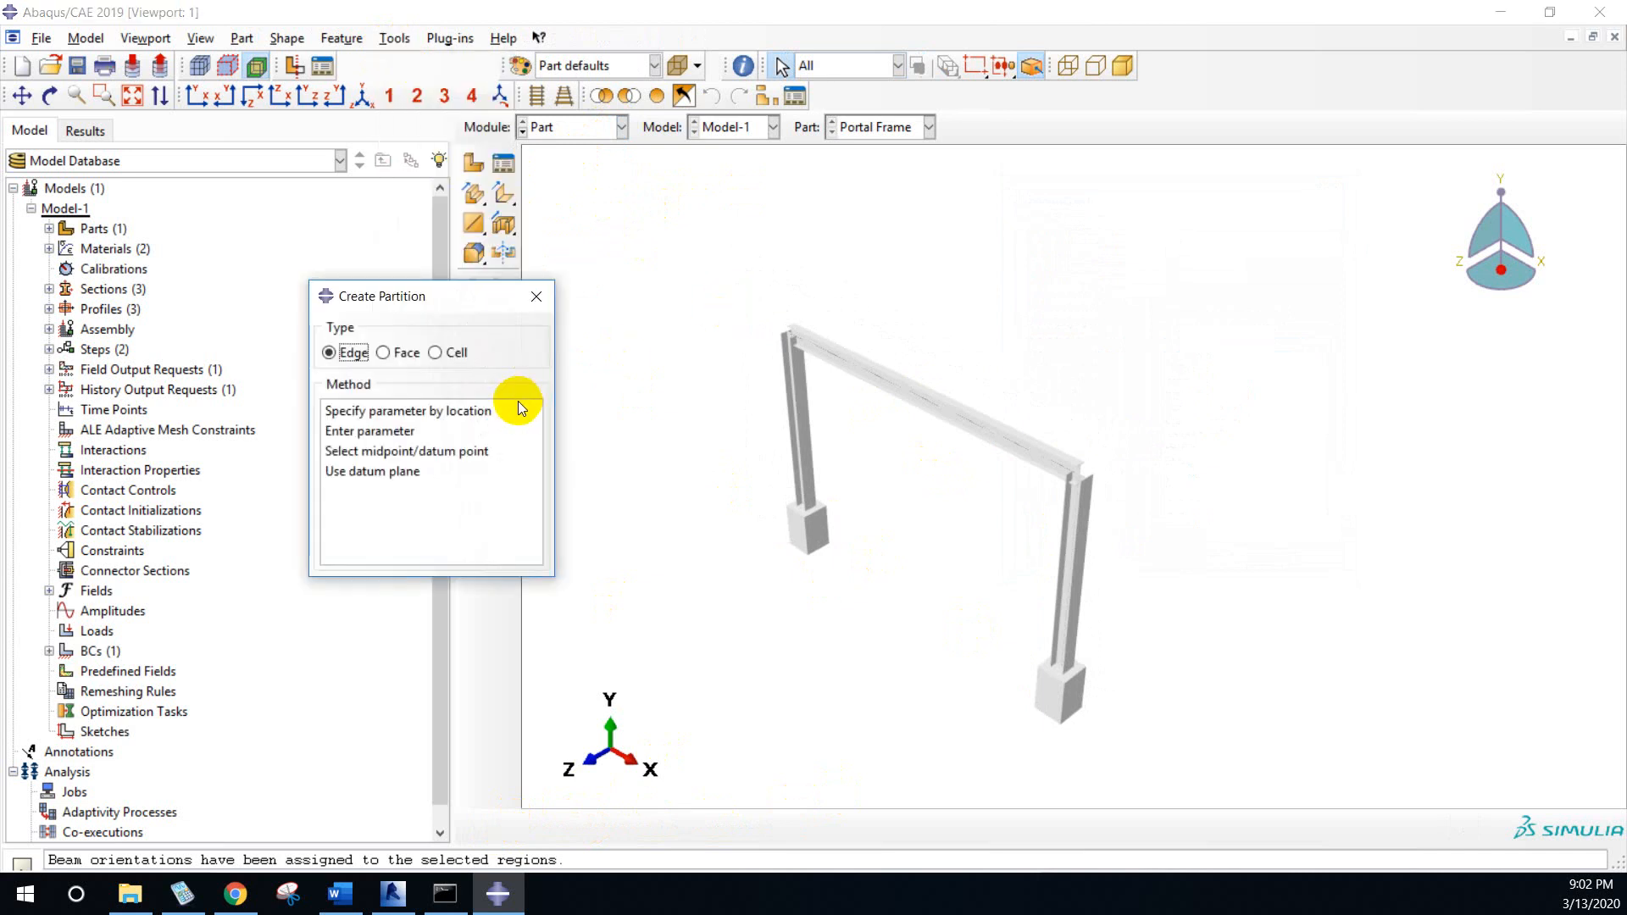
- Try to partition a face of the frame with the Sketch method
{"action": "left_click", "coordinate": [395, 354]}
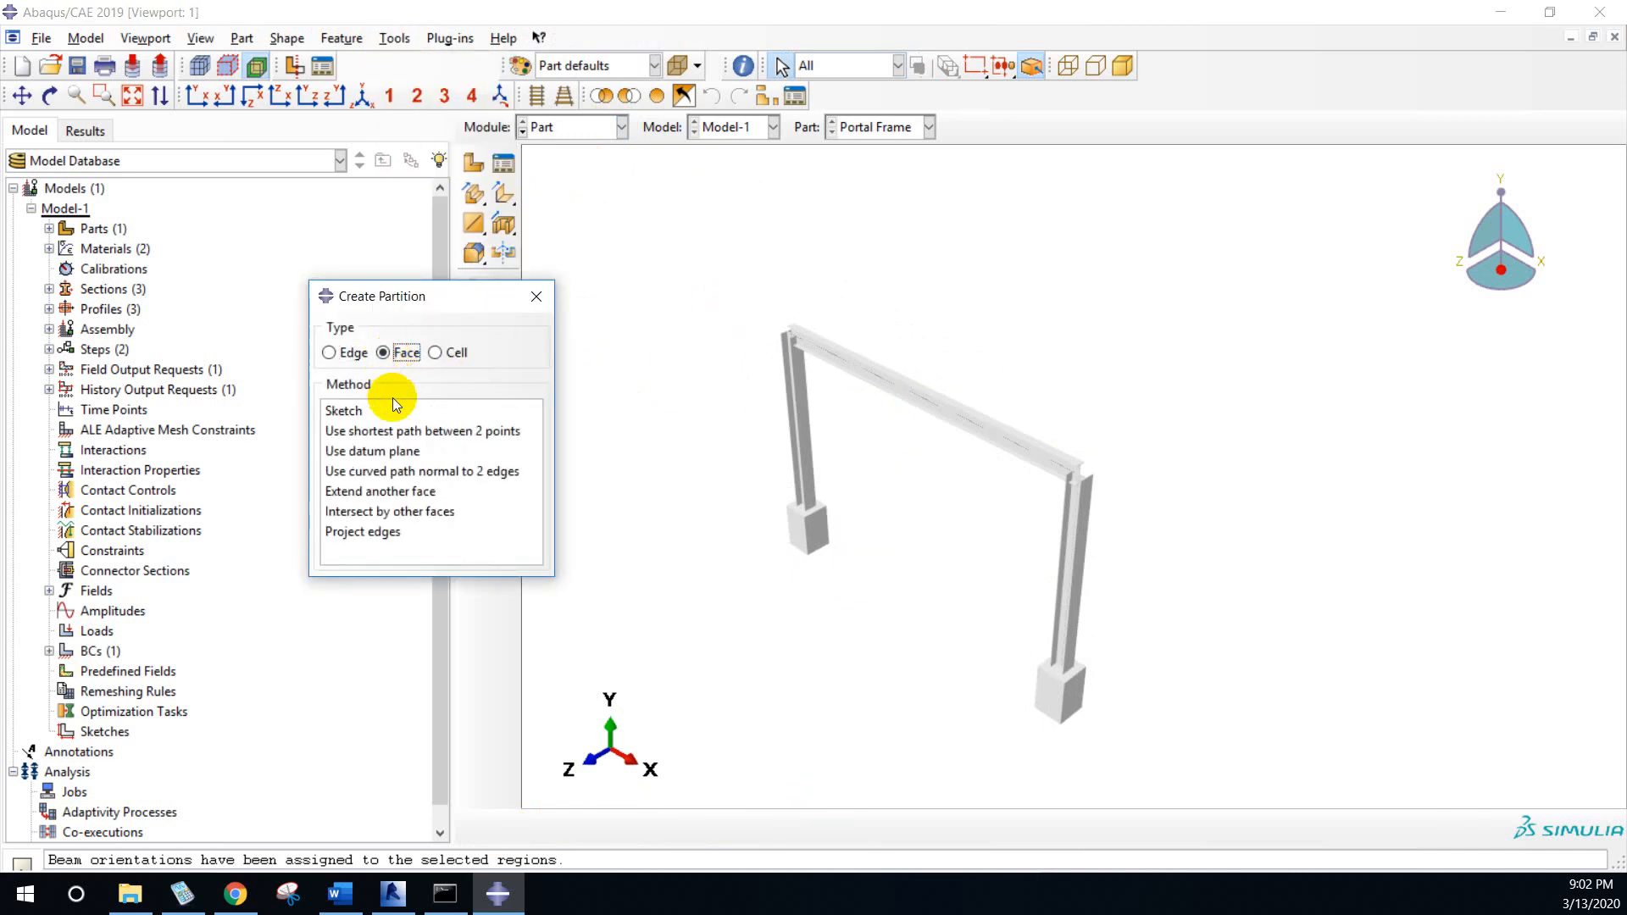
{"action": "left_click", "coordinate": [348, 410]}
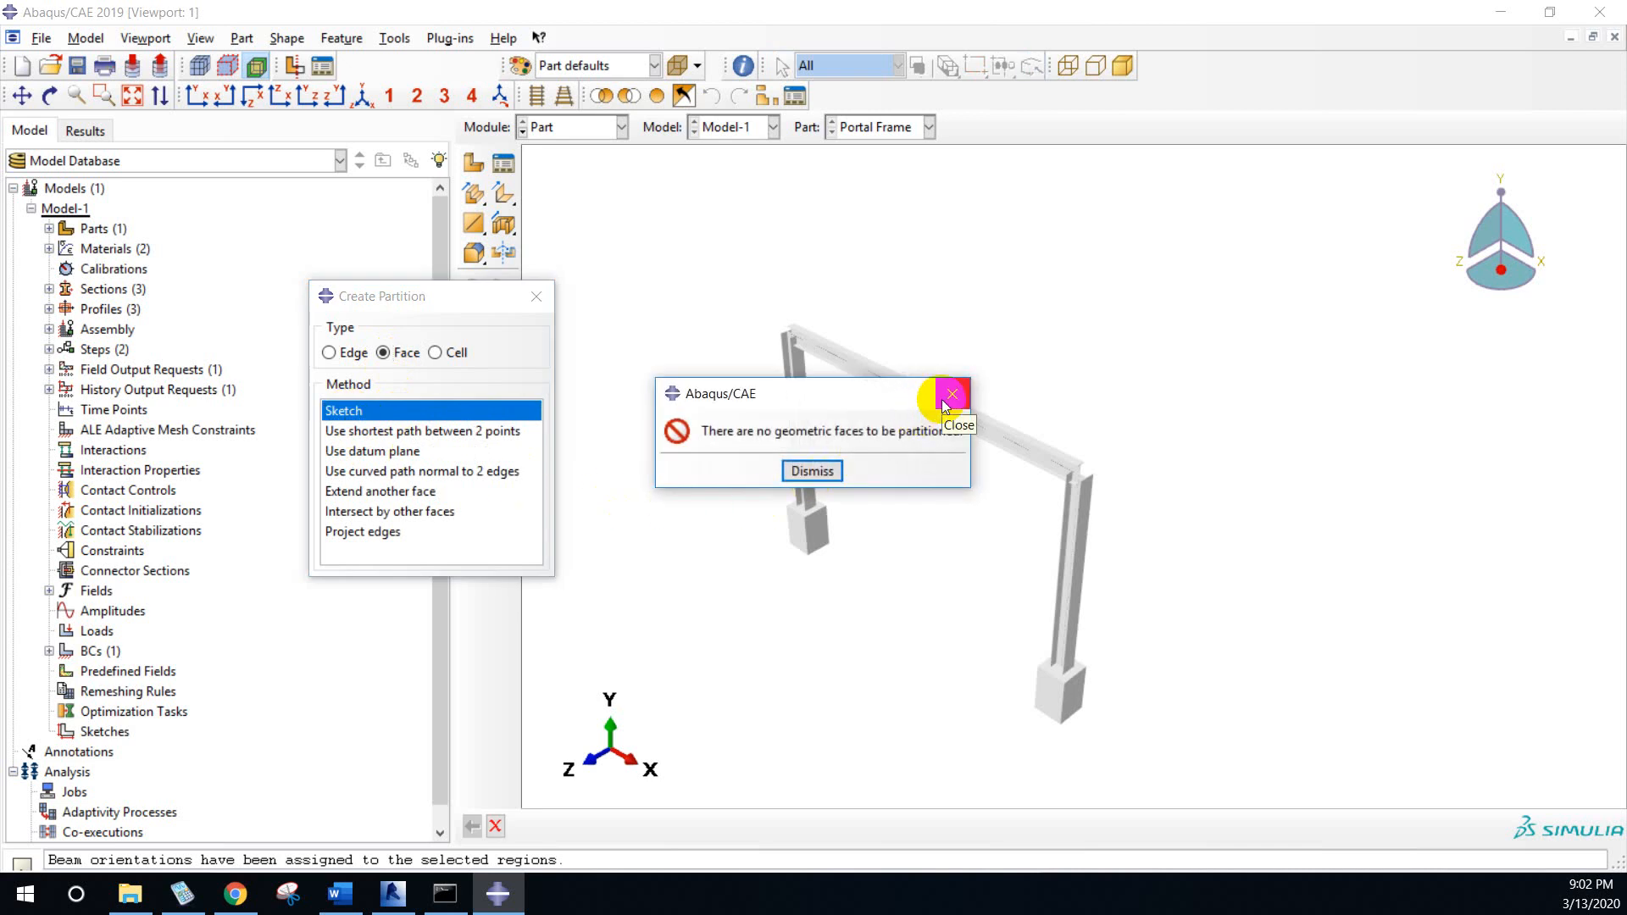
{"action": "left_click", "coordinate": [949, 397]}
- Partition the roof beam's edge at its midspan with the Specify parameter by location method
{"action": "left_click", "coordinate": [370, 354]}
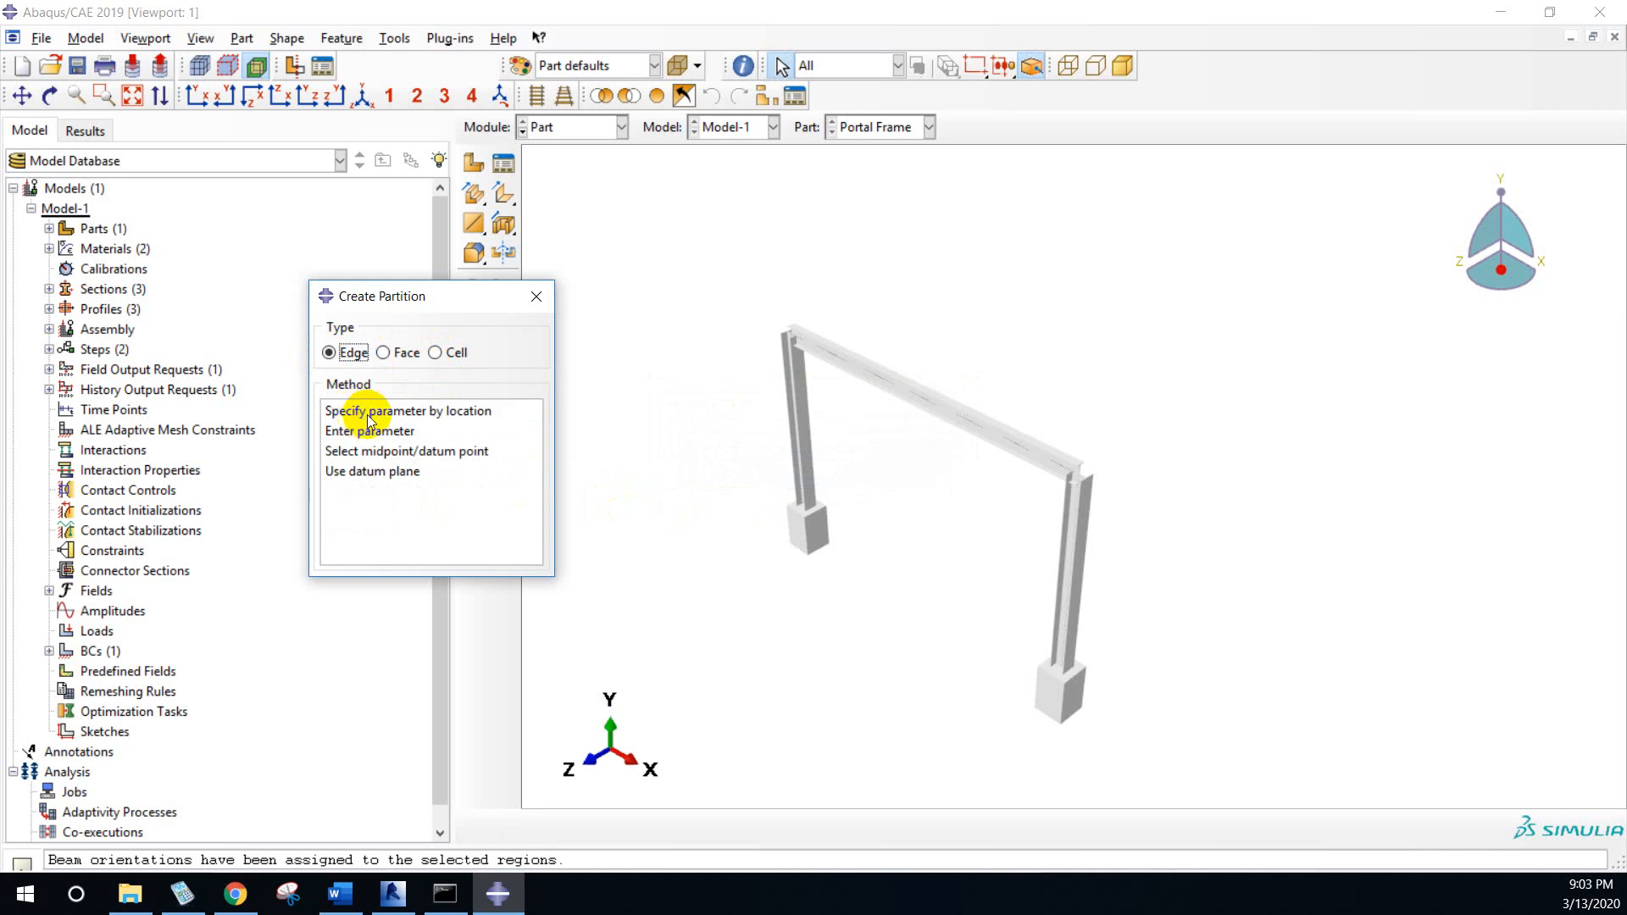
{"action": "left_click", "coordinate": [369, 413]}
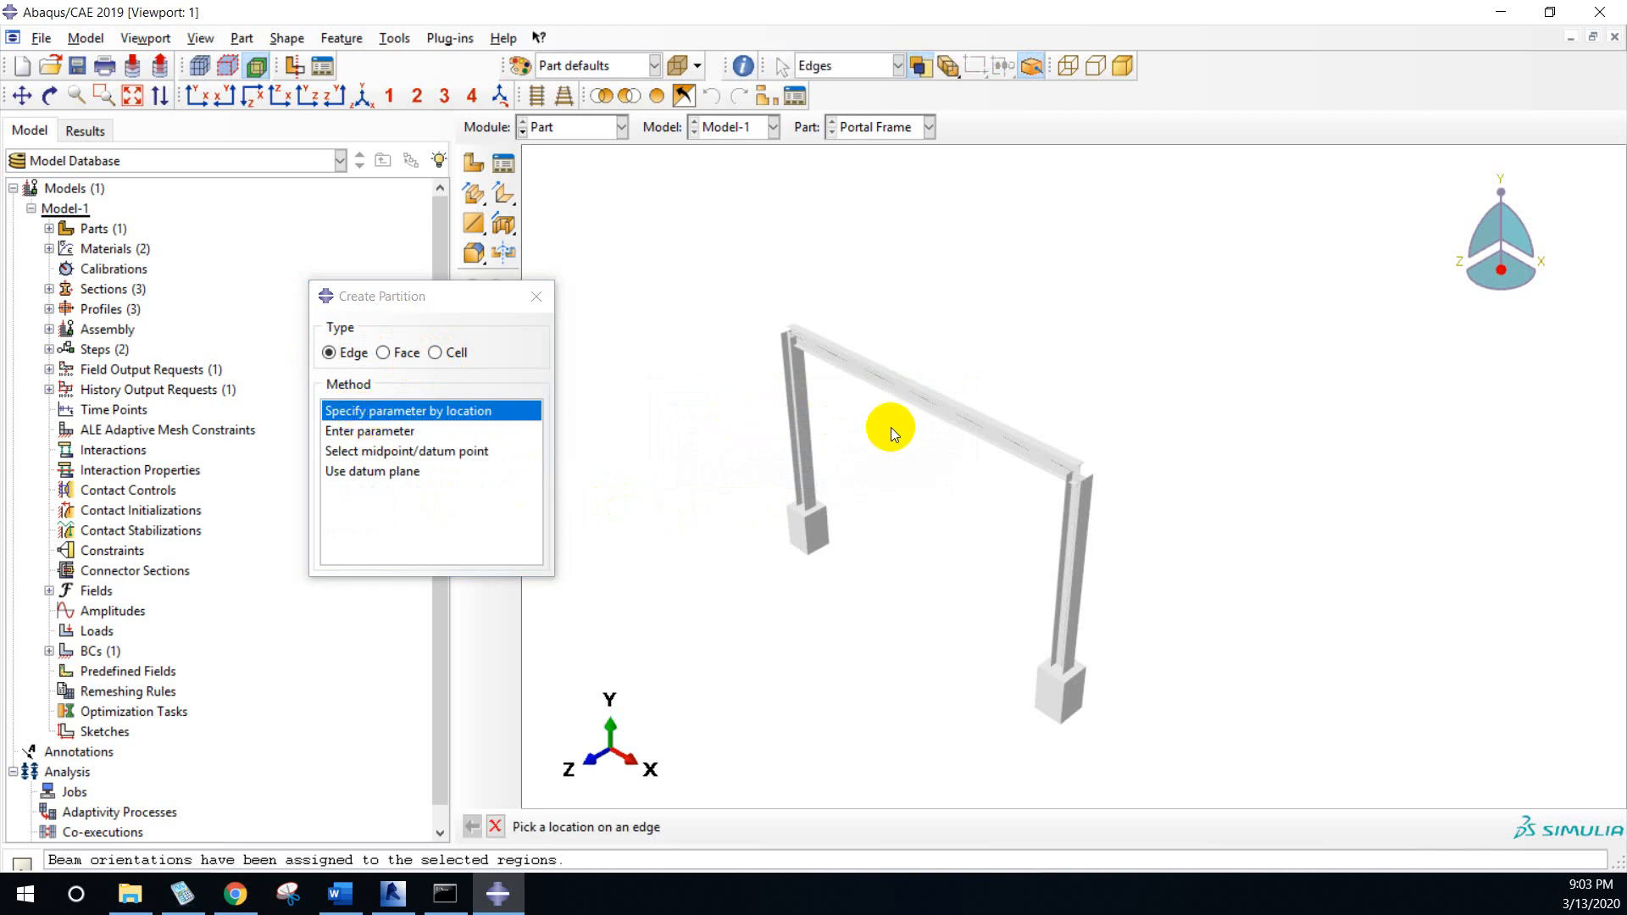
{"action": "left_click", "coordinate": [922, 397]}
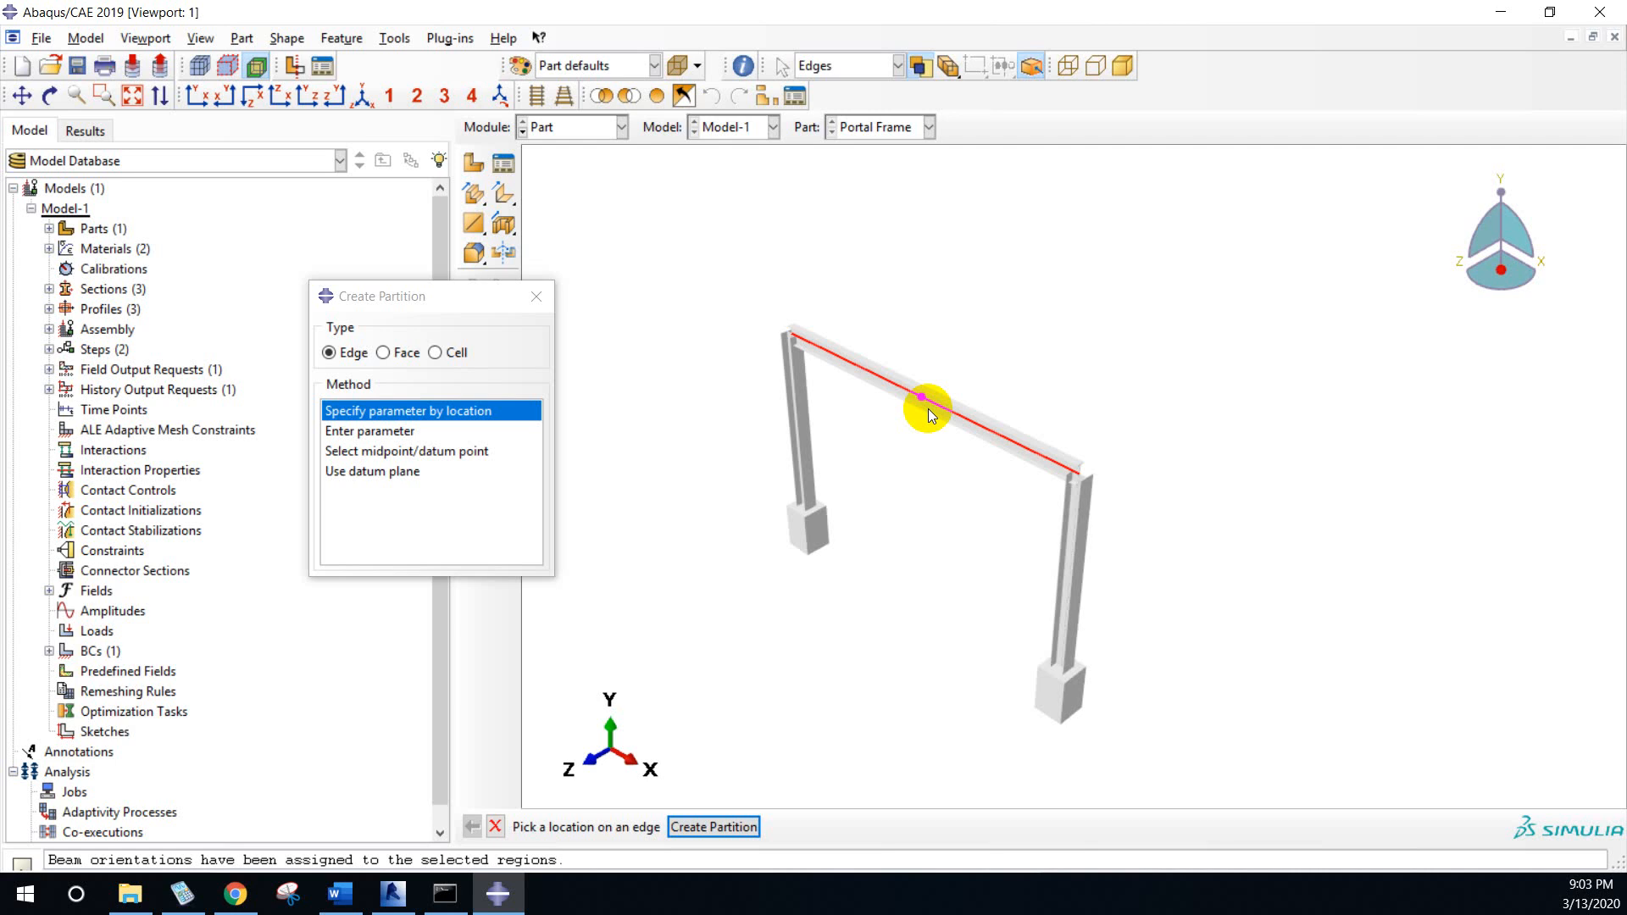
{"action": "left_click", "coordinate": [733, 826]}
{"action": "left_click", "coordinate": [537, 296]}
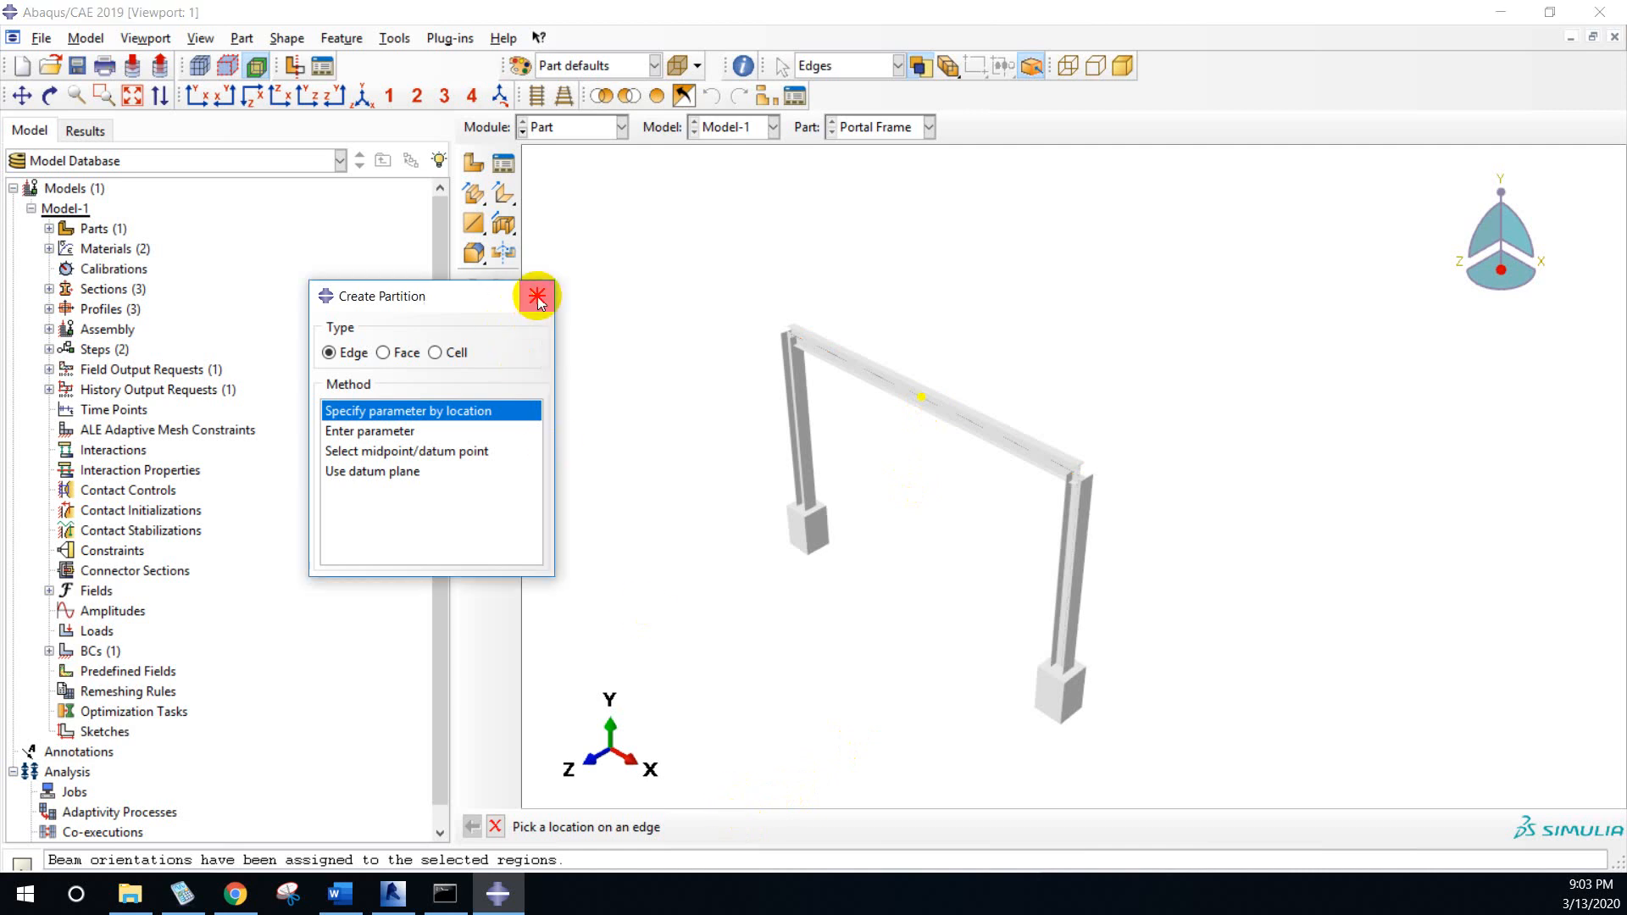
- In the Load module, create a concentrated force named Point_Load in step Applied_Load on the roof beam's midspan partition point
{"action": "left_click", "coordinate": [624, 132]}
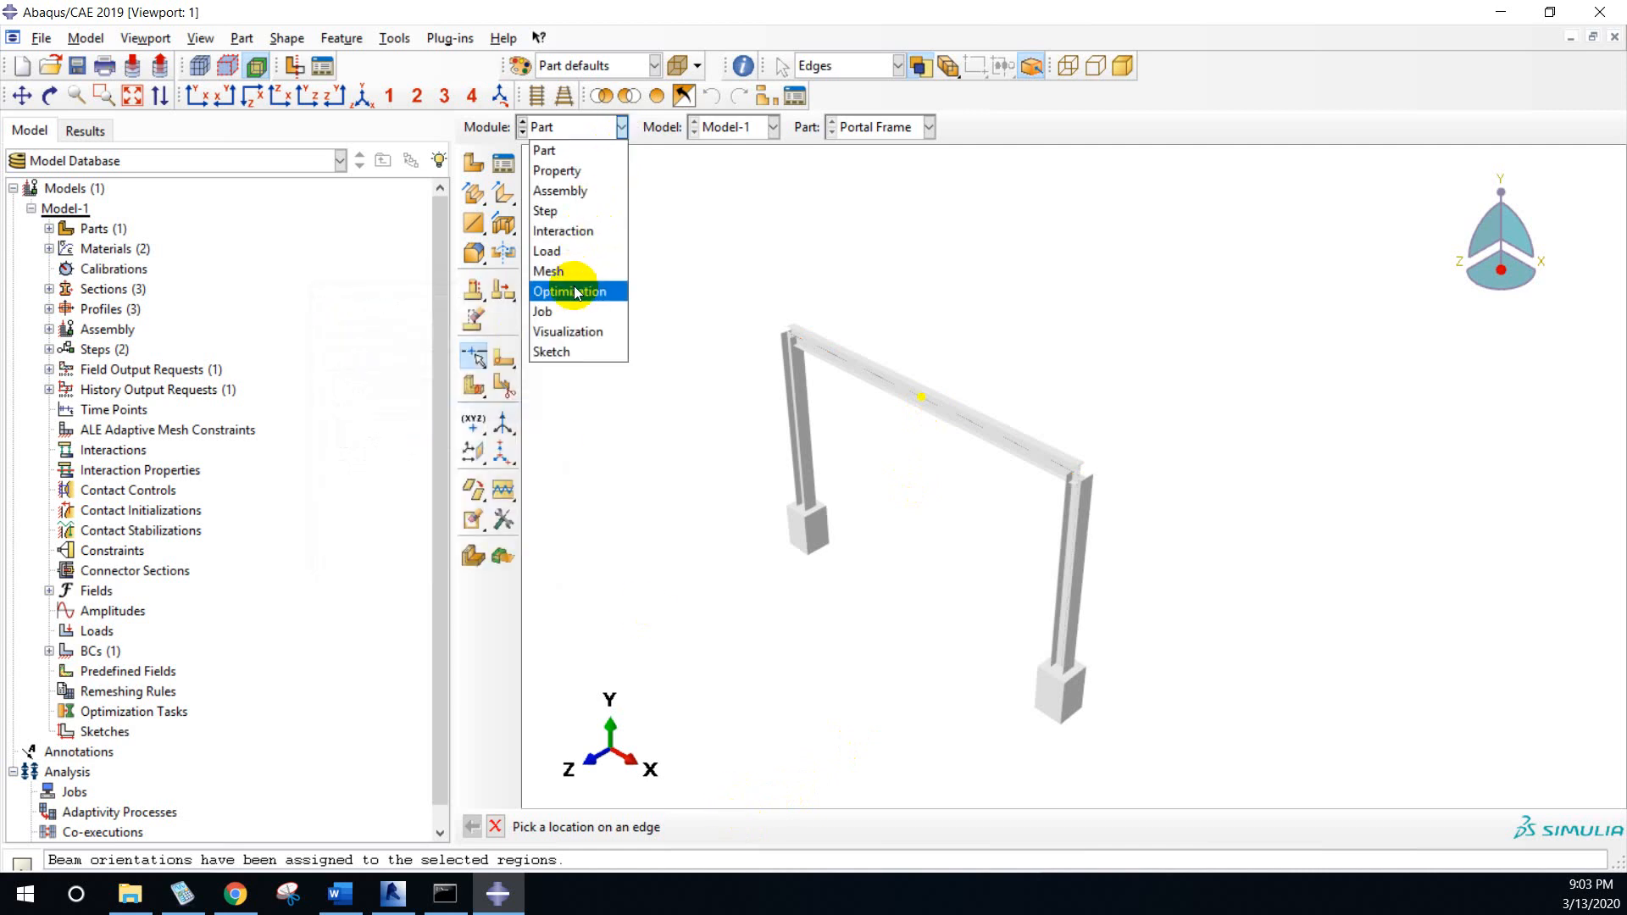
{"action": "left_click", "coordinate": [568, 251]}
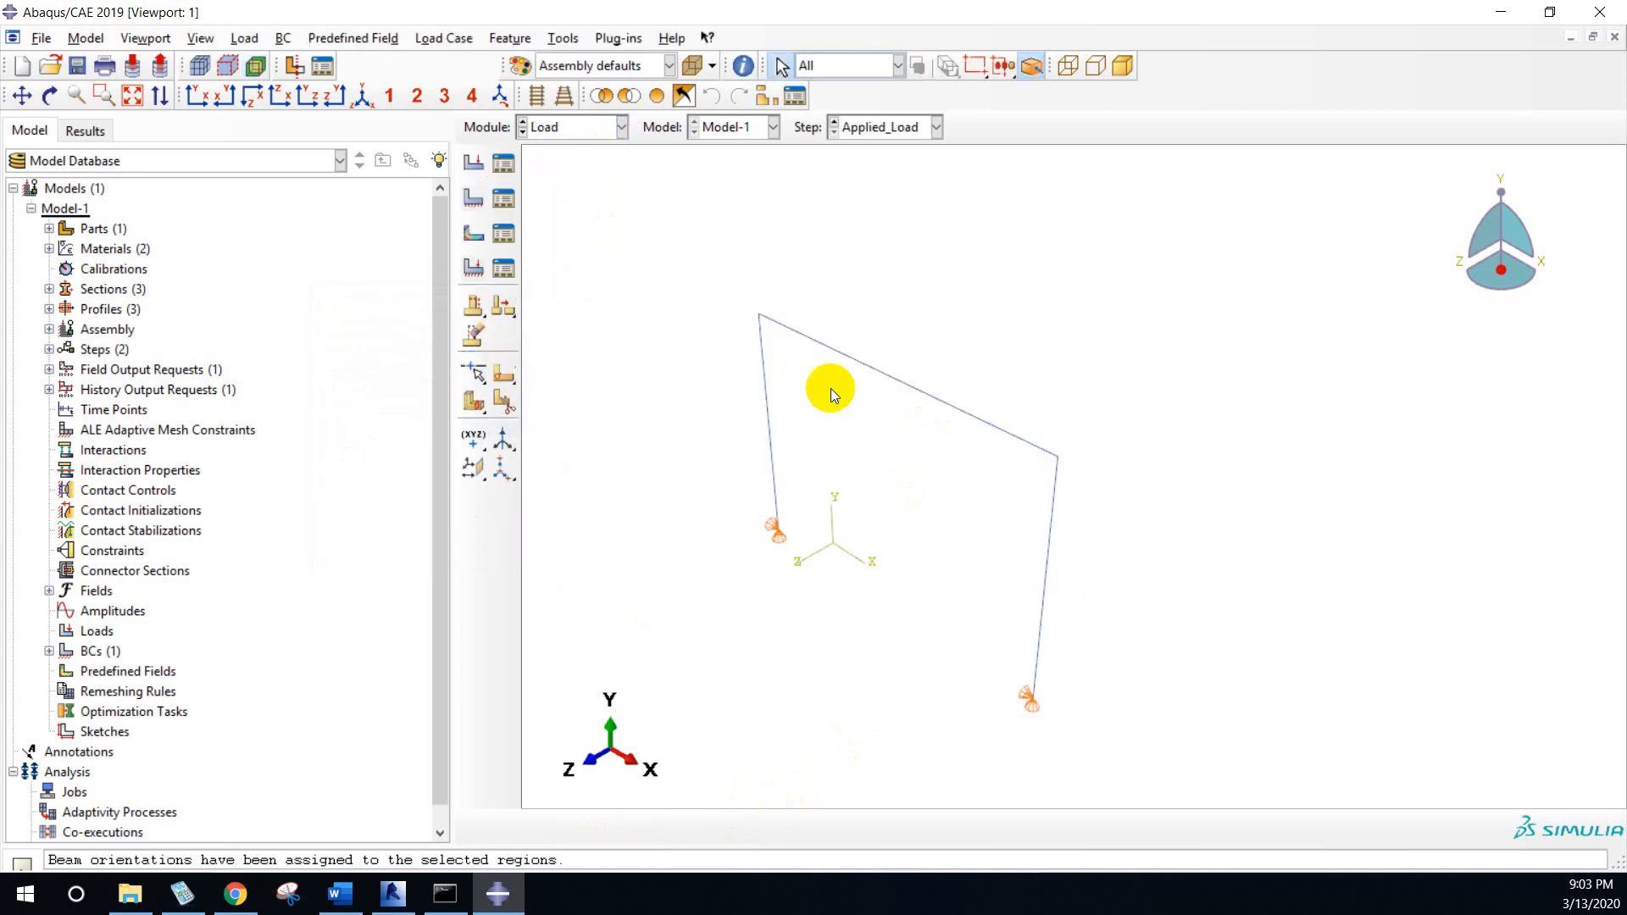
{"action": "left_click", "coordinate": [477, 166]}
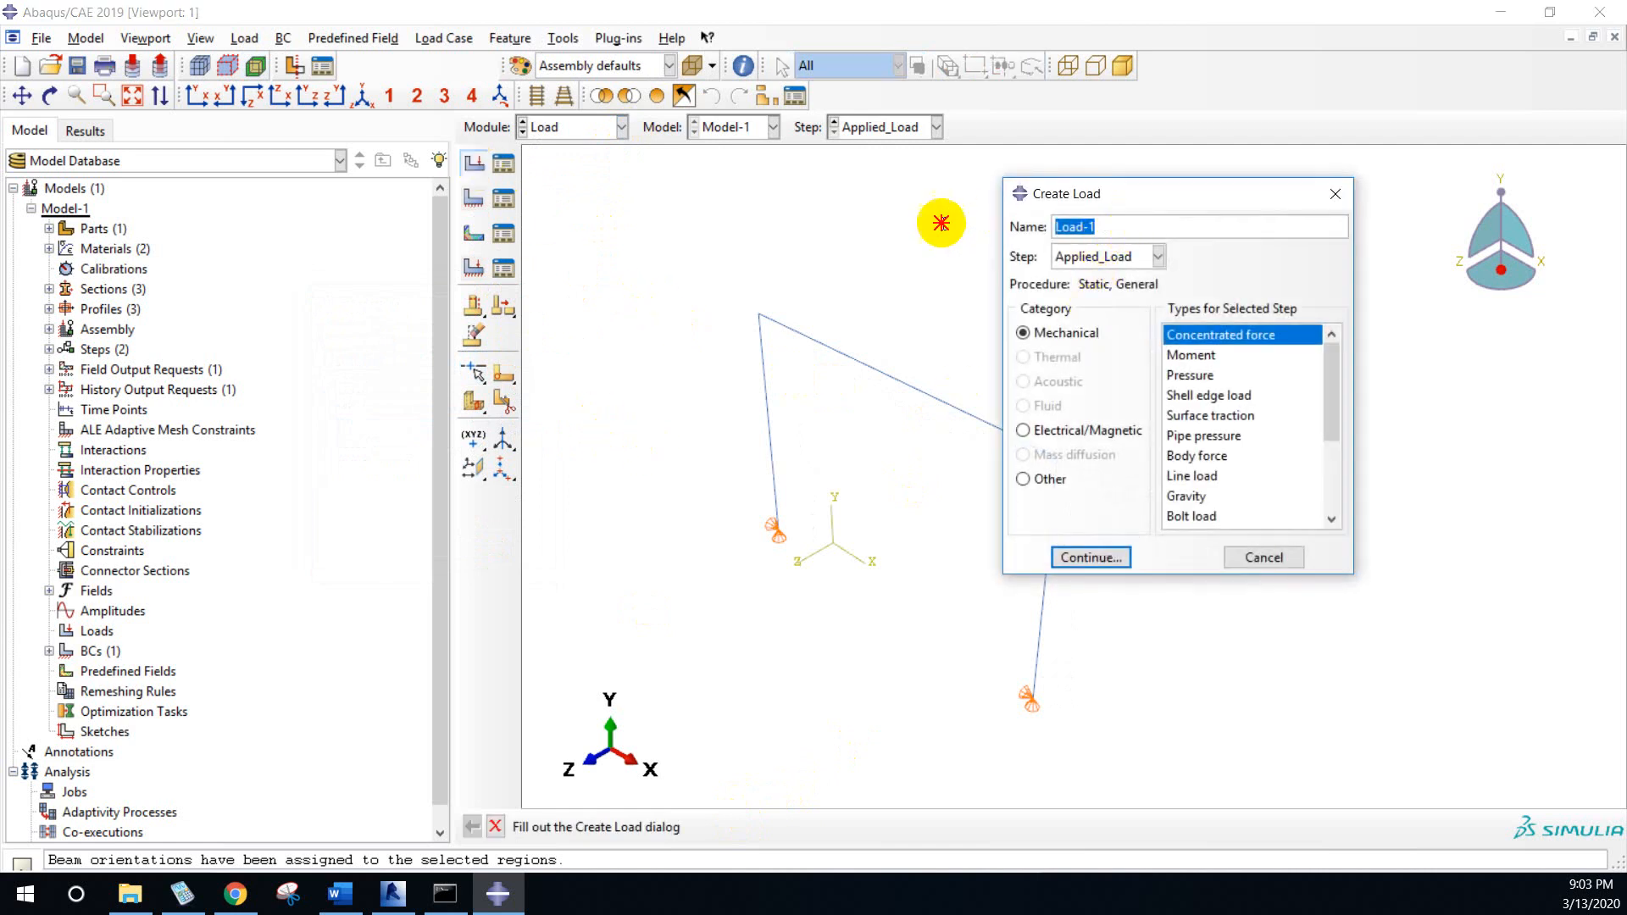
{"action": "type", "text": "Po"}
{"action": "type", "text": "int_"}
{"action": "type", "text": "L"}
{"action": "key", "text": "BackSpace"}
{"action": "type", "text": "_Load"}
{"action": "left_click", "coordinate": [1091, 557]}
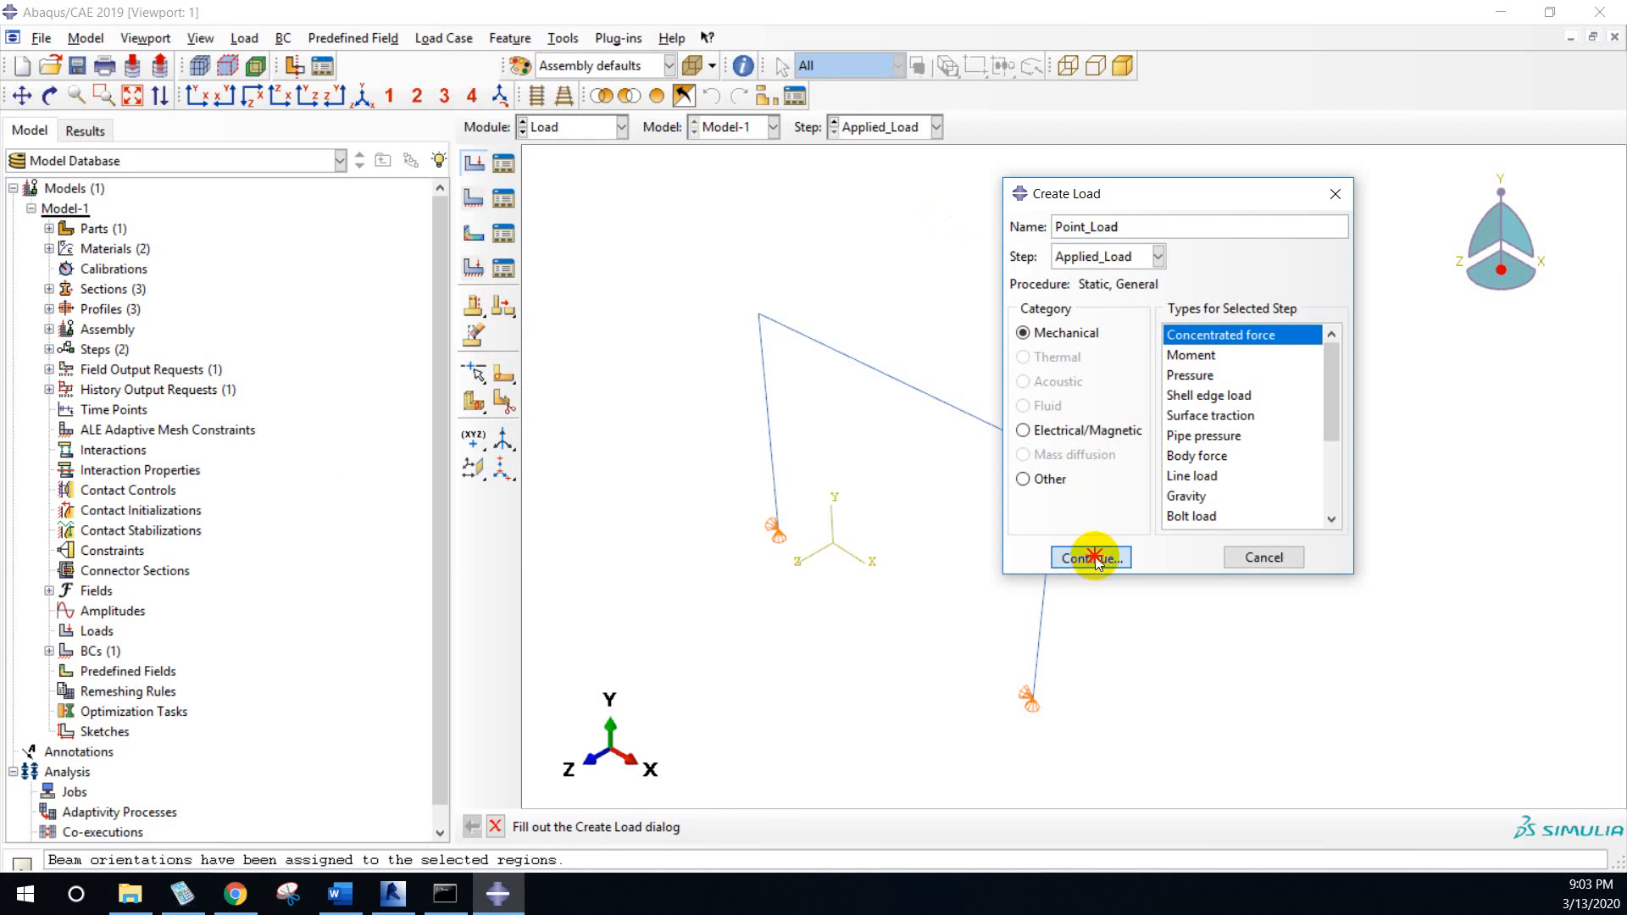
{"action": "left_click", "coordinate": [892, 383]}
{"action": "left_click", "coordinate": [786, 827]}
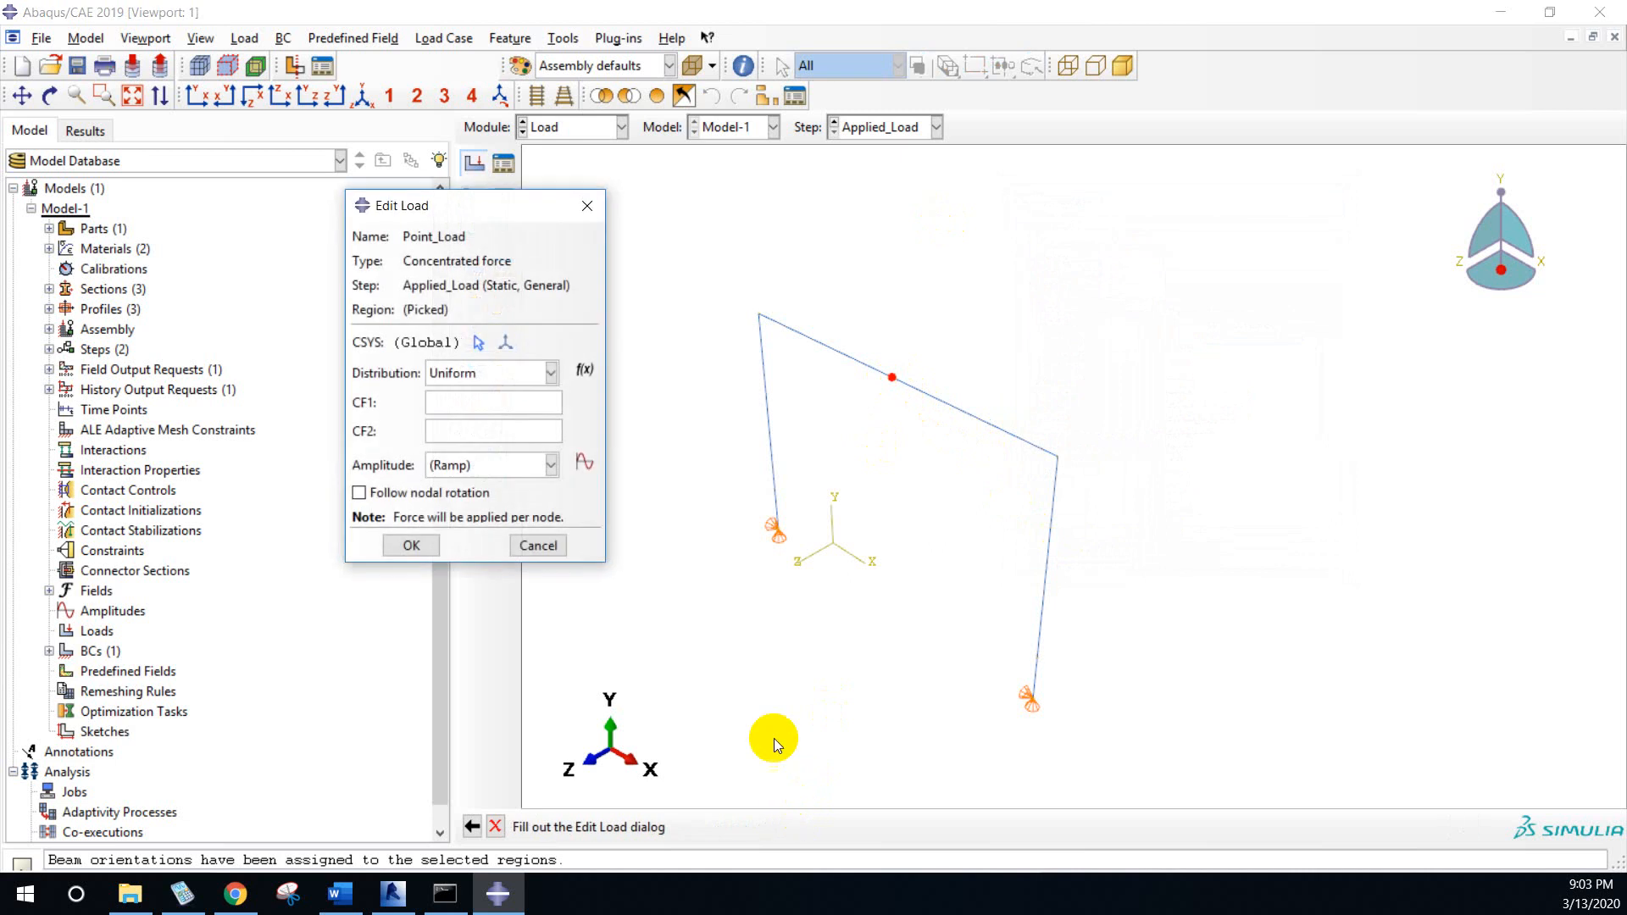
- Check the applied force in the Word document's portal frame figure, return to Abaqus/CAE, and set Point_Load's CF2 to -100e3
{"action": "left_click", "coordinate": [339, 894]}
{"action": "scroll", "coordinate": [911, 629], "scroll_direction": "down", "scroll_amount": 15}
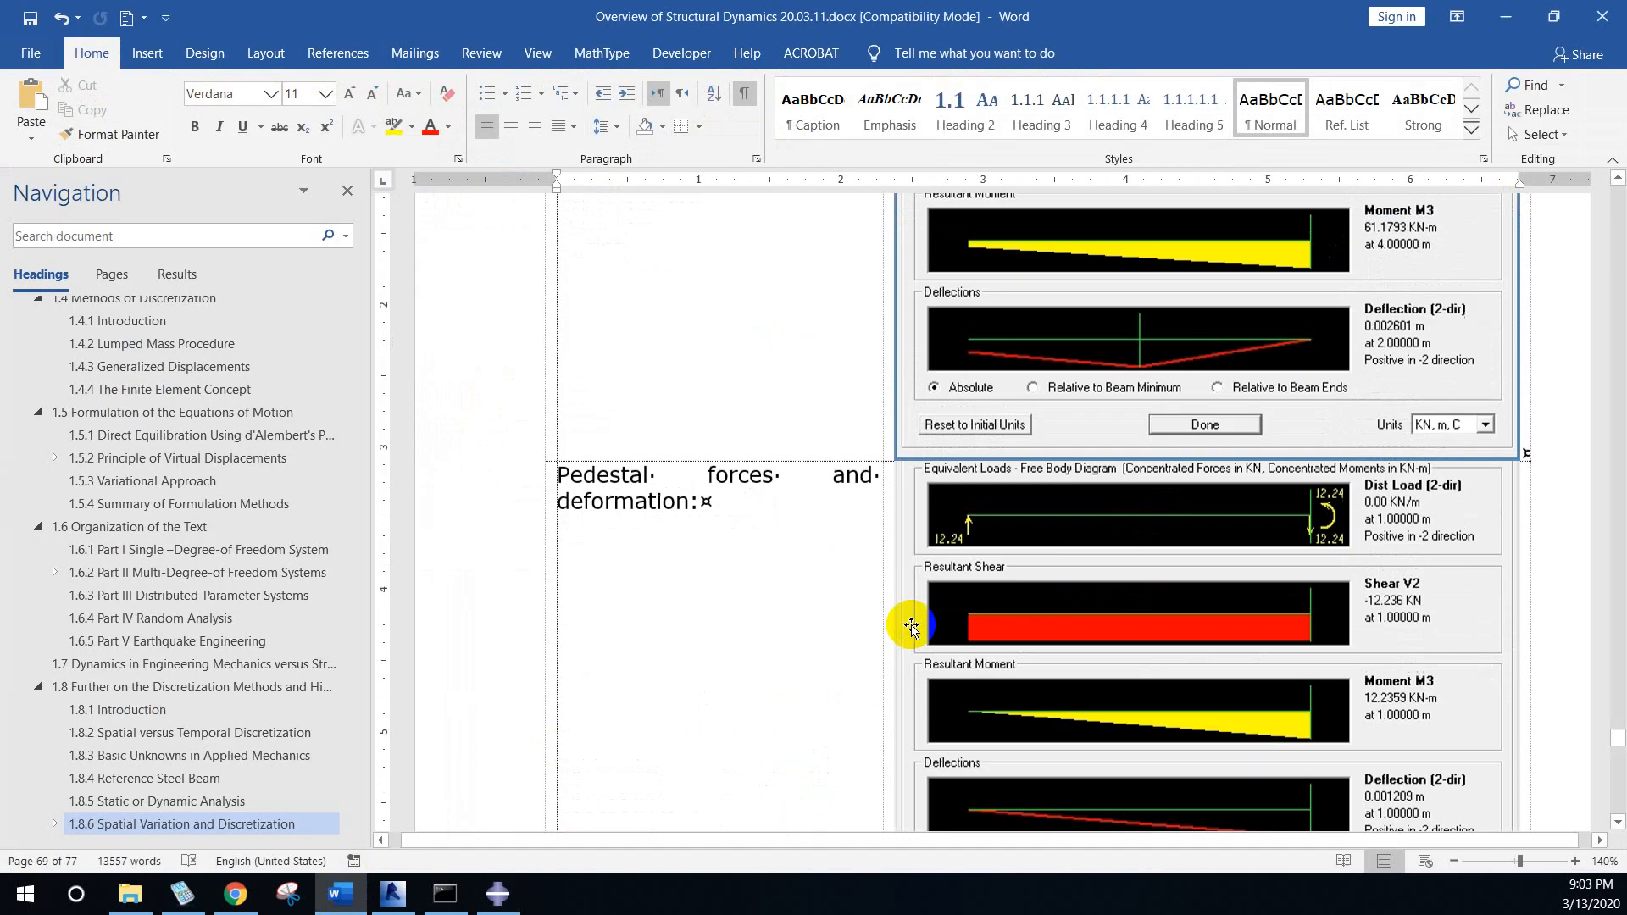
{"action": "scroll", "coordinate": [909, 624], "scroll_direction": "up", "scroll_amount": 15}
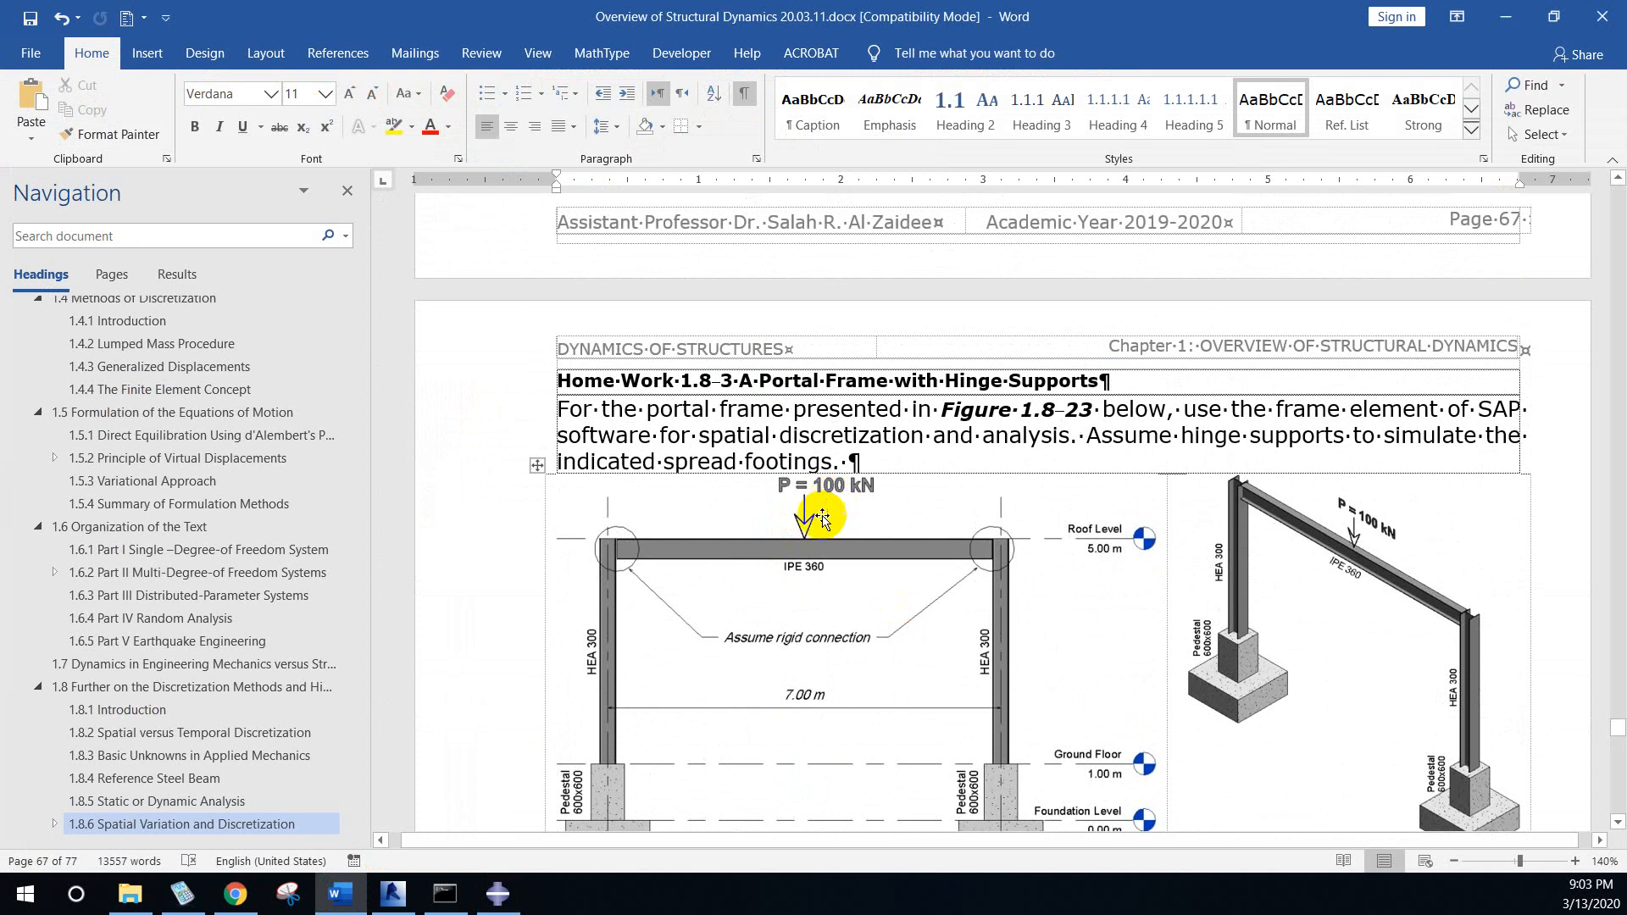
{"action": "left_click", "coordinate": [506, 892]}
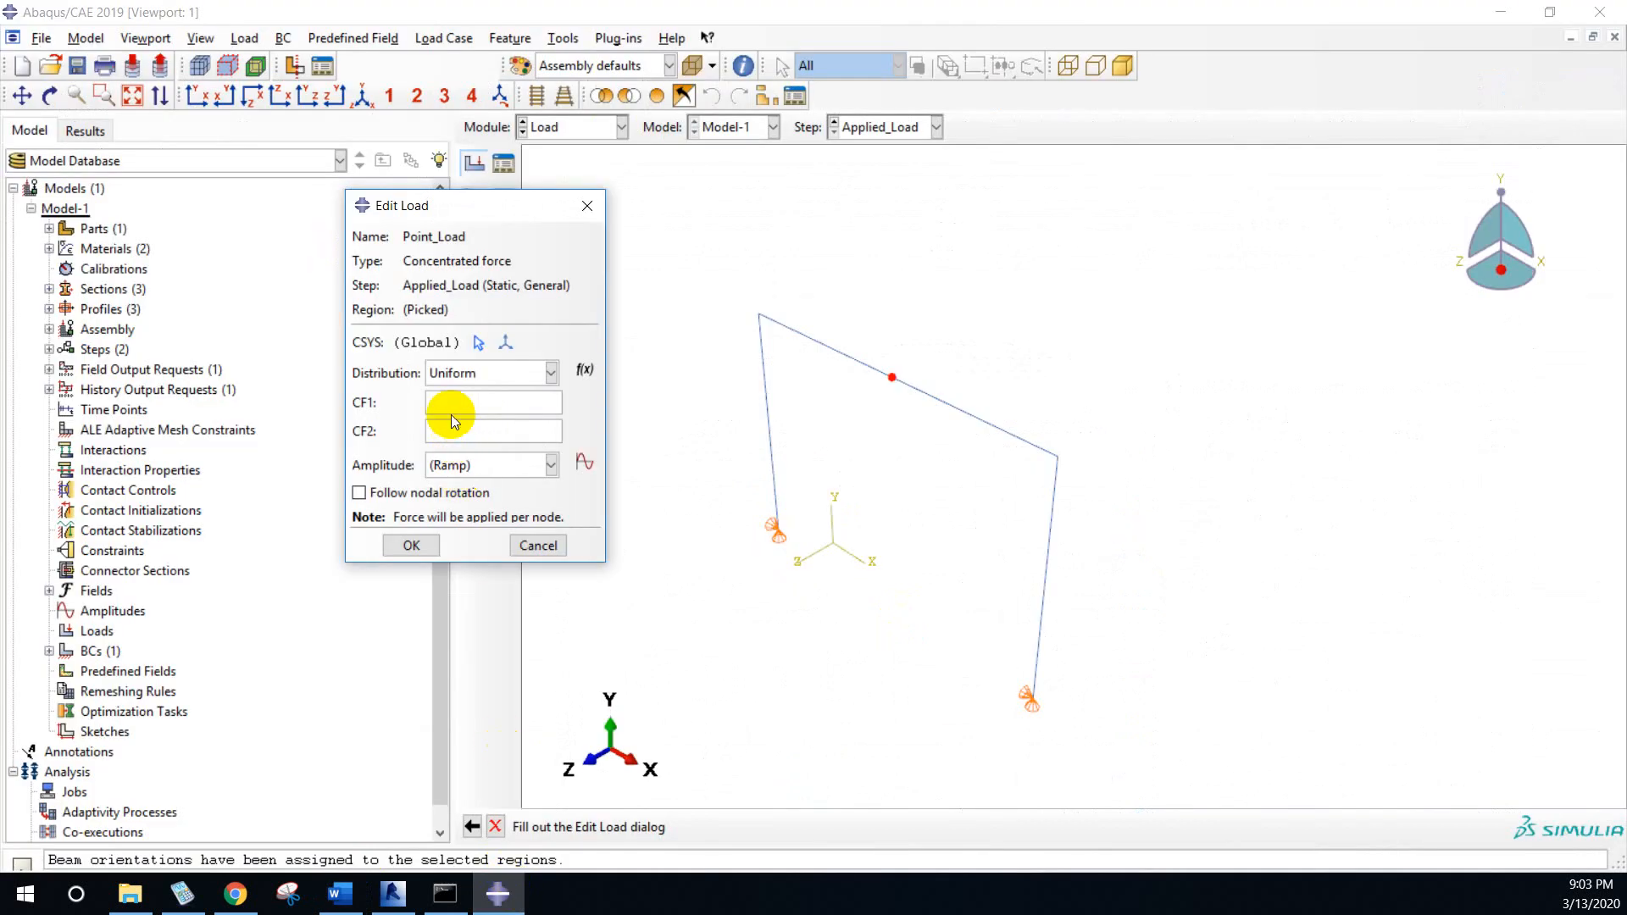
{"action": "left_click_drag", "start_coordinate": [408, 205], "coordinate": [274, 198]}
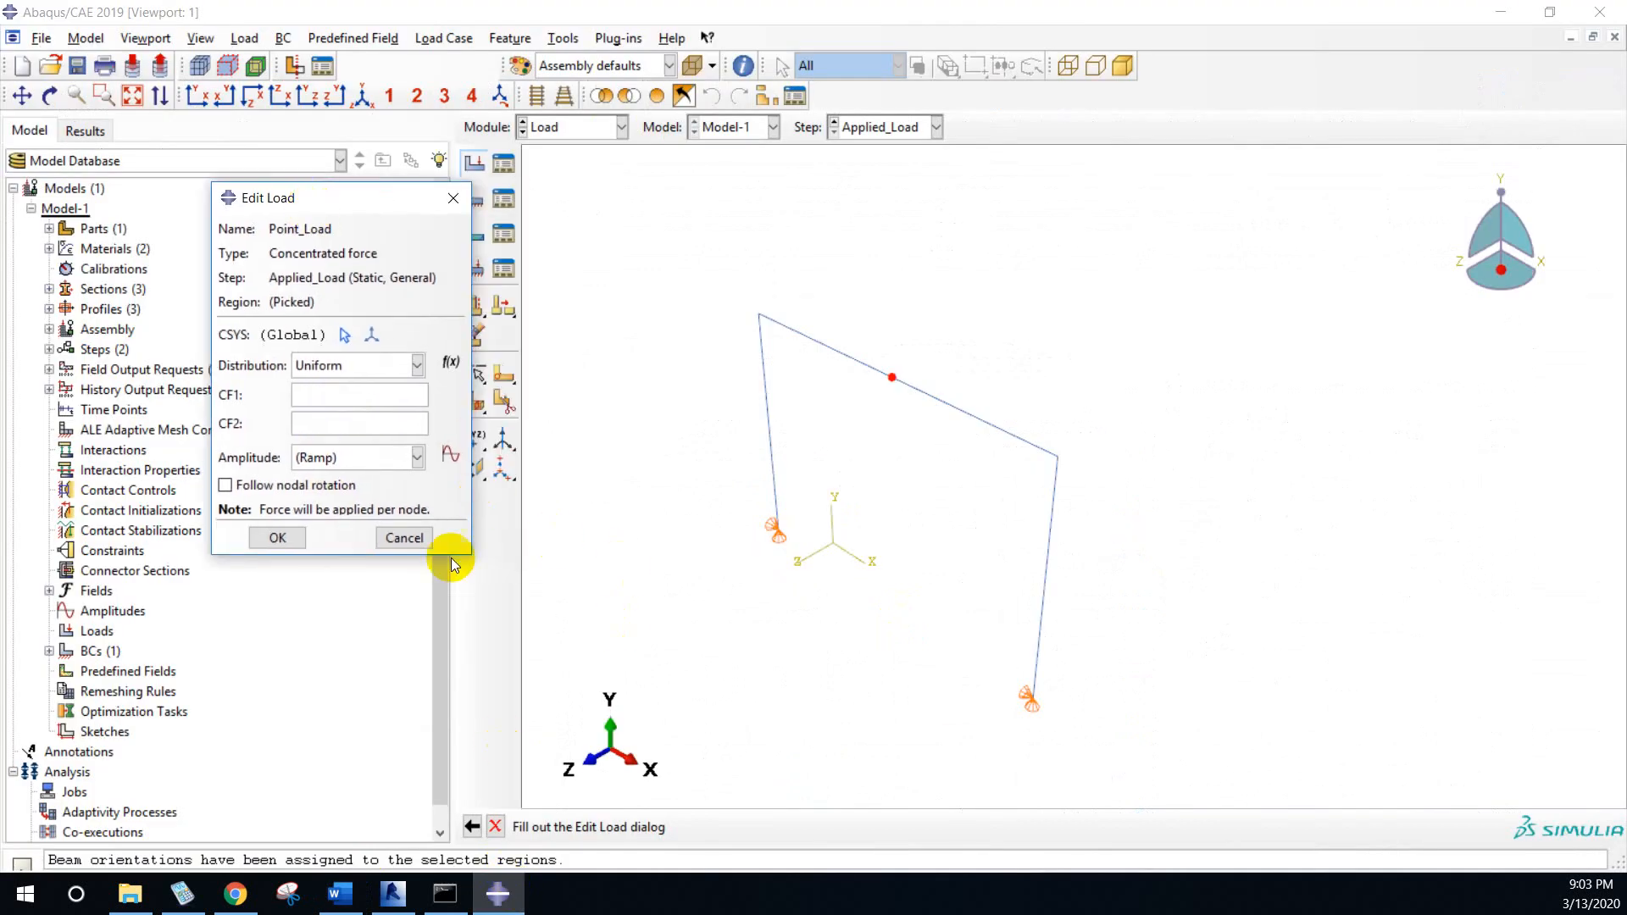
{"action": "left_click", "coordinate": [303, 423]}
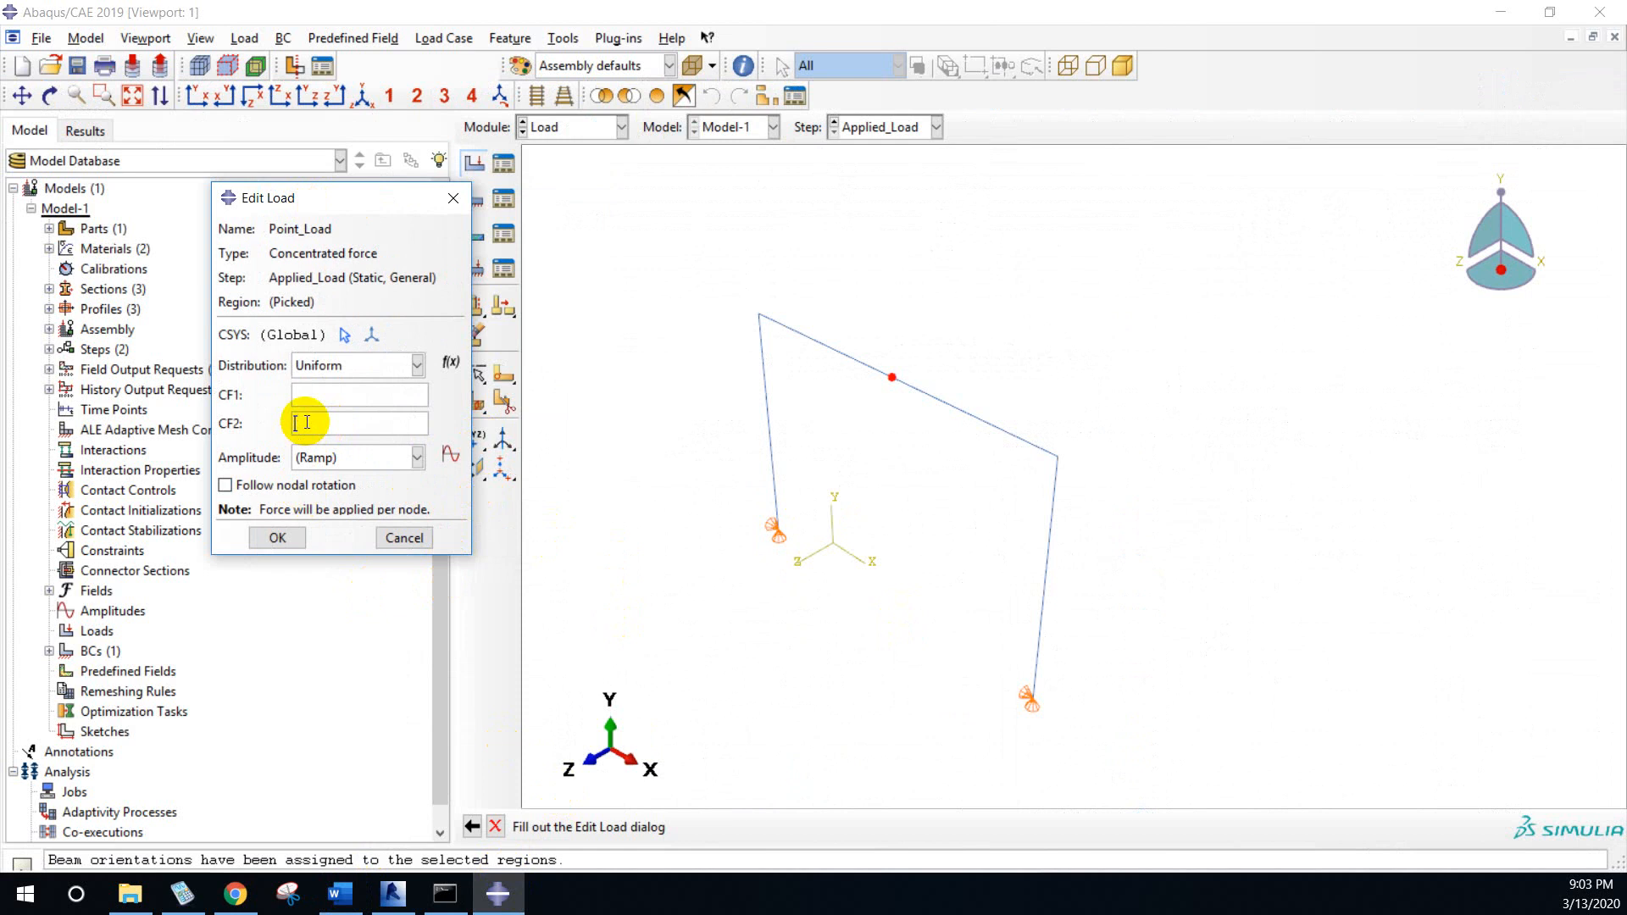
{"action": "type", "text": "-100e3"}
{"action": "left_click", "coordinate": [296, 539]}
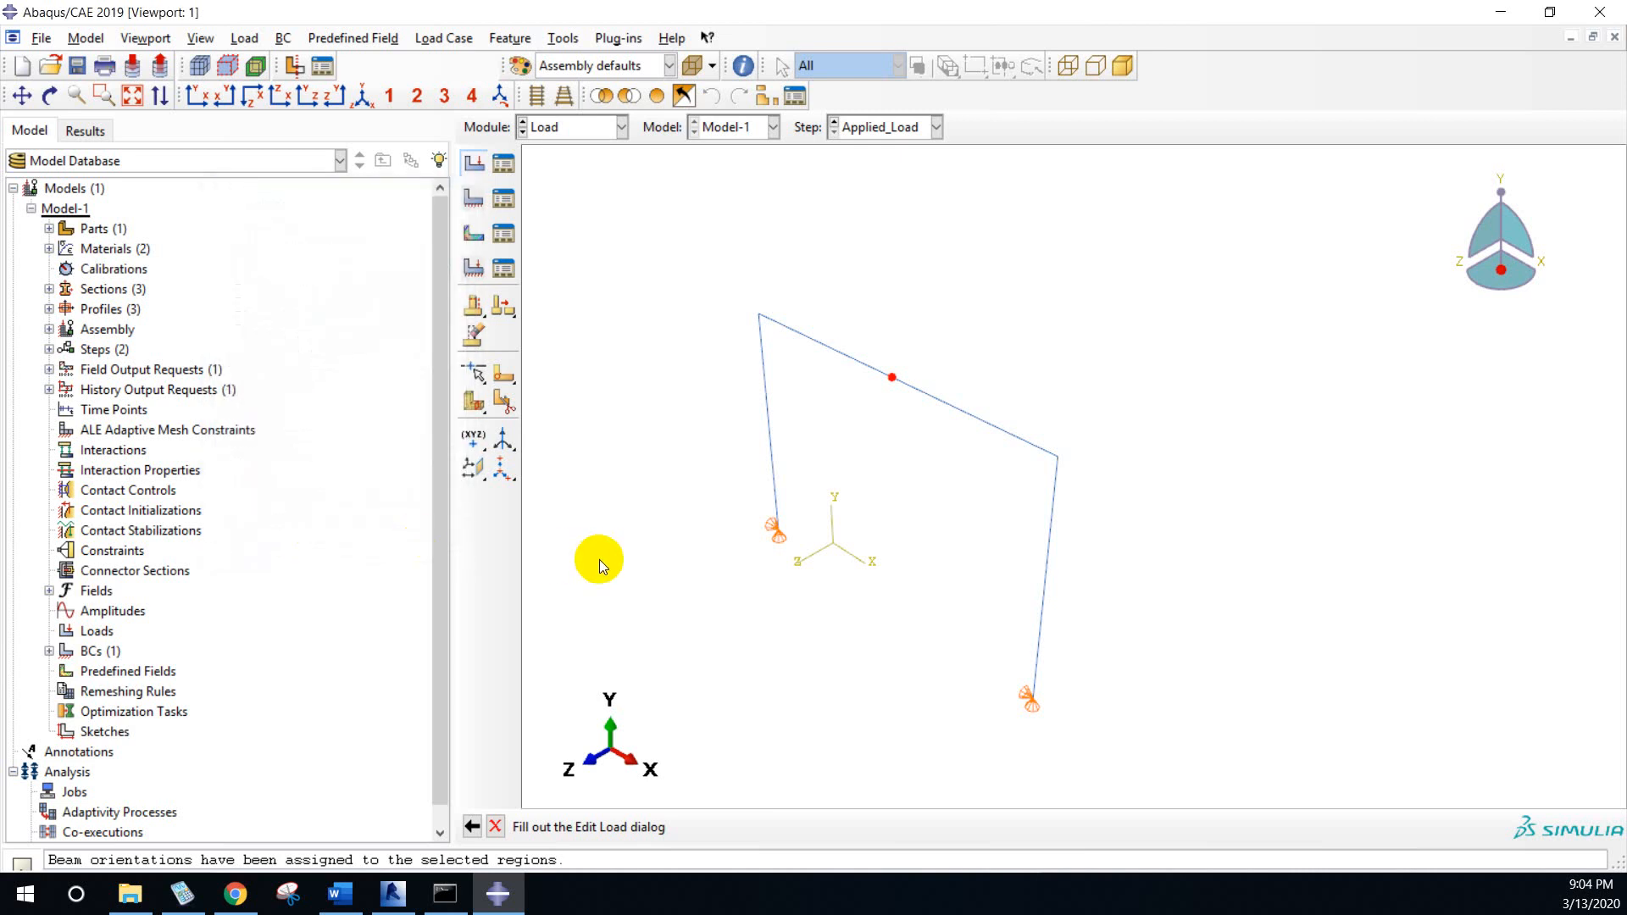
- Switch to the Mesh module
{"action": "left_click", "coordinate": [619, 127]}
{"action": "left_click", "coordinate": [559, 269]}
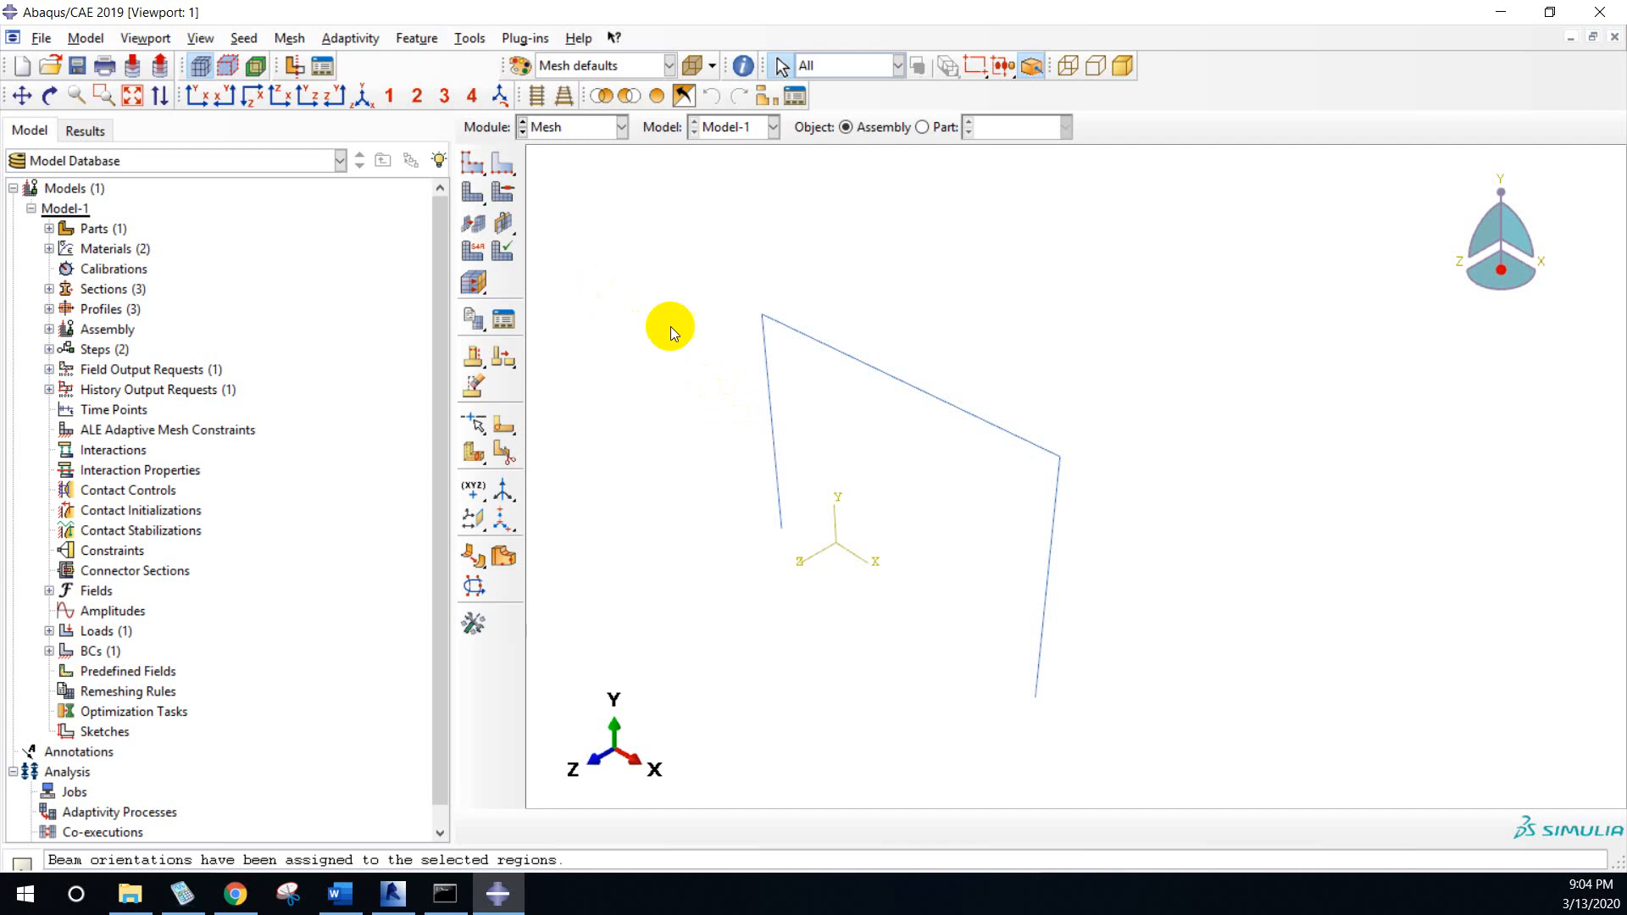
- Try to assign global seeds with the assembly as the mesh object
{"action": "left_click", "coordinate": [473, 163]}
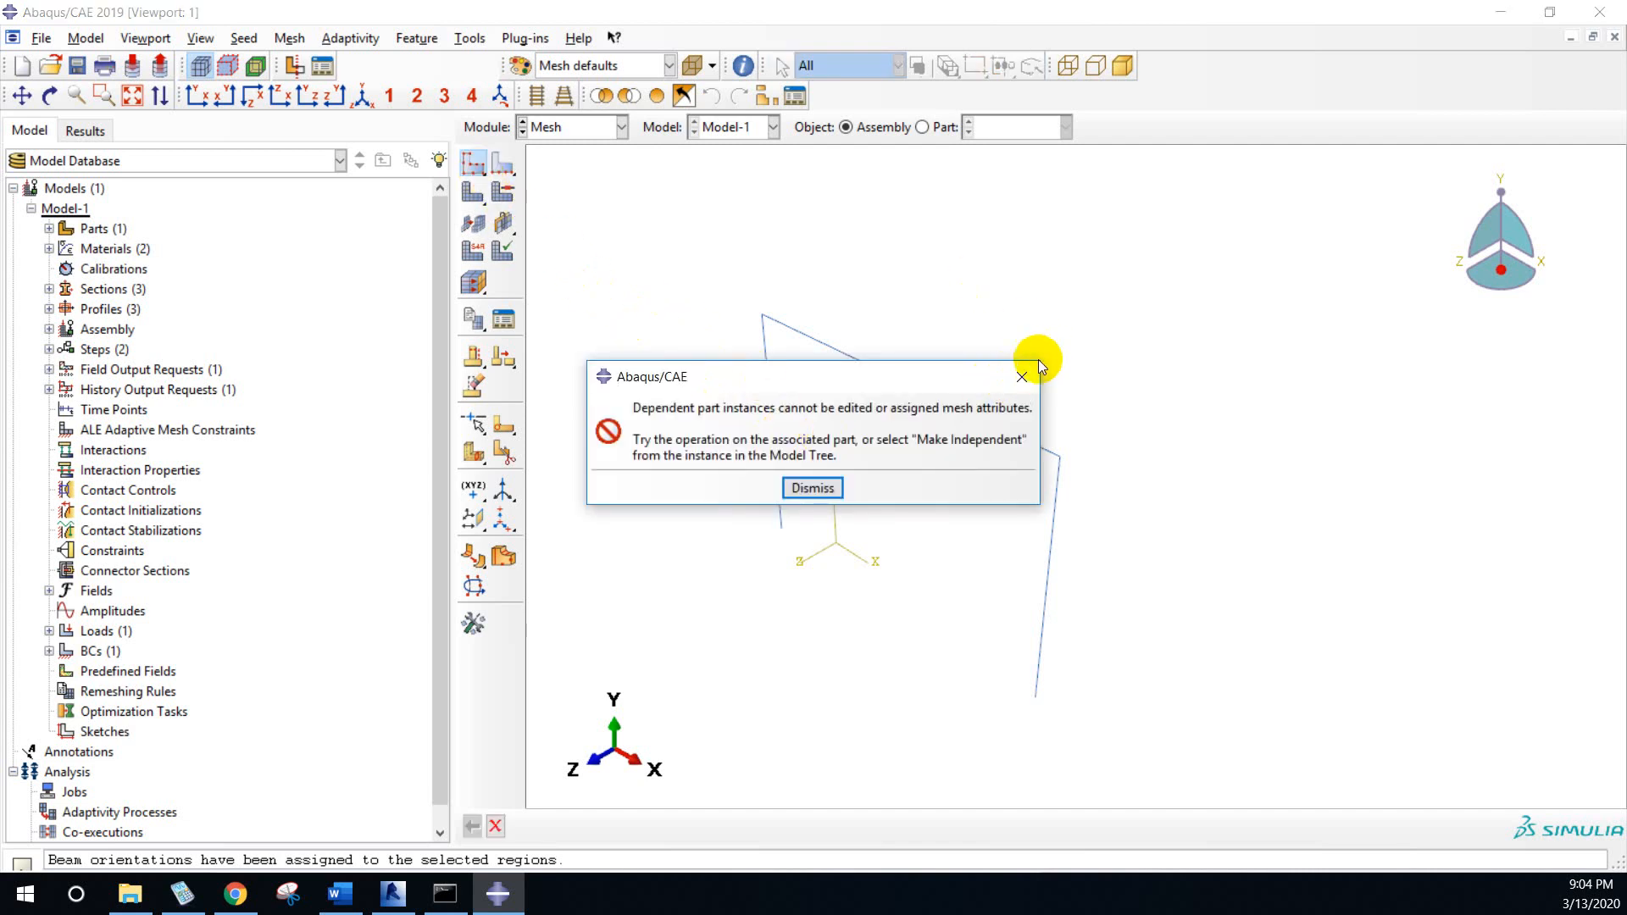
{"action": "left_click_drag", "start_coordinate": [899, 374], "coordinate": [869, 265]}
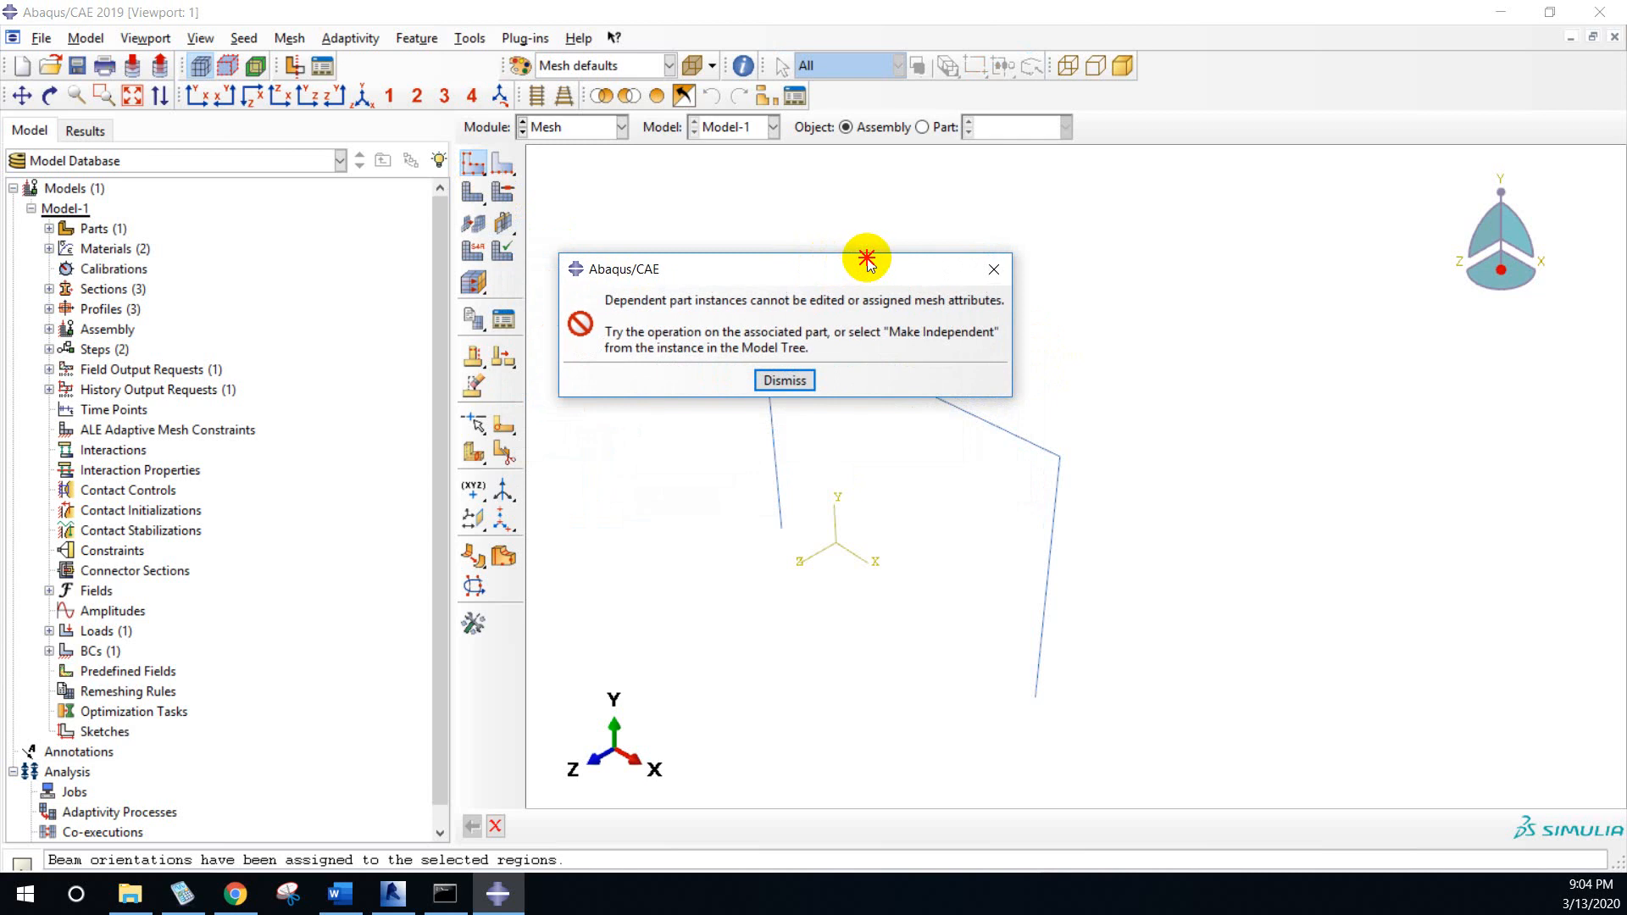
{"action": "left_click", "coordinate": [1002, 271]}
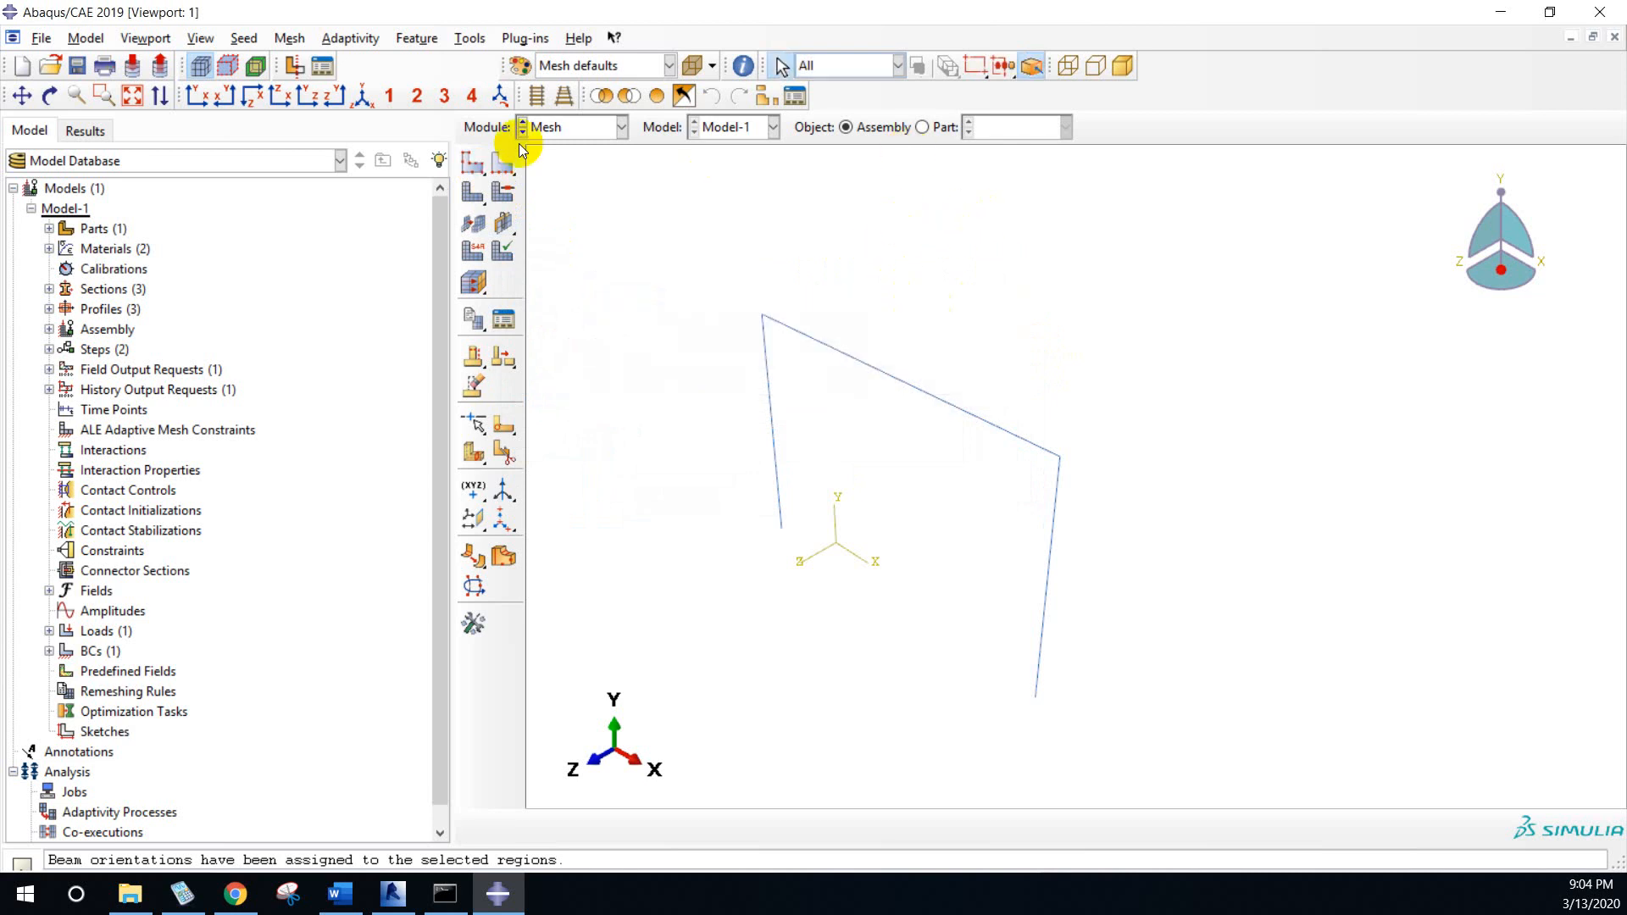
{"action": "left_click", "coordinate": [472, 163]}
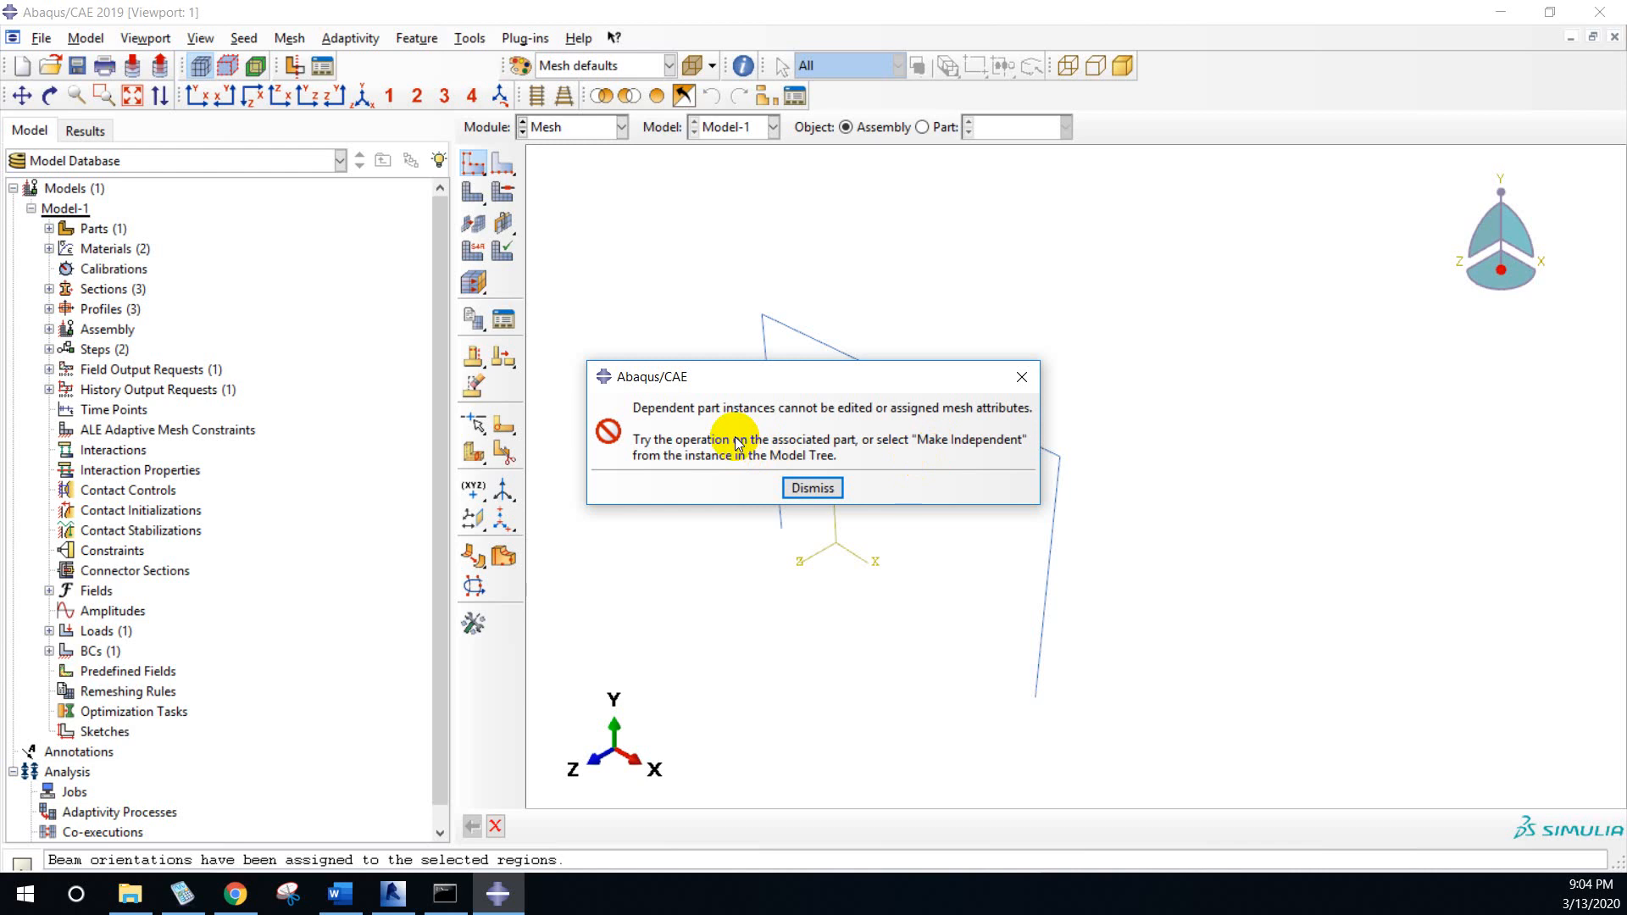
{"action": "left_click", "coordinate": [1022, 376]}
- Make the Portal Frame part the mesh object and assign global seeds with an approximate size of 250
{"action": "left_click", "coordinate": [921, 128]}
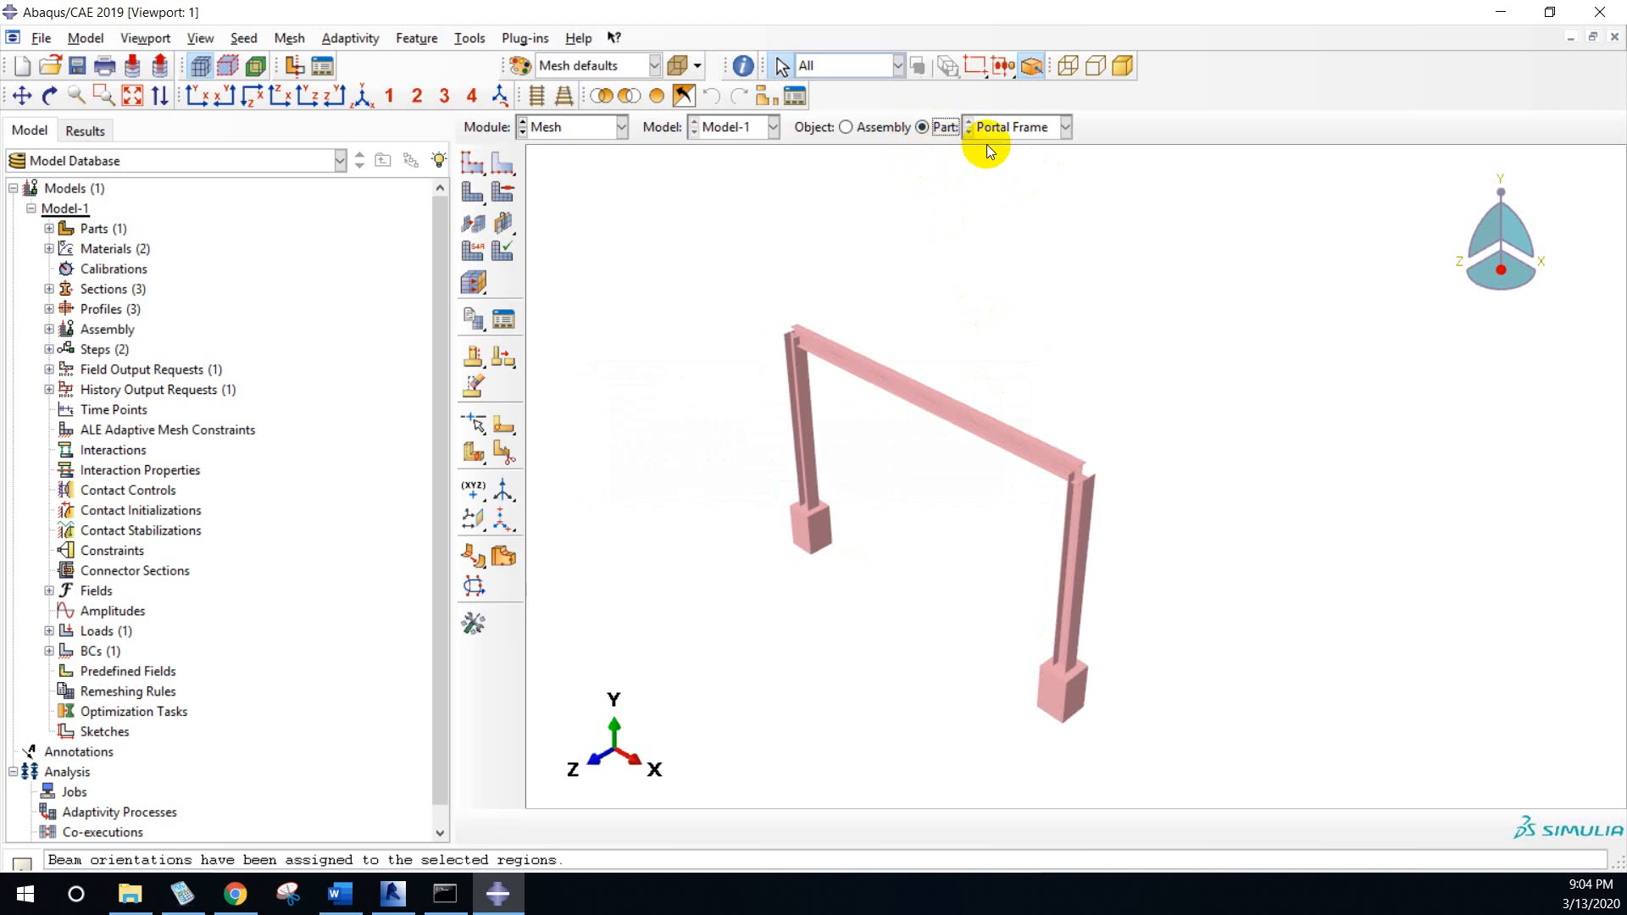
{"action": "left_click", "coordinate": [472, 163]}
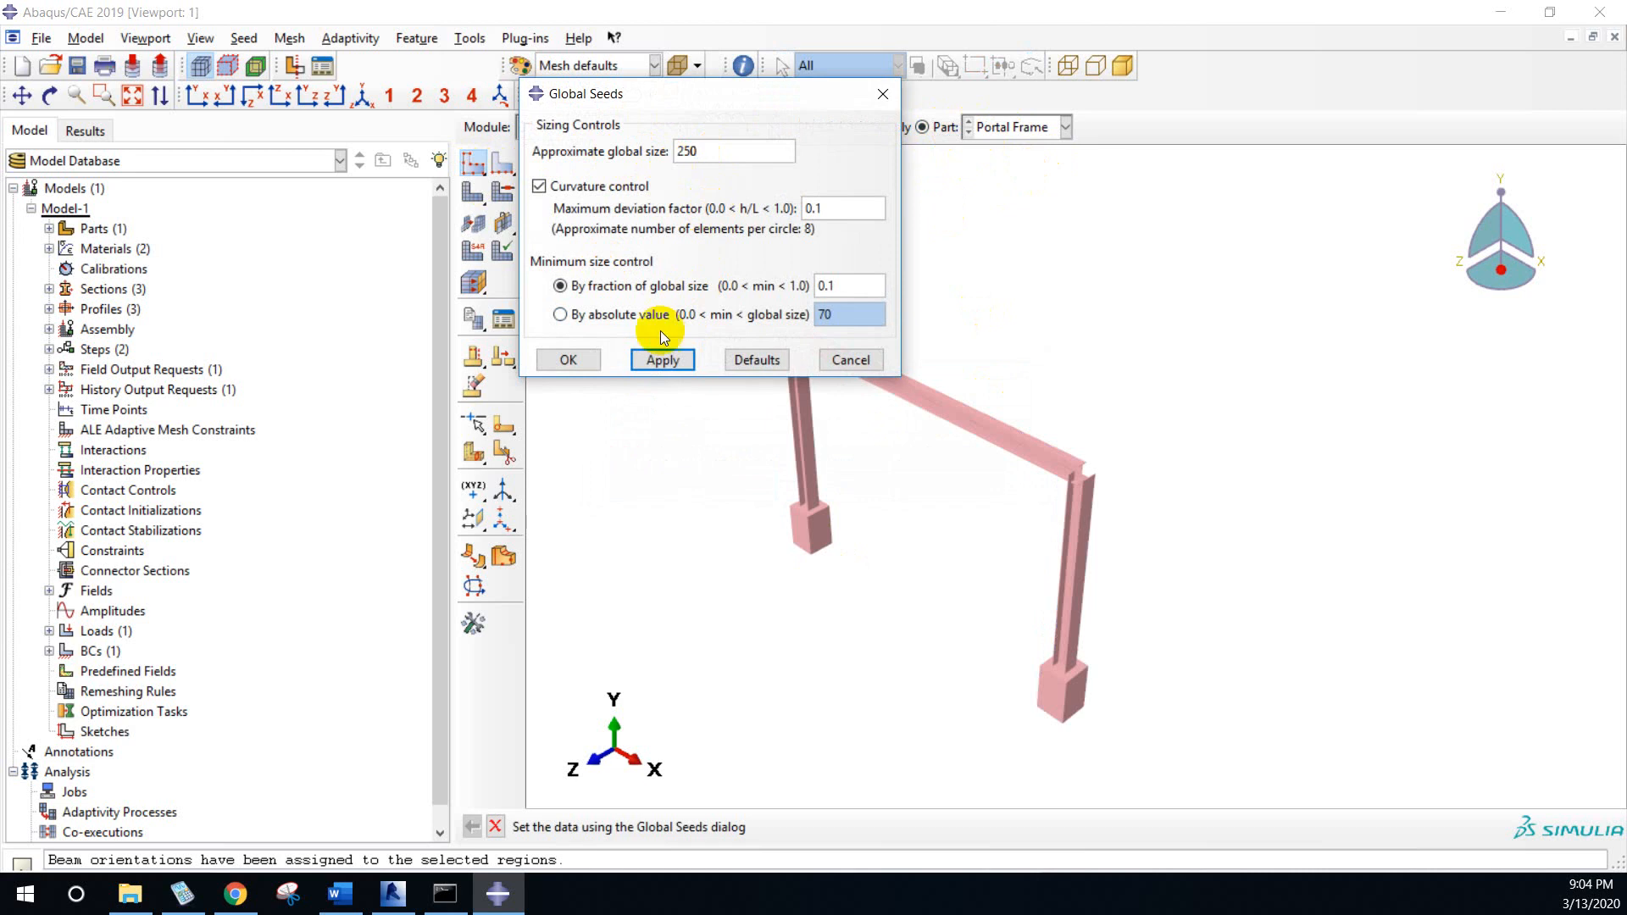
{"action": "left_click", "coordinate": [653, 362]}
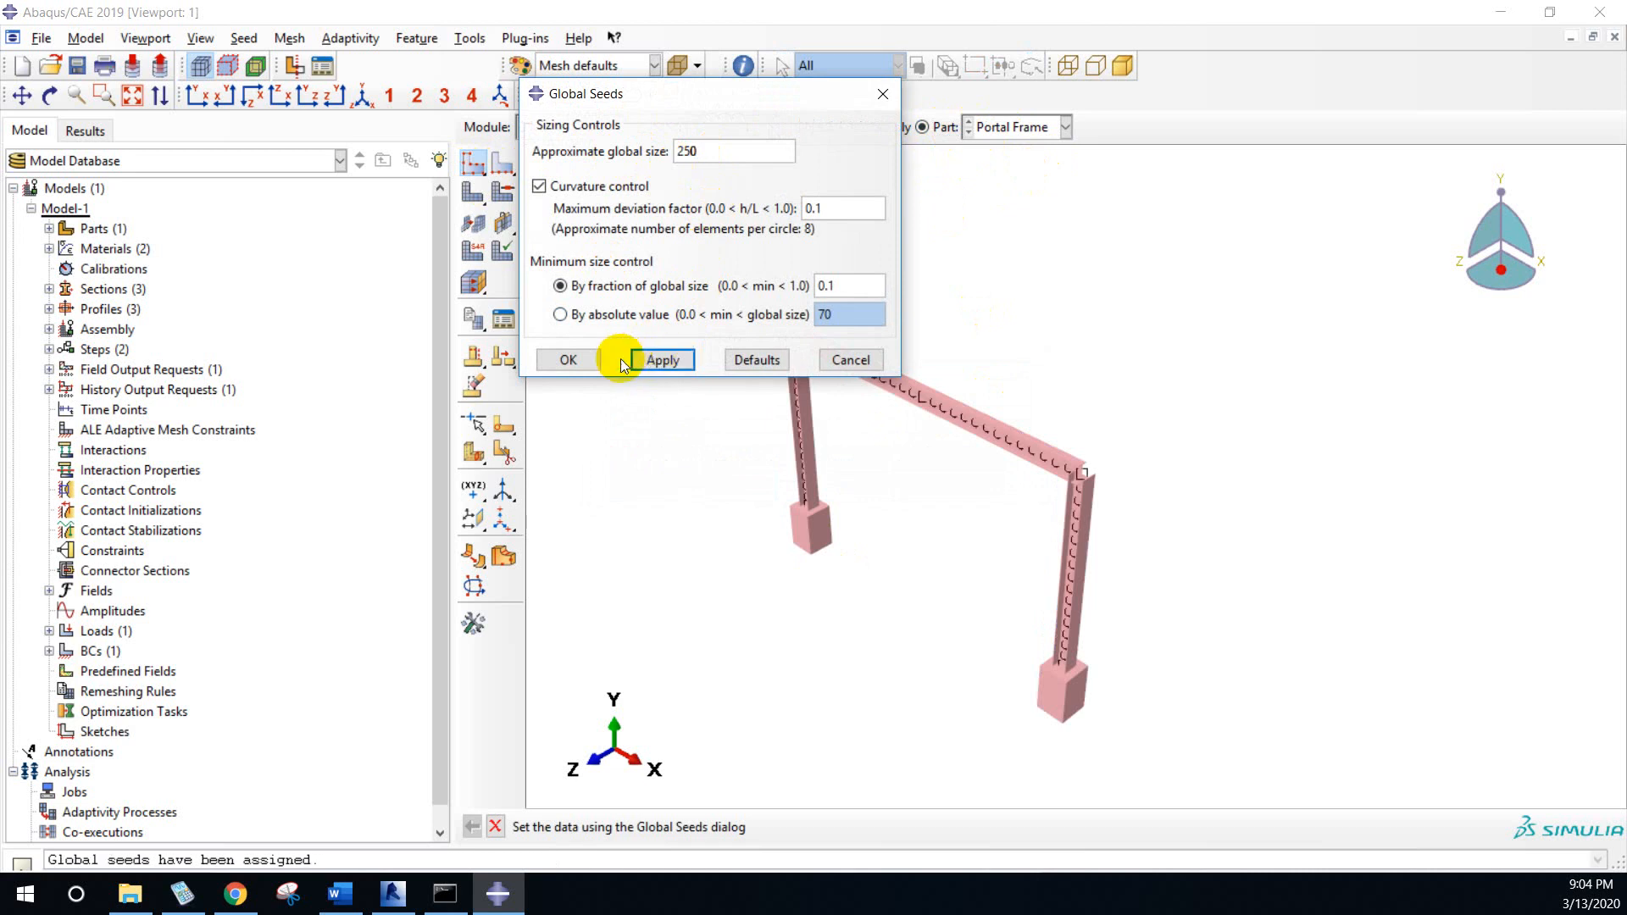
{"action": "left_click", "coordinate": [569, 359]}
- Generate the mesh on the seeded Portal Frame part
{"action": "left_click", "coordinate": [473, 193]}
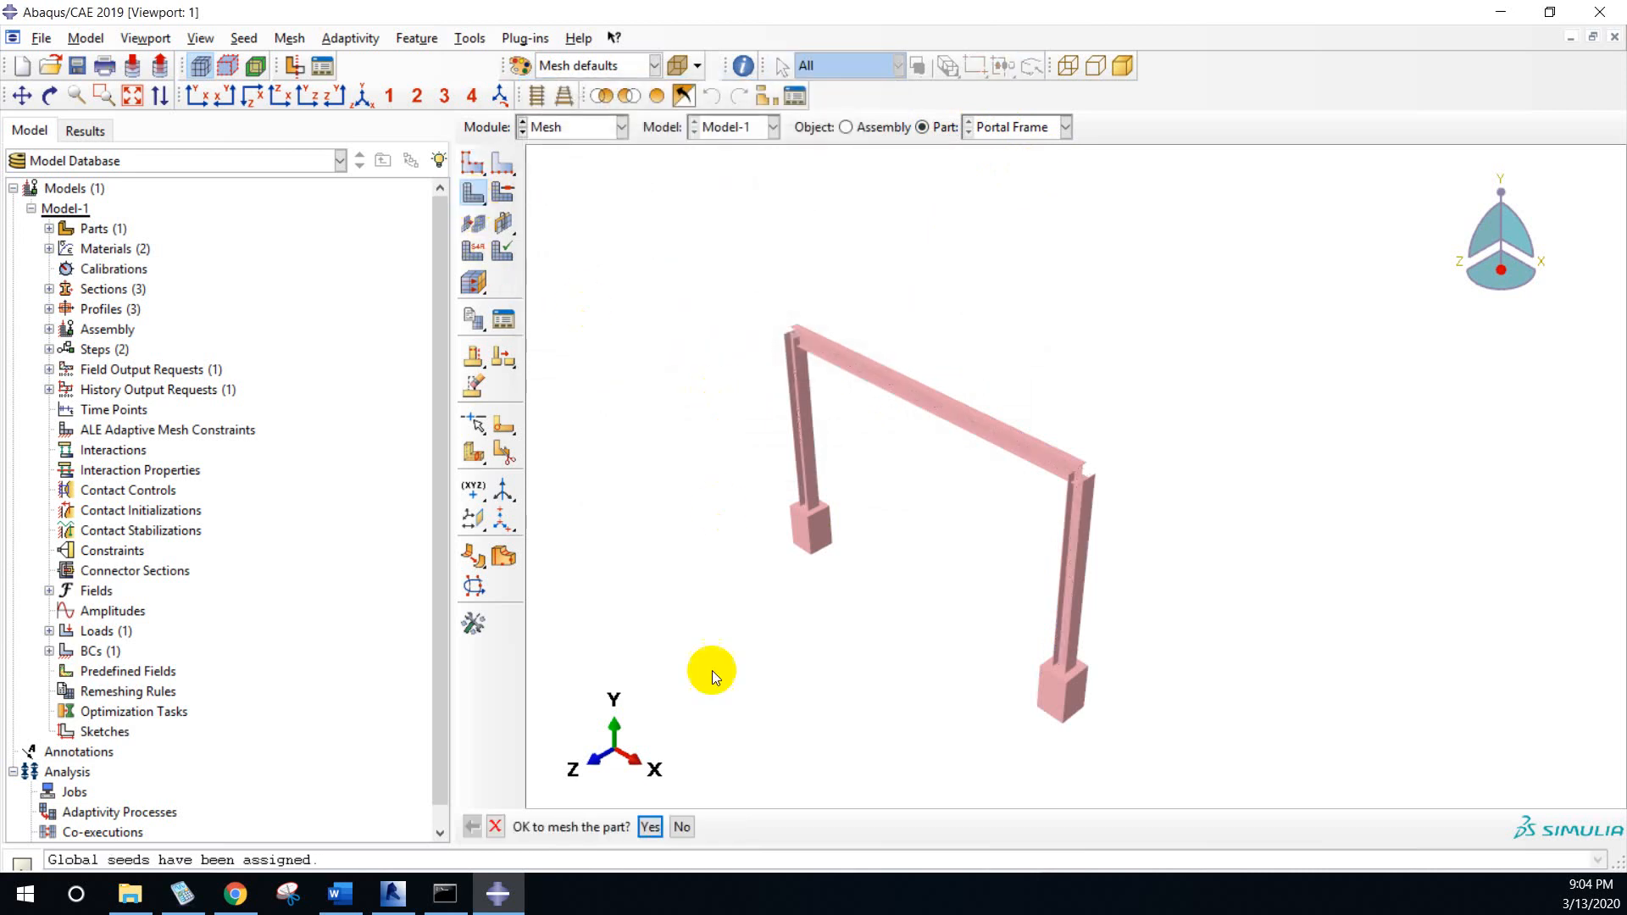
{"action": "left_click", "coordinate": [650, 828]}
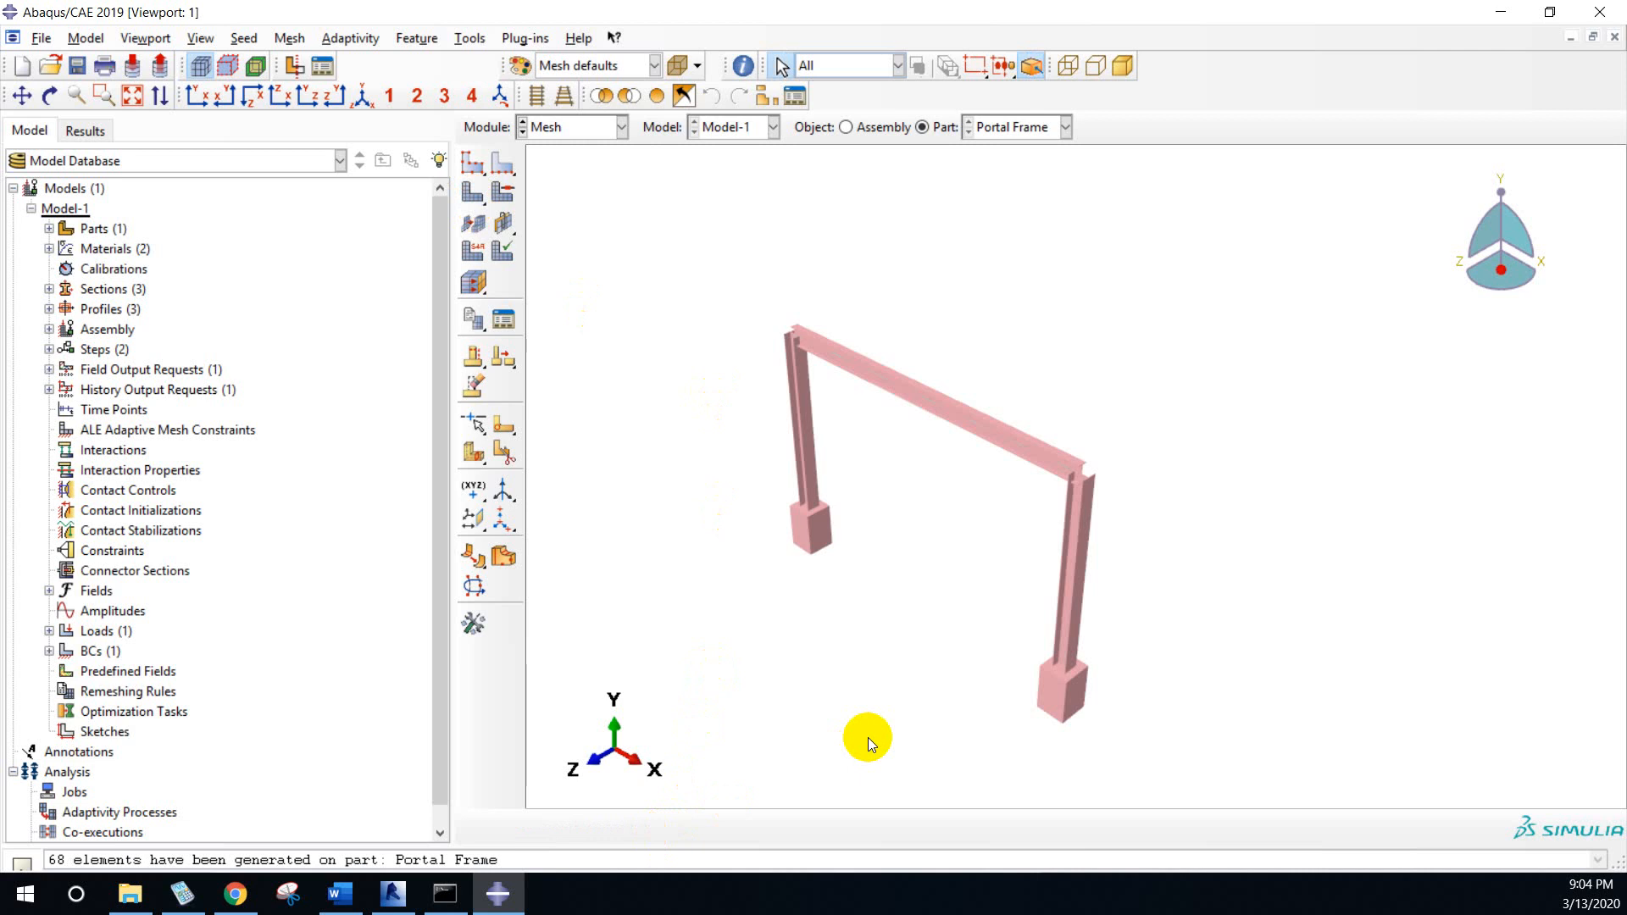
{"action": "left_click", "coordinate": [621, 128]}
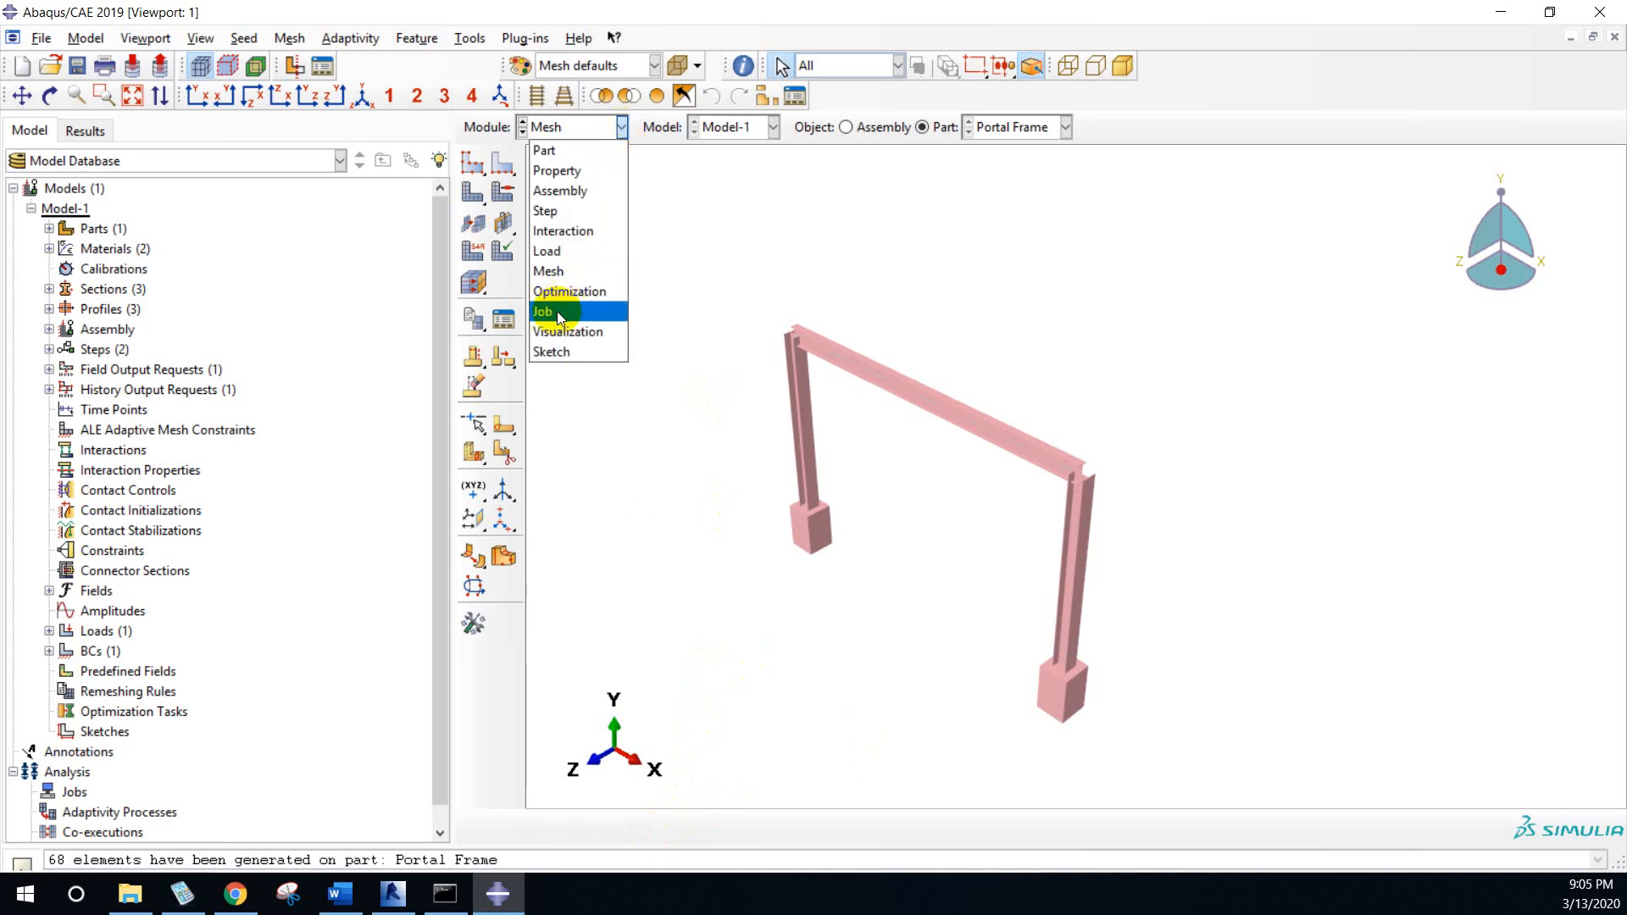
{"action": "left_click", "coordinate": [839, 244]}
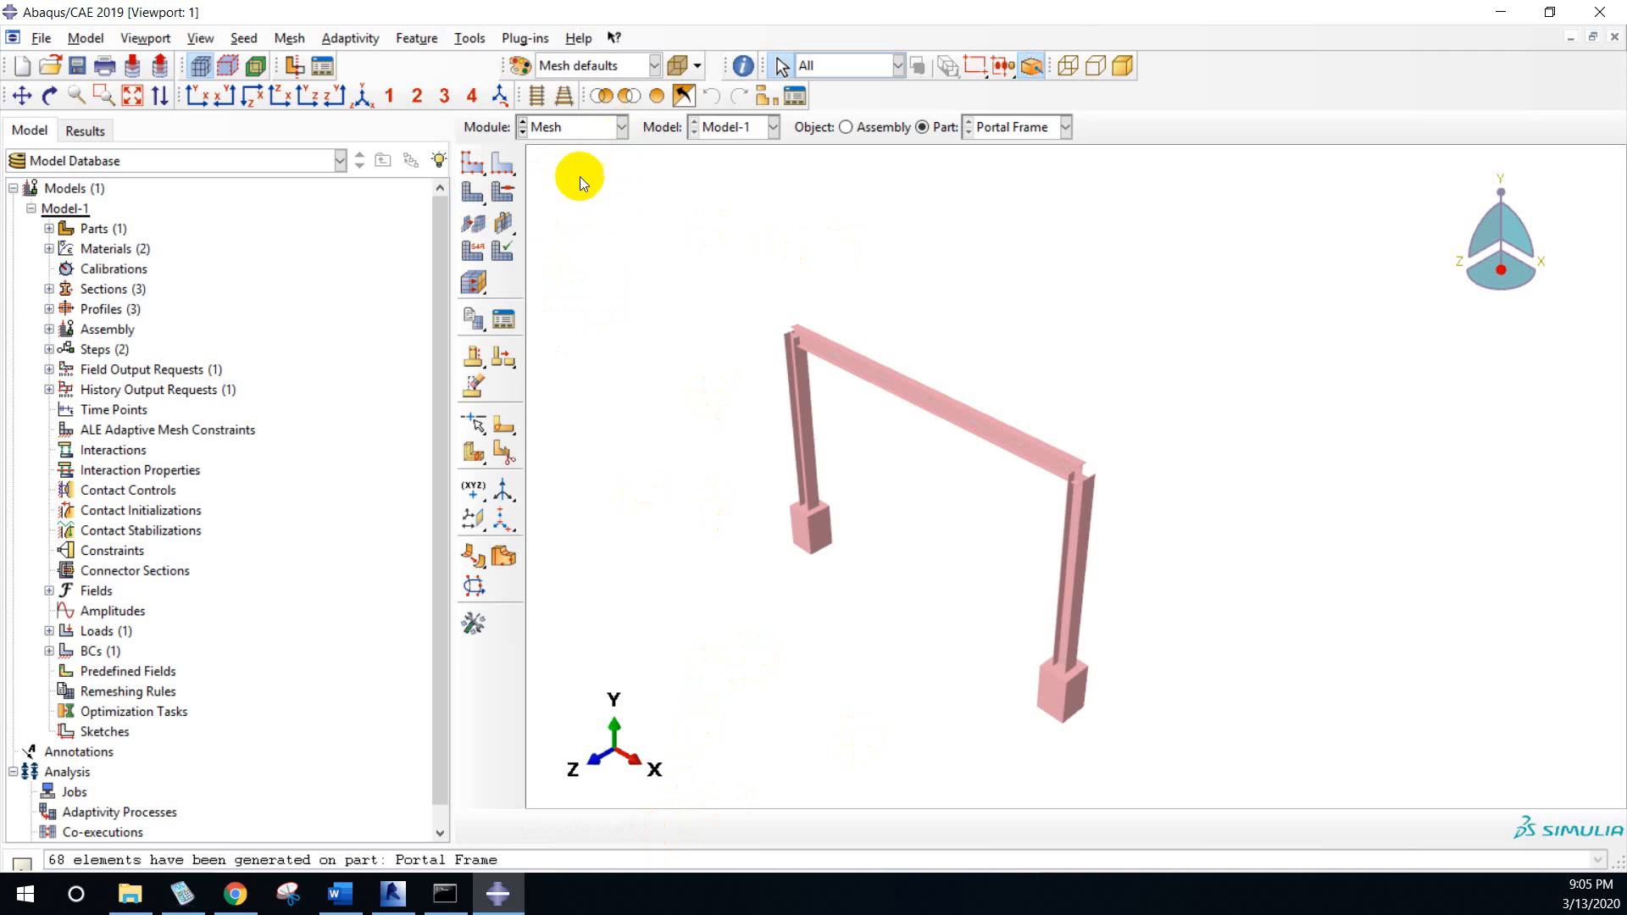
{"action": "left_click", "coordinate": [473, 191]}
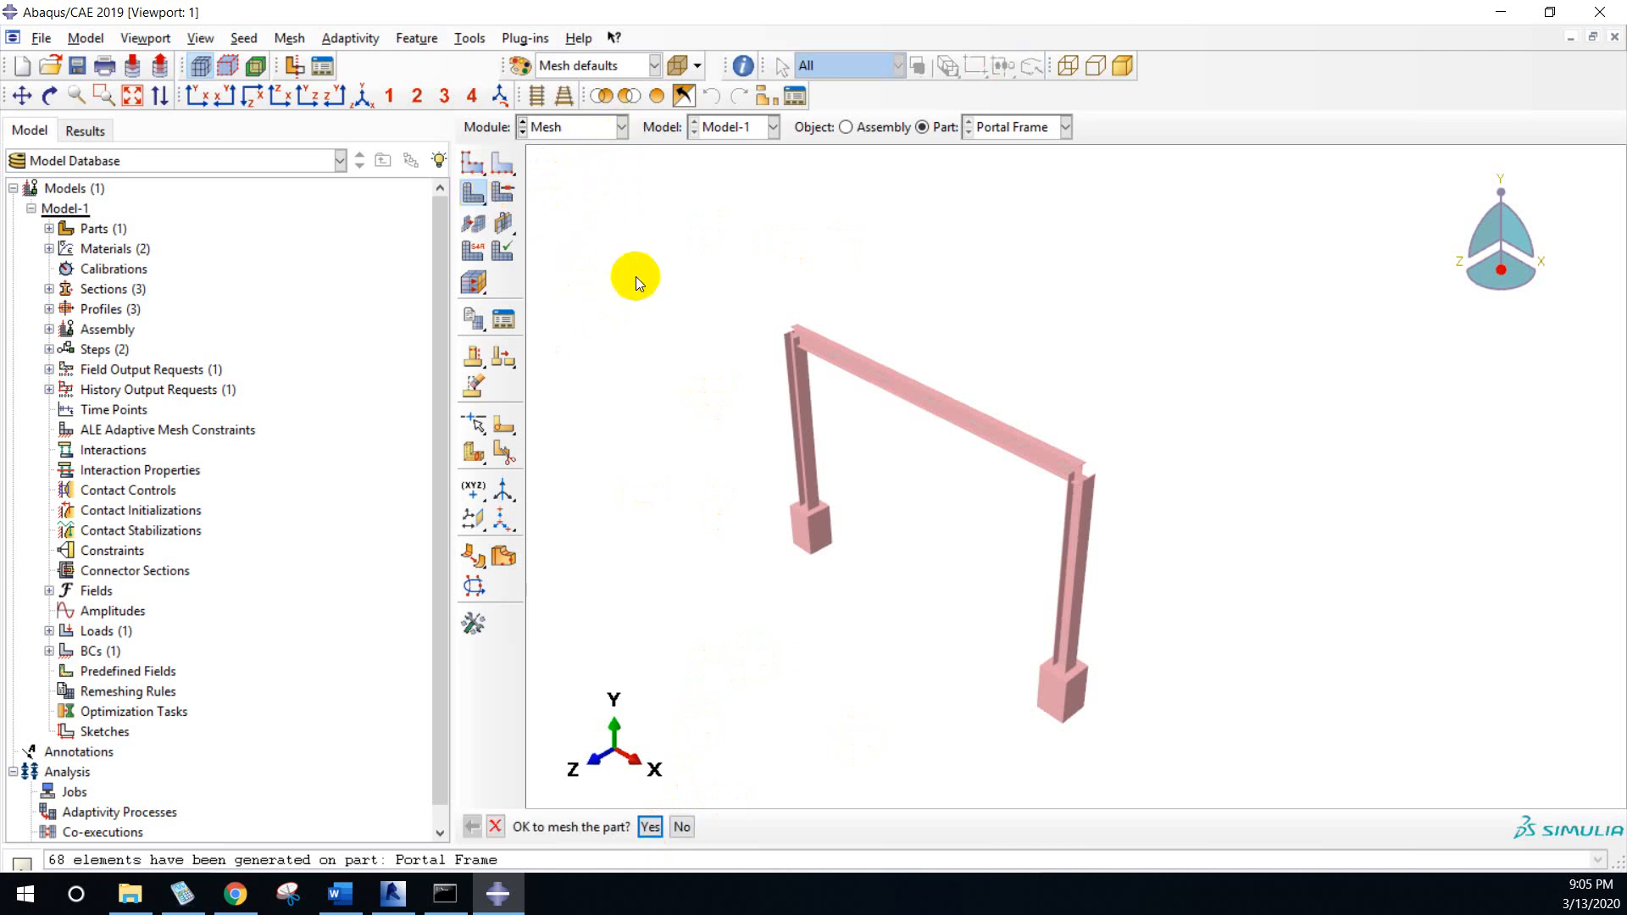
{"action": "left_click", "coordinate": [650, 828]}
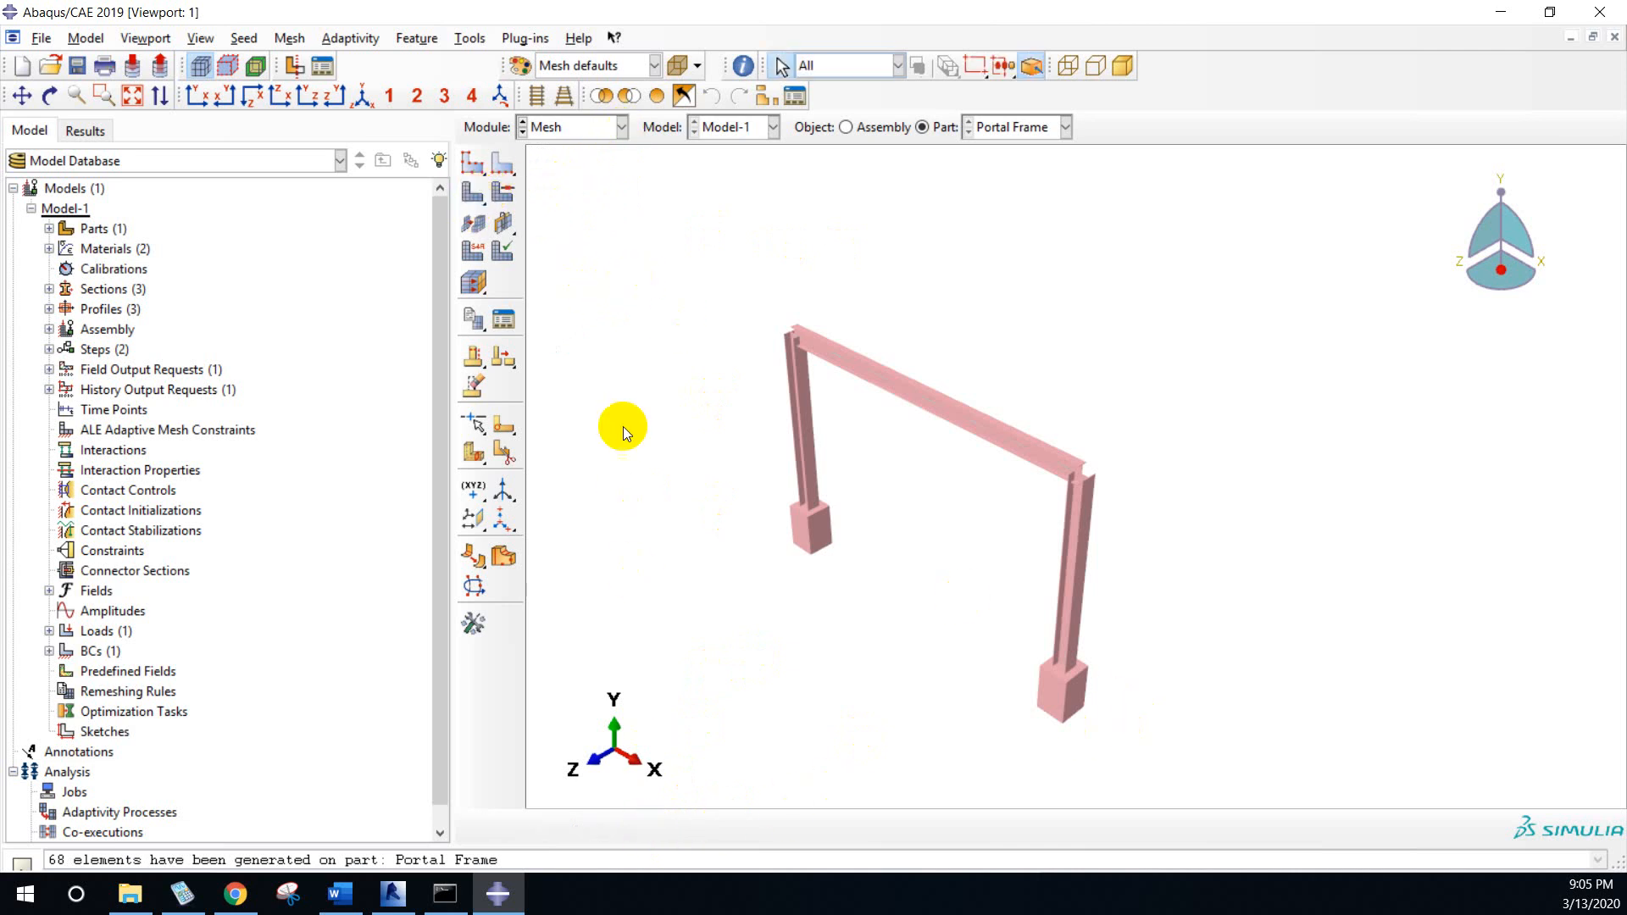
- In the Job module, create a full analysis job named Portal_Frame_Job from Model-1 with its default settings
{"action": "left_click", "coordinate": [619, 127]}
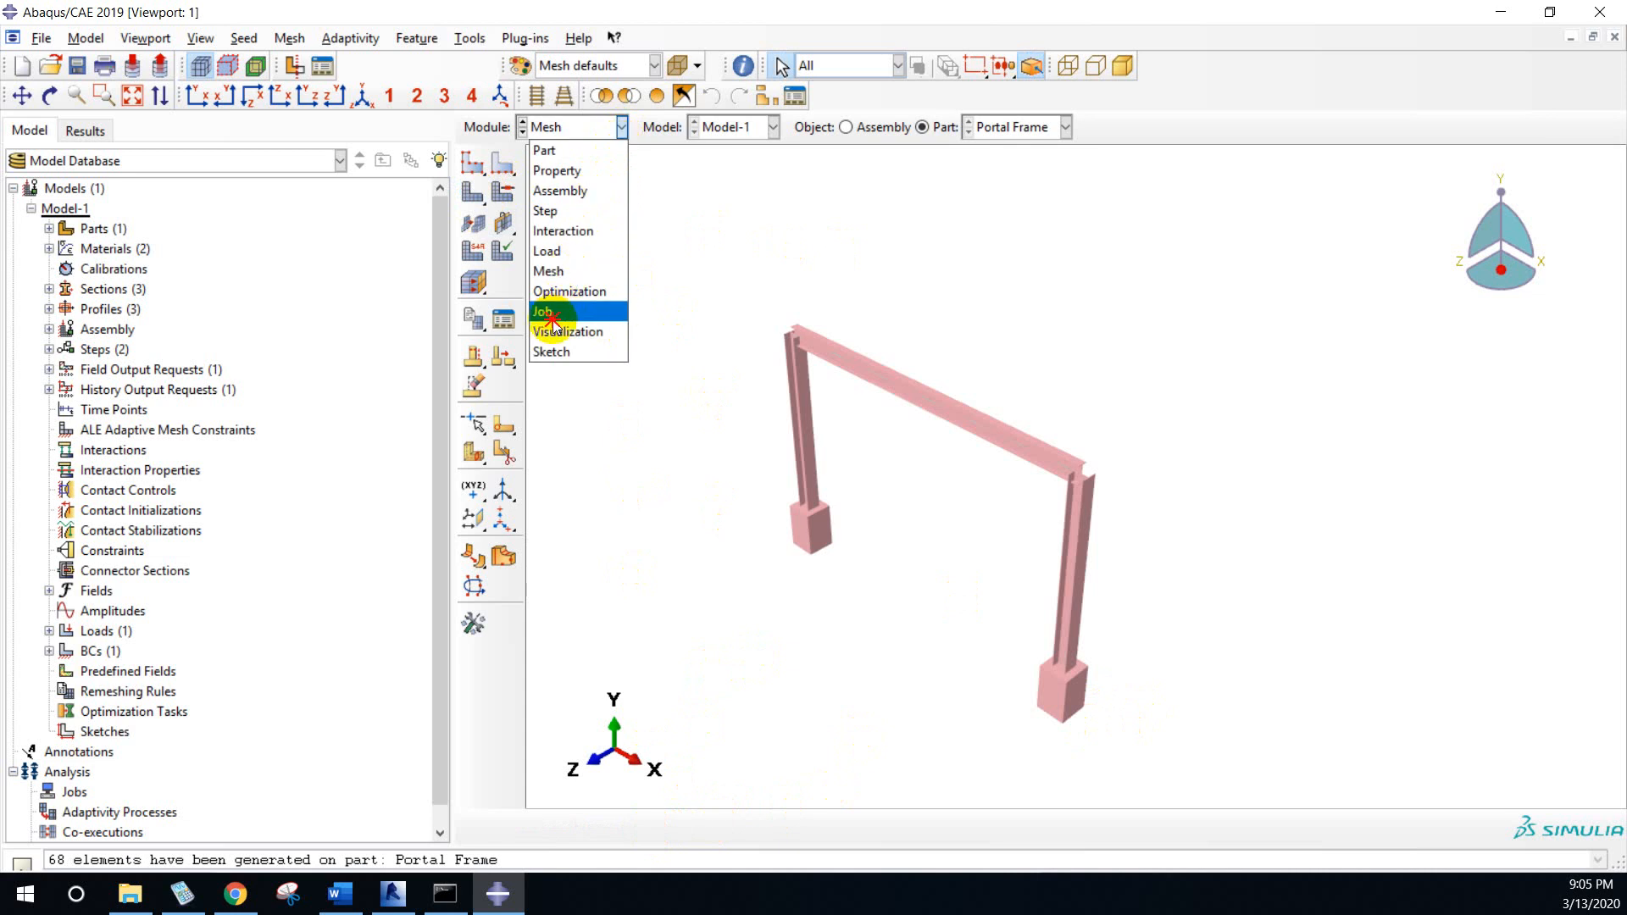
{"action": "left_click", "coordinate": [623, 313]}
{"action": "left_click", "coordinate": [504, 163]}
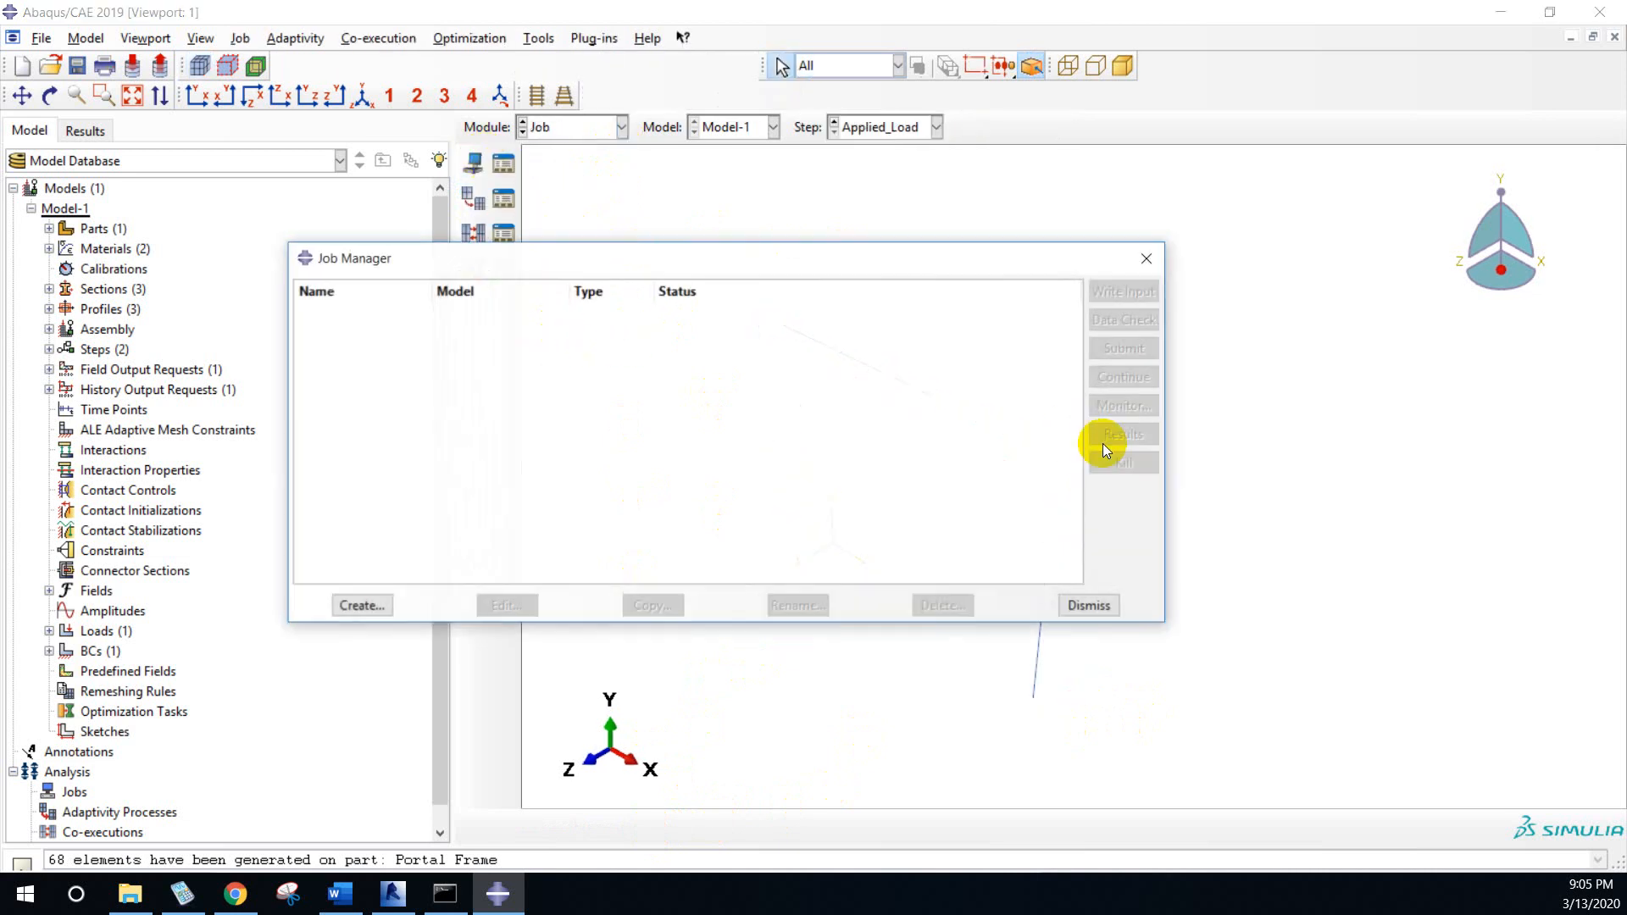
{"action": "left_click", "coordinate": [359, 603]}
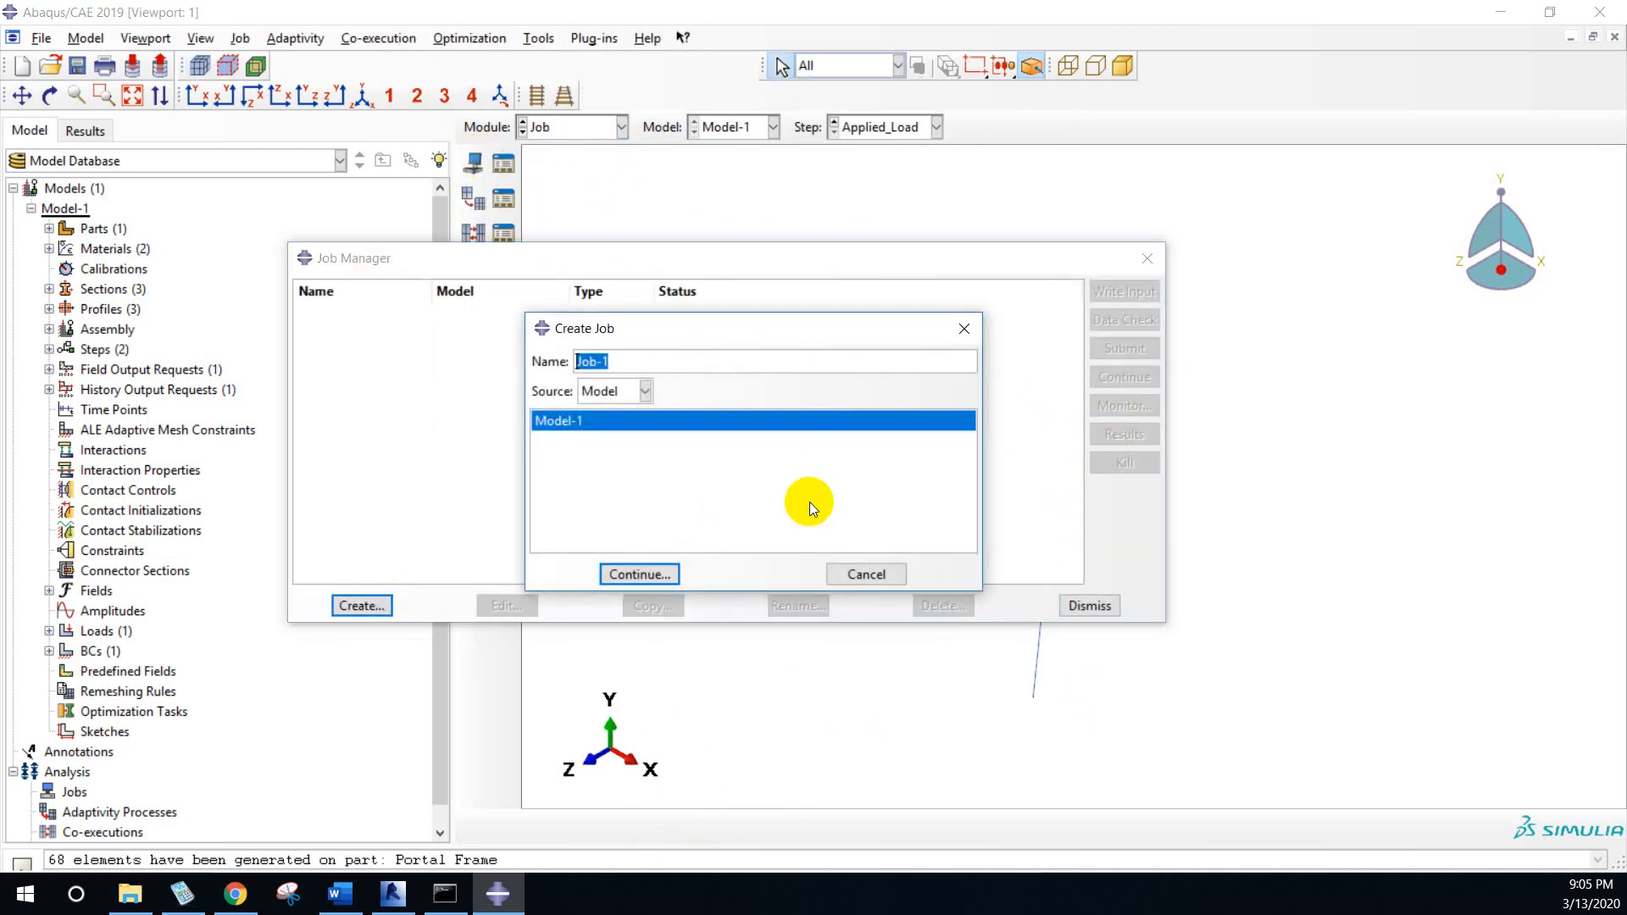
{"action": "type", "text": "Portal_Fra"}
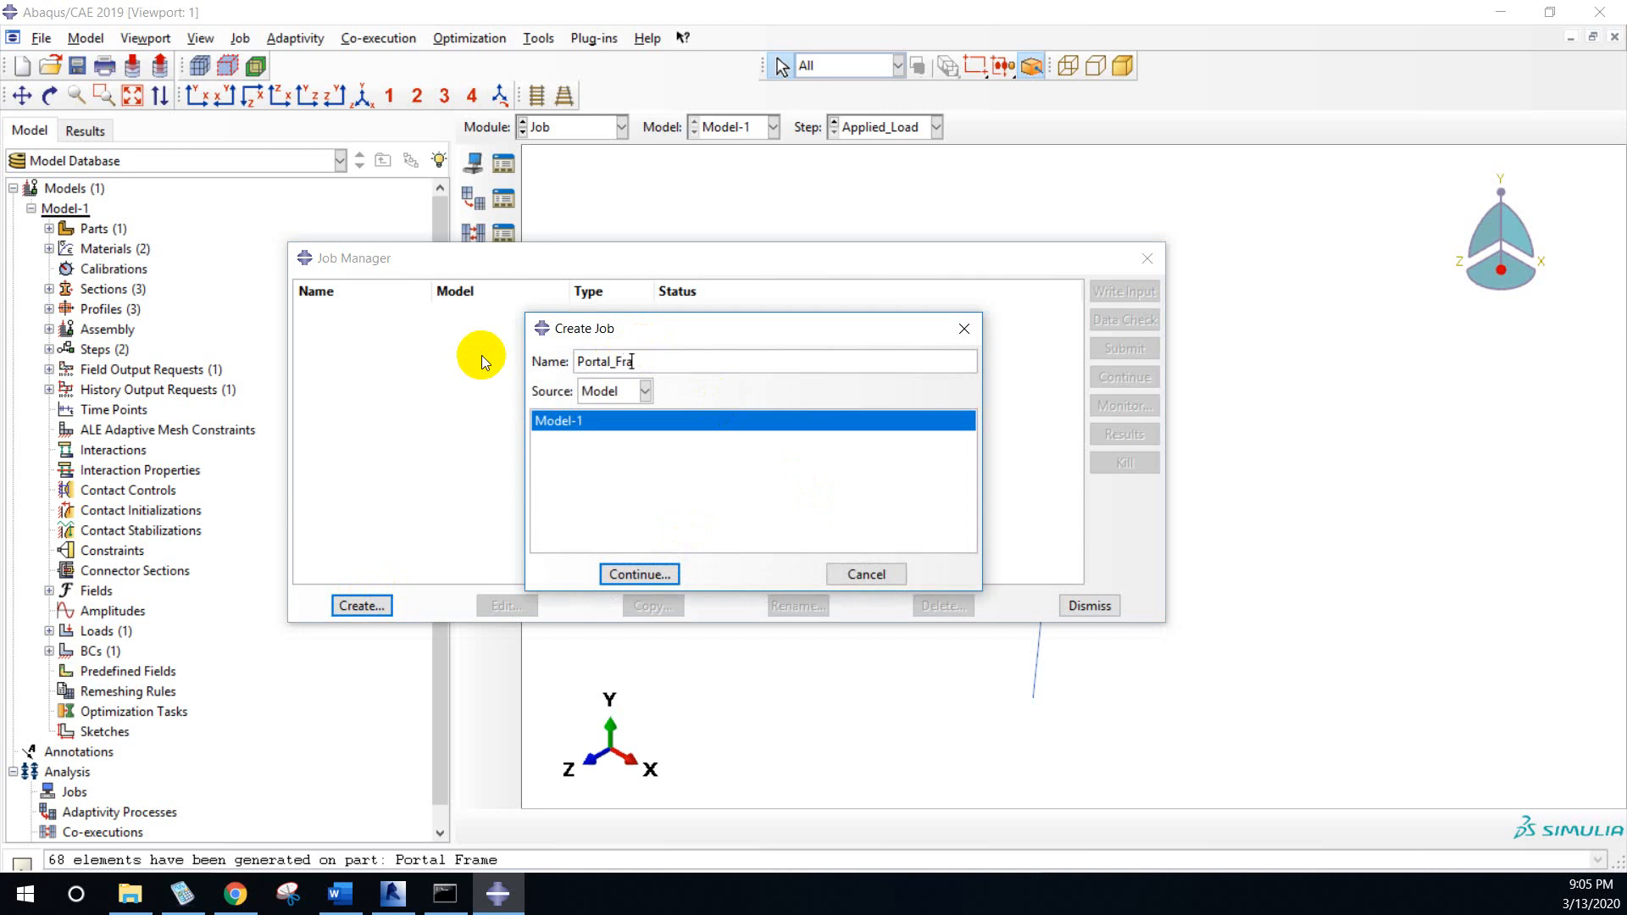
{"action": "type", "text": "me_Job"}
{"action": "left_click", "coordinate": [651, 574]}
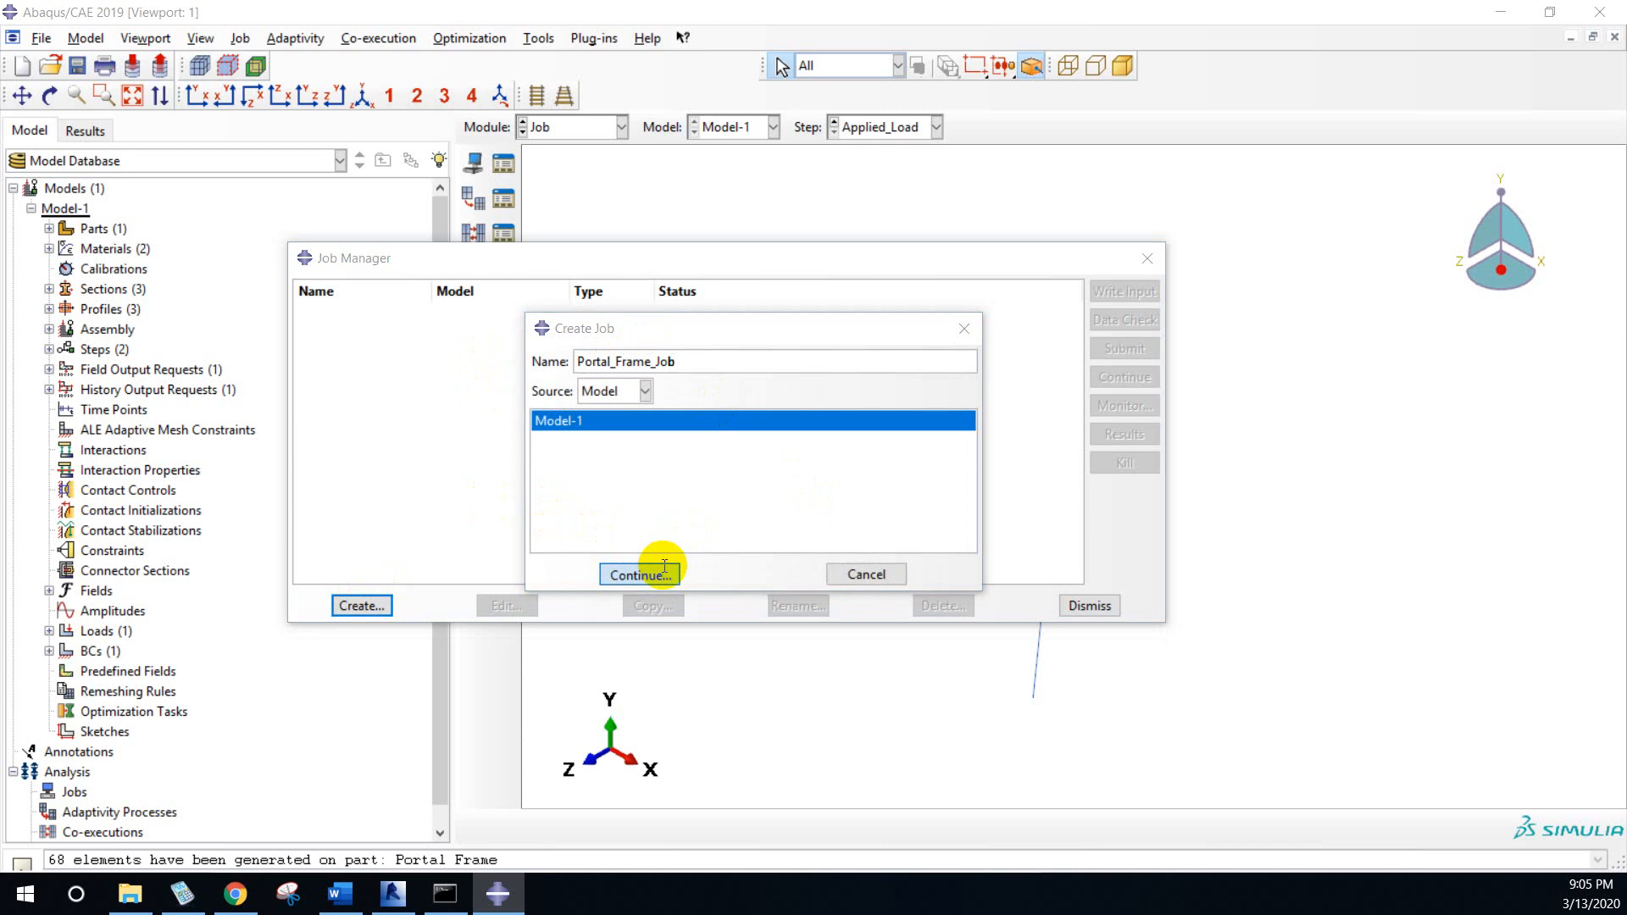
{"action": "left_click", "coordinate": [668, 652]}
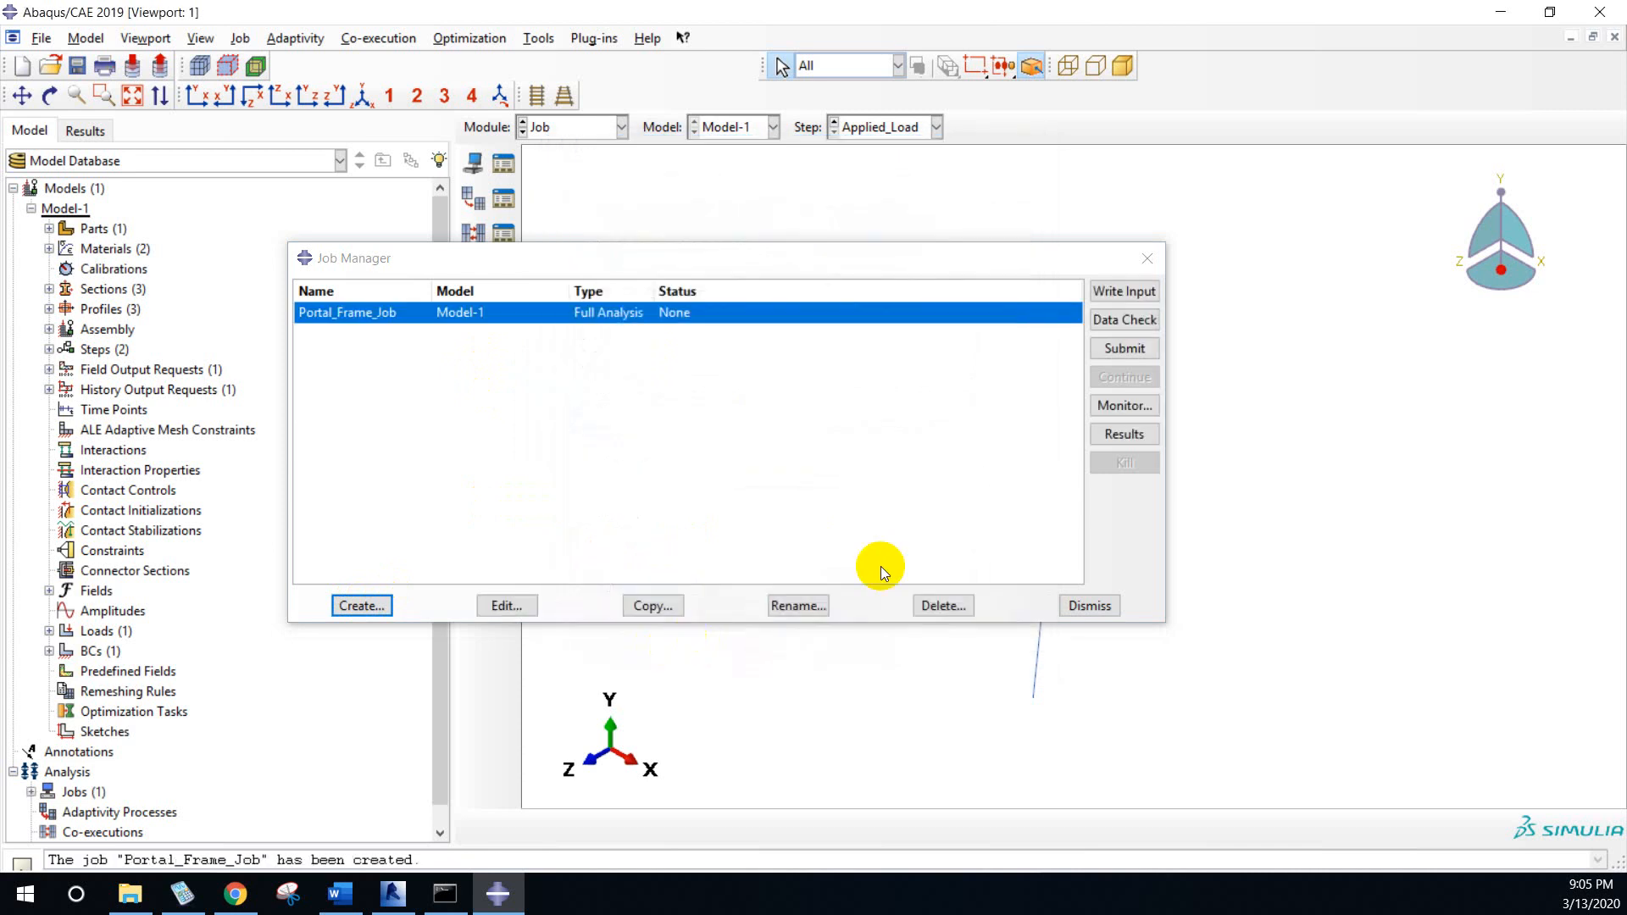
- Submit Portal_Frame_Job for analysis and monitor the run until it finishes
{"action": "left_click", "coordinate": [1111, 351]}
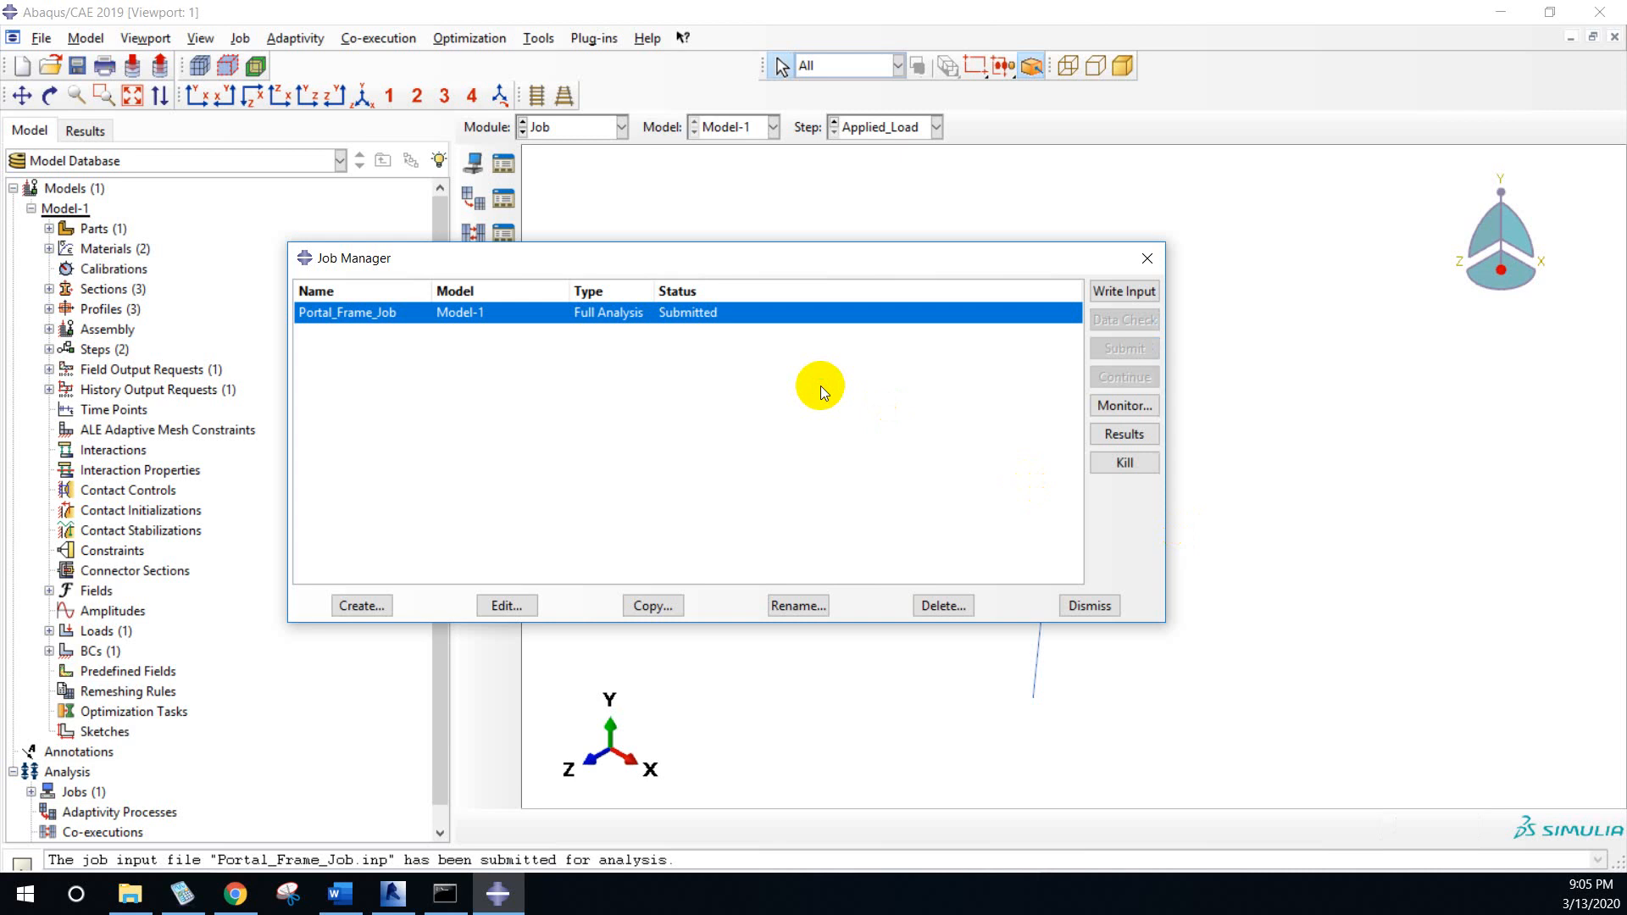
{"action": "left_click", "coordinate": [1122, 407]}
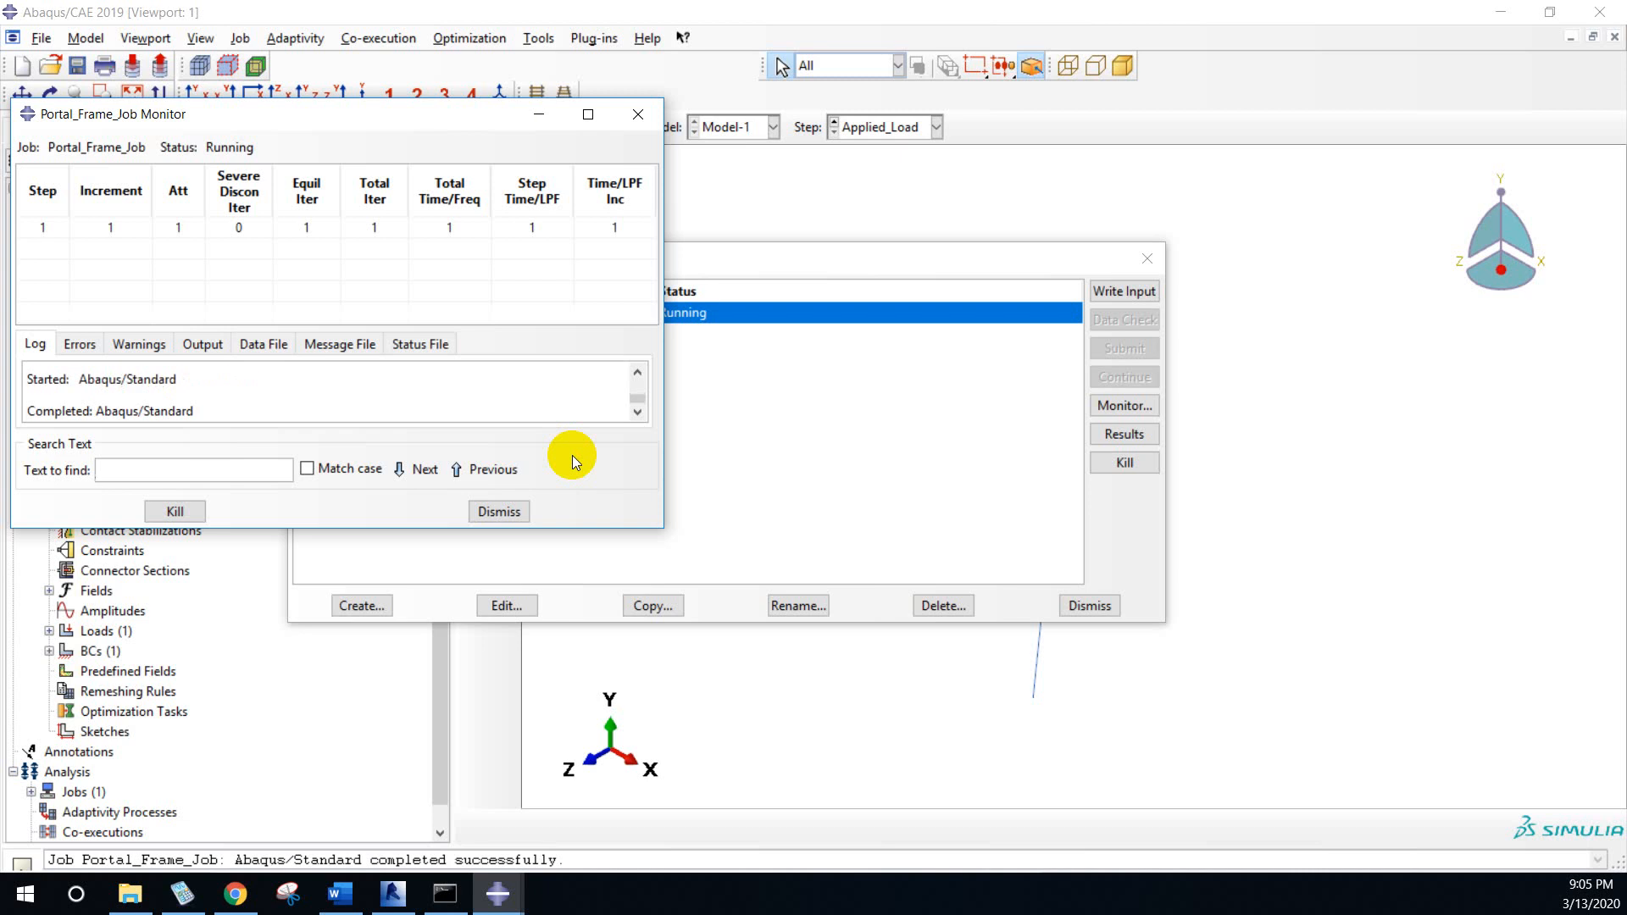
{"action": "left_click_drag", "start_coordinate": [445, 117], "coordinate": [632, 351]}
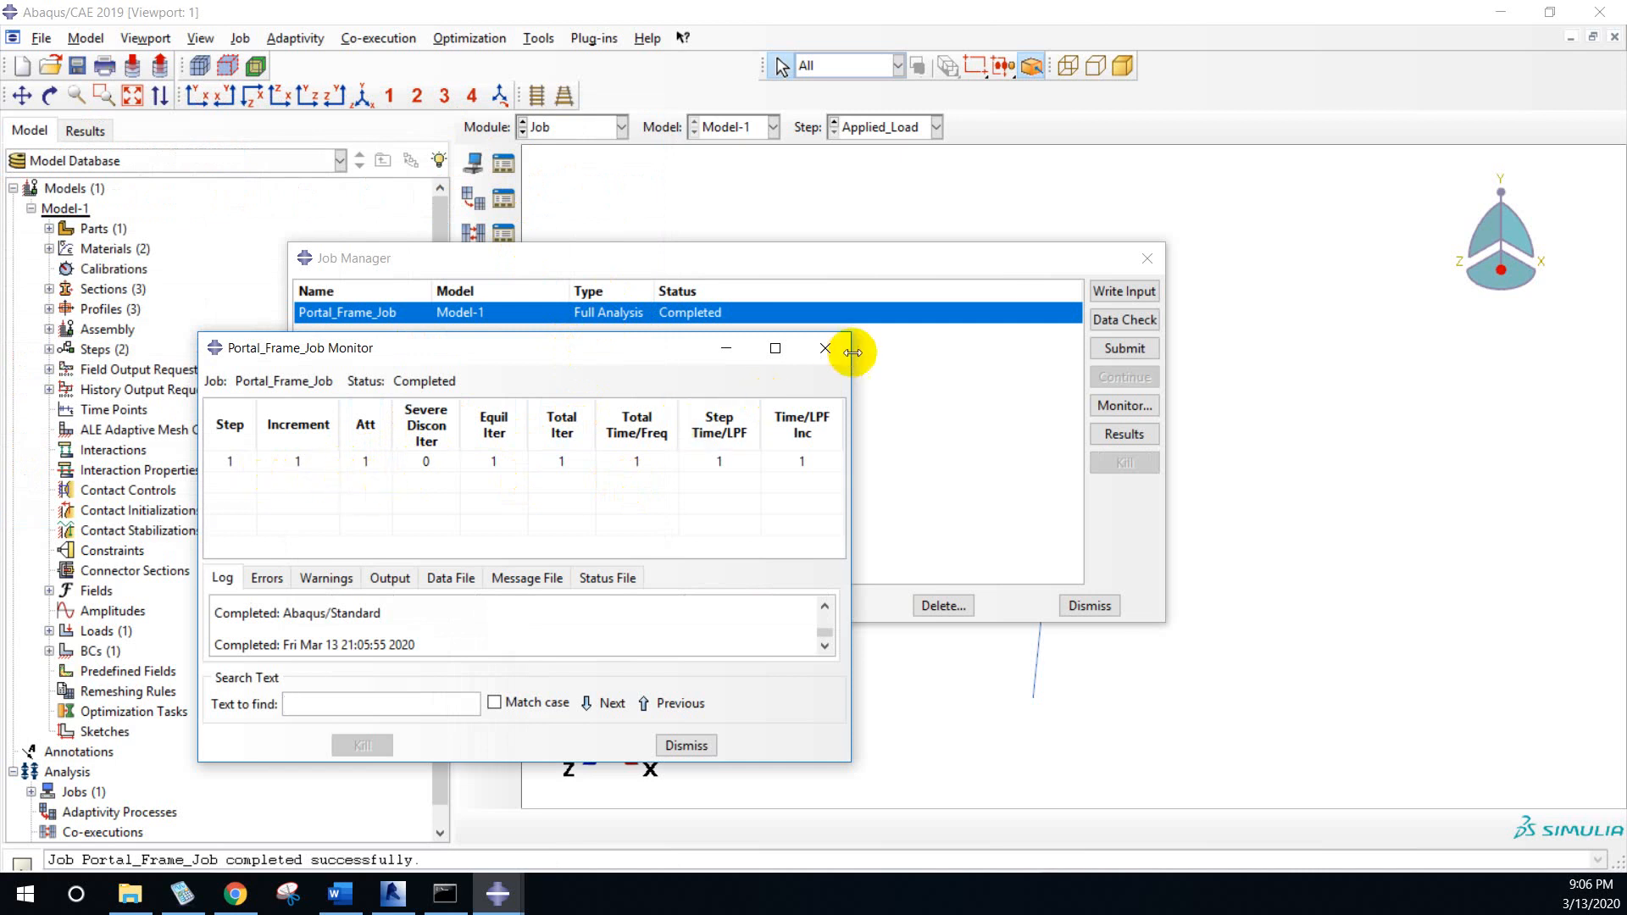
{"action": "left_click", "coordinate": [825, 347]}
- Open the results of Portal_Frame_Job and plot the deformed shape of the frame
{"action": "left_click", "coordinate": [1124, 435]}
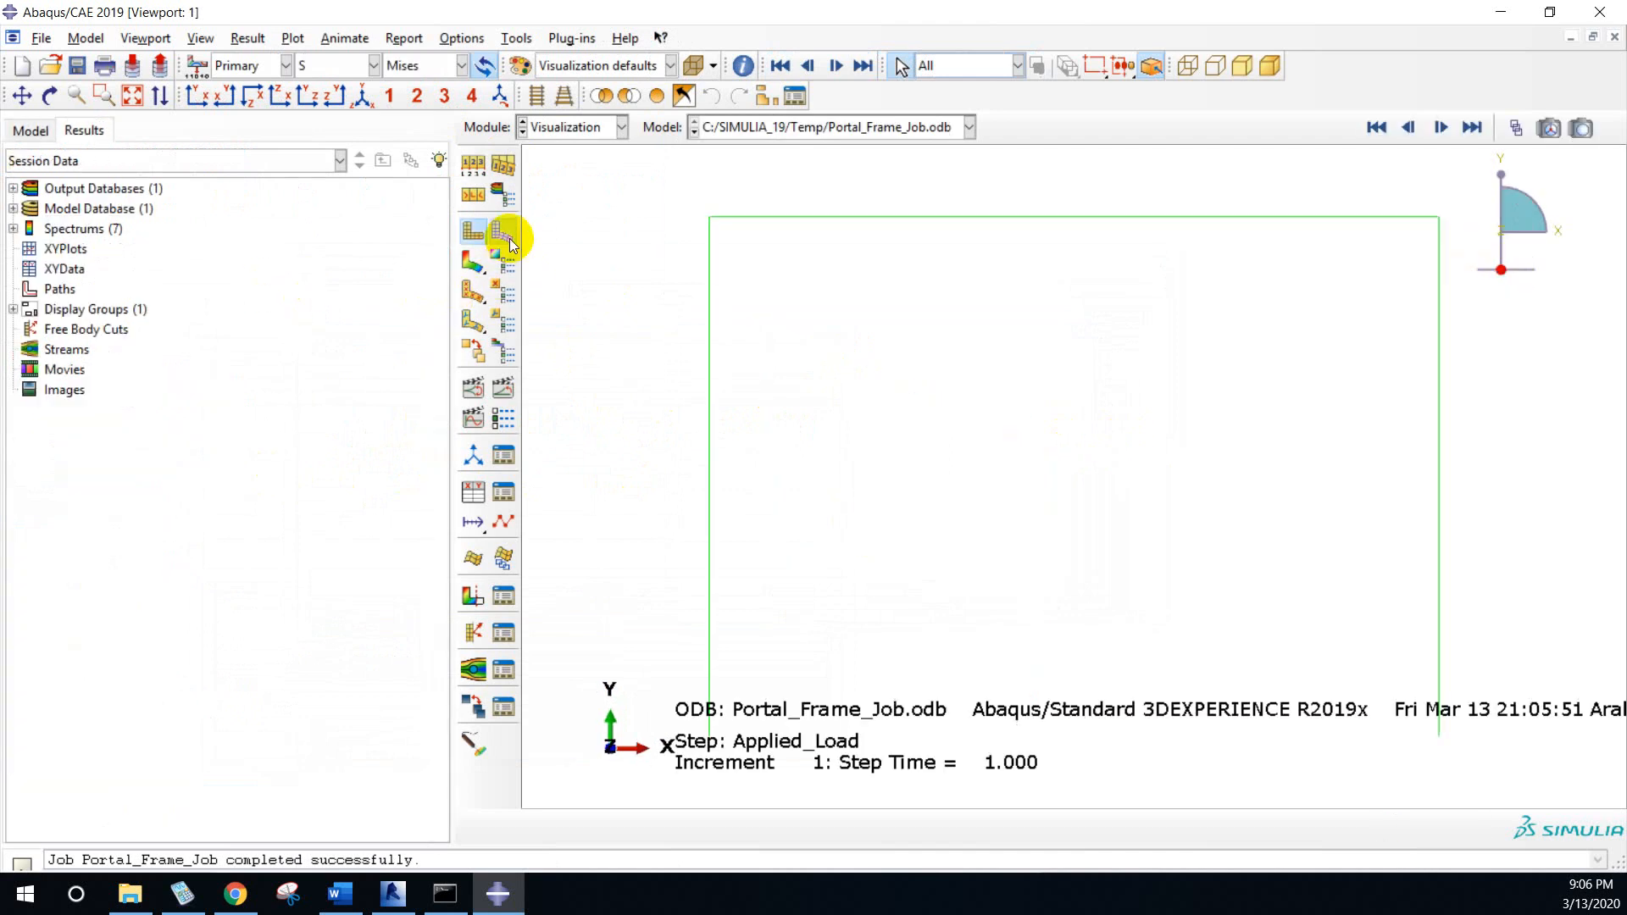
{"action": "left_click", "coordinate": [503, 231]}
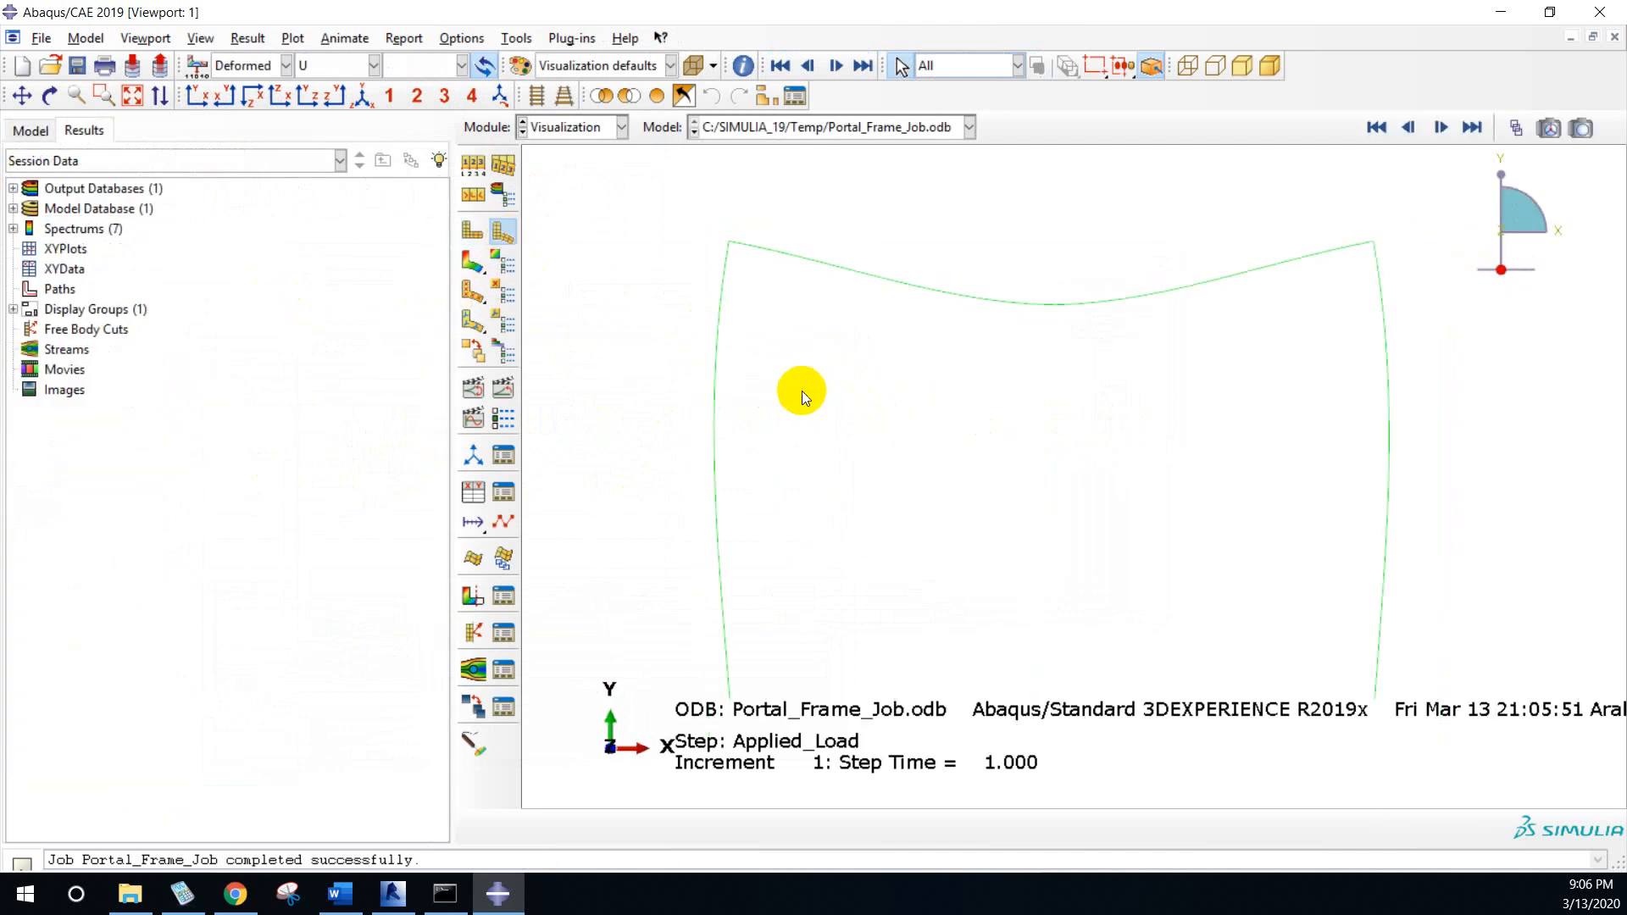
{"action": "scroll", "coordinate": [776, 400], "scroll_direction": "down", "scroll_amount": 1}
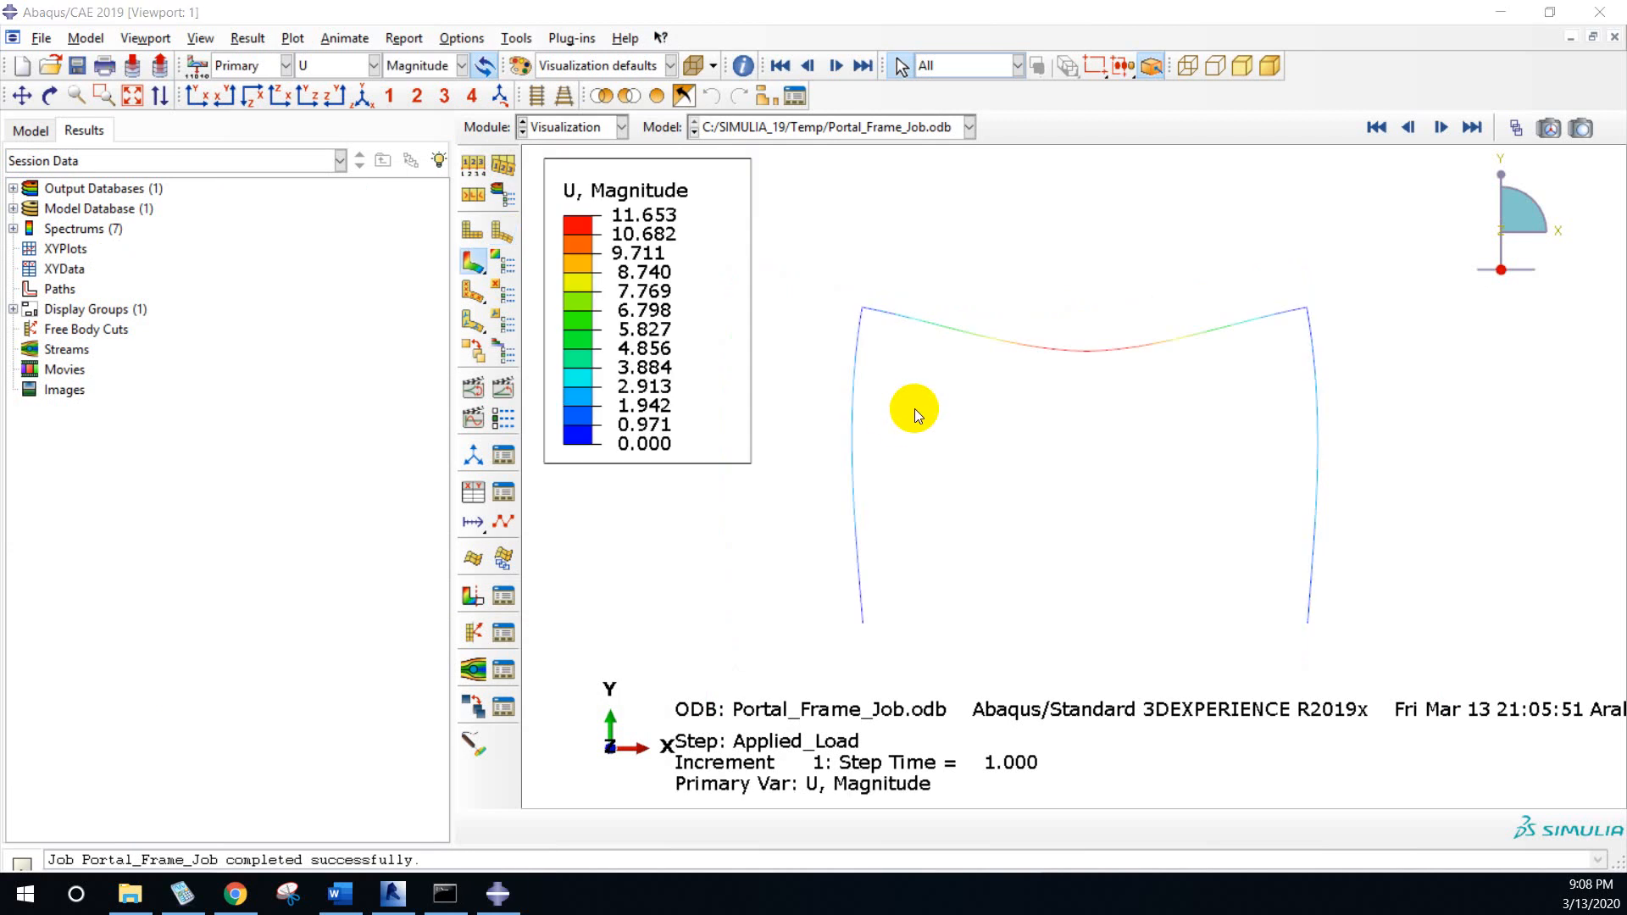
- Show the vertical displacement component U2 as contours on the deformed frame
{"action": "scroll", "coordinate": [914, 409], "scroll_direction": "down", "scroll_amount": 1}
{"action": "scroll", "coordinate": [1021, 364], "scroll_direction": "up", "scroll_amount": 2}
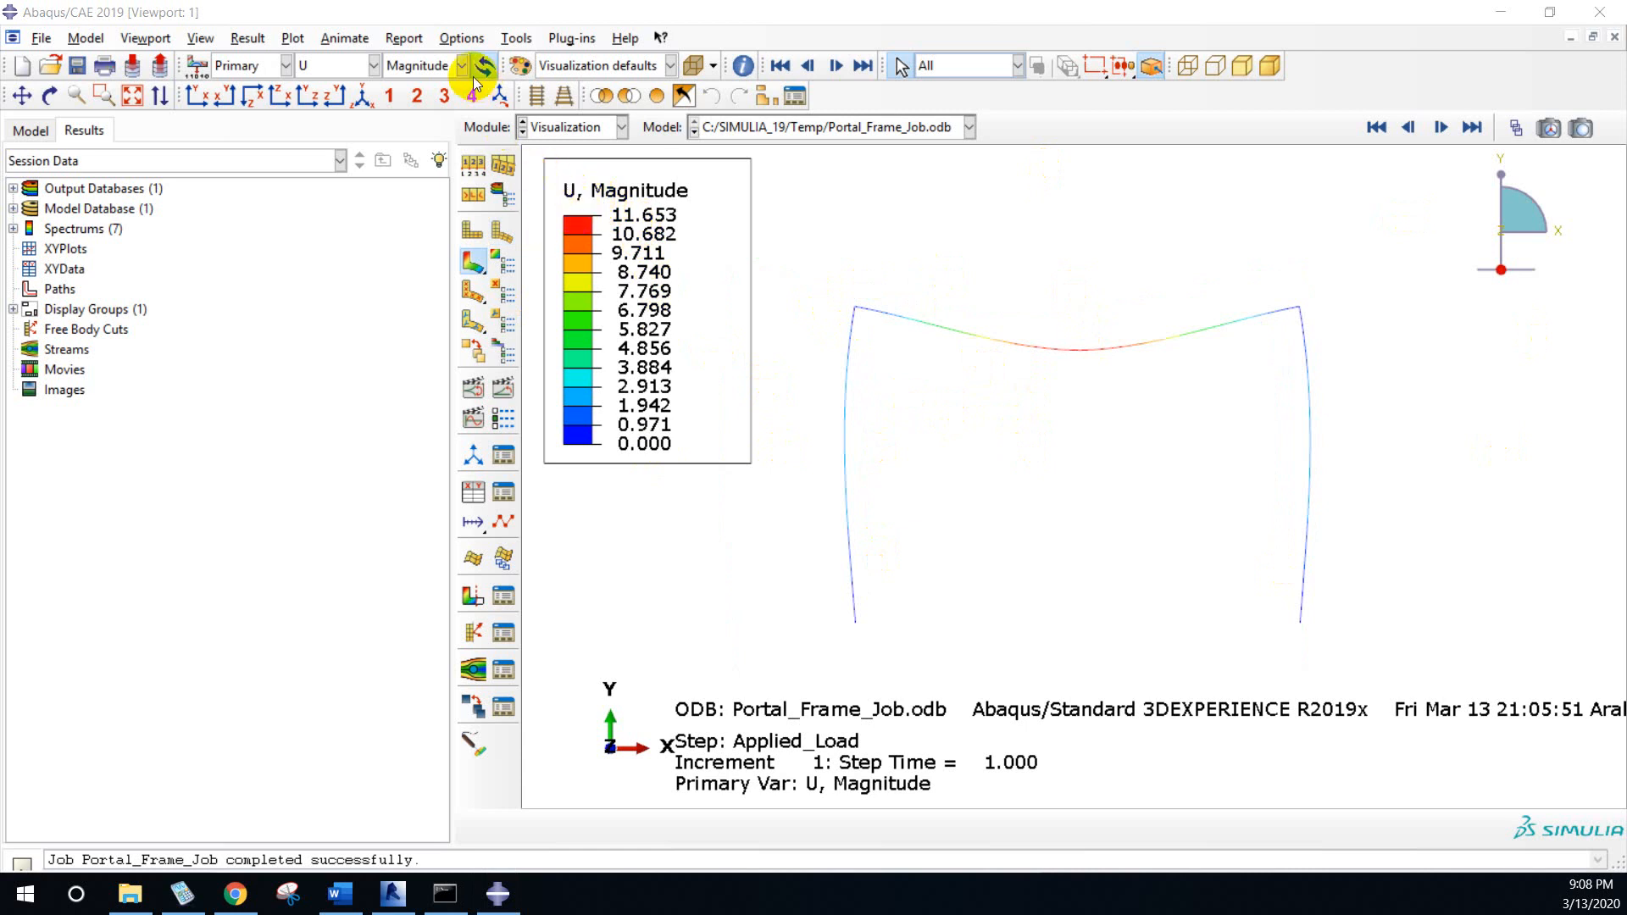
{"action": "left_click", "coordinate": [449, 67]}
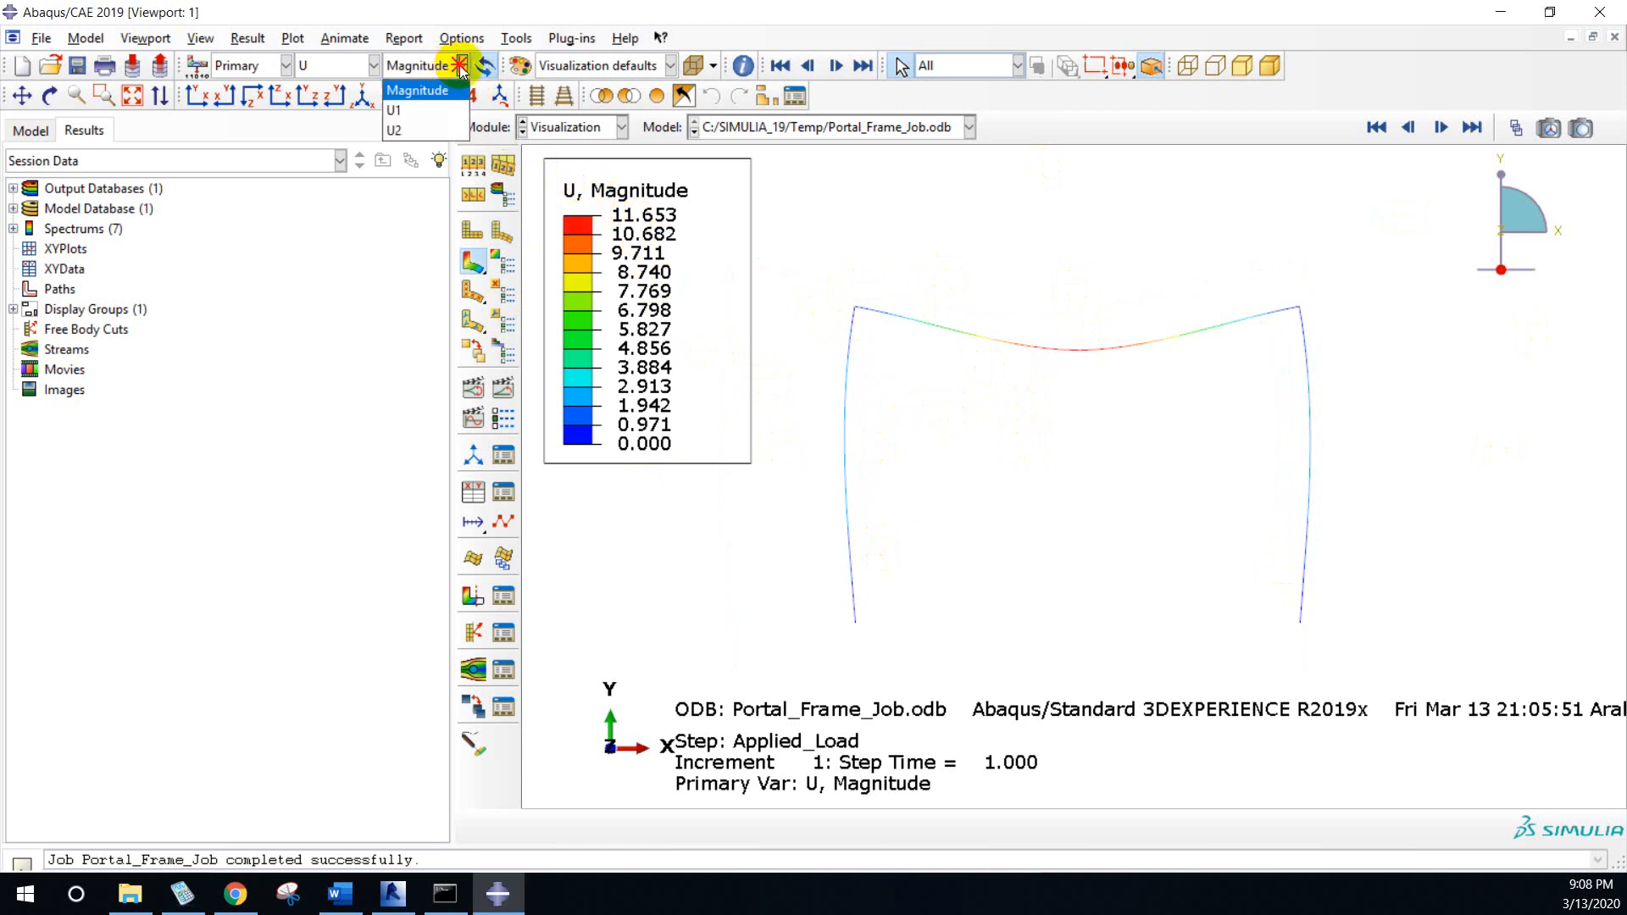
{"action": "left_click", "coordinate": [415, 130]}
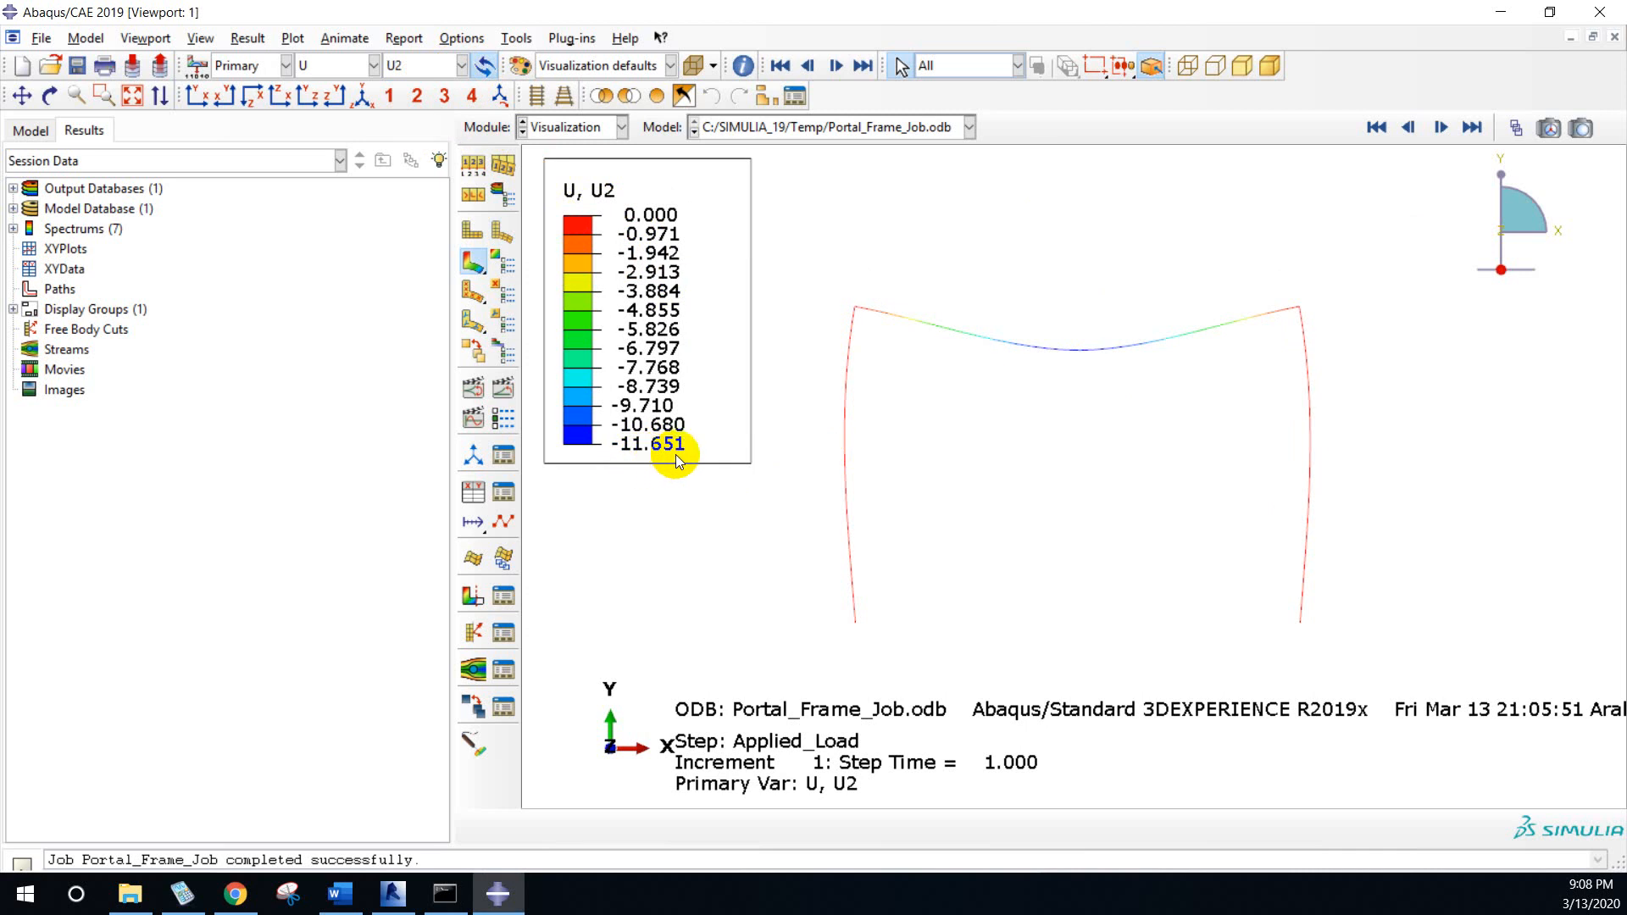
- Switch to the Word document and compare the midspan beam deflection with the SAP answers for Home Work 1.8-3
{"action": "mouse_move", "coordinate": [402, 906]}
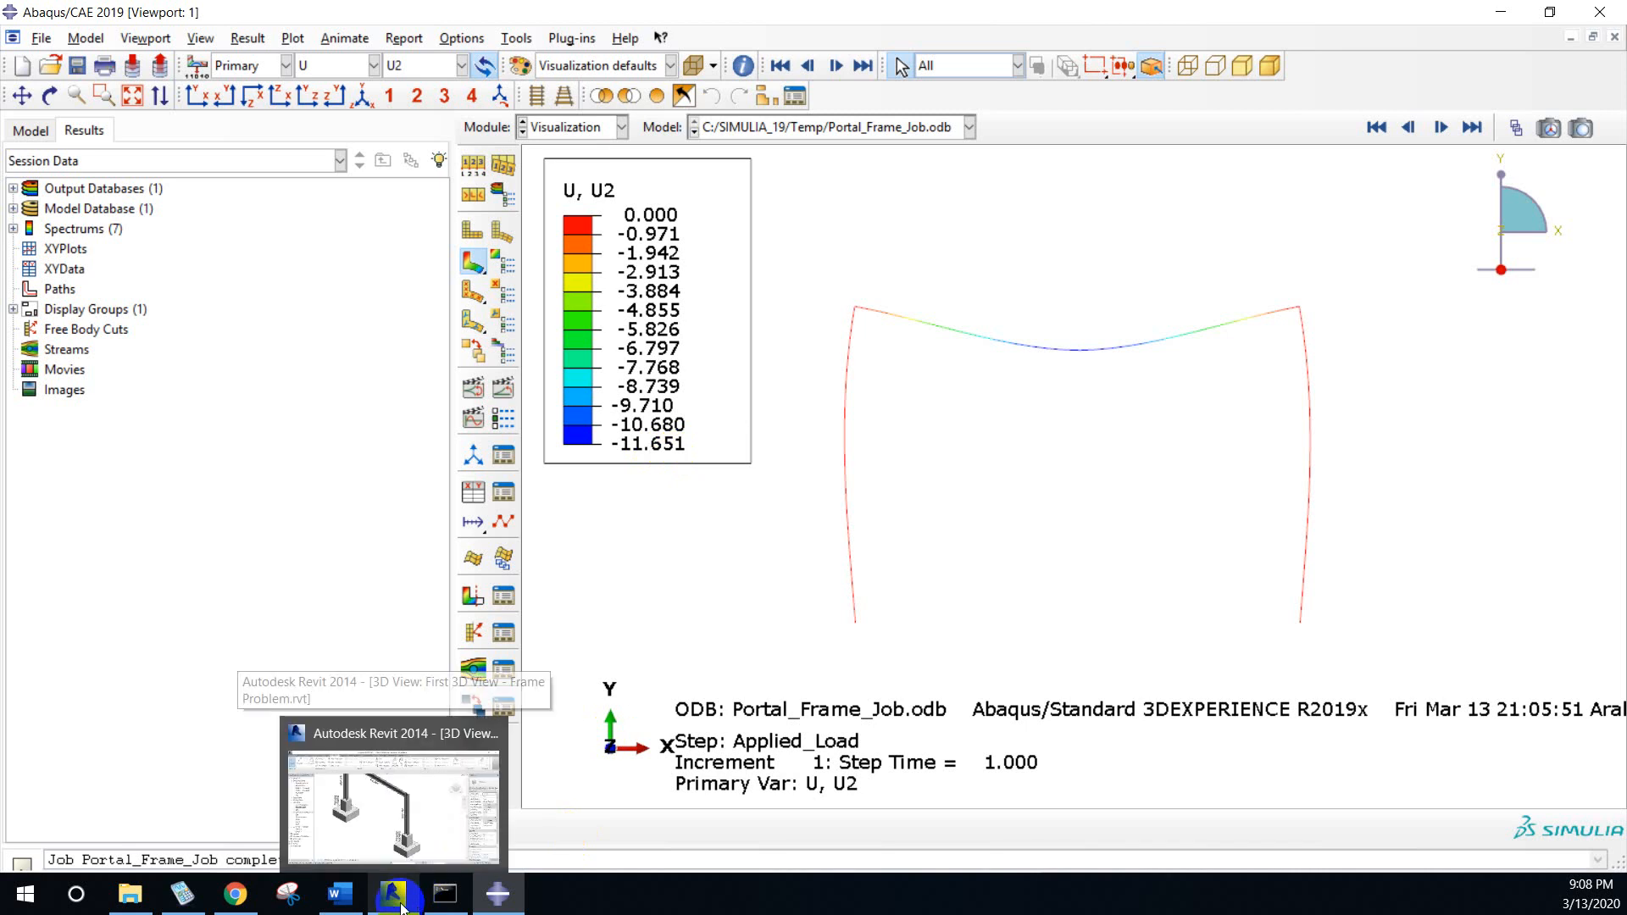
{"action": "left_click", "coordinate": [340, 894]}
{"action": "scroll", "coordinate": [750, 611], "scroll_direction": "down", "scroll_amount": 5}
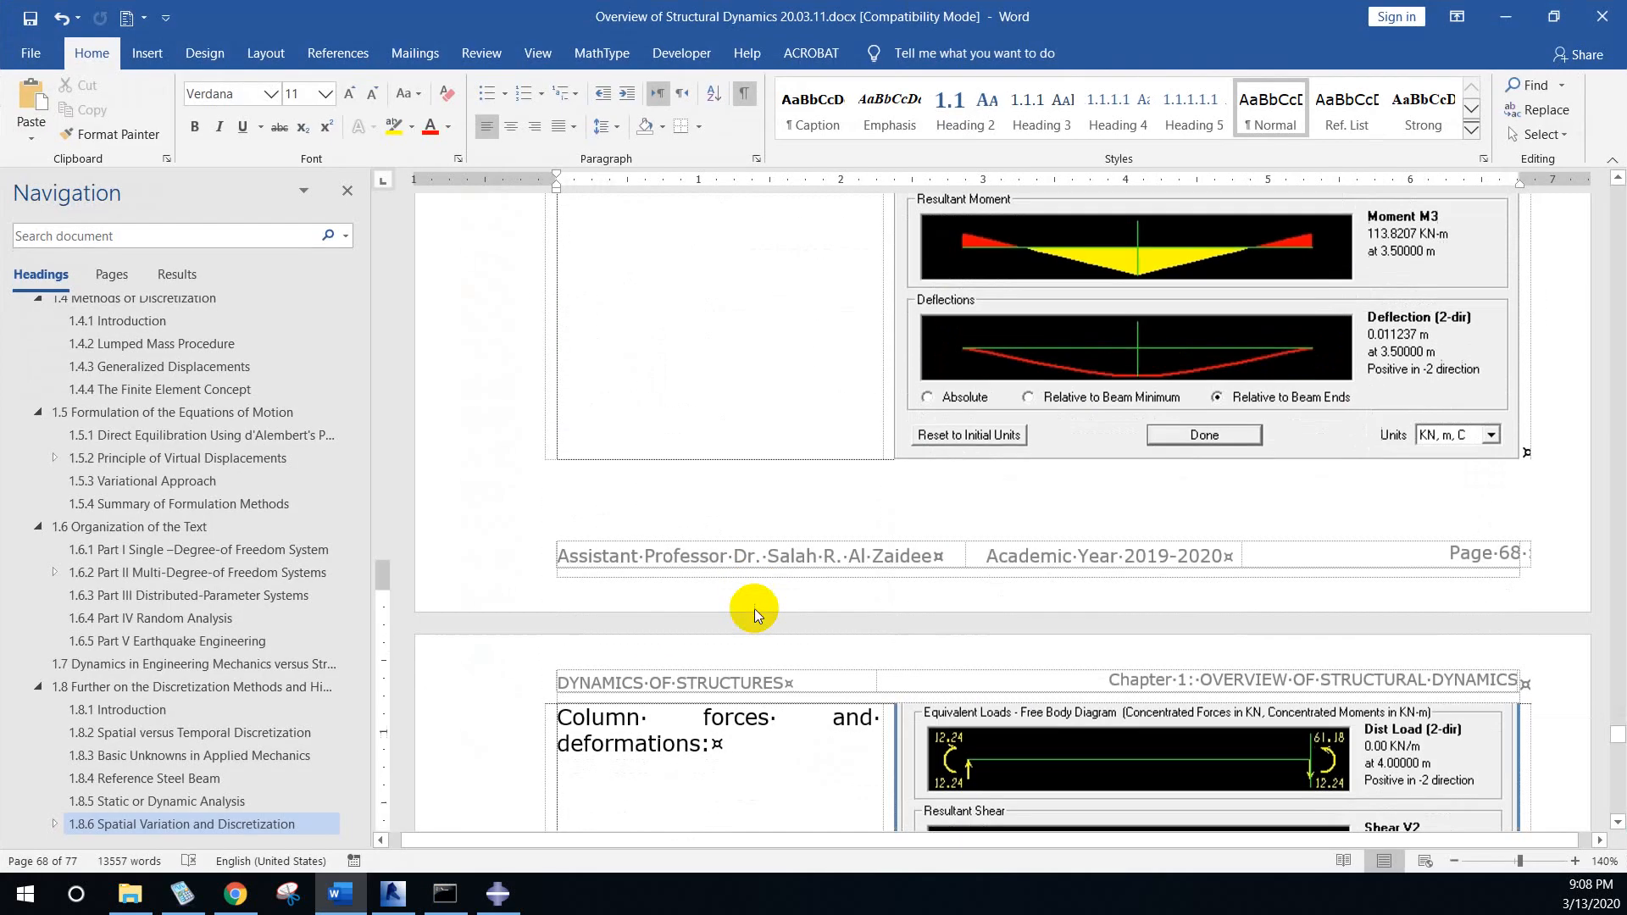
{"action": "scroll", "coordinate": [757, 614], "scroll_direction": "down", "scroll_amount": 15}
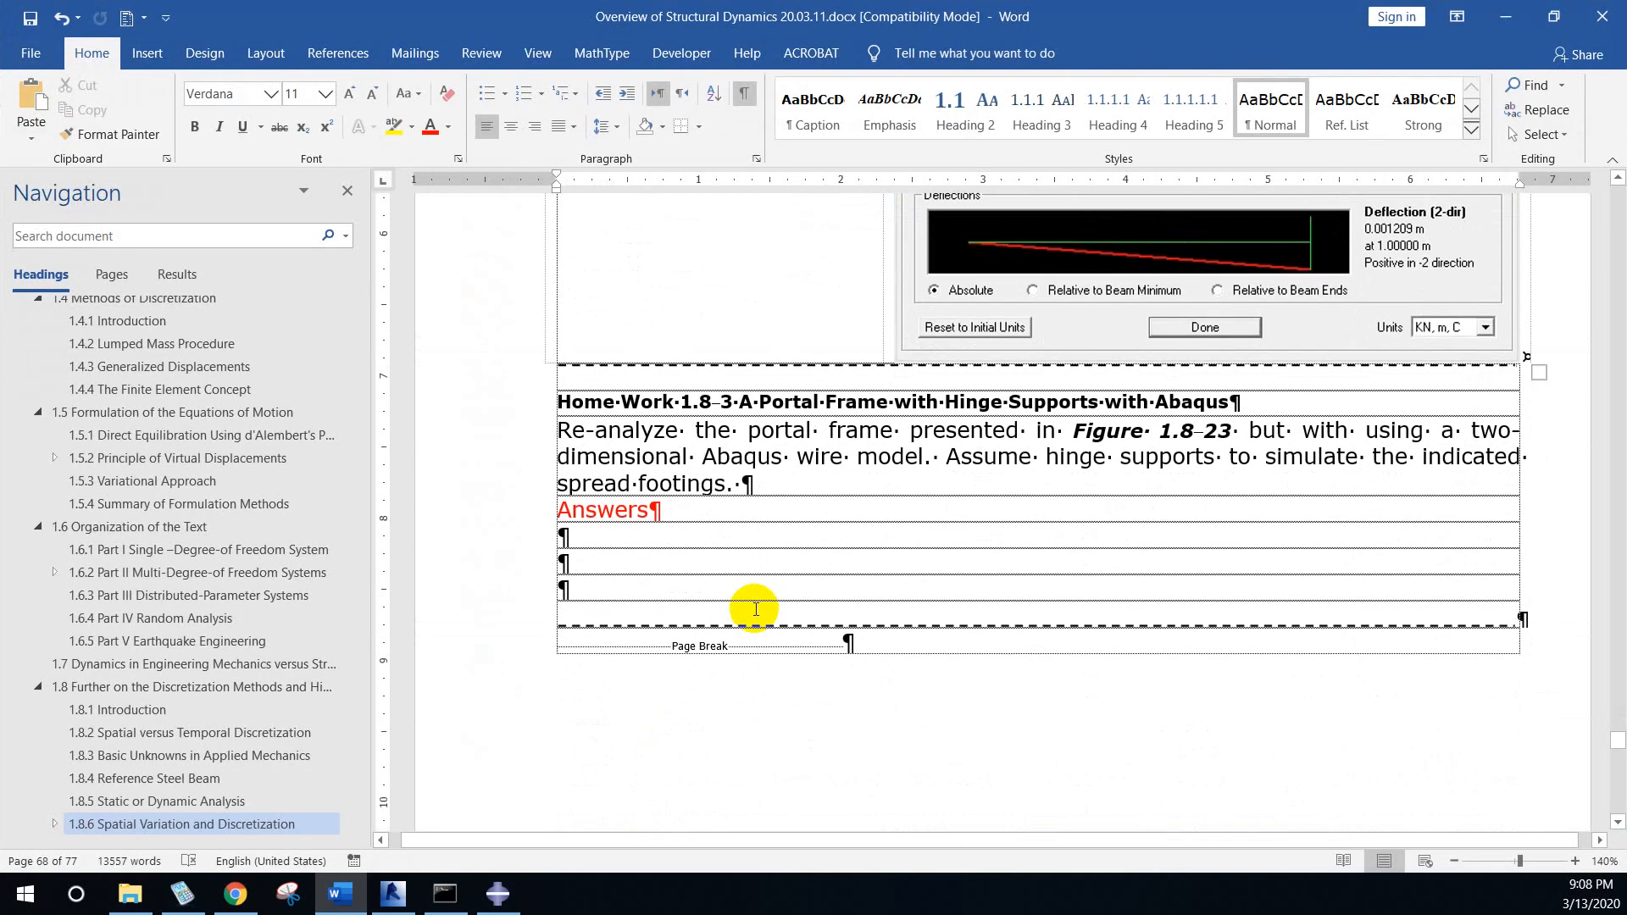
{"action": "scroll", "coordinate": [755, 609], "scroll_direction": "up", "scroll_amount": 15}
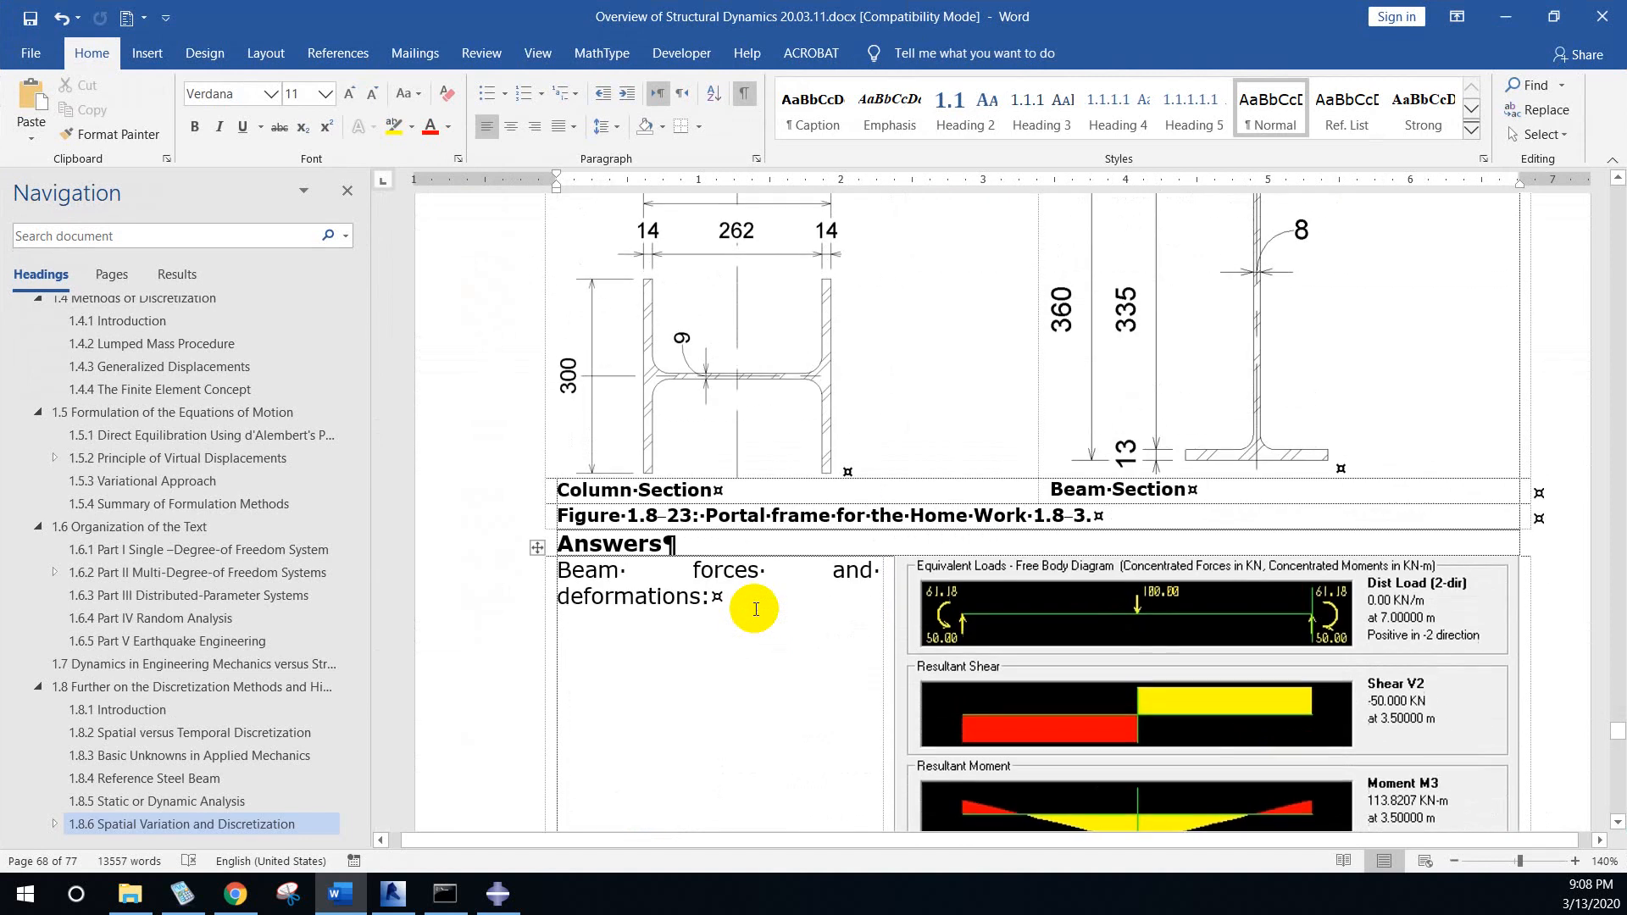
{"action": "scroll", "coordinate": [756, 610], "scroll_direction": "down", "scroll_amount": 5}
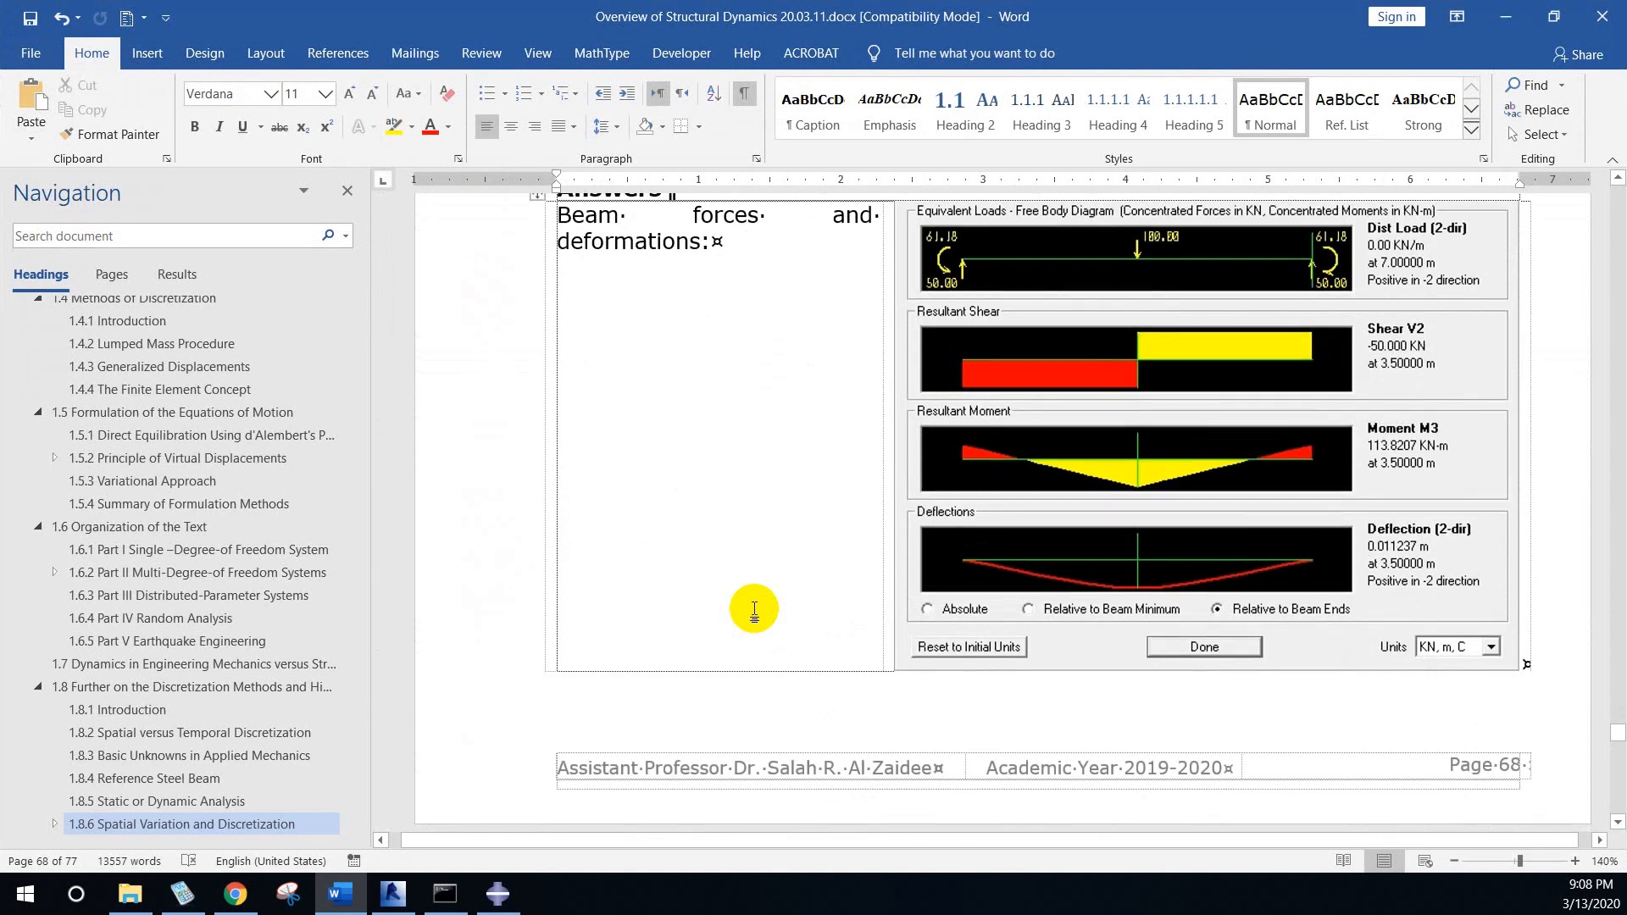
{"action": "scroll", "coordinate": [755, 609], "scroll_direction": "up", "scroll_amount": 10}
{"action": "scroll", "coordinate": [753, 611], "scroll_direction": "up", "scroll_amount": 2}
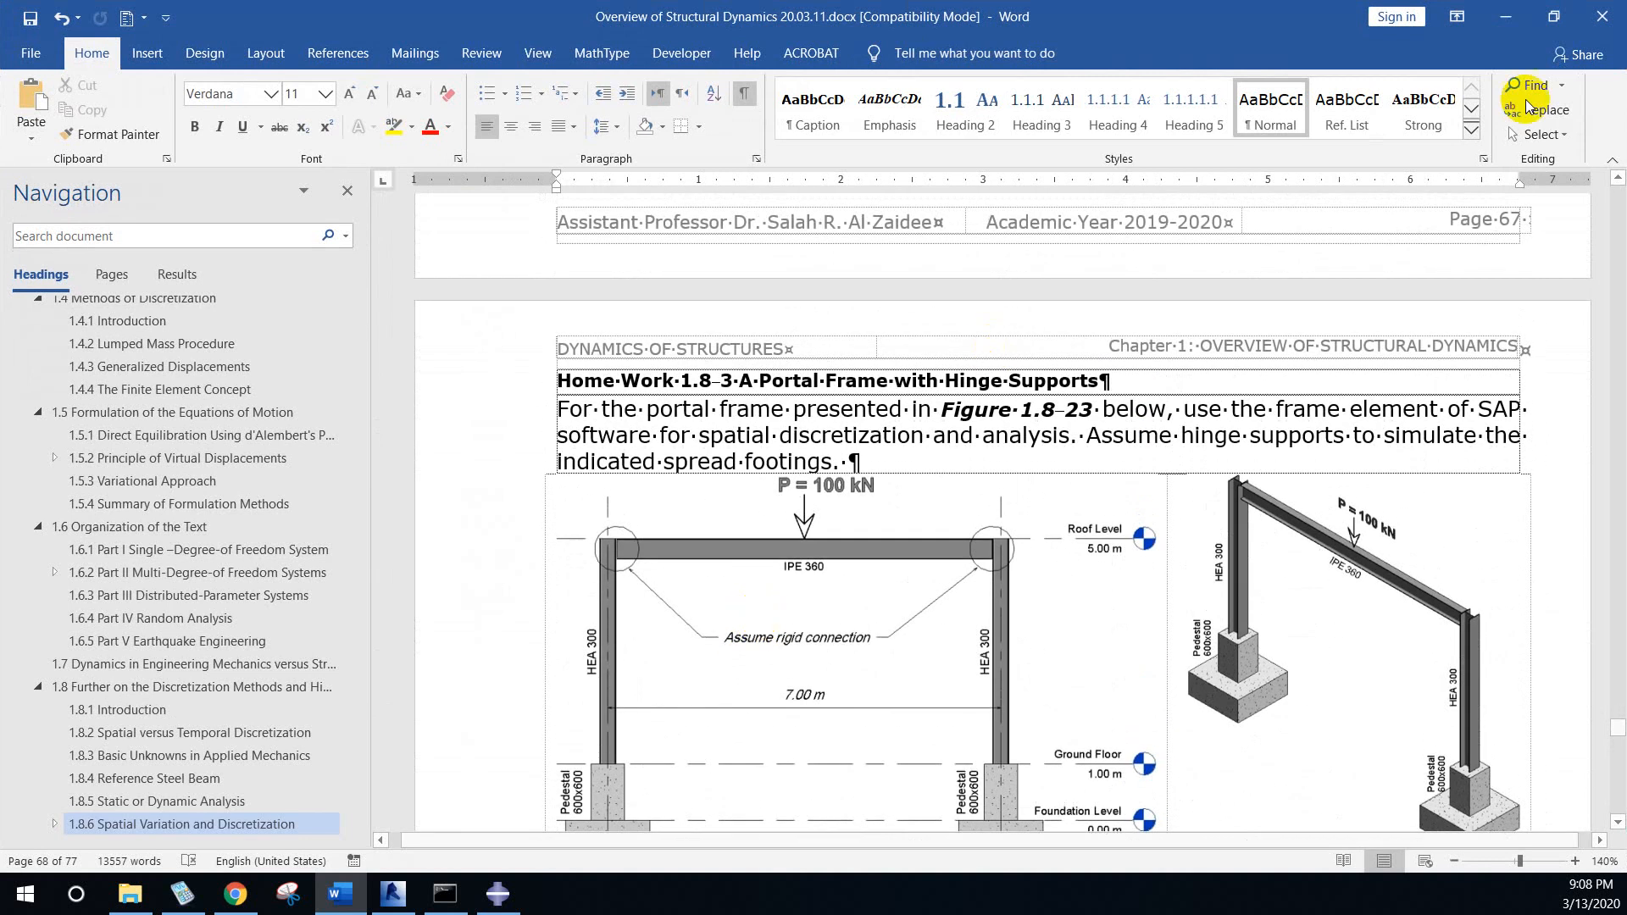
{"action": "left_click", "coordinate": [1505, 16]}
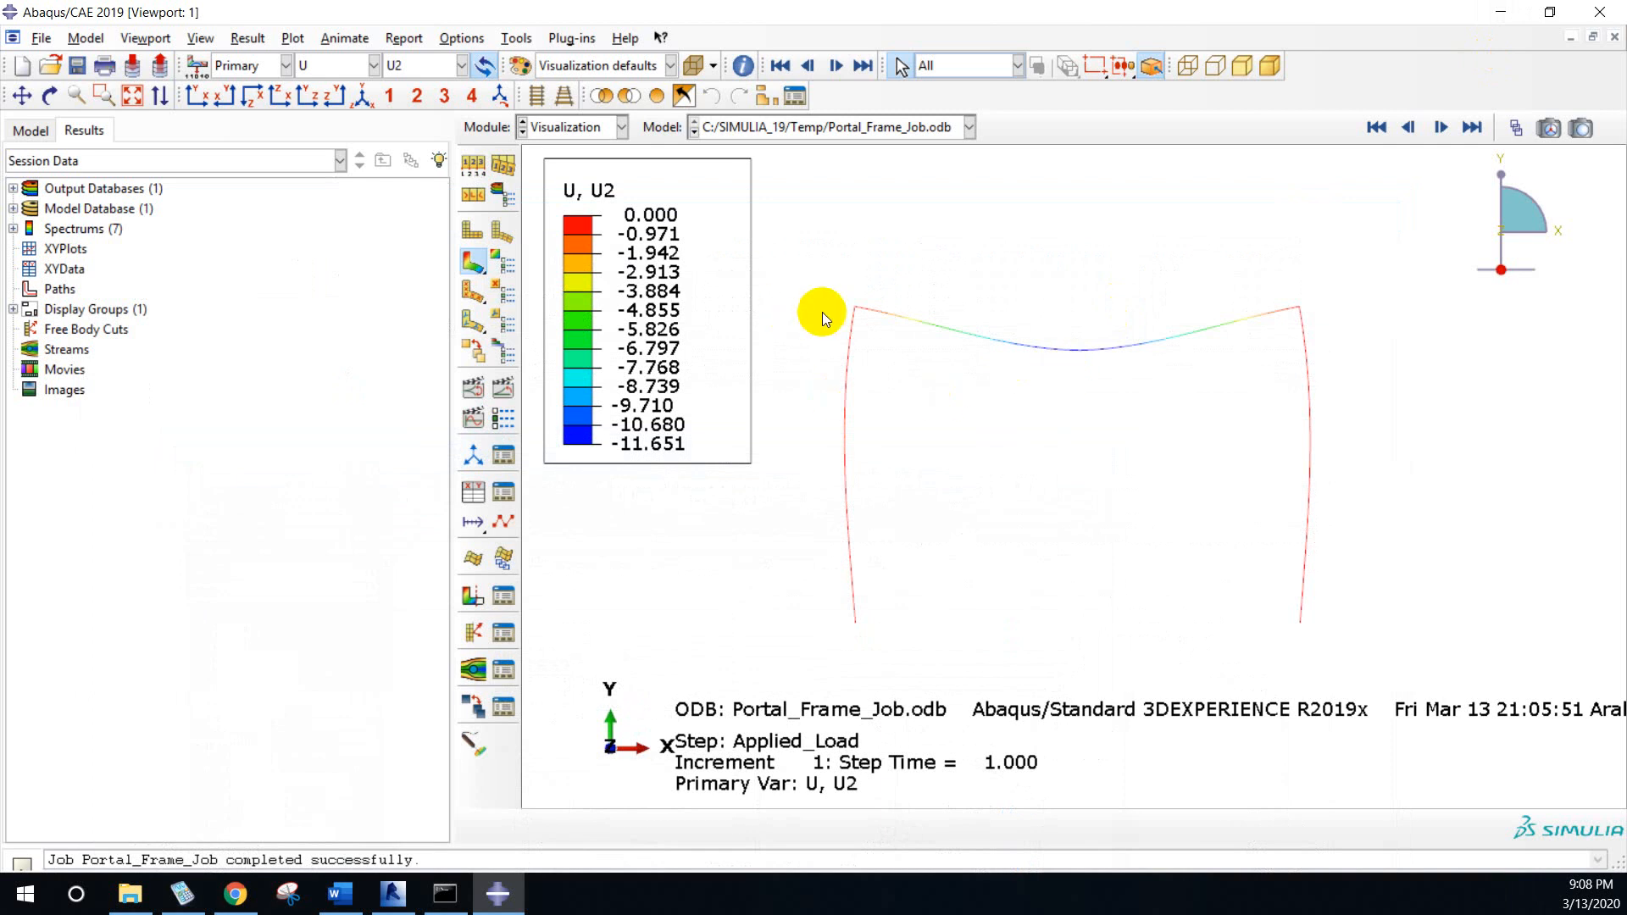
- Return to the model and add SF, Section forces and moments, to field output request F-Output-1 of the Applied_Load step
{"action": "left_click", "coordinate": [622, 136]}
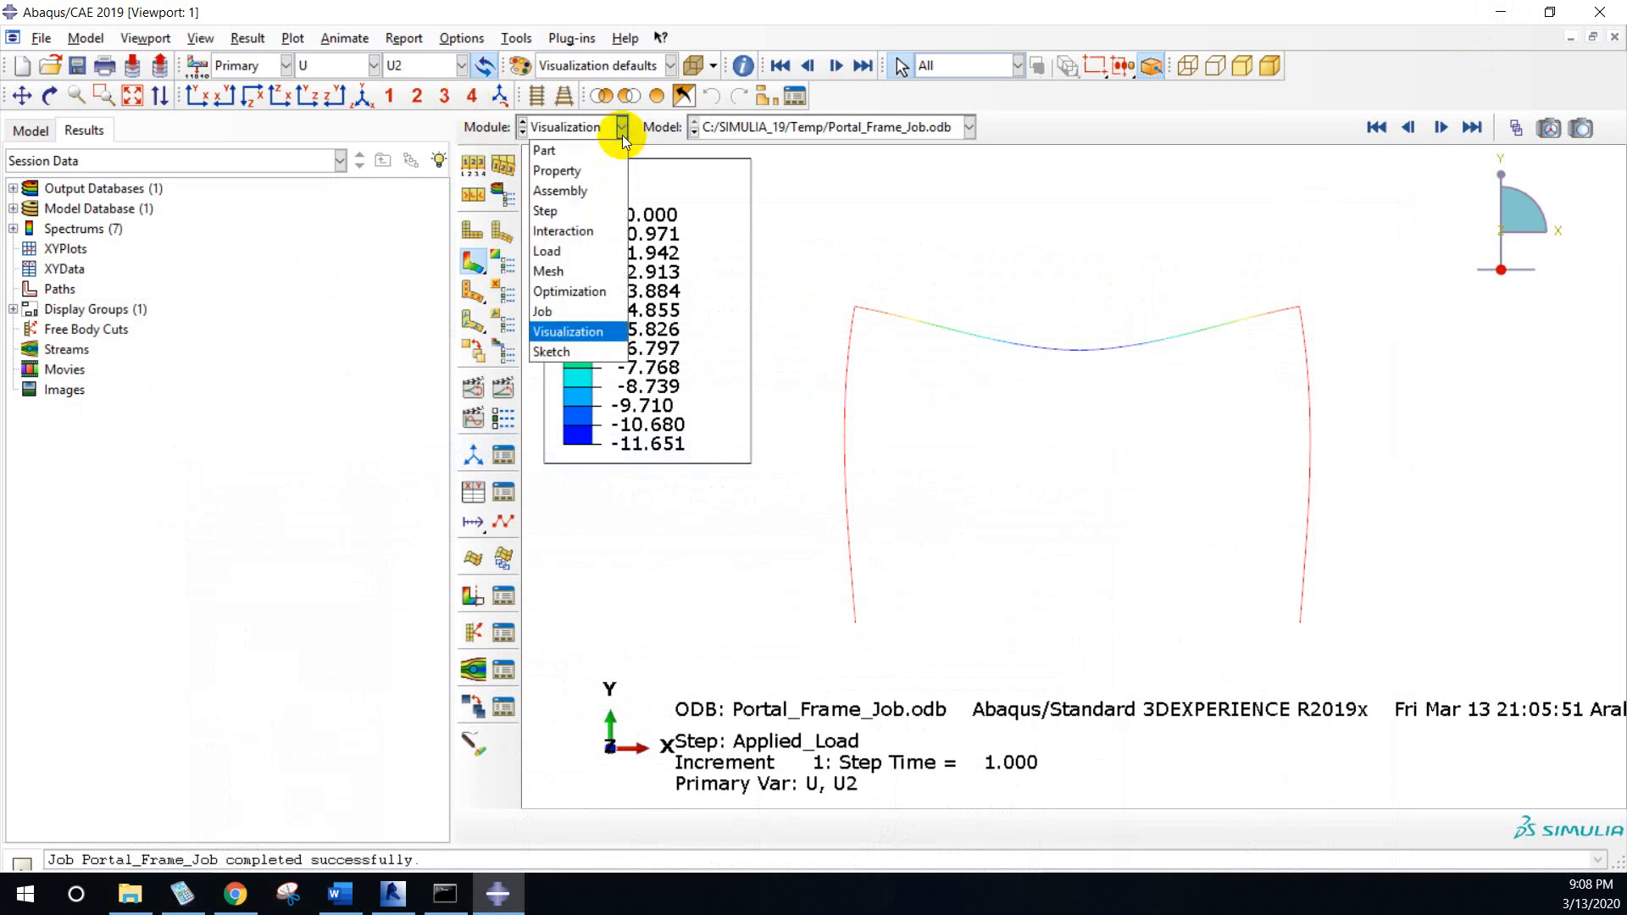
{"action": "left_click", "coordinate": [561, 144]}
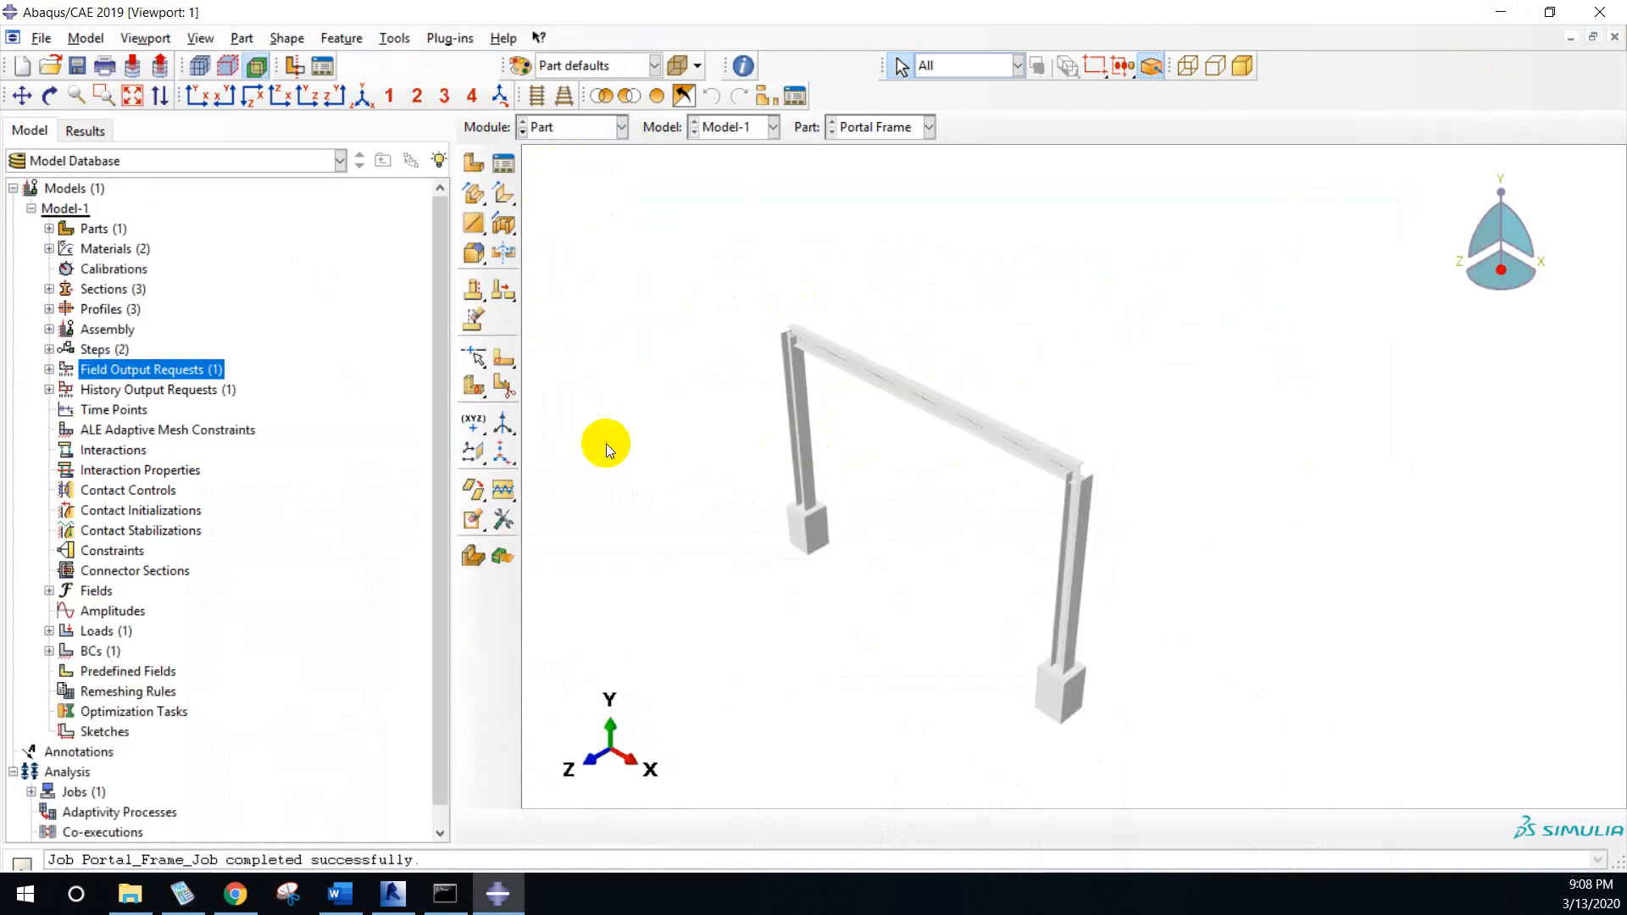
{"action": "right_click", "coordinate": [168, 367]}
{"action": "left_click", "coordinate": [210, 408]}
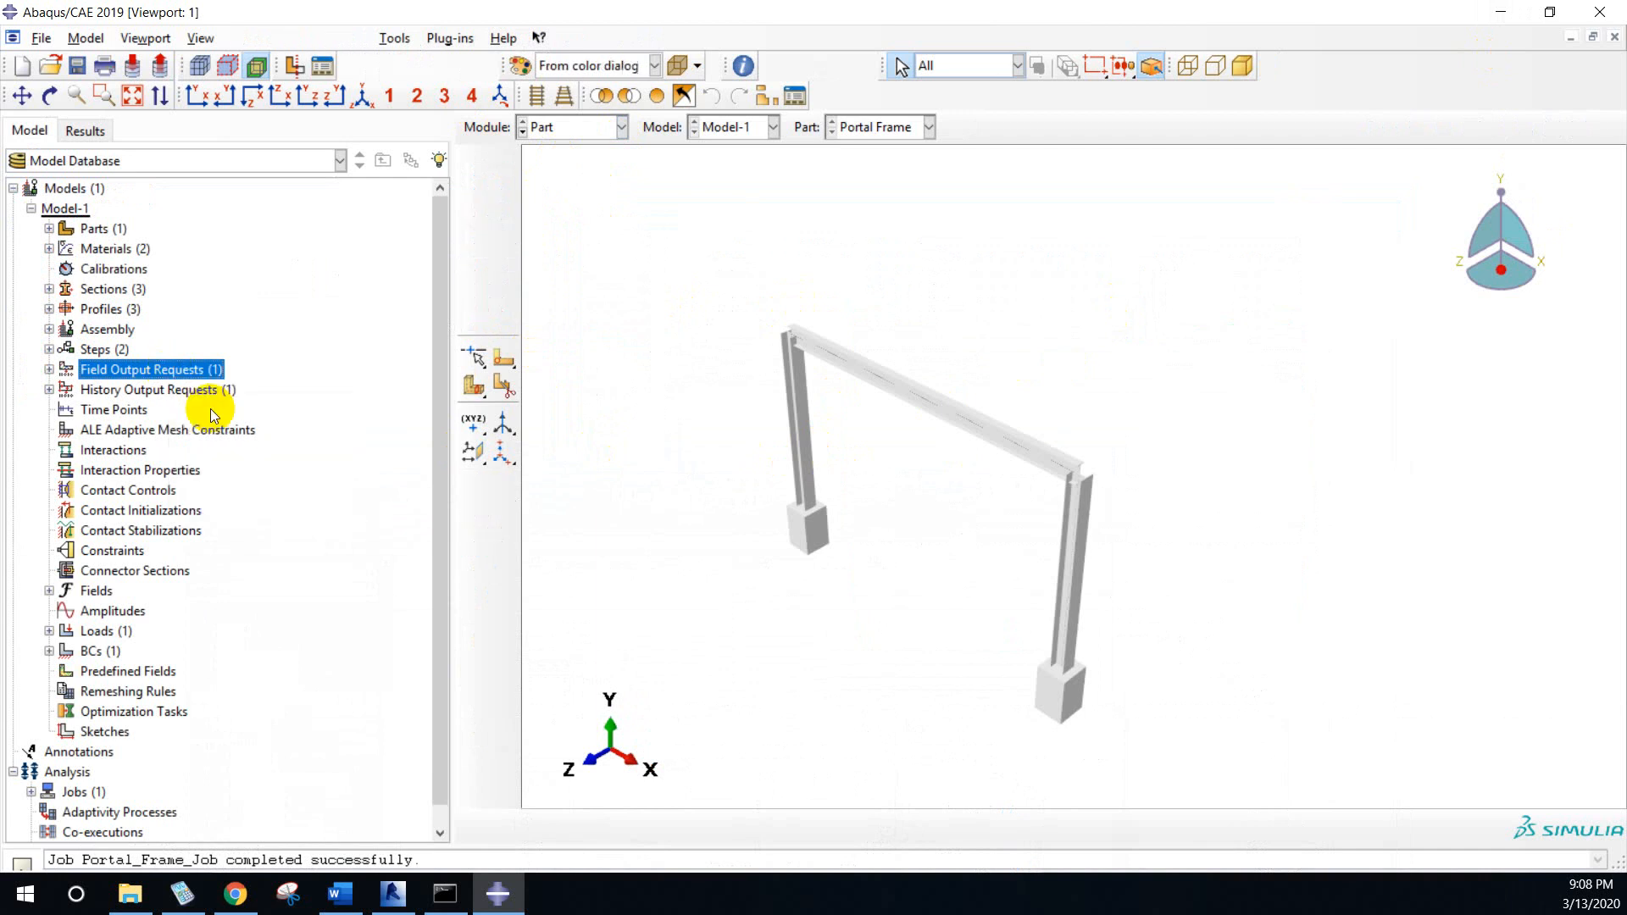
{"action": "left_click", "coordinate": [653, 482]}
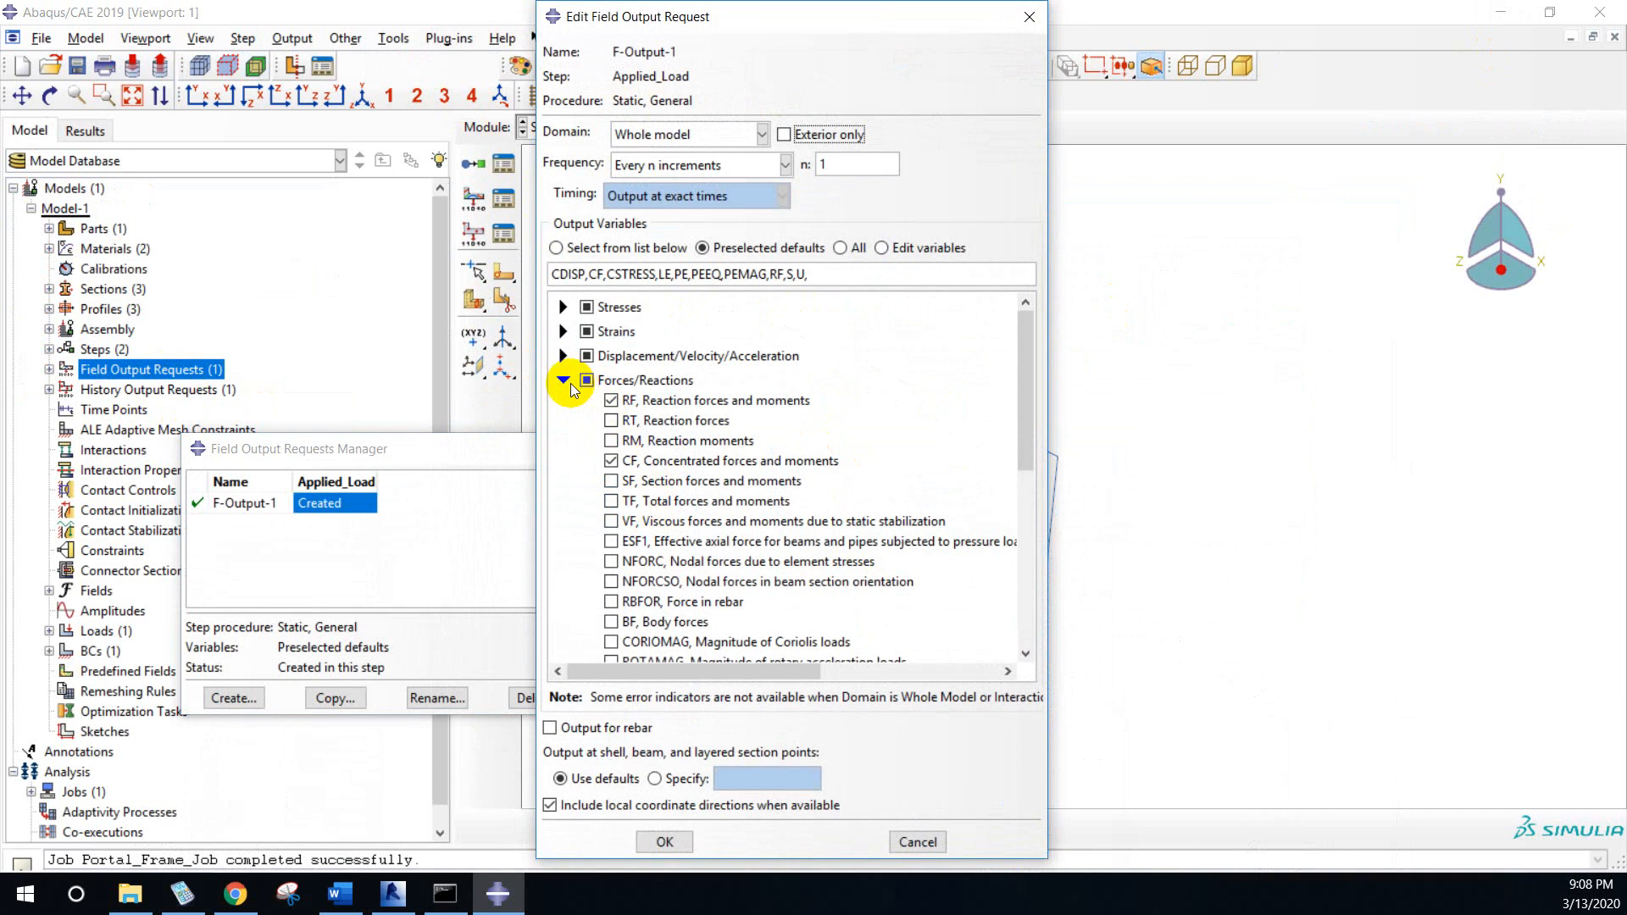
{"action": "left_click", "coordinate": [609, 481]}
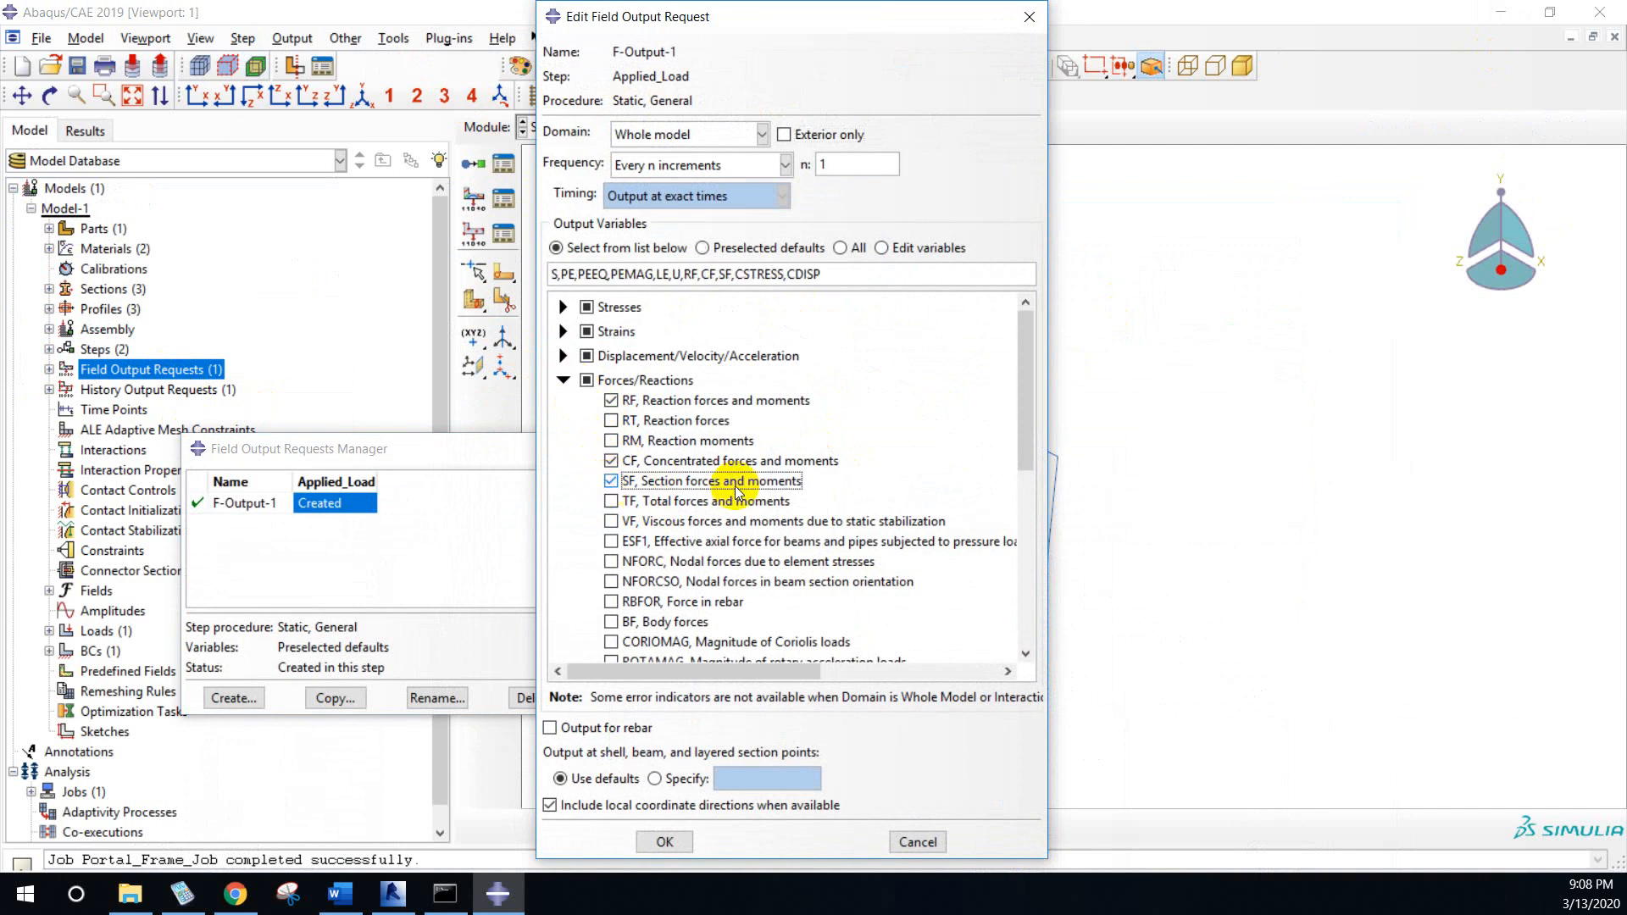
{"action": "left_click", "coordinate": [672, 840]}
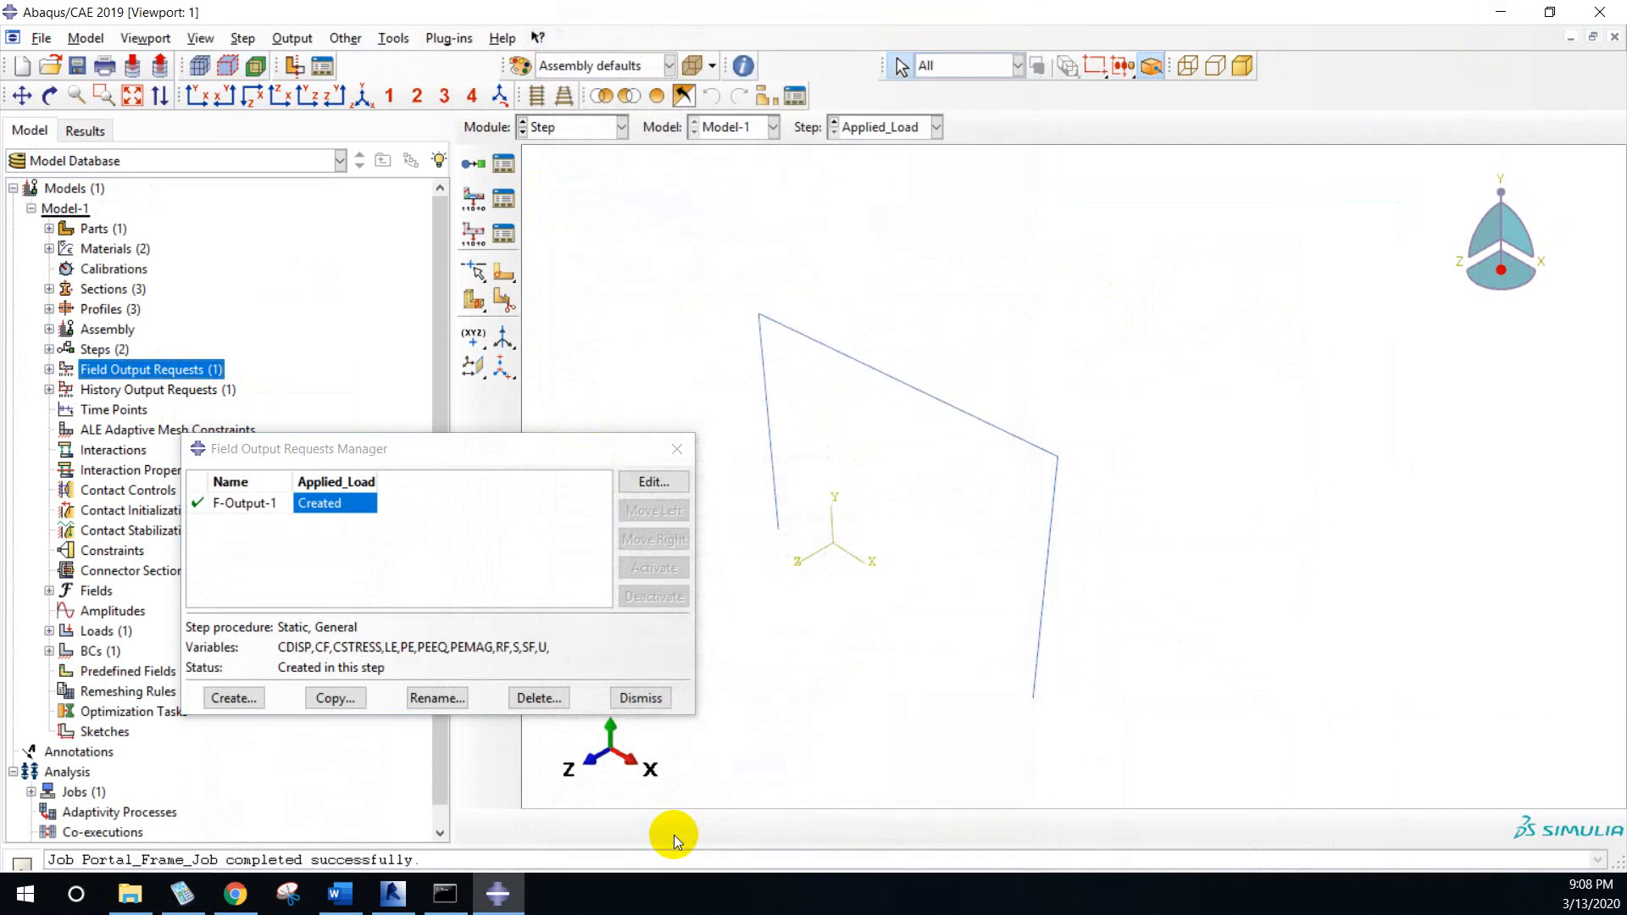
{"action": "left_click", "coordinate": [674, 449]}
- Resubmit Portal_Frame_Job in the Job module, overwriting the existing job files
{"action": "left_click", "coordinate": [626, 133]}
{"action": "left_click", "coordinate": [562, 308]}
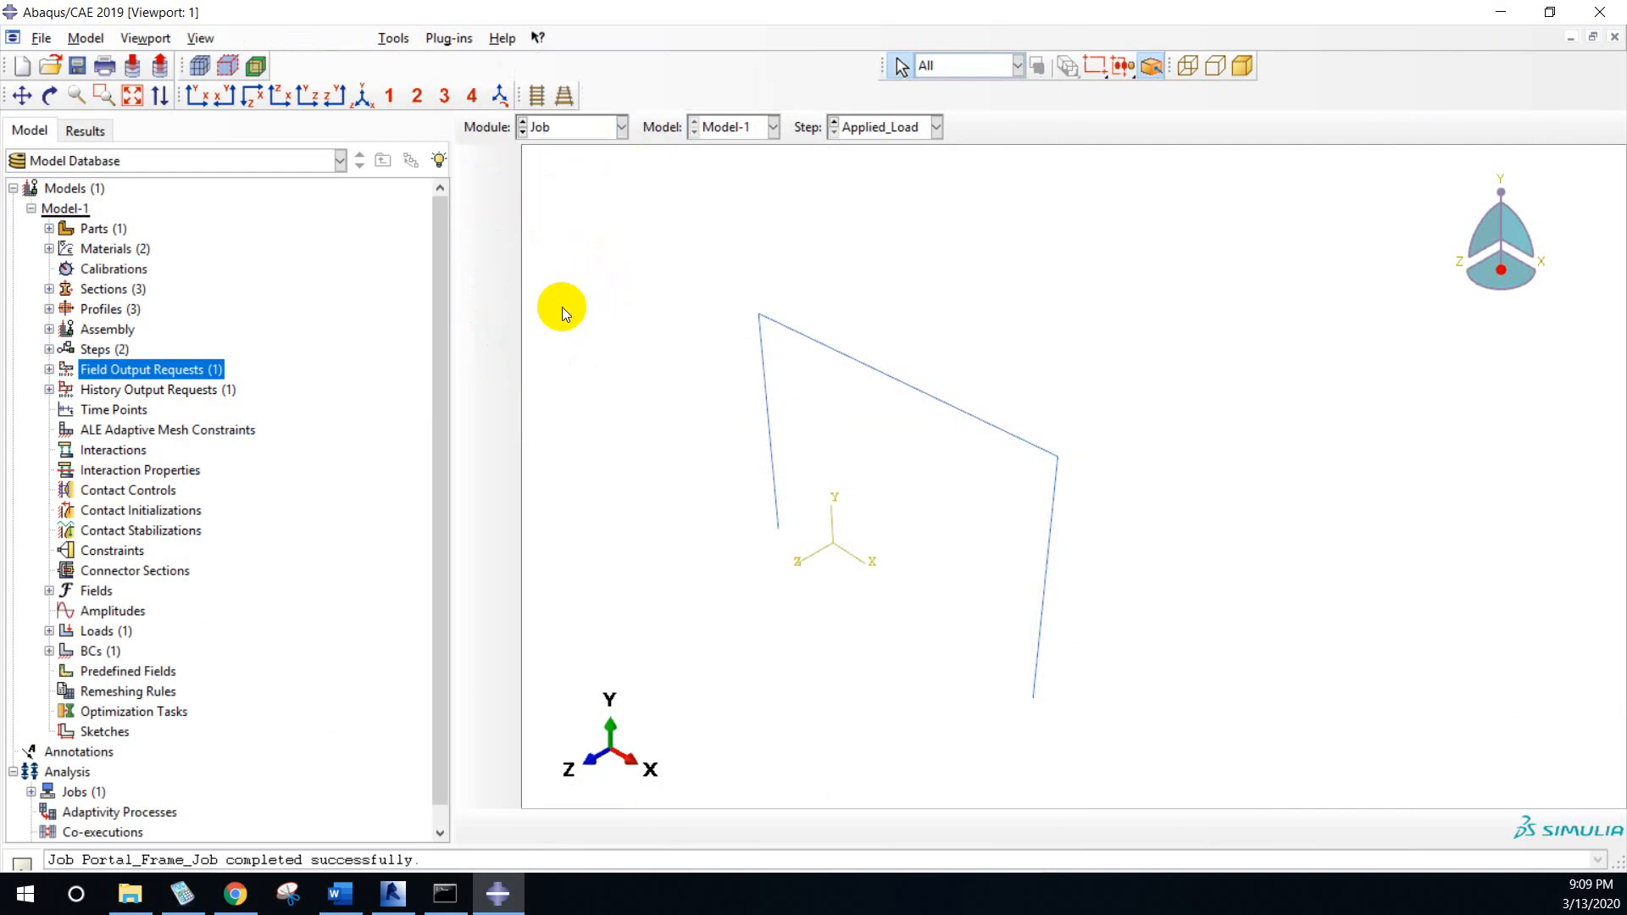
{"action": "left_click", "coordinate": [1124, 353]}
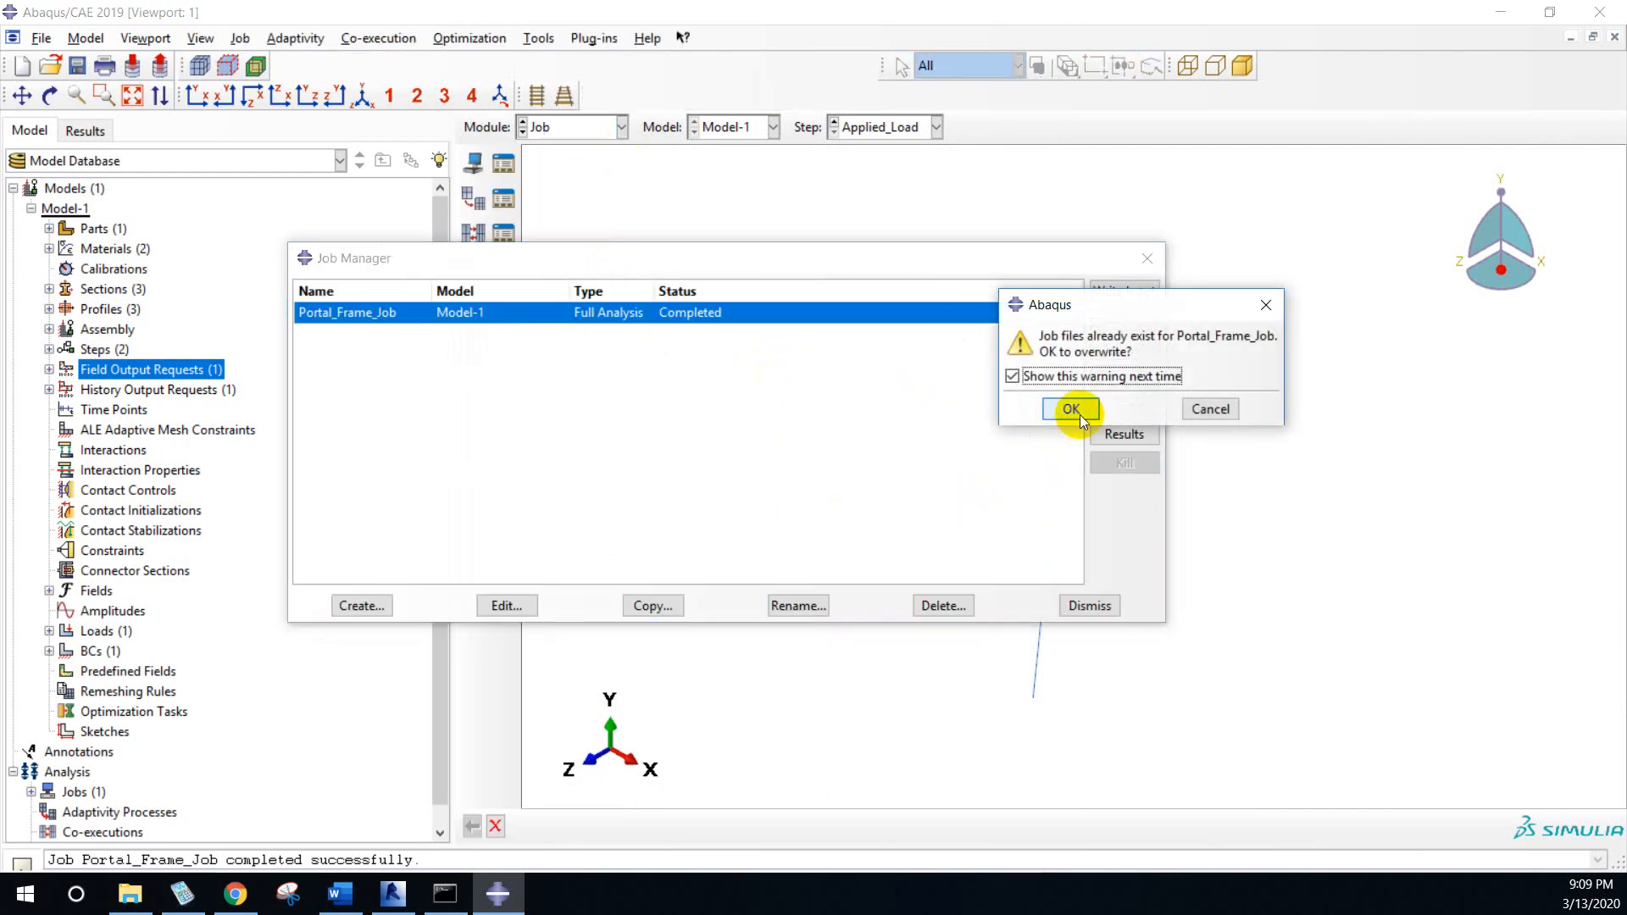
{"action": "left_click", "coordinate": [1071, 410]}
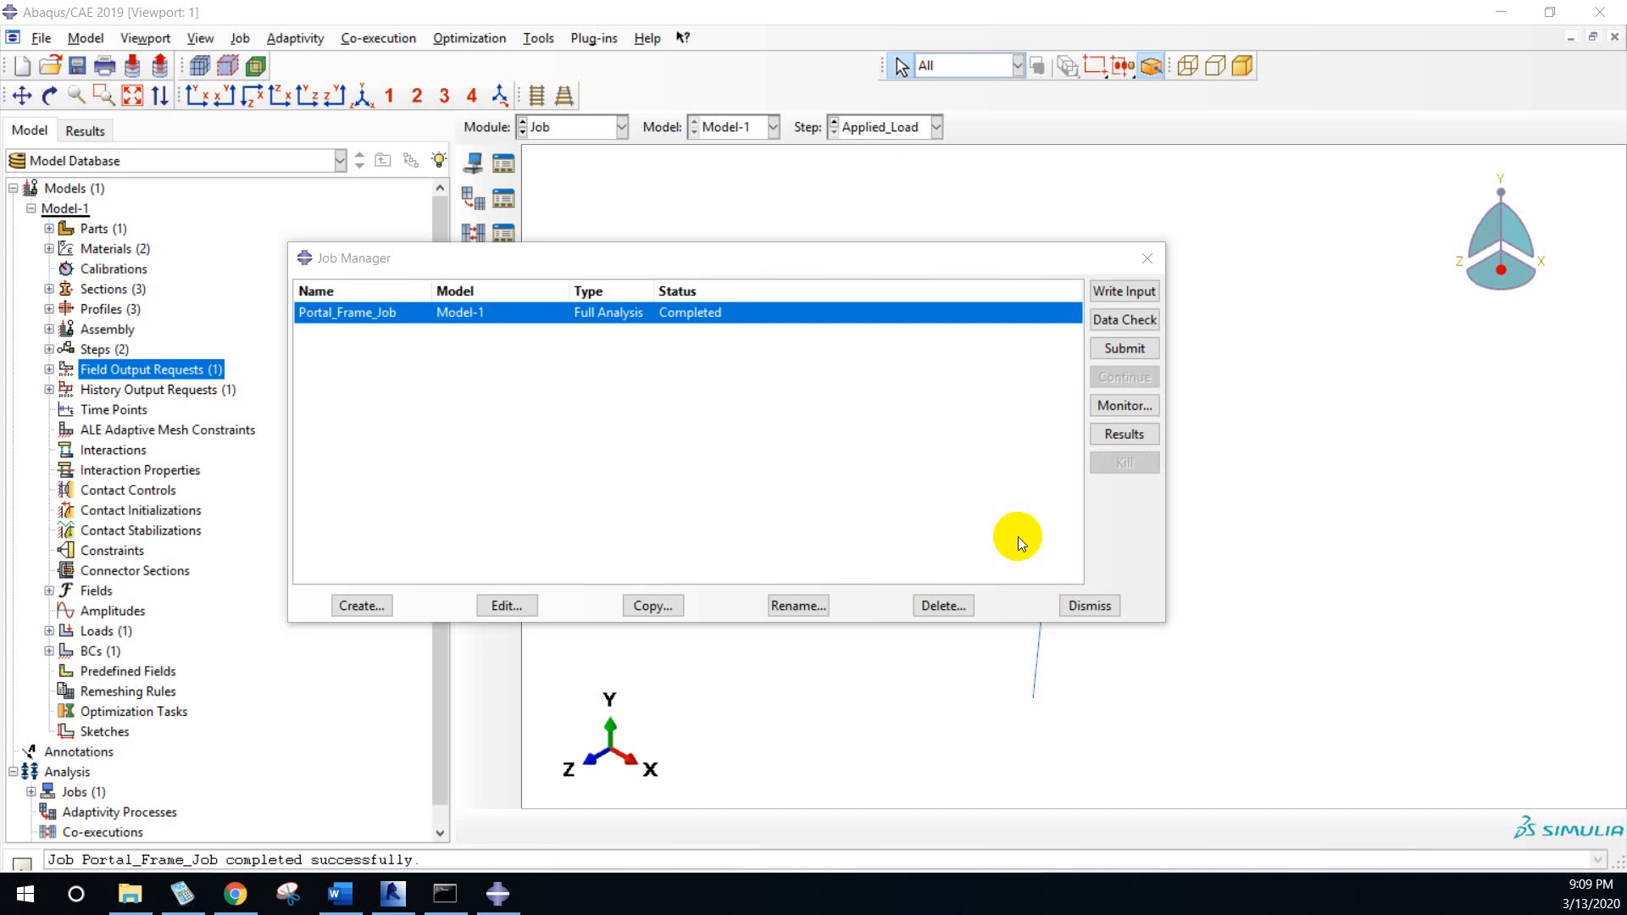
- Open the rerun job's results, contour the section moment SM1 on the frame, and check the SM variable's description
{"action": "left_click", "coordinate": [1120, 432]}
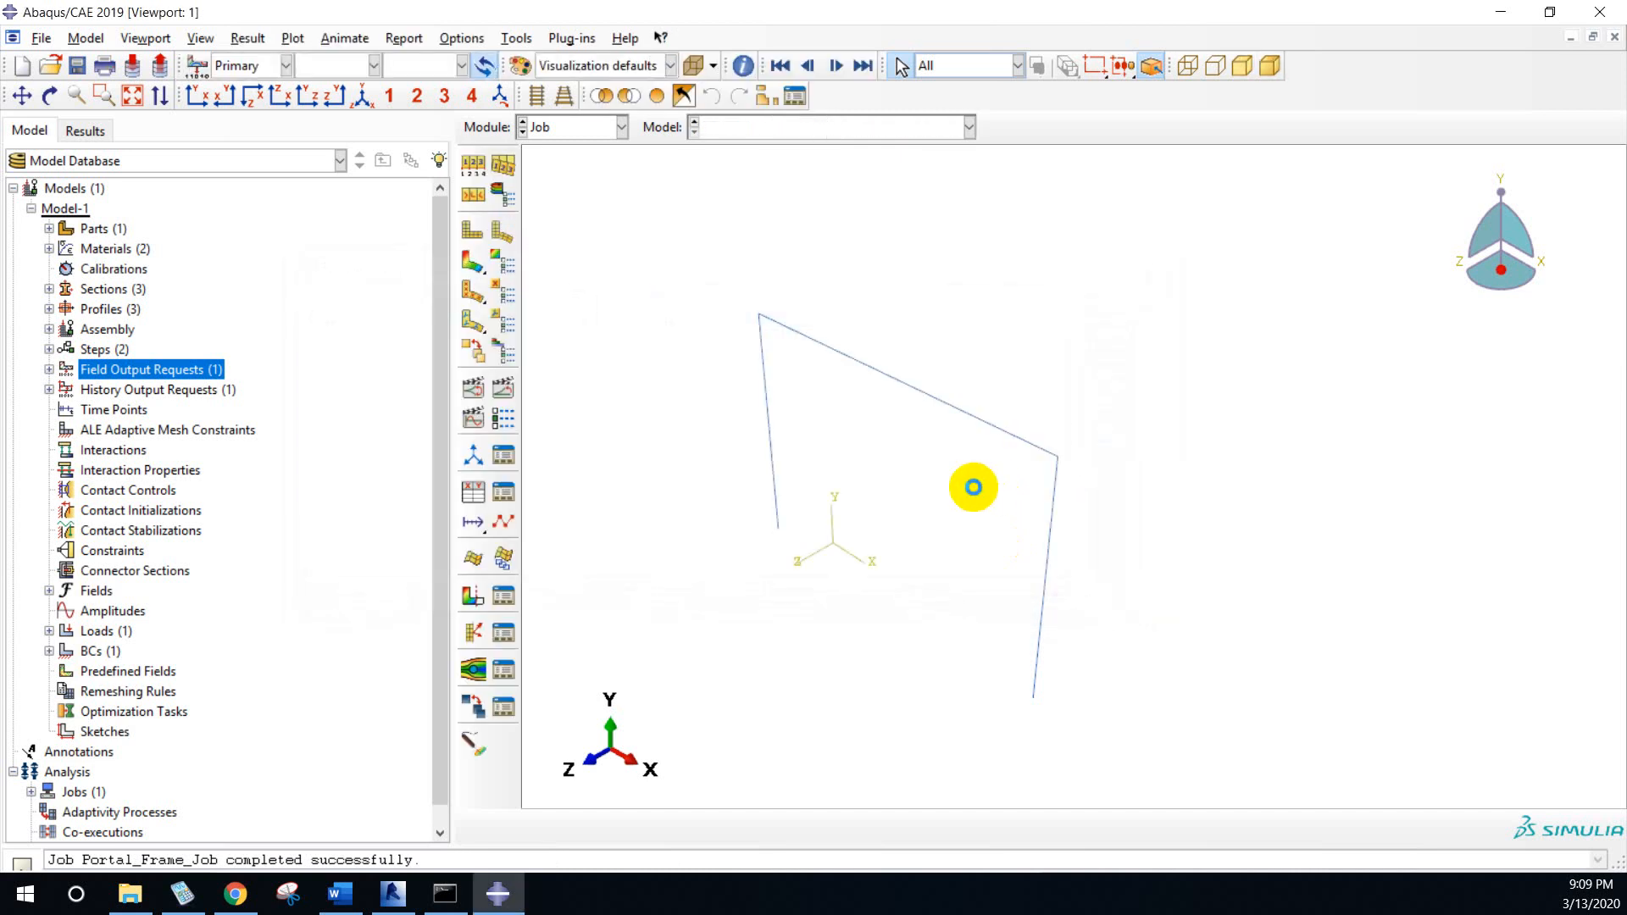
{"action": "left_click", "coordinate": [374, 65]}
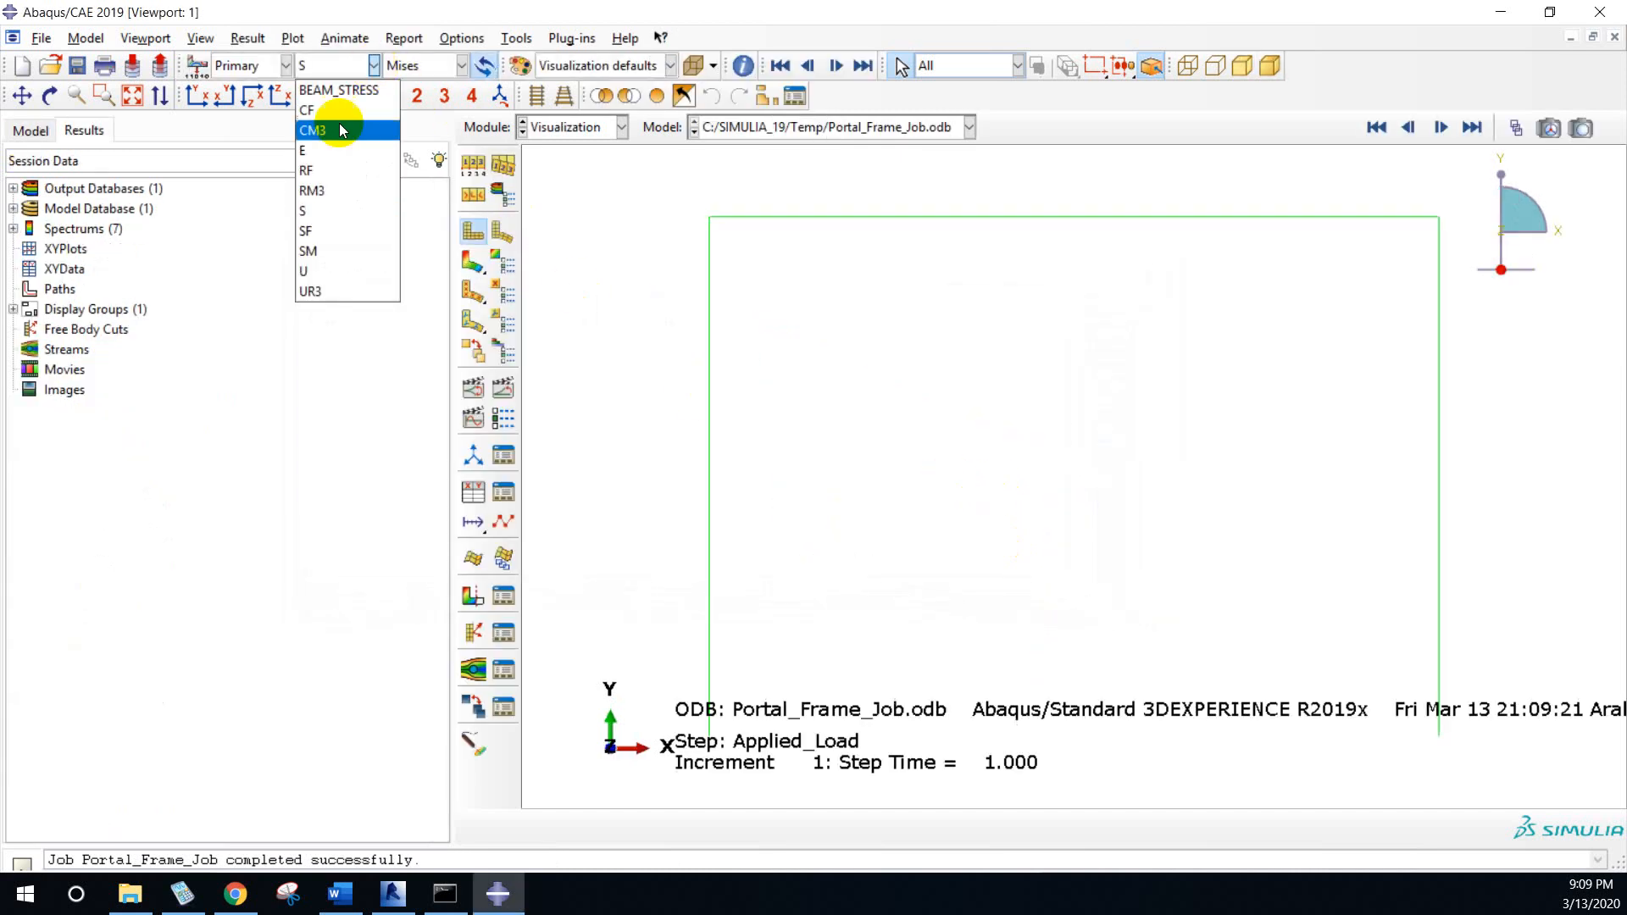
{"action": "left_click", "coordinate": [310, 251]}
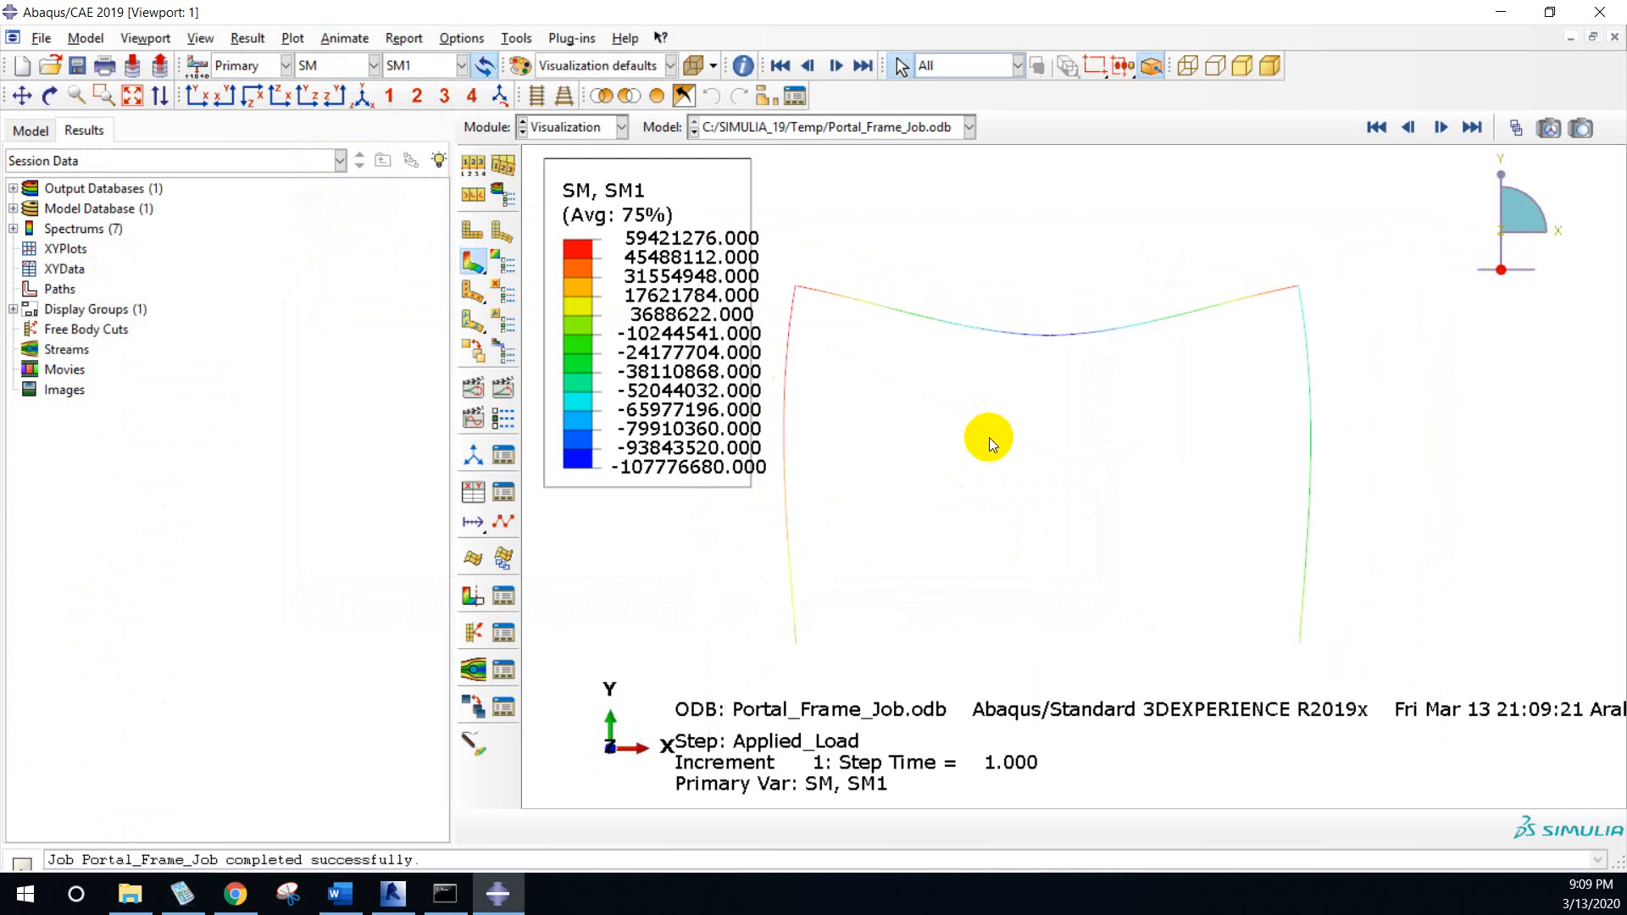
{"action": "scroll", "coordinate": [989, 437], "scroll_direction": "up", "scroll_amount": 1}
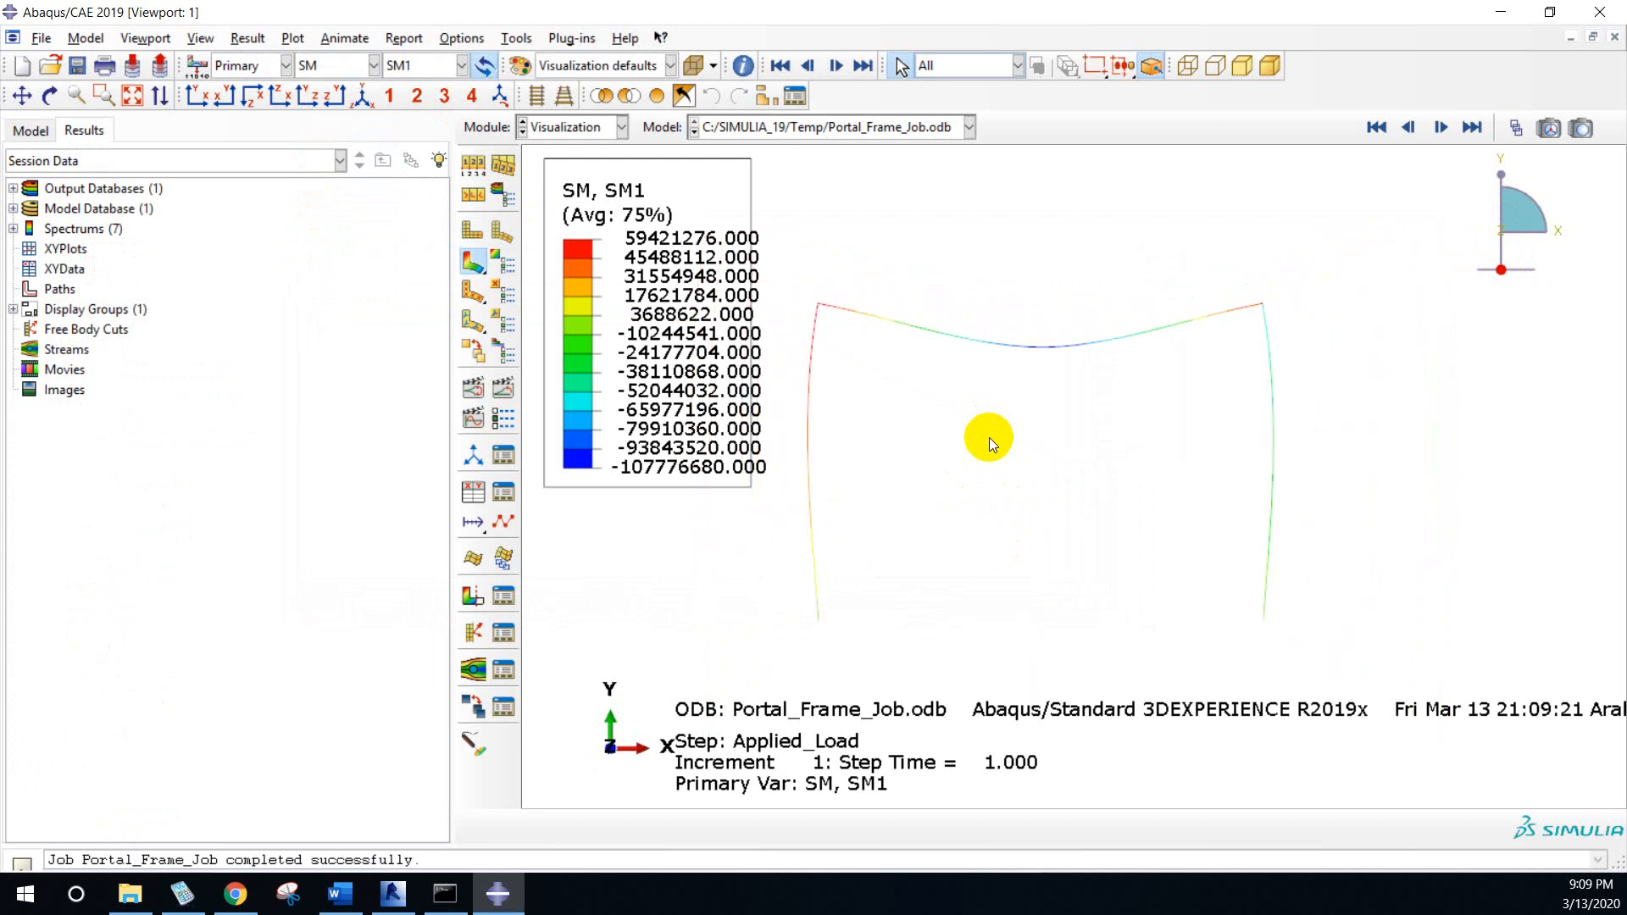
{"action": "scroll", "coordinate": [989, 437], "scroll_direction": "up", "scroll_amount": 3}
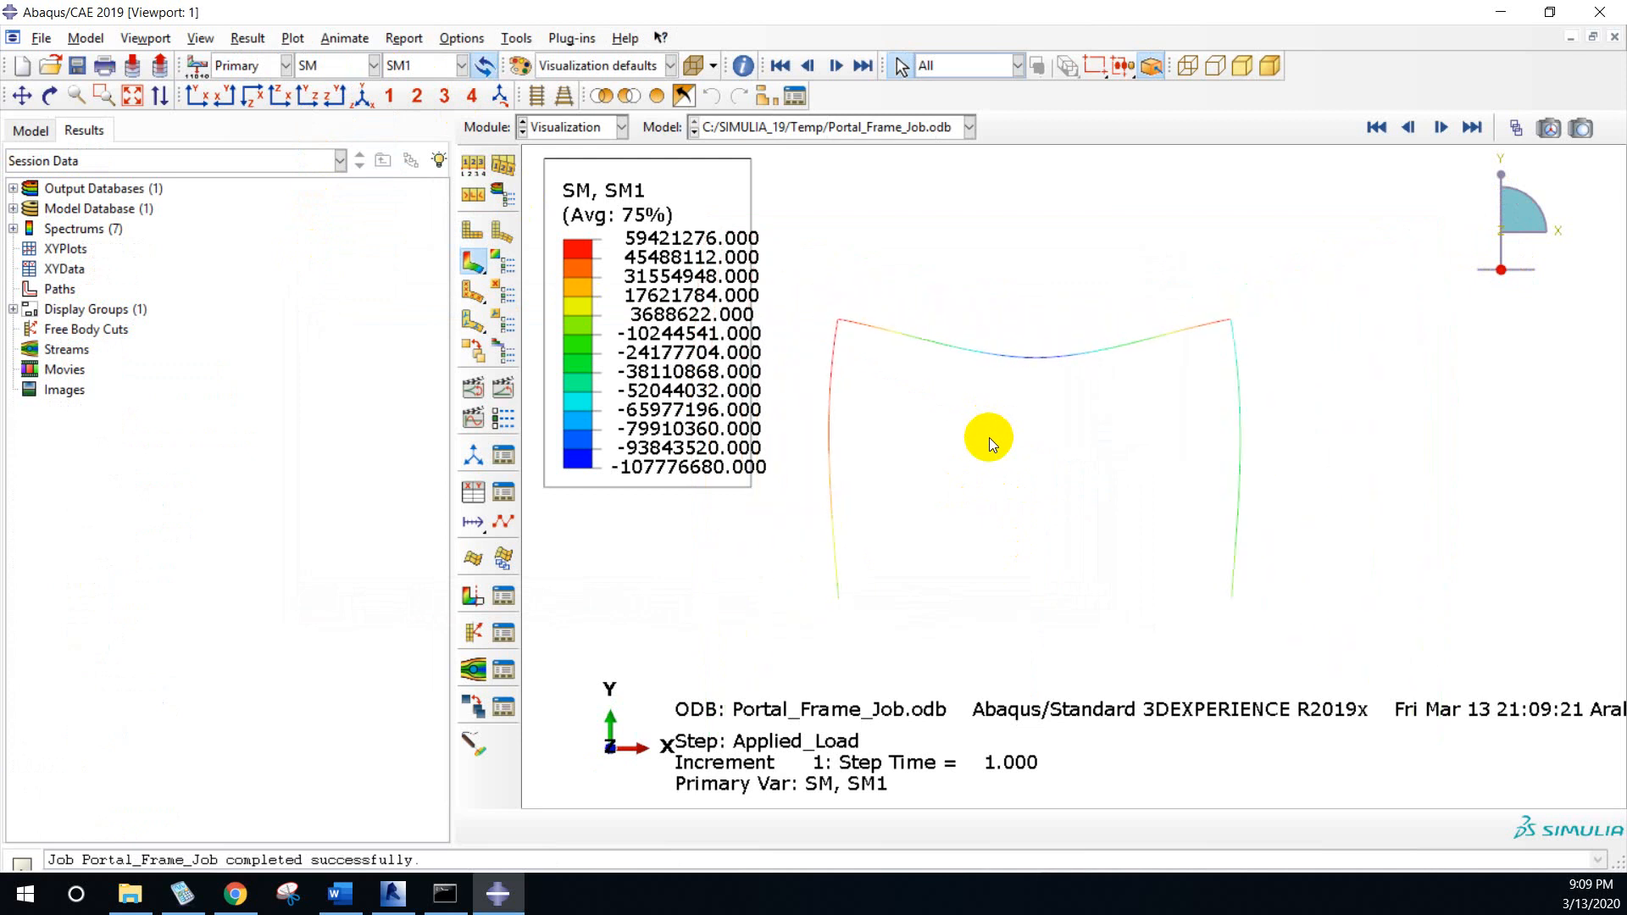
{"action": "scroll", "coordinate": [989, 437], "scroll_direction": "down", "scroll_amount": 1}
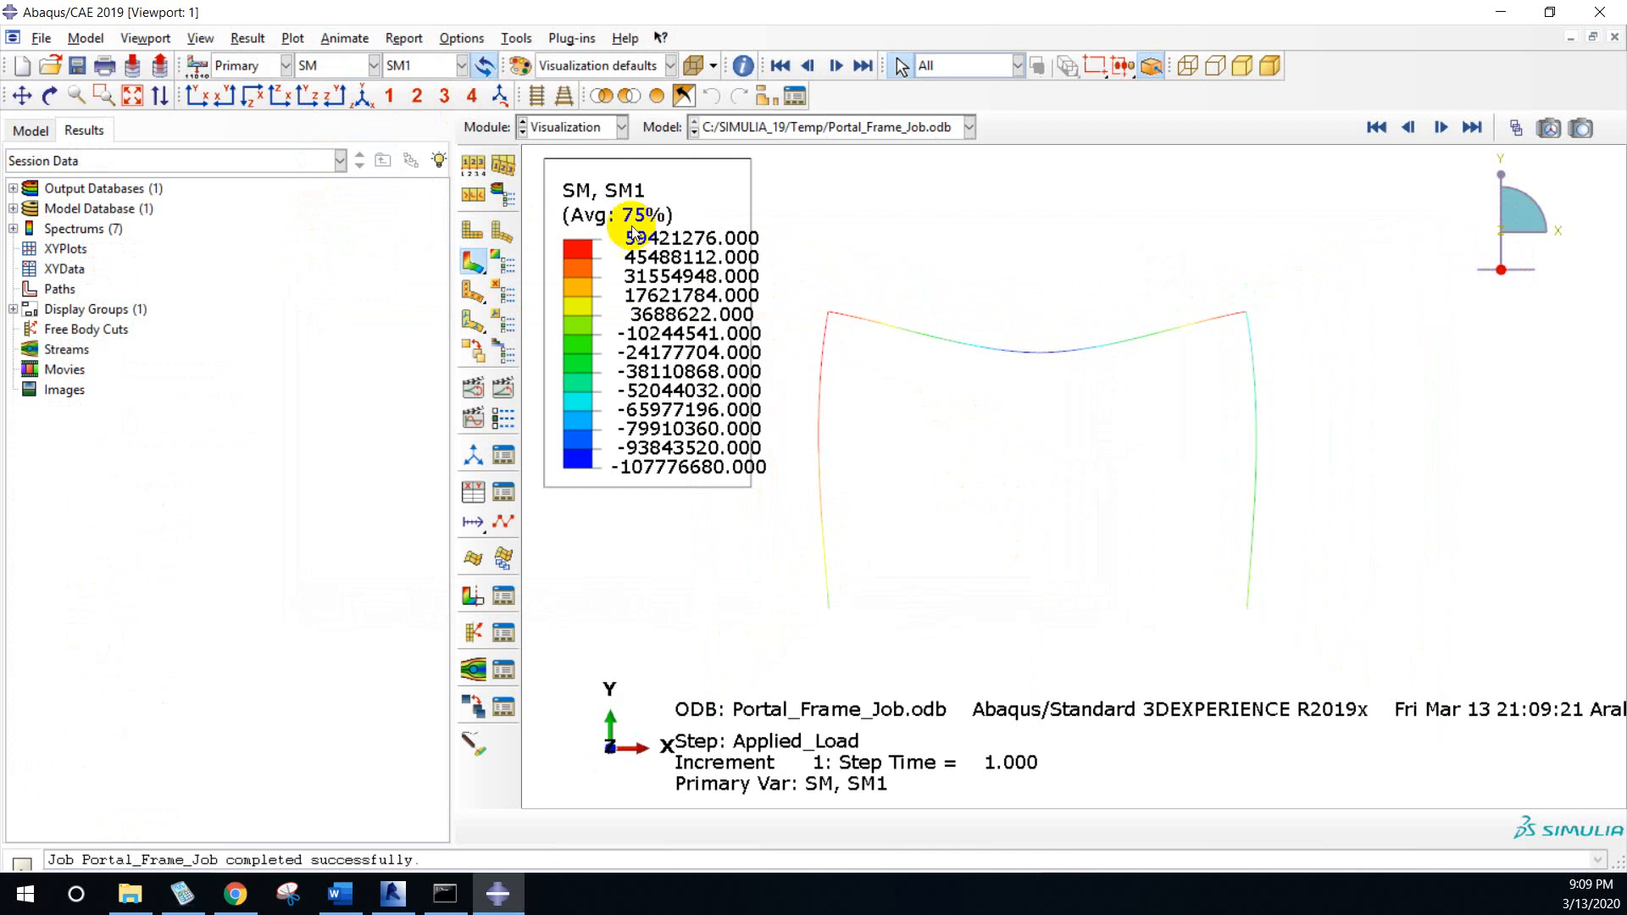
{"action": "left_click", "coordinate": [197, 66]}
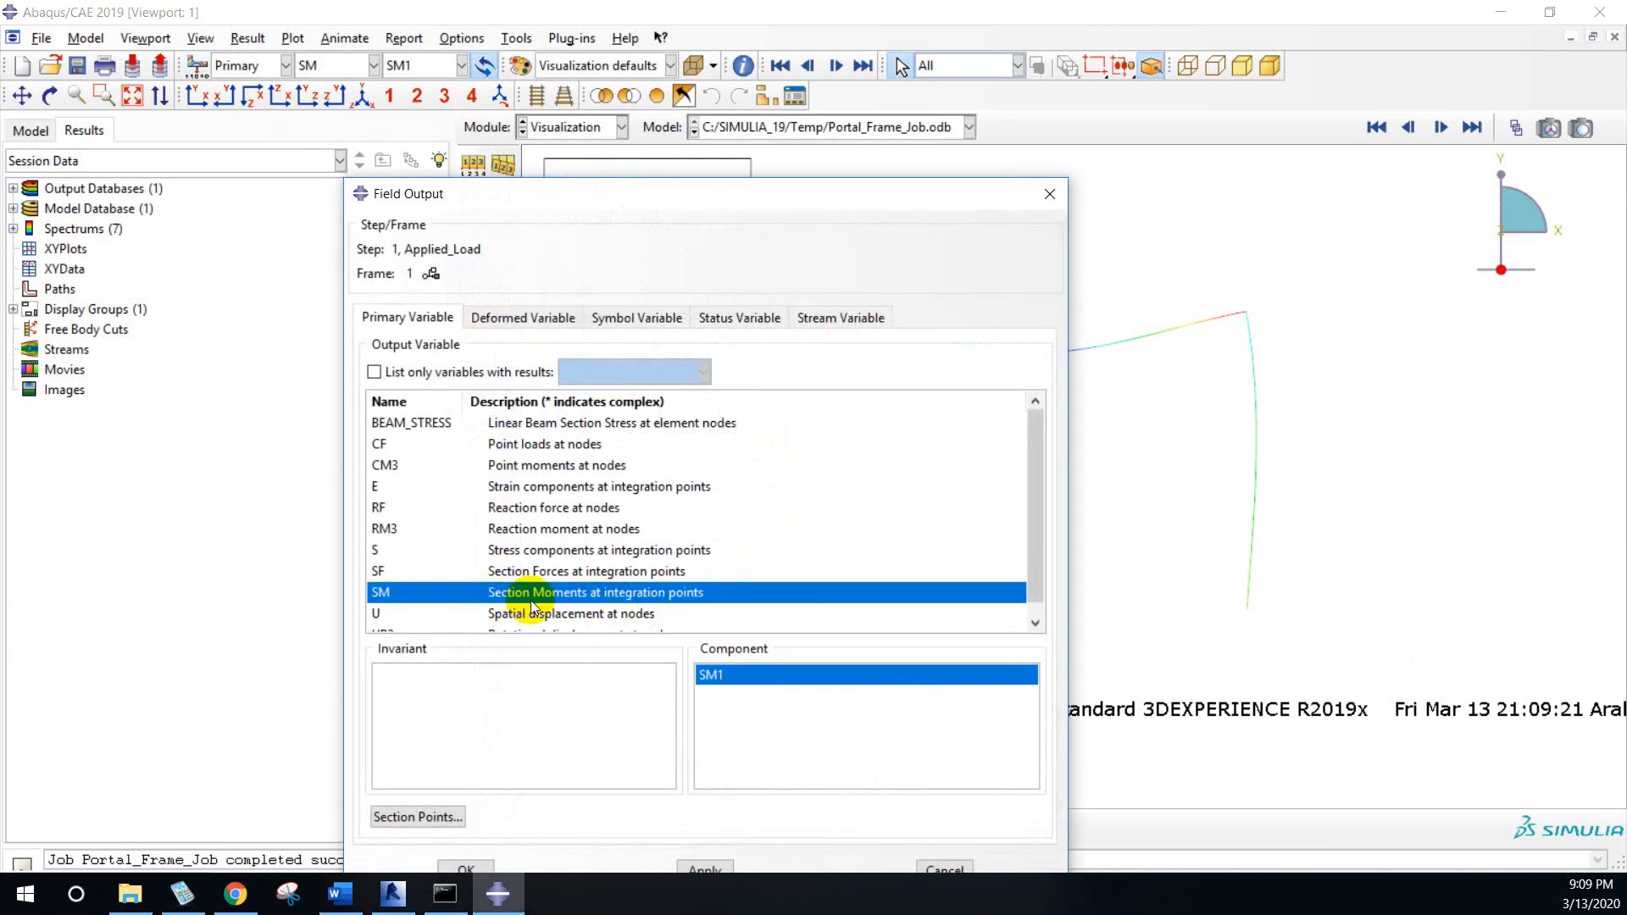
{"action": "left_click", "coordinate": [1049, 194]}
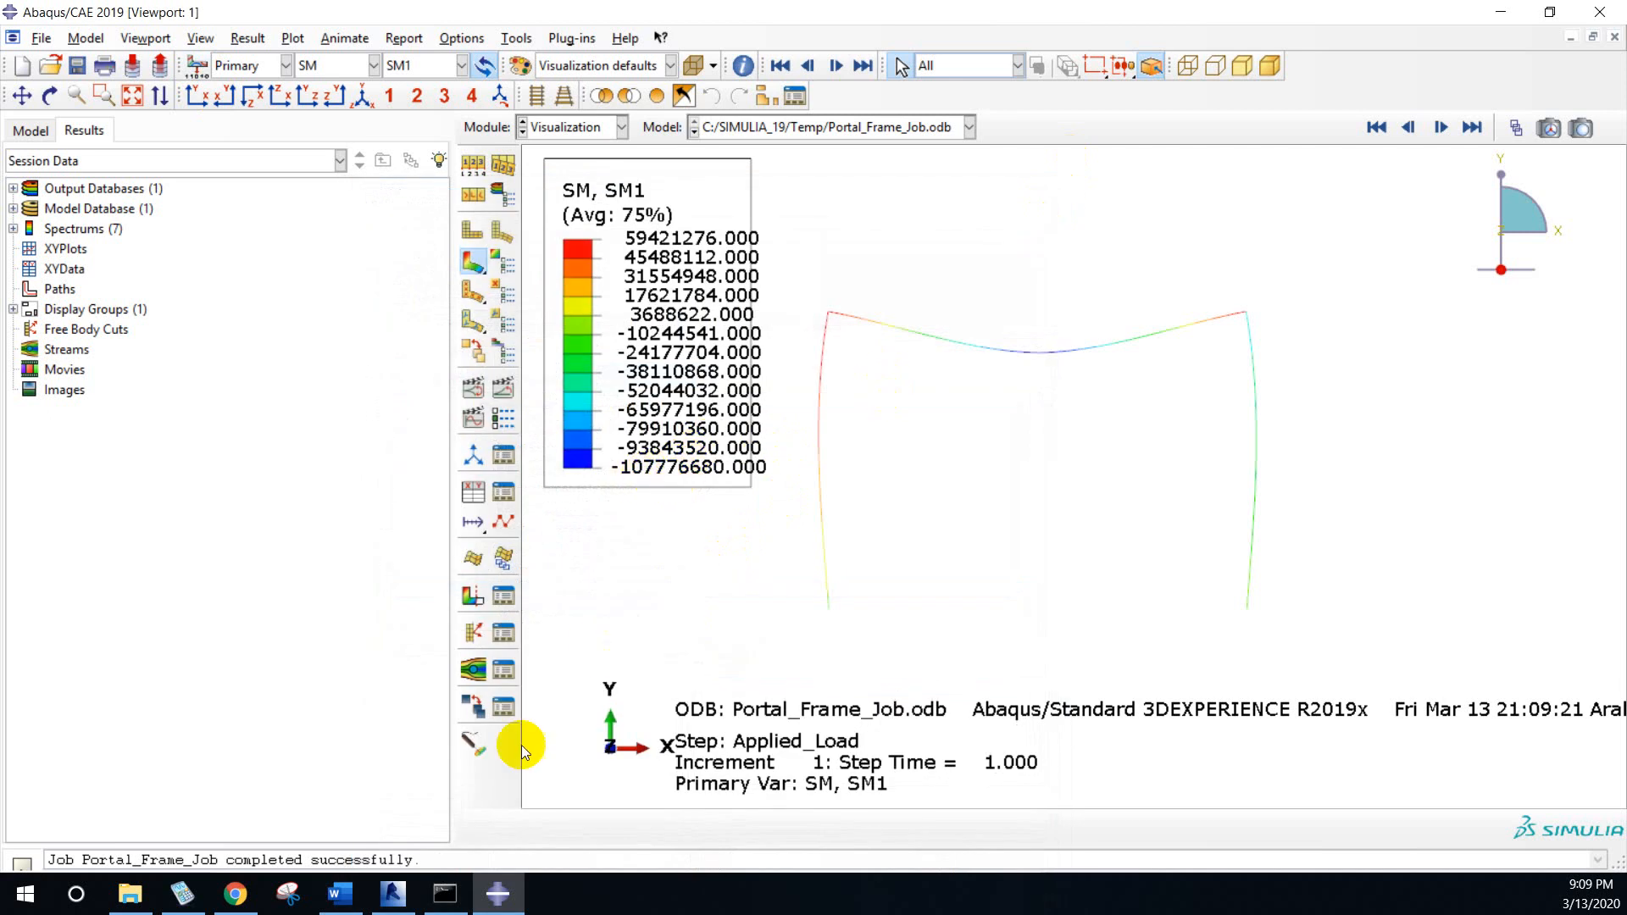
- Switch to the Word document and check the beam's midspan Moment M3 in the SAP answers
{"action": "left_click", "coordinate": [394, 898]}
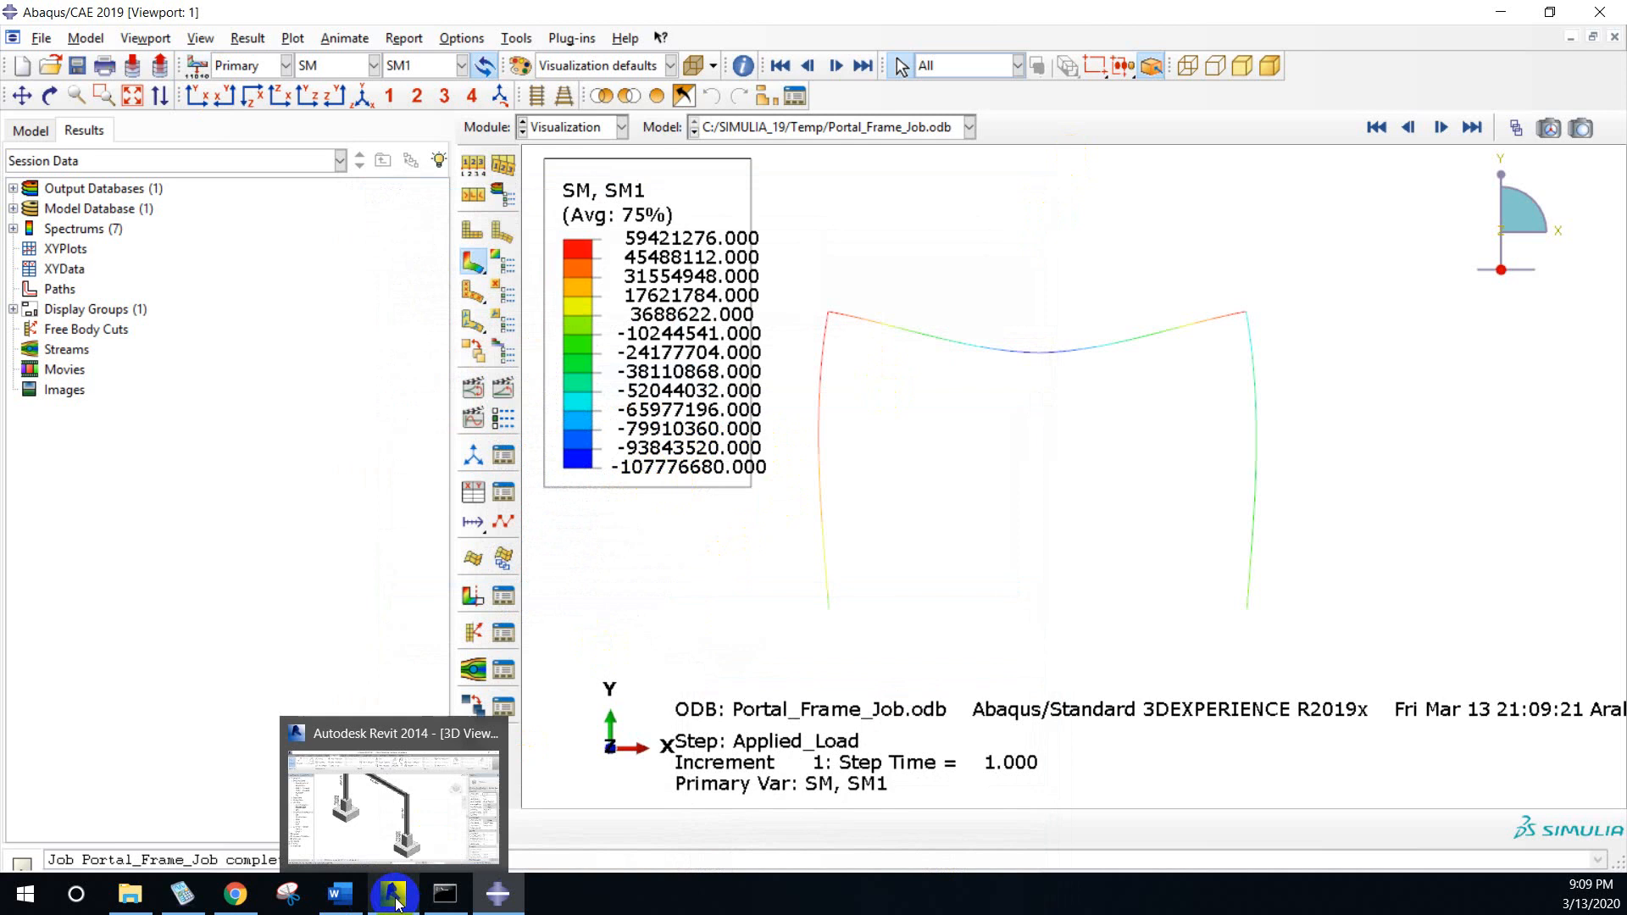
{"action": "left_click", "coordinate": [345, 895]}
{"action": "scroll", "coordinate": [925, 582], "scroll_direction": "down", "scroll_amount": 10}
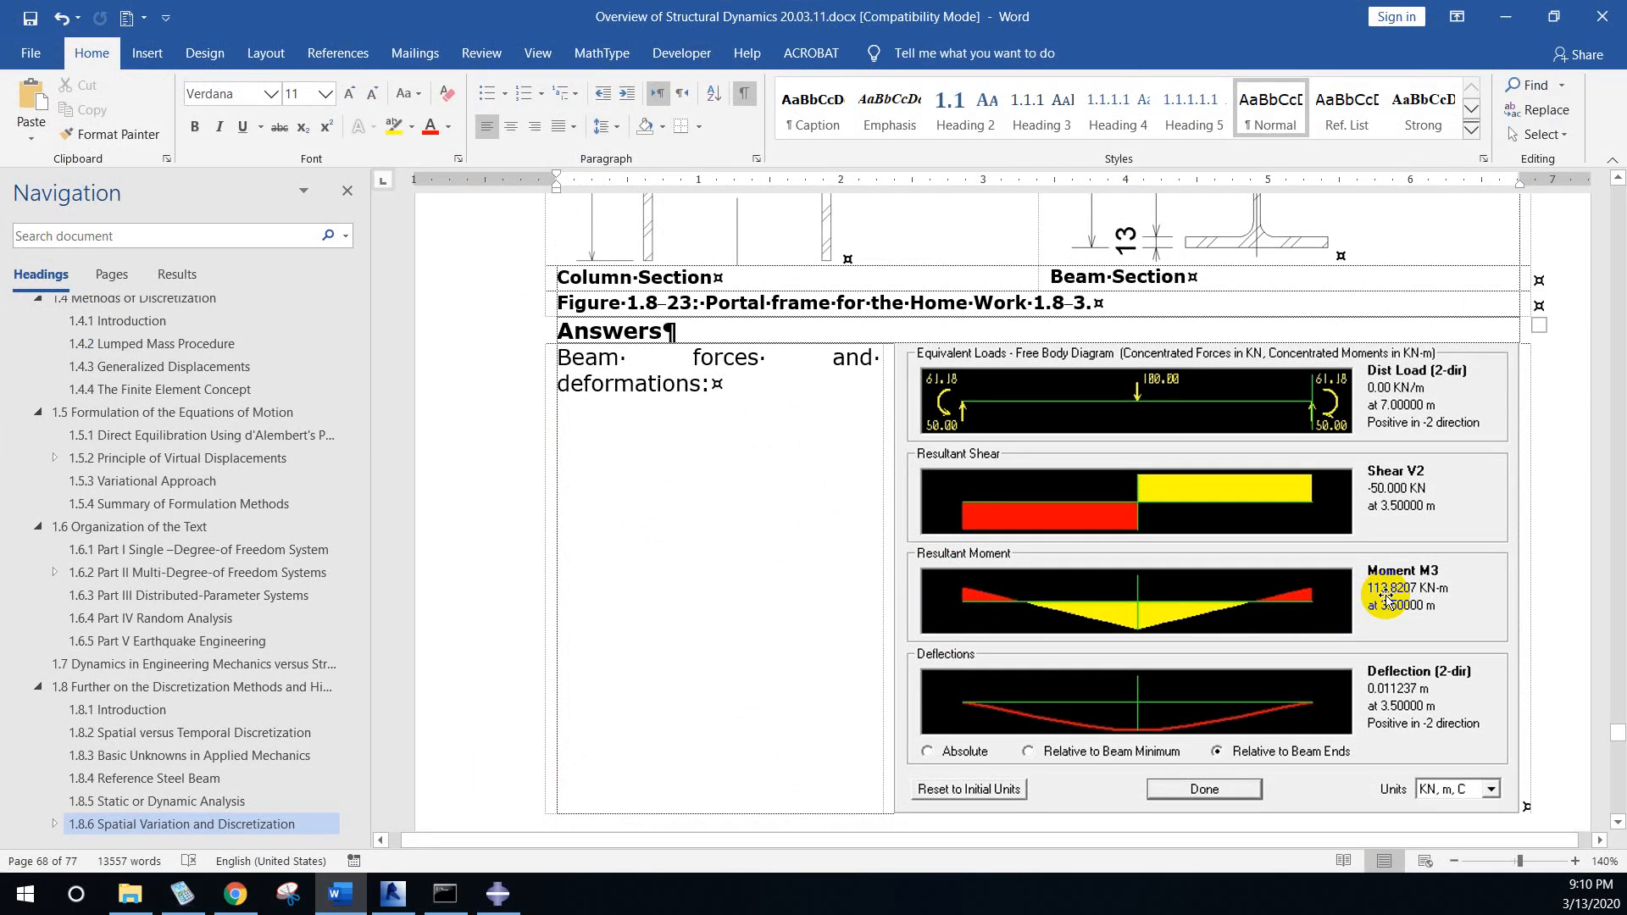
- Compare the frame's SM1 contour values in Abaqus/CAE with the beam's Moment M3 answer in the Word document
{"action": "left_click", "coordinate": [497, 894]}
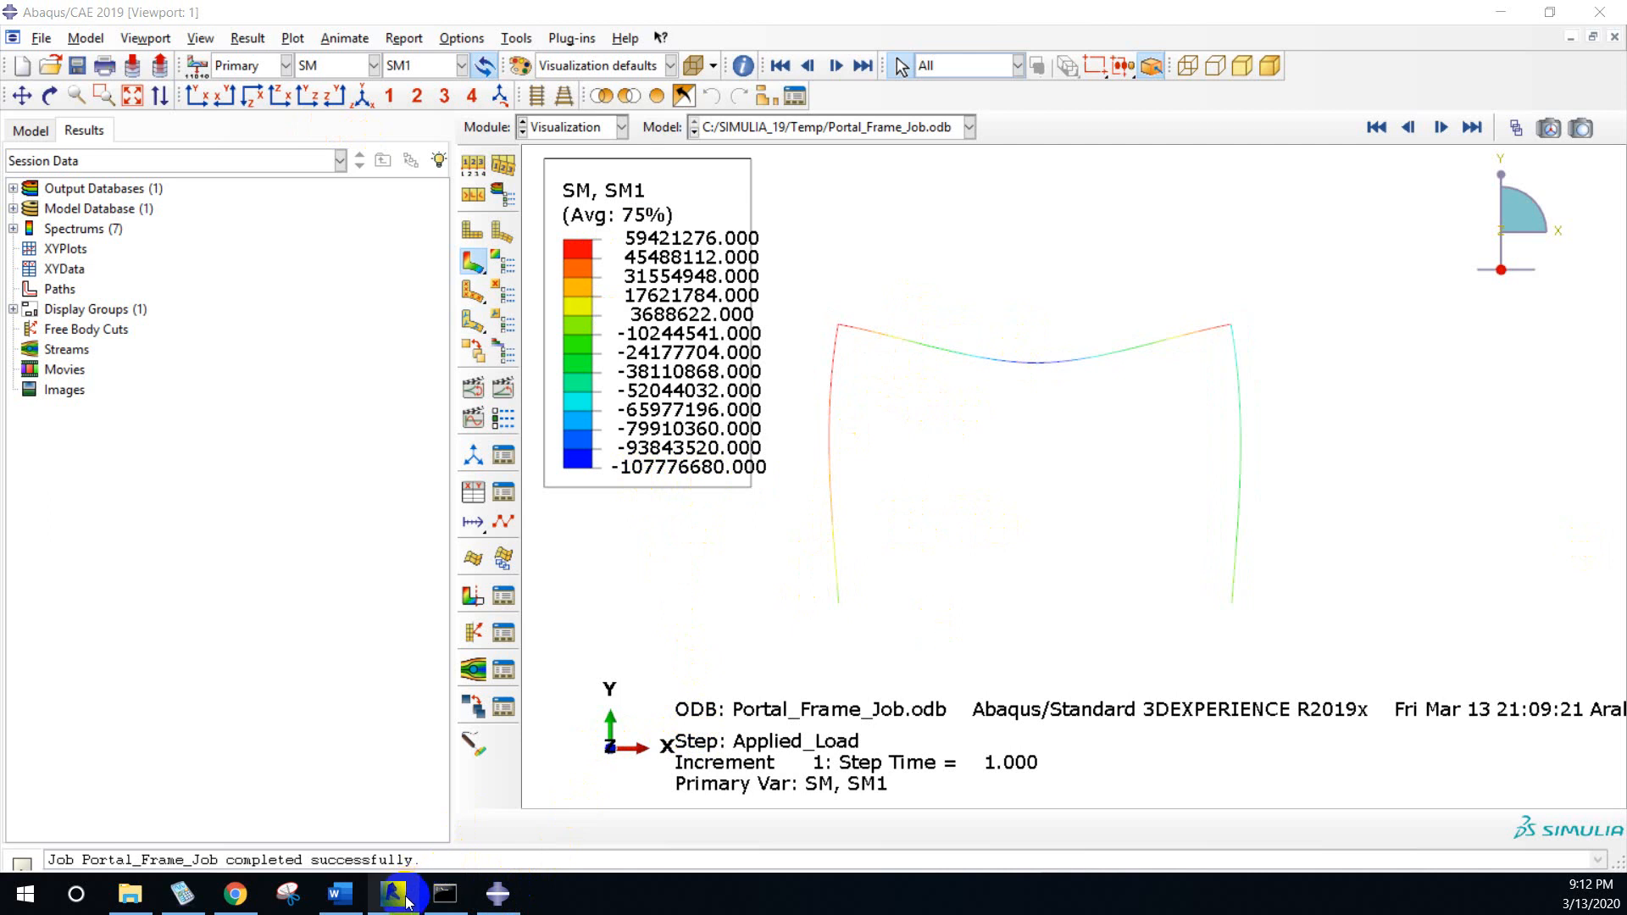
{"action": "left_click", "coordinate": [339, 895]}
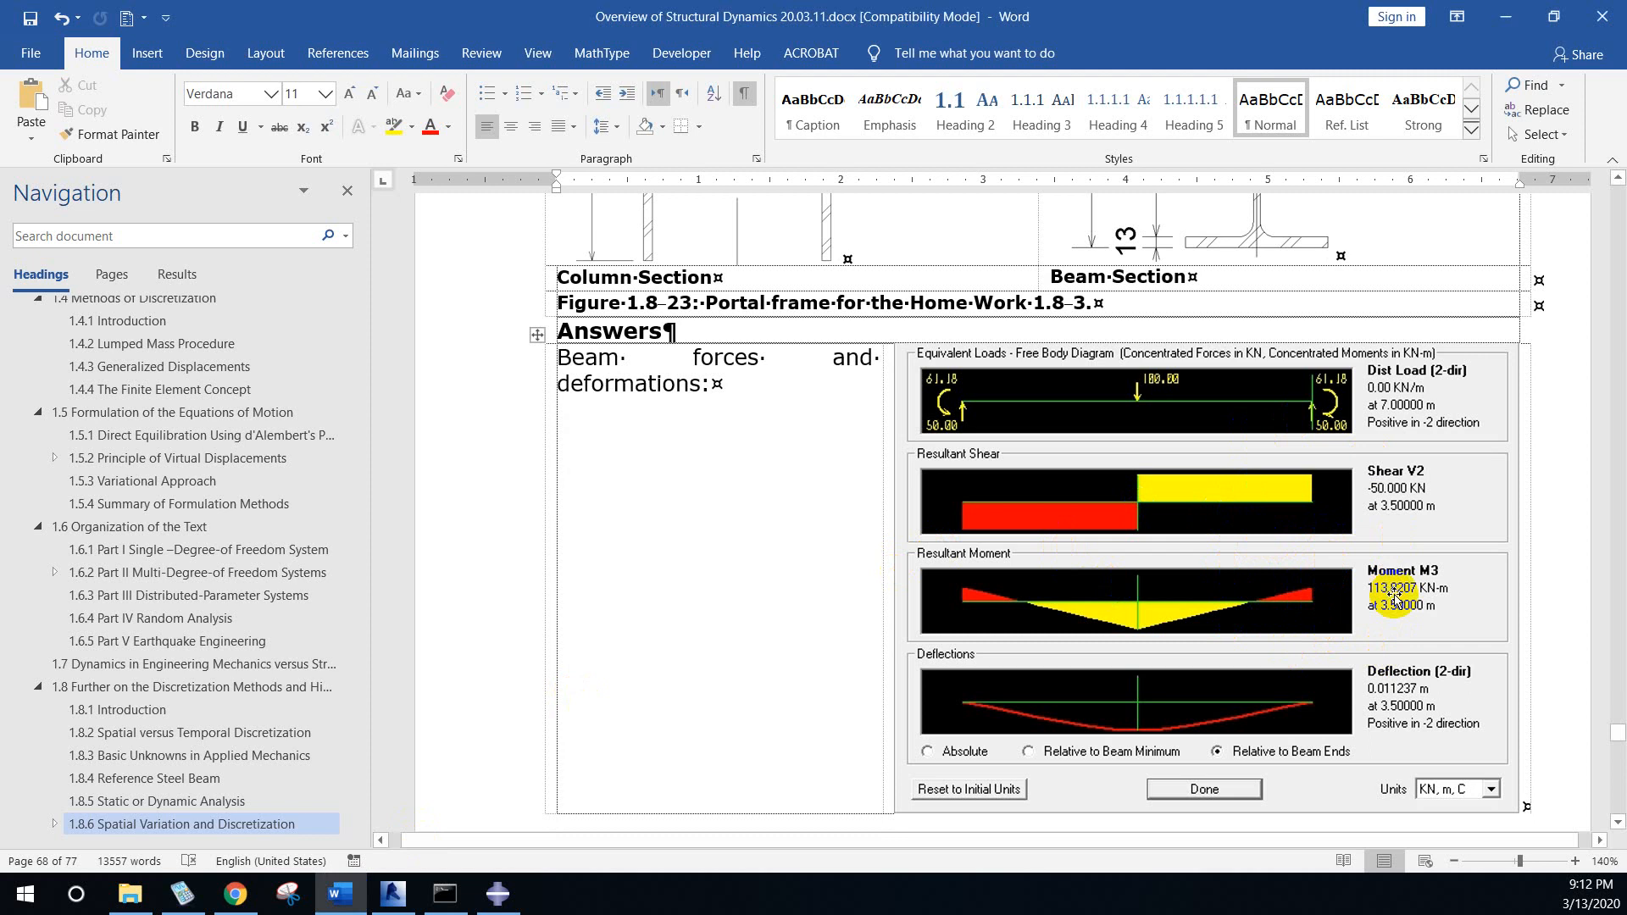
{"action": "left_click", "coordinate": [498, 894]}
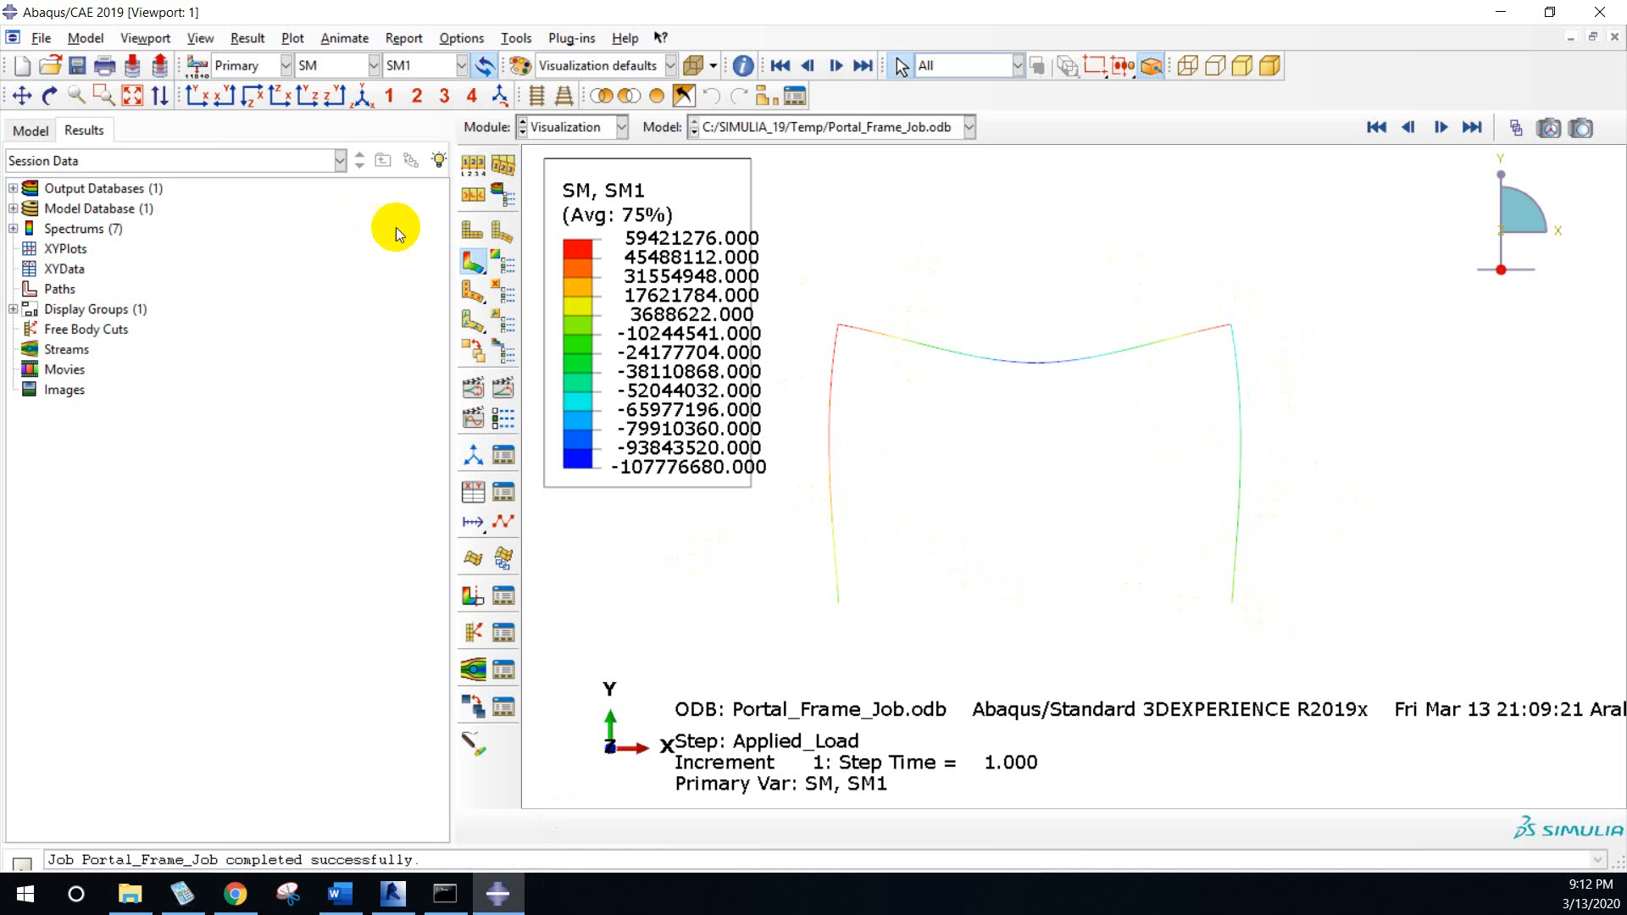
- Set the number format of the viewport legend to Engineering in the viewport annotation options
{"action": "left_click", "coordinate": [152, 39]}
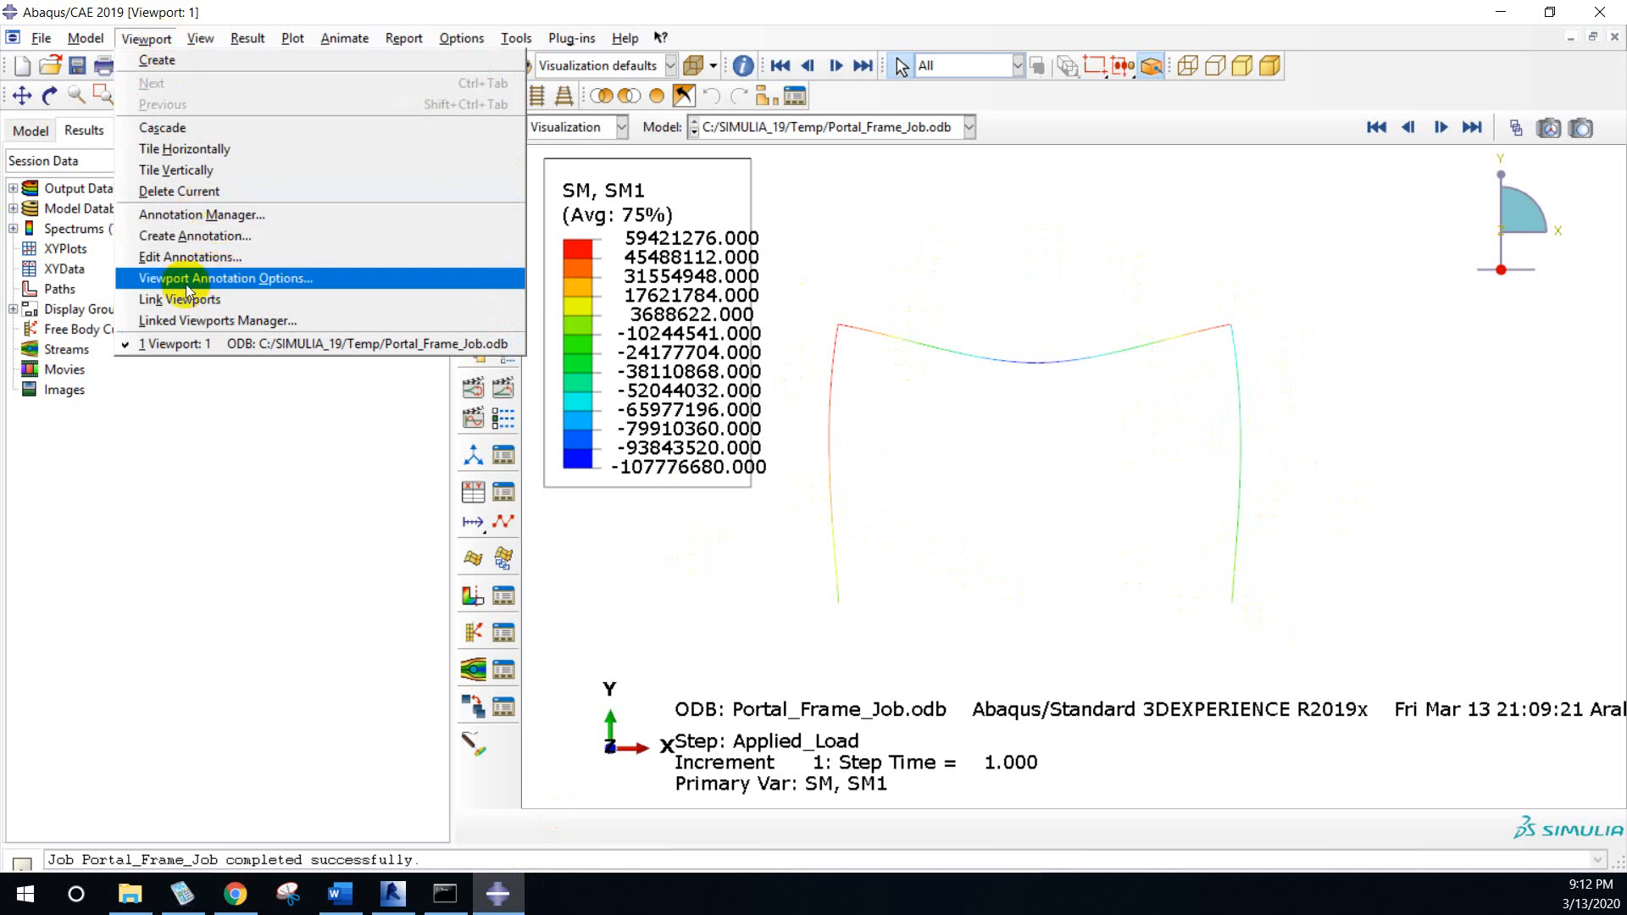
{"action": "left_click", "coordinate": [256, 282]}
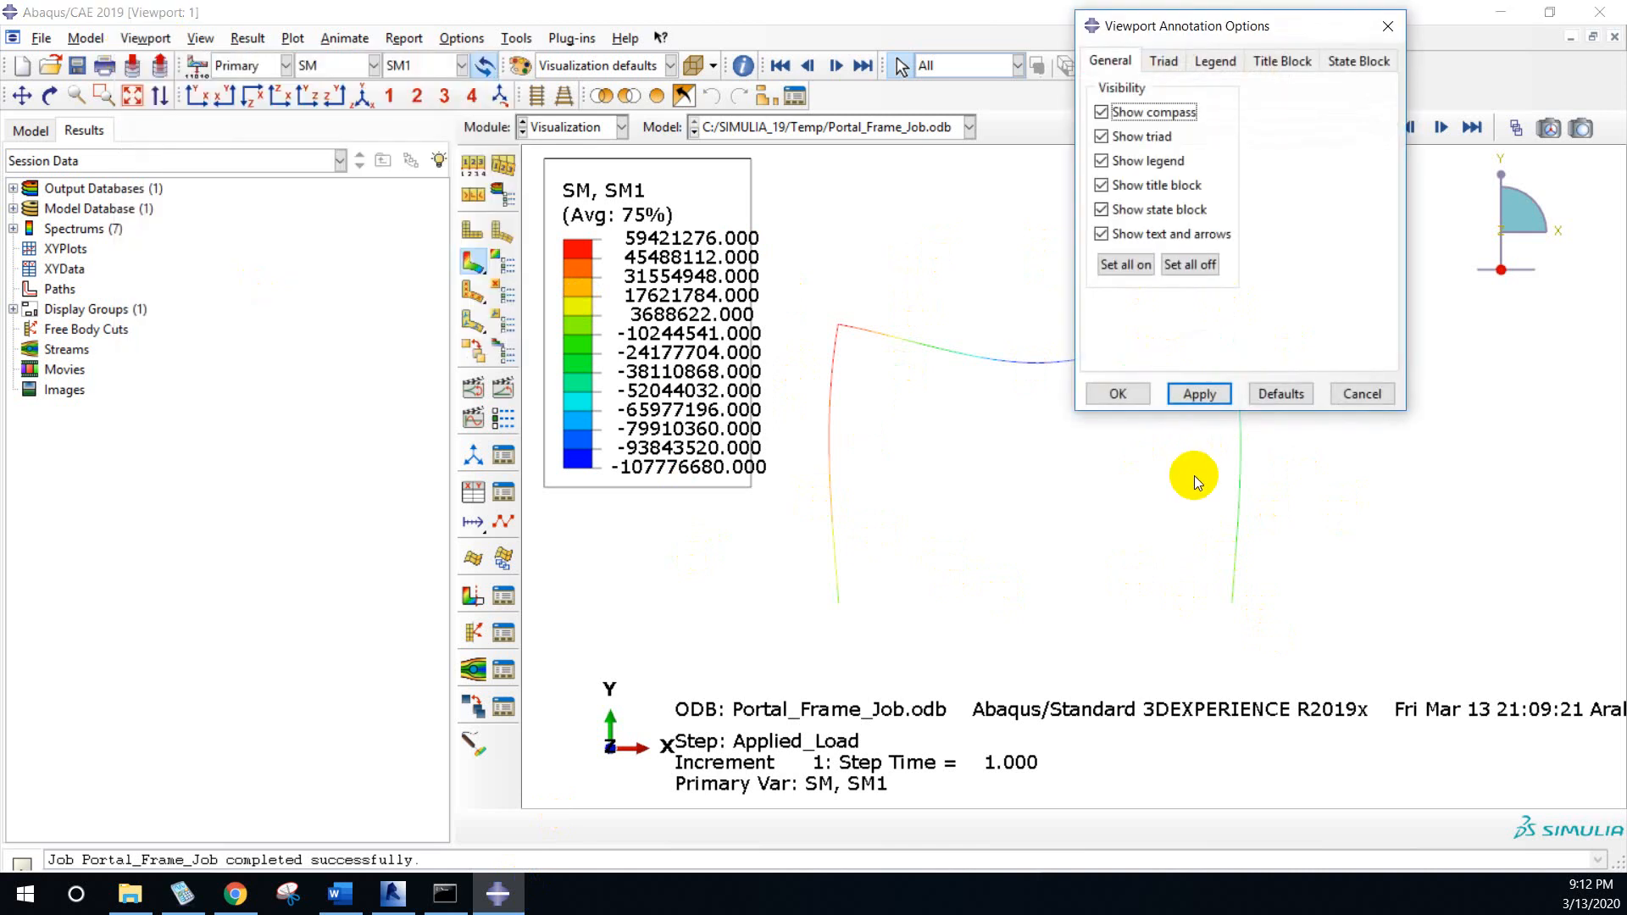
{"action": "left_click", "coordinate": [1214, 62]}
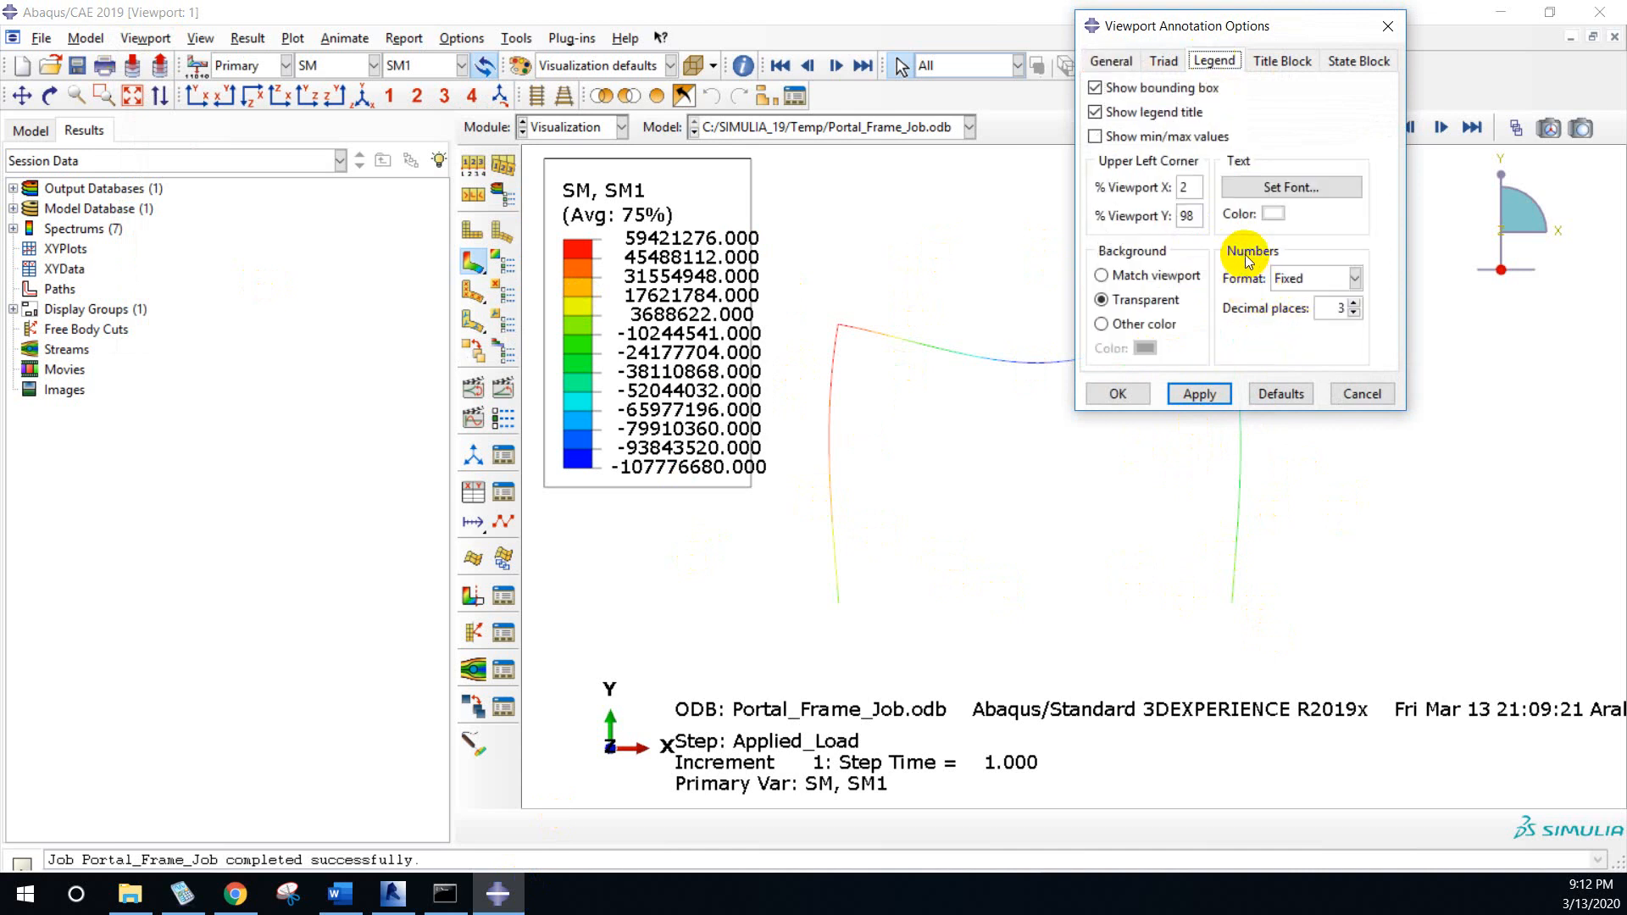
{"action": "left_click", "coordinate": [1351, 279]}
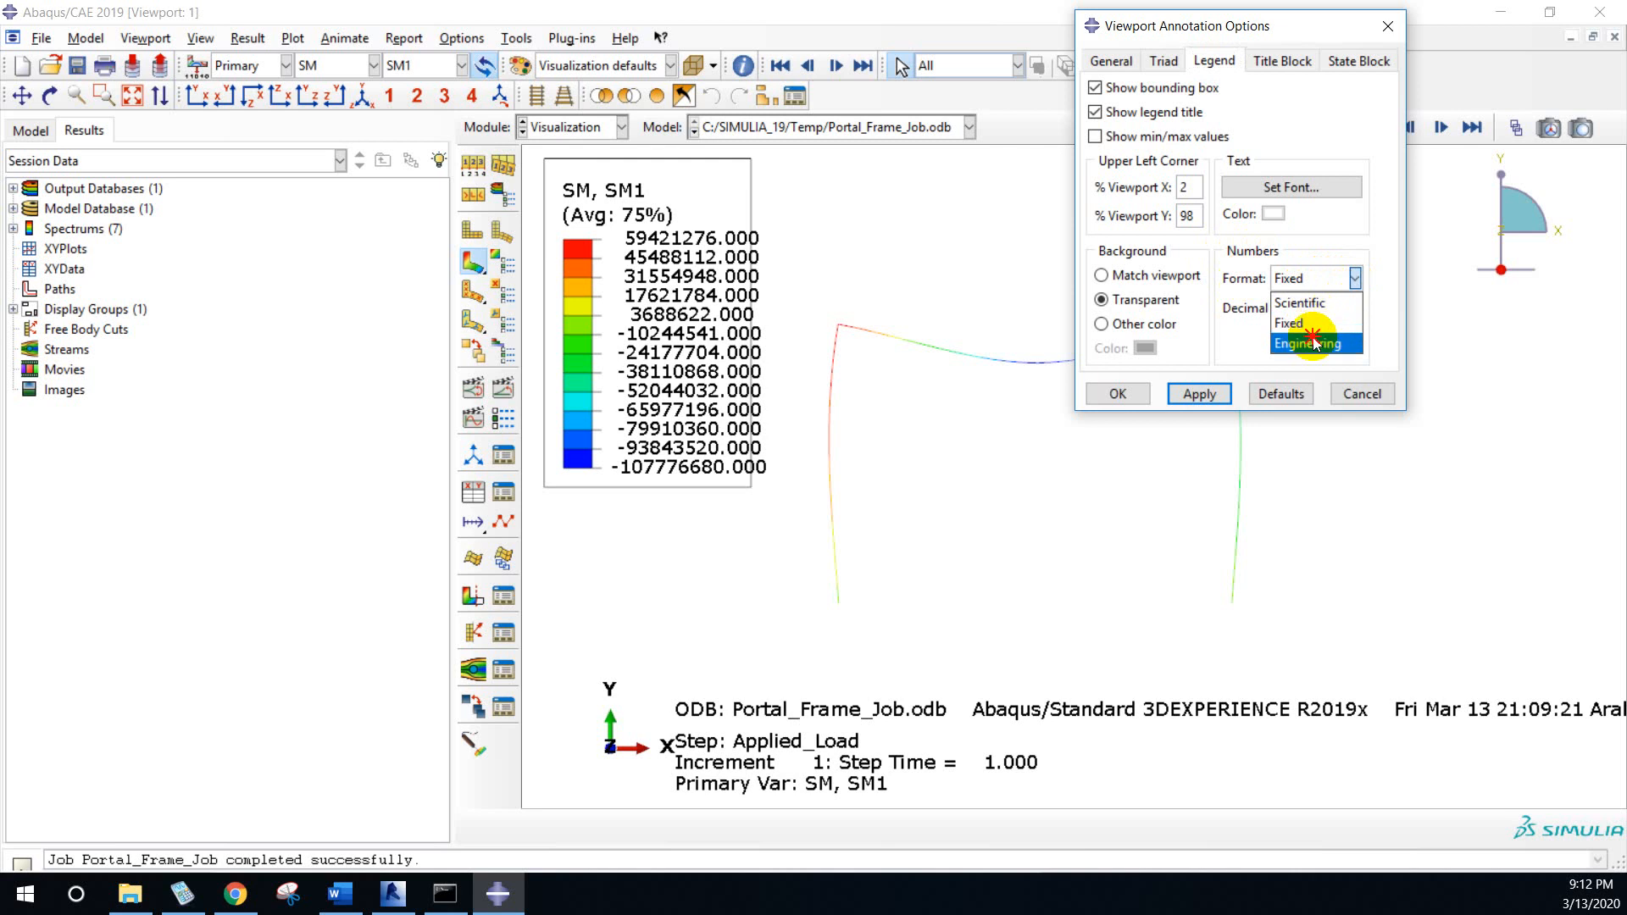
{"action": "left_click", "coordinate": [1322, 344]}
{"action": "left_click", "coordinate": [1214, 397]}
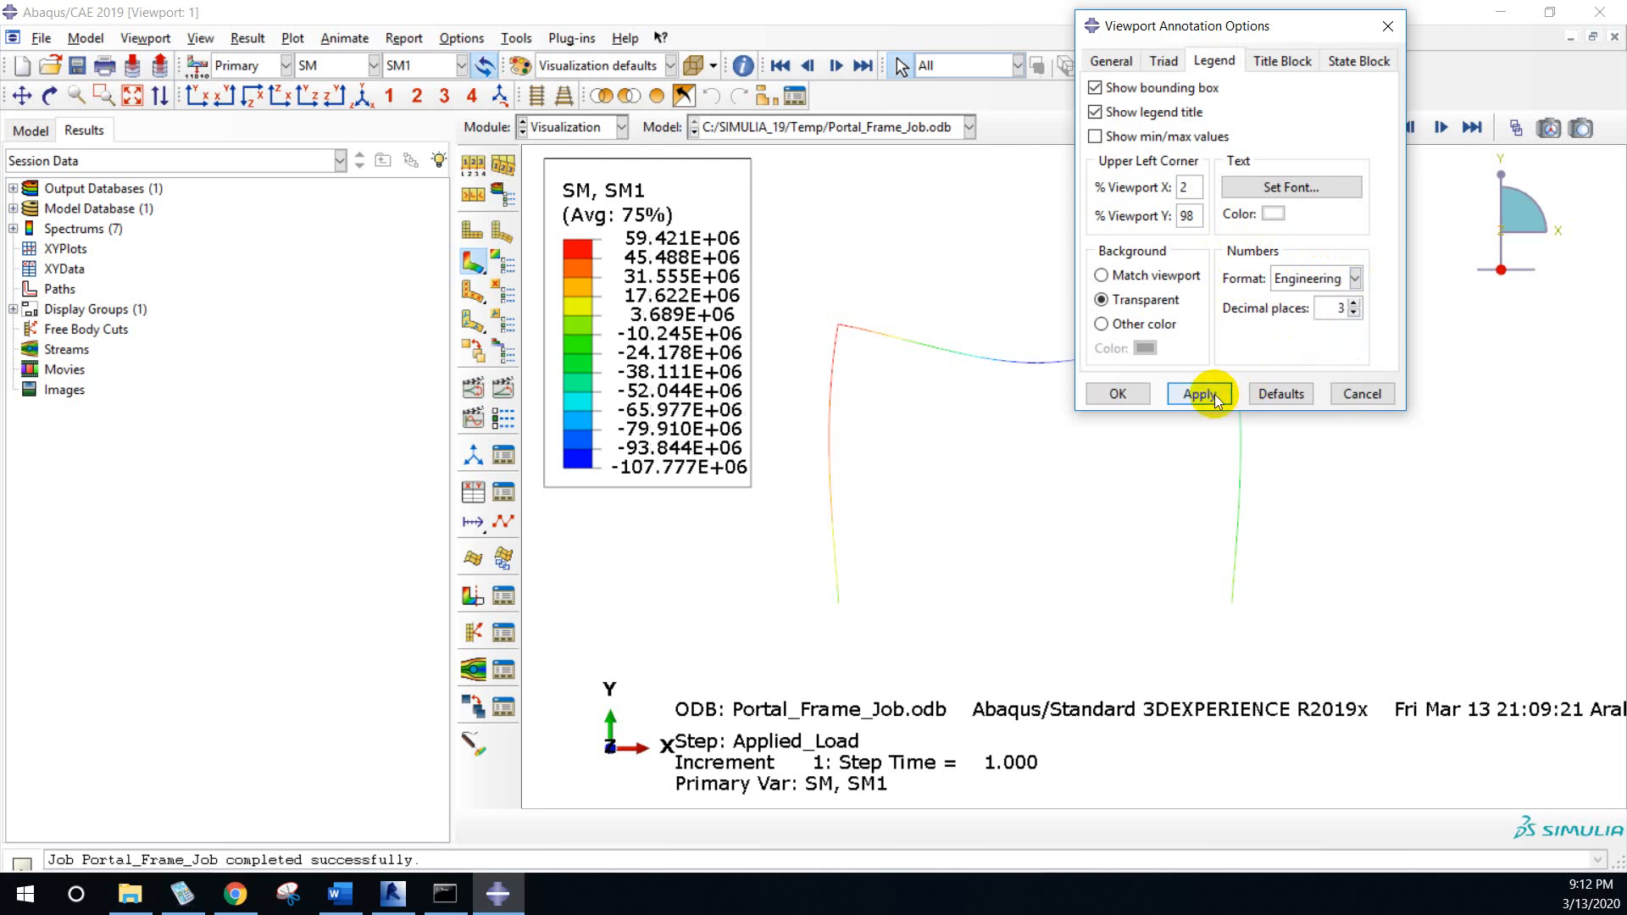
{"action": "left_click", "coordinate": [1388, 26]}
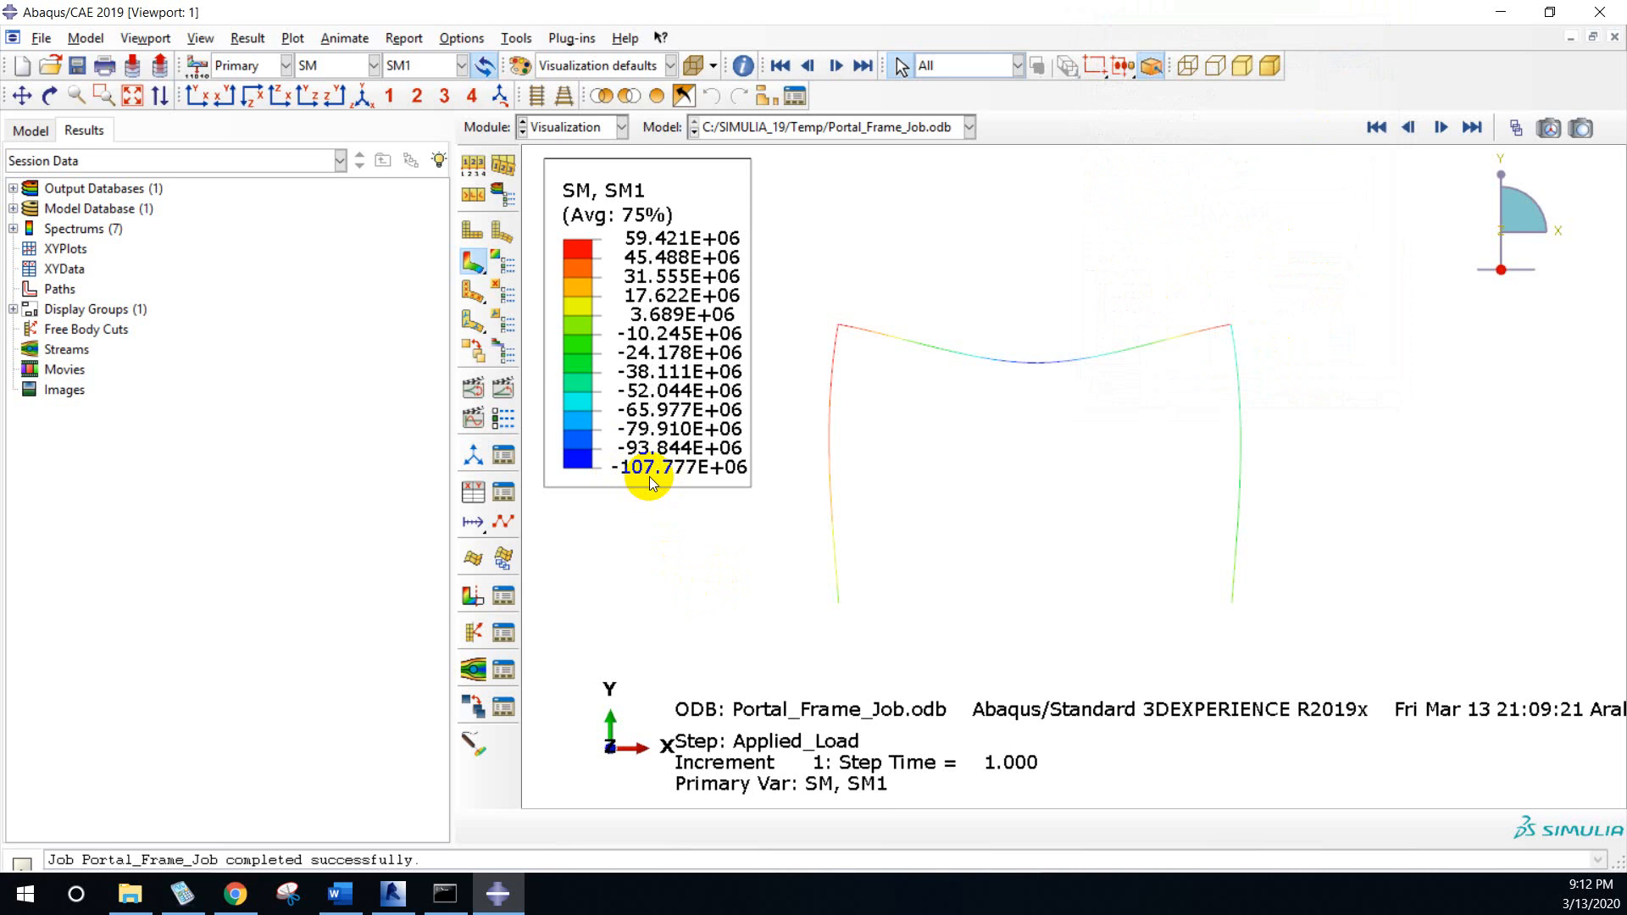
- Switch to the Word document to compare Moment M3 with the SM1 legend, and check the beam's Deflection (2-dir) answer
{"action": "left_click", "coordinate": [339, 894]}
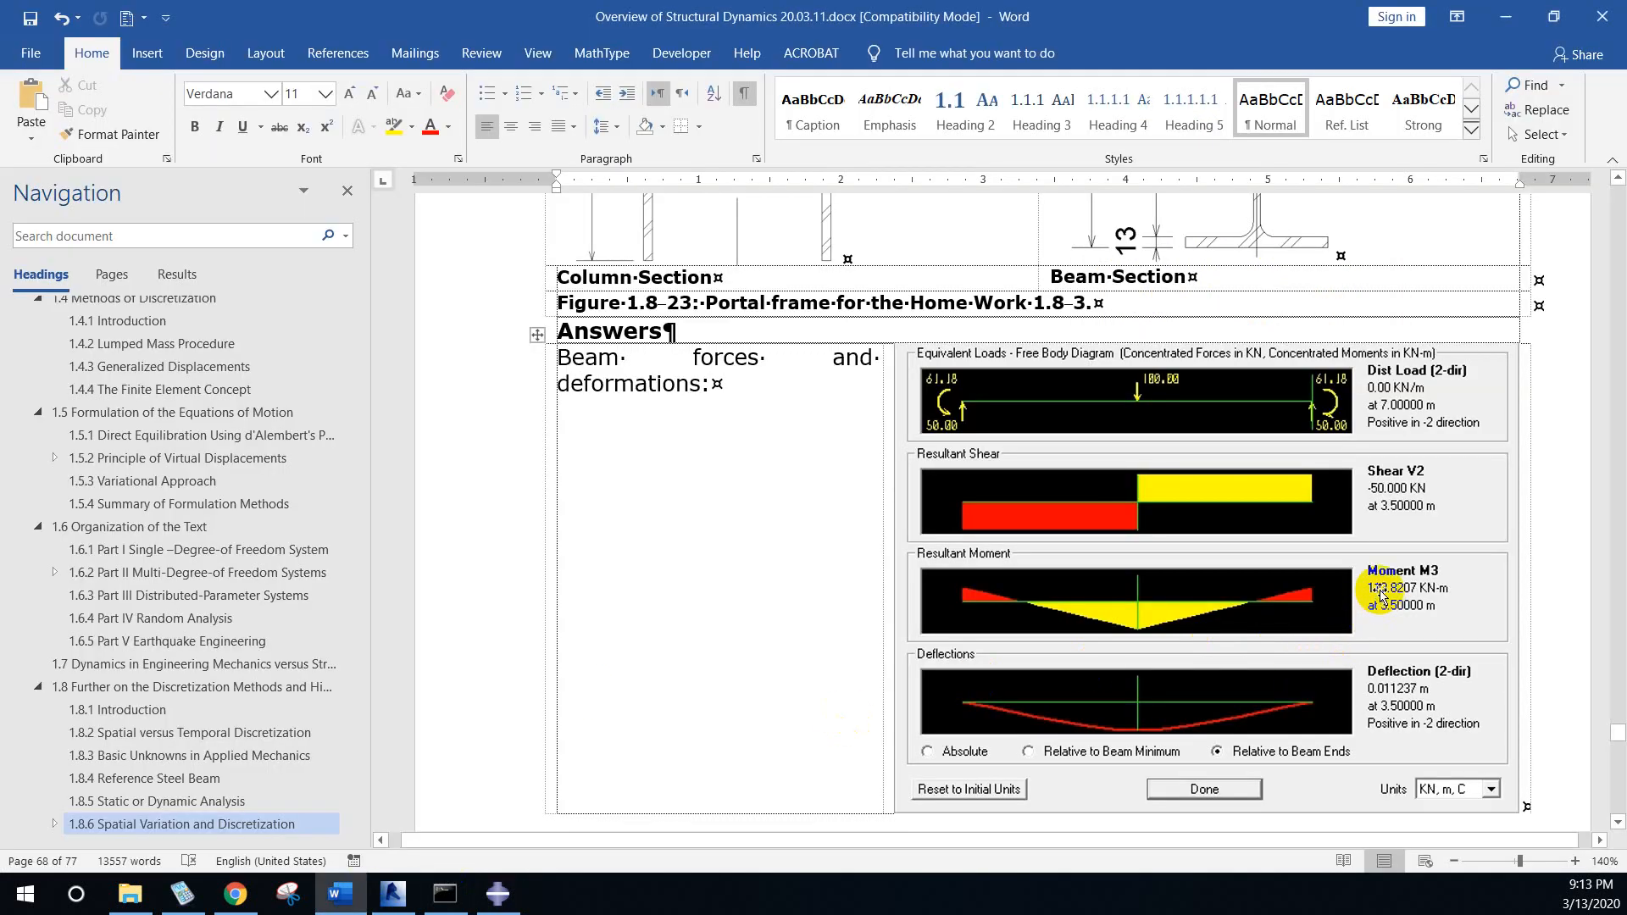
{"action": "left_click", "coordinate": [1502, 20]}
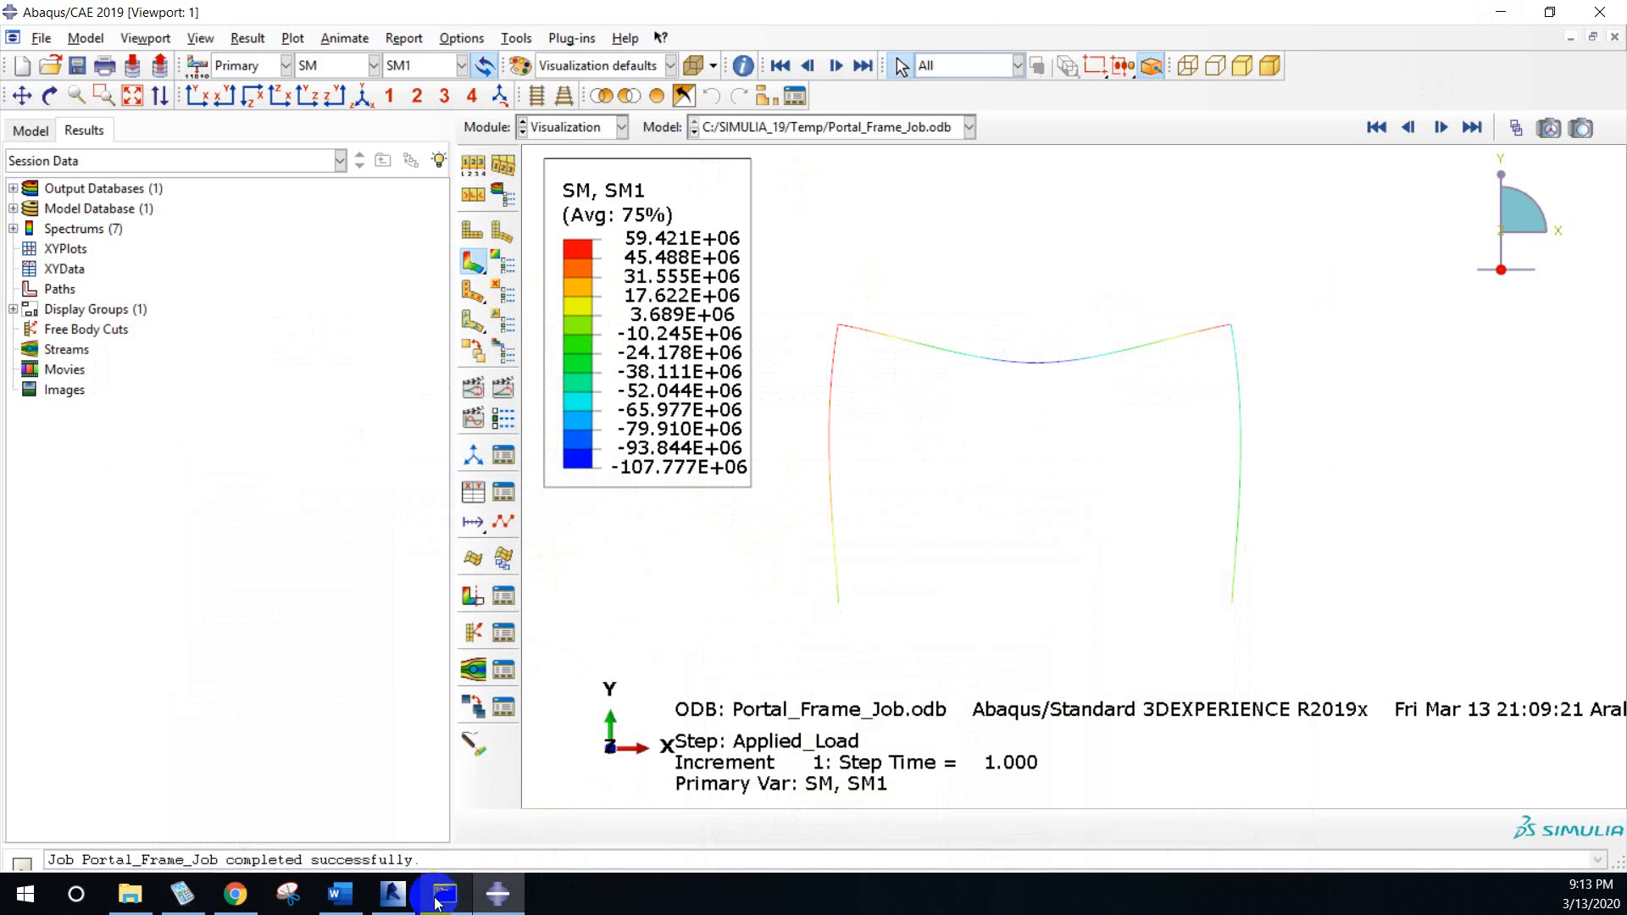
{"action": "left_click", "coordinate": [343, 898]}
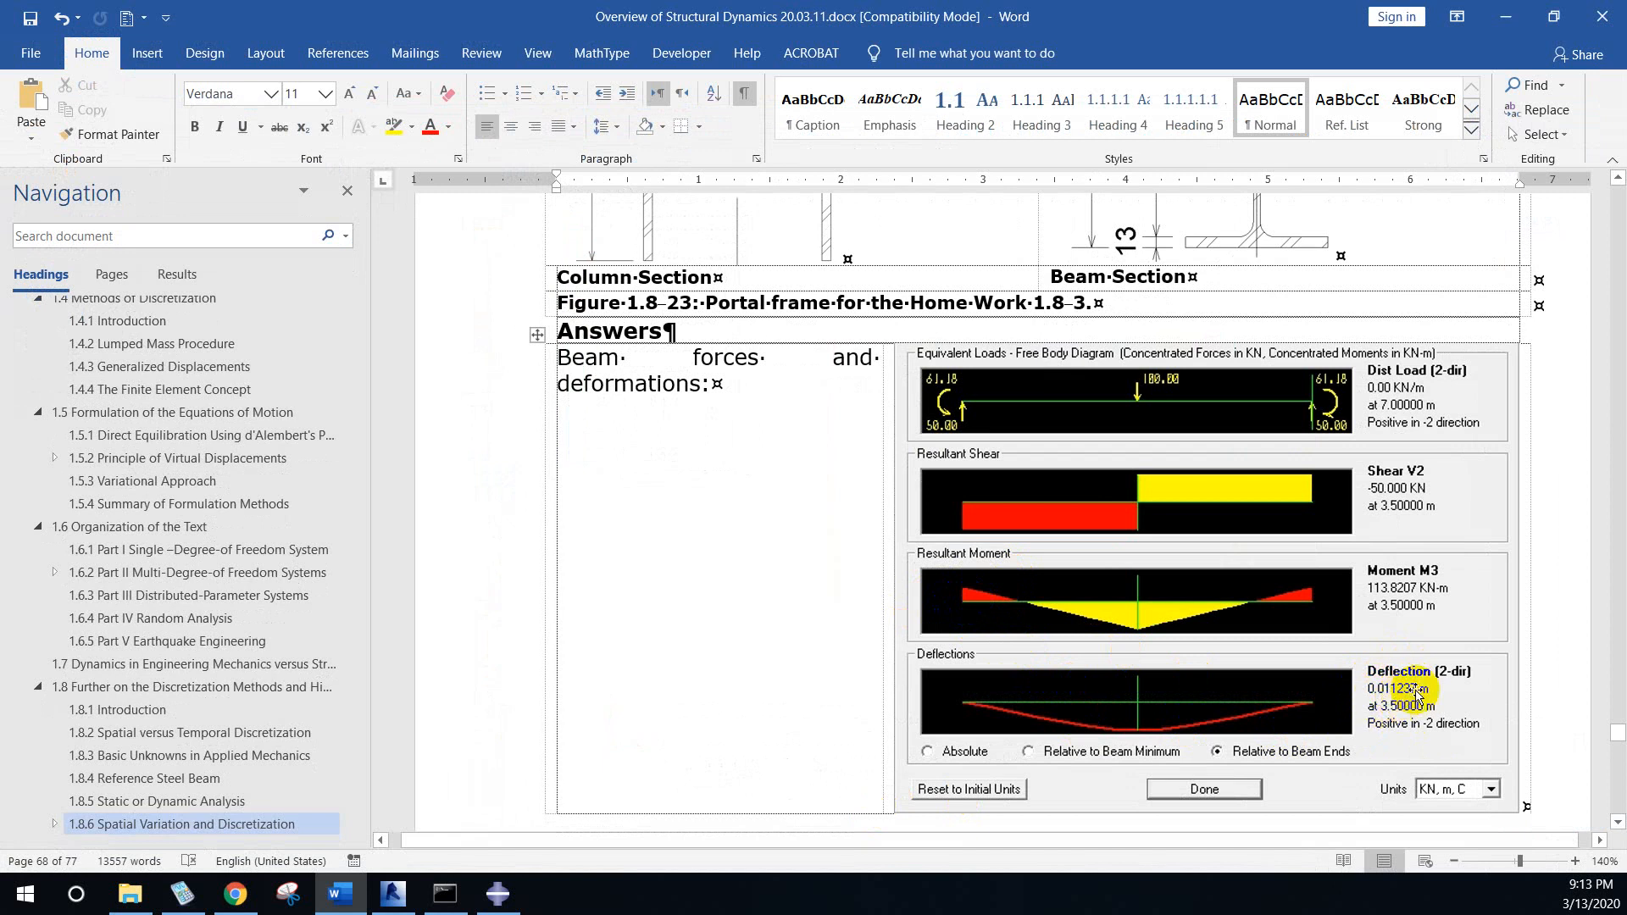
- Return to Abaqus/CAE and contour displacement component U2 of variable U on the frame
{"action": "left_click", "coordinate": [494, 903]}
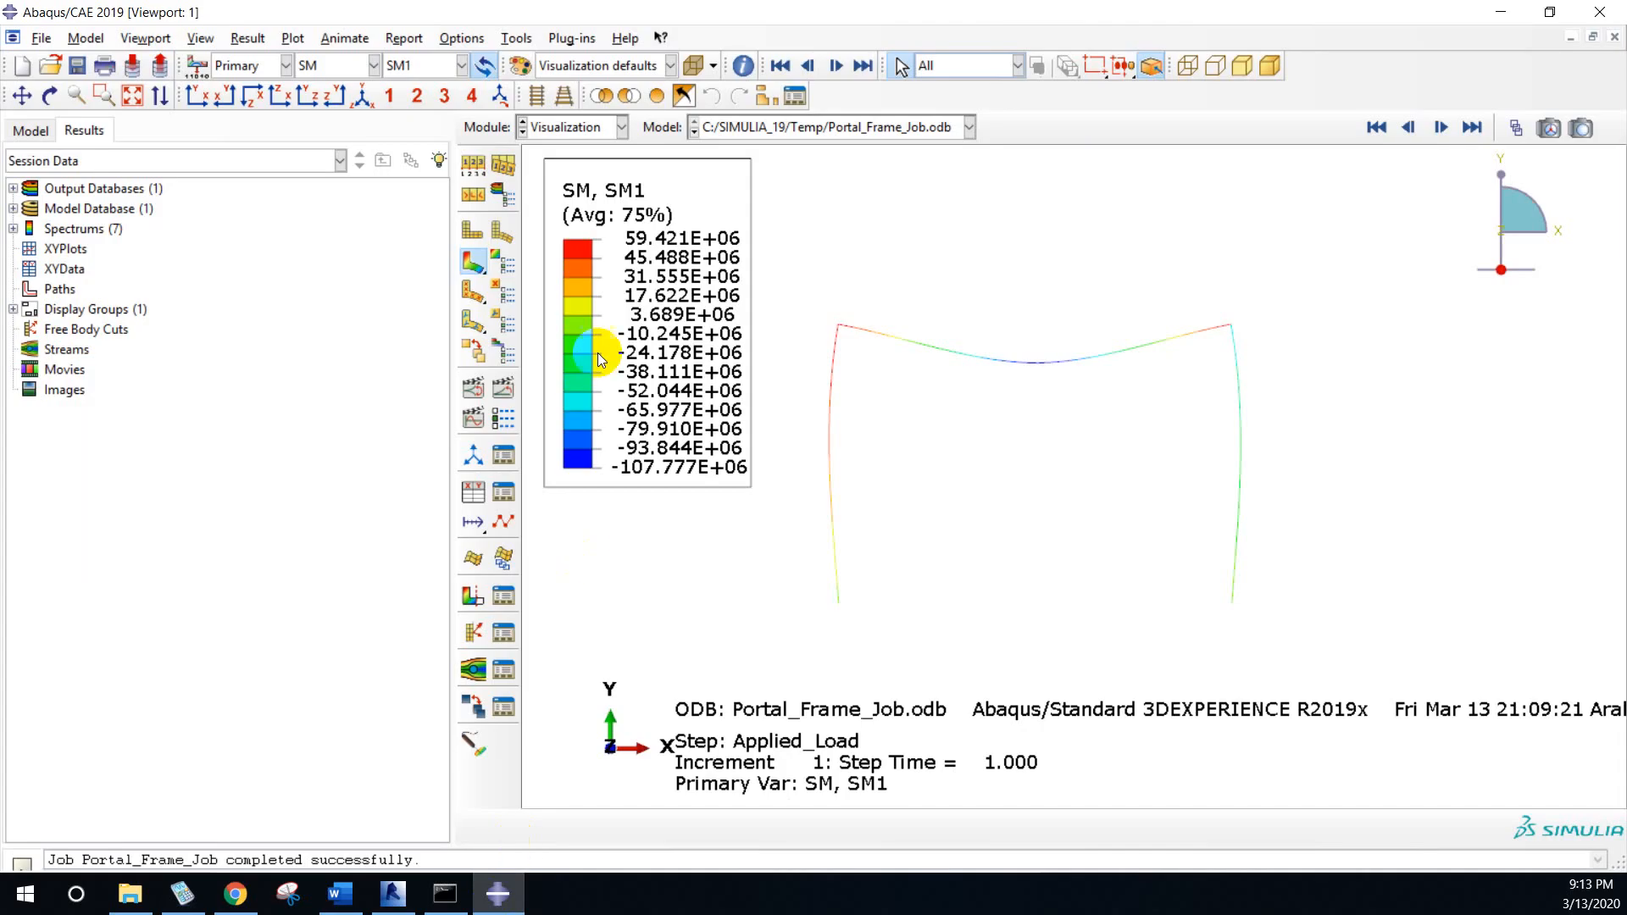
{"action": "left_click", "coordinate": [370, 66]}
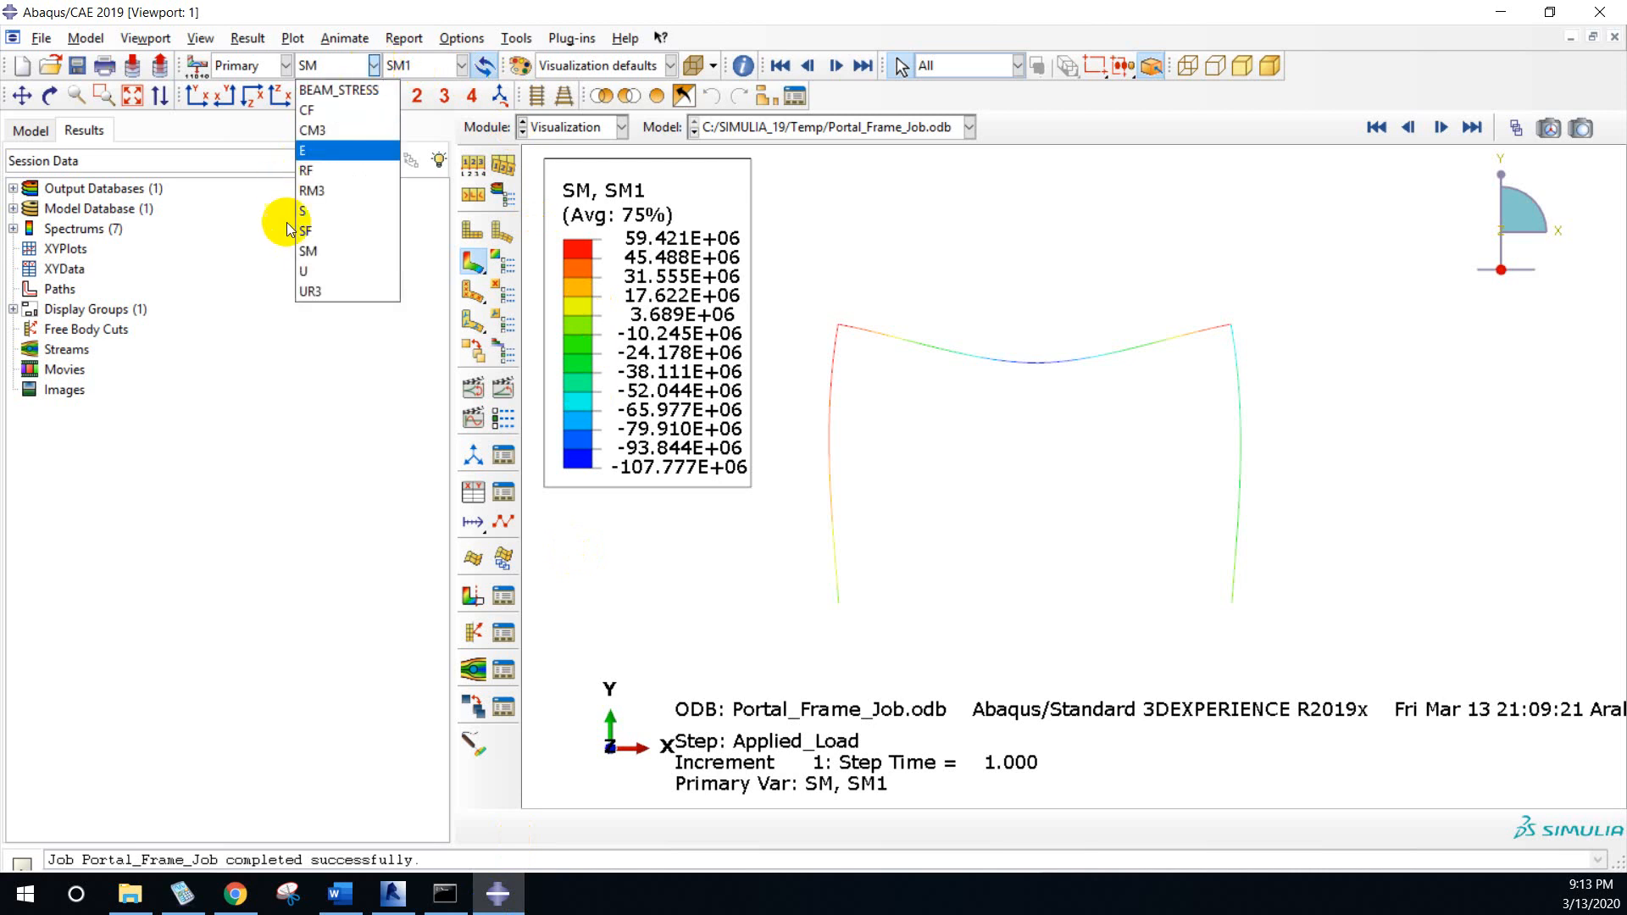
{"action": "left_click", "coordinate": [303, 275]}
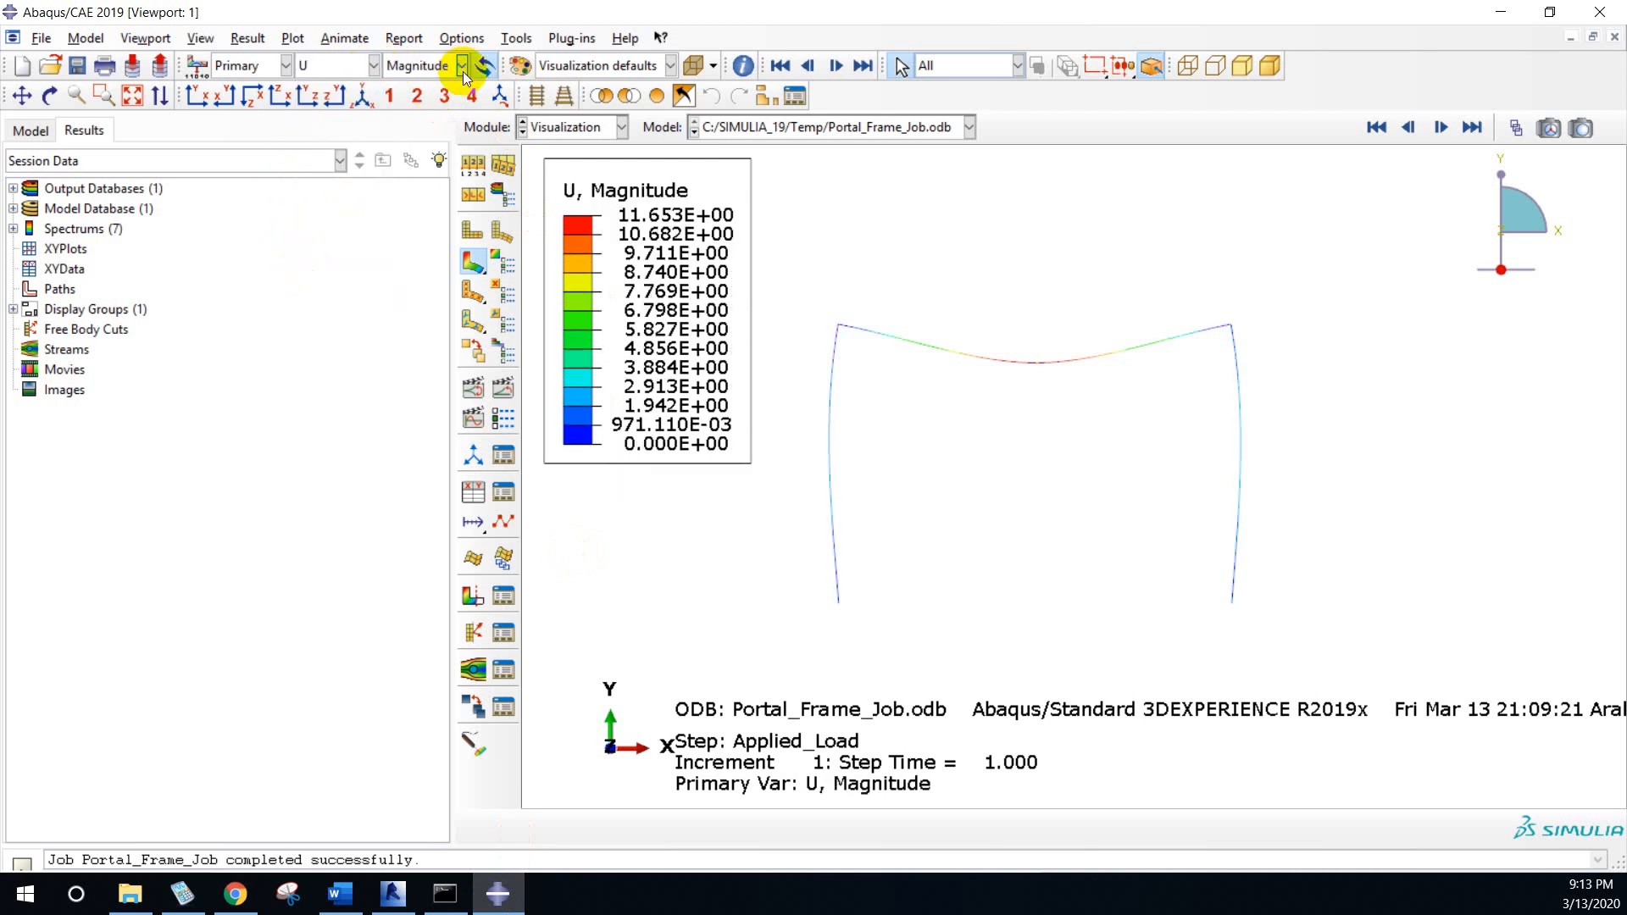
{"action": "left_click", "coordinate": [461, 66]}
{"action": "left_click", "coordinate": [398, 127]}
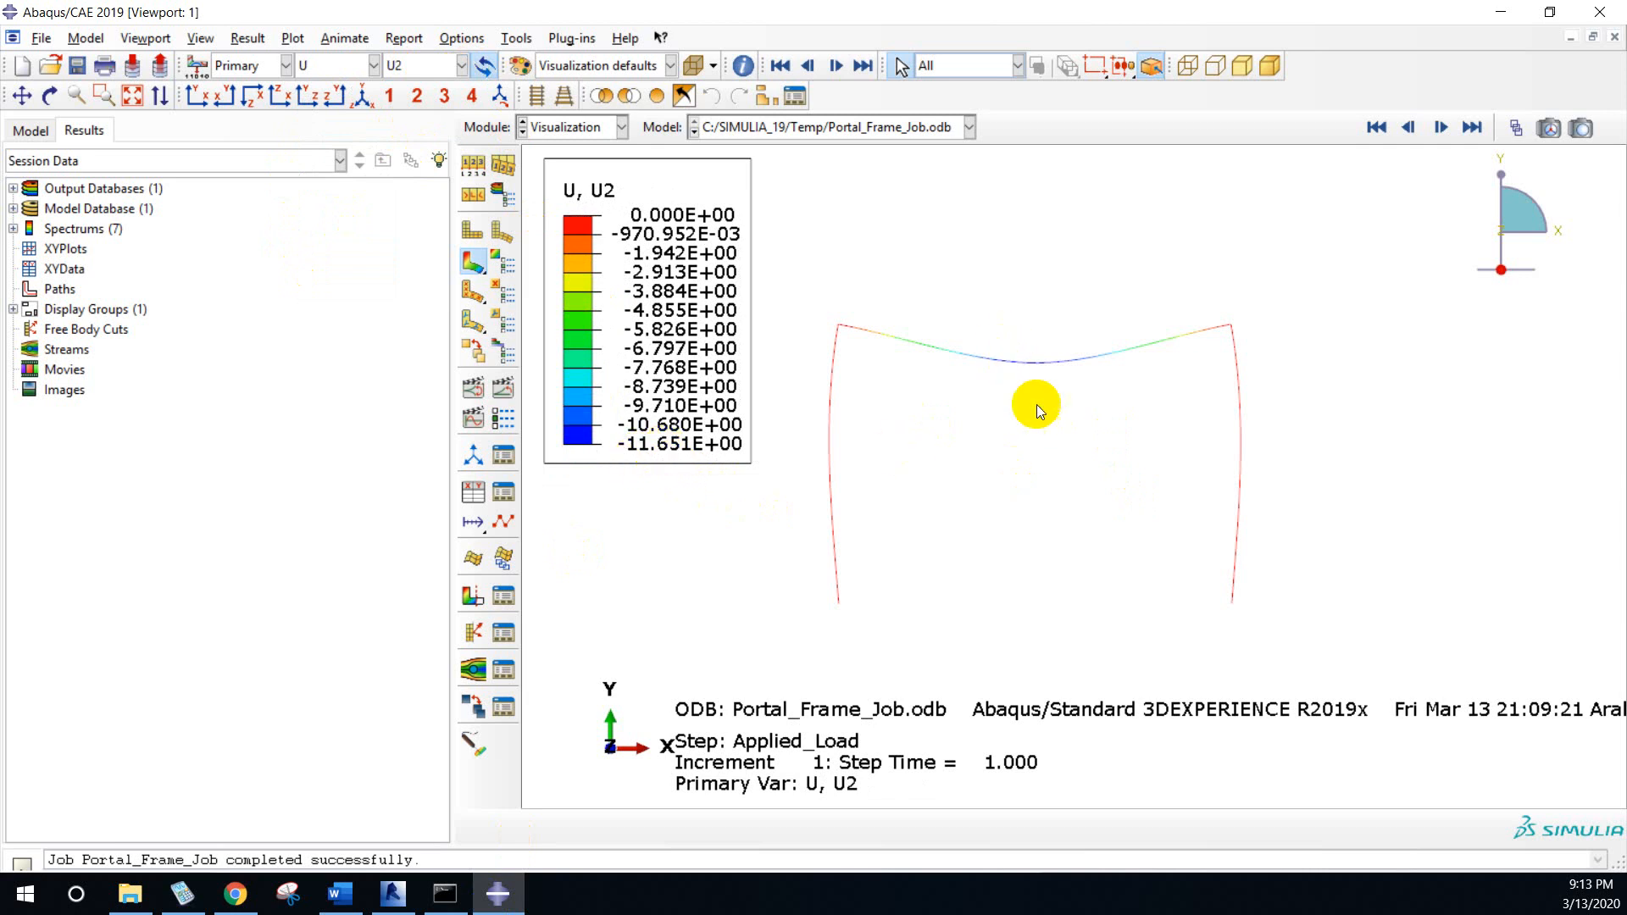
- Compare the U2 contour values with the beam's Deflection (2-dir) answer in the Word document, and return to Abaqus/CAE
{"action": "mouse_move", "coordinate": [386, 902]}
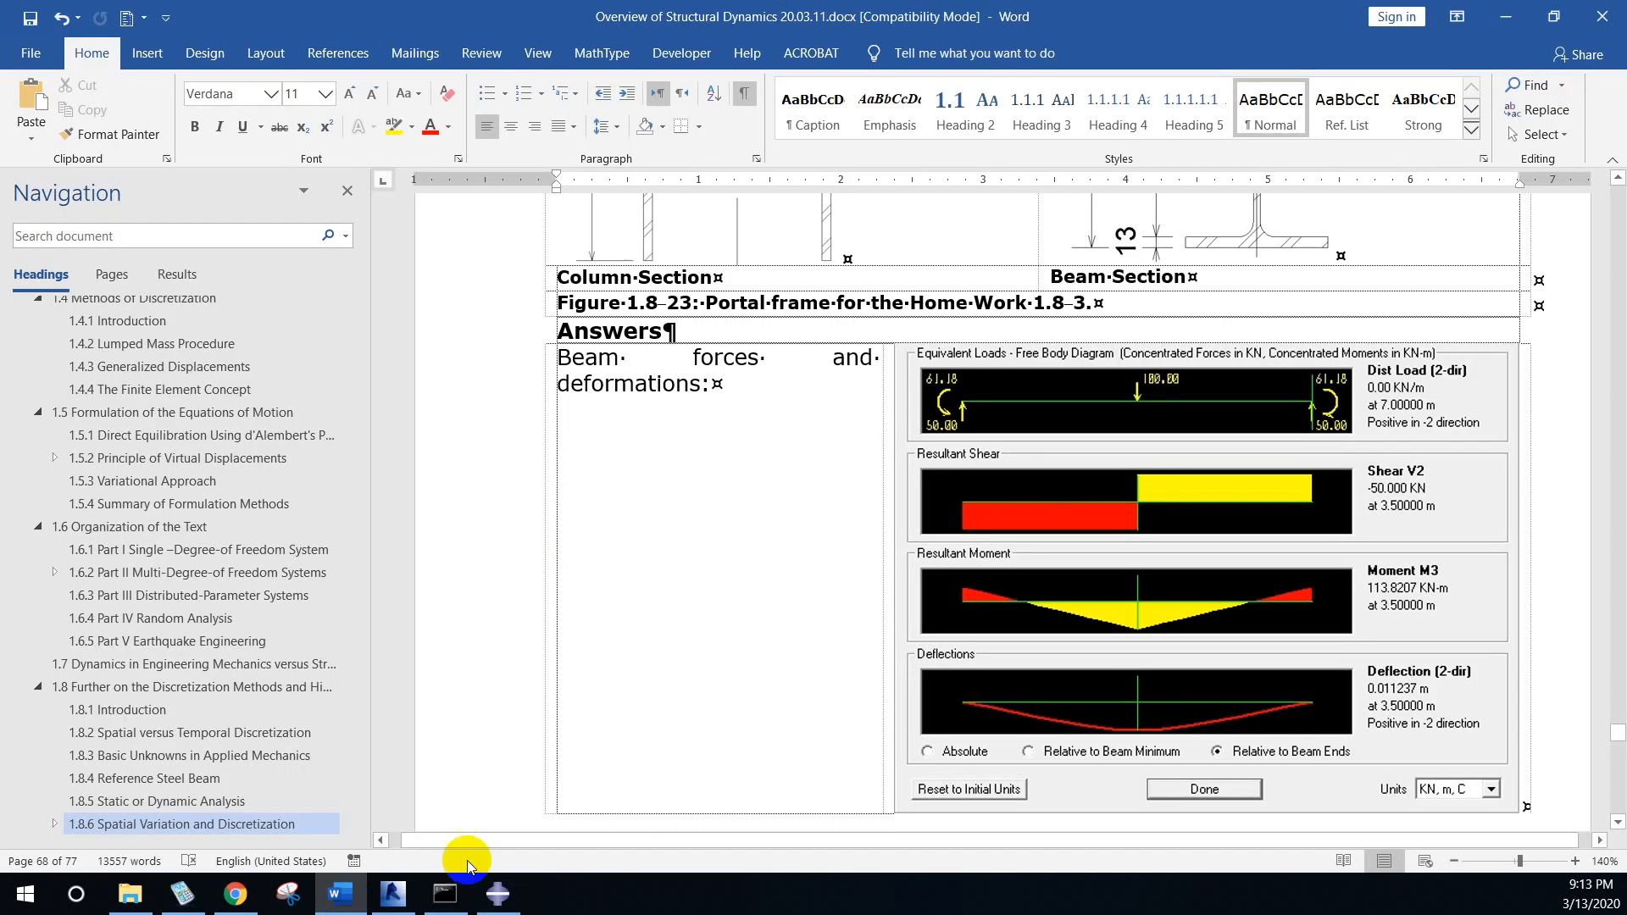
{"action": "left_click", "coordinate": [340, 894]}
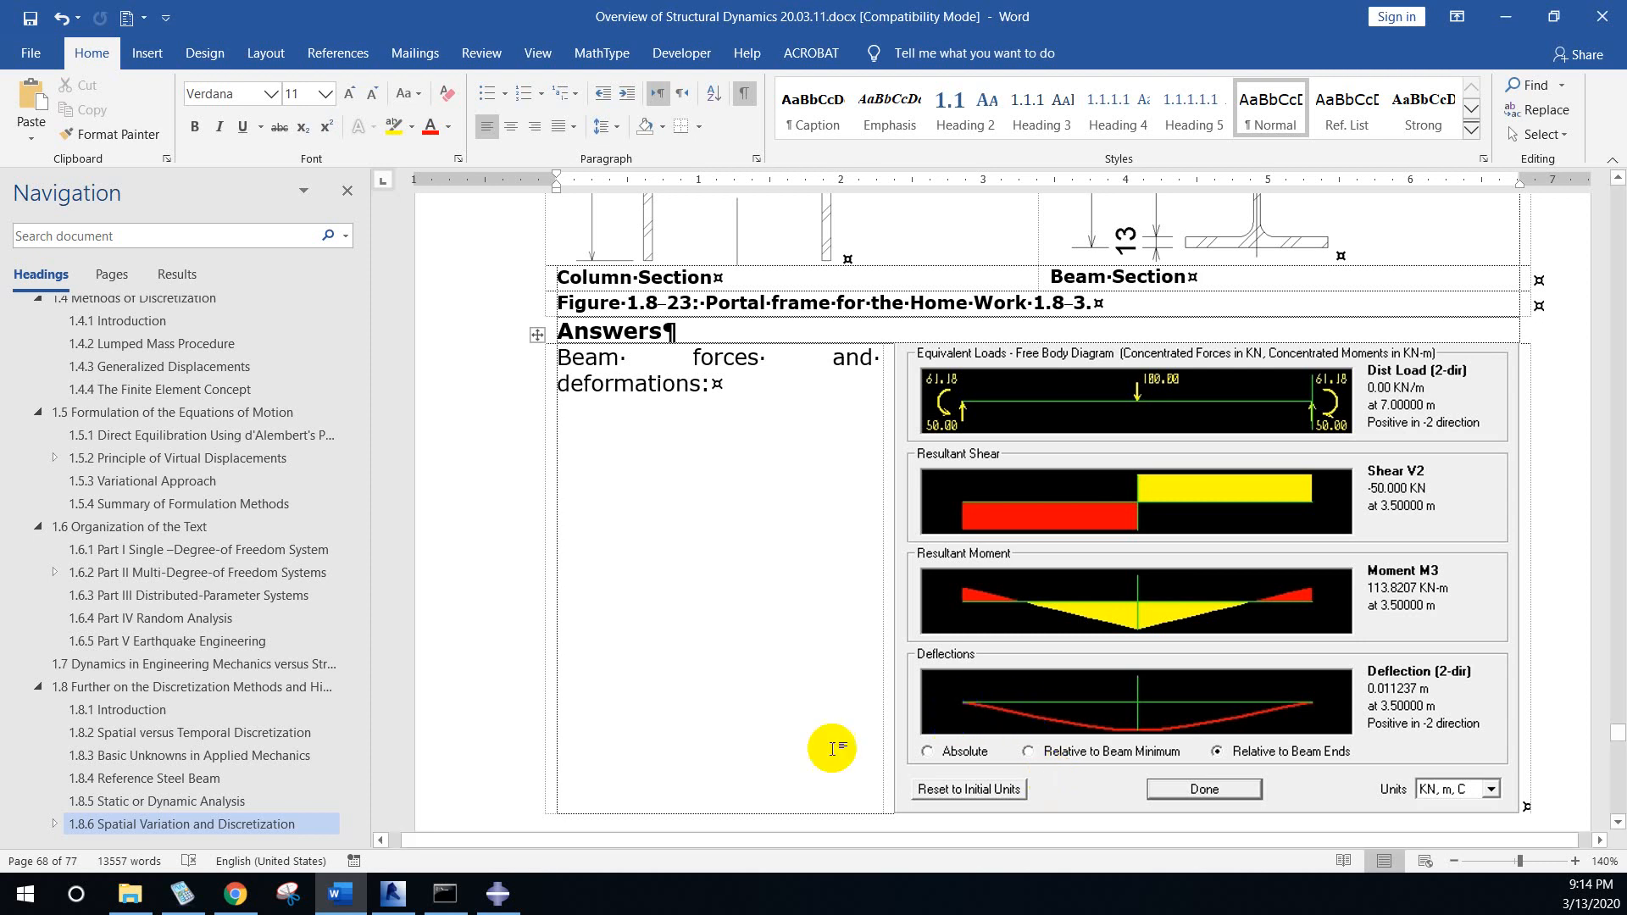
{"action": "left_click", "coordinate": [500, 894]}
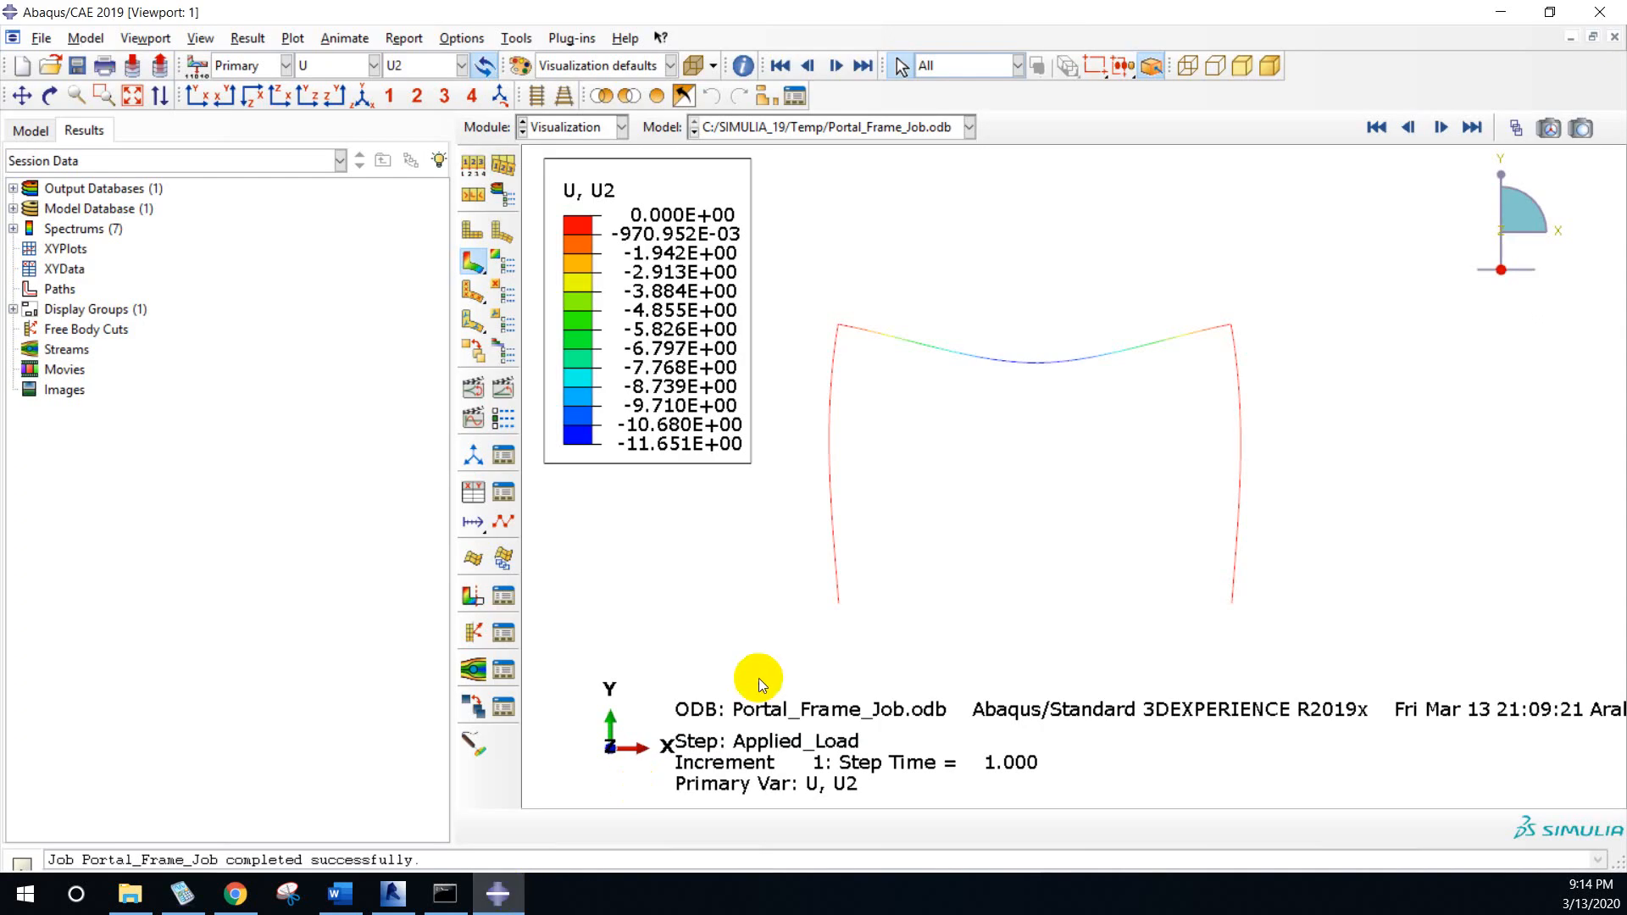